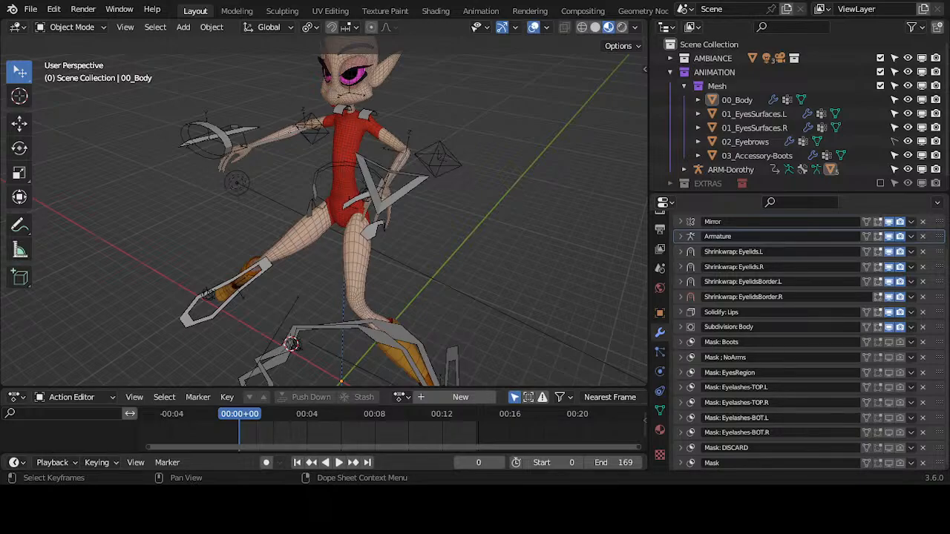
Select the ARM-Dorothy rig, enter Pose Mode and select the left foot master control.
middle_click_drag(341, 229, 350, 273)
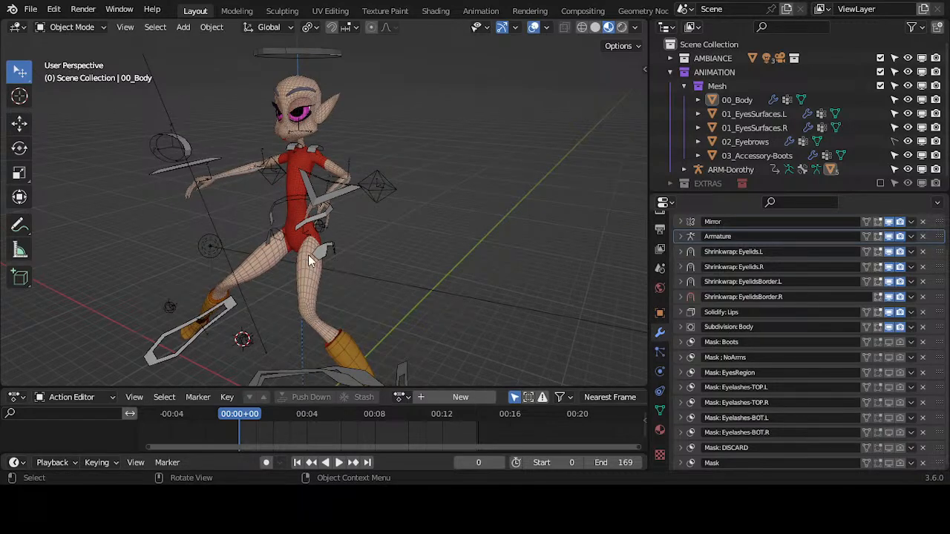
middle_click_drag(308, 254, 353, 275)
left_click(346, 333)
key("ctrl+Tab")
left_click(329, 347)
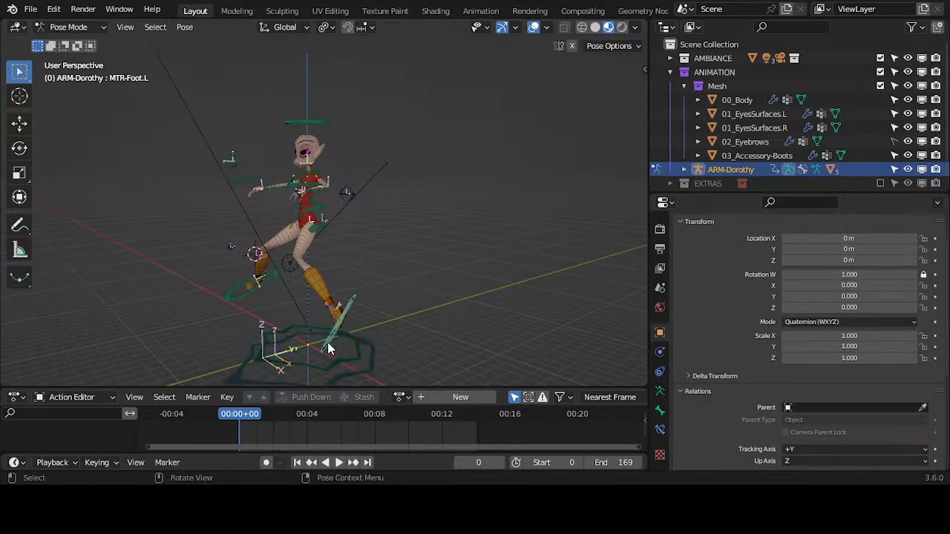
Raise the left knee pole control to head height, and pull the left foot control up and in beneath the hips.
middle_click_drag(328, 348, 355, 325)
left_click(304, 267)
key("g")
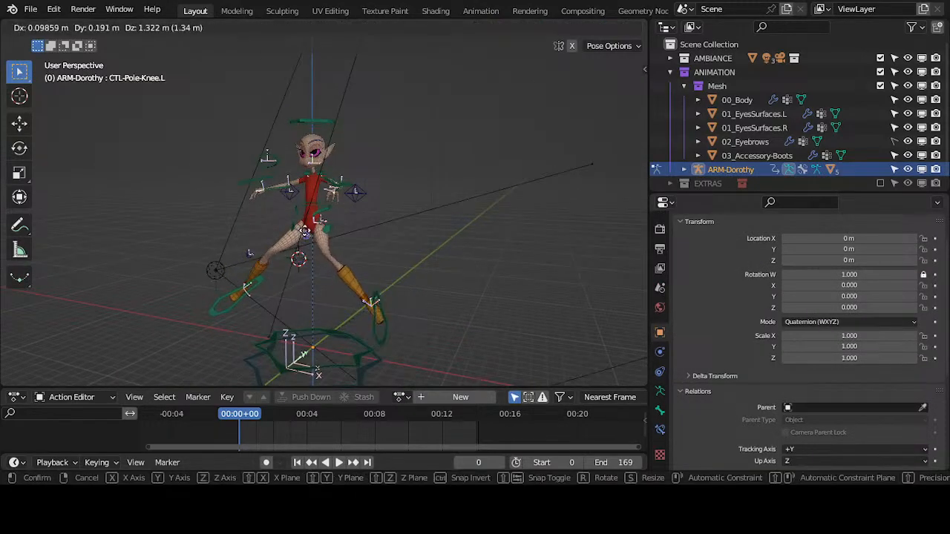
left_click(279, 121)
left_click(381, 334)
key("g")
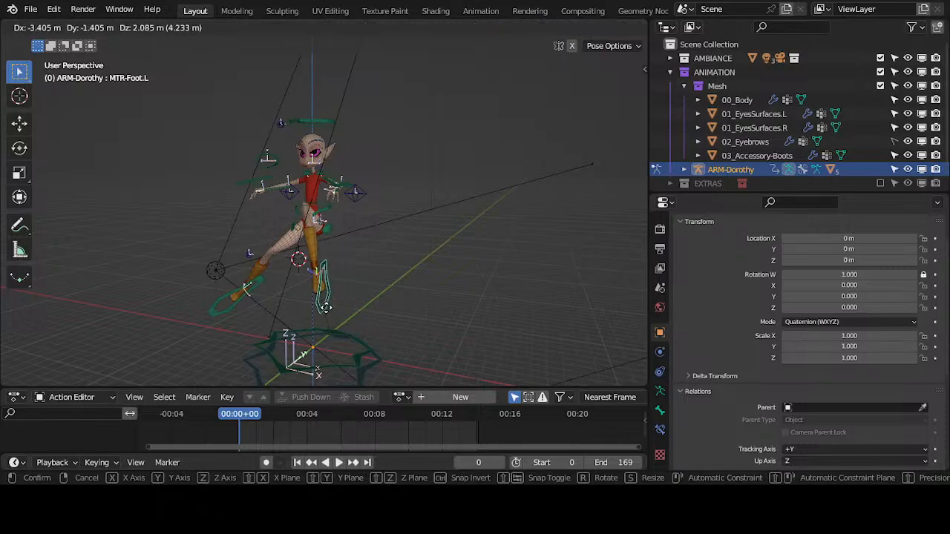
left_click(326, 306)
Reposition the left foot control in front of the body with the knee sharply bent.
scroll(334, 255, "up", 8)
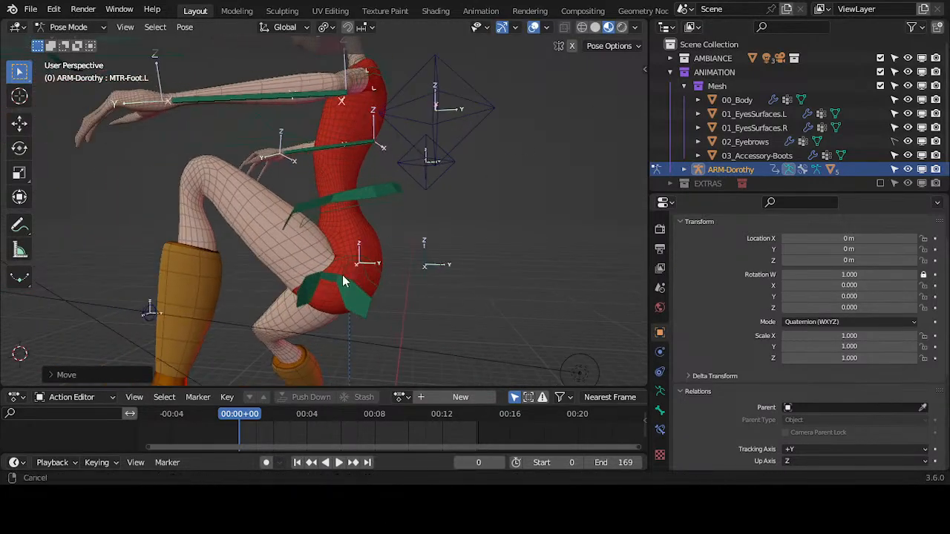
scroll(318, 283, "up", 3)
key("g")
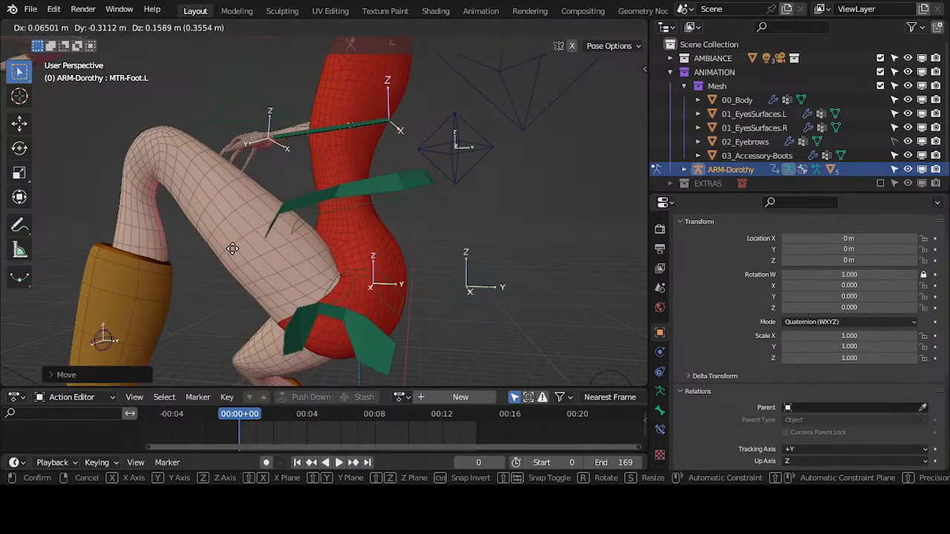
left_click(232, 253)
Reposition the left foot control in several moves, placing it low and slightly outward of the left hip.
scroll(232, 253, "down", 10)
scroll(232, 253, "down", 3)
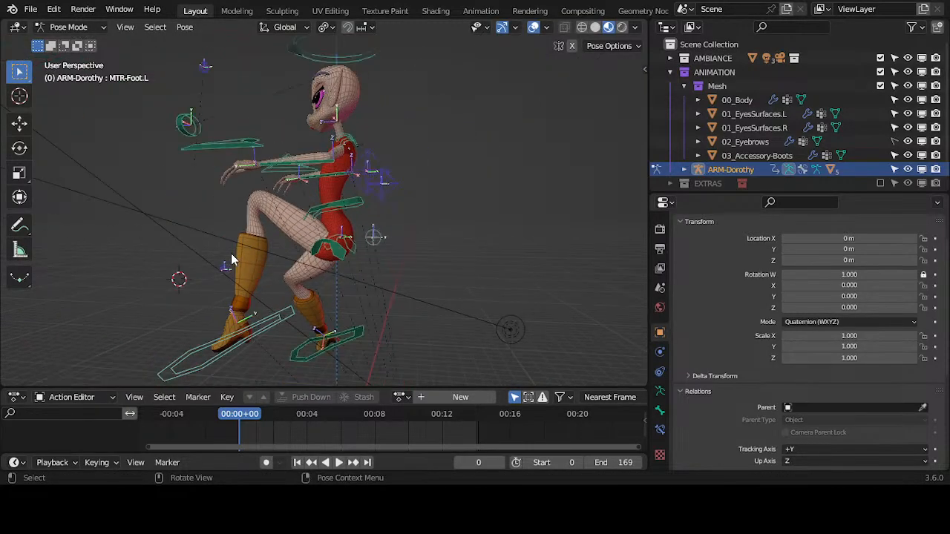
middle_click_drag(232, 254, 311, 319)
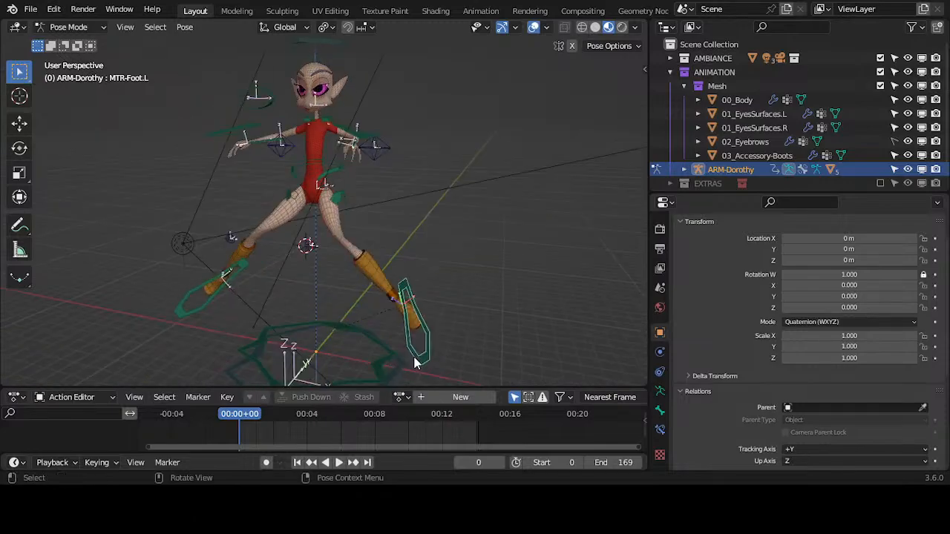
key("g")
left_click(338, 286)
key("g")
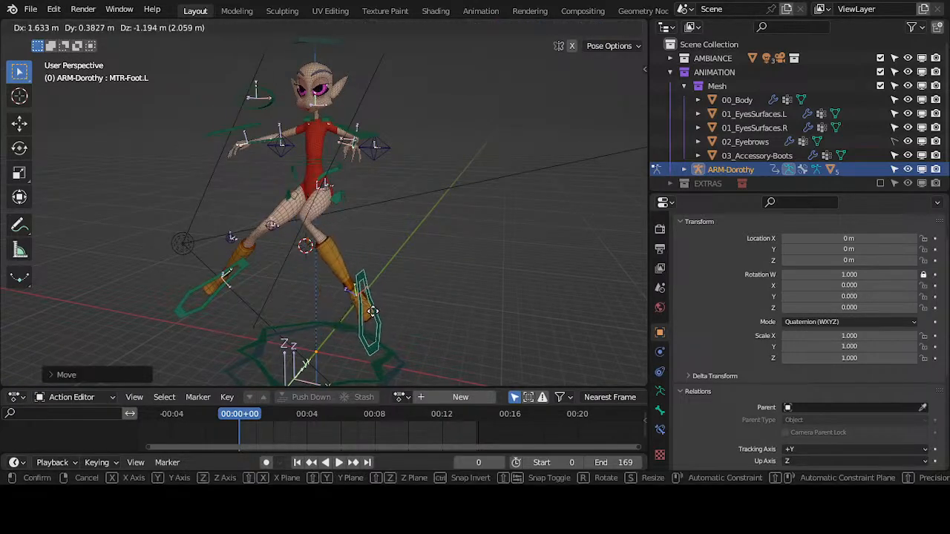
left_click(363, 321)
key("g")
left_click(302, 300)
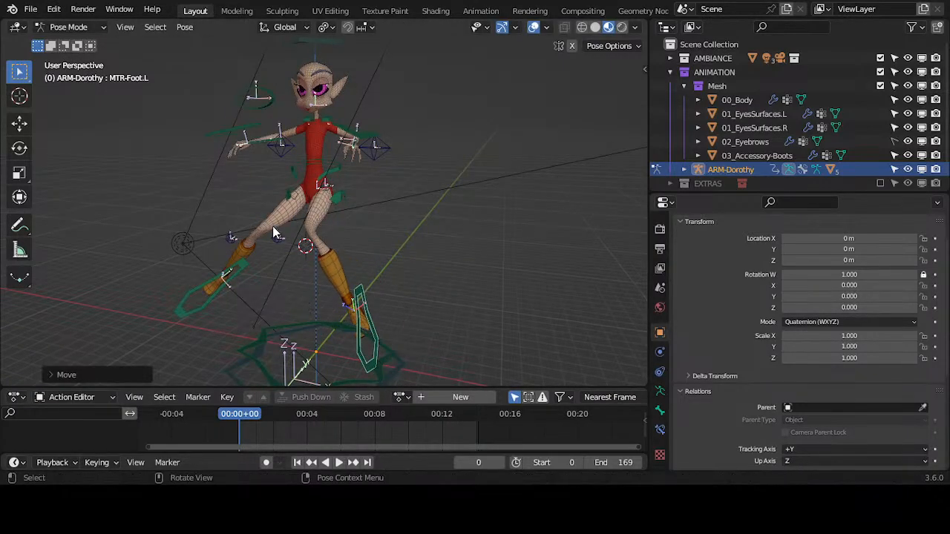
Raise the left knee pole control to waist height and shift the left foot control inward and up.
left_click(279, 236)
key("g")
left_click(318, 193)
left_click(358, 345)
key("g")
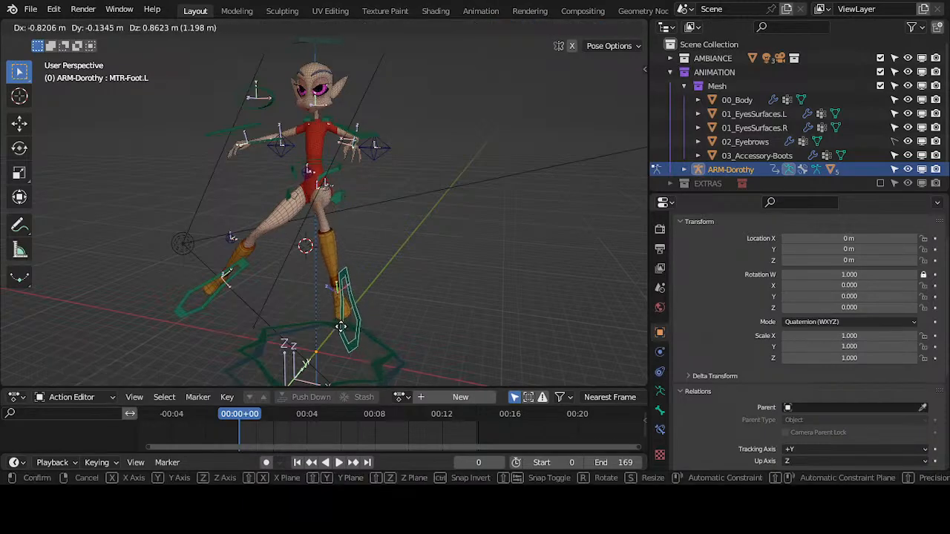
left_click(335, 326)
Shift the left knee pole control toward the character's right elbow and bring the left foot control closer under the body.
left_click(318, 194)
key("g")
left_click(289, 167)
left_click(339, 318)
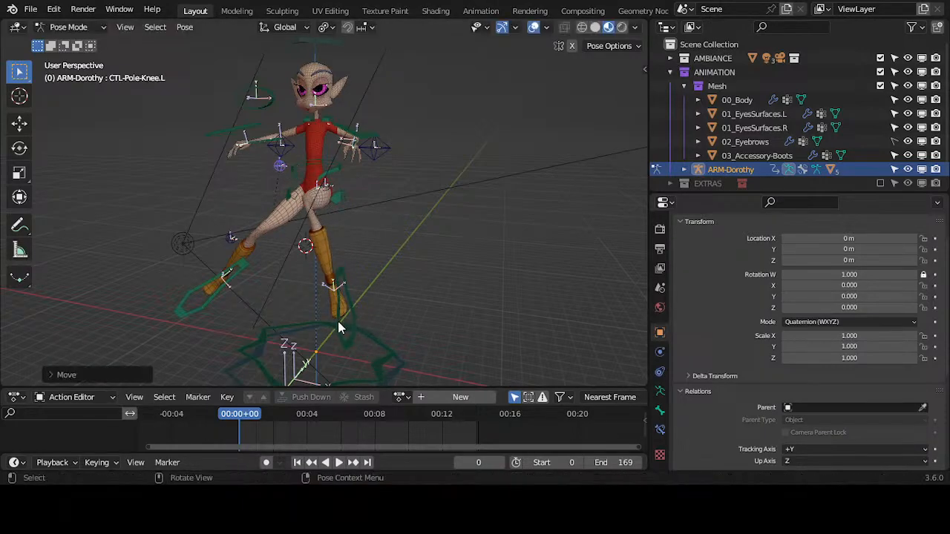
key("g")
left_click(331, 291)
Move the left knee pole control out beside the left shoulder and place the left foot control slightly higher and farther outward.
left_click(278, 173)
key("g")
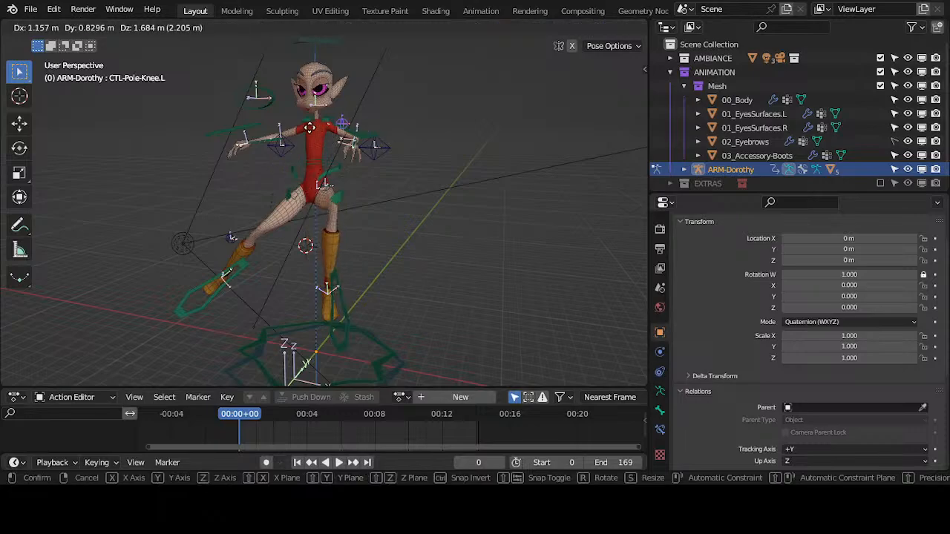
left_click(343, 175)
left_click(332, 345)
key("g")
left_click(345, 328)
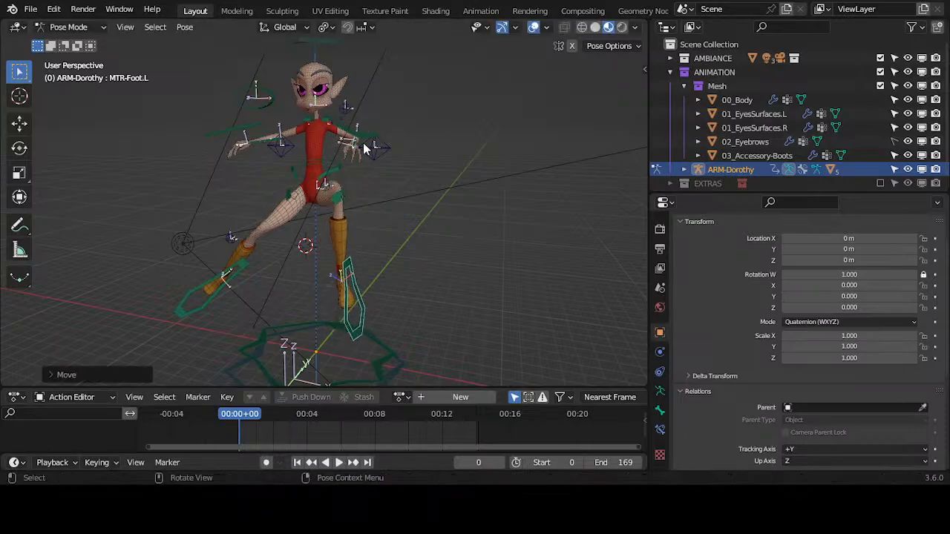
Move the left knee pole control inward to the front of the face so the knee points forward.
left_click(347, 108)
key("g")
left_click(315, 138)
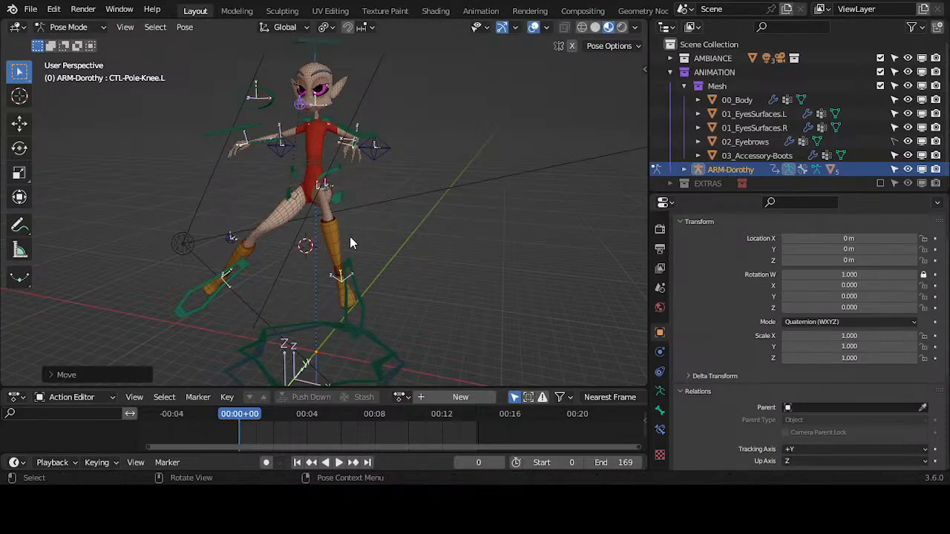
middle_click_drag(333, 185, 386, 245)
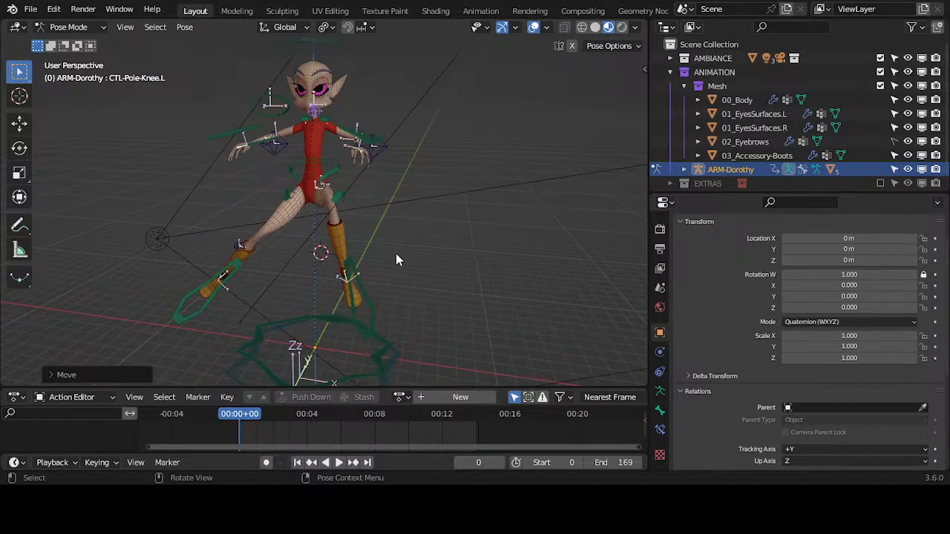
Return to Object Mode and display the armature's skeleton and bone group settings.
key("ctrl+Tab")
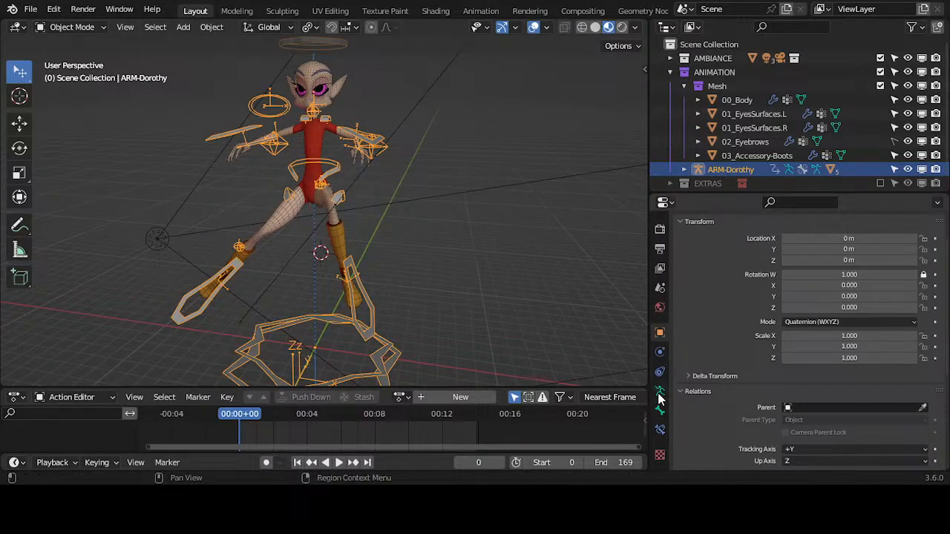
left_click(661, 391)
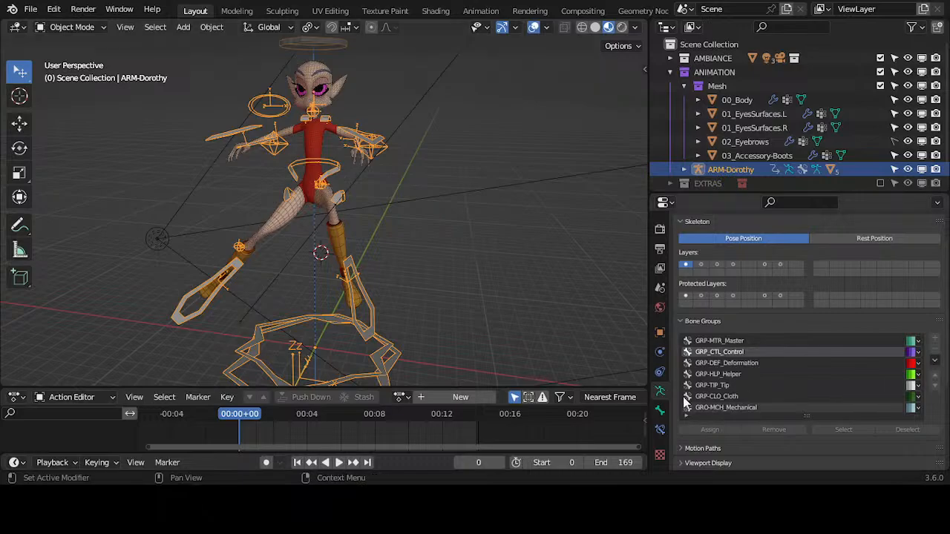
scroll(660, 416, "up", 1)
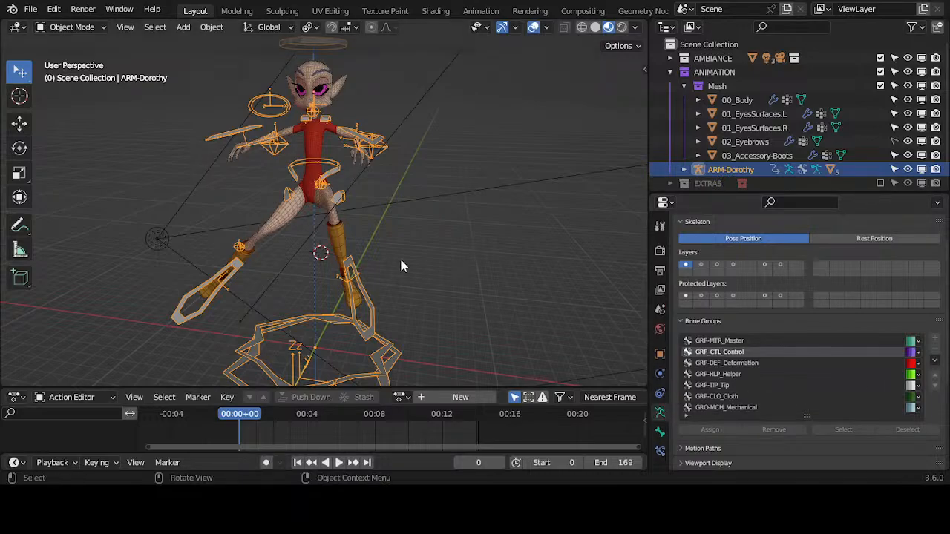
scroll(346, 199, "up", 1)
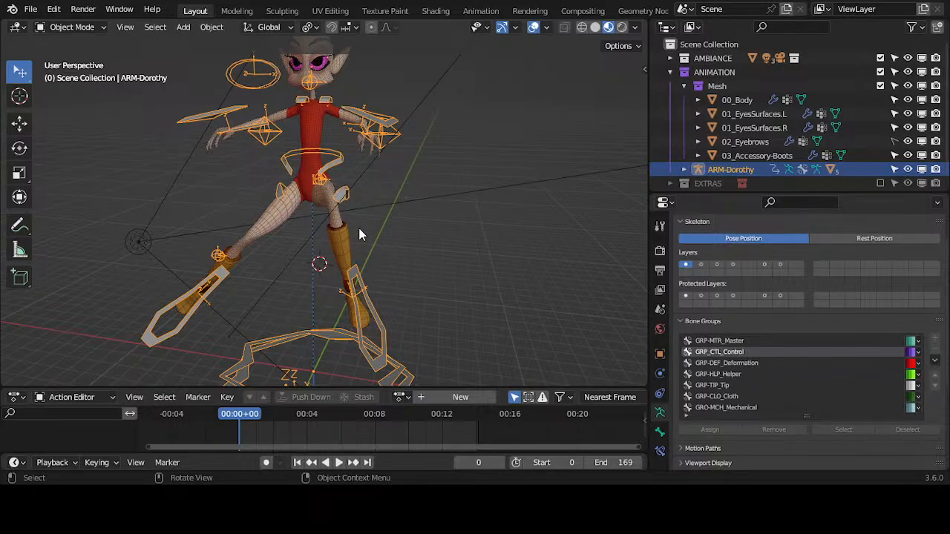
Select the 00_Body mesh and expand its Armature modifier settings.
left_click(319, 202)
left_click(660, 374)
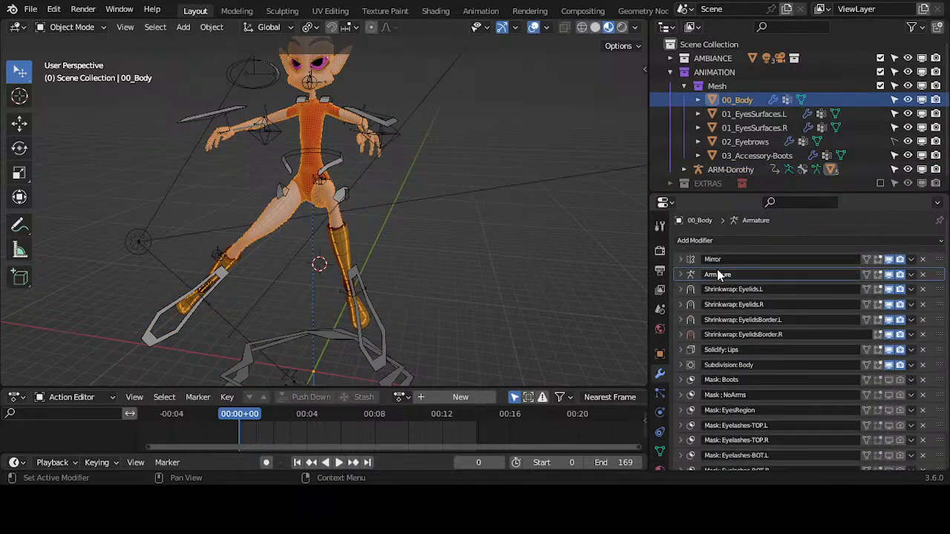
left_click(687, 274)
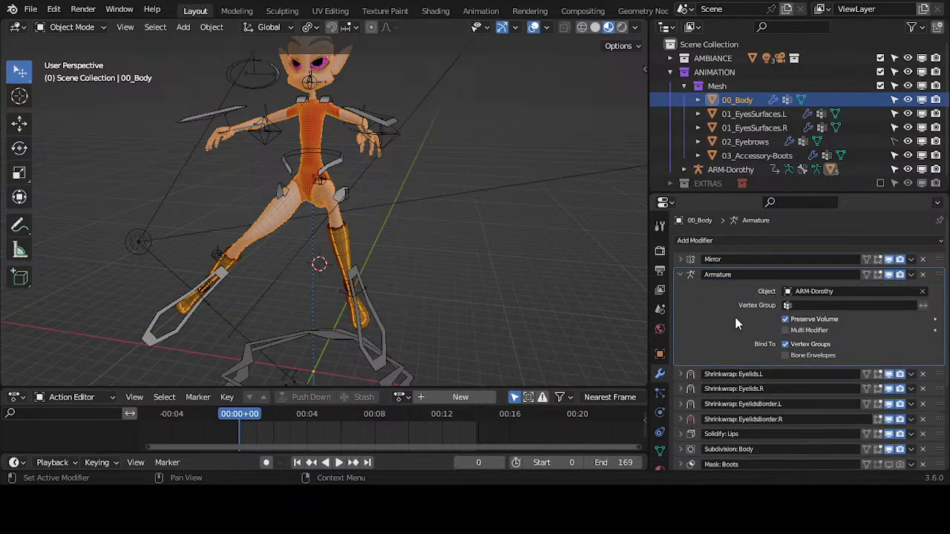
Toggle Preserve Volume off and back on in the Armature modifier and examine the bent left knee from the side.
left_click(785, 319)
left_click(786, 319)
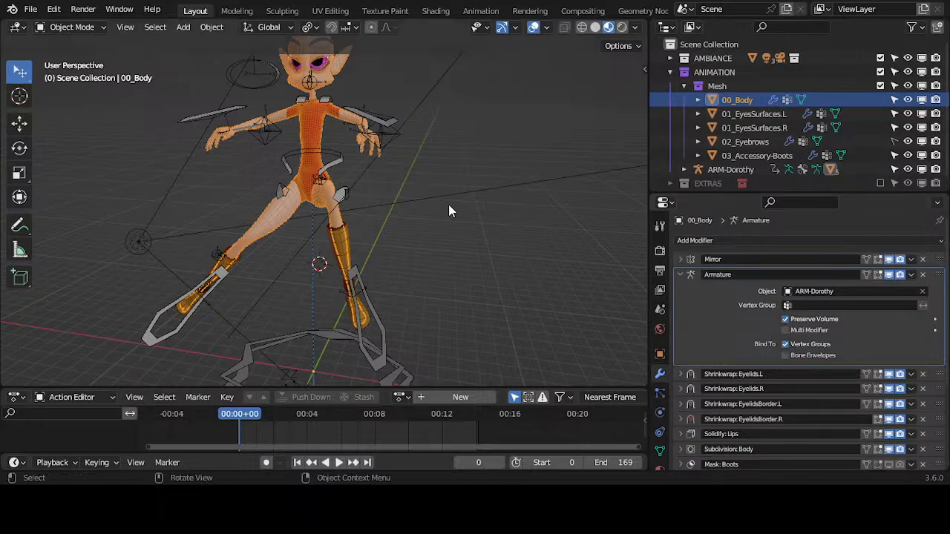
middle_click_drag(448, 204, 386, 205)
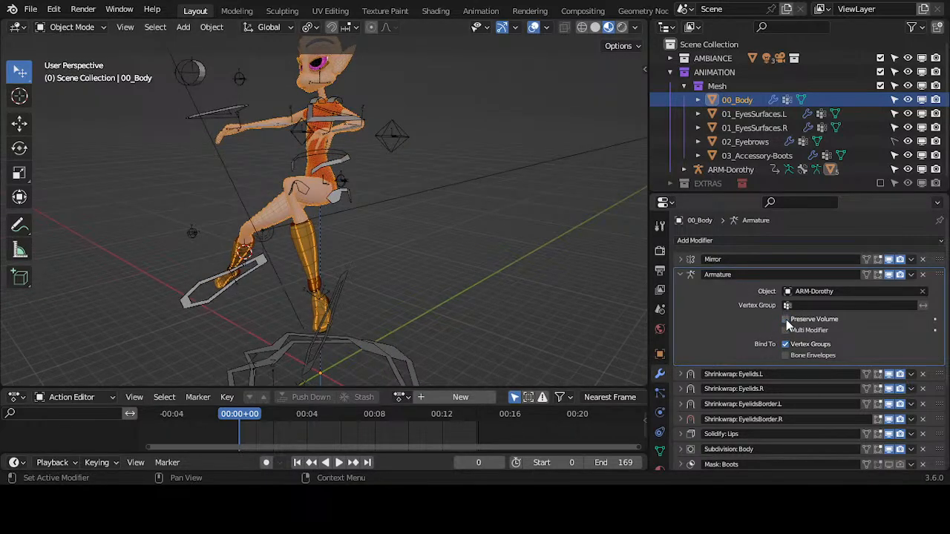
scroll(350, 218, "up", 4)
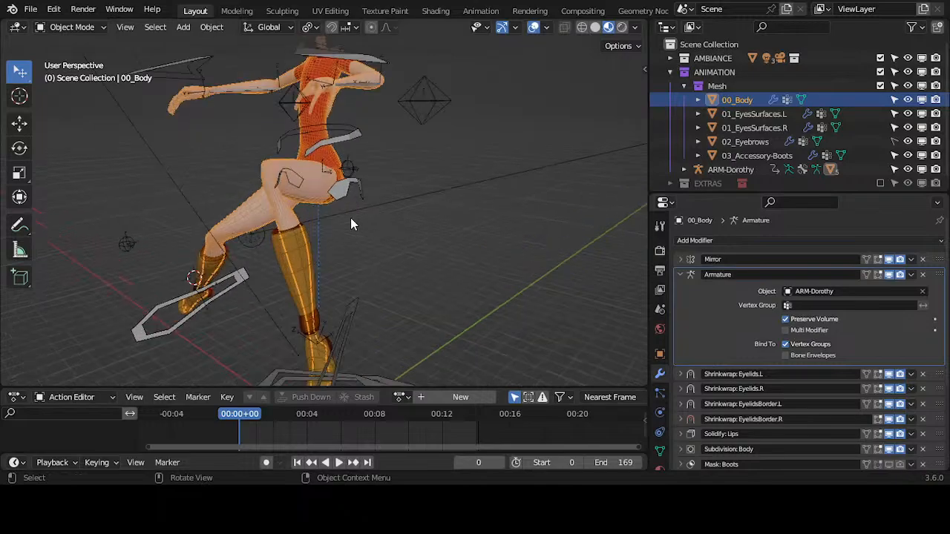
middle_click_drag(350, 217, 337, 335)
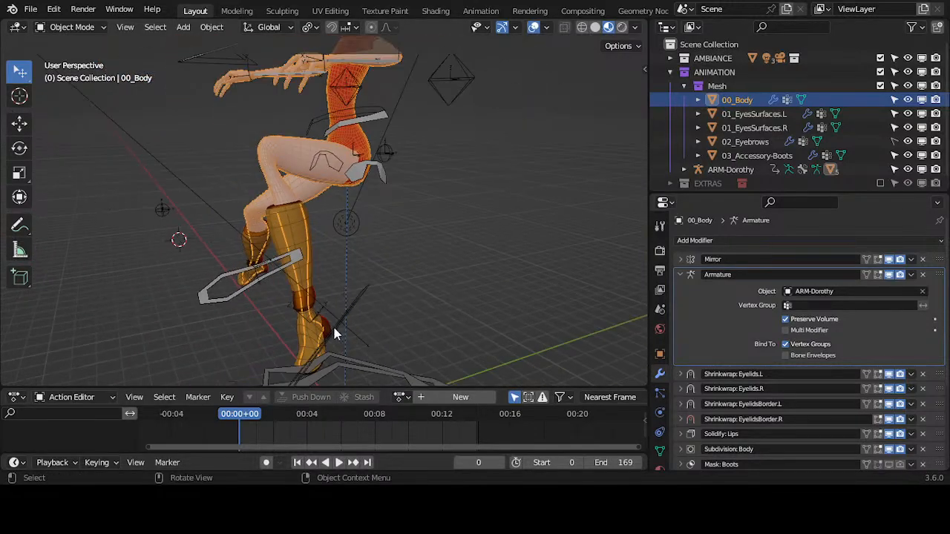
Put the ARM-Dorothy rig back in Pose Mode and move the left foot control to vary the knee bend.
left_click(319, 352)
key("ctrl+Tab")
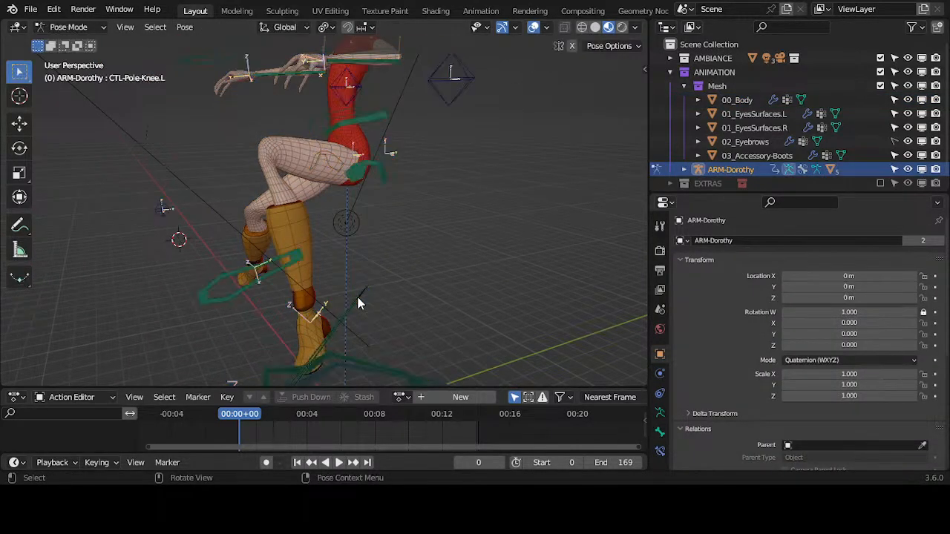
left_click(345, 322)
middle_click_drag(345, 322, 394, 335)
key("g")
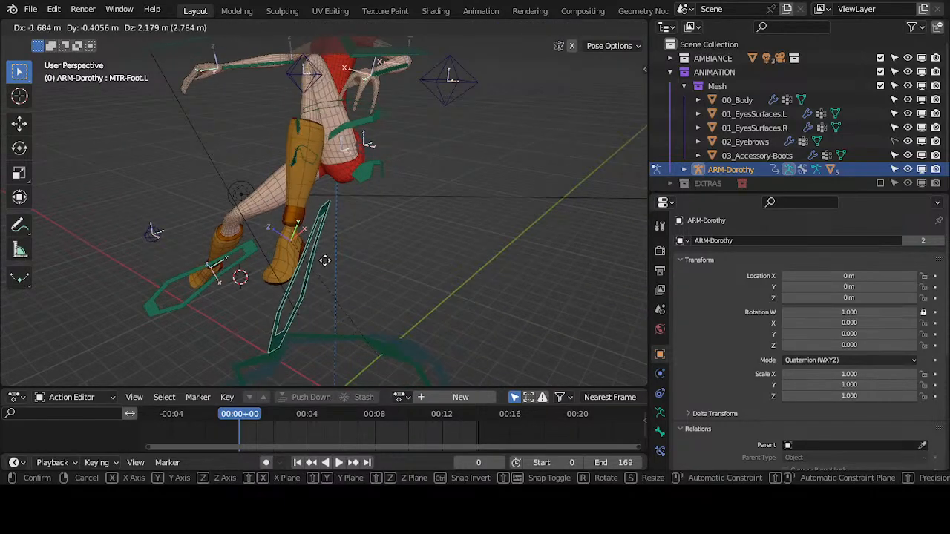
left_click(330, 317)
Rotate the left foot control about its local X axis to level the foot.
middle_click_drag(330, 317, 374, 279)
key("r")
key("x")
key("x")
left_click(354, 331)
middle_click_drag(354, 332, 394, 329)
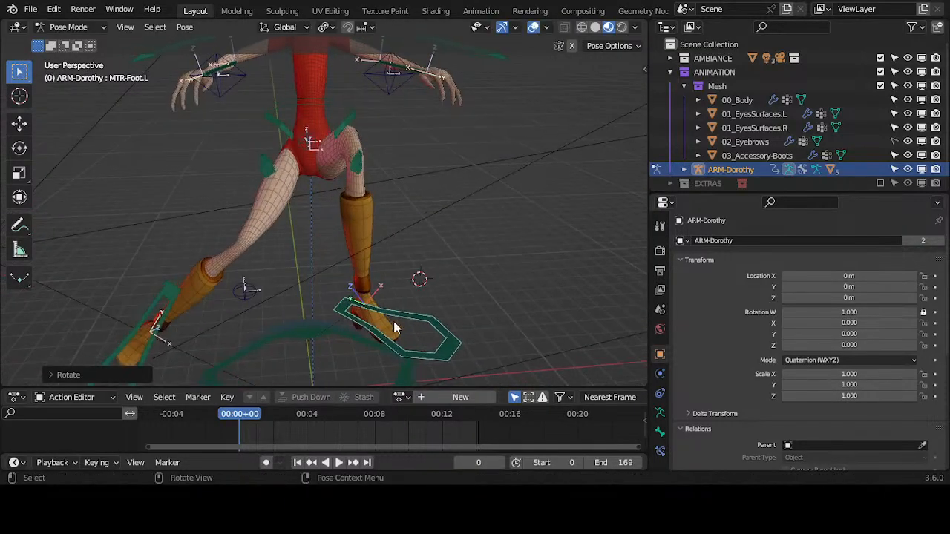
Move the left foot control through several positions from different angles, finishing low and back with the leg nearly extended.
key("g")
left_click(383, 273)
middle_click_drag(383, 273, 335, 286)
key("g")
left_click(427, 350)
key("g")
left_click(412, 285)
middle_click_drag(410, 281, 299, 283)
key("g")
left_click(347, 303)
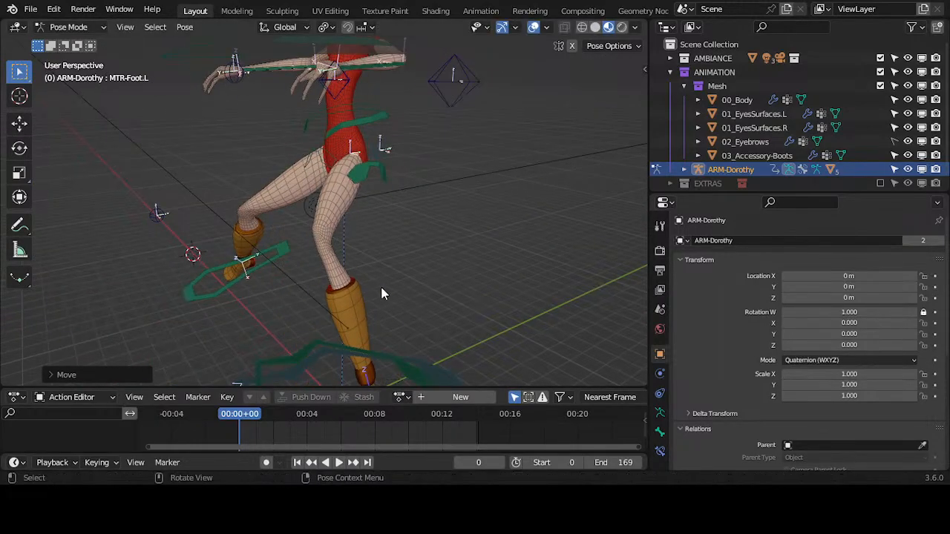
Bring the left foot control forward and up in side view so the knee bends with the thigh nearly horizontal.
middle_click_drag(380, 288, 330, 298)
key("g")
left_click(268, 253)
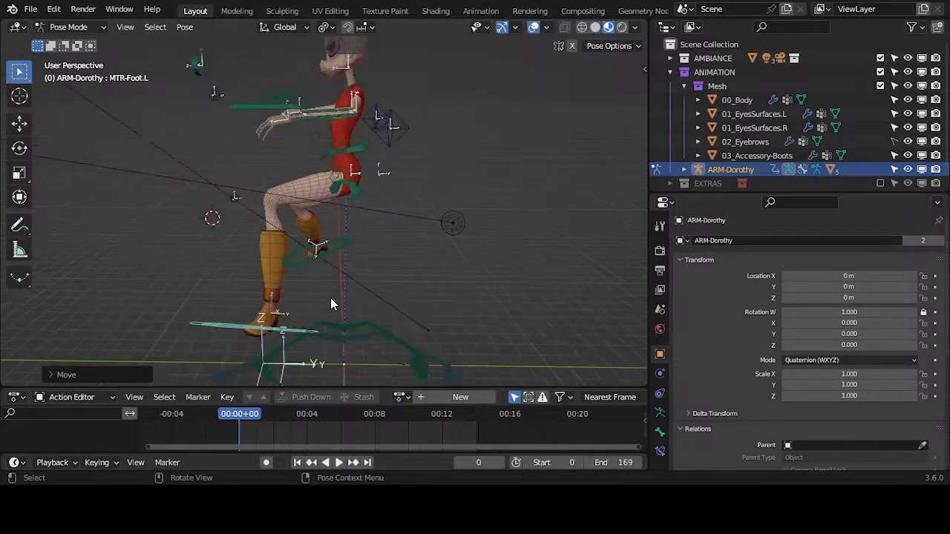
key("g")
left_click(334, 303)
Rotate the left foot control about the X axis, lift it forward and adjust its tilt.
key("r")
key("x")
left_click(395, 277)
key("g")
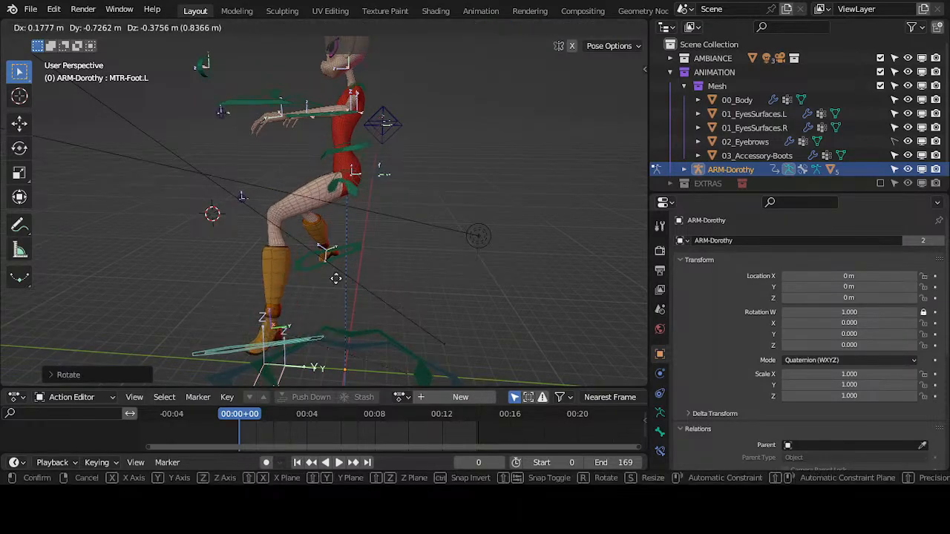
left_click(336, 265)
key("r")
left_click(333, 263)
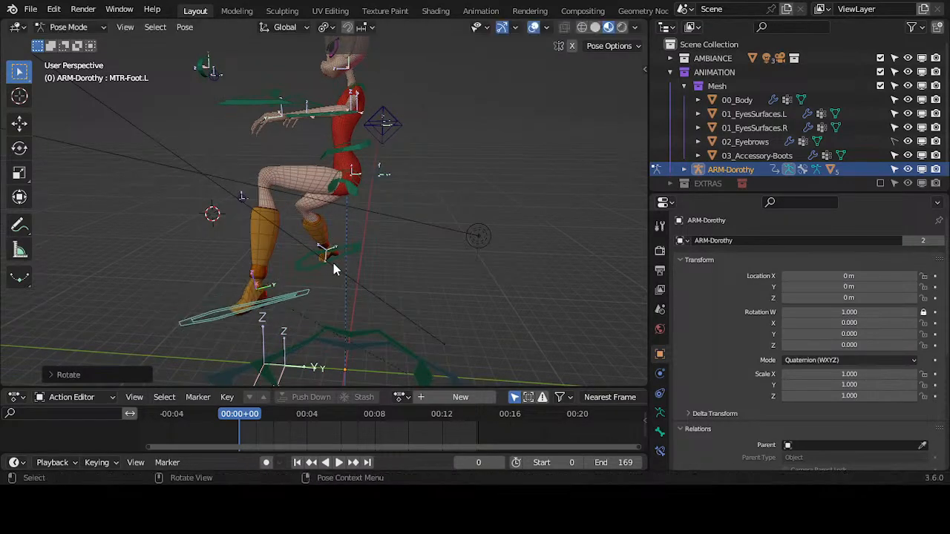
Swing the left foot control through several forward and backward positions to flex the knee repeatedly.
middle_click_drag(333, 262, 293, 288)
key("g")
left_click(442, 283)
key("g")
left_click(424, 302)
key("g")
left_click(229, 237)
key("g")
left_click(349, 303)
Move the left foot control from several angles, ending raised and out to the character's left with the knee strongly bent.
middle_click_drag(349, 303, 288, 254)
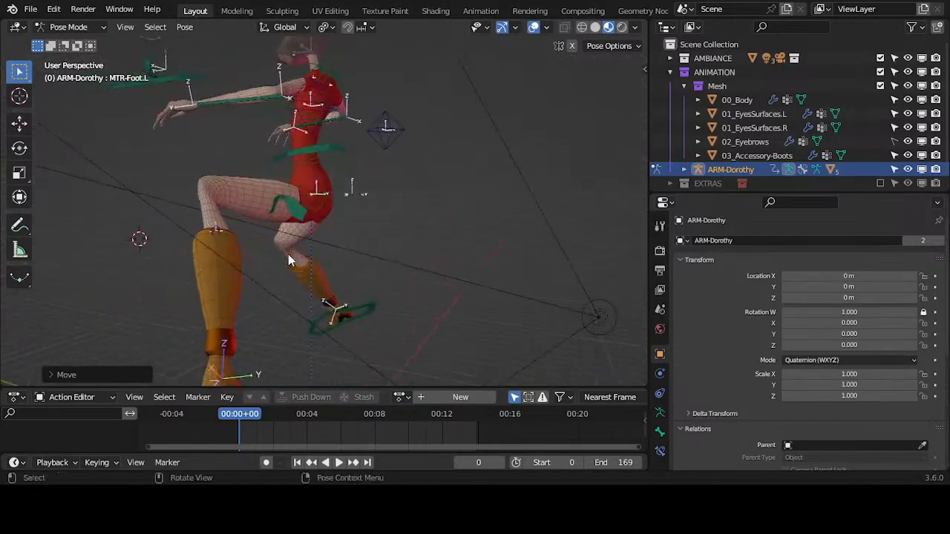
key("g")
left_click(204, 239)
middle_click_drag(204, 239, 365, 284)
key("g")
left_click(305, 262)
middle_click_drag(306, 263, 432, 253)
key("g")
left_click(365, 287)
middle_click_drag(365, 286, 409, 278)
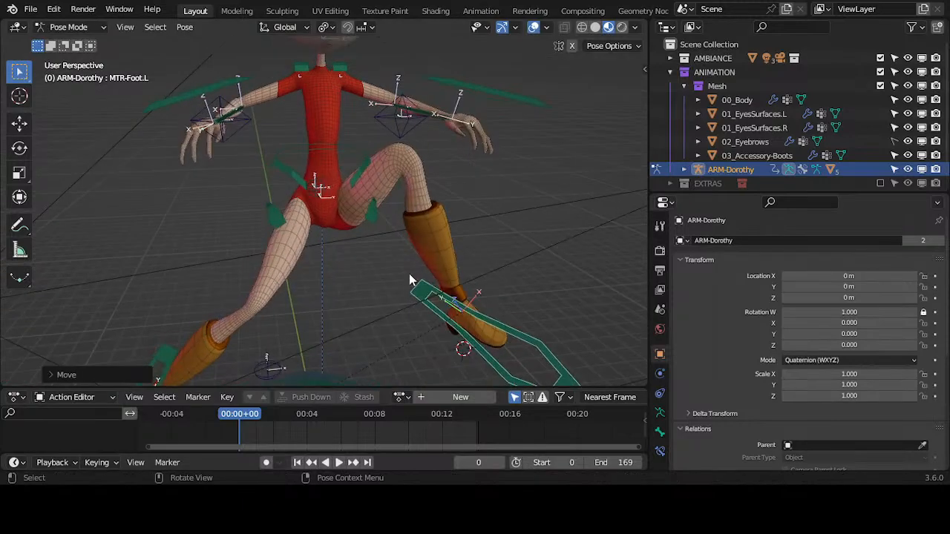
Reposition the left foot control slightly inward and check the bent knee.
key("g")
left_click(401, 278)
scroll(401, 272, "down", 3)
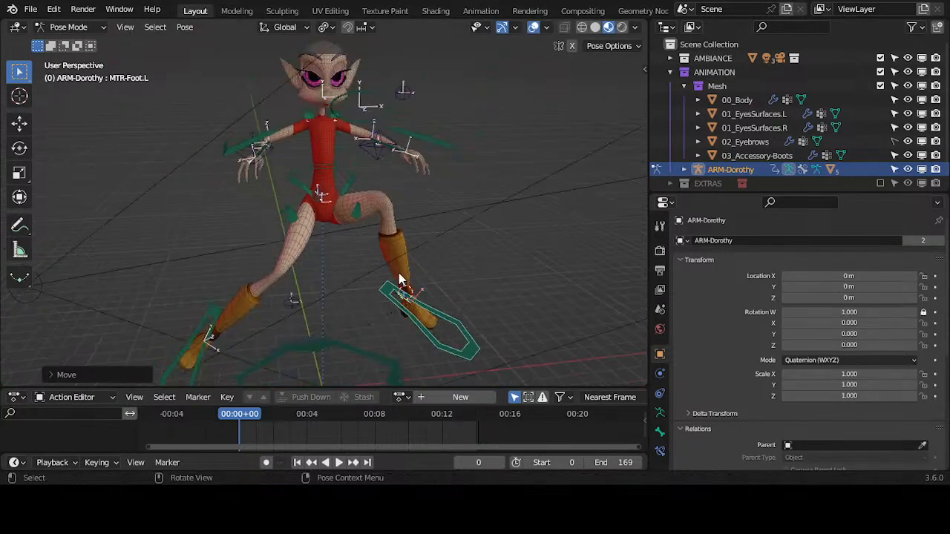
scroll(401, 273, "up", 2)
middle_click_drag(401, 272, 438, 265)
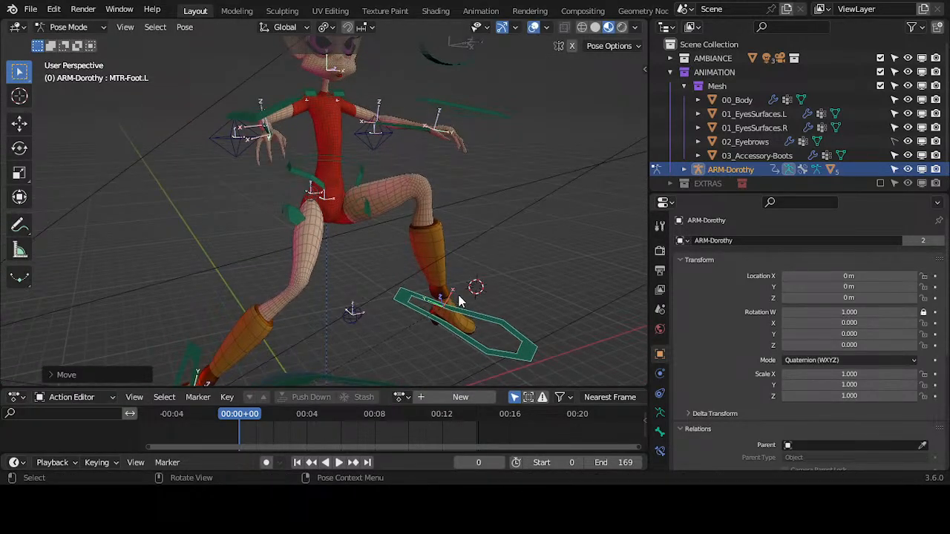
Clear the rotation and location of all the rig's pose bones.
key("a")
key("alt+r")
key("alt+g")
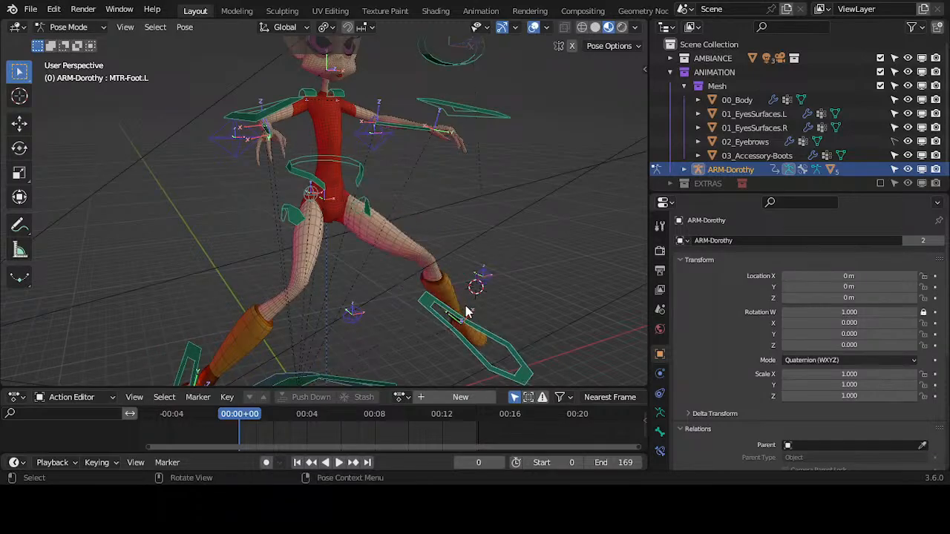
middle_click_drag(465, 306, 411, 323)
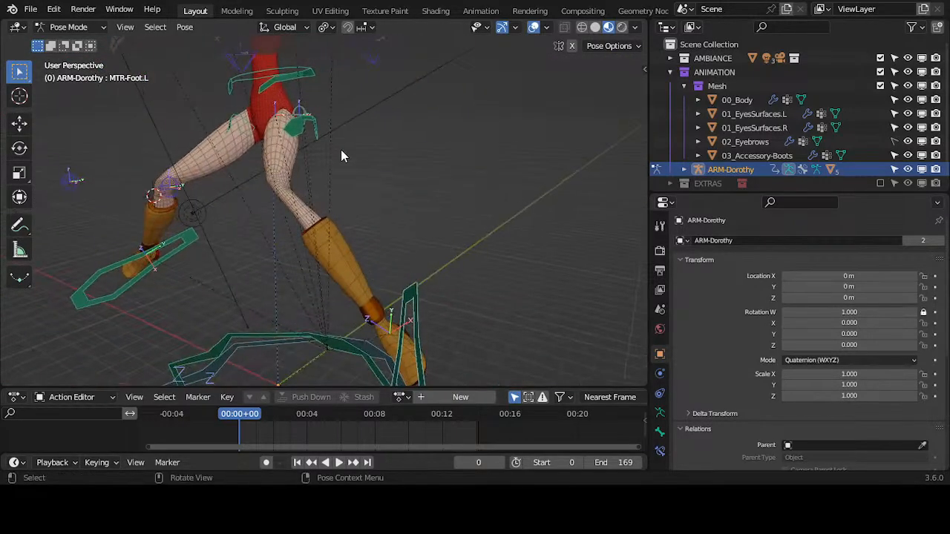
Switch to Object Mode, select the 00_Body mesh and collapse its Armature modifier settings.
key("ctrl+Tab")
key("n")
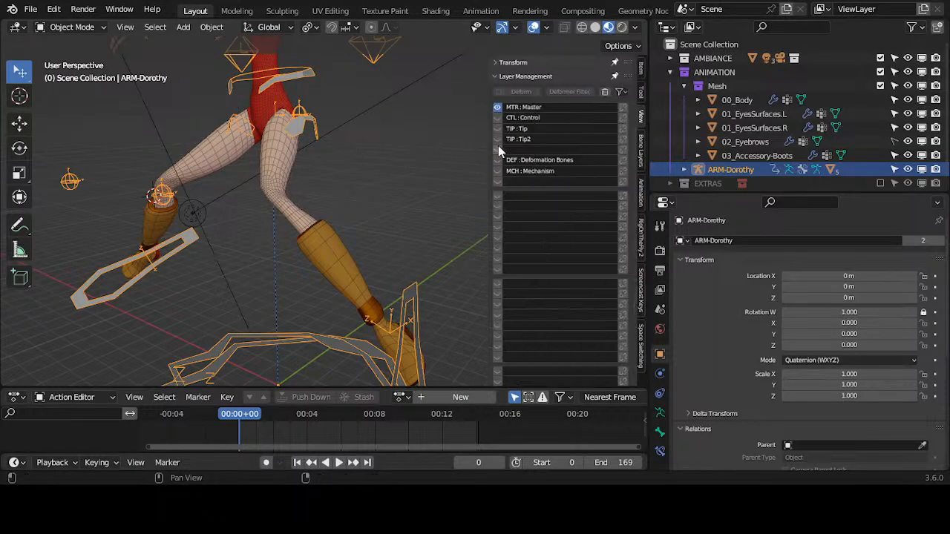
left_click(660, 412)
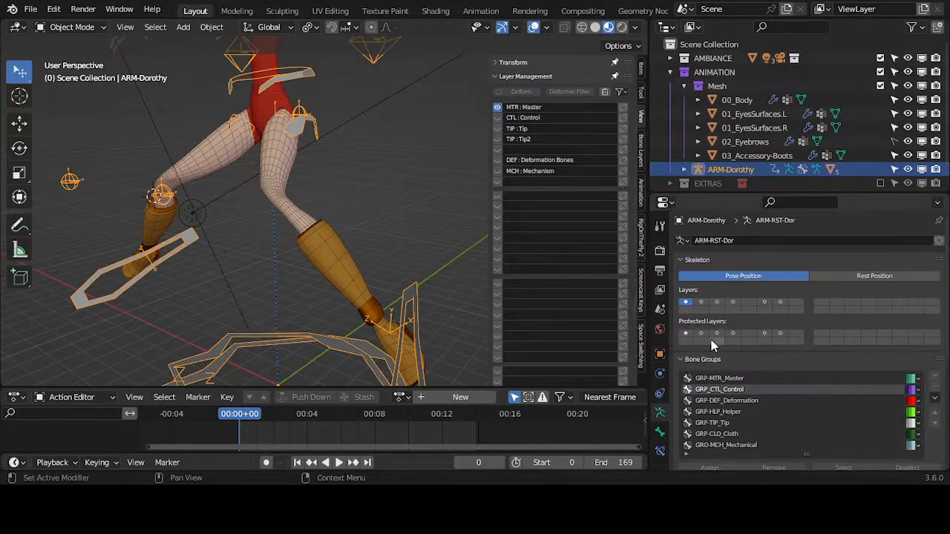
left_click(286, 161)
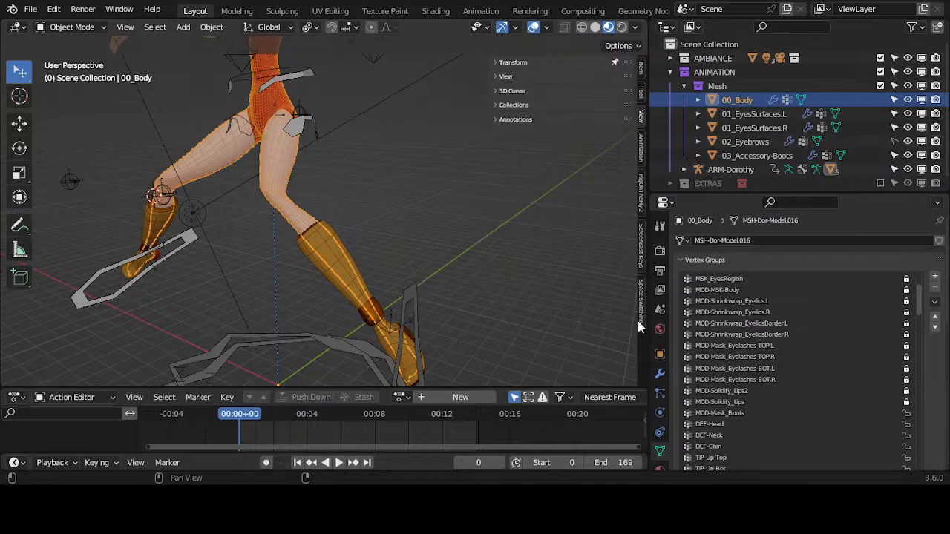
left_click(660, 374)
left_click(680, 274)
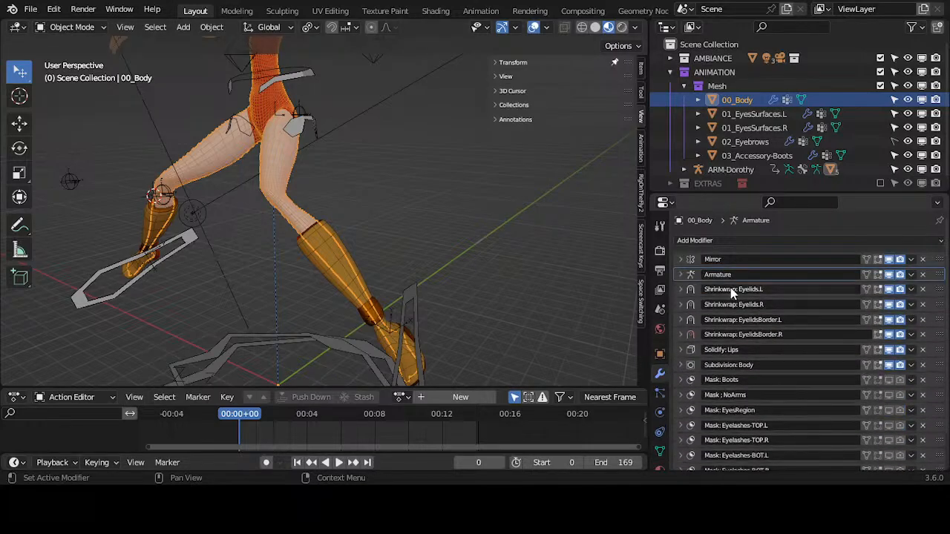
scroll(735, 311, "down", 2)
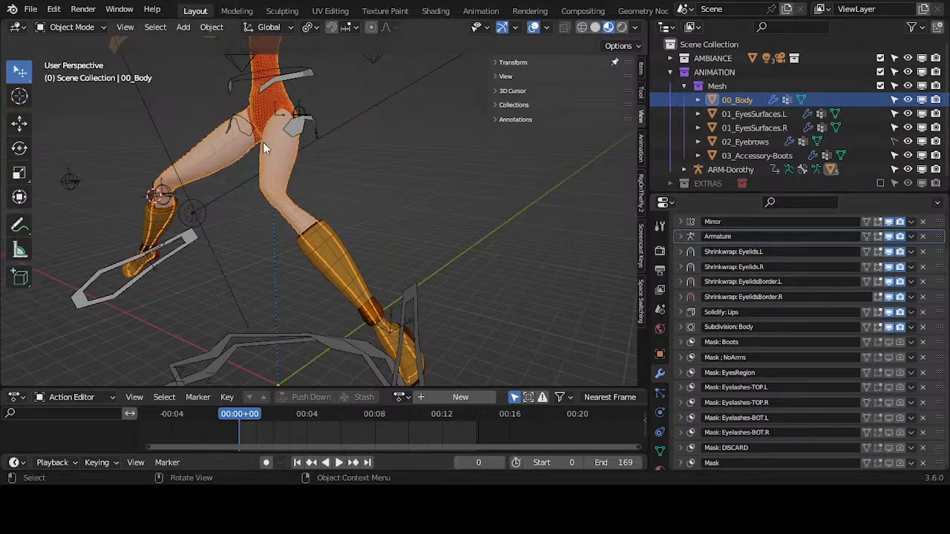
Select the ARM-Dorothy armature and make DEF: Deformation Bones its only visible bone layer.
left_click(311, 129)
middle_click_drag(307, 125, 321, 208, "shift")
left_click(324, 231)
scroll(325, 243, "up", 4)
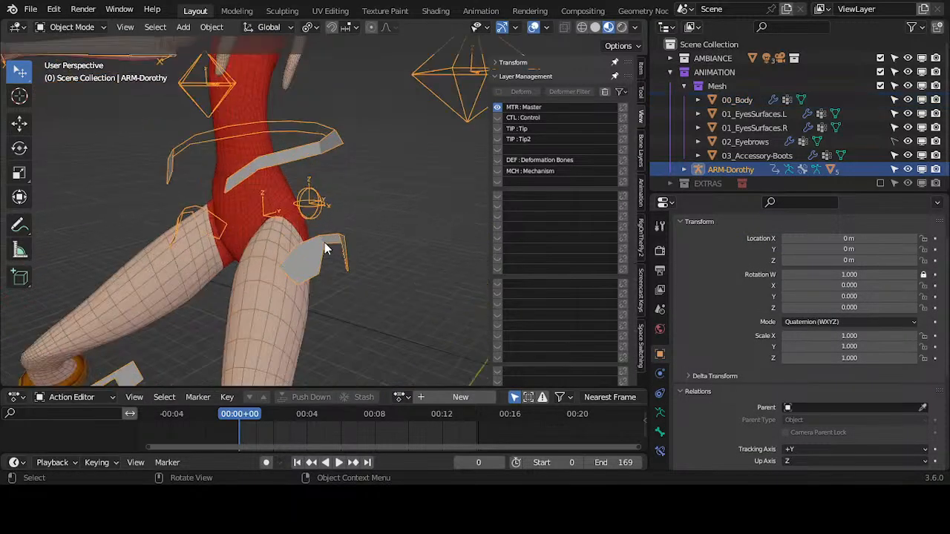
middle_click_drag(326, 244, 299, 250)
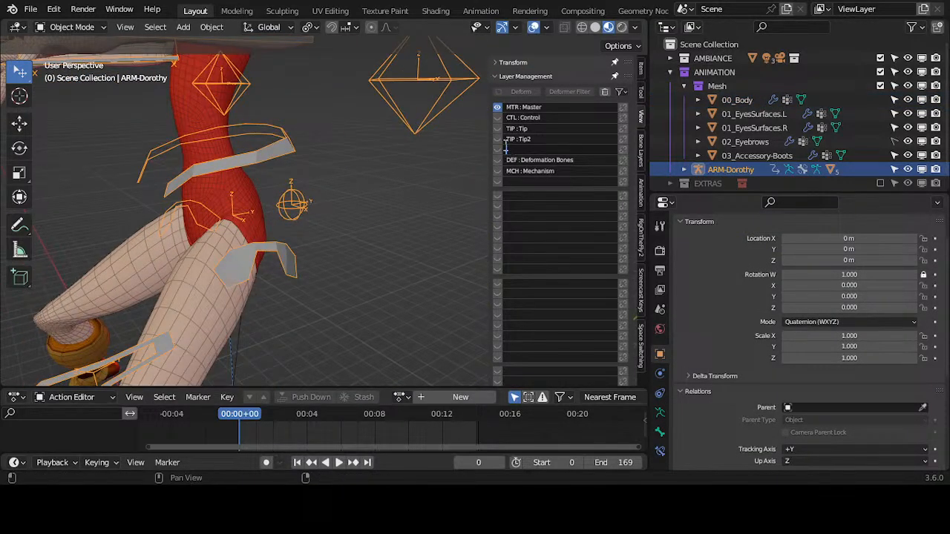
scroll(201, 192, "down", 5)
middle_click_drag(269, 201, 340, 249)
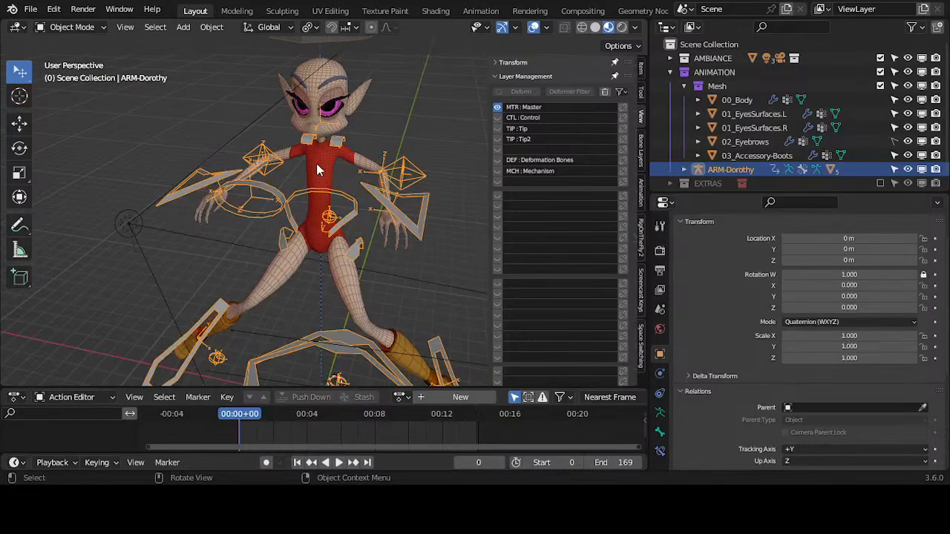
middle_click_drag(317, 163, 320, 206)
mouse_move(378, 336)
middle_mouse_down()
mouse_move(345, 231)
mouse_move(322, 247)
mouse_move(331, 226)
mouse_move(386, 211)
mouse_move(289, 227)
mouse_move(377, 216)
mouse_move(236, 261)
mouse_move(316, 202)
middle_mouse_up()
left_click(497, 160)
key("ctrl+Tab")
left_click(497, 107)
scroll(308, 227, "up", 4)
scroll(371, 216, "down", 3)
Add the body mesh to the armature selection and enter Weight Paint mode on the body.
key("ctrl+Tab")
left_click(331, 224, "shift")
key("ctrl+Tab")
key("w")
scroll(236, 250, "up", 1)
scroll(396, 194, "down", 3)
scroll(308, 195, "up", 2)
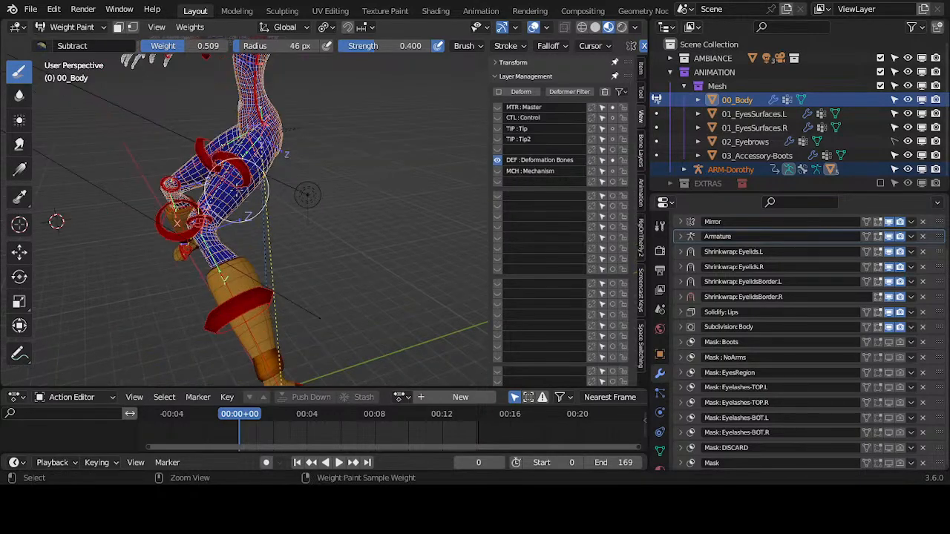
Examine the body's weights for the left knee, lower spine, left thigh and left shin deformation bones.
left_click(242, 194, "ctrl")
scroll(242, 216, "up", 2)
left_click(232, 238, "ctrl")
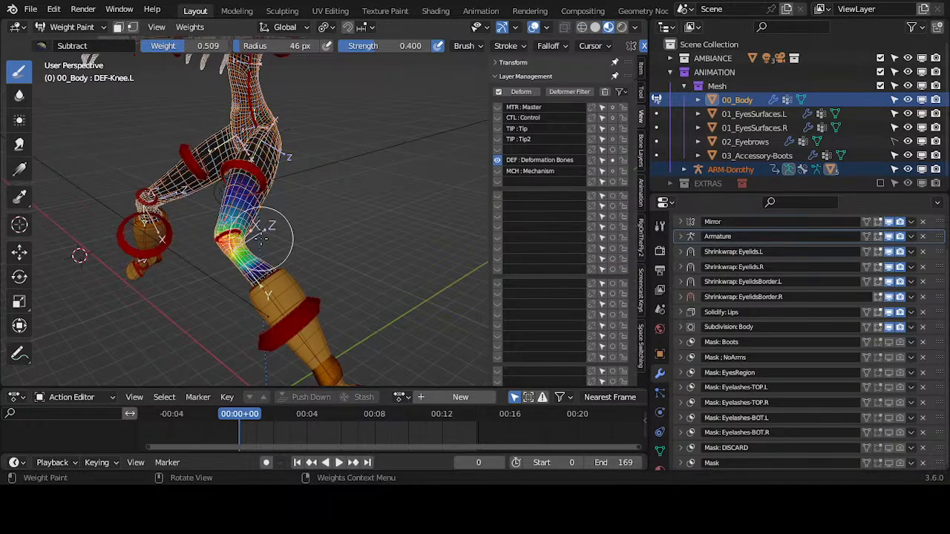
middle_click_drag(263, 232, 277, 201)
scroll(277, 200, "up", 2)
left_click(246, 131, "ctrl")
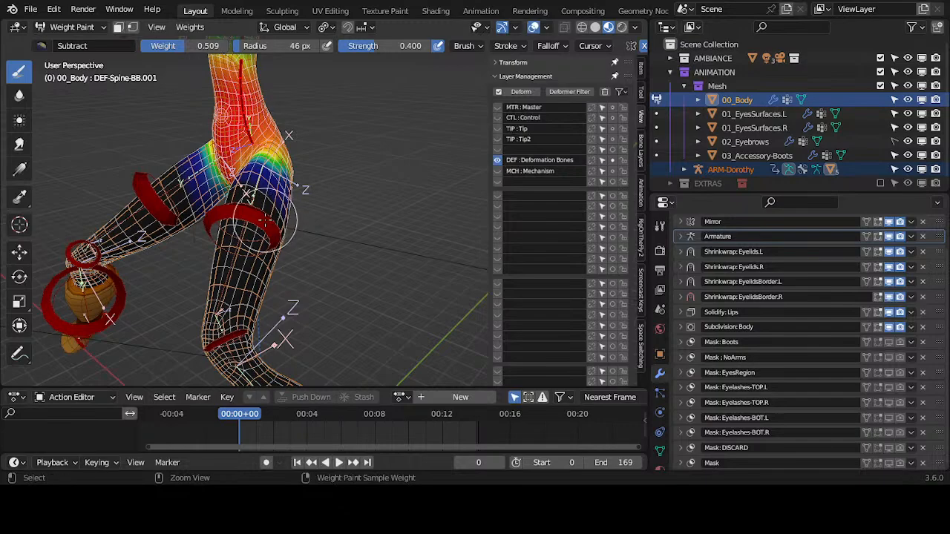
left_click(264, 222, "ctrl")
scroll(260, 269, "down", 3)
left_click(266, 305, "ctrl")
middle_click_drag(327, 269, 319, 197, "shift")
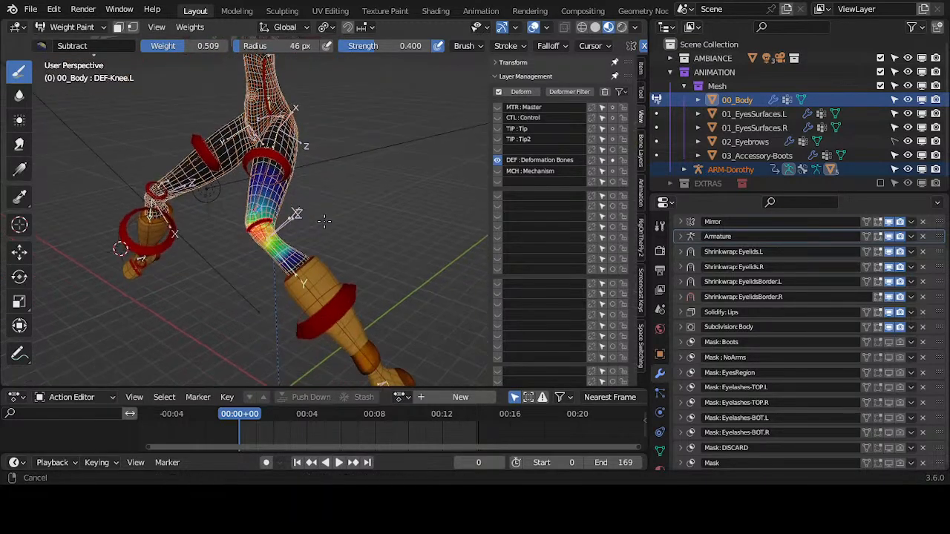
left_click(343, 321, "ctrl")
Return to Object Mode, select the armature and show its MTR: Master bone layer alongside the deformation bones.
key("ctrl+Tab")
key("4")
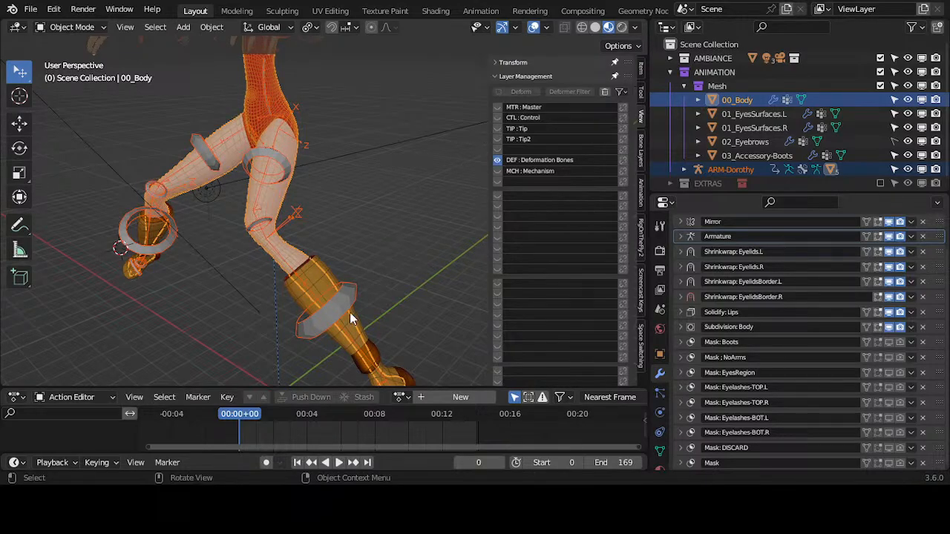
scroll(364, 313, "down", 3)
left_click(343, 278)
middle_click_drag(338, 274, 372, 233)
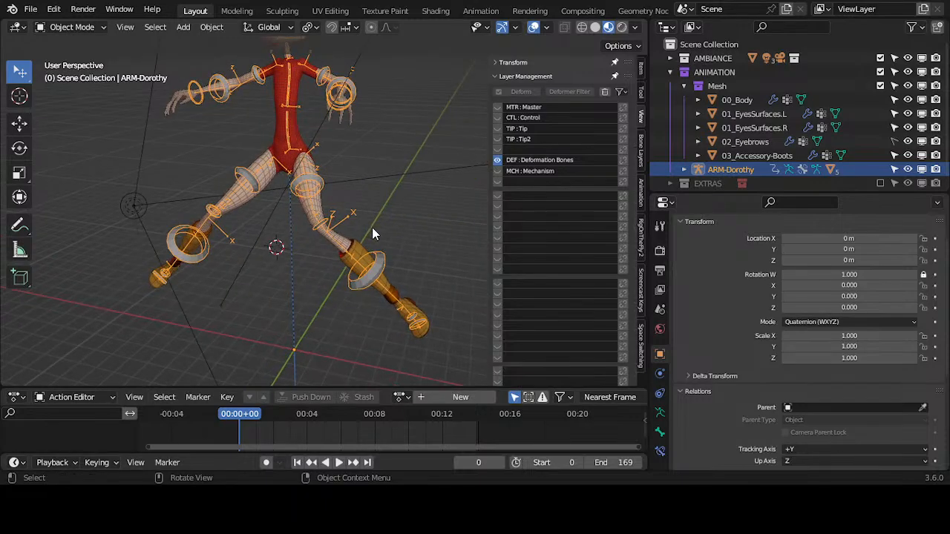
left_click(497, 107)
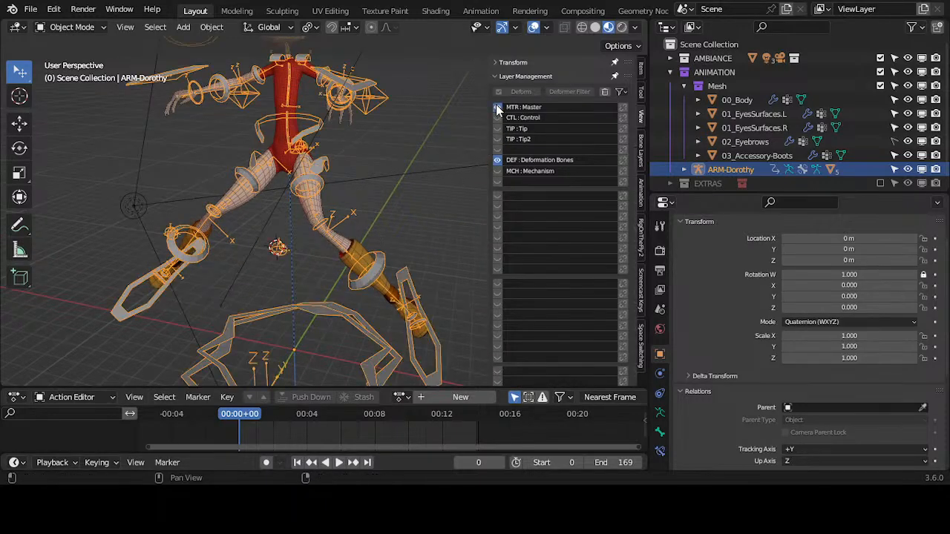
In Pose Mode, move the left foot control forward to bend the knee and rotate it about the global X axis.
key("ctrl+Tab")
left_click(442, 365)
key("g")
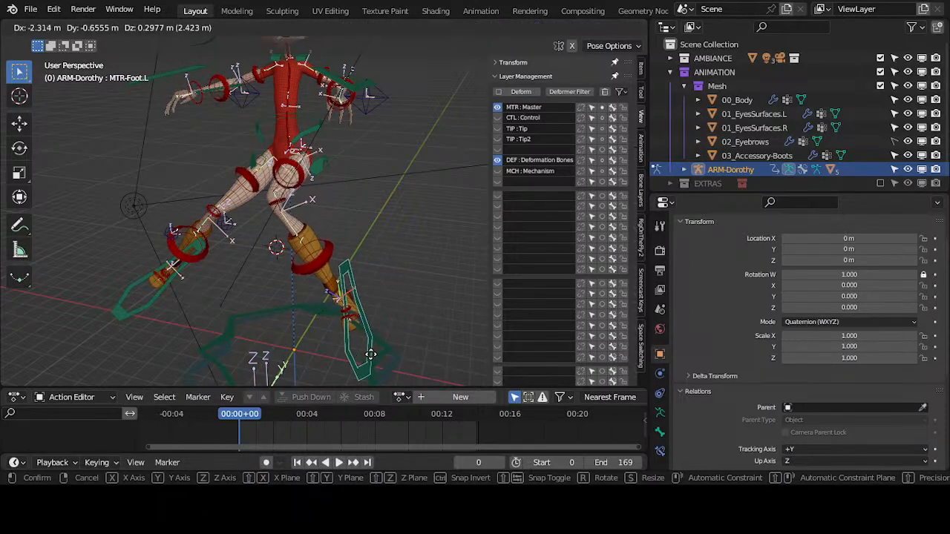
left_click(331, 344)
key("r")
key("x")
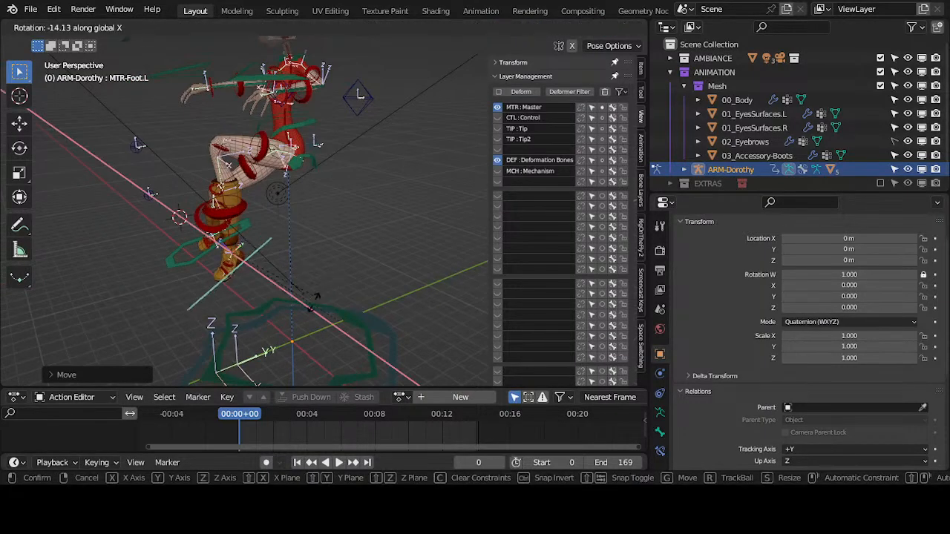
left_click(283, 318)
key("g")
left_click(298, 284)
middle_click_drag(273, 191, 271, 229)
Select the left thigh deformation bone, examine the bent leg around it, and try to move the bone.
left_click(277, 168)
scroll(310, 221, "up", 4)
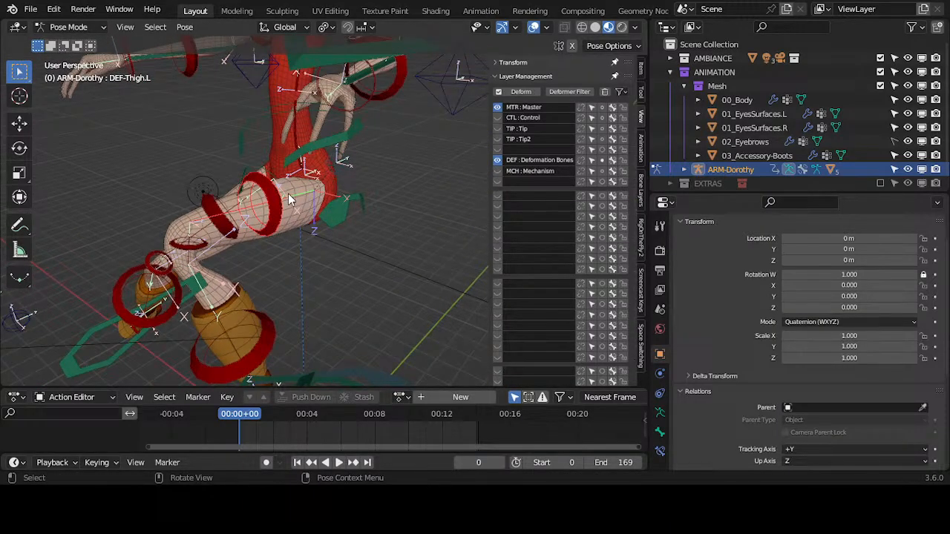
middle_click_drag(272, 219, 245, 206)
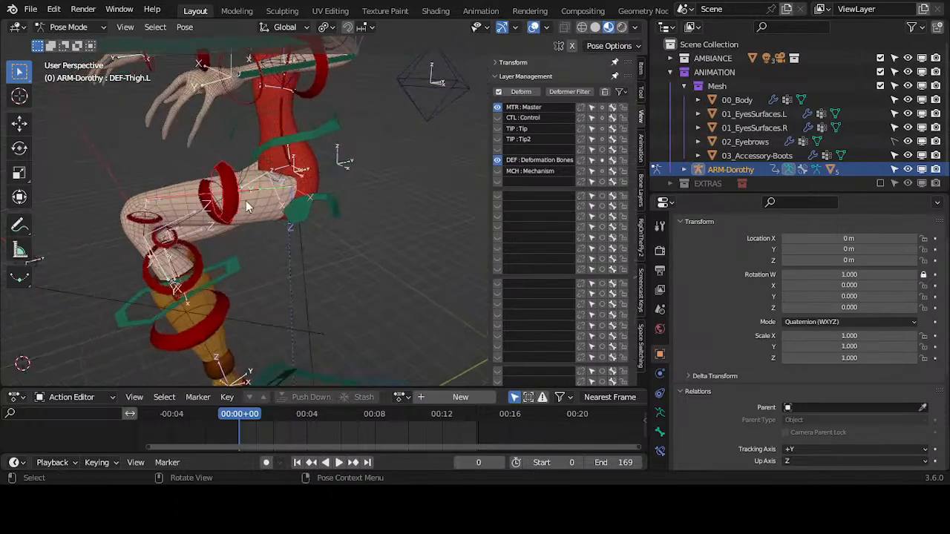
scroll(303, 186, "down", 3)
middle_click_drag(278, 272, 250, 261)
key("g")
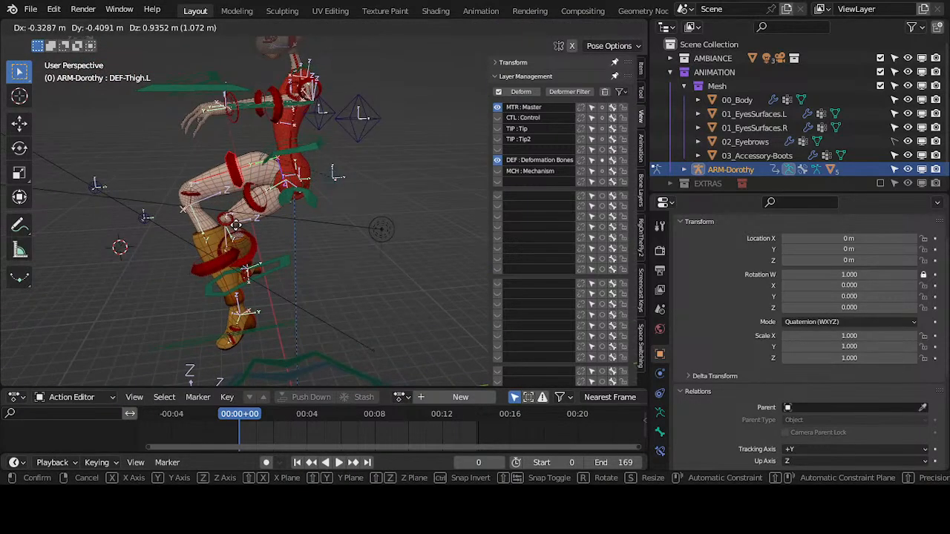
right_click(245, 290)
Raise the left foot control in front of the body and move the left knee pole control behind the character.
left_click(249, 347)
key("g")
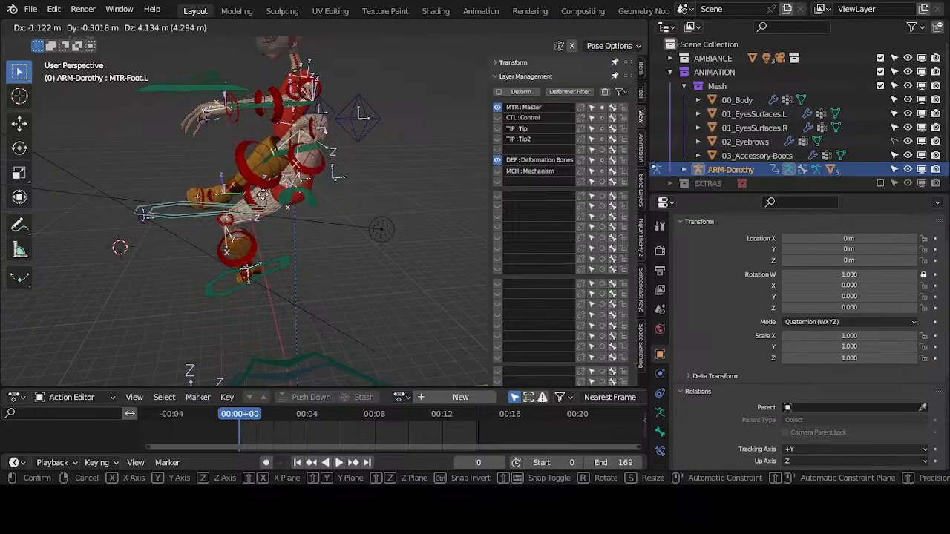
left_click(165, 132)
left_click(134, 117)
key("g")
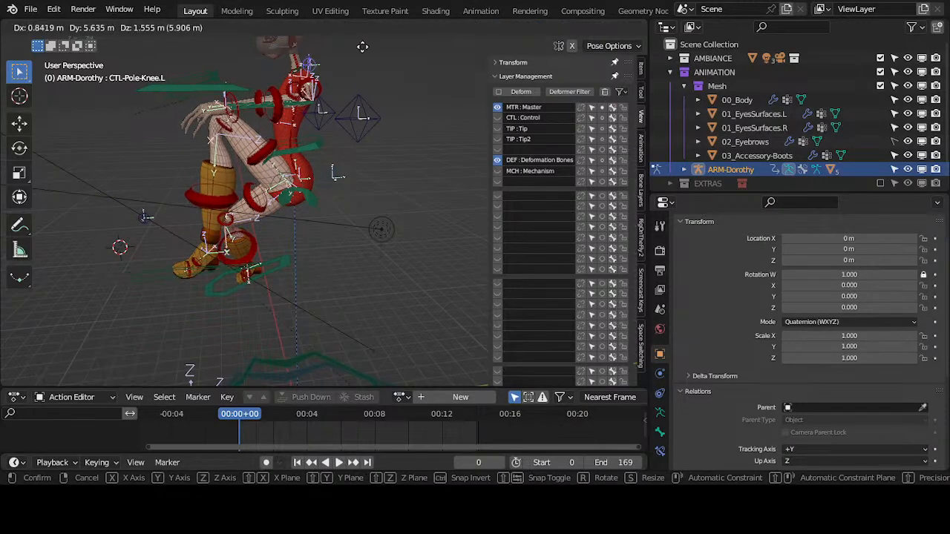
left_click(362, 48)
Undo the left knee pole move to compare the forward-bent knee, and return the knee to its backward bend.
left_click(235, 290)
key("g")
left_click(162, 275)
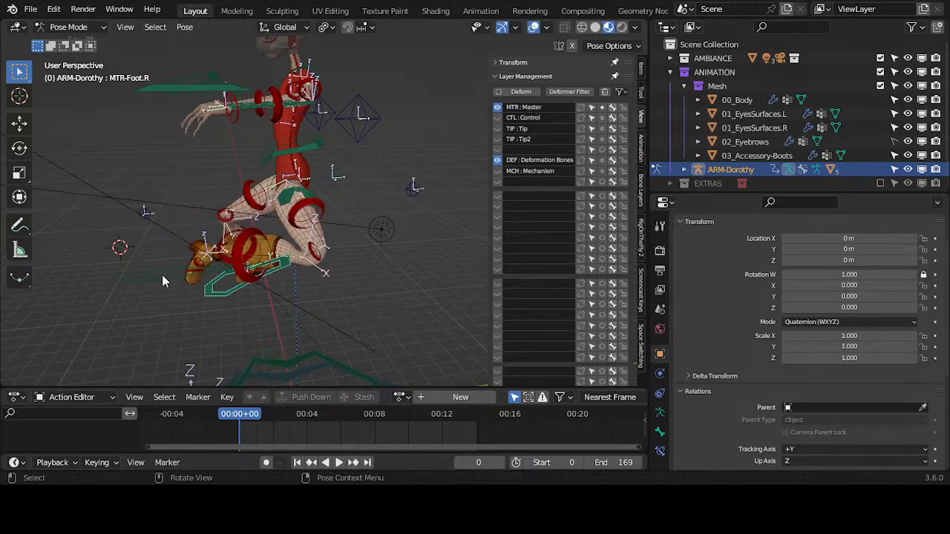
key("ctrl+z")
key("ctrl+z")
left_click(214, 294)
middle_click_drag(184, 300, 124, 244)
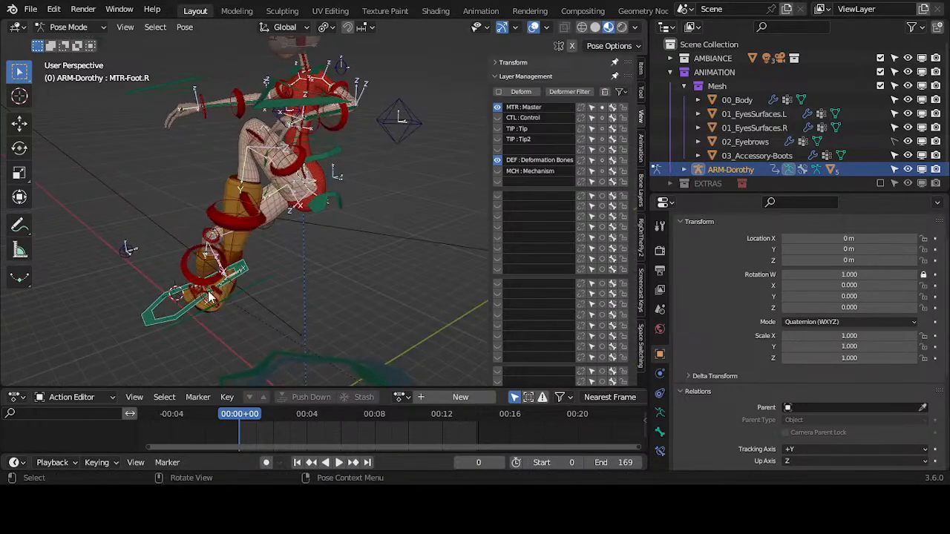
key("g")
left_click(220, 290)
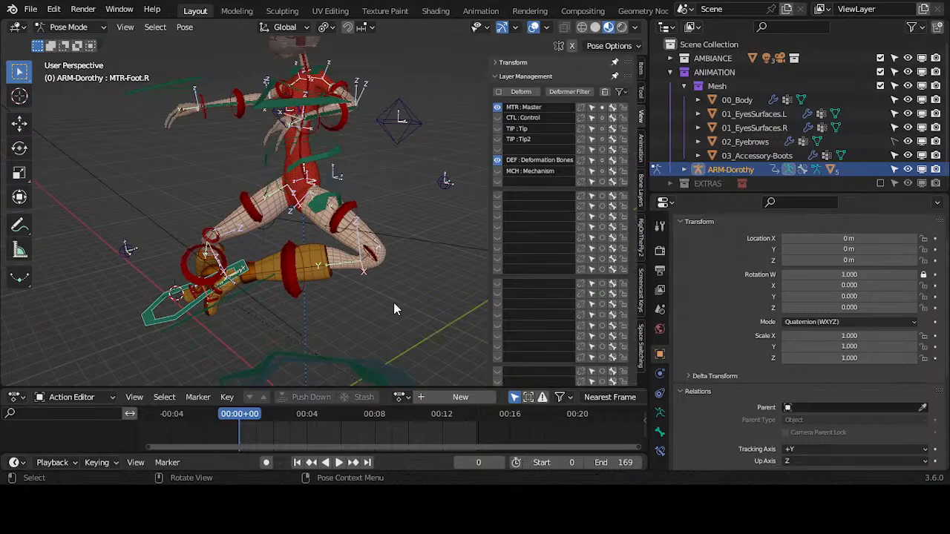
Look through the sidebar's layer, tool, item, view and animation sections for the pose mirroring settings, and expand Pose Options.
left_click(499, 76)
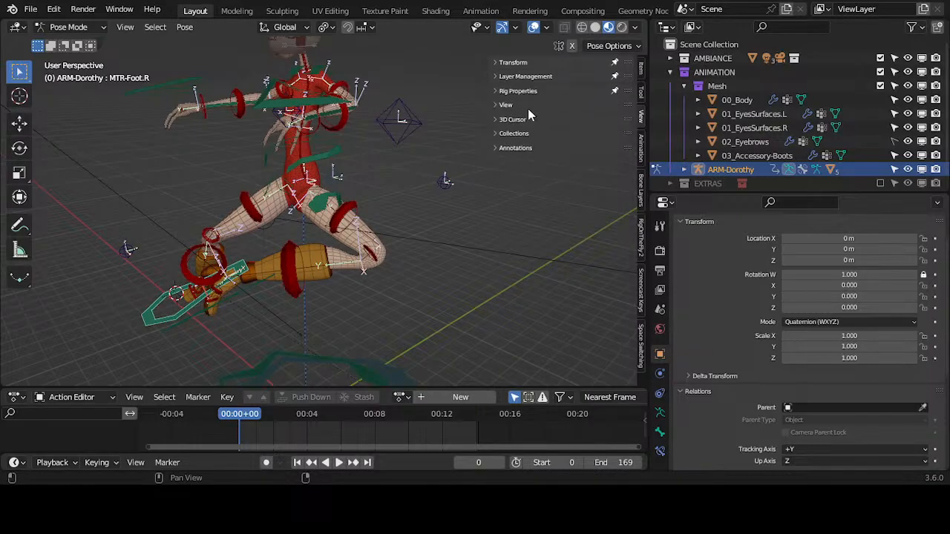
left_click(640, 94)
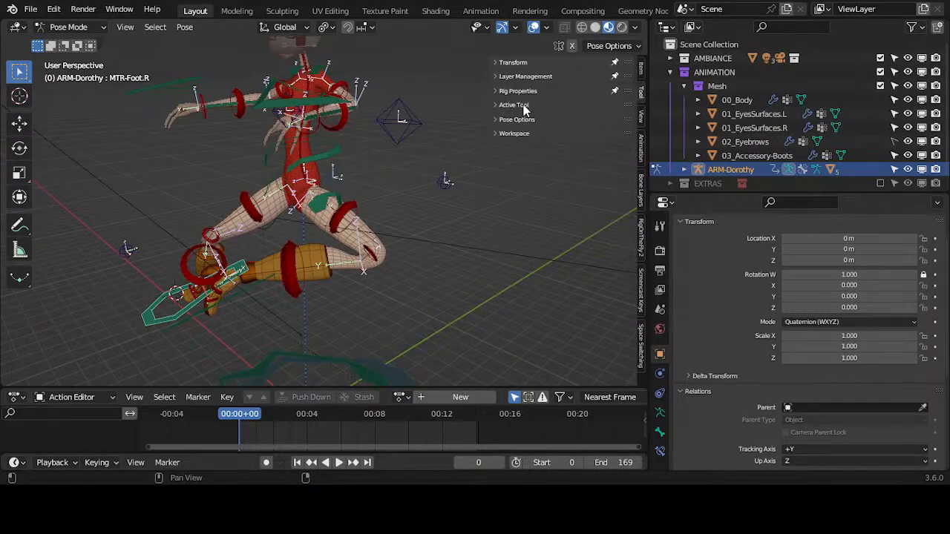
left_click(640, 155)
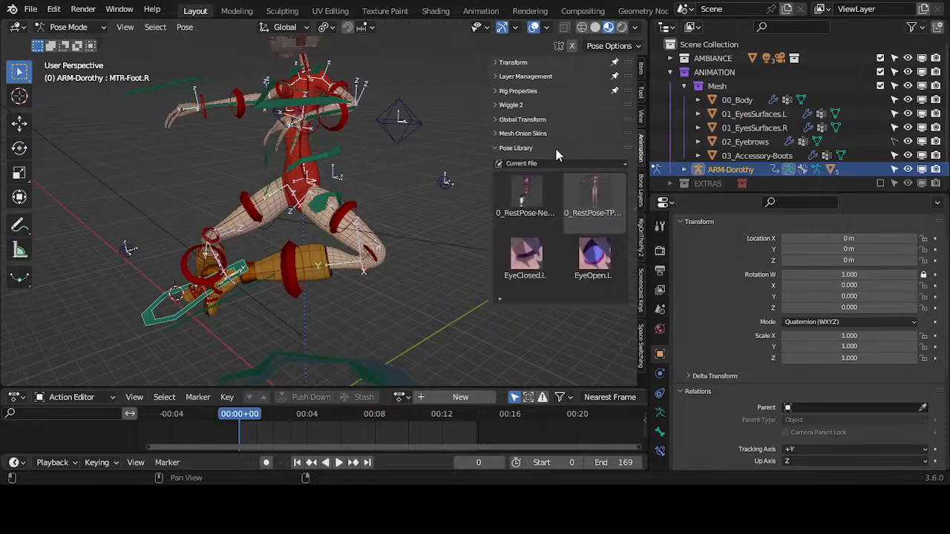
left_click(498, 147)
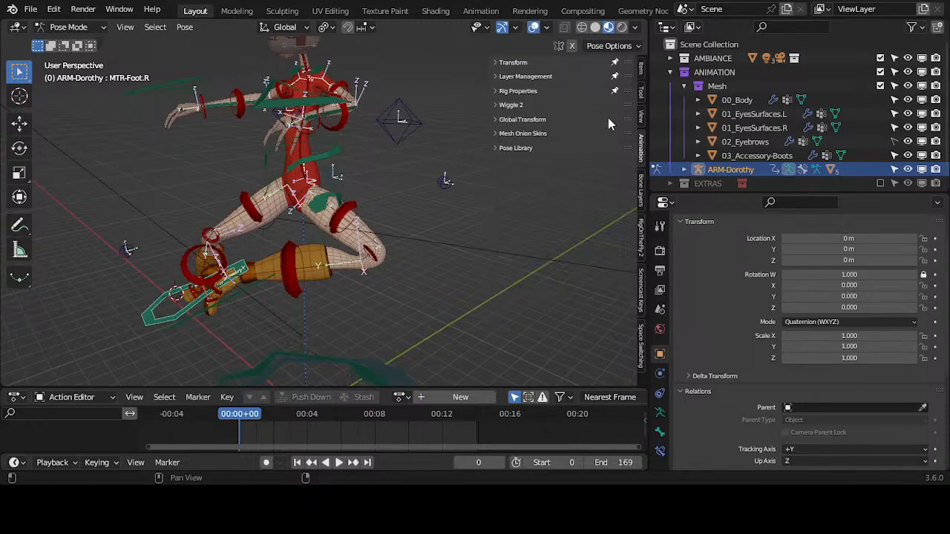
left_click_drag(645, 92, 637, 89)
left_click(638, 91)
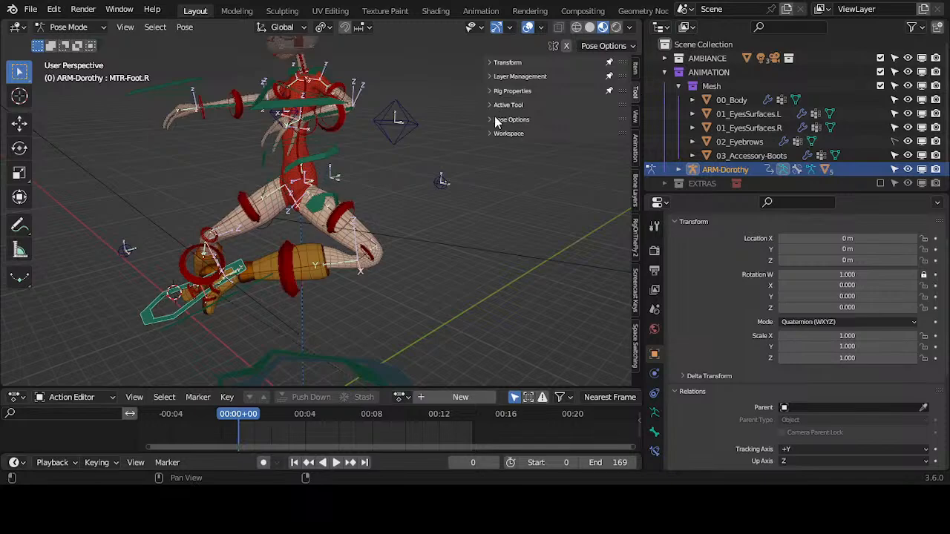
left_click(492, 106)
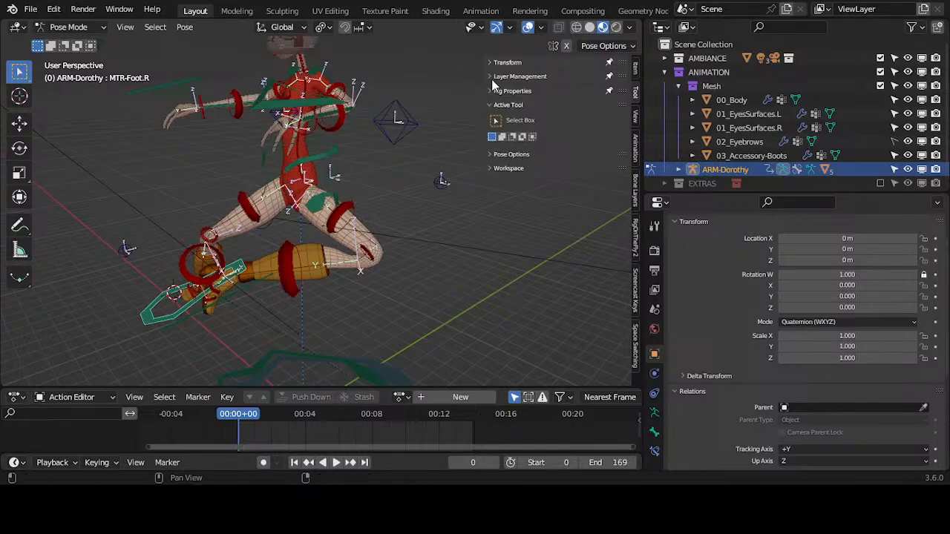
left_click(636, 73)
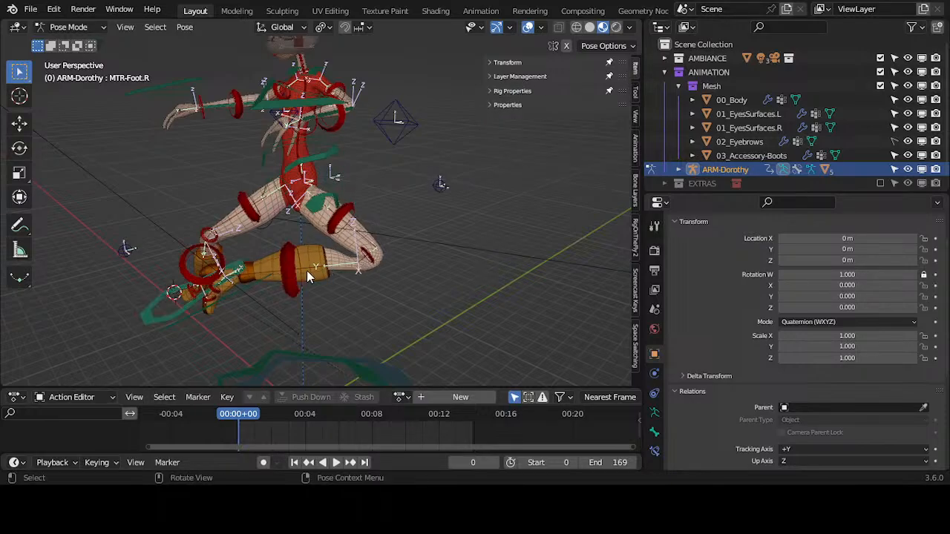
left_click(636, 119)
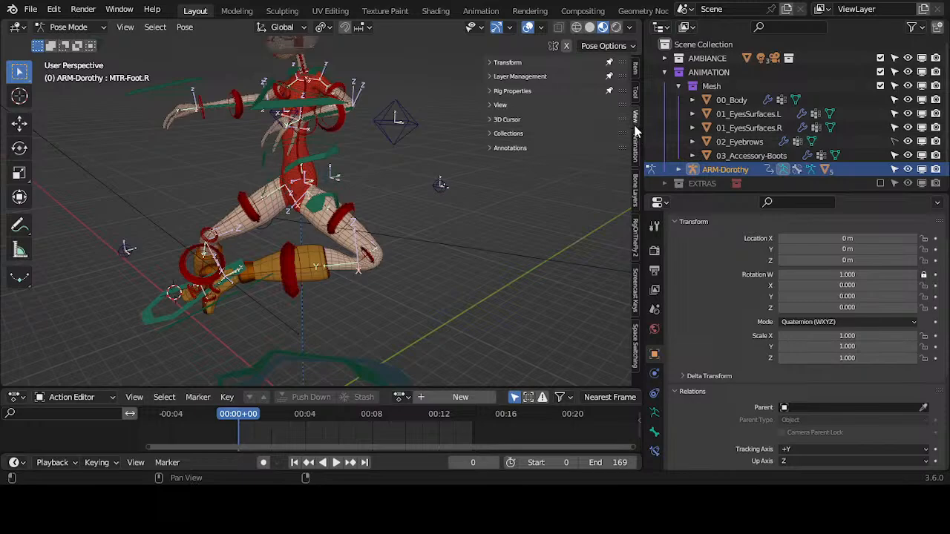
left_click(635, 147)
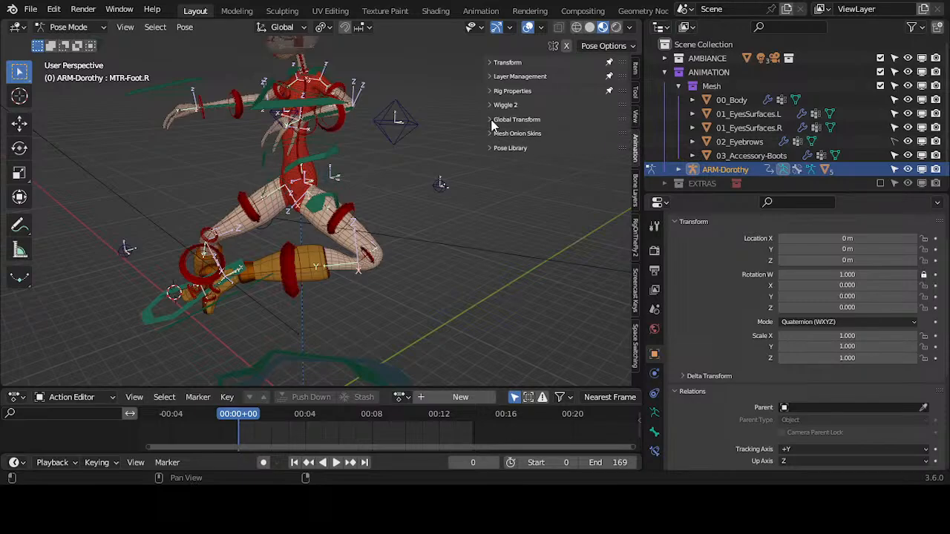
left_click(487, 74)
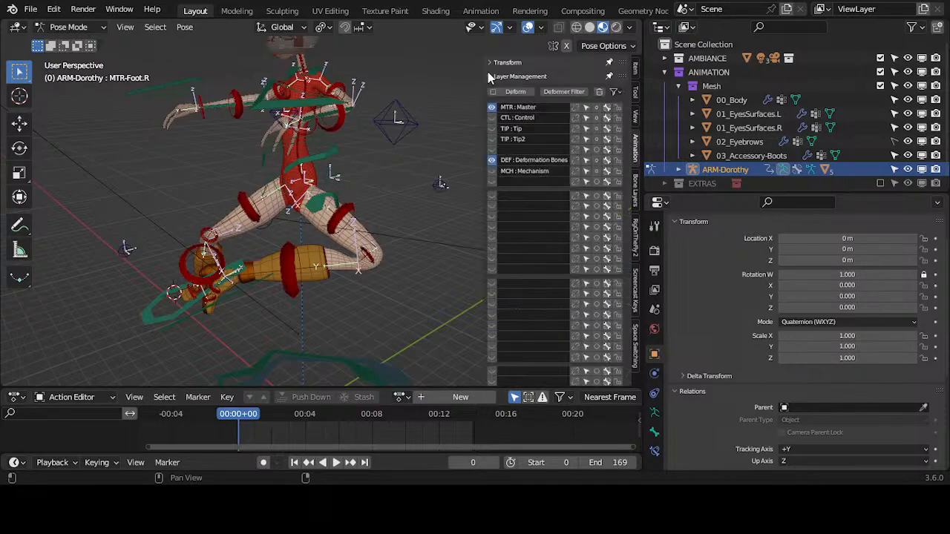
left_click(488, 74)
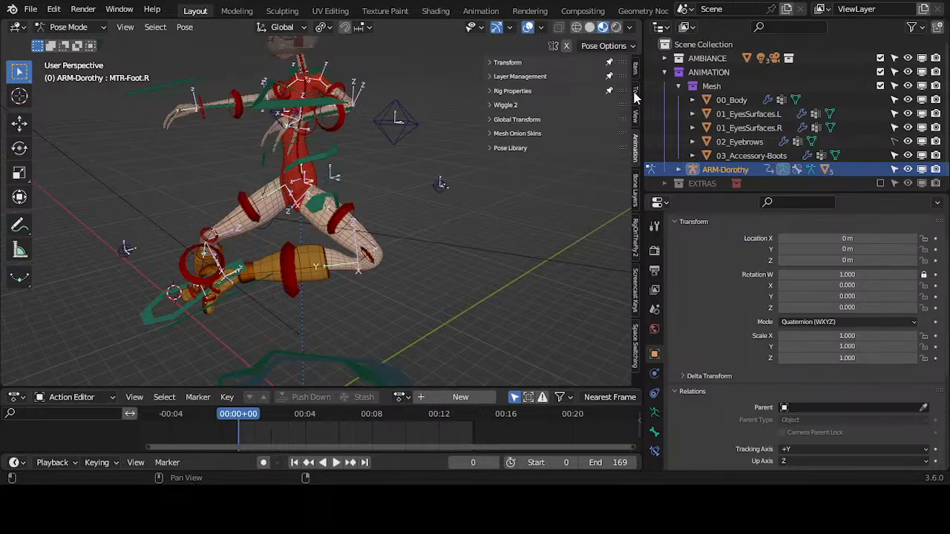
left_click(635, 95)
left_click(494, 154)
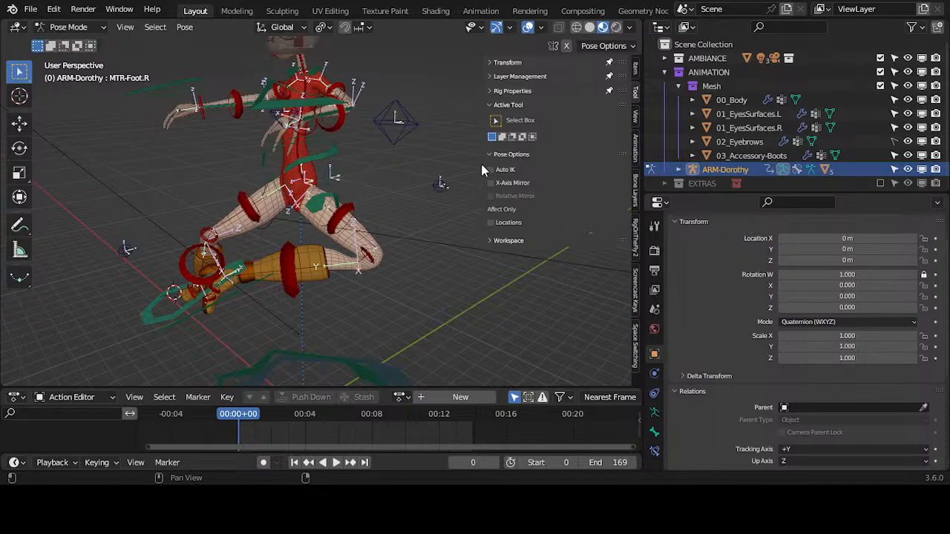
left_click(492, 105)
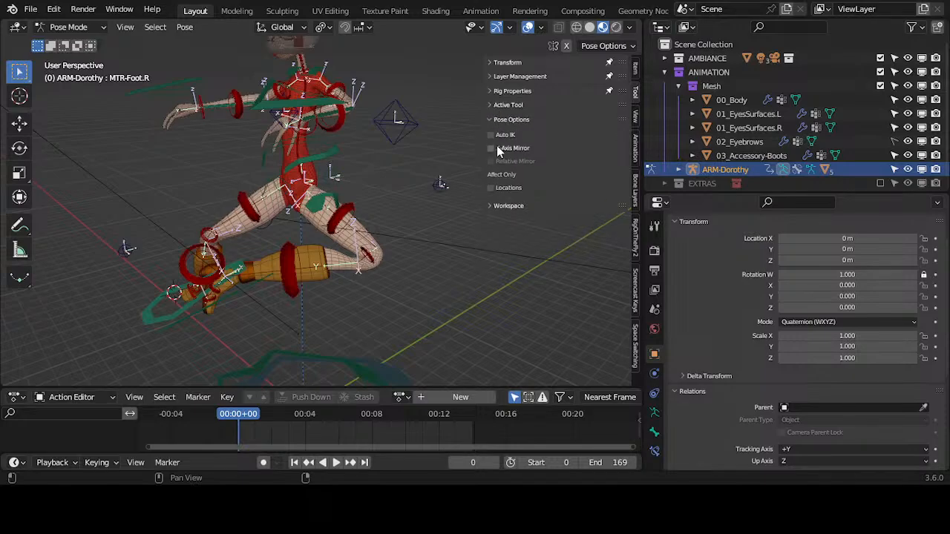
Enable X-Axis Mirror, clear the location of the left leg controls, and disable X-Axis Mirror again.
left_click(491, 148)
key("alt+g")
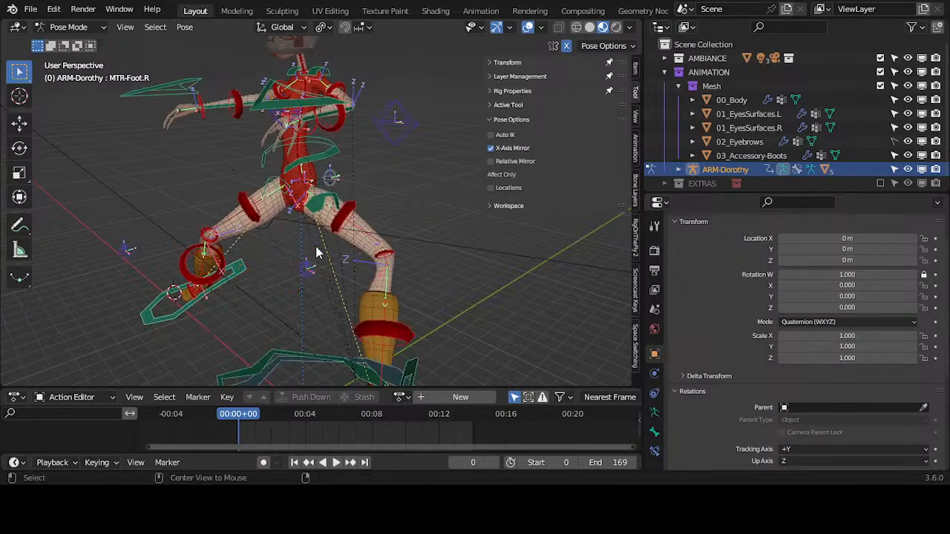
left_click(492, 148)
Raise the left foot control from its lowered position and move it across toward the right leg.
middle_click_drag(445, 245, 404, 308)
left_click(354, 347)
key("g")
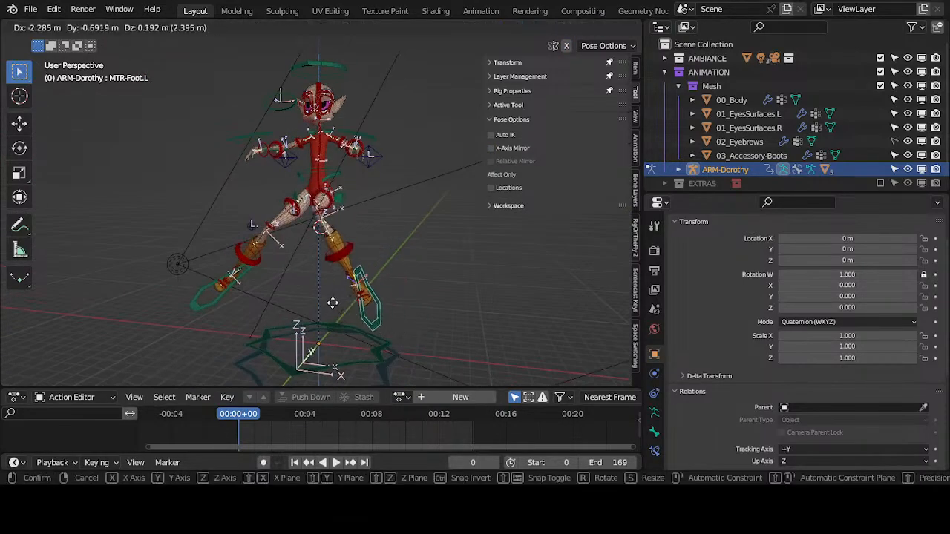
left_click(295, 254)
Move the left knee pole control upward in front of the character.
left_click(297, 182)
middle_click_drag(297, 182, 436, 239)
left_click(339, 202)
key("g")
left_click(431, 122)
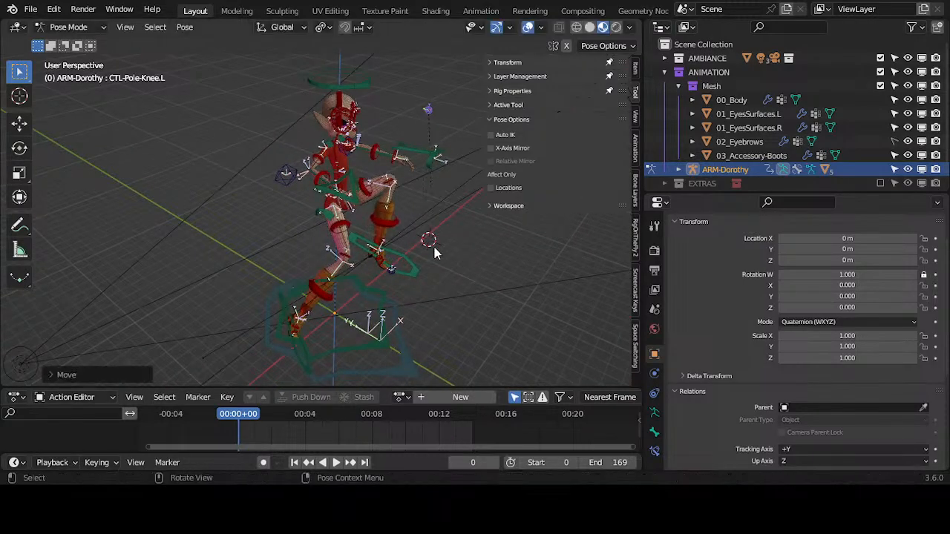
Raise the left foot control in front of the body to fold the knee, and examine the bend from several angles.
left_click(418, 272)
key("g")
left_click(438, 225)
middle_click_drag(438, 225, 315, 232)
scroll(316, 232, "up", 4)
middle_click_drag(427, 321, 333, 229)
scroll(333, 229, "down", 5)
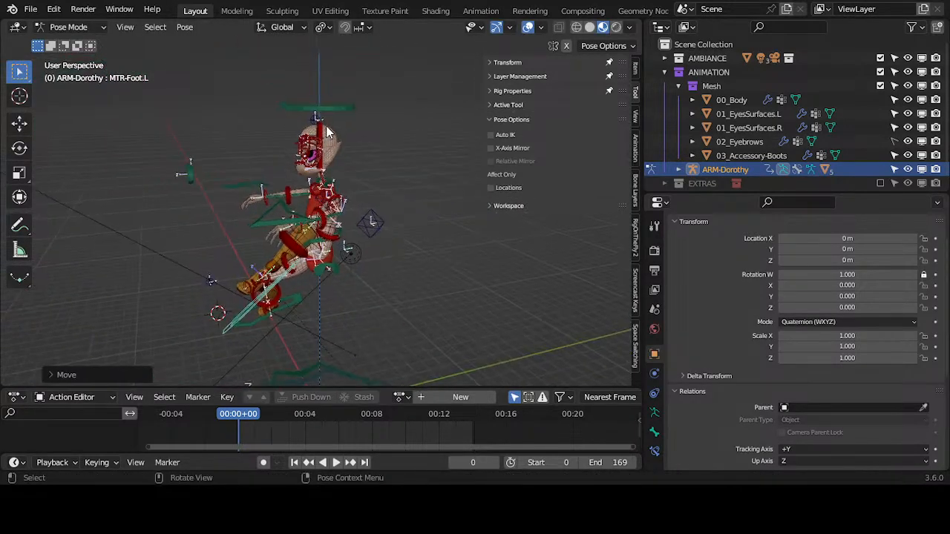
Reposition the left knee pole control near head height to change the direction of the raised knee.
left_click(326, 130)
key("g")
left_click(369, 82)
middle_click_drag(370, 82, 342, 266)
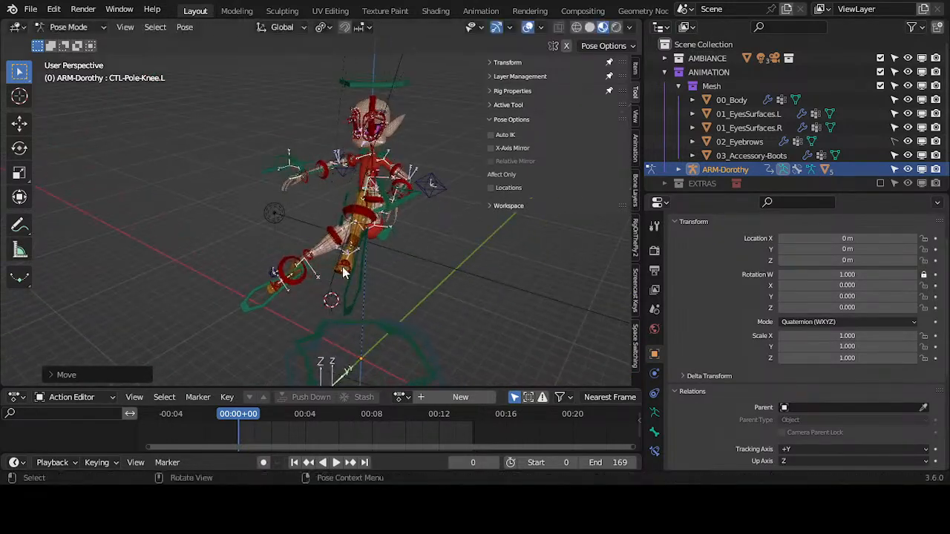
Lower the left foot control toward the ground to extend the left leg below the body.
left_click(345, 309)
middle_click_drag(345, 309, 306, 278)
key("g")
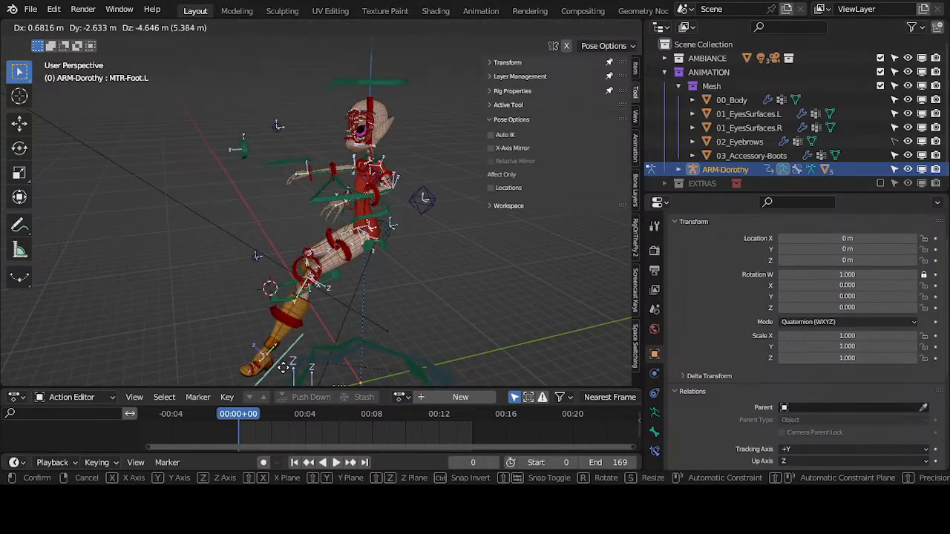
left_click(306, 352)
middle_click_drag(306, 353, 308, 262, "shift")
key("g")
left_click(343, 306)
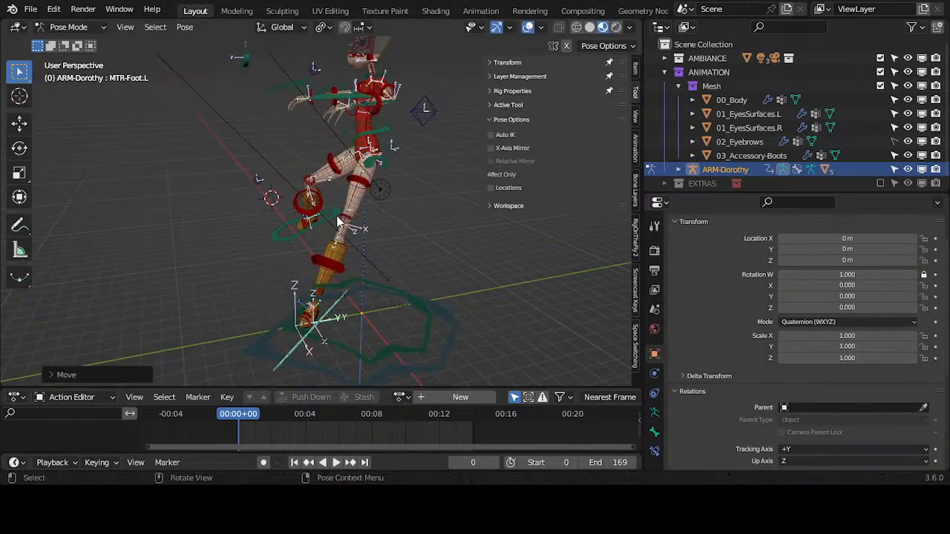
In the armature's Edit Mode, select the left shin and knee deformation bones and compare their placement with the posed leg.
key("Tab")
scroll(339, 223, "up", 3)
left_click(375, 149)
left_click(356, 222)
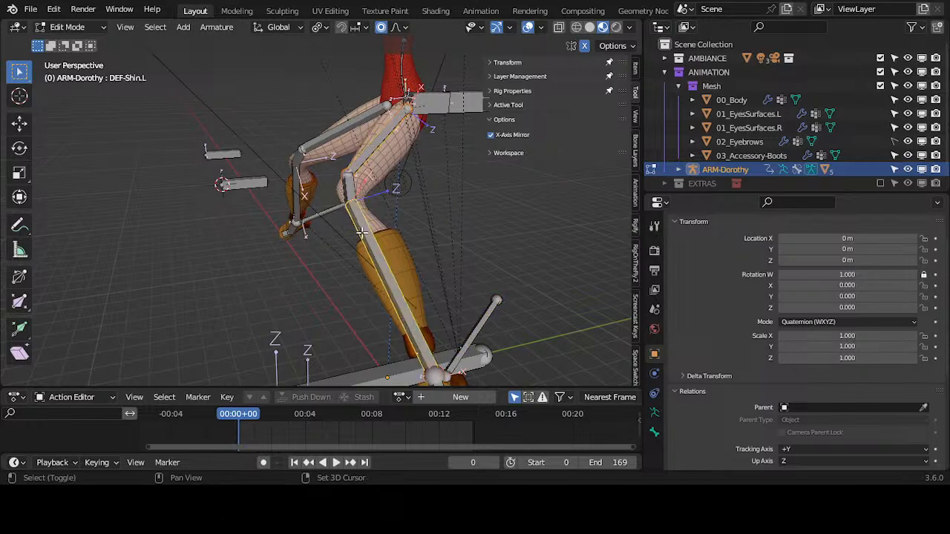
key("alt+a")
left_click(361, 153)
middle_click_drag(361, 153, 423, 313)
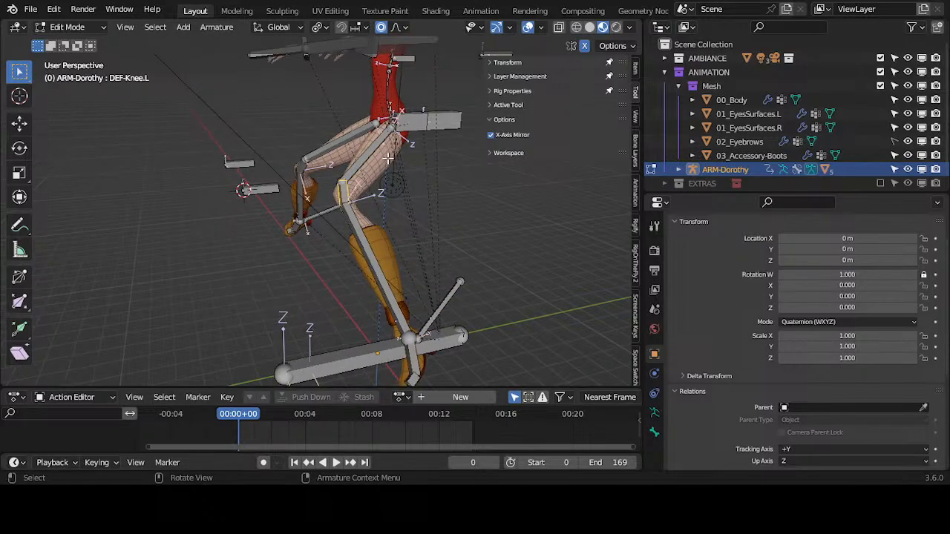
middle_click_drag(387, 157, 376, 187)
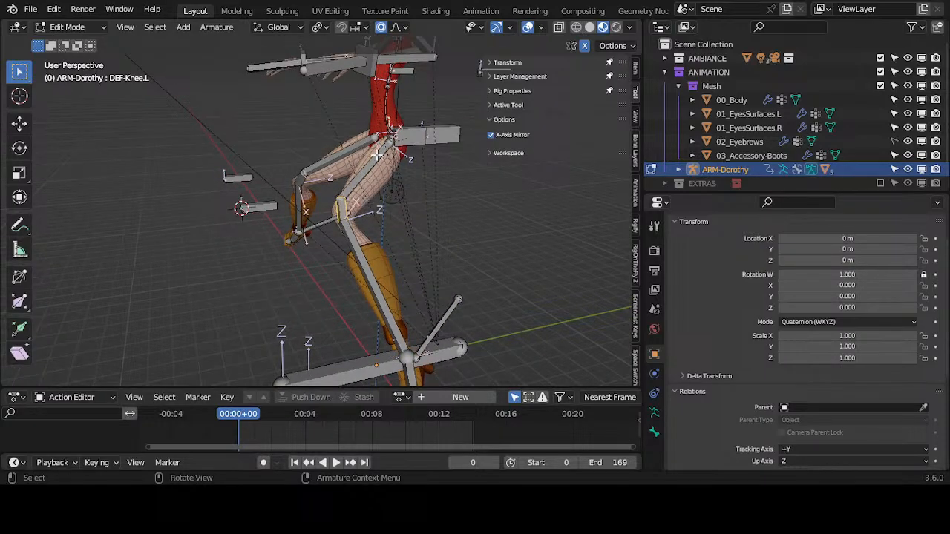
key("ctrl+Tab")
middle_click_drag(382, 180, 311, 309)
key("Tab")
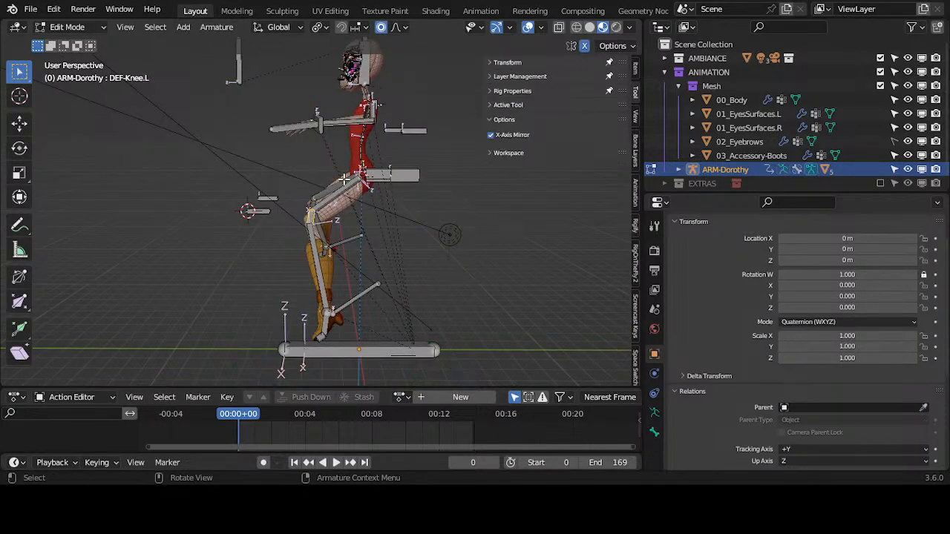
Try rotating the left thigh deformation bone in Edit Mode, first about the global X axis and once without an axis constraint.
middle_click_drag(338, 197, 346, 228, "shift")
left_click(346, 212)
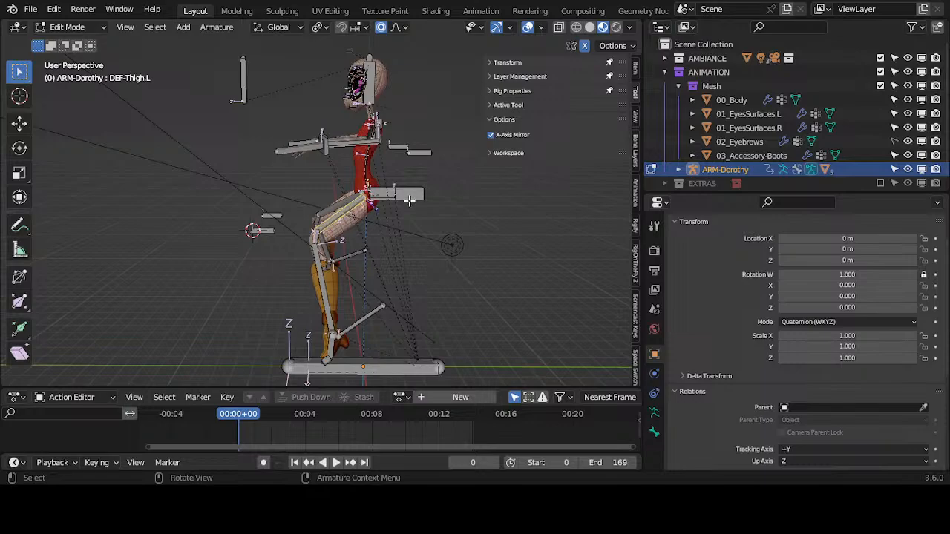
key("r")
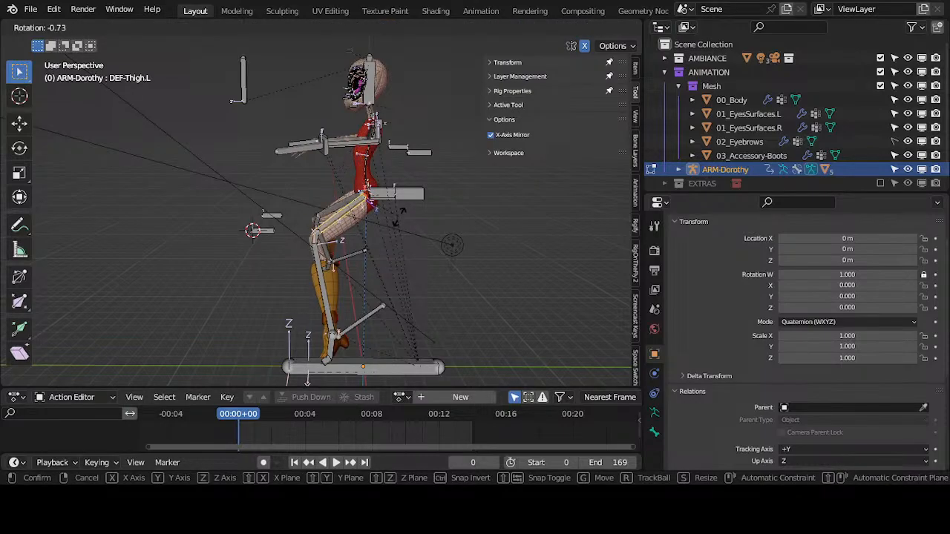
key("x")
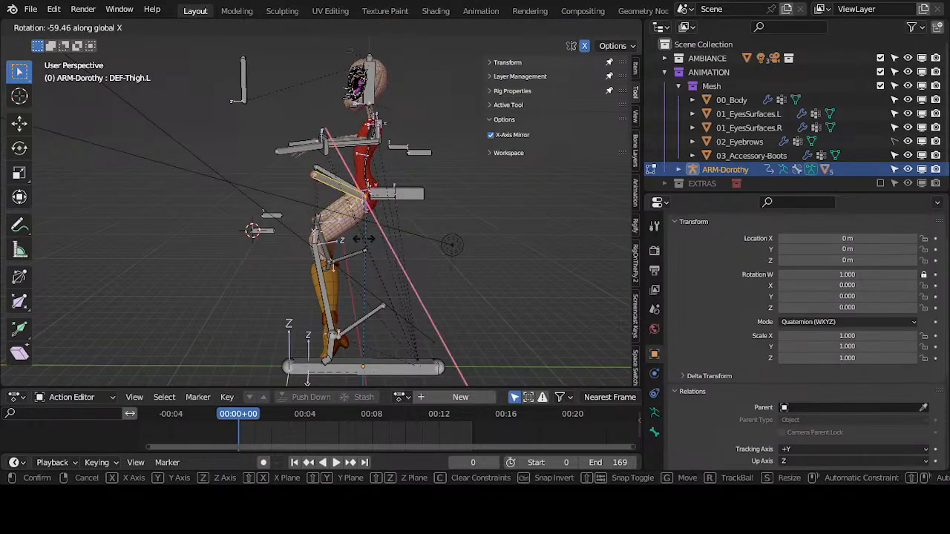
left_click(392, 195)
key("r")
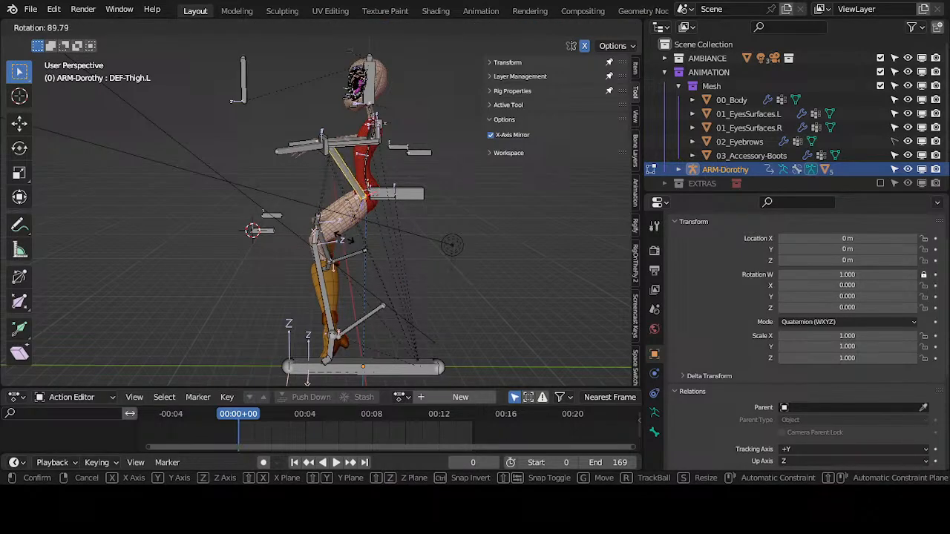
left_click(360, 199)
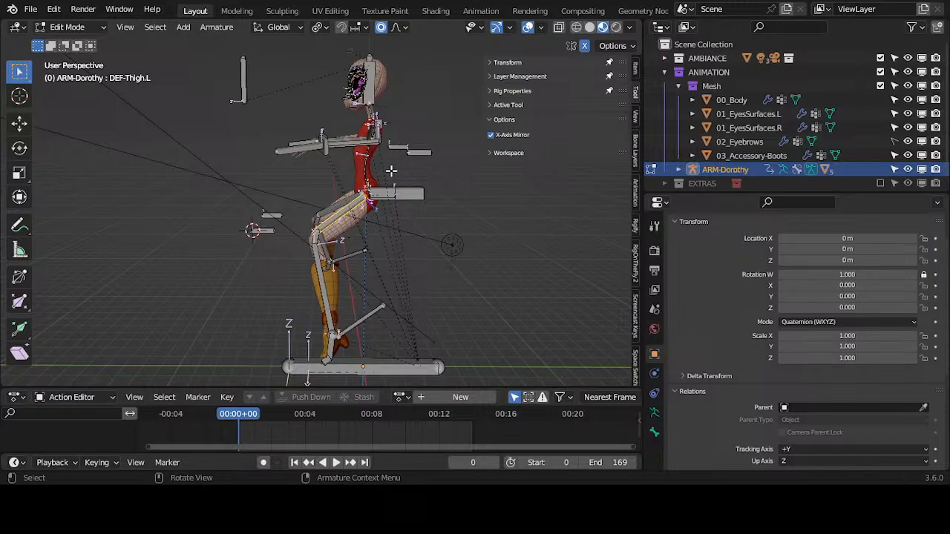
scroll(390, 195, "up", 2)
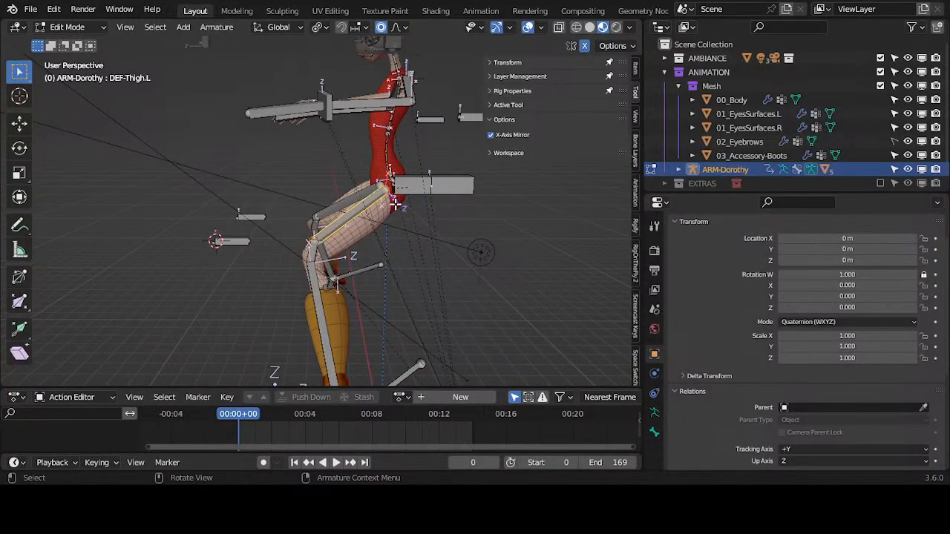
scroll(397, 187, "down", 2)
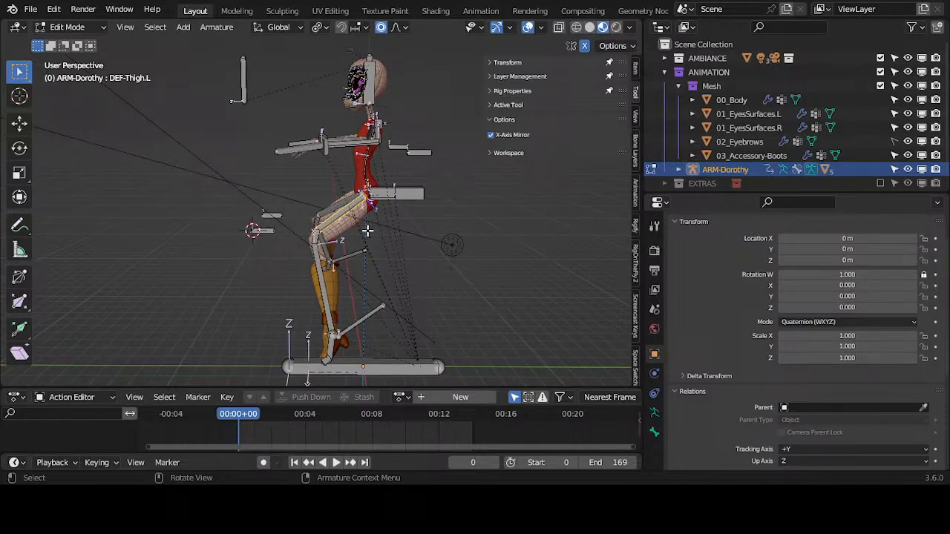
middle_click_drag(367, 231, 359, 250)
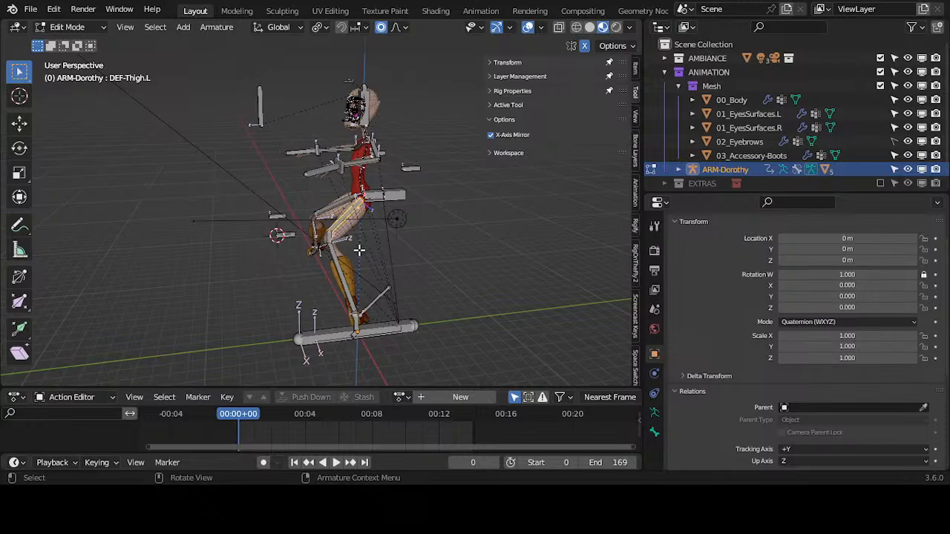
Leave the armature's Edit Mode for Object Mode, select the 00_Body mesh, and enter its Edit Mode near the left arm.
key("ctrl+Tab")
left_click(359, 257)
middle_click_drag(319, 322, 397, 183)
left_click(401, 291)
key("ctrl+Tab")
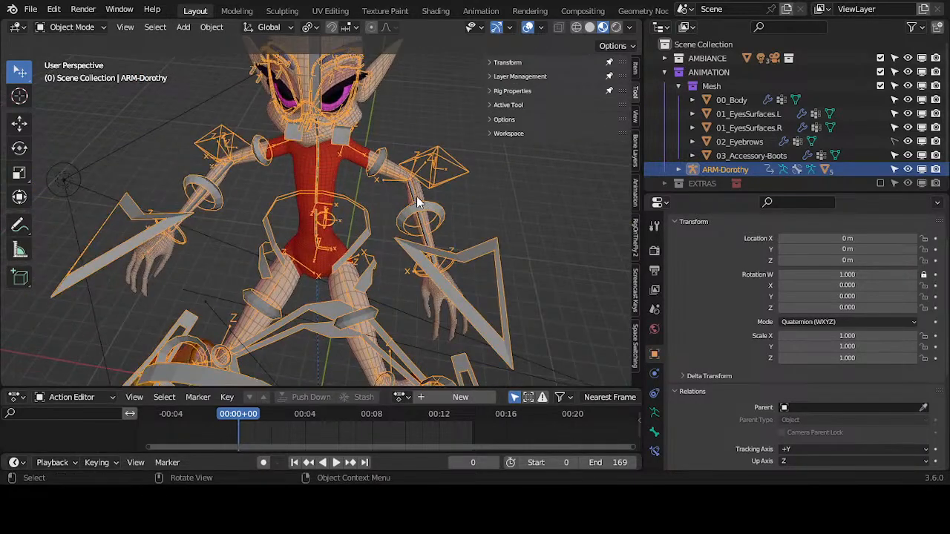
left_click(417, 199)
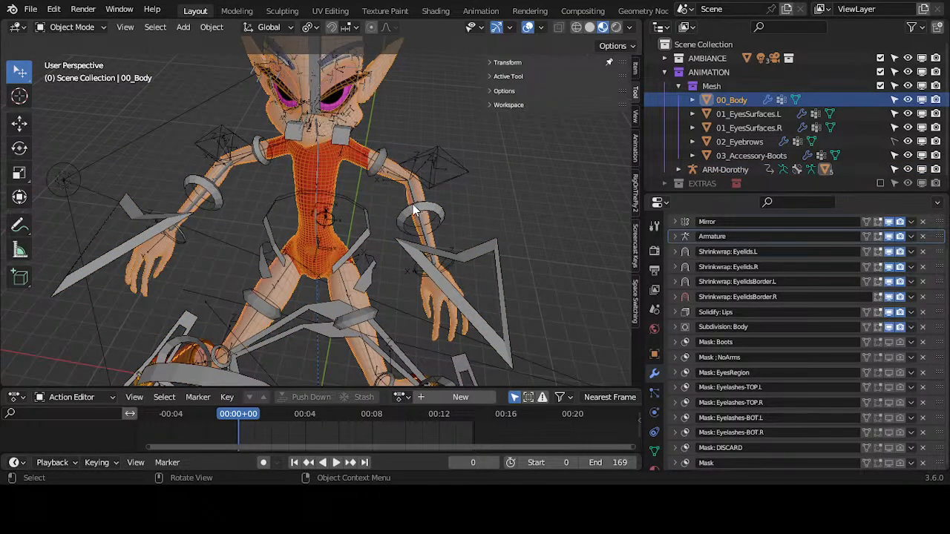
scroll(416, 210, "up", 4)
key("Tab")
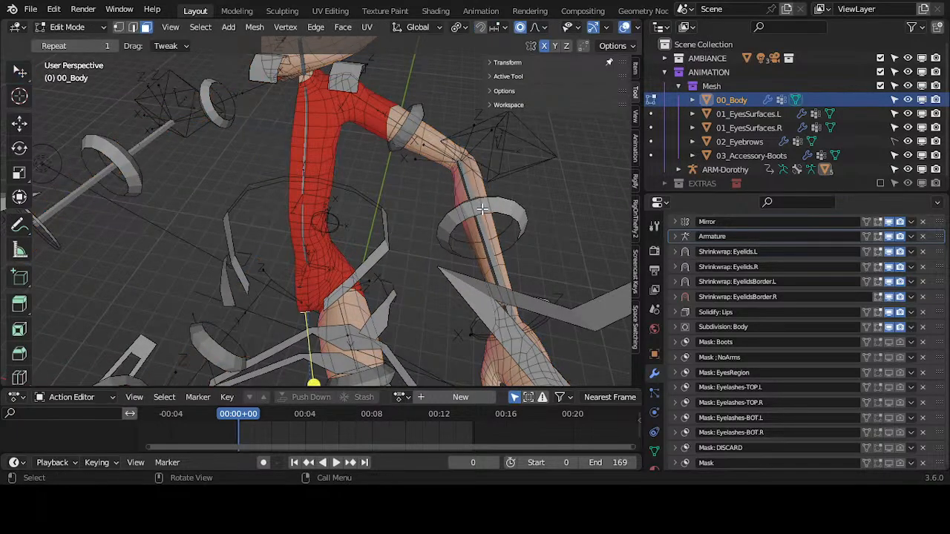
Temporarily enable the Armature modifier's Edit Mode display on 00_Body to compare the left arm, turn it off again and collapse the modifier.
middle_click_drag(476, 202, 362, 153)
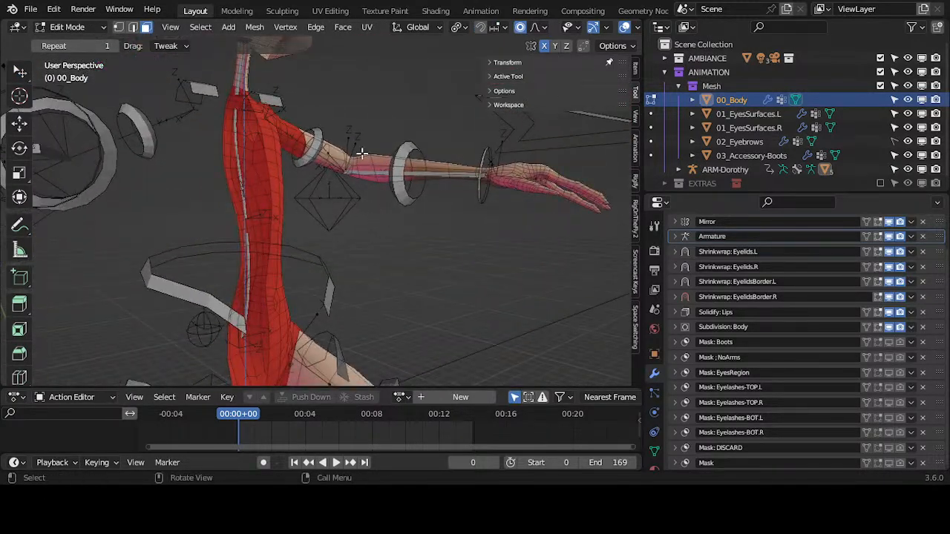
middle_click_drag(414, 179, 392, 188)
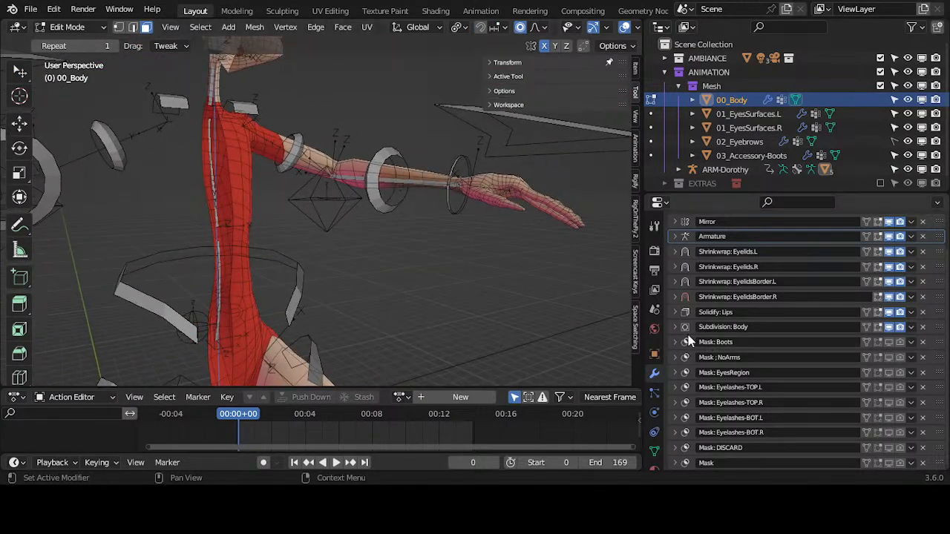
left_click(676, 236)
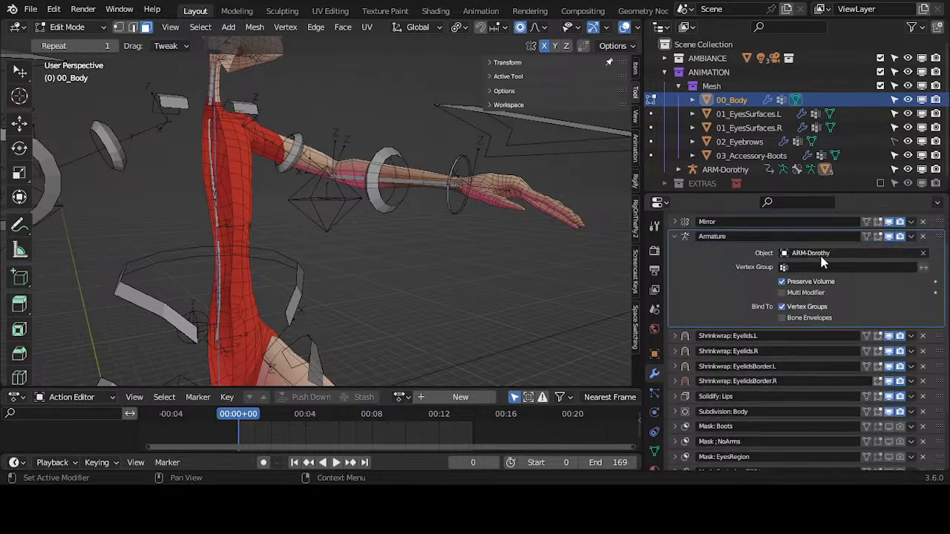
left_click(877, 237)
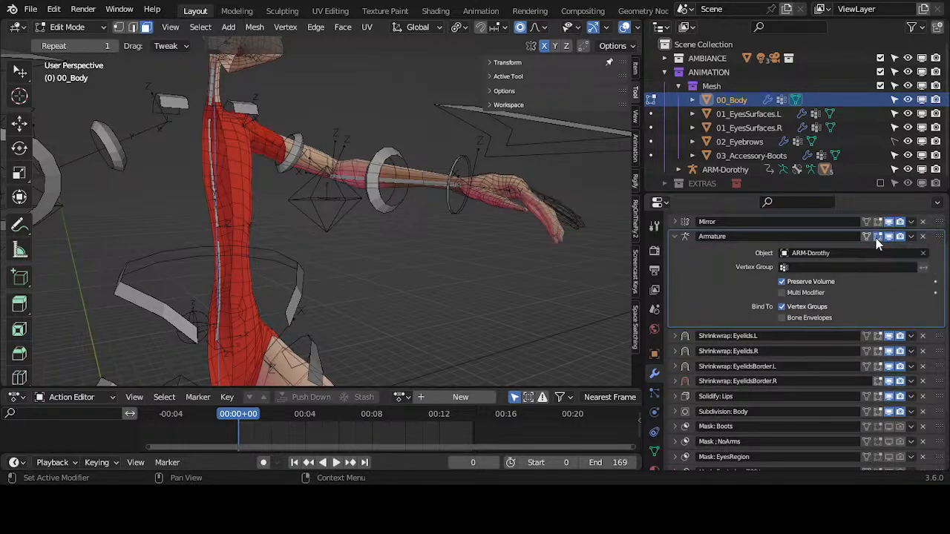
left_click(877, 236)
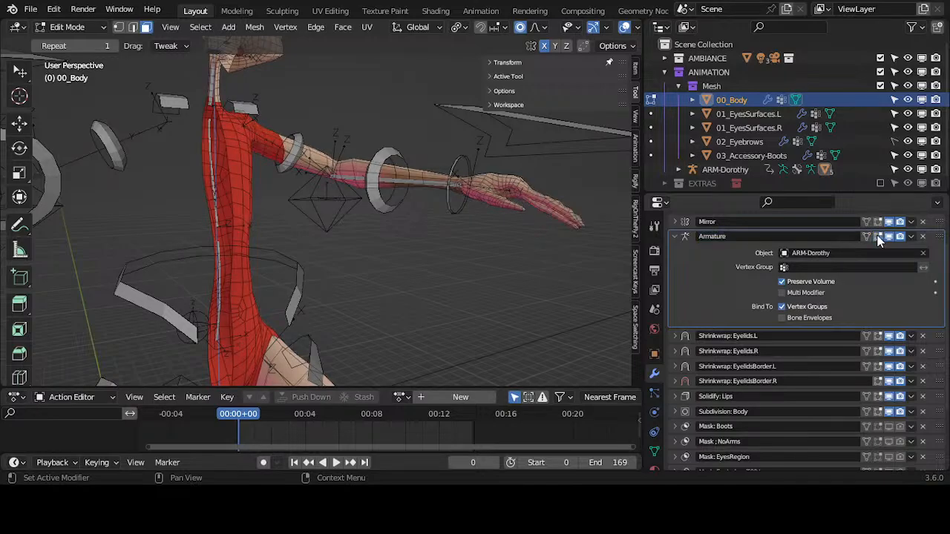
scroll(401, 201, "down", 3)
middle_click_drag(401, 202, 354, 242)
scroll(354, 242, "up", 2)
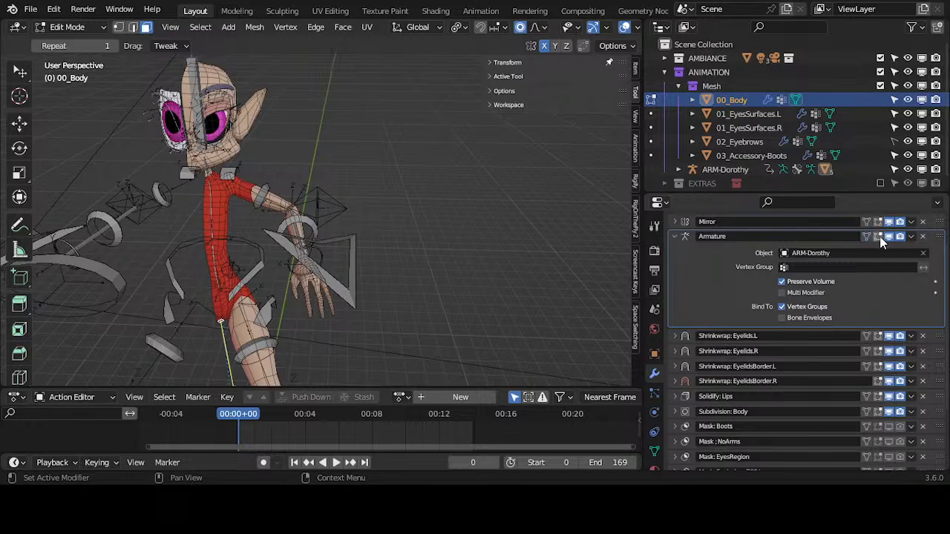
left_click(673, 236)
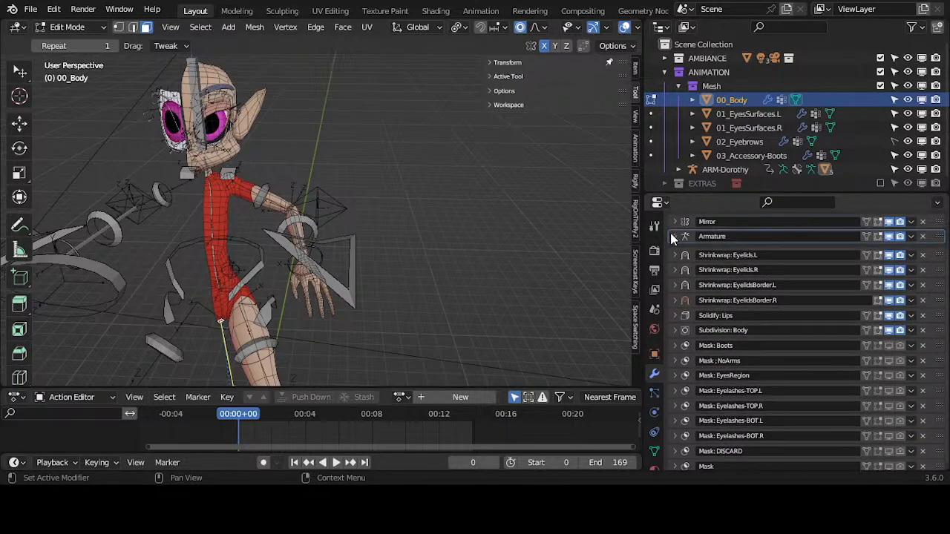
Leave 00_Body's Edit Mode for Object Mode, select the ARM-Dorothy armature, and enter Pose Mode.
scroll(354, 195, "up", 3)
middle_click_drag(354, 196, 399, 182)
key("ctrl+Tab")
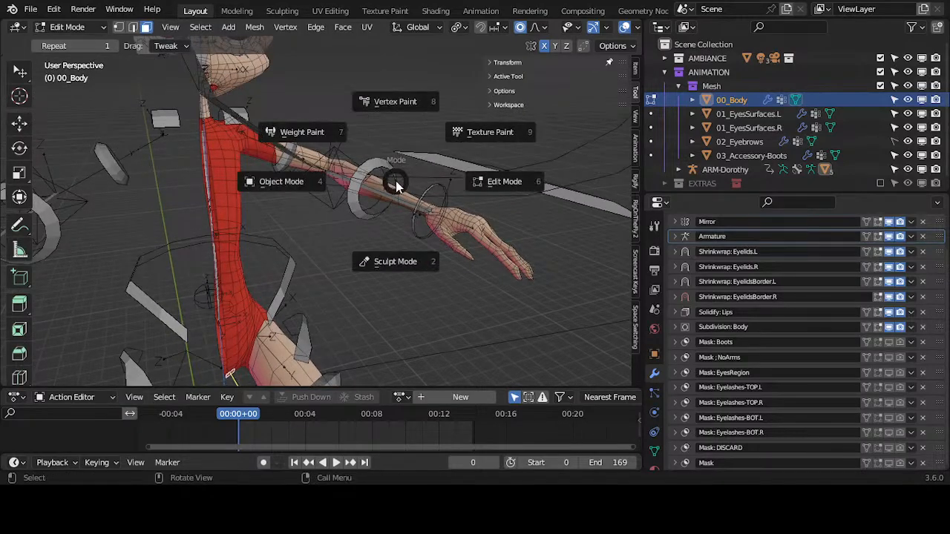
left_click(284, 181)
left_click(453, 173)
scroll(450, 174, "down", 4)
key("ctrl+Tab")
left_click(422, 200)
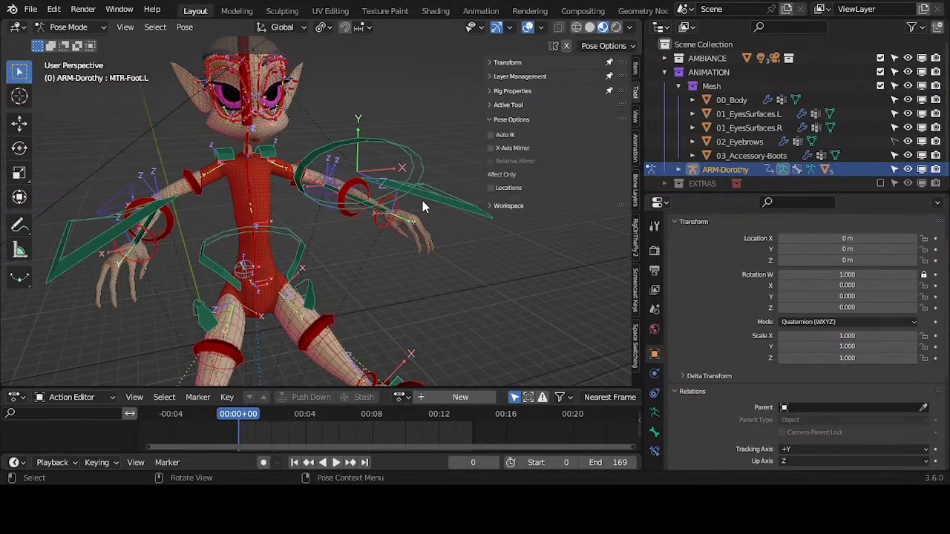
Select the left hand control MTR-Hand.L and raise it so the left forearm bends upward.
left_click_drag(427, 191, 440, 122)
key("alt+r")
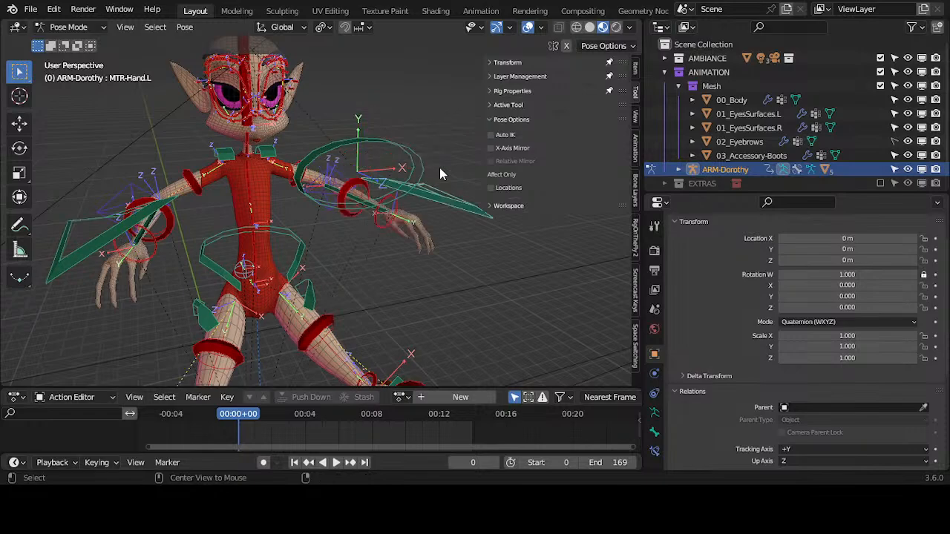
middle_click_drag(417, 204, 362, 209)
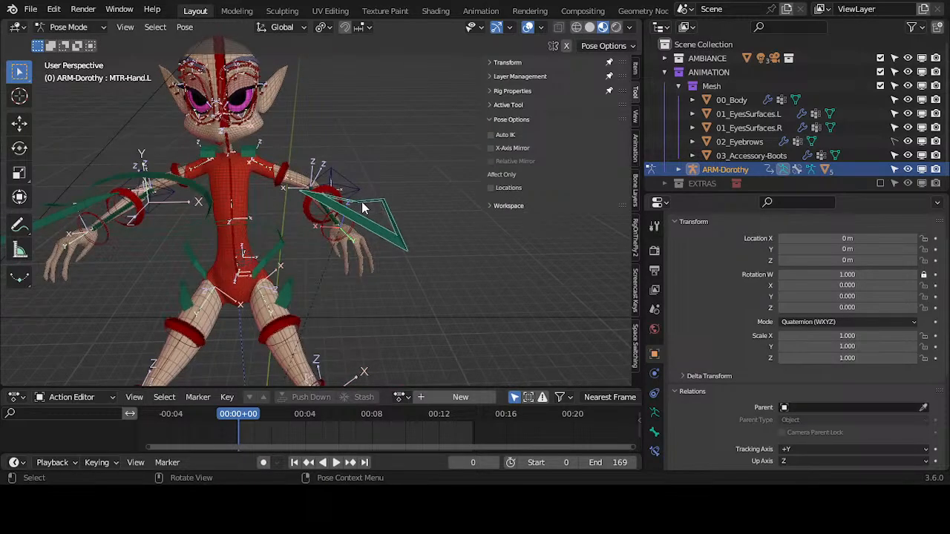
left_click(185, 26)
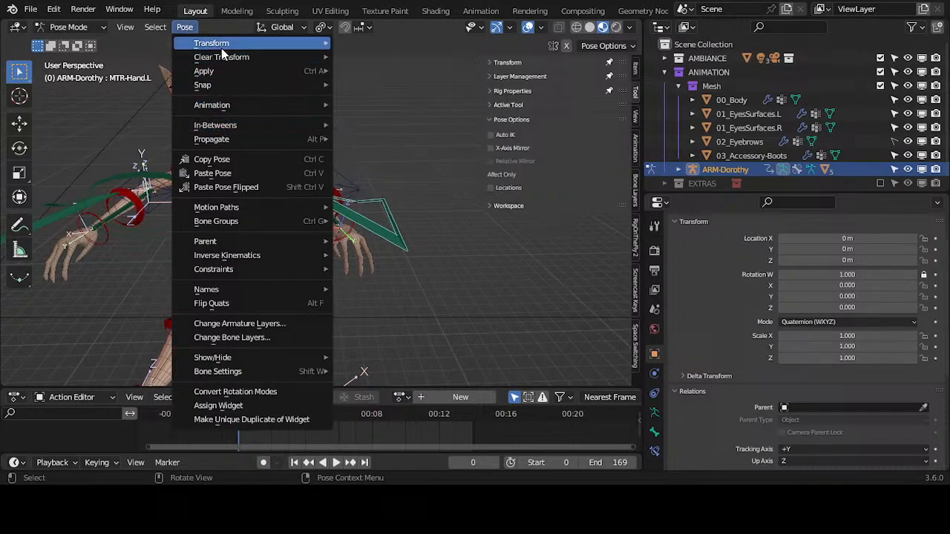
left_click(413, 121)
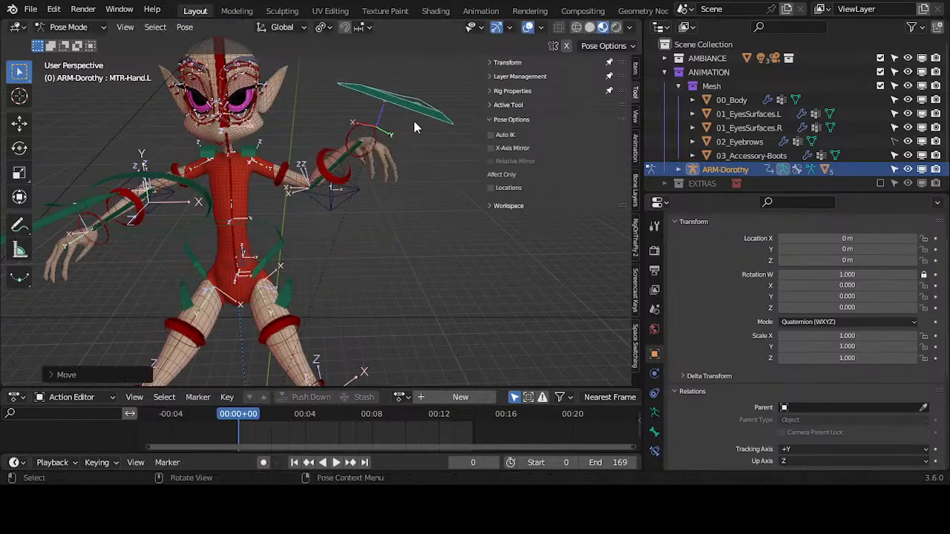
Deselect the bones and apply the whole armature's current pose as its rest pose.
left_click(185, 27)
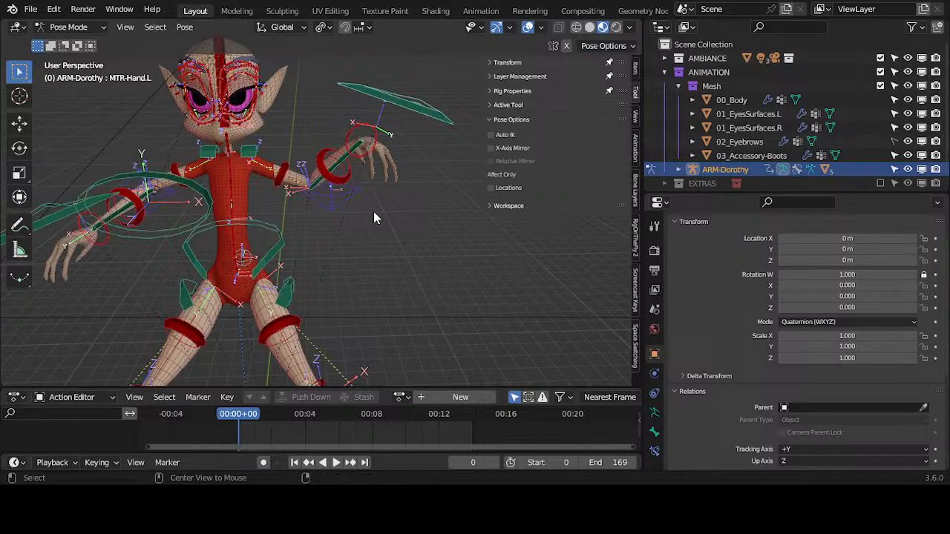
key("alt+a")
left_click(196, 27)
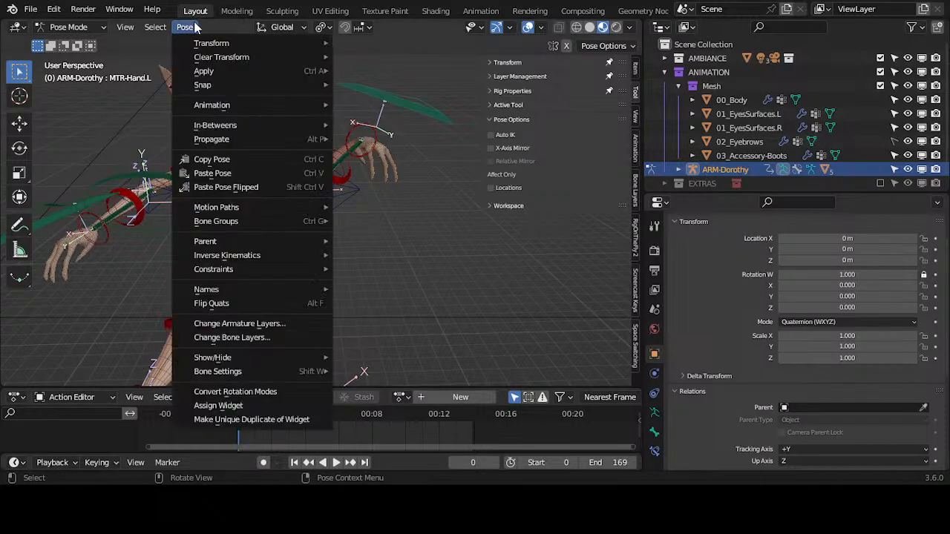
mouse_move(236, 69)
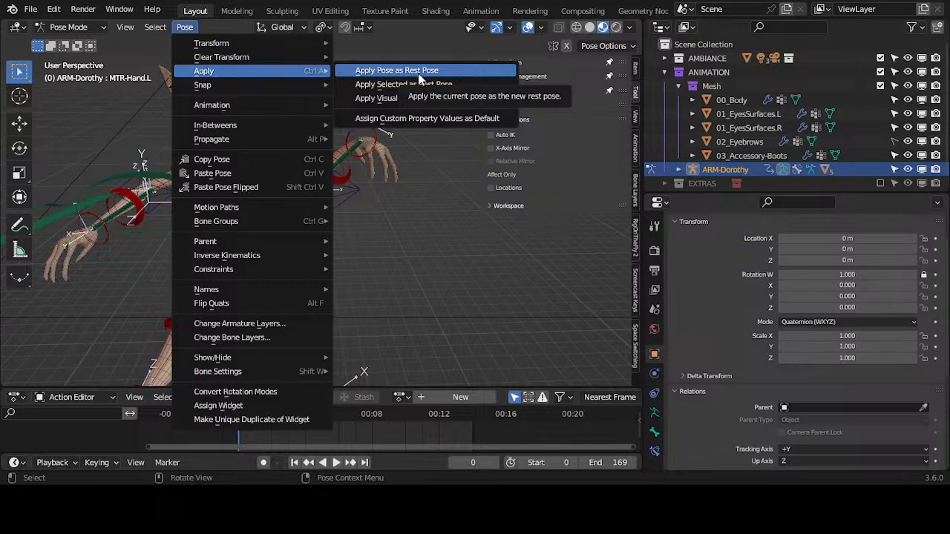
left_click(418, 71)
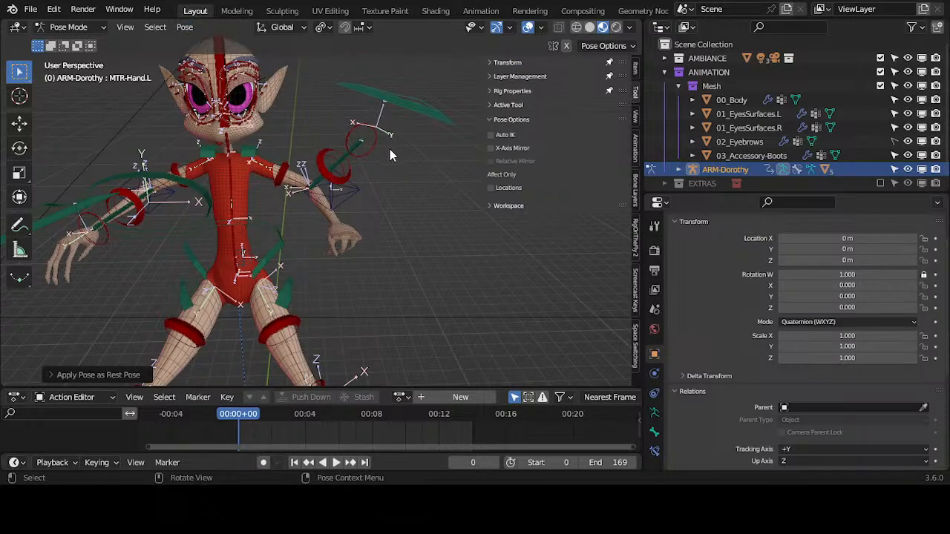
middle_click_drag(389, 151, 375, 163)
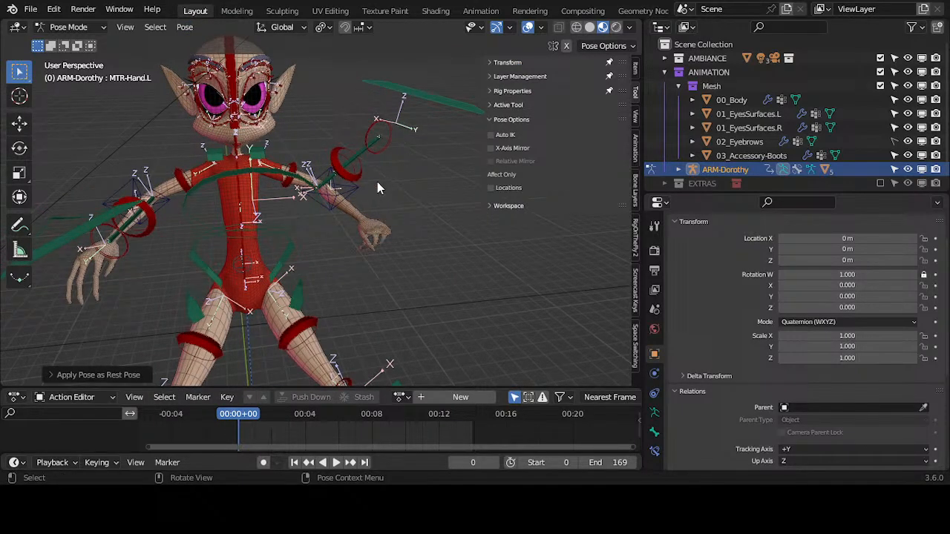
Enter the armature's Edit Mode and examine how the arm and leg bones line up with the body mesh.
key("Tab")
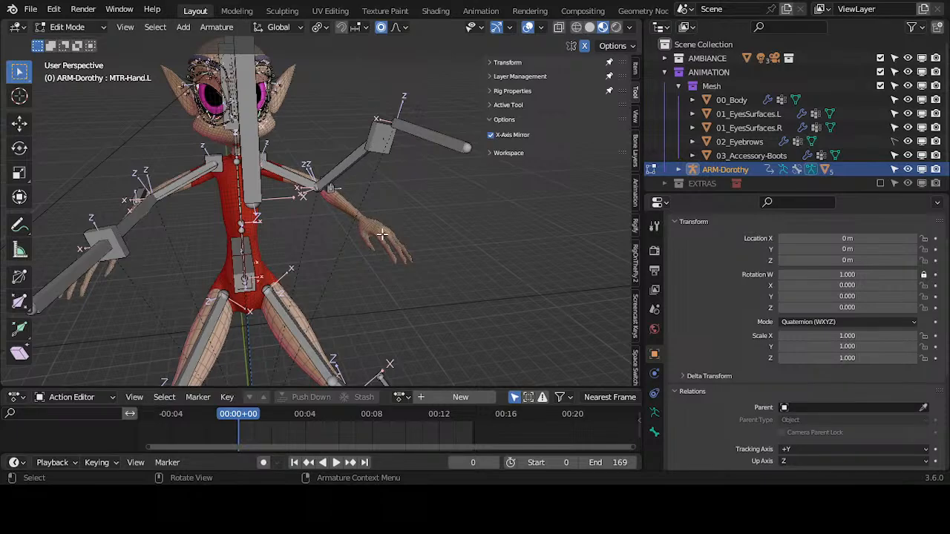
middle_click_drag(383, 244, 413, 230)
middle_click_drag(340, 191, 338, 239)
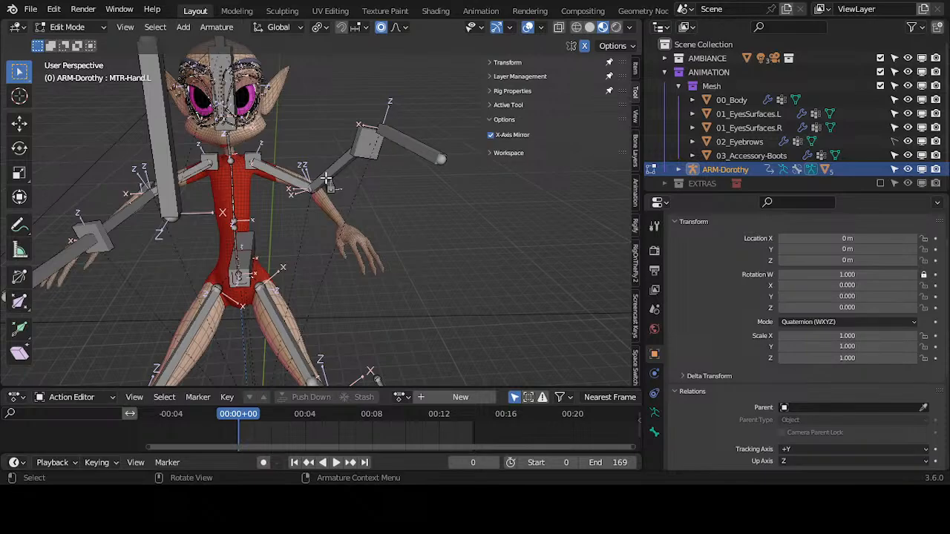
middle_click_drag(318, 184, 375, 165)
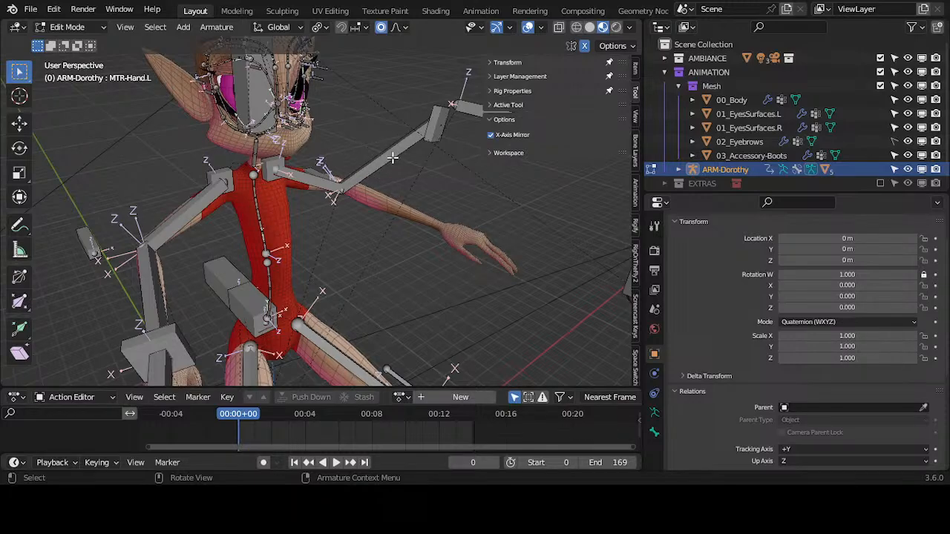
scroll(393, 156, "up", 2)
scroll(368, 148, "down", 2)
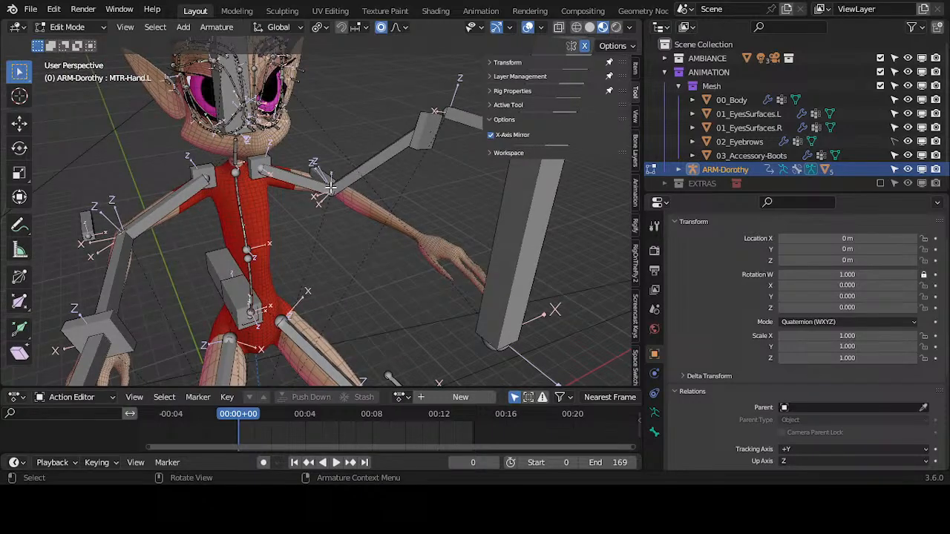
middle_click_drag(346, 221, 245, 222)
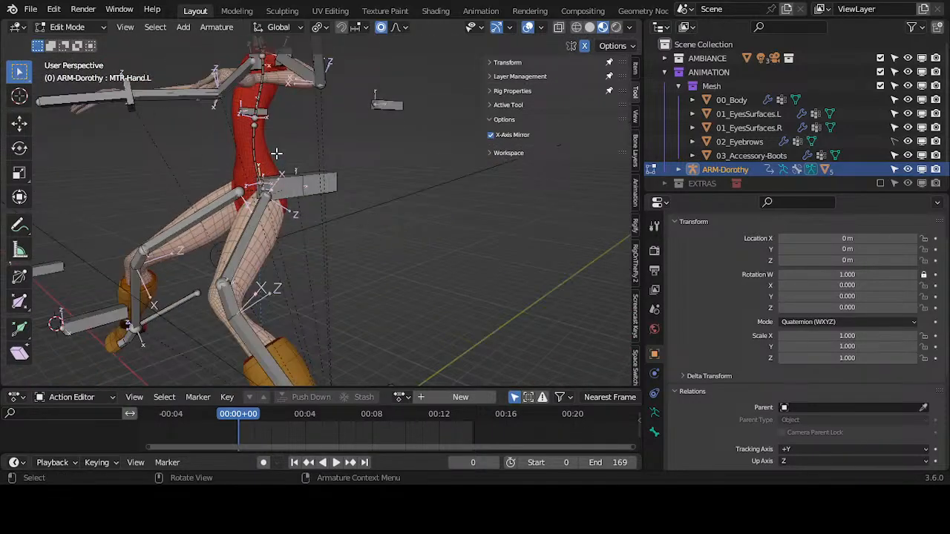
middle_click_drag(276, 153, 323, 218)
middle_click_drag(293, 253, 258, 202)
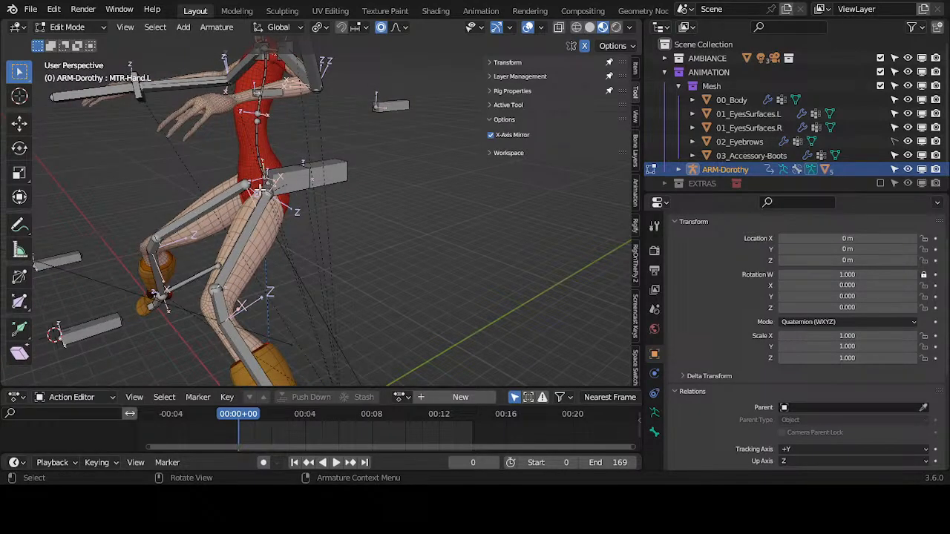
Try rotating the left thigh deformation bone DEF-Thigh.L about the global X axis in Edit Mode.
left_click(257, 224)
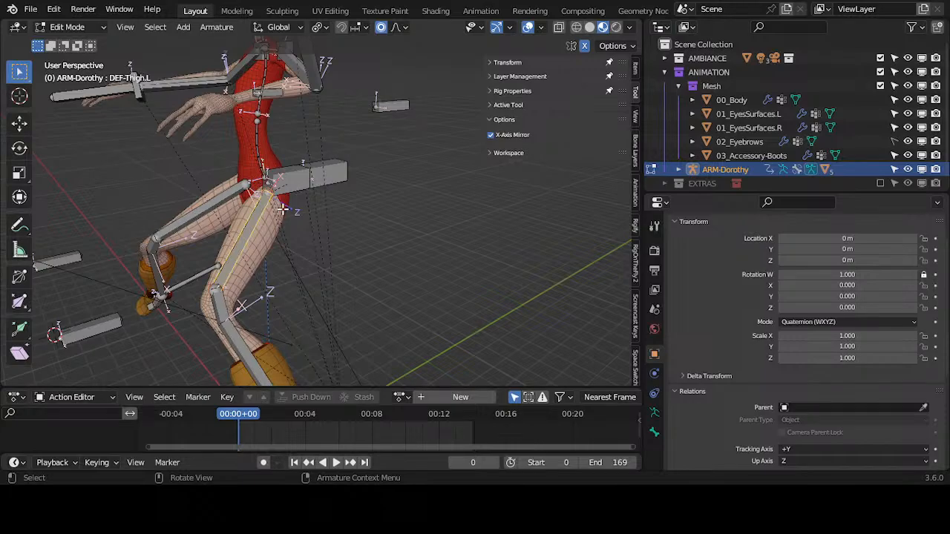
middle_click_drag(282, 208, 260, 202)
key("r")
key("x")
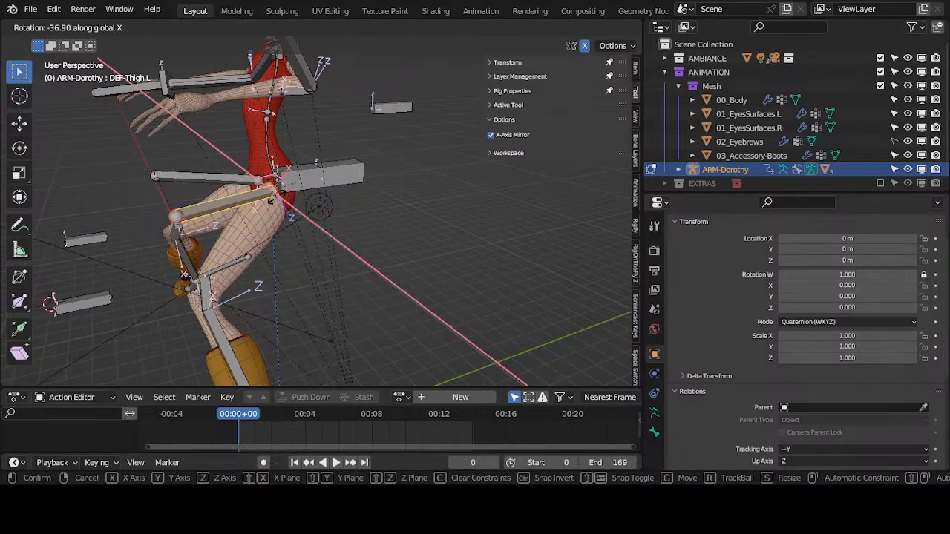
left_click(265, 192)
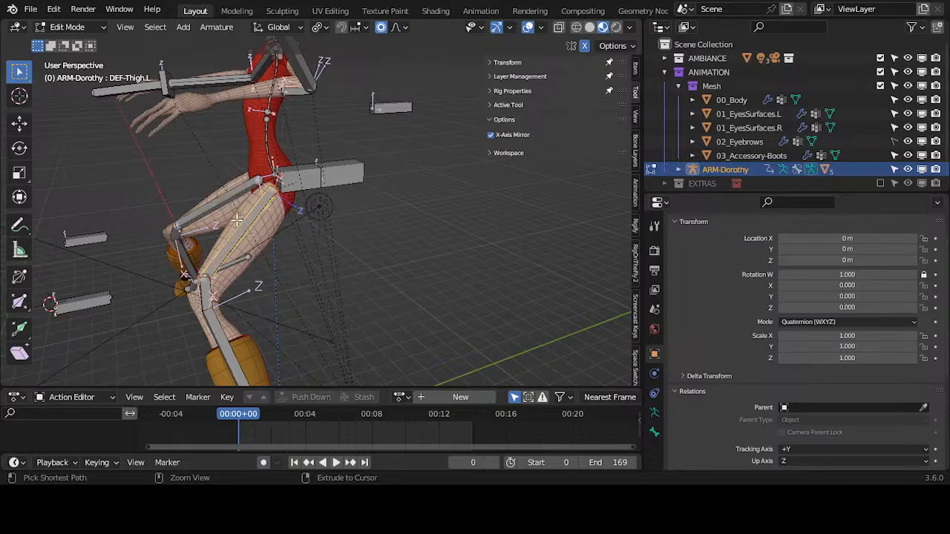
middle_click_drag(269, 218, 339, 269)
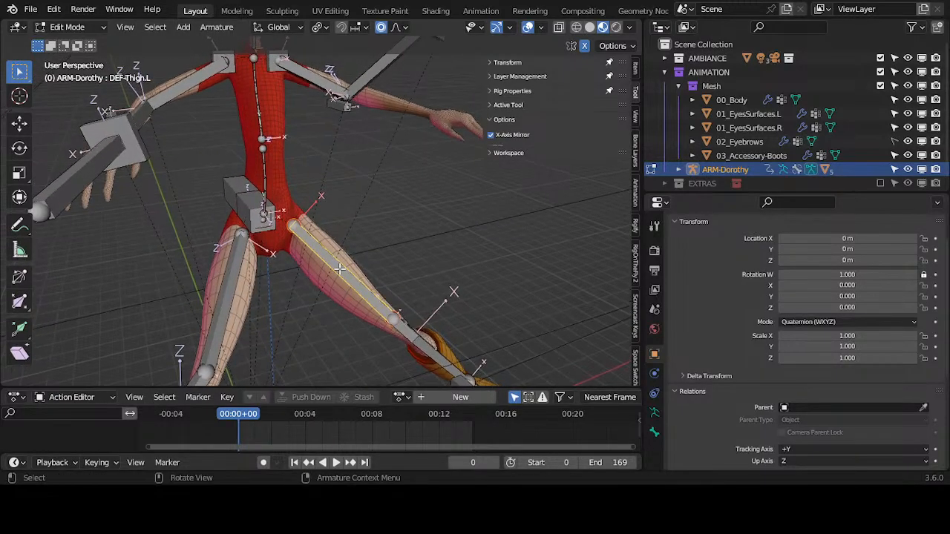
scroll(344, 215, "down", 1)
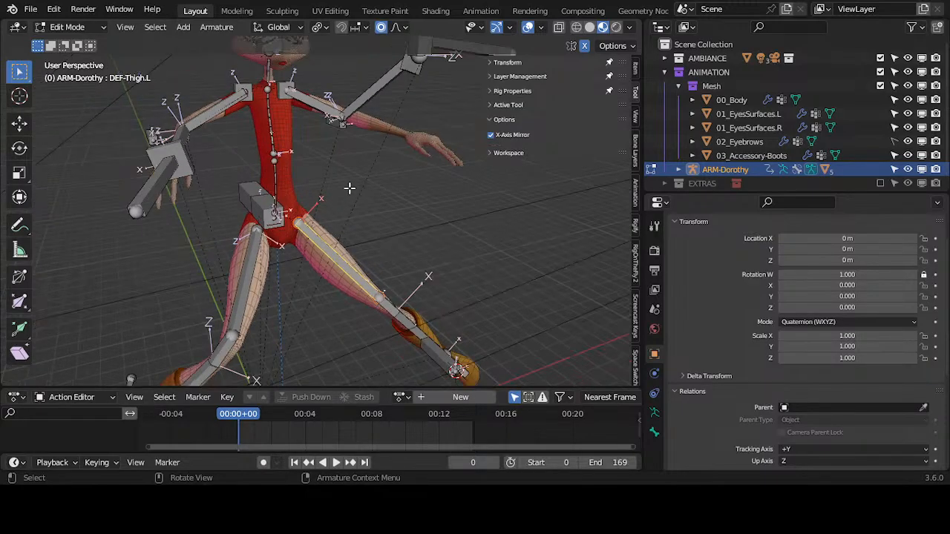
Undo the applied rest pose and the raised left hand, and bring the hidden character back into view.
middle_click_drag(356, 144, 344, 195, "shift")
key("ctrl+z")
key("ctrl+Tab")
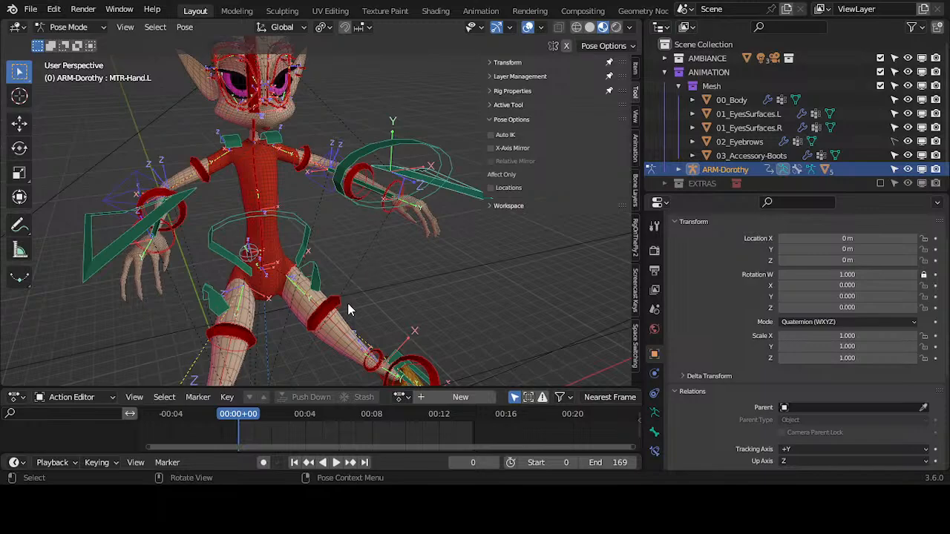
middle_click_drag(347, 303, 349, 256)
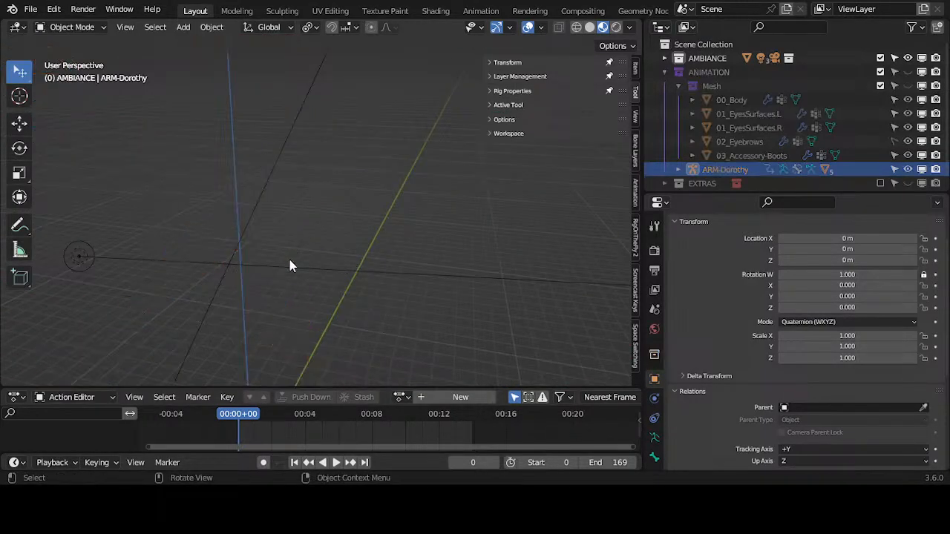
key("ctrl+z")
Select 00_Body to view the leg mesh, switch to the armature's Edit Mode, and compare the left thigh bone with the mesh.
left_click(280, 292)
middle_click_drag(280, 291, 366, 265)
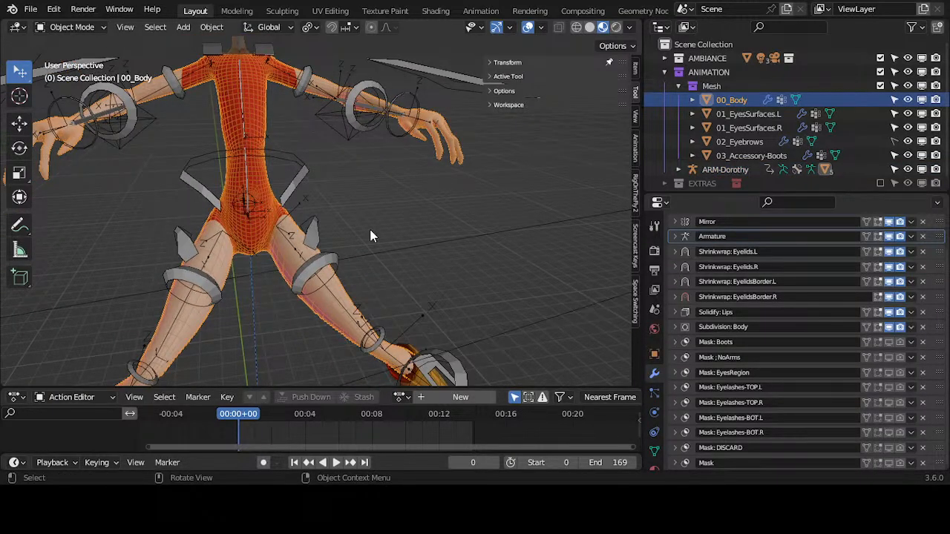
left_click(339, 268)
key("Tab")
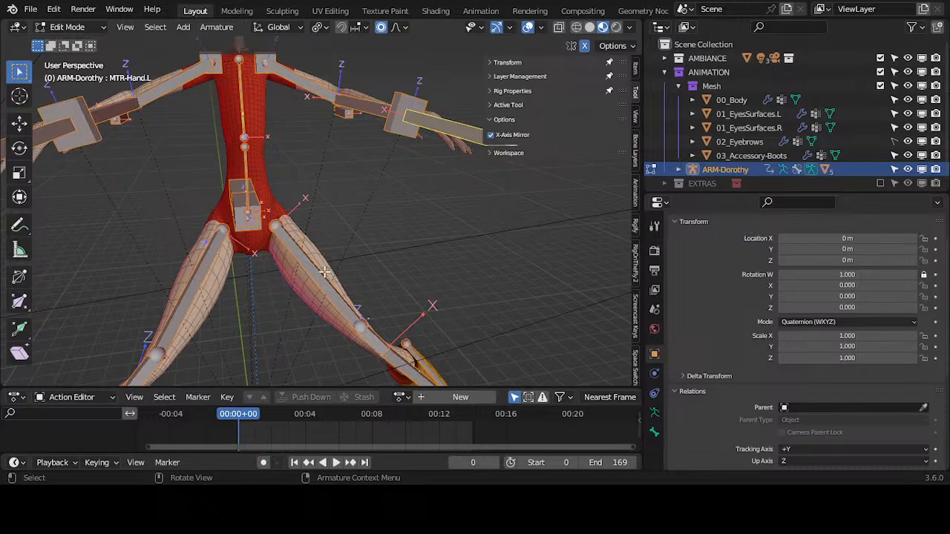
middle_click_drag(318, 265, 347, 250)
middle_click_drag(323, 283, 346, 273)
Return the armature to Object Mode and select the 00_Body mesh around the left thigh.
key("Tab")
left_click(317, 270)
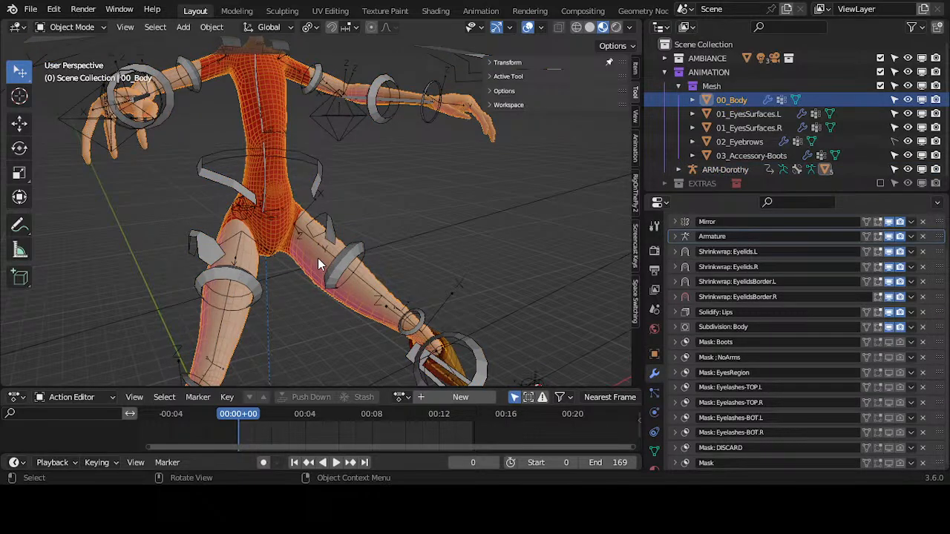
middle_click_drag(318, 258, 360, 264)
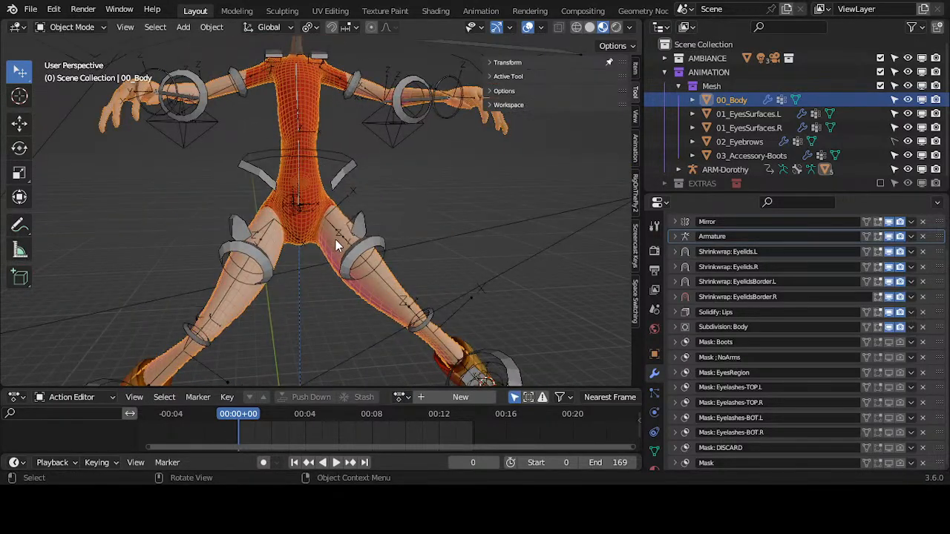
Check the 00_Body mesh in Edit Mode, select ARM-Dorothy, and compare its Edit Mode leg bones with the mesh.
key("Tab")
key("Tab")
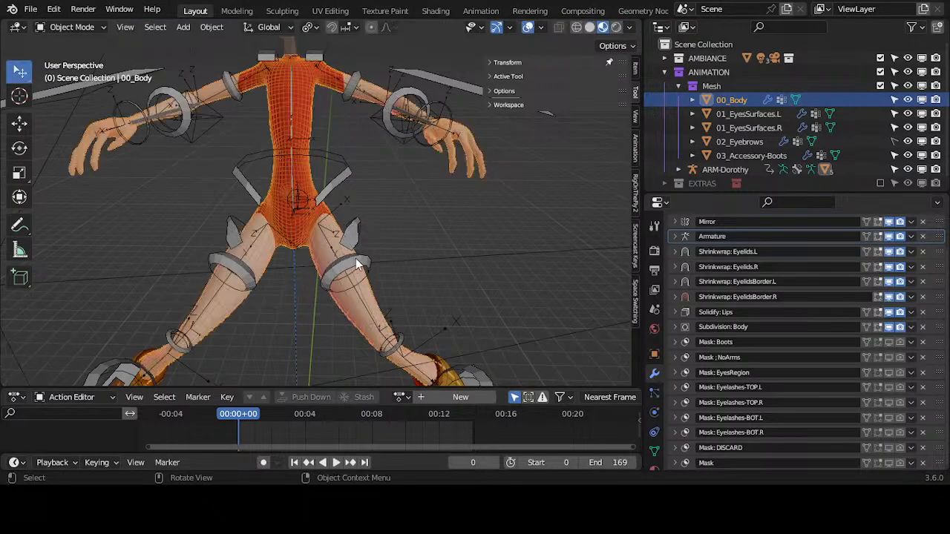
left_click(357, 258)
key("Tab")
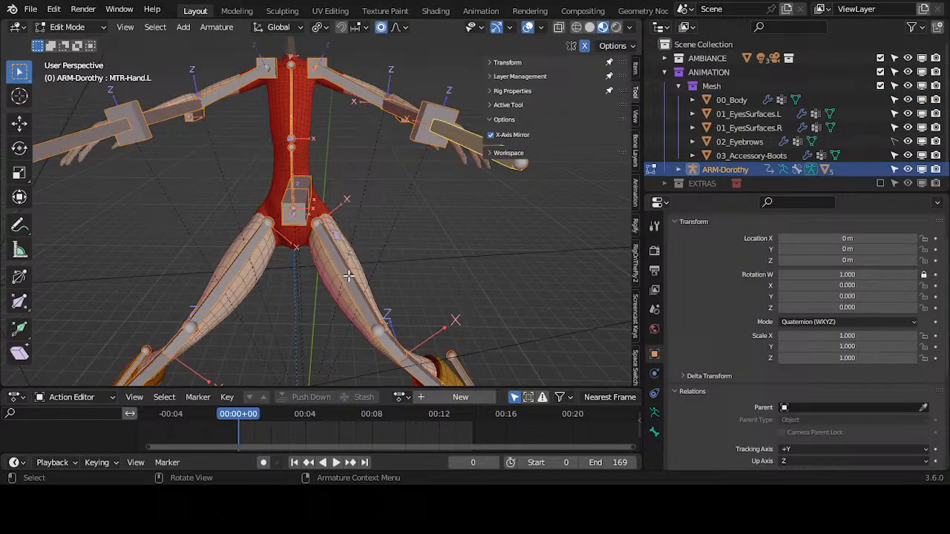
key("Tab")
scroll(362, 210, "down", 2)
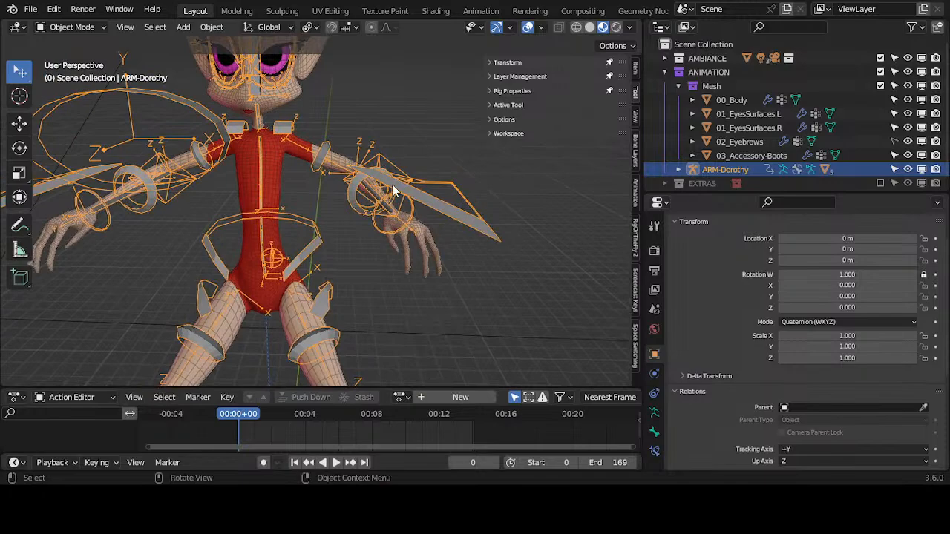
Alternate the armature between Pose Mode and Edit Mode to compare its posed and rest bone positions.
key("ctrl+Tab")
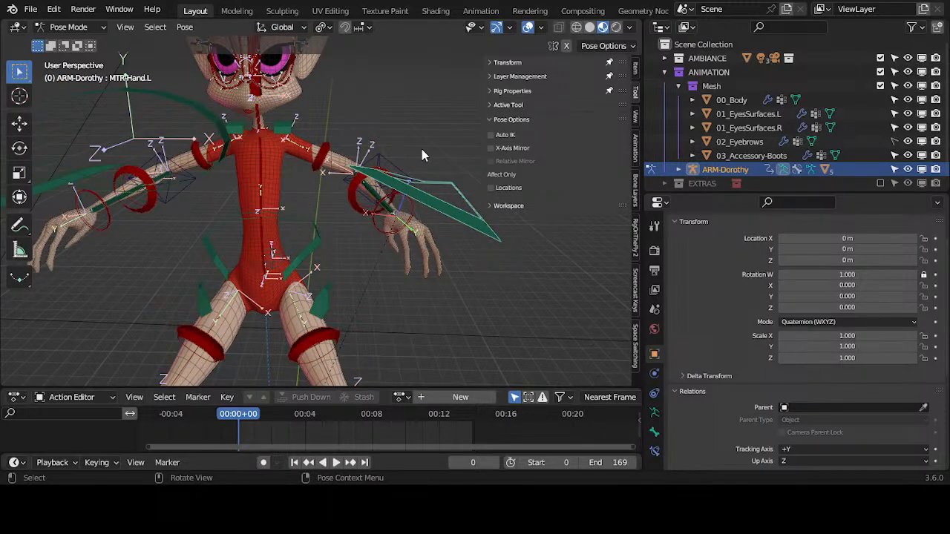
middle_click_drag(396, 172, 421, 176)
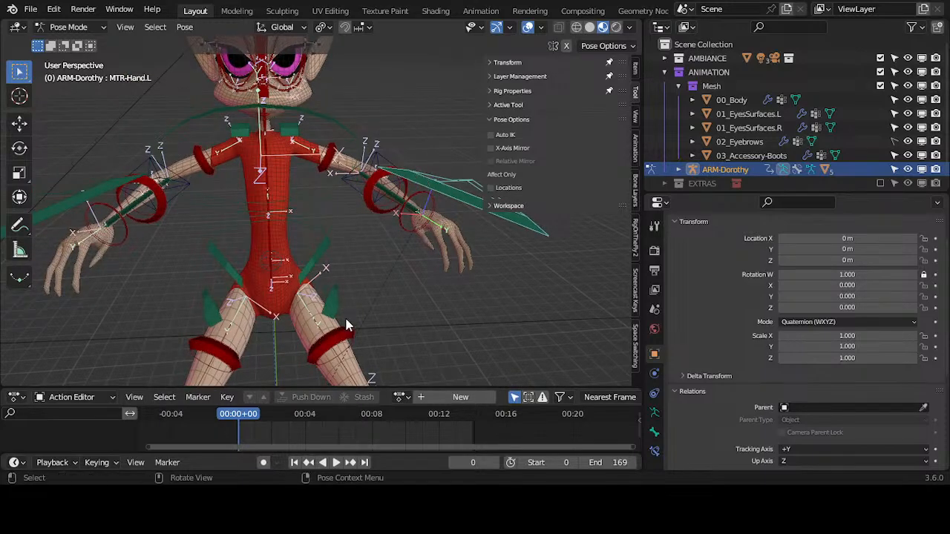
key("Tab")
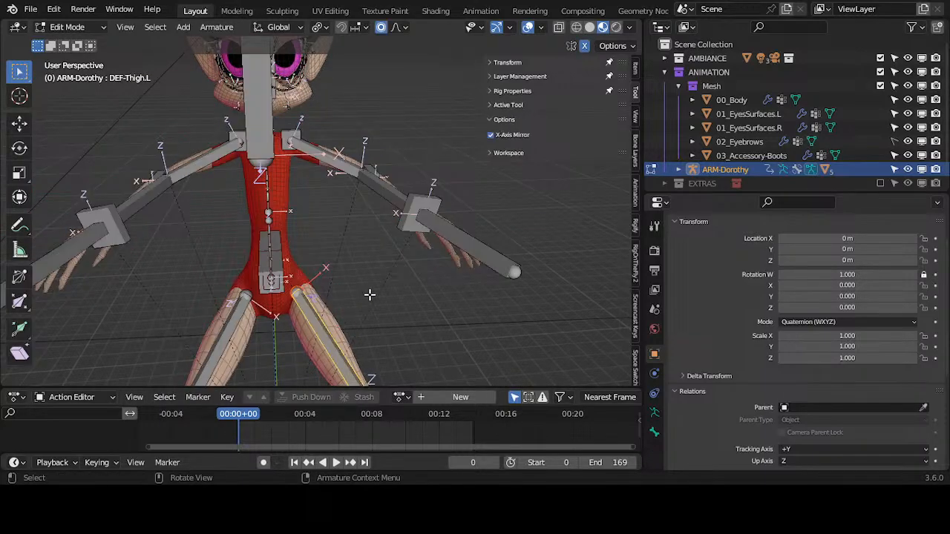
key("Tab")
middle_click_drag(352, 306, 358, 276)
middle_click_drag(355, 310, 330, 340)
middle_click_drag(339, 307, 365, 220)
key("Tab")
key("Tab")
key("Tab")
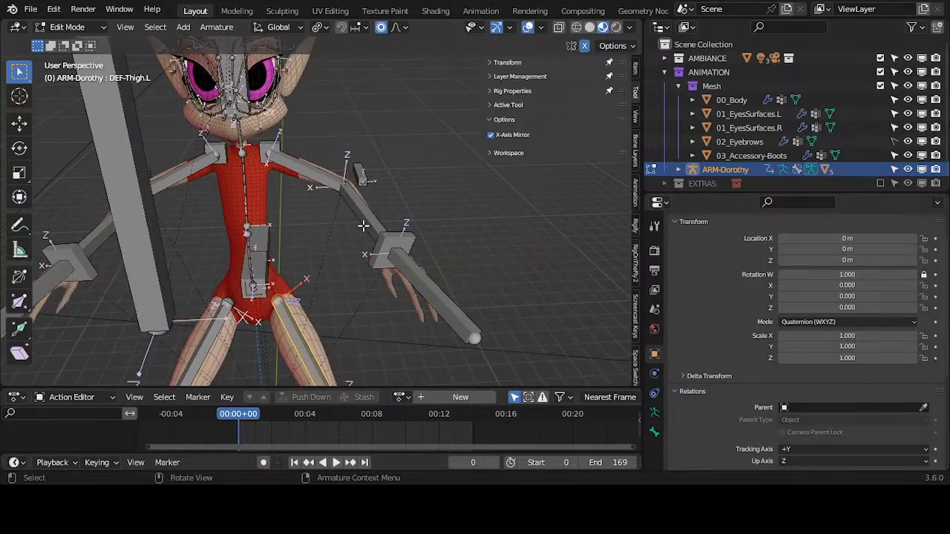
key("Tab")
Raise the left hand control MTR-Hand.L by about 1.71 m and compare the posed arm with its Edit Mode bones.
left_click(421, 252)
key("g")
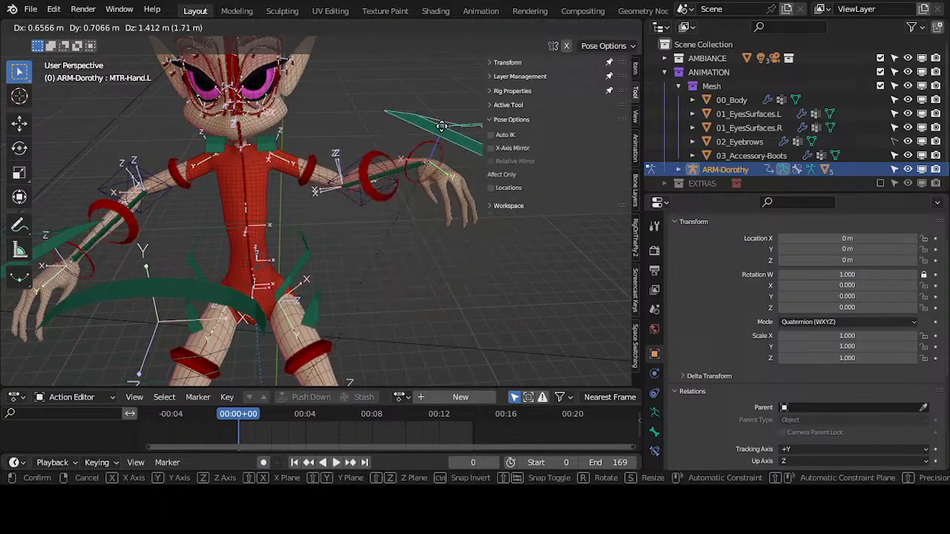
left_click(397, 158)
key("Tab")
key("Tab")
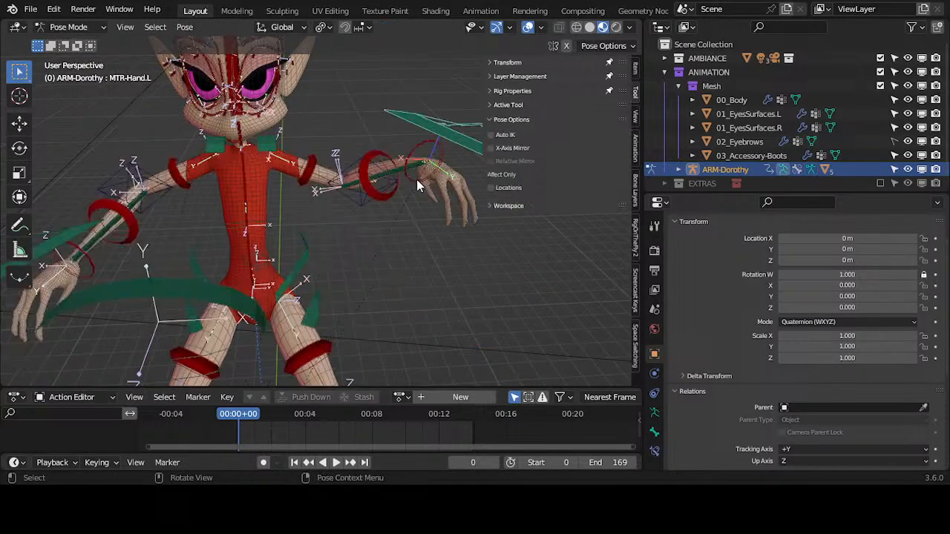
Apply the current pose as the rest pose and inspect the left arm bones against the mesh in Pose Mode.
left_click(184, 28)
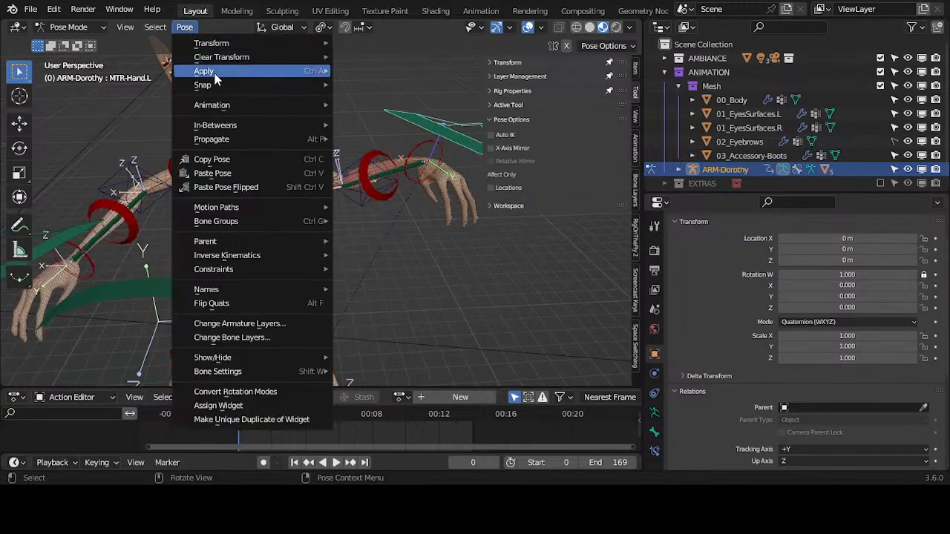
mouse_move(217, 71)
left_click(396, 70)
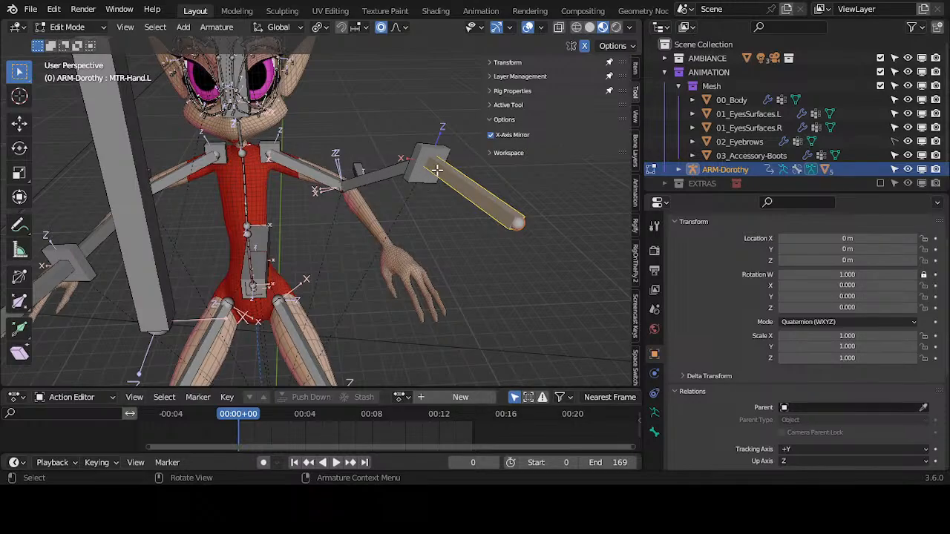
key("ctrl+Tab")
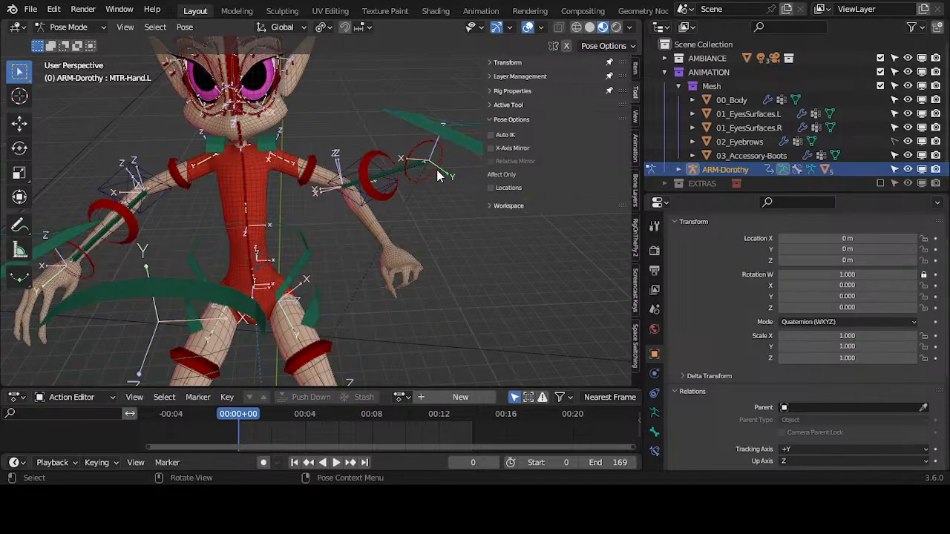
middle_click_drag(438, 176, 369, 142)
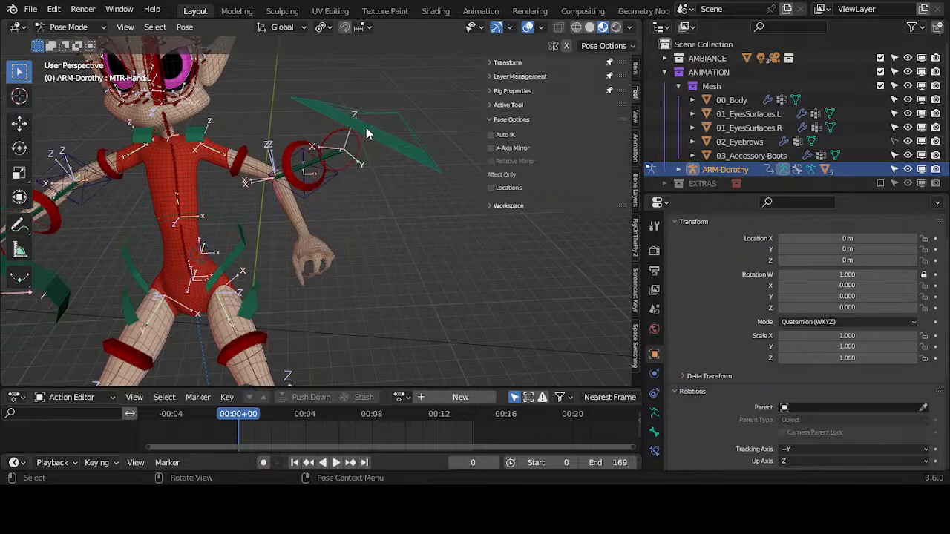
left_click_drag(365, 128, 369, 98)
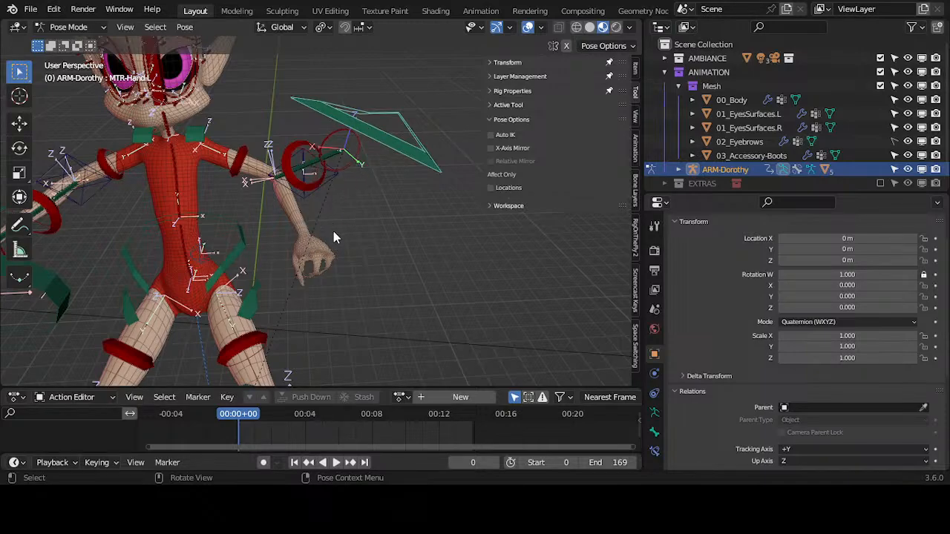
middle_click_drag(333, 236, 366, 261)
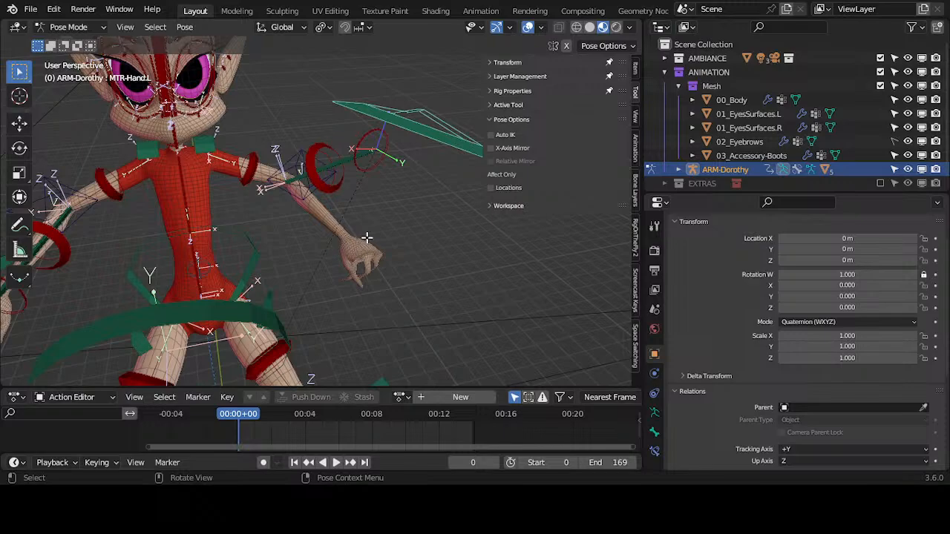
Look through the armature's Edit Mode commands and return to Pose Mode.
key("Tab")
left_click(228, 27)
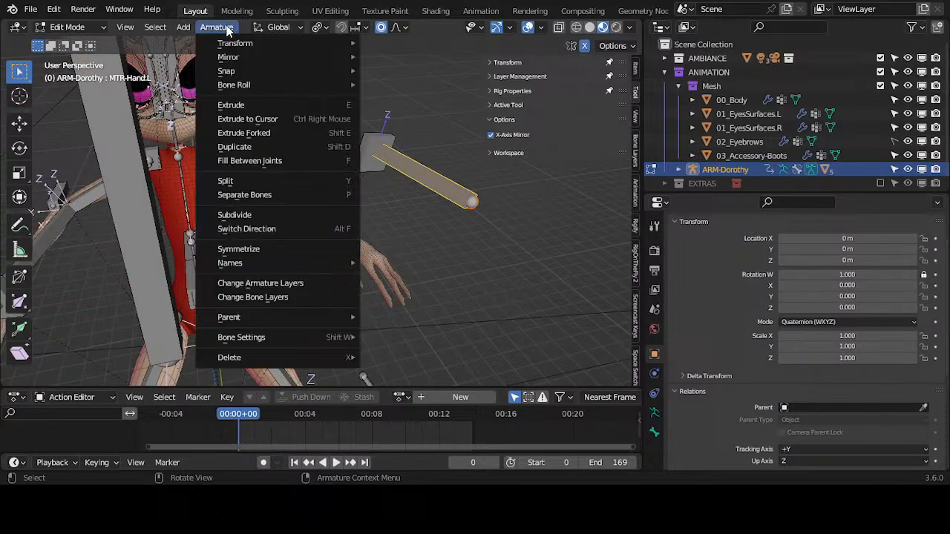
left_click(234, 29)
key("Tab")
key("ctrl+Tab")
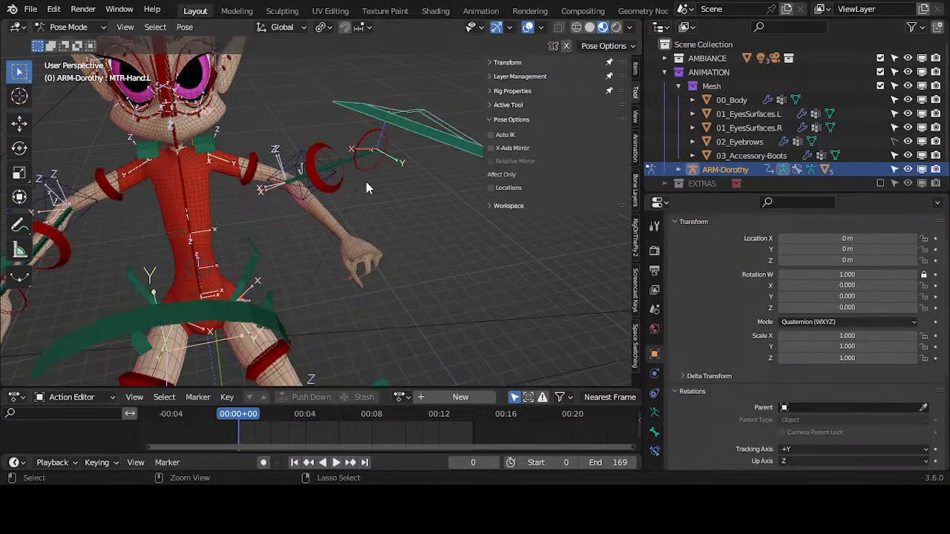
Undo the rest pose application and the MTR-Hand.L move, check the arm bones in Edit Mode, and leave Edit Mode.
key("Tab")
key("ctrl+z")
key("ctrl+z")
key("ctrl+z")
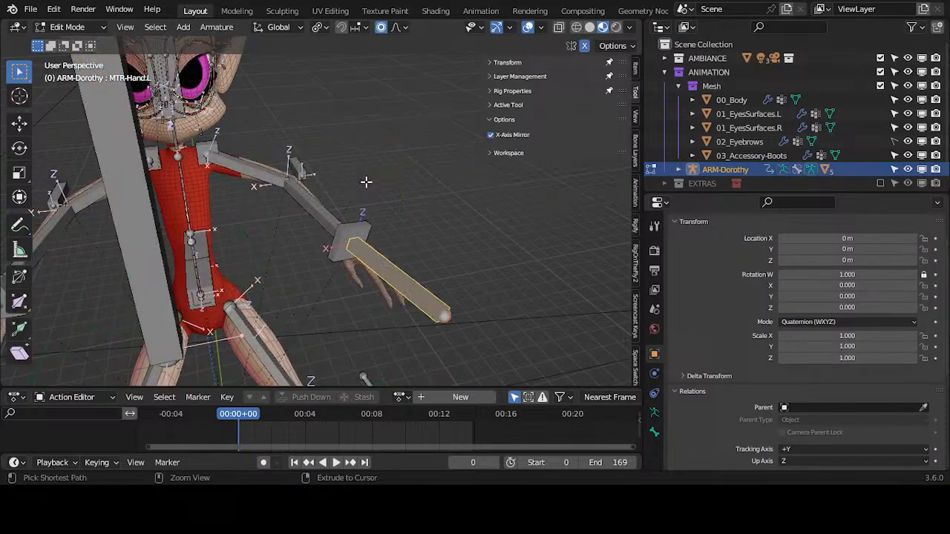
key("Tab")
key("Tab")
key("Tab")
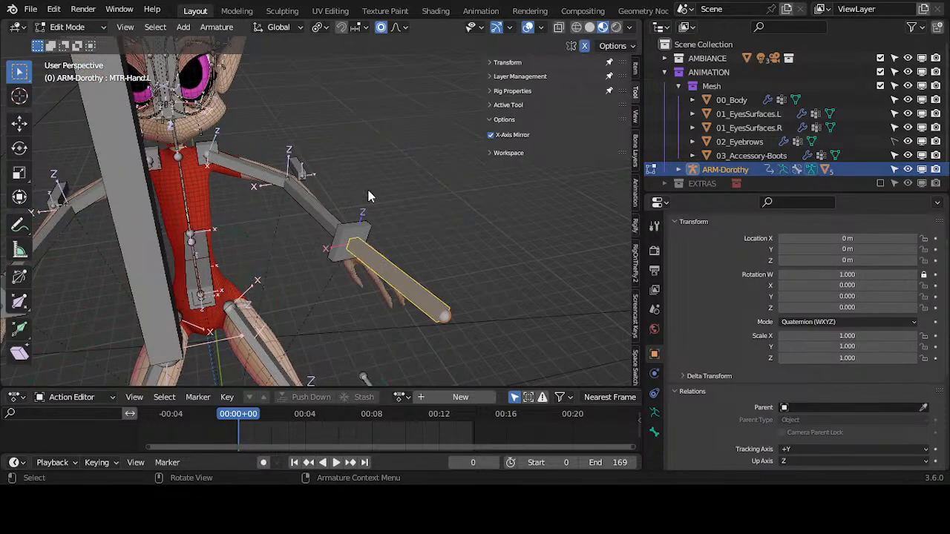
middle_click_drag(366, 195, 382, 256)
key("ctrl+Tab")
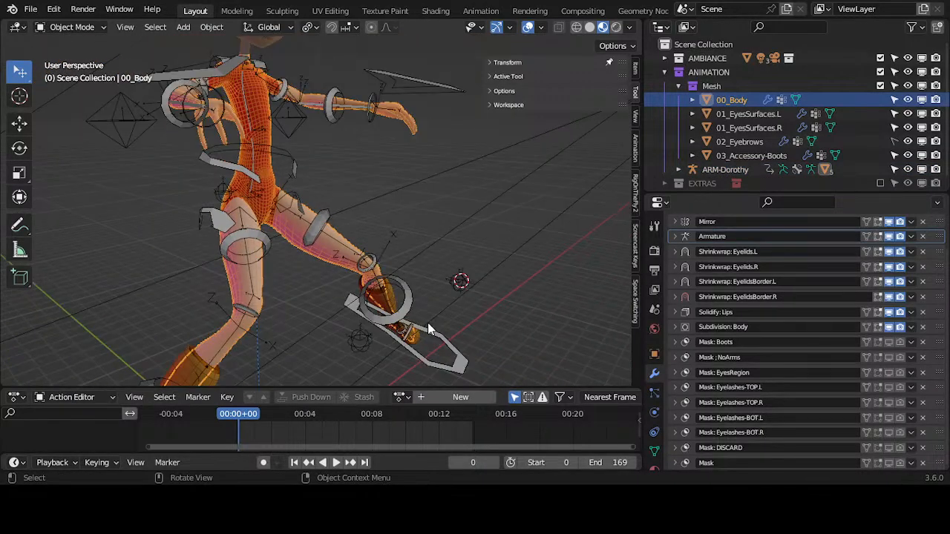
Select the armature in Pose Mode and move the left foot control MTR-Foot.L forward and up to bend the leg.
left_click(427, 325)
middle_click_drag(429, 327, 262, 283)
key("ctrl+Tab")
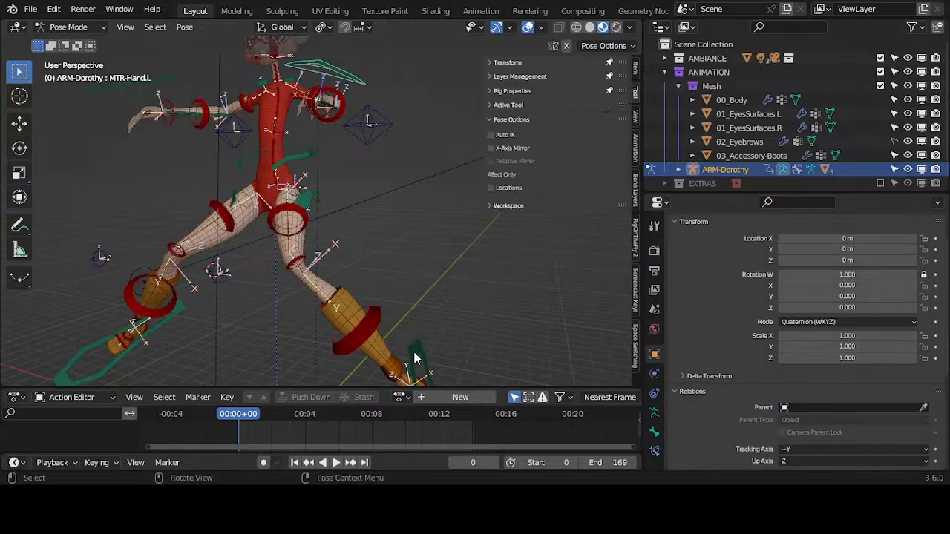
left_click(414, 353)
middle_click_drag(414, 353, 342, 345)
key("g")
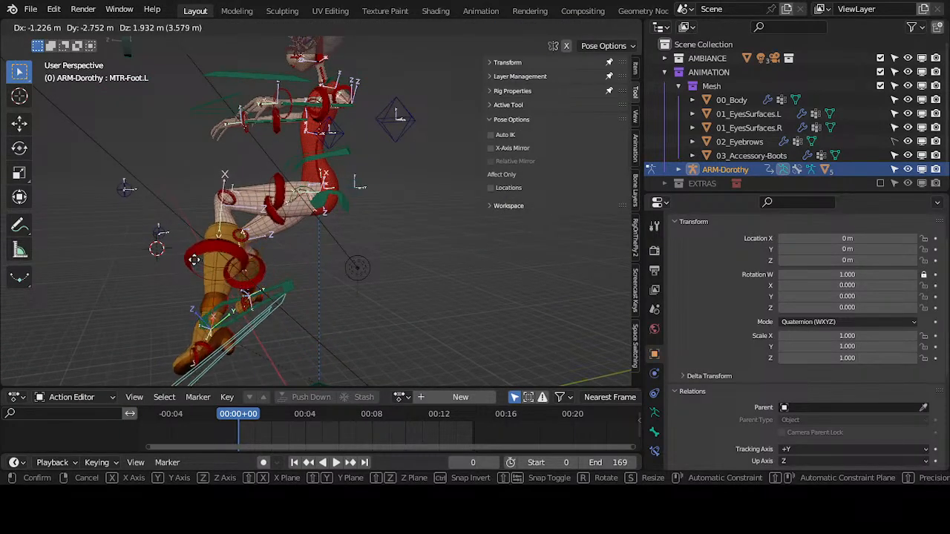
left_click(193, 260)
middle_click_drag(193, 260, 194, 271)
key("g")
left_click(194, 273)
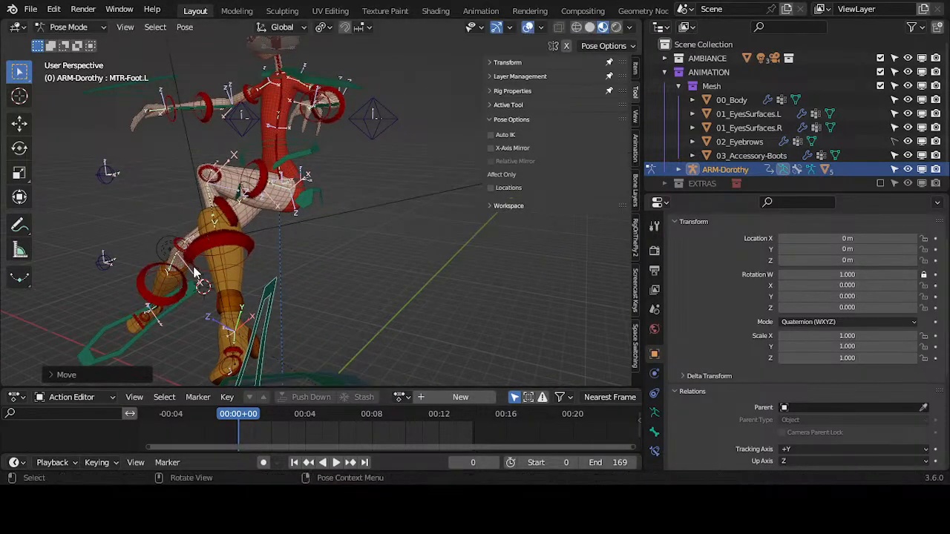
Move the left knee pole control CTL-Pole-Knee.L upward and expand the Layer Management settings.
left_click(117, 173)
key("g")
left_click(154, 84)
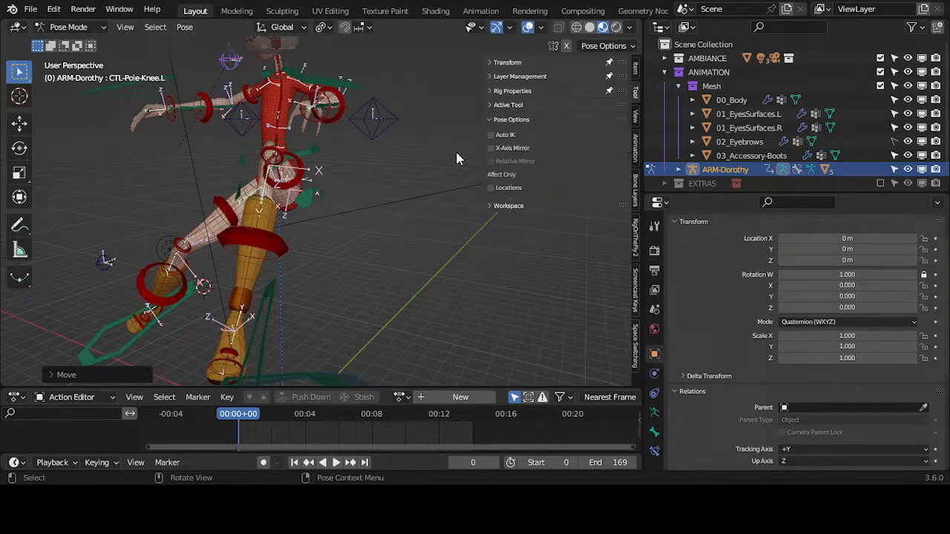
left_click(512, 120)
left_click(491, 77)
middle_click_drag(446, 193, 325, 230)
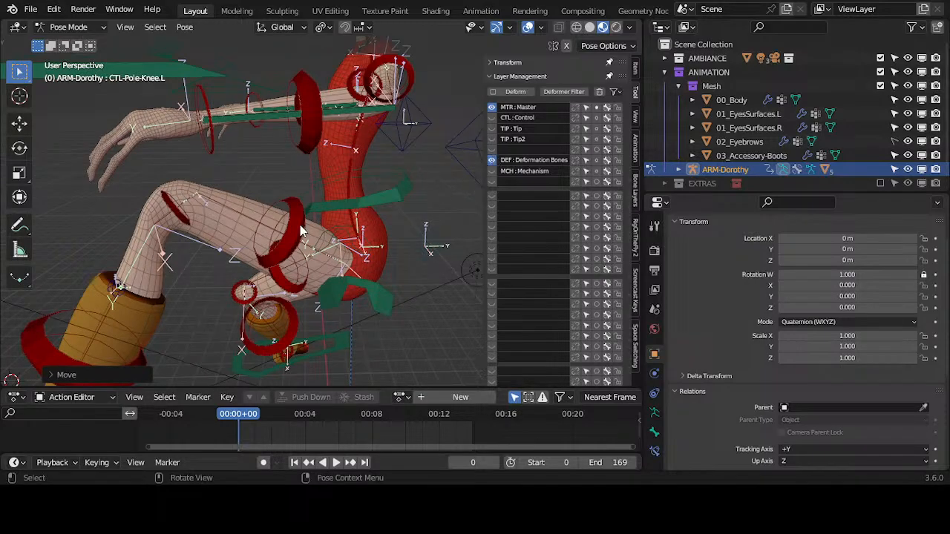
Put 00_Body into Weight Paint mode with the armature selected and inspect the weights of DEF-Thigh.L.
key("ctrl+Tab")
left_click(258, 198)
key("ctrl+Tab")
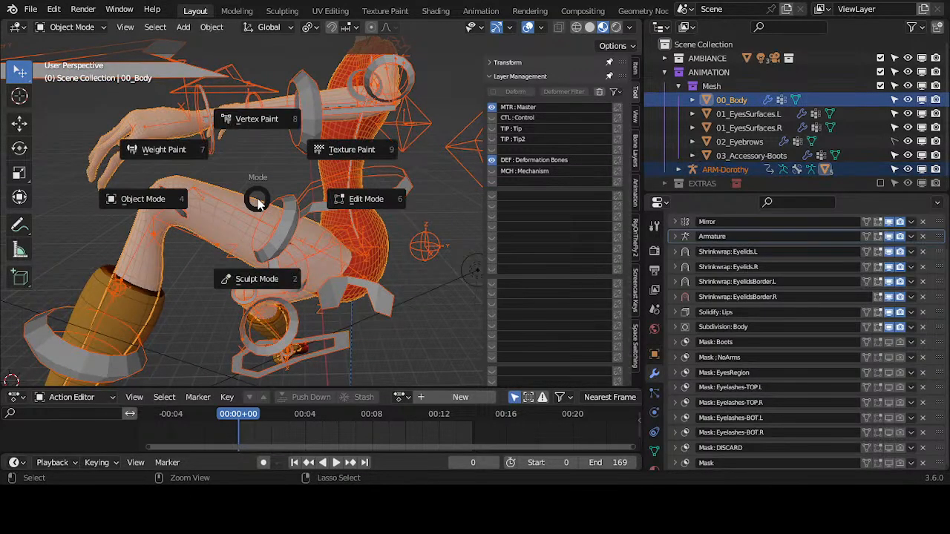
key("w")
left_click(301, 218, "ctrl")
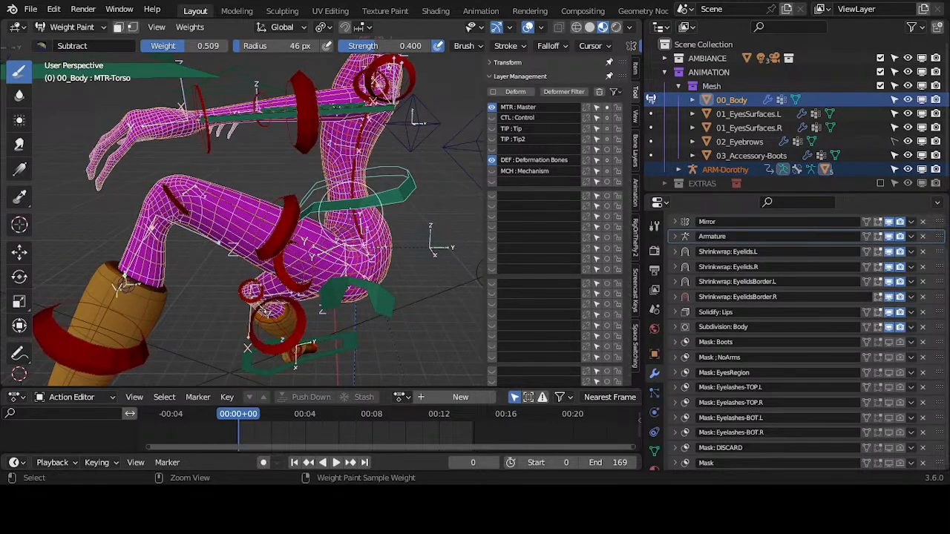
left_click(352, 180, "ctrl")
left_click(288, 219, "ctrl")
middle_click_drag(230, 220, 198, 224)
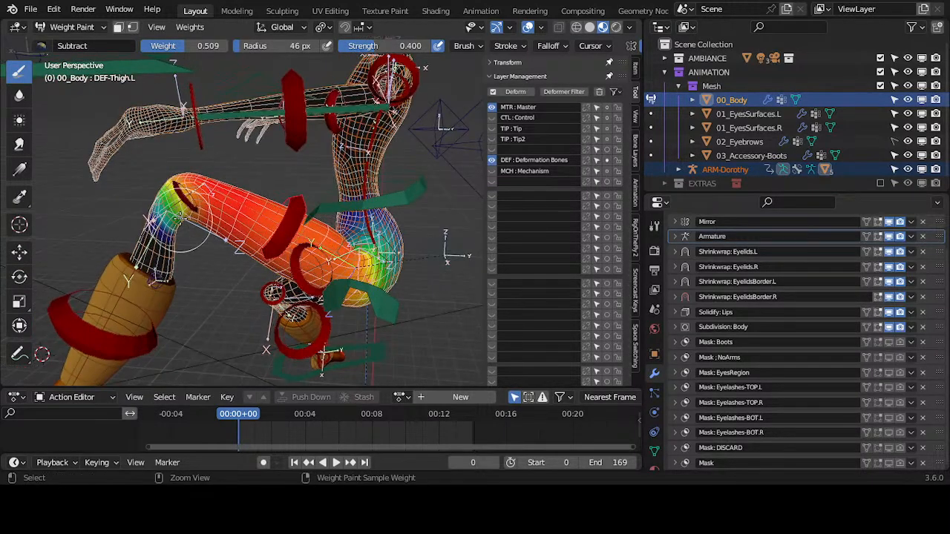
Return to Object Mode and examine the vertex groups, UV maps and shape keys of 00_Body.
key("ctrl+Tab")
key("o")
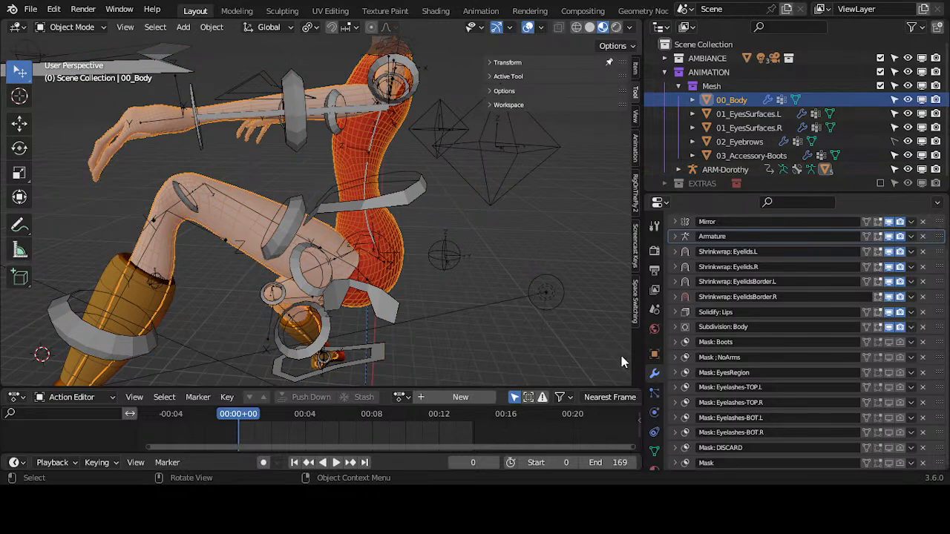
left_click(654, 450)
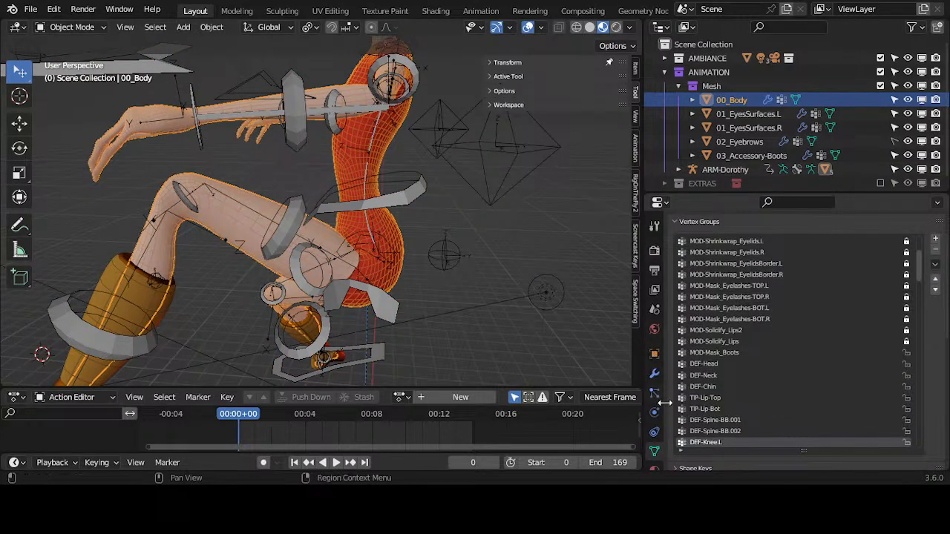
left_click(679, 222)
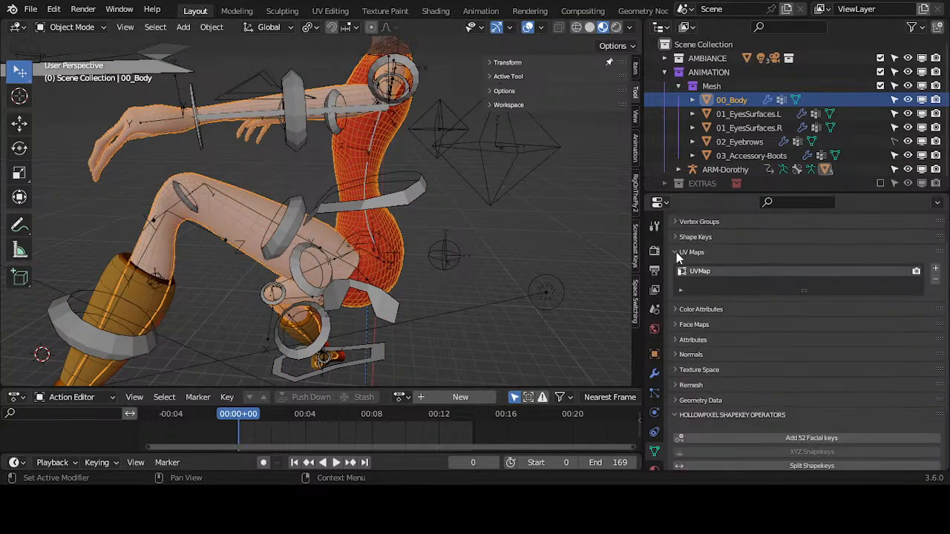
left_click(677, 253)
left_click(674, 238)
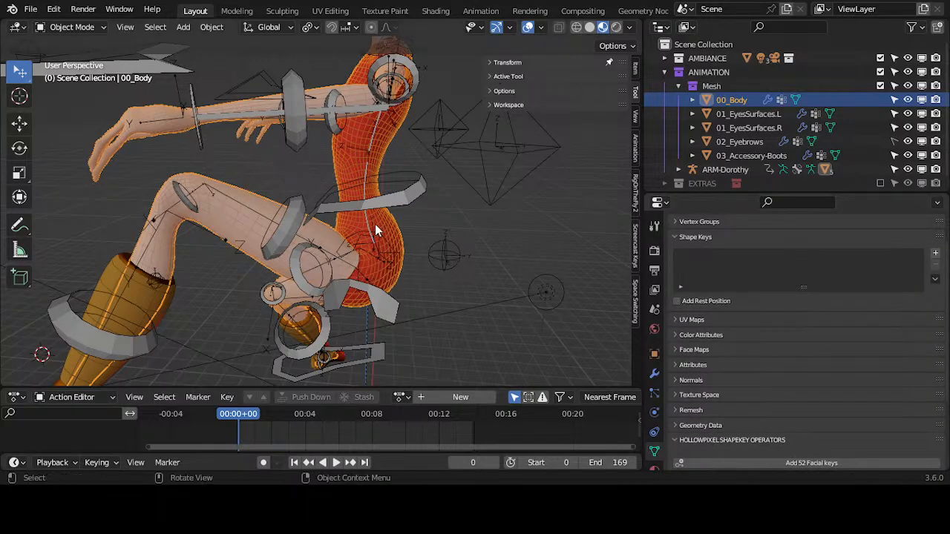
Select ARM-Dorothy, switch it to Pose Mode, and make all of its bone layers visible.
key("ctrl+Tab")
key("Escape")
left_click(385, 204)
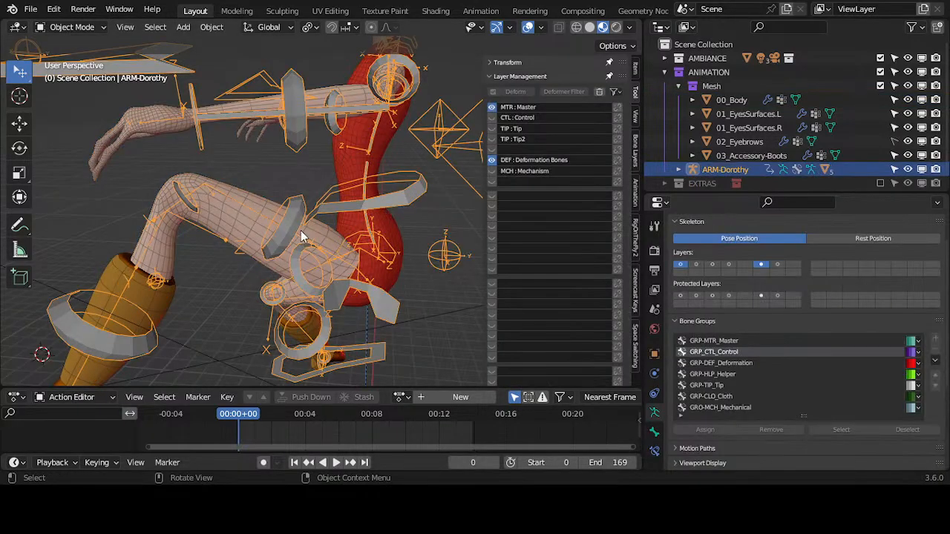
key("ctrl+Tab")
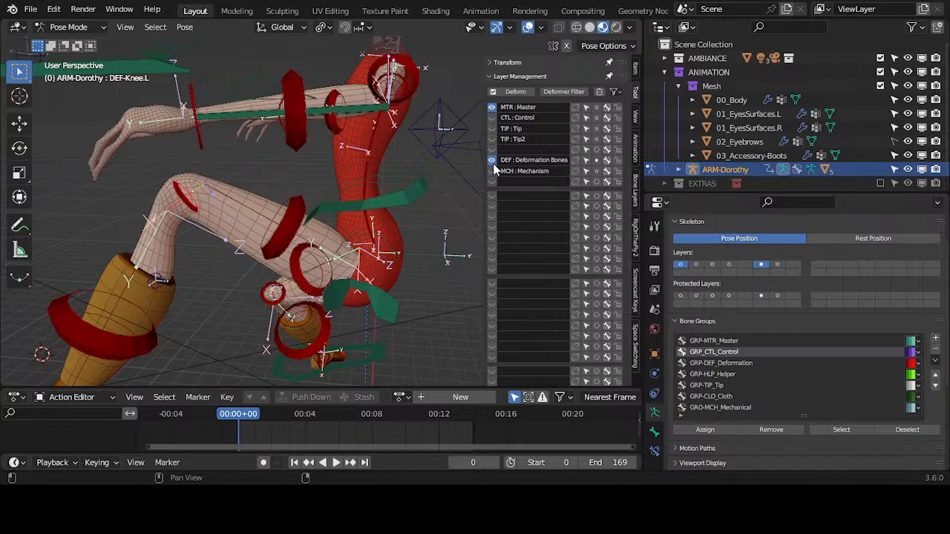
left_click_drag(493, 175, 492, 260)
scroll(500, 353, "down", 3)
left_click(493, 333)
scroll(320, 220, "down", 2)
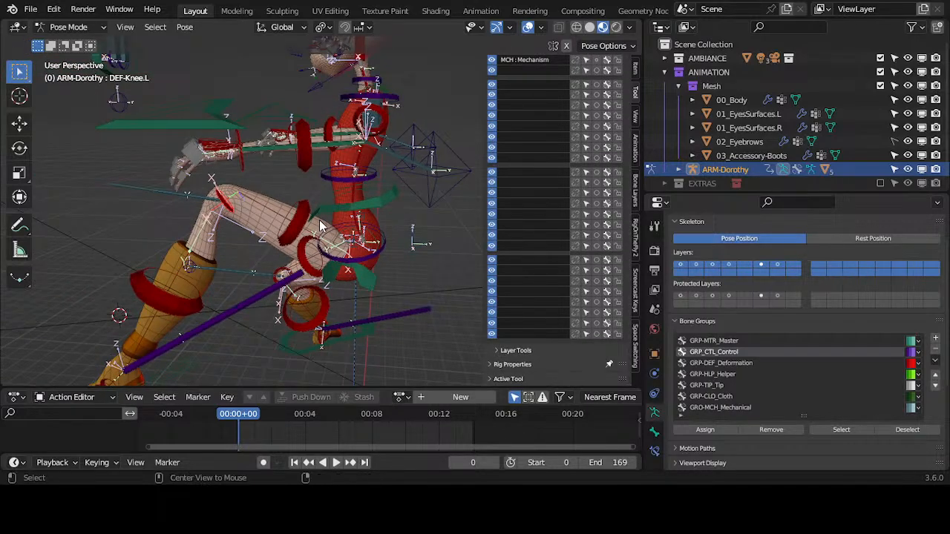
Hide all of ARM-Dorothy's bone layers except MTR : Master and MCH : Mechanism.
middle_click_drag(320, 227, 354, 230)
left_click_drag(492, 334, 498, 125)
left_click(491, 115)
left_click(493, 86)
scroll(501, 155, "up", 4)
left_click(495, 149)
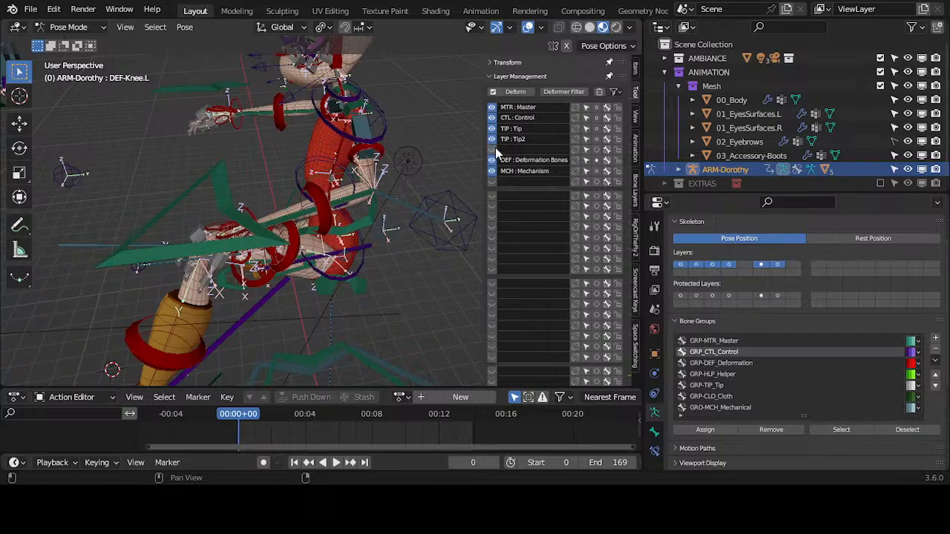
left_click(493, 170)
left_click_drag(492, 161, 493, 116)
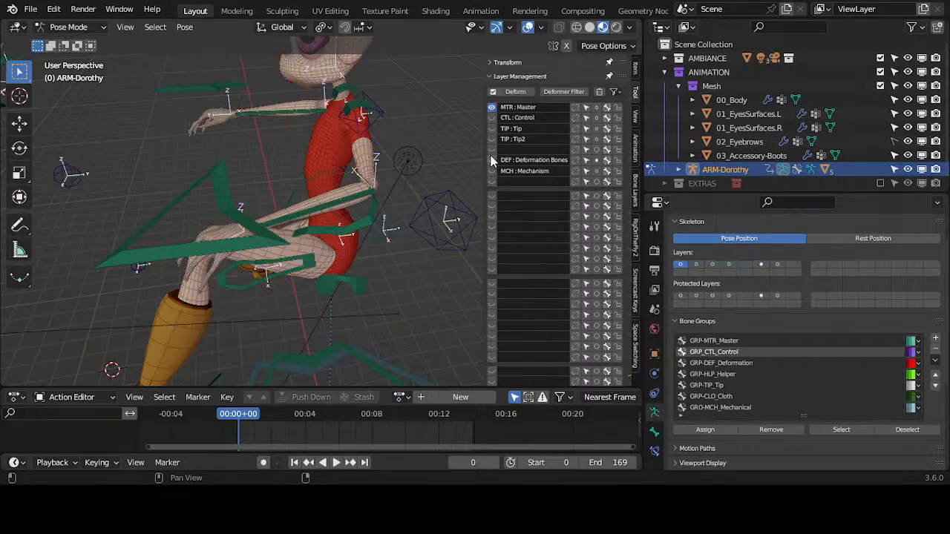
left_click(492, 172)
Examine the posed torso, arms and legs together with the master and mechanism bones from several angles.
middle_click_drag(359, 229, 420, 279)
scroll(324, 247, "up", 2)
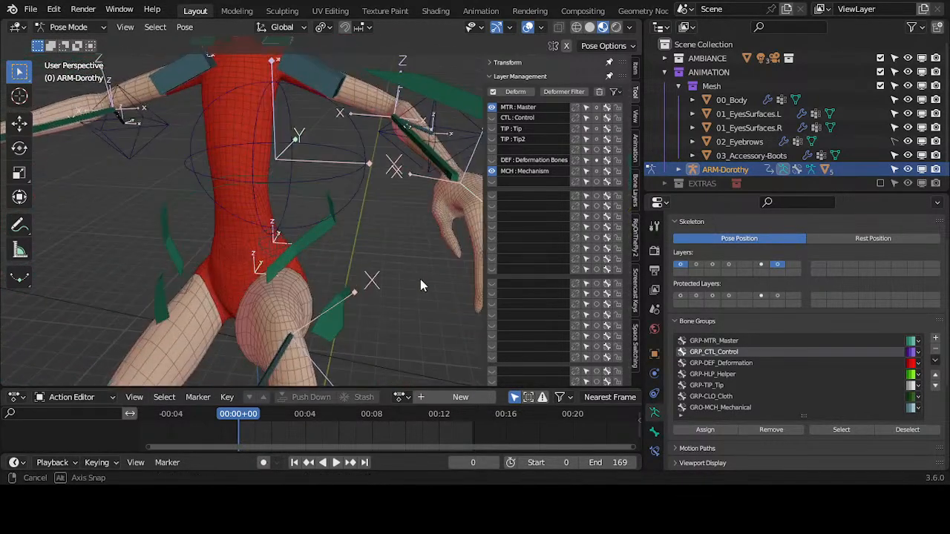
middle_click_drag(337, 270, 289, 222)
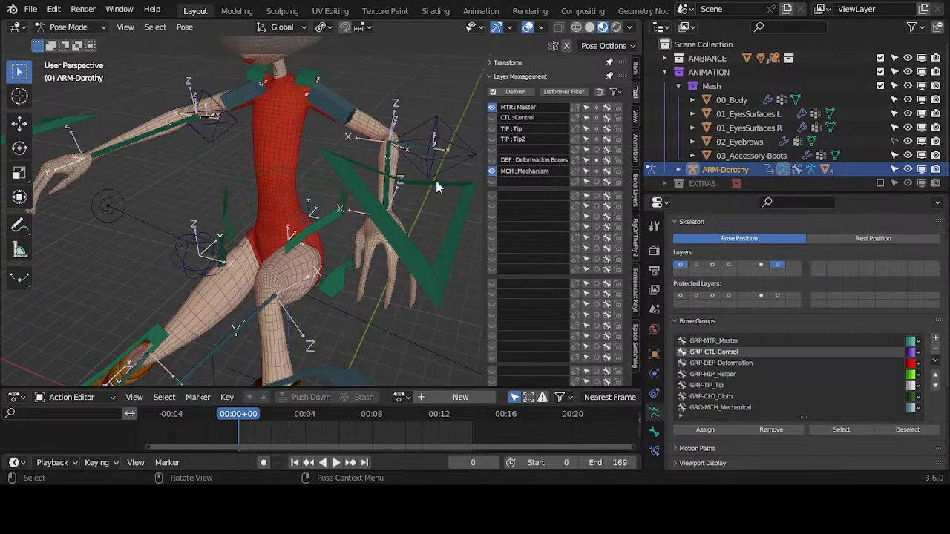
middle_click_drag(373, 198, 289, 168)
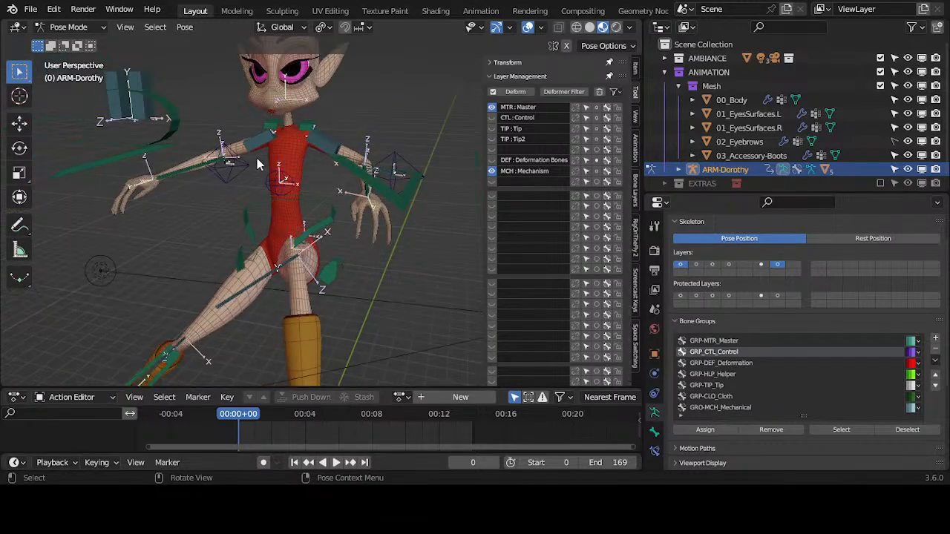
middle_click_drag(273, 222, 214, 272)
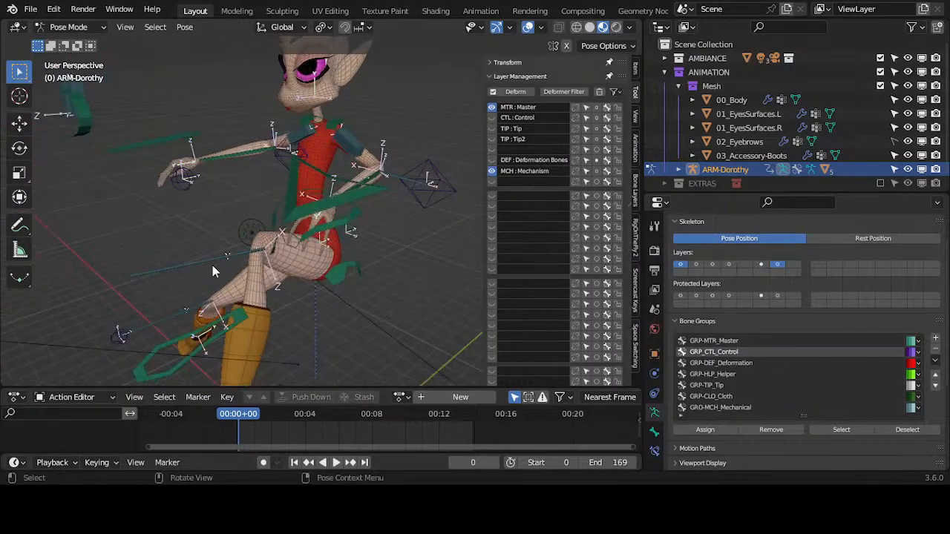
middle_click_drag(290, 198, 337, 267)
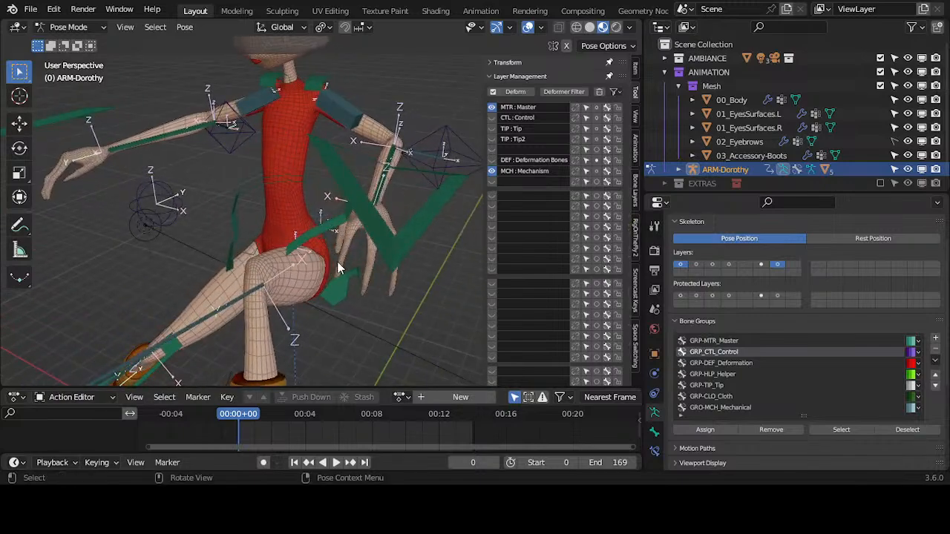
middle_click_drag(317, 299, 303, 190)
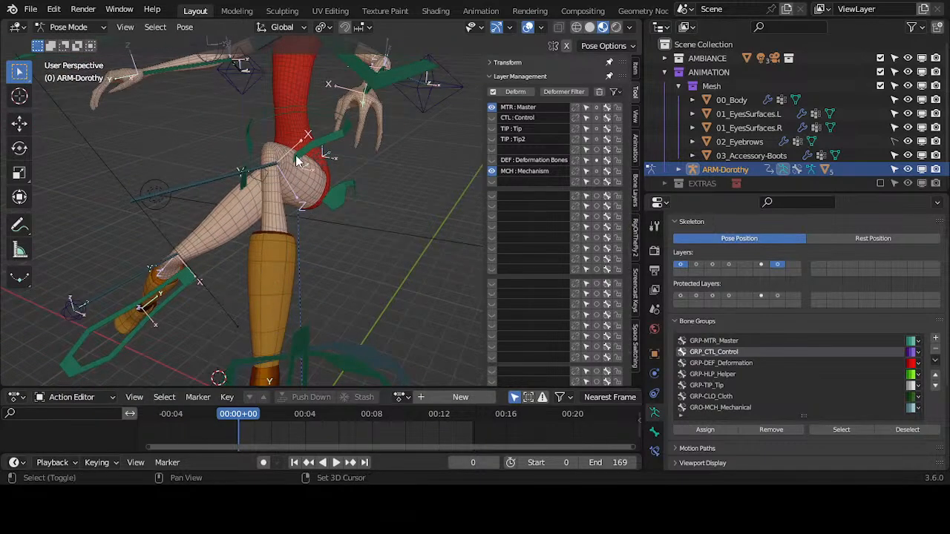
middle_click_drag(264, 217, 331, 254)
middle_click_drag(392, 205, 284, 251)
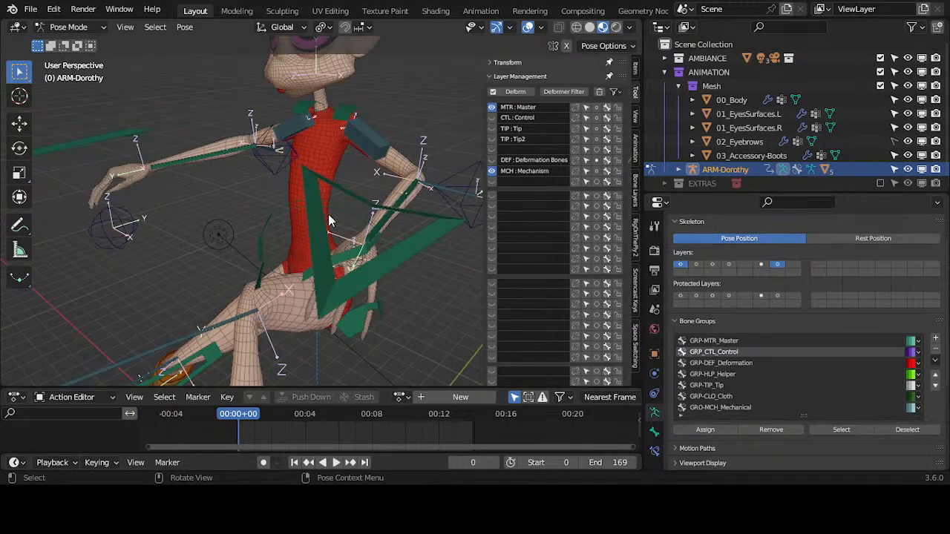
Review the Apply options available for ARM-Dorothy's pose without applying any of them.
left_click(184, 27)
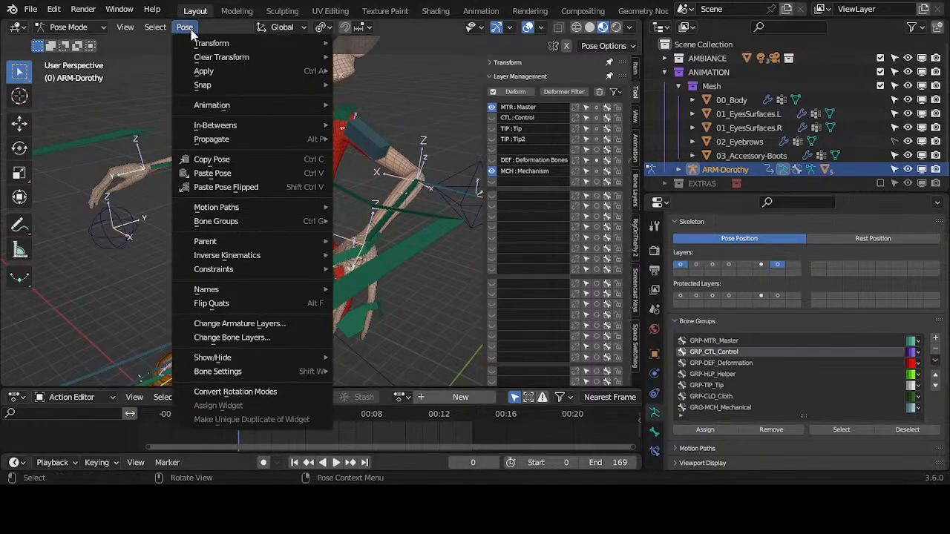
mouse_move(208, 72)
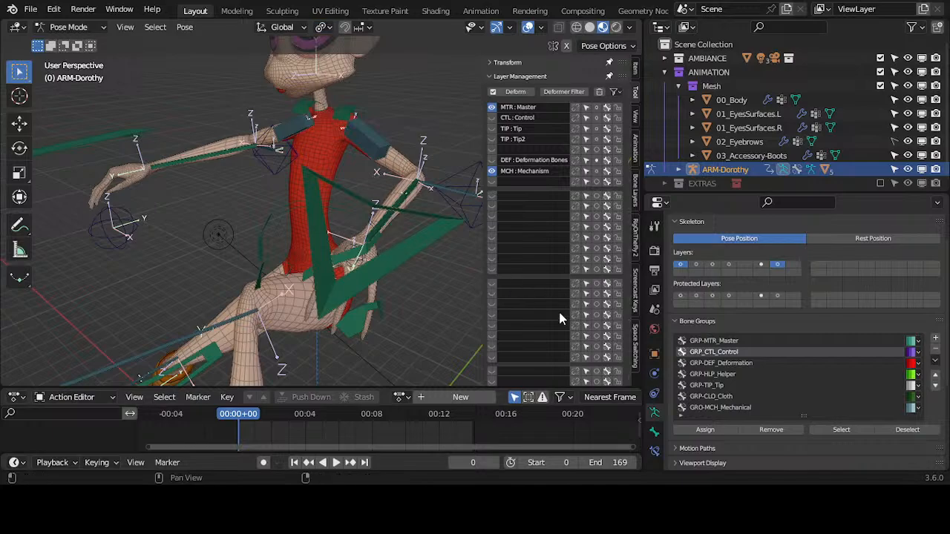
key("ctrl+Tab")
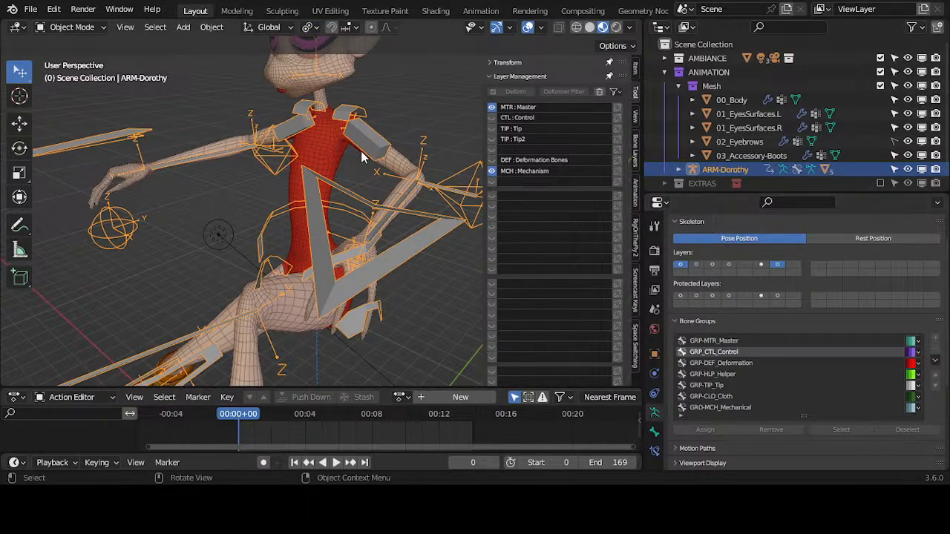
key("ctrl+Tab")
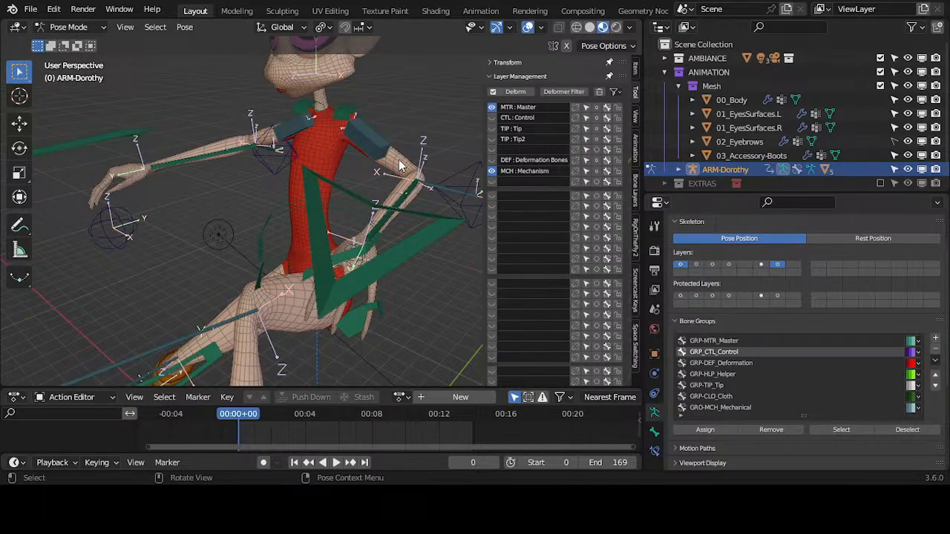
Return to Object Mode, select 00_Body and inspect the settings of its Armature modifier.
key("ctrl+Tab")
left_click(400, 167)
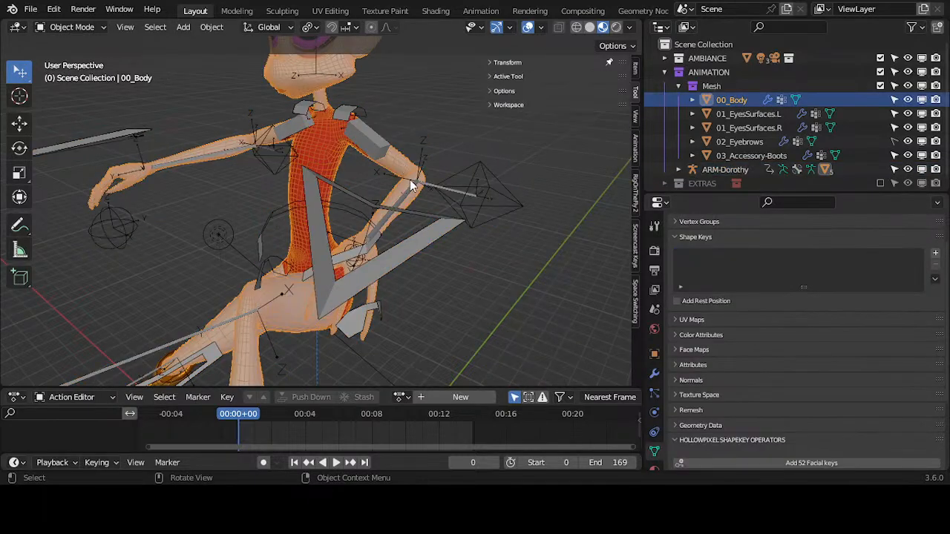
left_click(654, 374)
left_click(675, 236)
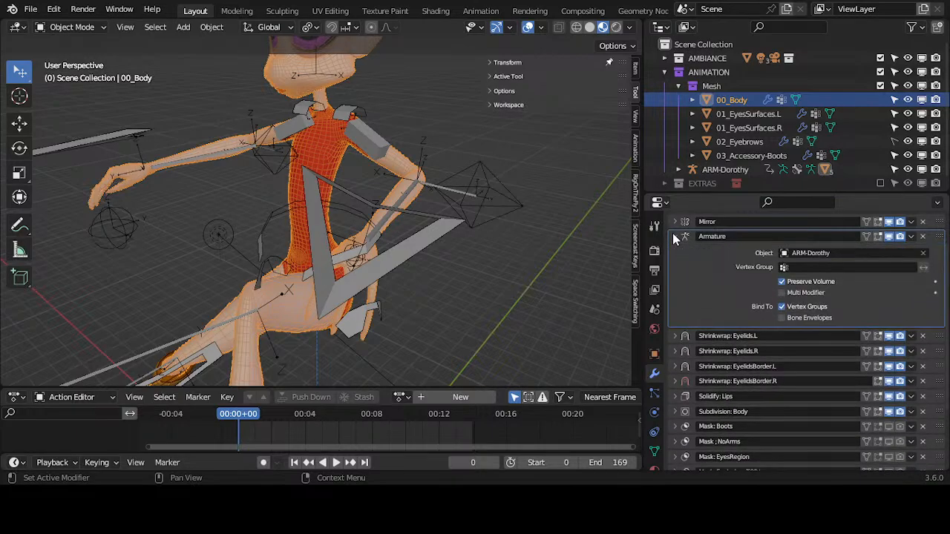
left_click(676, 236)
key("ctrl+Tab")
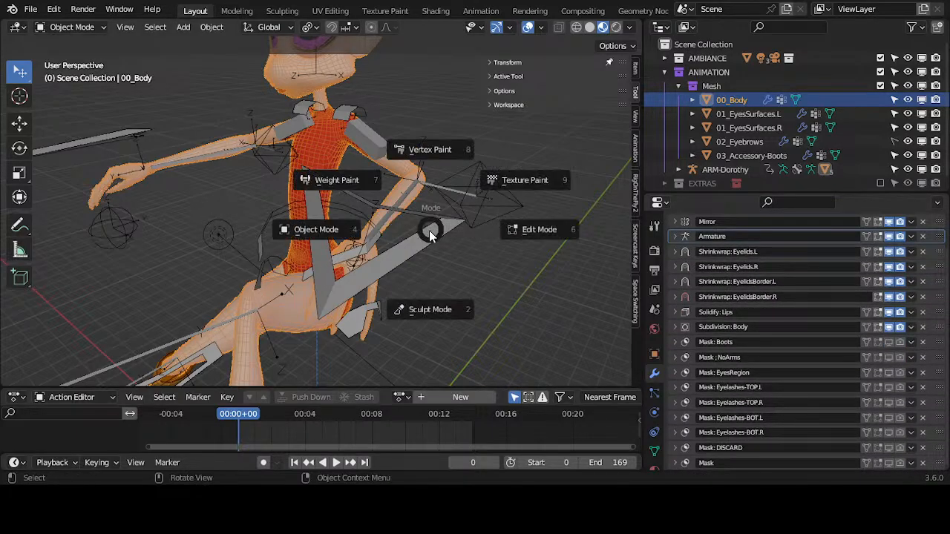
middle_click_drag(429, 230, 377, 217)
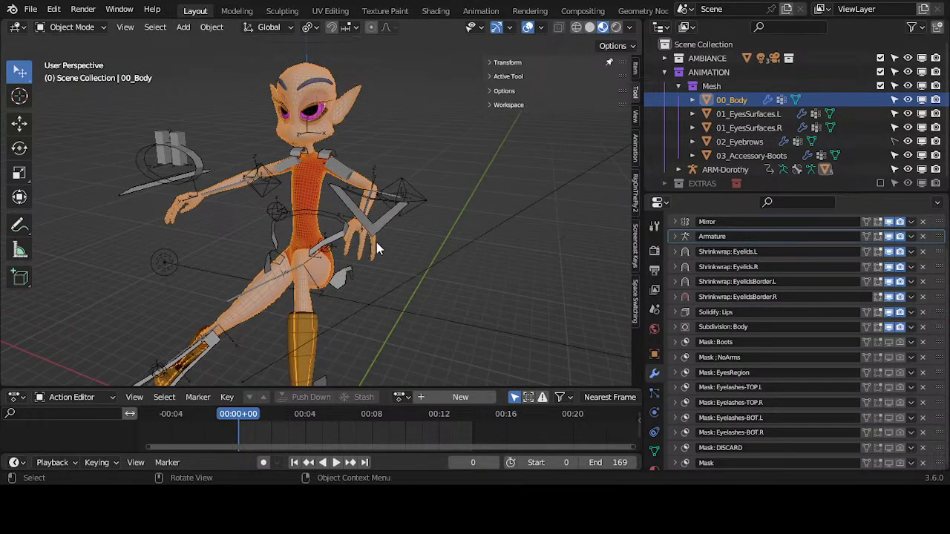
Select ARM-Dorothy, enter Pose Mode, and clear the location and rotation of all visible bones.
left_click(374, 225)
key("ctrl+Tab")
key("a")
key("alt+g")
key("alt+r")
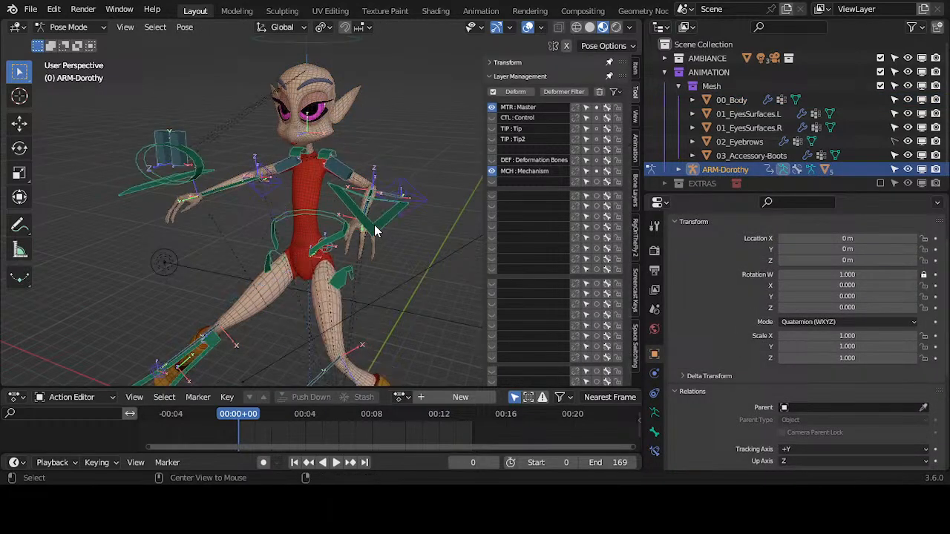
Raise the left hand control MTR-Hand.L beside the head and rotate it about the X axis.
left_click(383, 219)
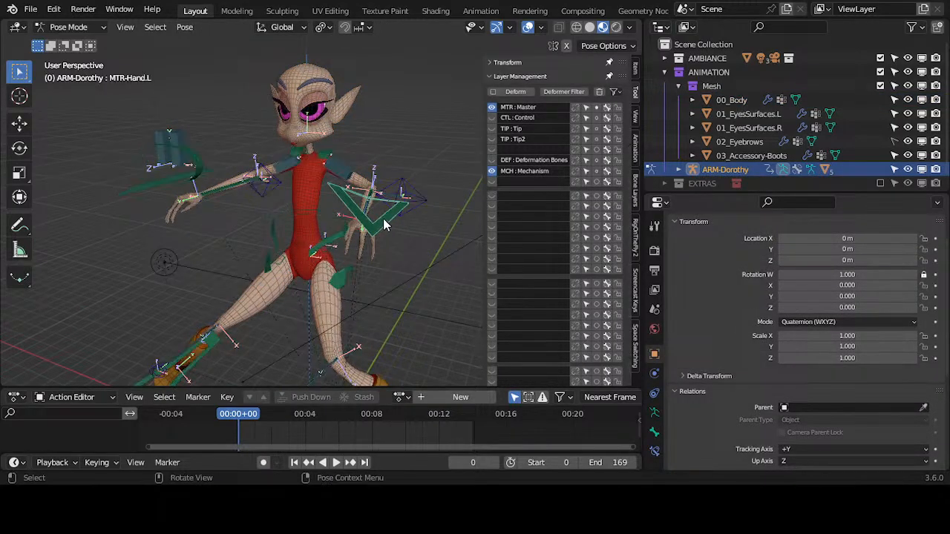
key("g")
left_click(407, 110)
key("r")
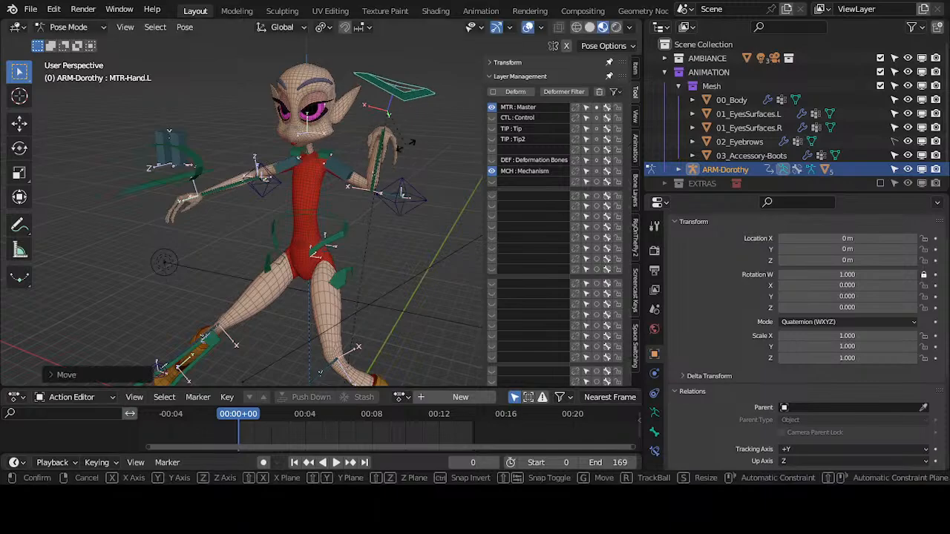
key("x")
left_click(390, 166)
middle_click_drag(390, 166, 404, 159)
key("g")
left_click(413, 135)
Reposition MTR-Hand.L from a side view so the left arm reaches up in front of the head.
left_click(397, 201)
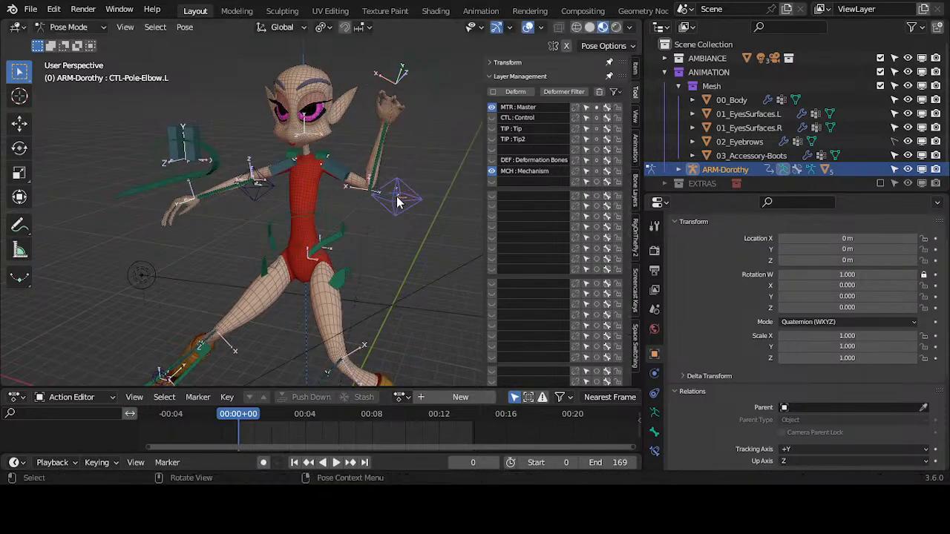
middle_click_drag(397, 201, 329, 180)
left_click(378, 75)
key("g")
left_click(317, 102)
key("g")
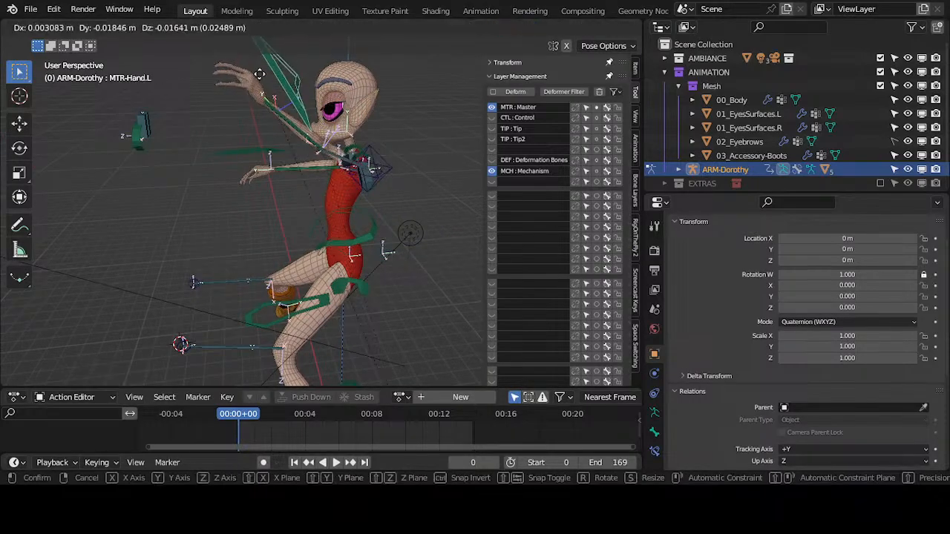
left_click(259, 74)
Move the left foot control MTR-Foot.L about 2.6 m so that the left leg bends at the knee.
middle_click_drag(308, 41, 415, 245)
left_click(370, 279)
key("g")
left_click(372, 275)
middle_click_drag(364, 82, 341, 223)
left_click(312, 297)
key("g")
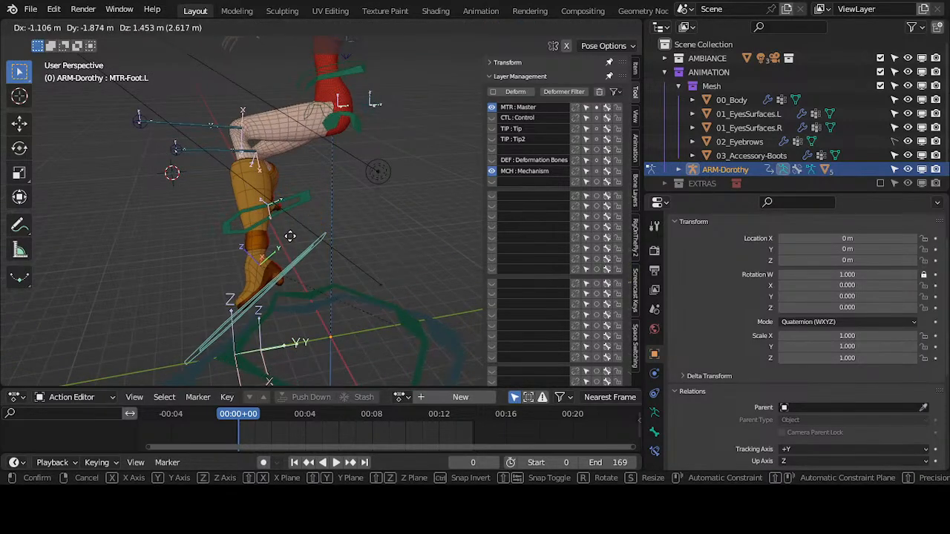
left_click(289, 236)
Move the left knee pole control CTL-Pole-Knee.L out to the character's left side to turn the knee outward.
middle_click_drag(289, 236, 197, 164)
left_click(163, 157)
key("g")
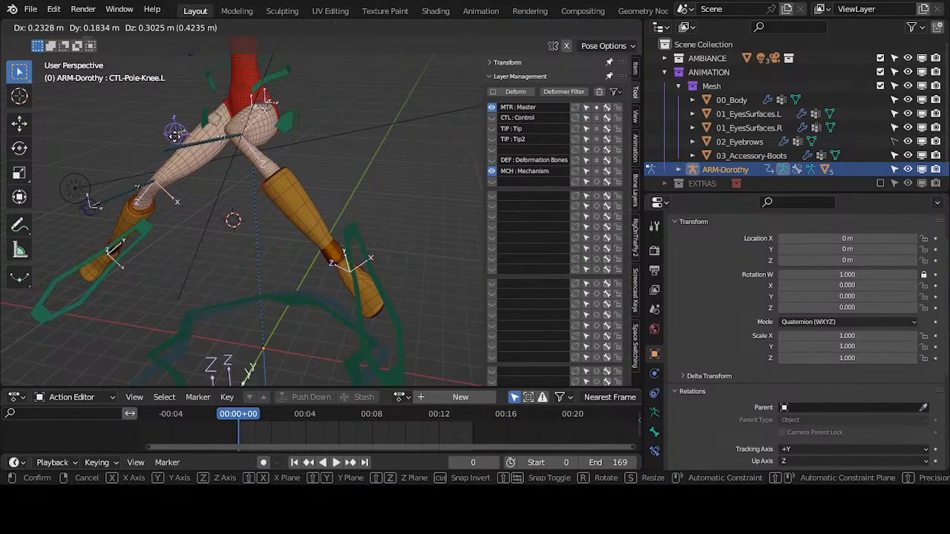
right_click(174, 136)
key("g")
left_click(319, 90)
Switch to Object Mode, select 00_Body and examine how its arms, shoulders and legs deform in the new pose.
middle_click_drag(319, 93, 331, 247)
scroll(362, 234, "down", 4)
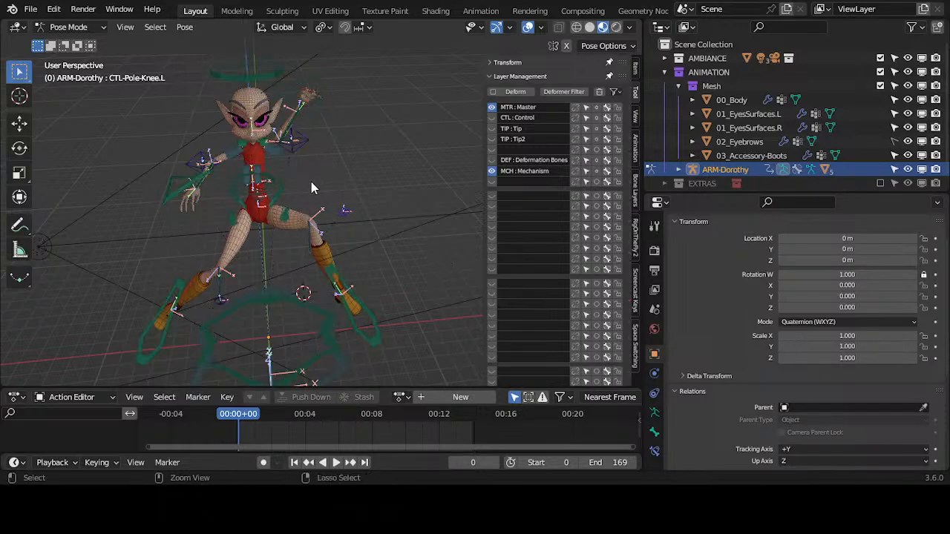
key("ctrl+Tab")
left_click(309, 108)
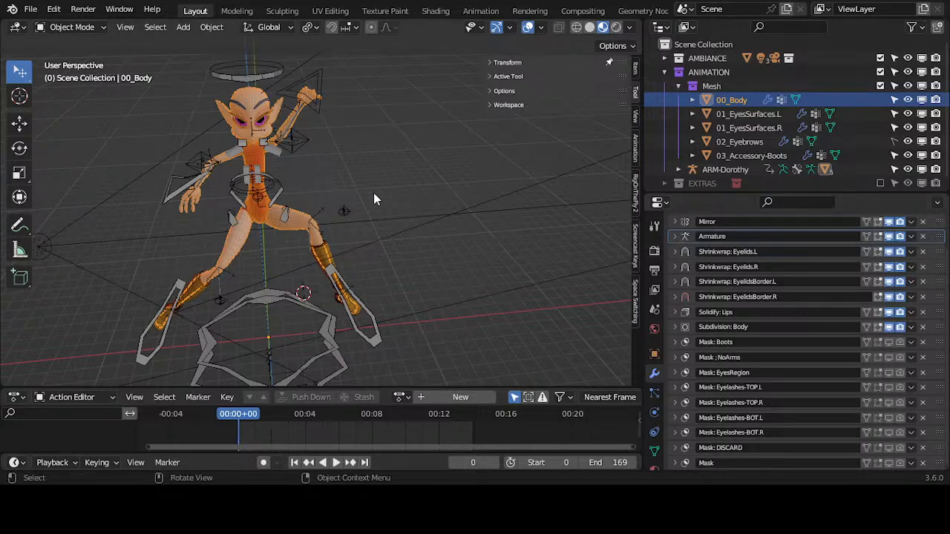
middle_click_drag(374, 193, 325, 229, "shift")
scroll(285, 189, "up", 4)
middle_click_drag(285, 189, 345, 237, "shift")
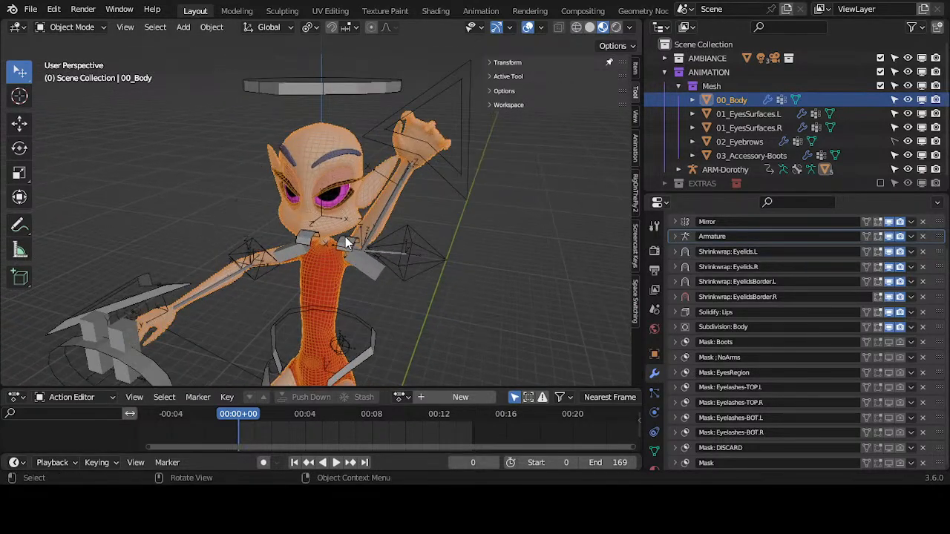
scroll(343, 222, "up", 2)
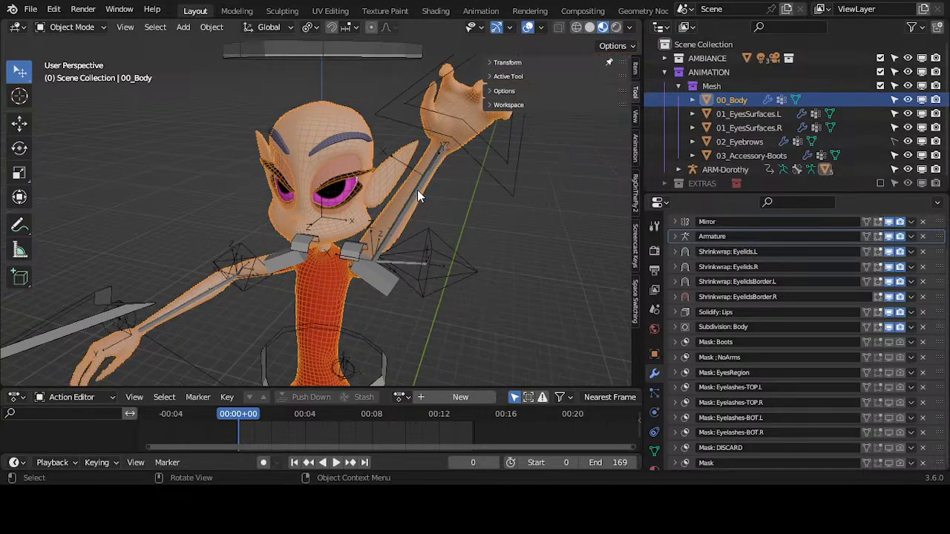
scroll(444, 196, "down", 1)
scroll(440, 213, "up", 1)
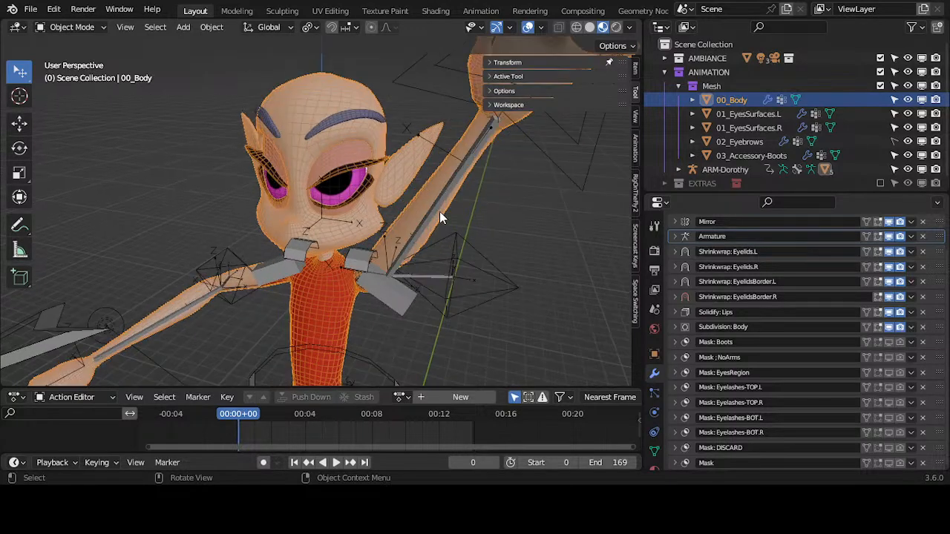
scroll(439, 215, "down", 1)
scroll(337, 240, "down", 2)
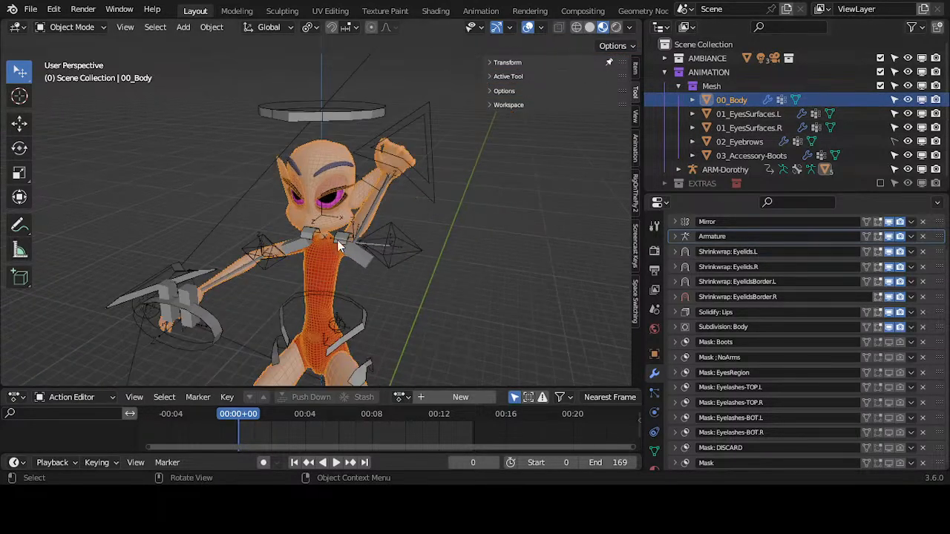
middle_click_drag(397, 196, 360, 225)
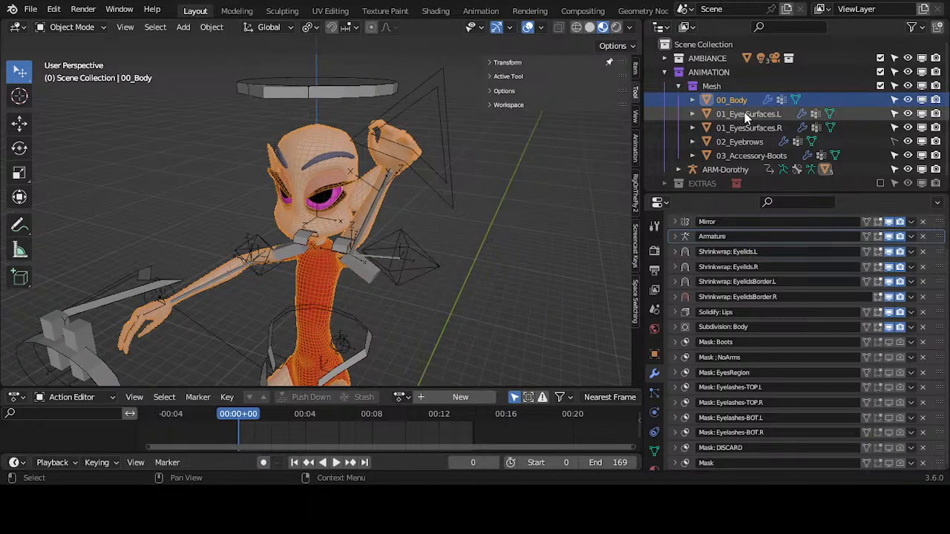
middle_click_drag(464, 170, 473, 167)
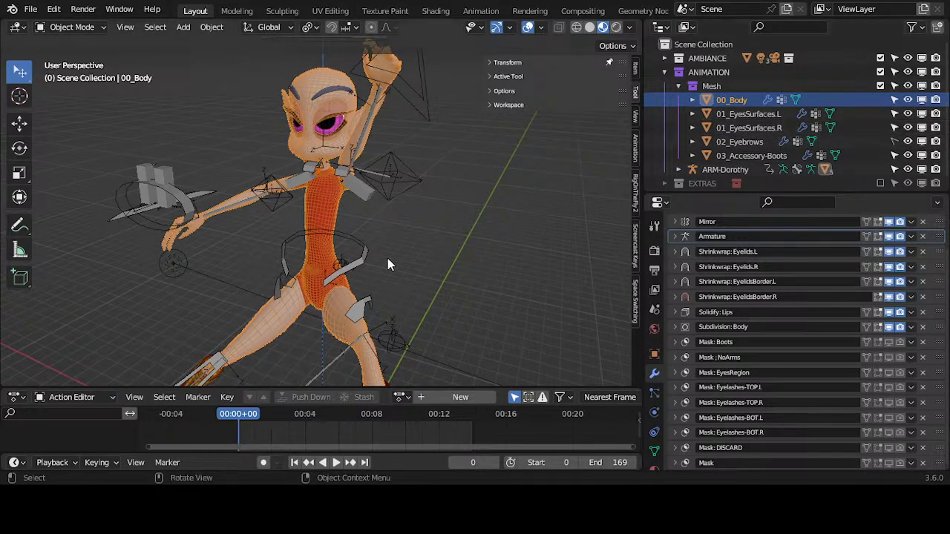
middle_click_drag(387, 258, 383, 277)
Select 03_Accessory-Boots and check from several angles how the boots follow the posed legs.
left_click(380, 277)
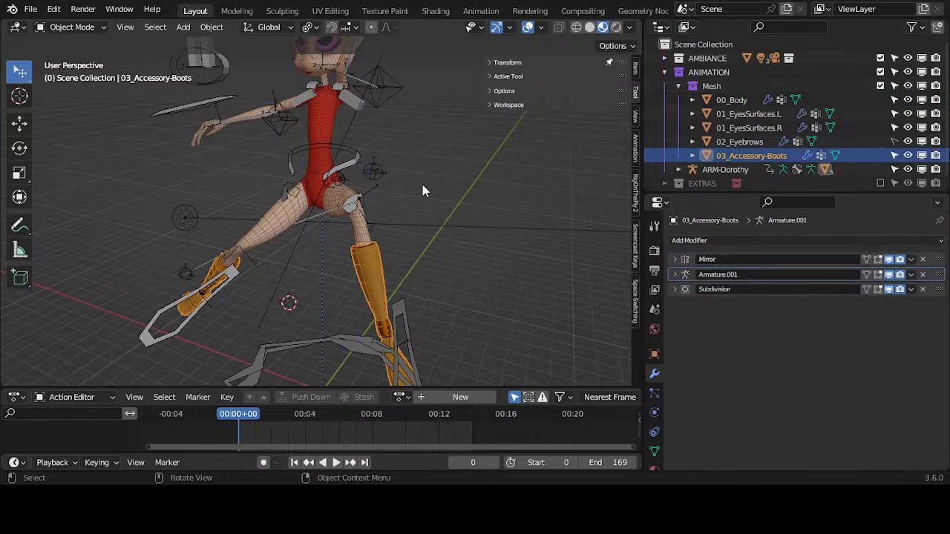
middle_click_drag(423, 191, 420, 264)
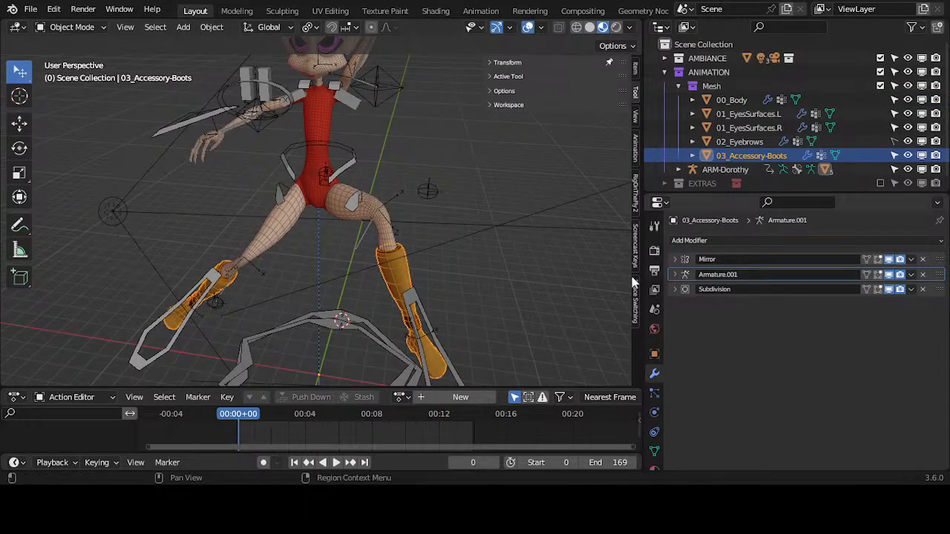
middle_click_drag(223, 289, 269, 324)
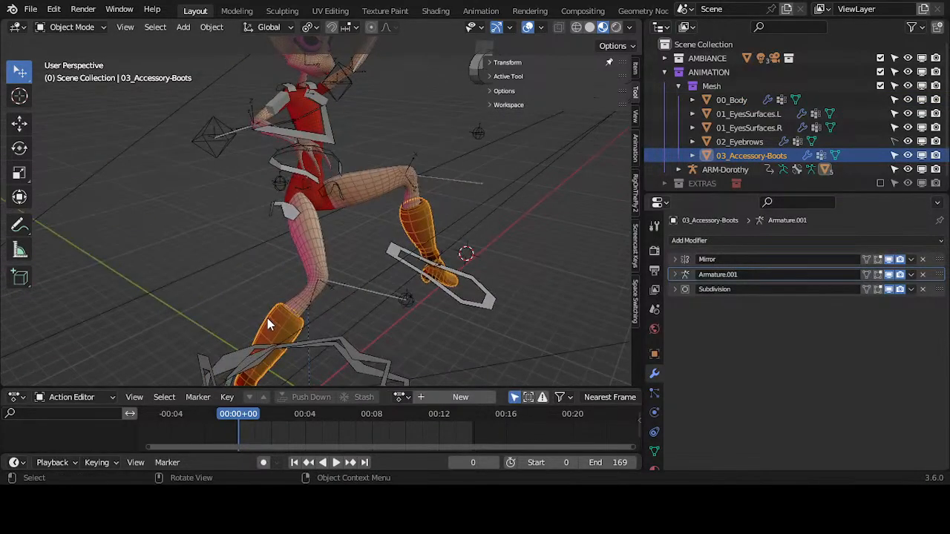
Examine the posed character from several angles and check the modifiers of 00_Body and both eye surface meshes.
middle_click_drag(475, 225, 257, 151)
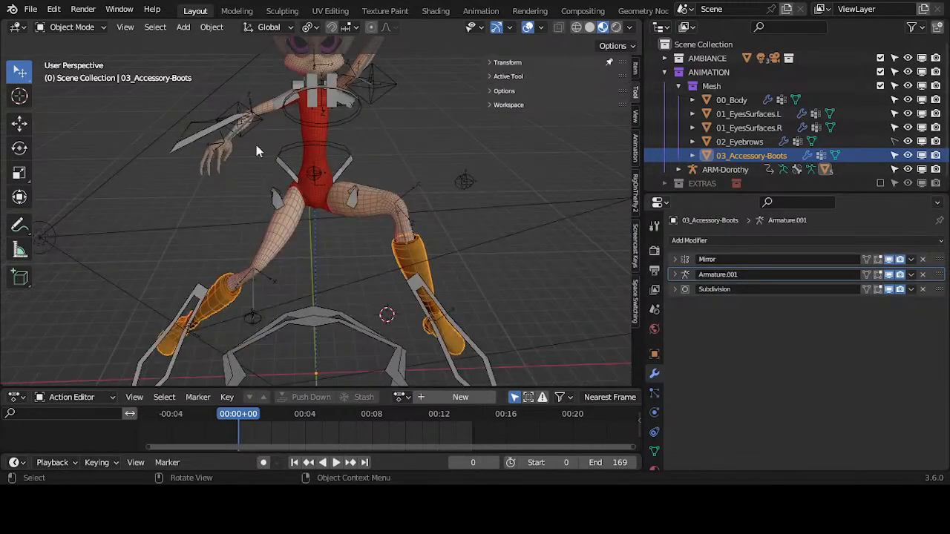
middle_click_drag(412, 196, 365, 230)
middle_click_drag(323, 252, 345, 261)
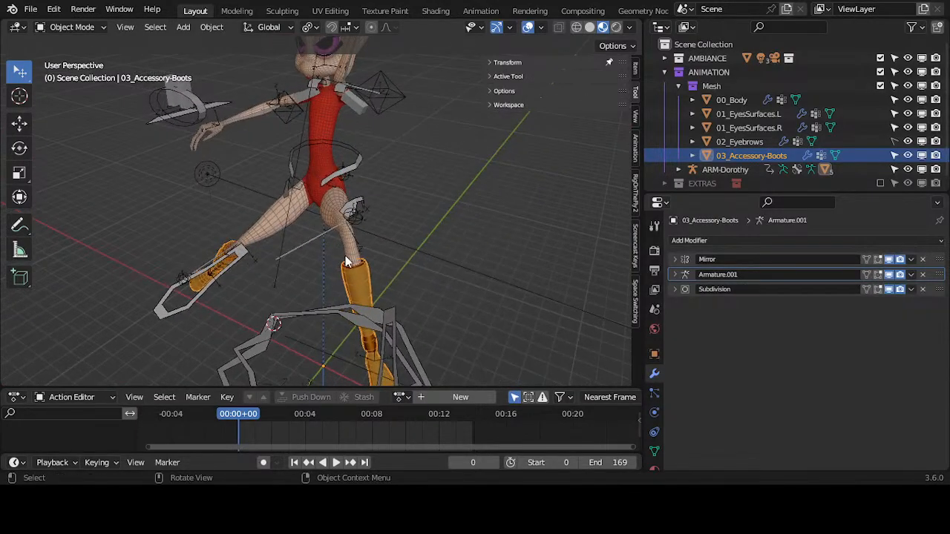
middle_click_drag(371, 210, 340, 141)
scroll(415, 131, "up", 3)
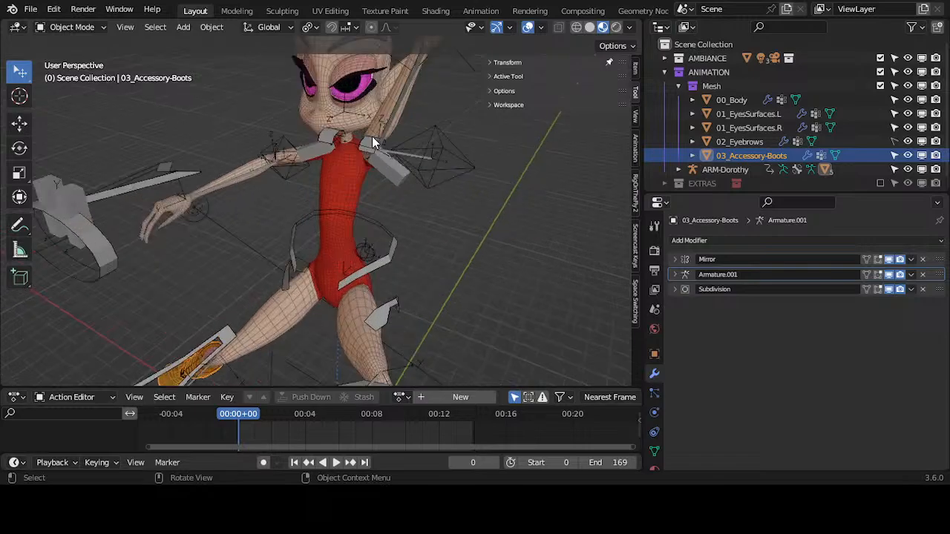
left_click(346, 89)
middle_click_drag(328, 99, 370, 215)
left_click(374, 88)
scroll(373, 136, "up", 3)
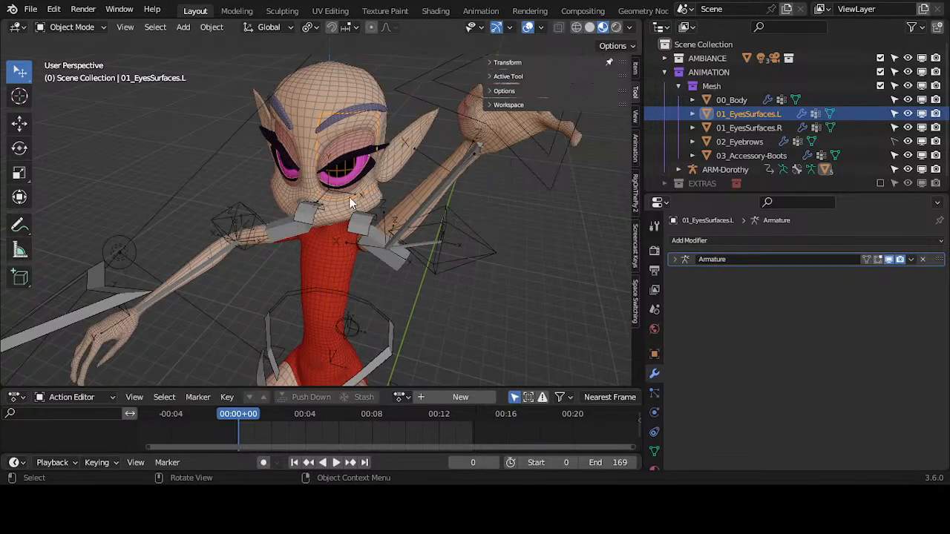
middle_click_drag(338, 176, 323, 147)
left_click(323, 146)
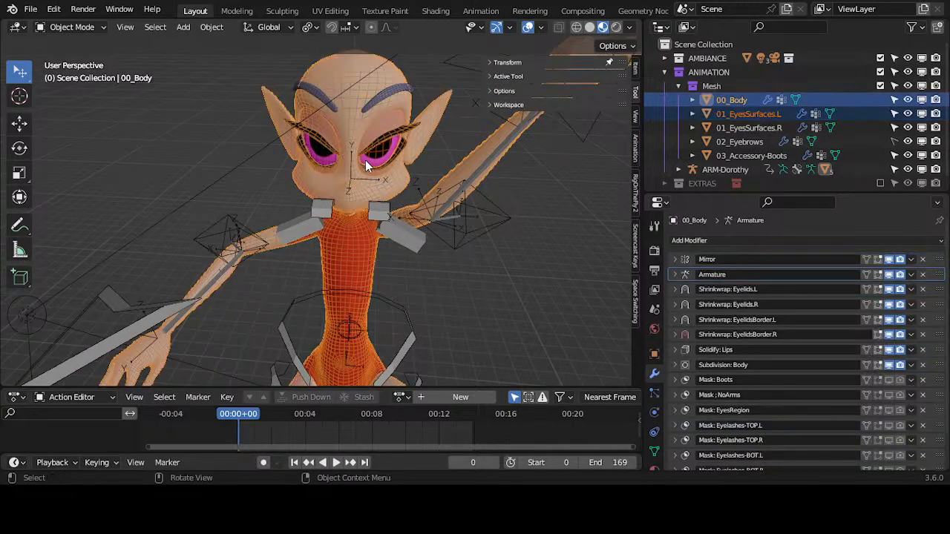
left_click(348, 155)
left_click(348, 155)
left_click(327, 156)
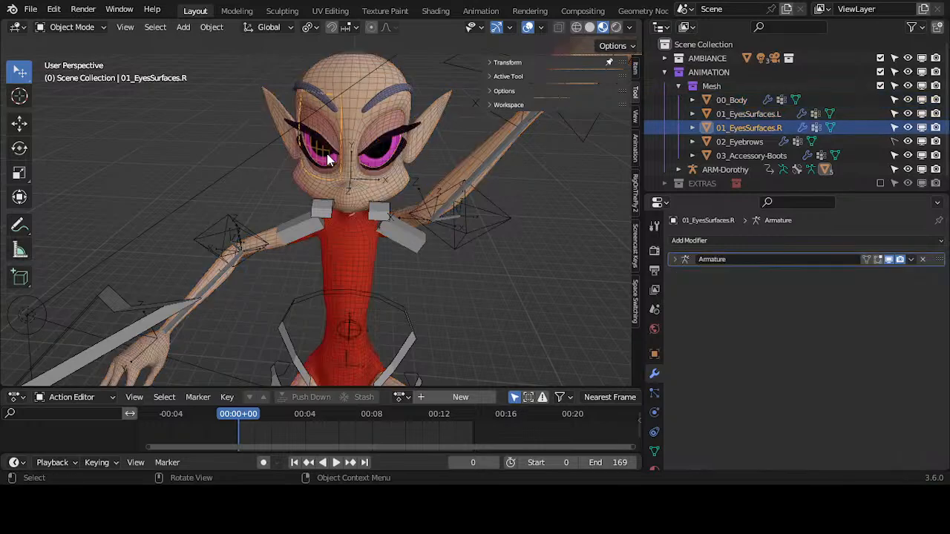
Reselect 03_Accessory-Boots and review the posed boots, torso and arms from different sides.
middle_click_drag(352, 157, 341, 288)
scroll(385, 174, "down", 3)
left_click(390, 309)
scroll(345, 260, "up", 1)
scroll(345, 255, "up", 2)
middle_click_drag(344, 255, 374, 226)
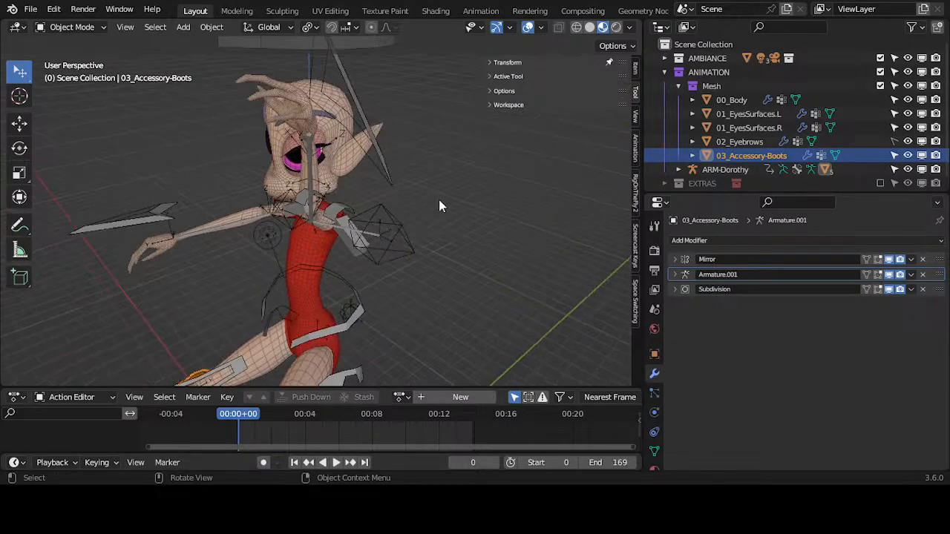
scroll(375, 274, "down", 3)
middle_click_drag(375, 274, 386, 247)
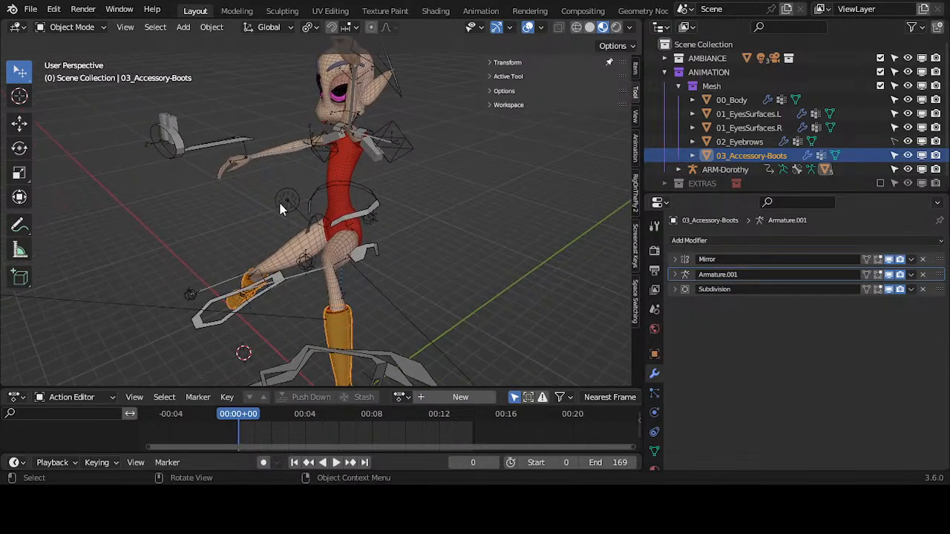
middle_click_drag(328, 194, 371, 275)
scroll(376, 279, "up", 2)
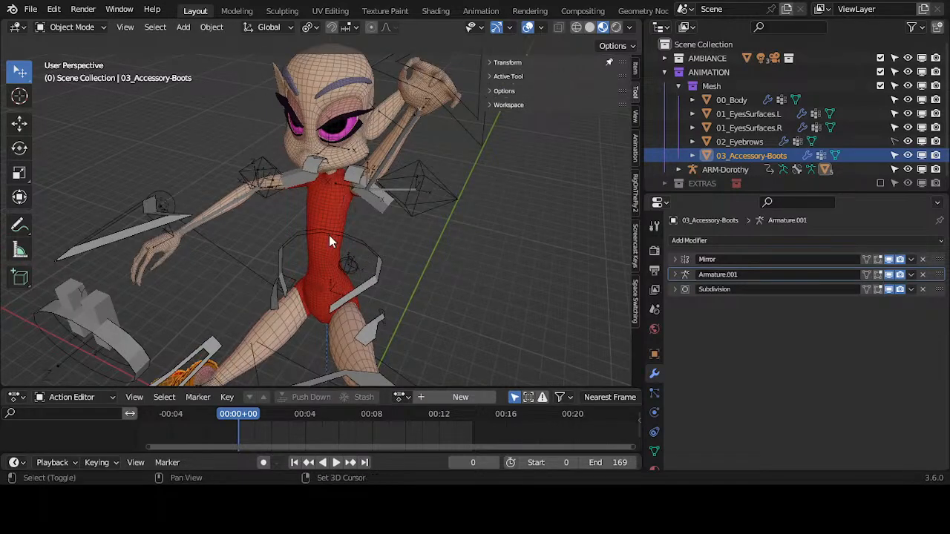
middle_click_drag(329, 234, 392, 205)
scroll(317, 224, "up", 3)
scroll(317, 223, "down", 3)
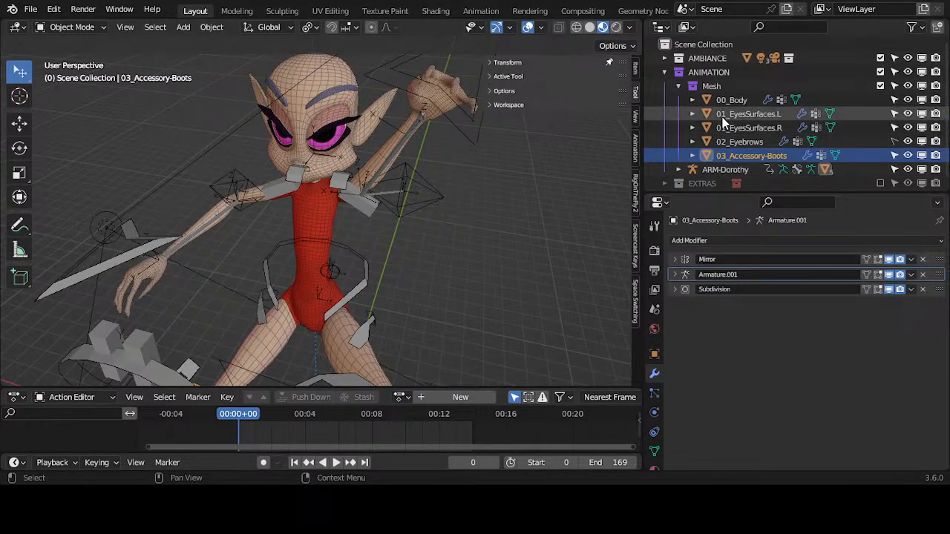
Select 00_Body and duplicate its Armature modifier.
left_click(322, 222)
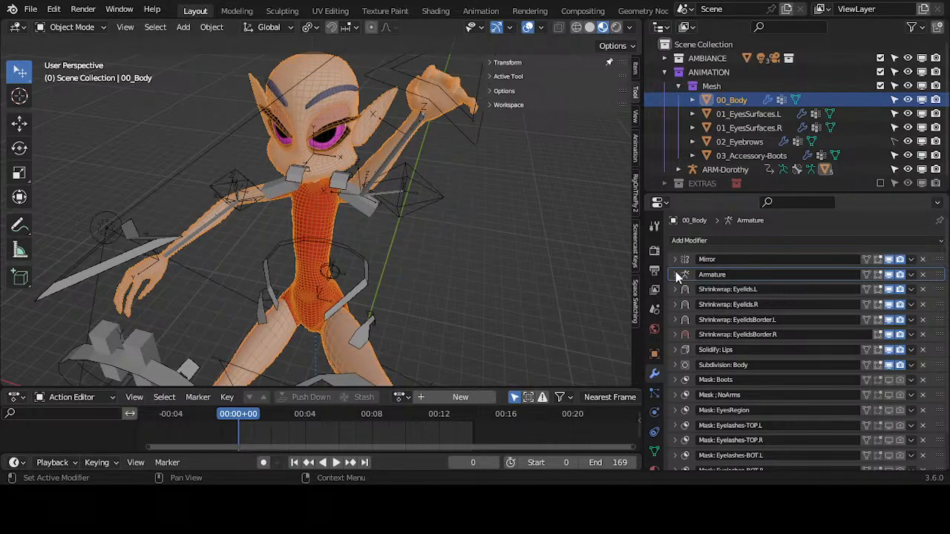
left_click(911, 276)
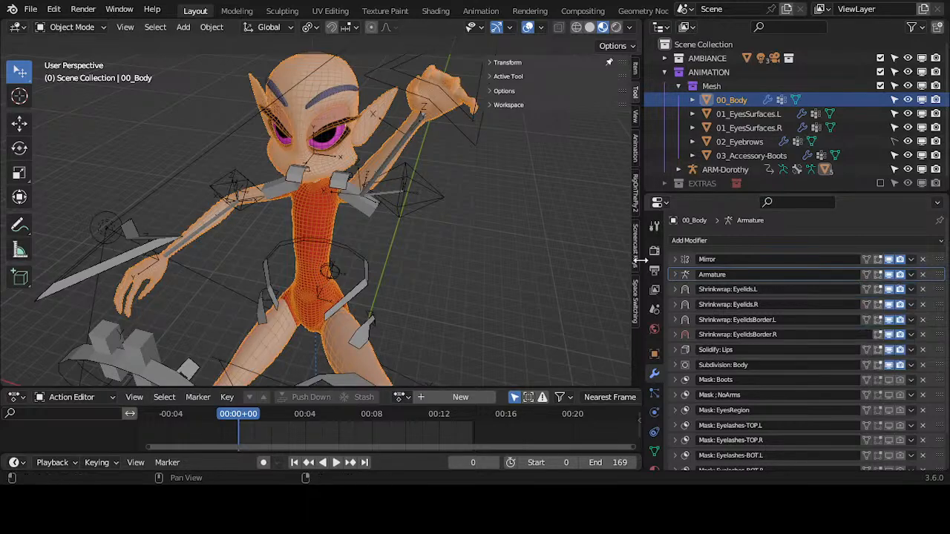
left_click(674, 275)
left_click(674, 274)
key("shift+d")
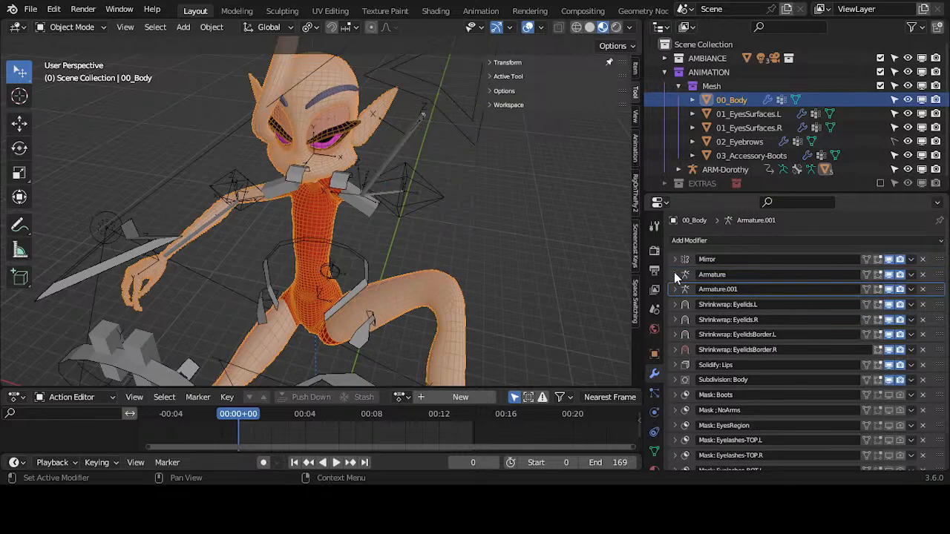
Inspect the settings and name of the duplicated Armature modifier, compare them with the original, and view the mesh deformation.
scroll(410, 208, "down", 2)
middle_click_drag(378, 213, 475, 244)
left_click(675, 289)
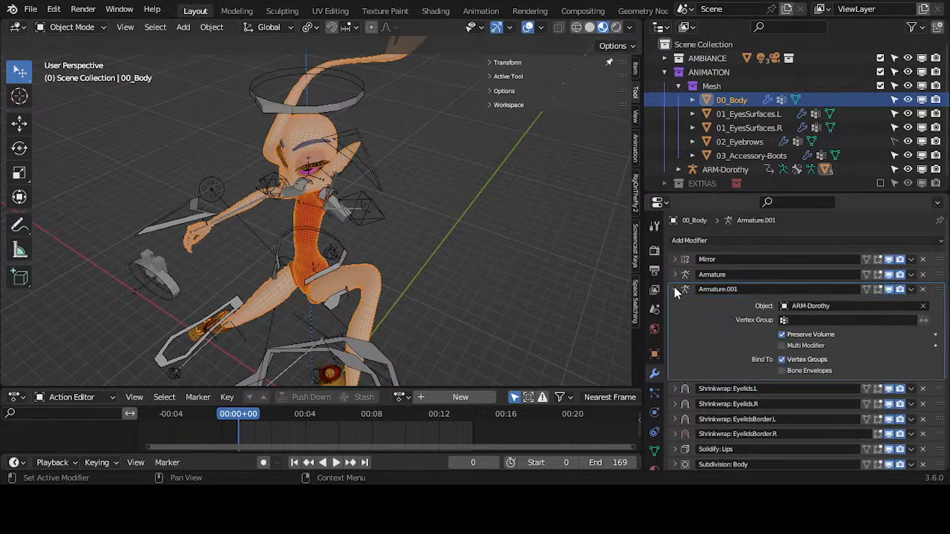
left_click(675, 289)
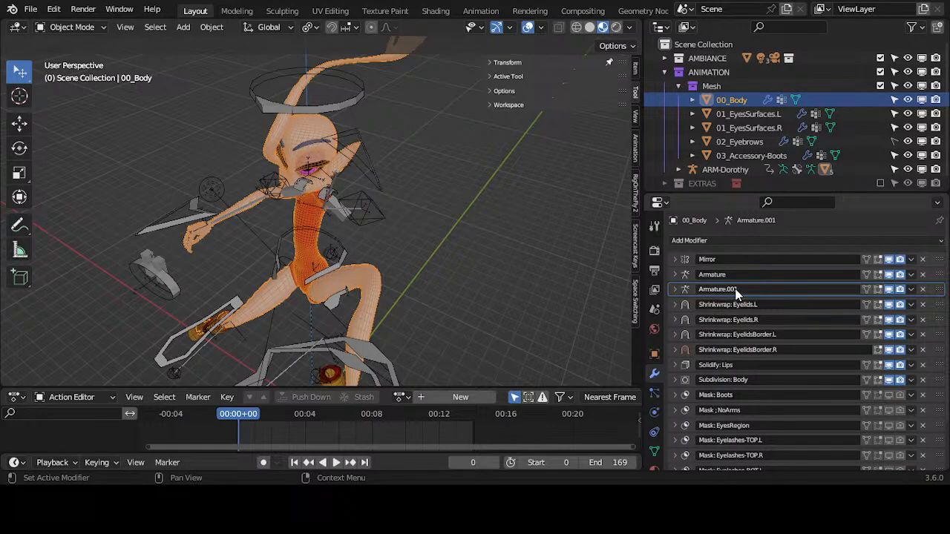
double_click(737, 289)
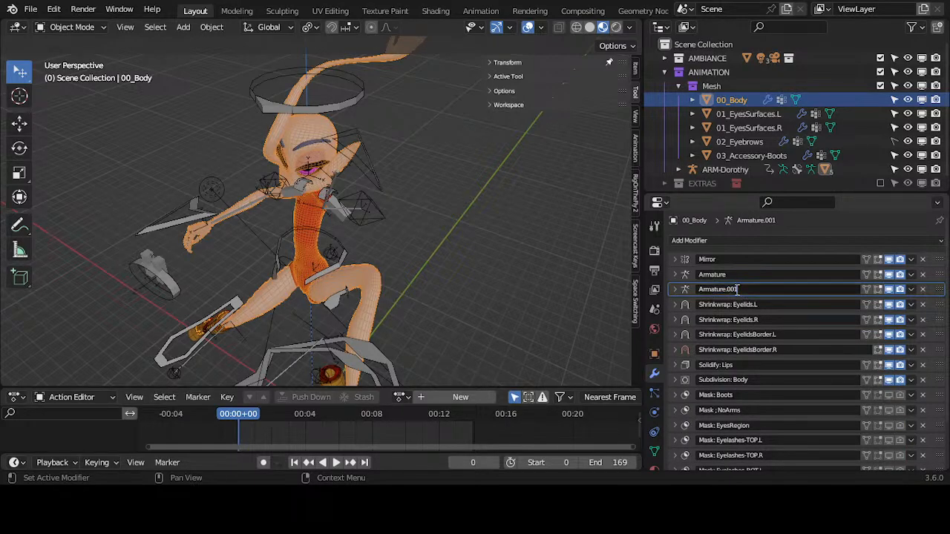
left_click(673, 274)
left_click(673, 273)
left_click(912, 275)
left_click(675, 274)
left_click(675, 275)
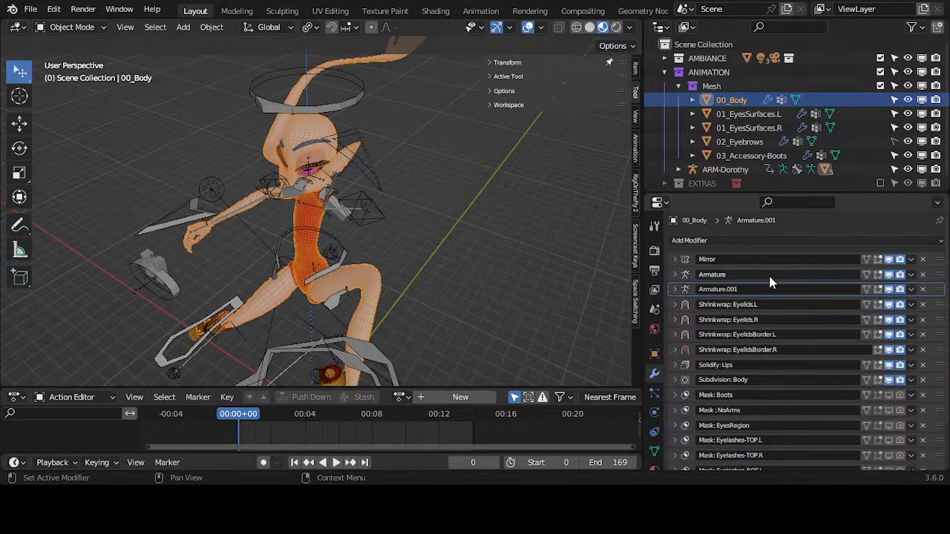
Apply the original Armature modifier on 00_Body, keeping the duplicate, and check the mesh from other angles.
left_click(911, 275)
left_click(912, 276)
key("ctrl+a")
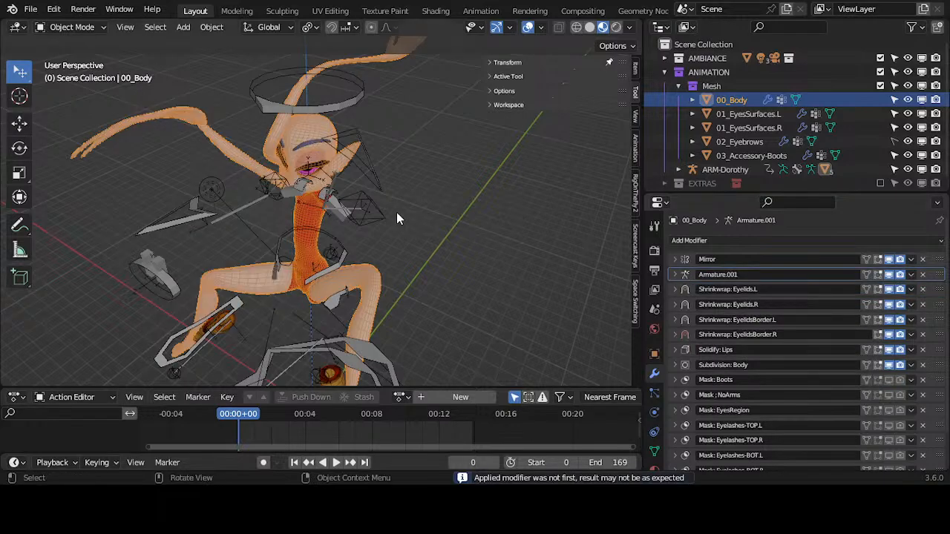
middle_click_drag(410, 206, 360, 188)
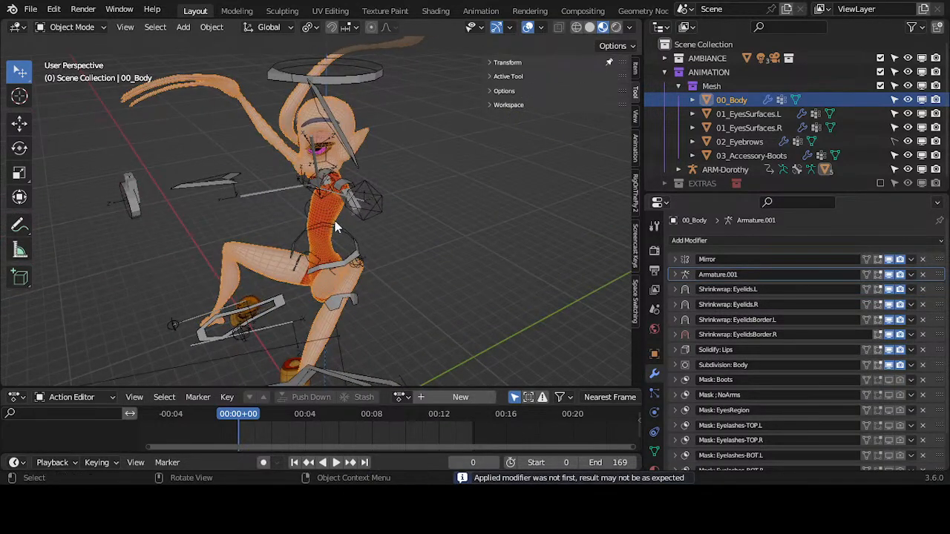
middle_click_drag(334, 220, 353, 208)
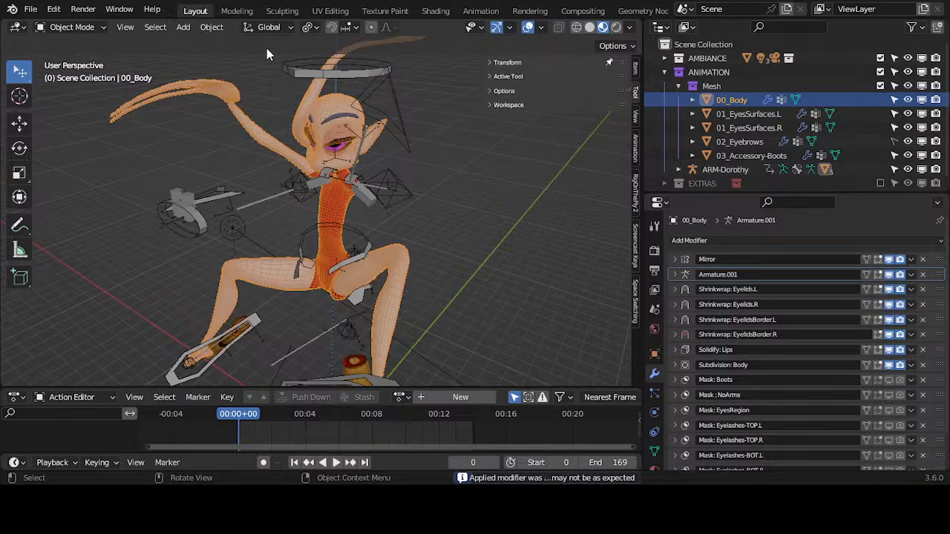
Select the ARM-Dorothy armature and switch it to Pose Mode.
left_click(210, 27)
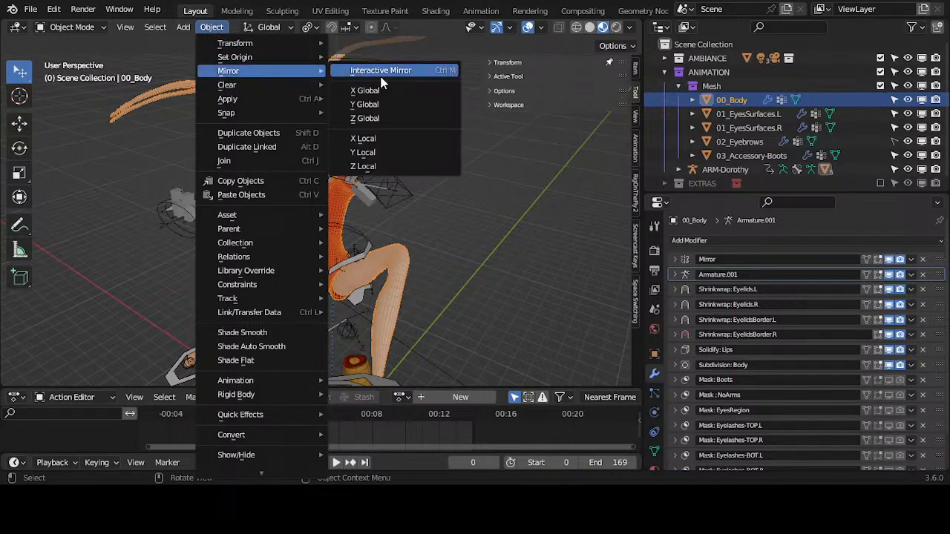
key("Escape")
left_click(361, 70)
key("ctrl+Tab")
left_click(184, 27)
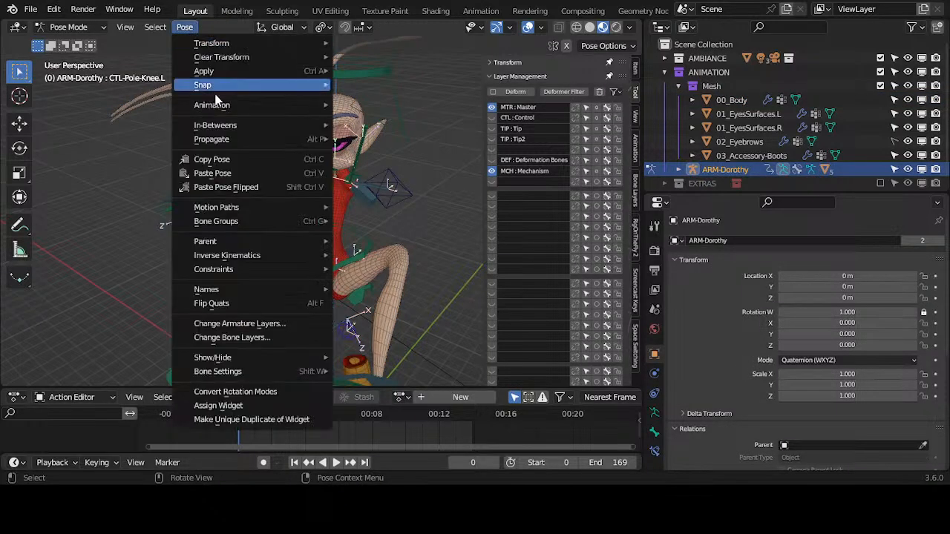
mouse_move(216, 85)
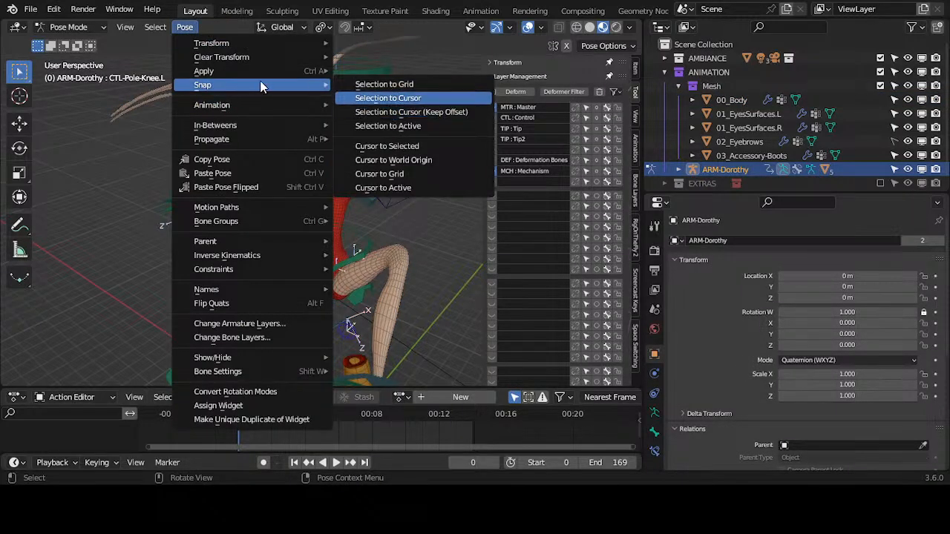
left_click(374, 71)
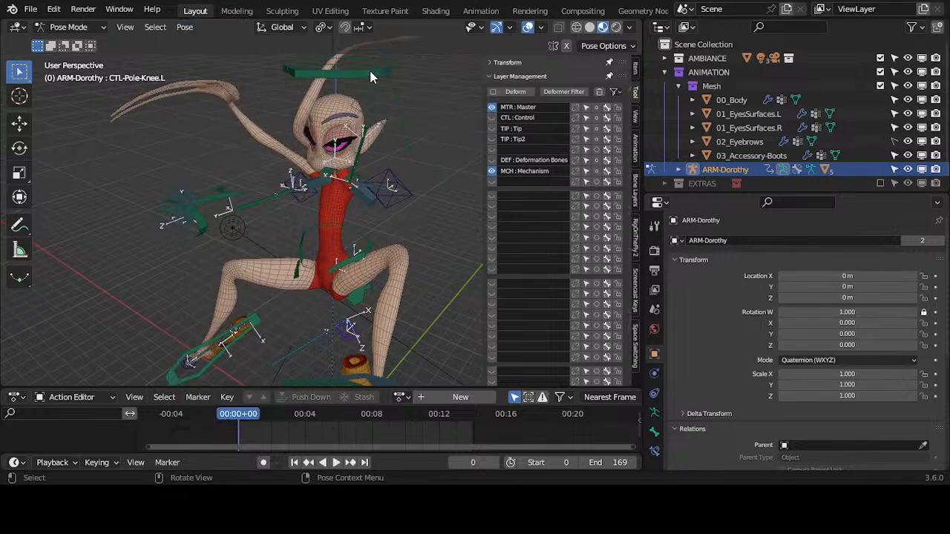
left_click(184, 27)
left_click(375, 192)
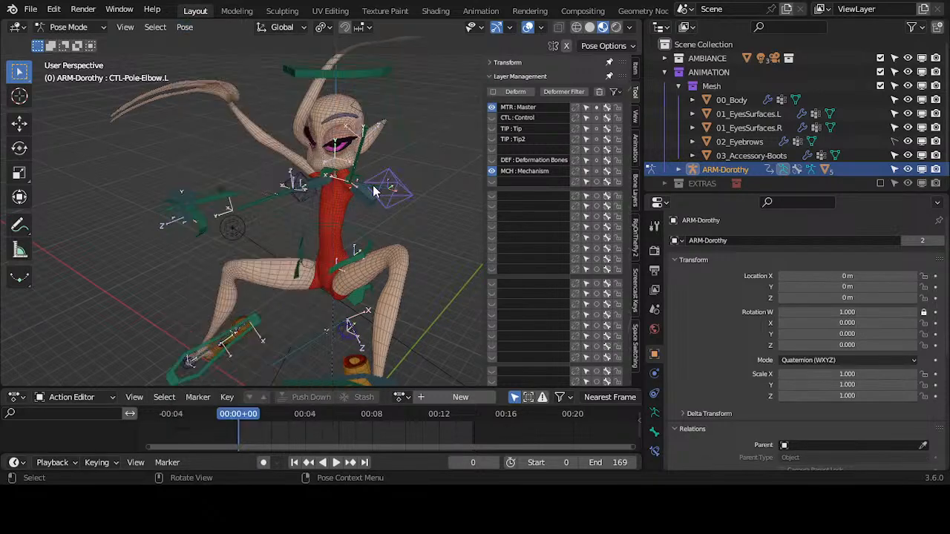
Try to apply the current pose as the rest pose for ARM-Dorothy and undo it.
left_click(185, 26)
mouse_move(208, 70)
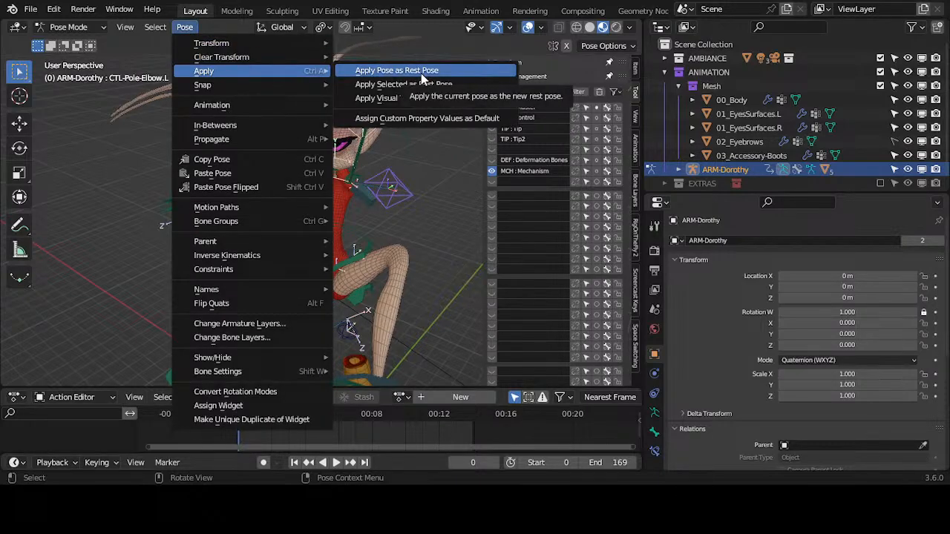
left_click(421, 73)
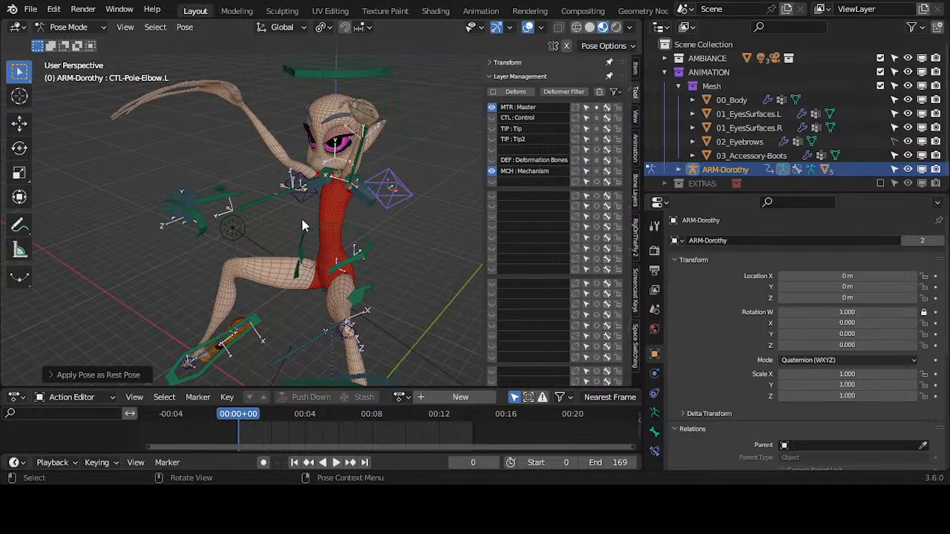
middle_click_drag(312, 222, 332, 226)
key("ctrl+z")
key("ctrl+z")
key("ctrl+z")
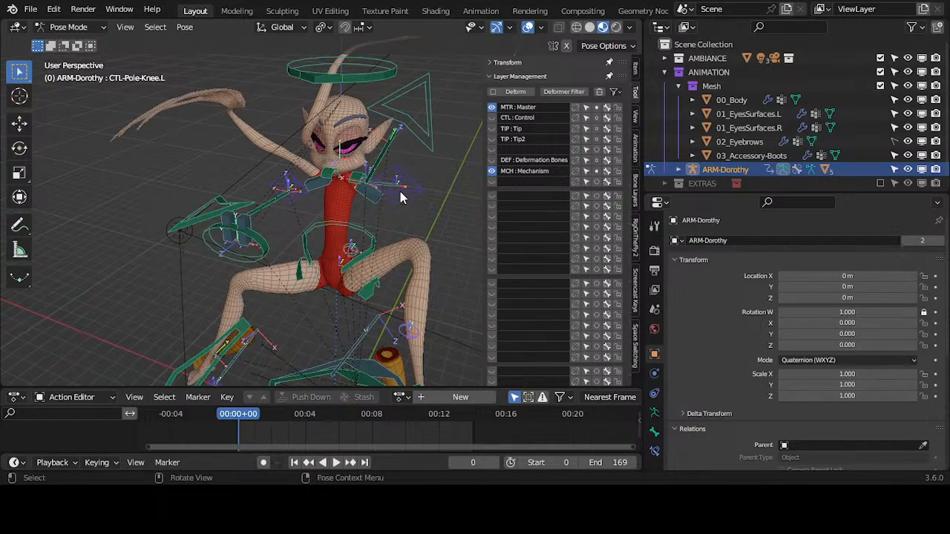
left_click(185, 27)
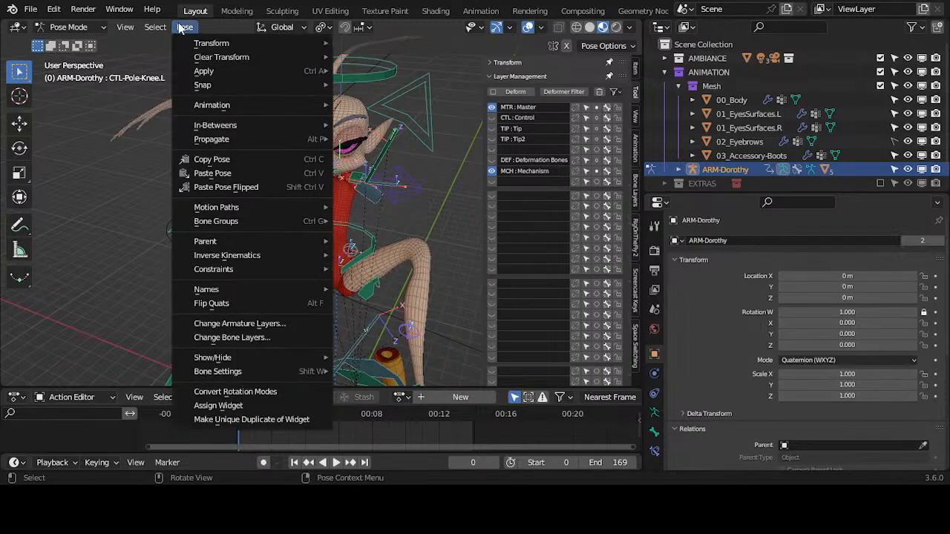
mouse_move(205, 73)
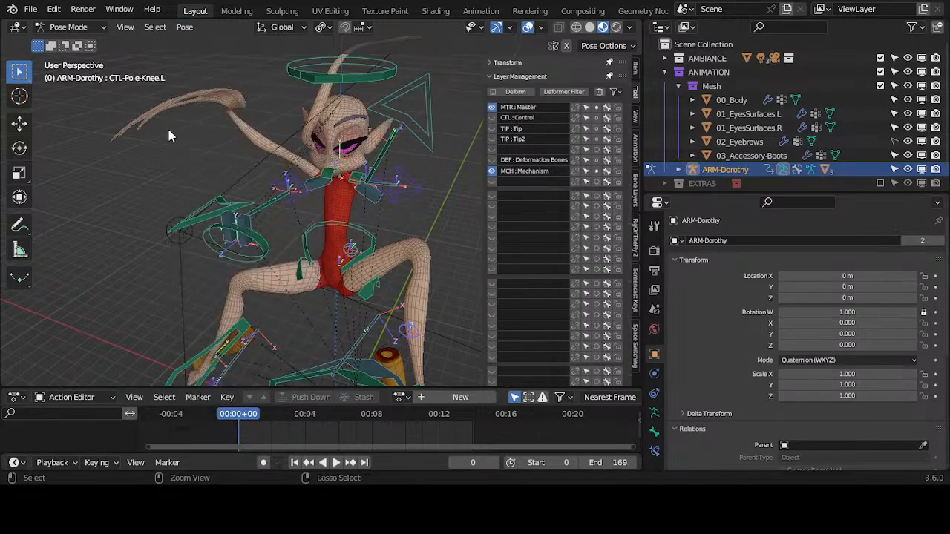
key("alt+a")
key("ctrl+z")
key("ctrl+z")
key("ctrl+Tab")
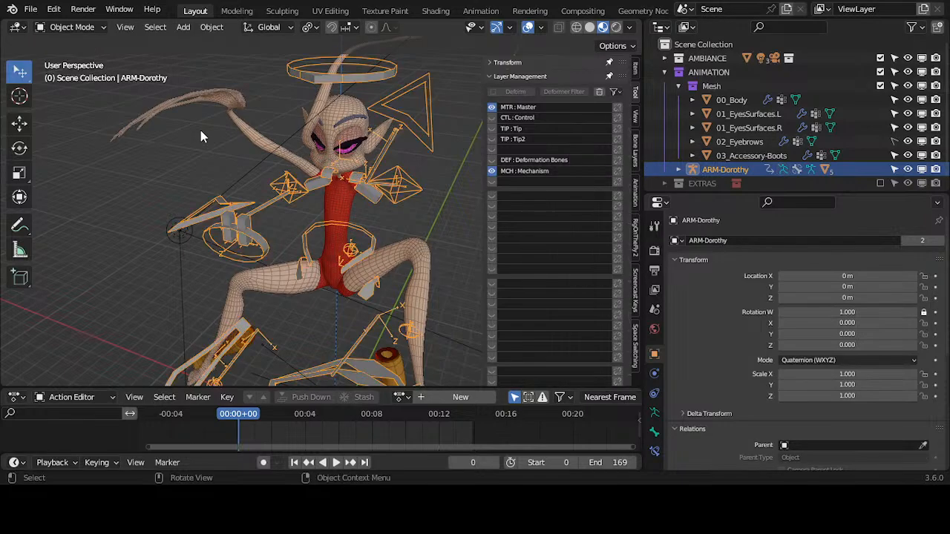
Put ARM-Dorothy in Pose Mode, apply its current pose as the rest pose, and return to Object Mode.
key("ctrl+Tab")
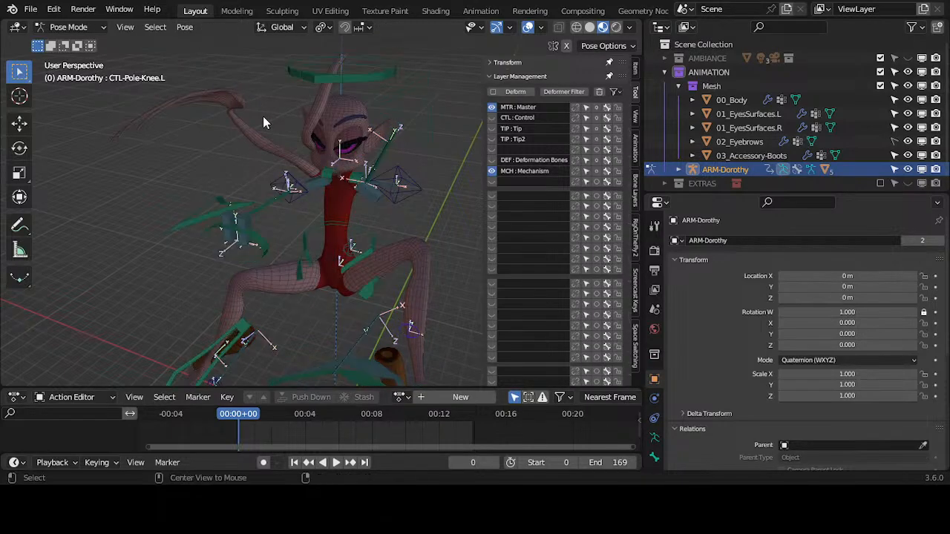
left_click(194, 28)
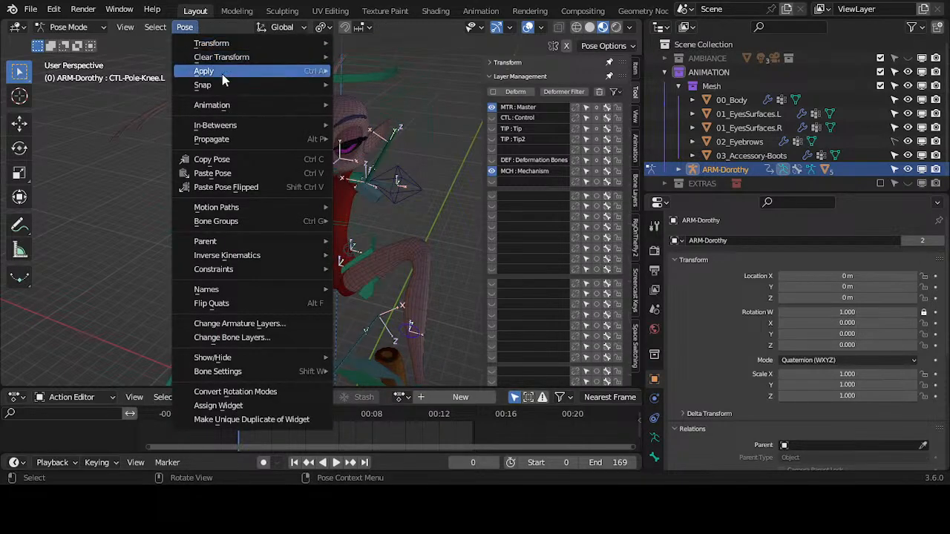
left_click(374, 69)
middle_click_drag(374, 184, 318, 181)
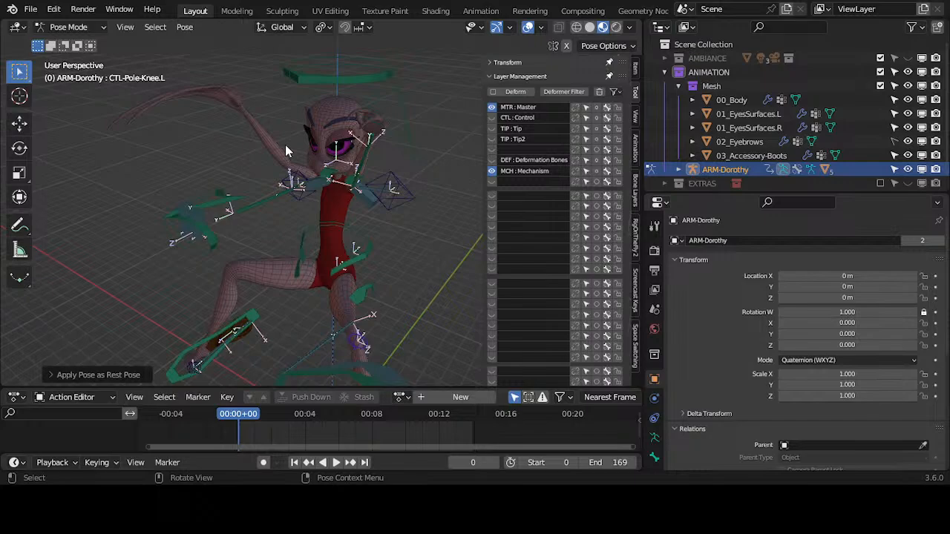
key("ctrl+Tab")
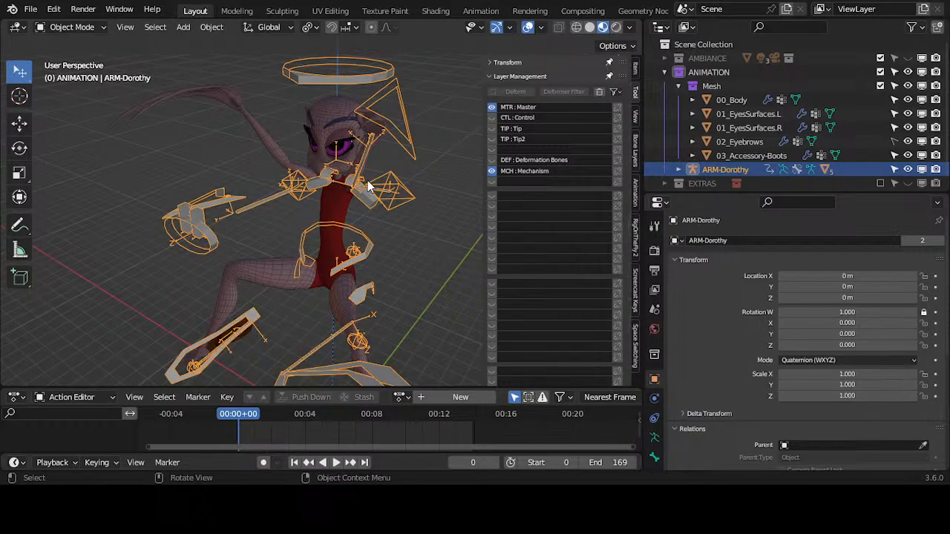
Undo the rest-pose application and the preceding Armature modifier changes on 00_Body.
mouse_move(329, 205)
middle_mouse_down()
mouse_move(383, 209)
mouse_move(341, 211)
middle_mouse_up()
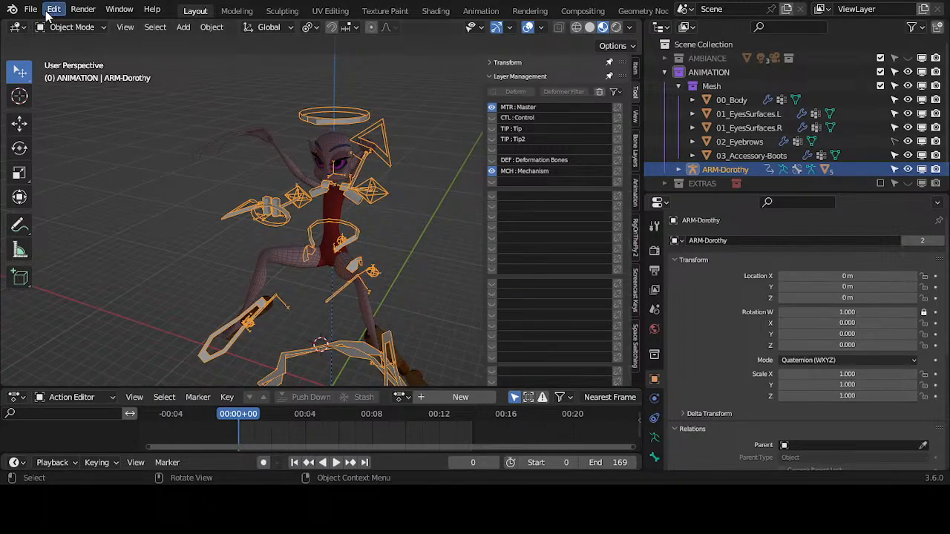
key("ctrl+Tab")
key("ctrl+Tab")
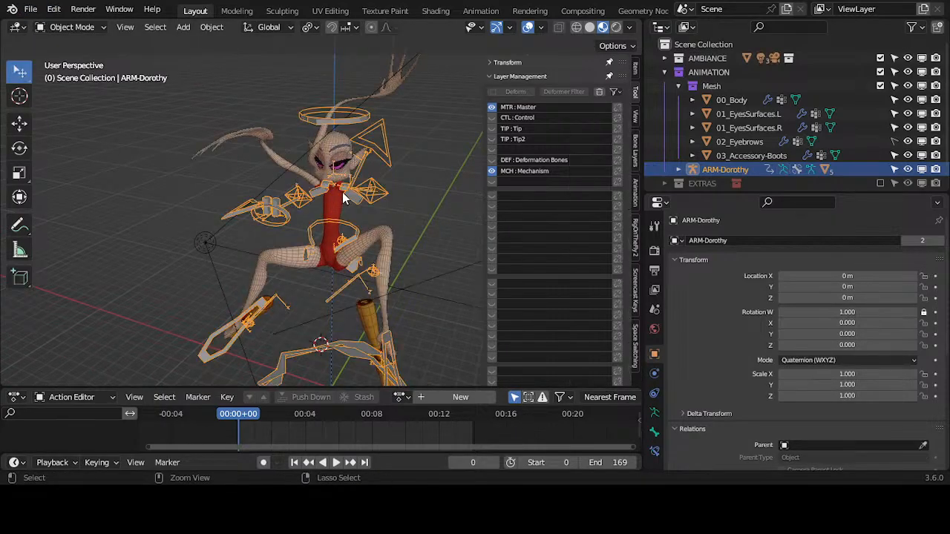
left_click(362, 204)
left_click(364, 138)
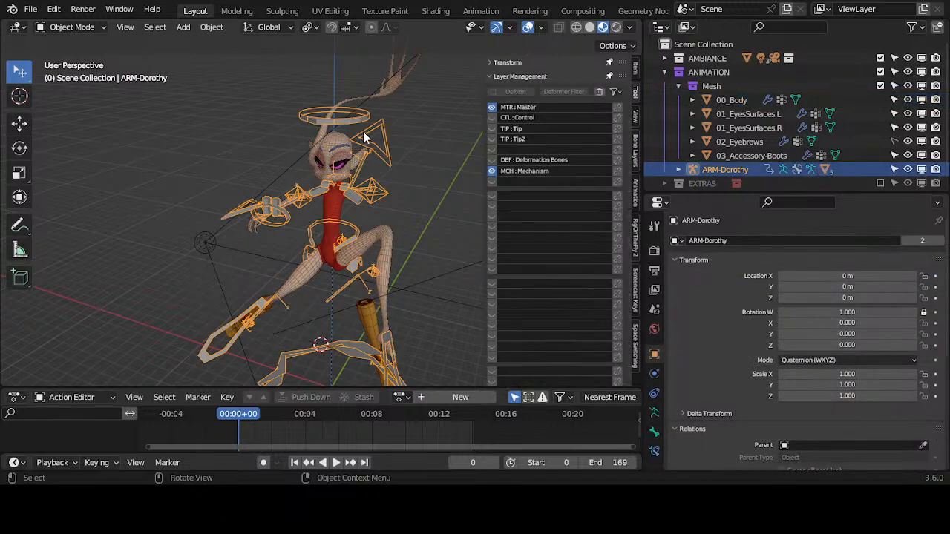
key("ctrl+z")
key("ctrl+z")
key("ctrl+z")
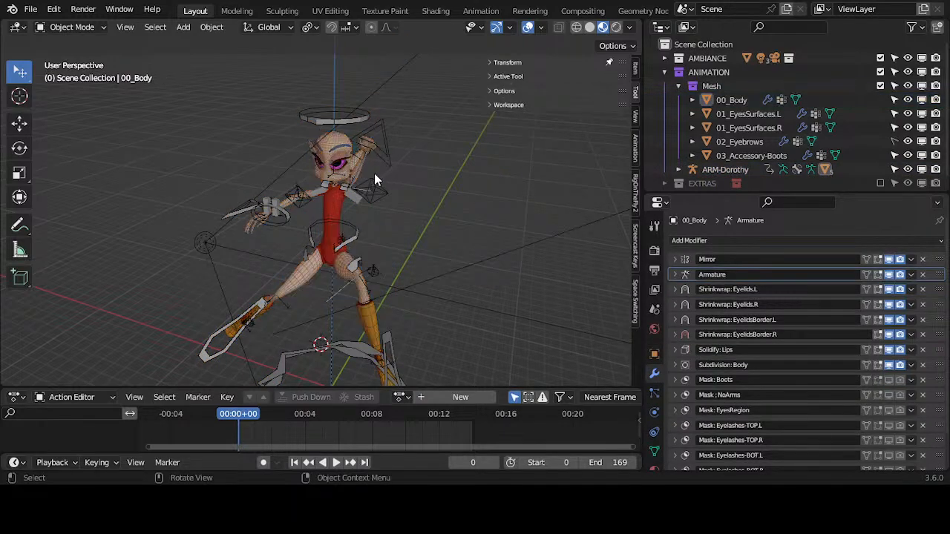
Select the ARM-Dorothy armature and put it in Pose Mode.
left_click(380, 156)
key("ctrl+Tab")
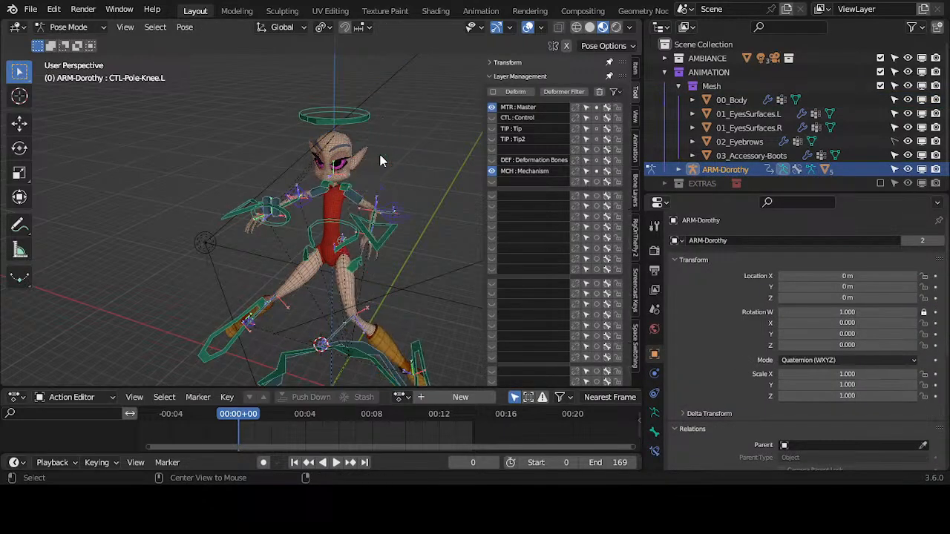
middle_click_drag(404, 217, 518, 202)
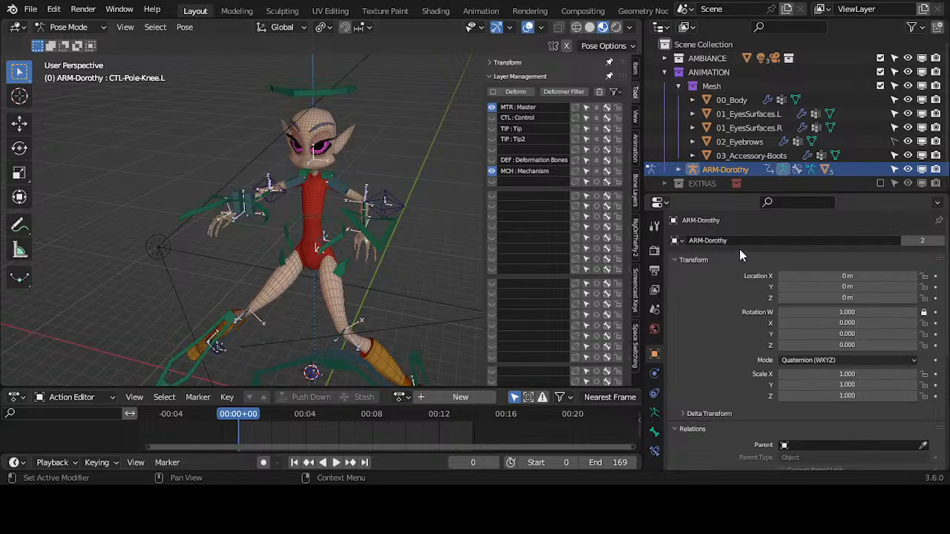
middle_click_drag(441, 208, 376, 266)
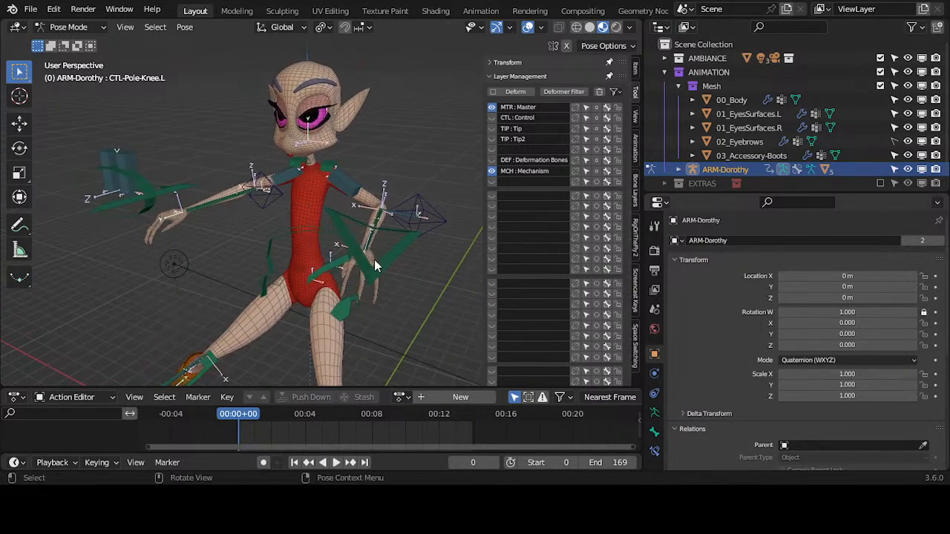
Select the MTR-Hand.L bone and enable X-Axis Mirror in the pose options.
left_click(376, 265)
left_click(487, 76)
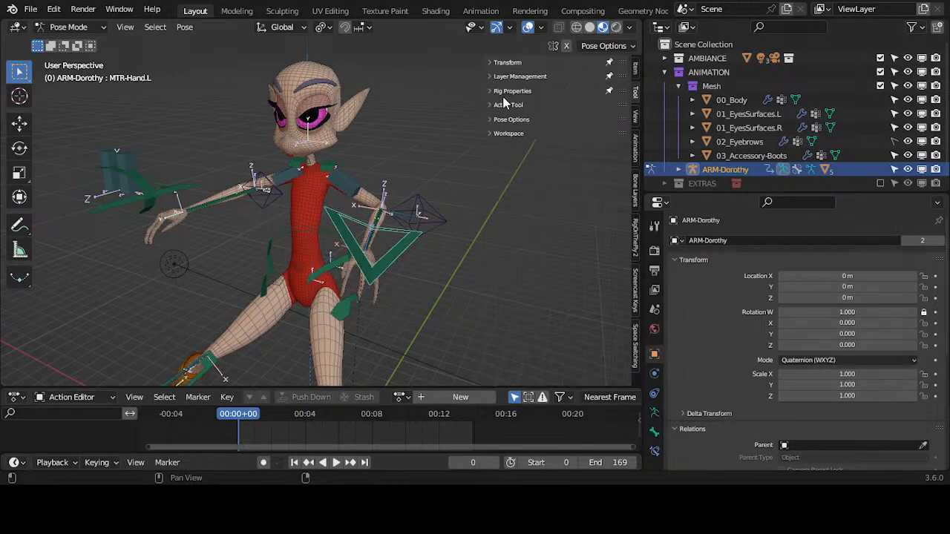
left_click(503, 104)
left_click(498, 105)
left_click(491, 120)
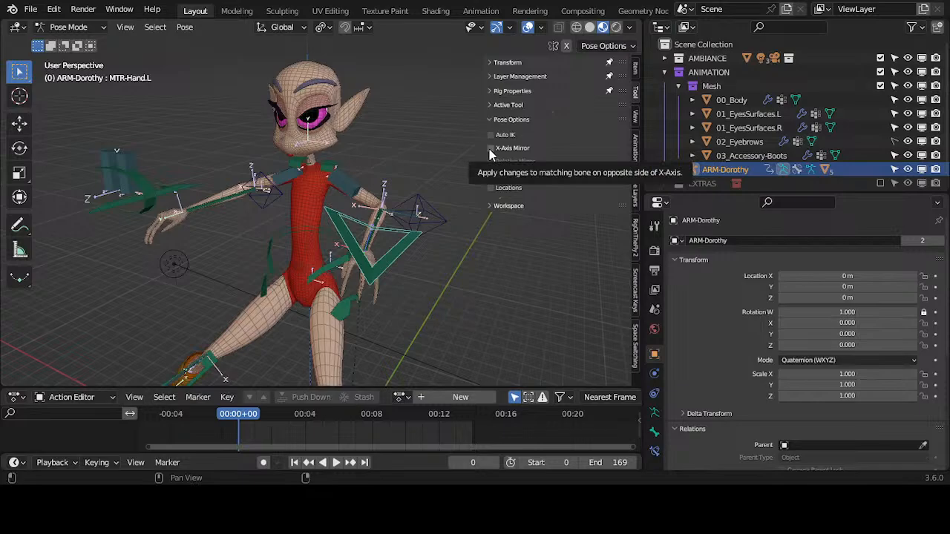
left_click(490, 150)
Raise MTR-Hand.L toward head height with mirroring, and move CTL-Pole-Elbow.L behind the body.
key("g")
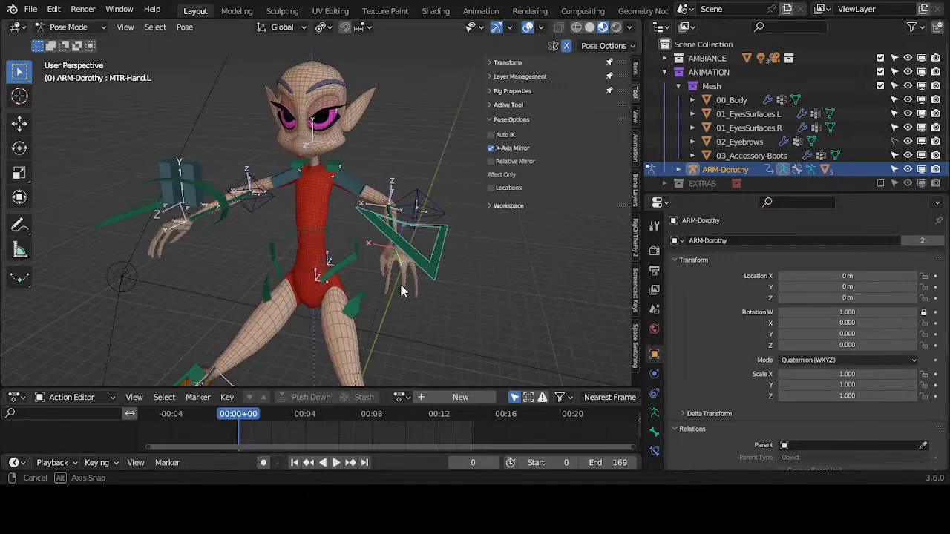
left_click(412, 125)
left_click(420, 225)
middle_click_drag(420, 225, 273, 236)
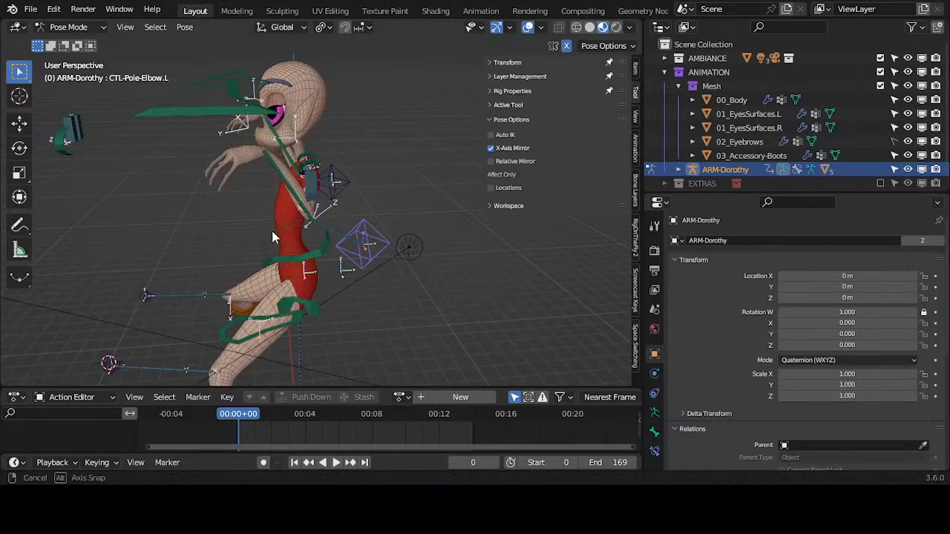
key("g")
left_click(411, 227)
Move MTR-Foot.L to several positions in front of and beside the body to pose both legs with mirroring.
middle_click_drag(338, 254, 351, 297)
left_click(351, 298)
key("g")
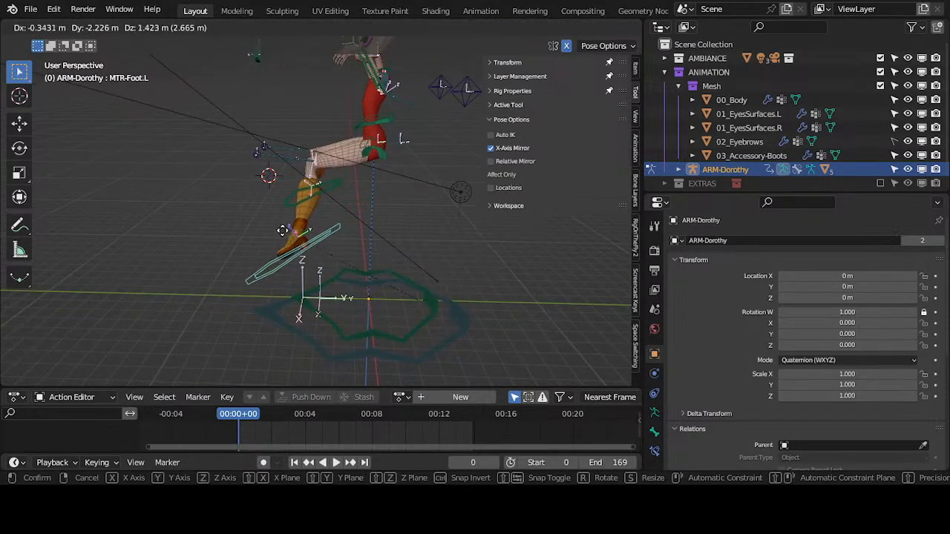
left_click(294, 228)
key("g")
left_click(371, 268)
middle_click_drag(371, 268, 448, 262)
key("g")
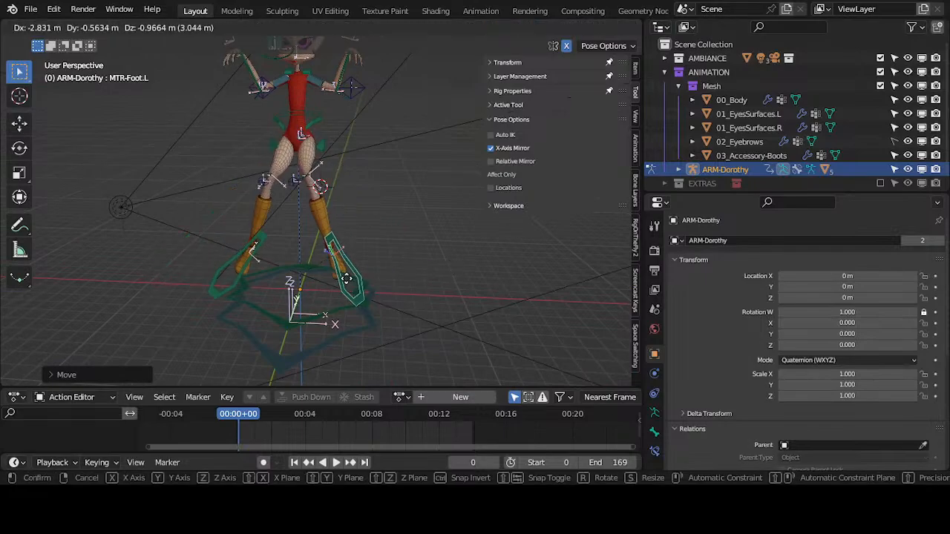
left_click(325, 271)
middle_click_drag(325, 271, 220, 266)
key("g")
left_click(367, 276)
middle_click_drag(366, 275, 195, 224)
Rotate MTR-Foot.L about the global X axis and reposition it so both legs extend down beneath the hips.
key("r")
key("x")
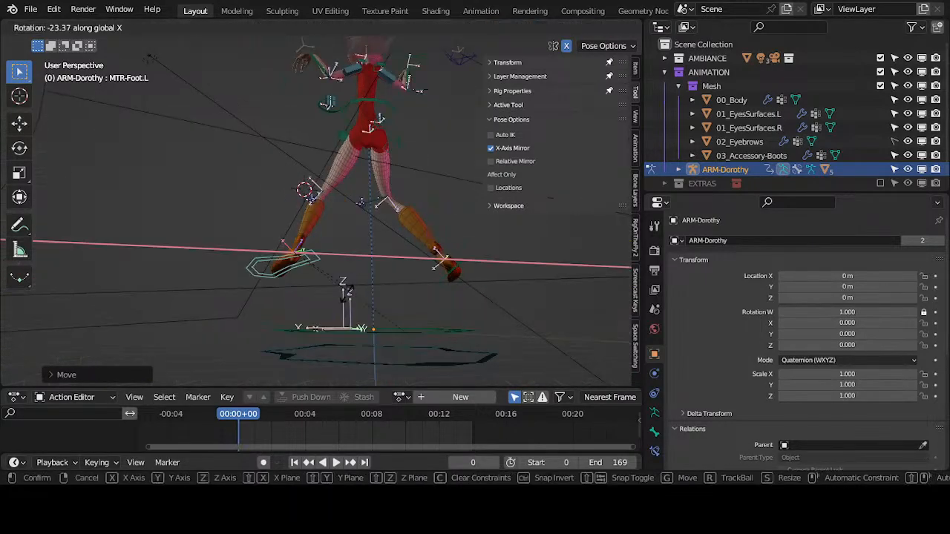
left_click(307, 299)
middle_click_drag(307, 300, 453, 337)
key("g")
left_click(350, 324)
middle_click_drag(350, 324, 426, 317)
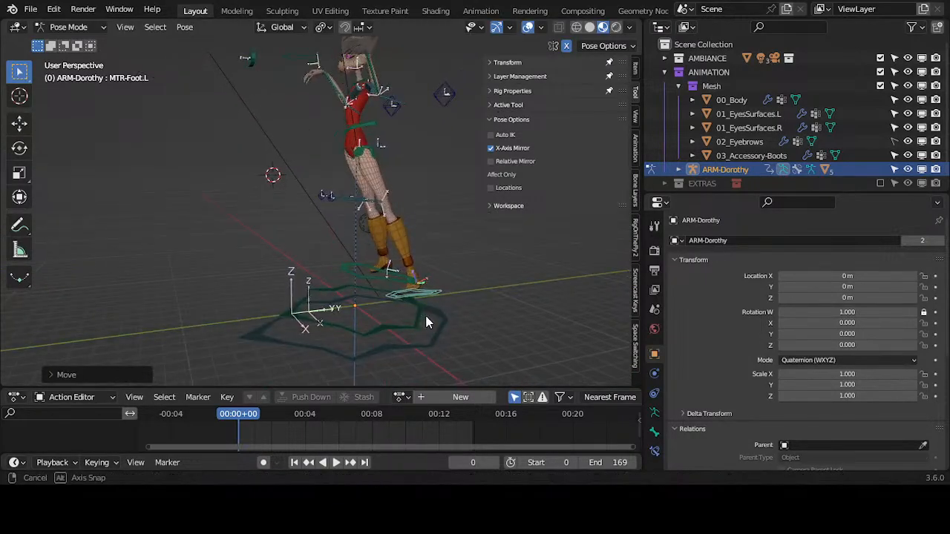
key("g")
left_click(340, 317)
middle_click_drag(361, 318, 295, 189)
key("g")
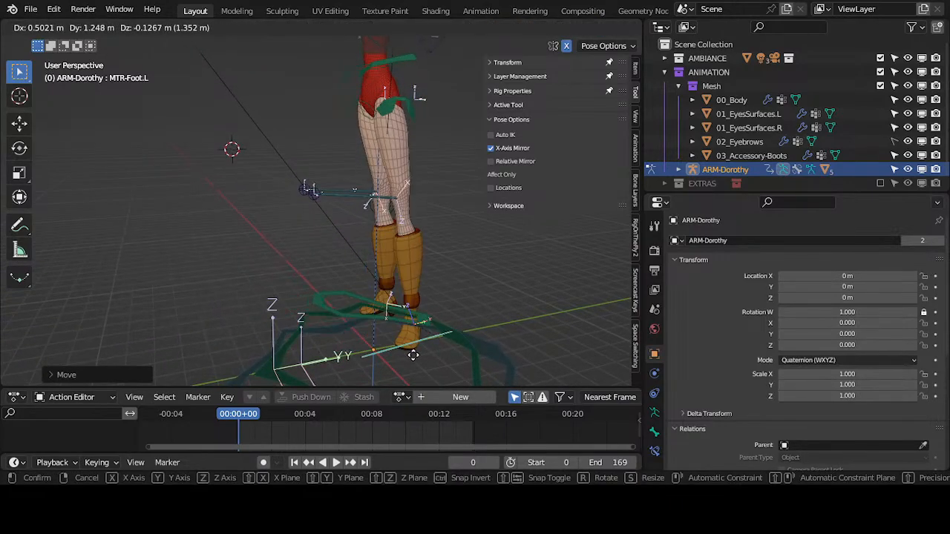
left_click(423, 309)
middle_click_drag(423, 309, 333, 279)
Tilt MTR-Foot.L about the global X axis and move it up behind the body.
scroll(334, 279, "down", 3)
key("r")
key("x")
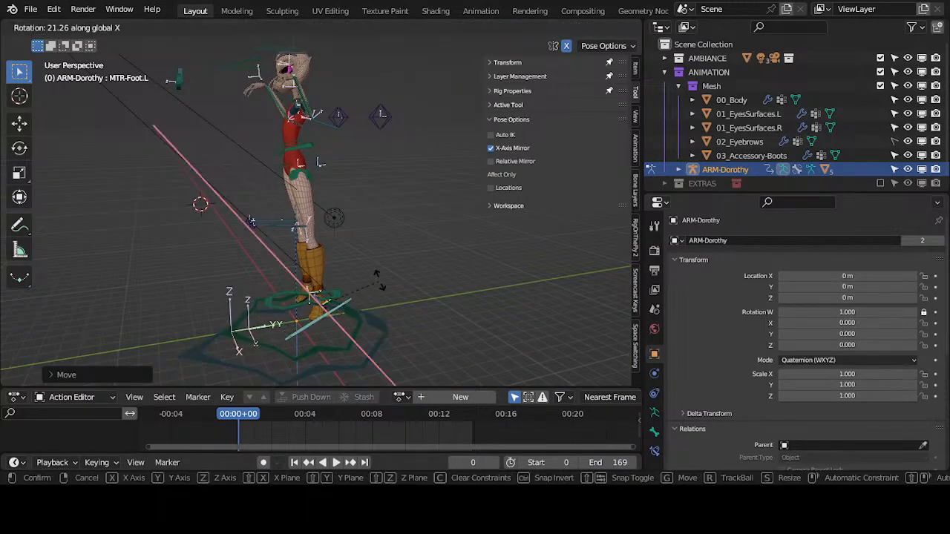
left_click(338, 312)
key("g")
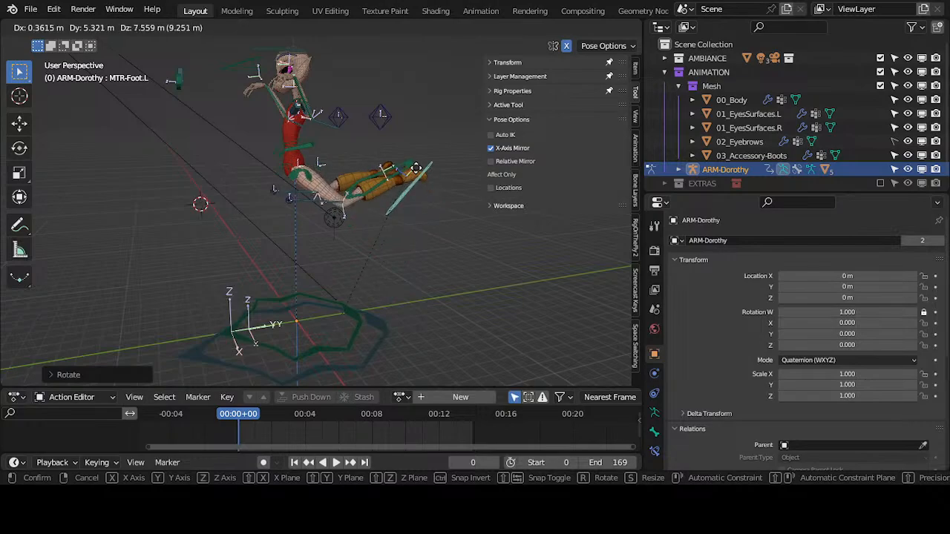
left_click(413, 160)
key("g")
left_click(413, 228)
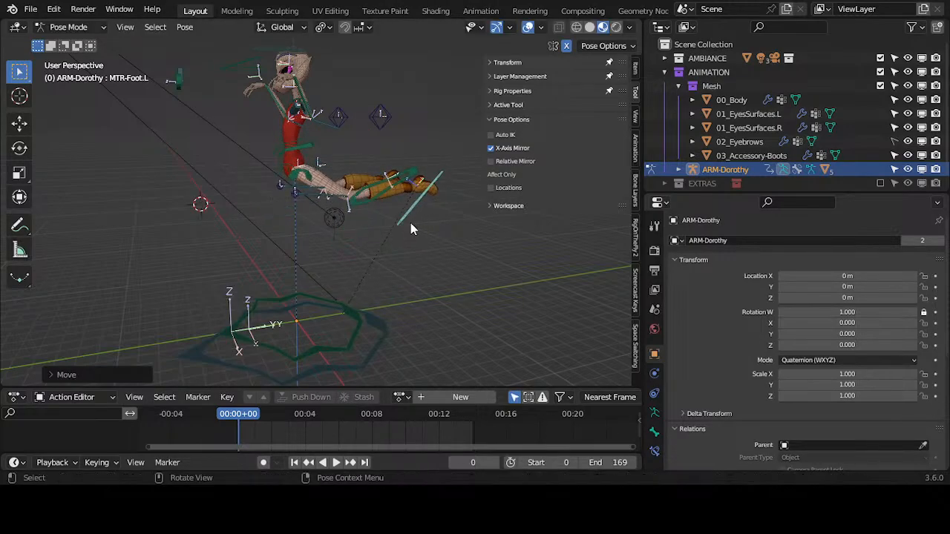
Move the CTL-Pole-Knee.L control well down below the hips.
middle_click_drag(204, 113, 330, 136)
middle_click_drag(324, 171, 304, 191)
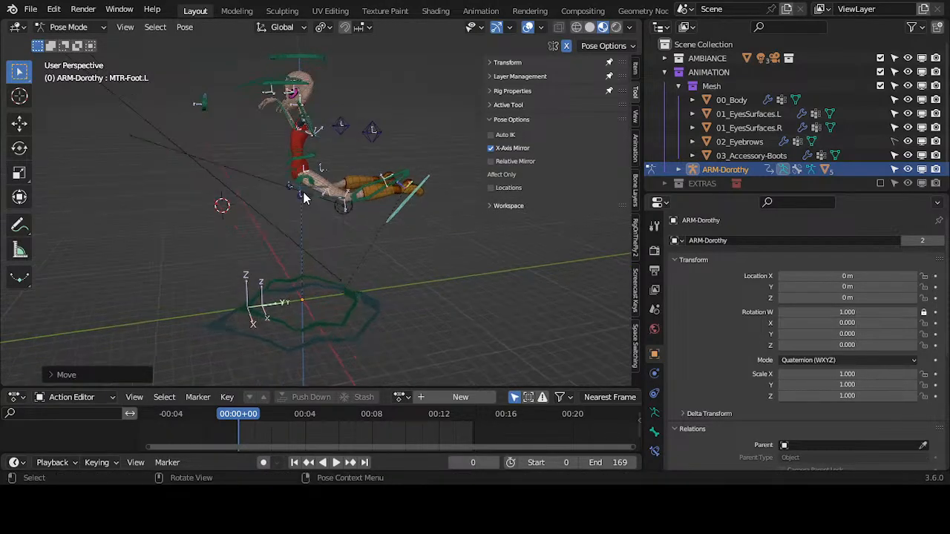
left_click(302, 192)
key("g")
left_click(302, 246)
middle_click_drag(302, 247, 284, 254)
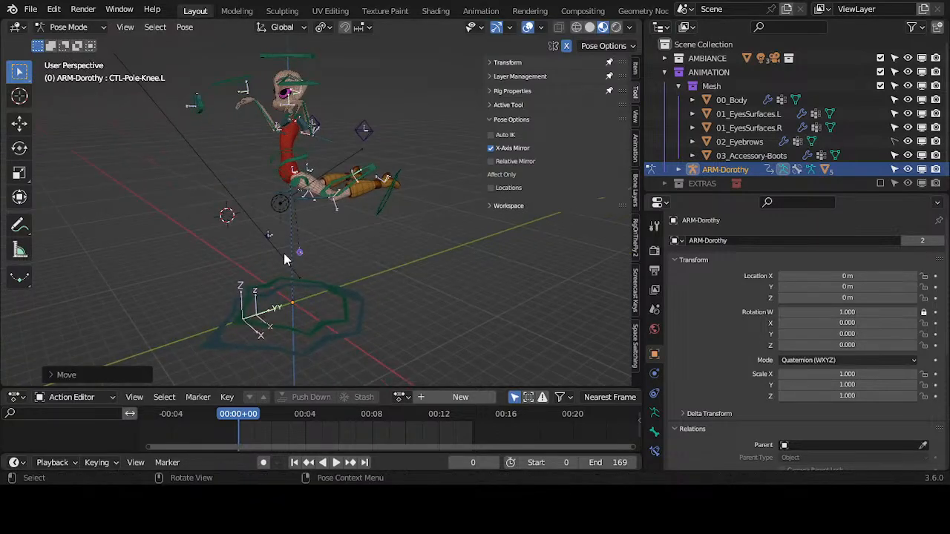
key("g")
left_click(288, 286)
Select MTR-Foot.L, rotate it about the global X axis and raise it higher behind the body.
left_click(362, 199)
middle_click_drag(352, 200, 385, 184)
scroll(402, 220, "up", 3)
middle_click_drag(402, 225, 324, 270, "shift")
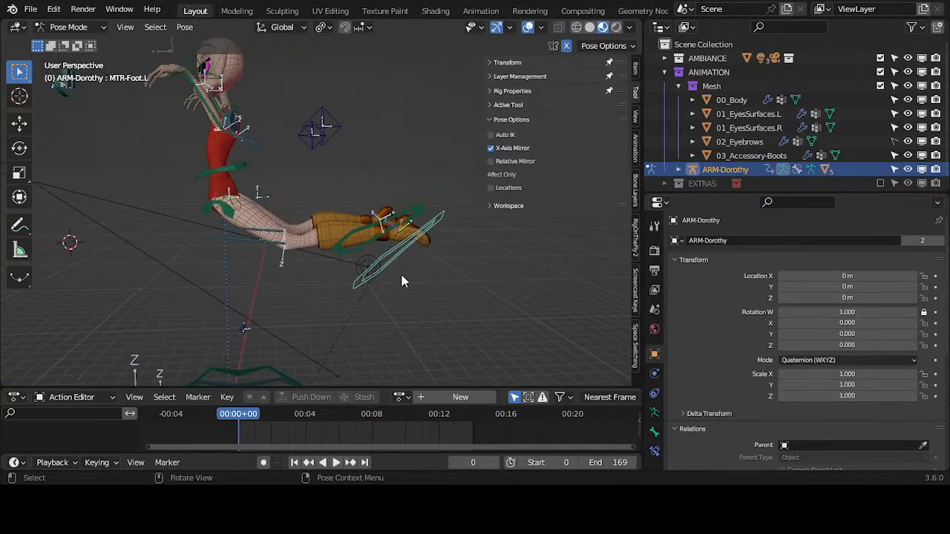
key("r")
key("x")
left_click(431, 217)
key("g")
left_click(399, 108)
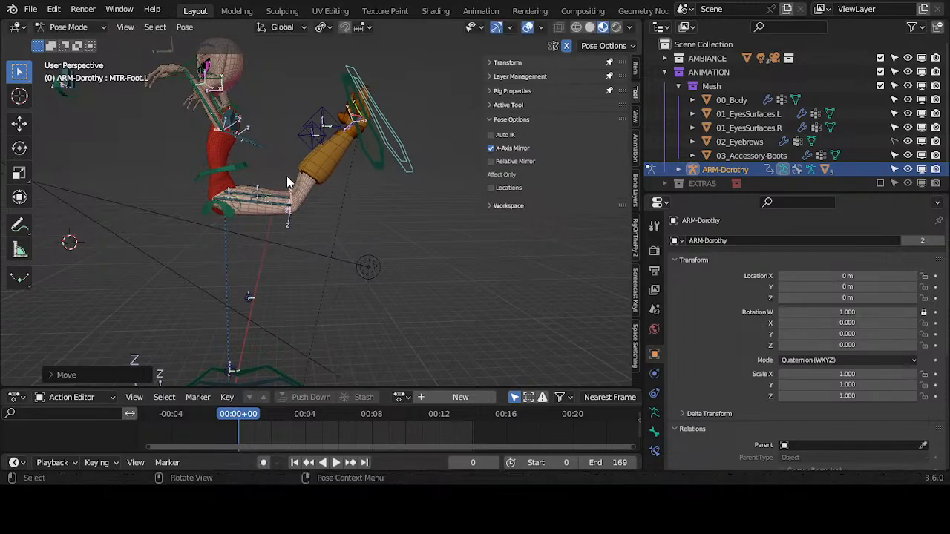
Lower MTR-Foot.L so the thighs point down and the shins fold back behind the body.
middle_click_drag(286, 176, 285, 228)
scroll(284, 228, "up", 5)
middle_click_drag(165, 219, 397, 206)
key("g")
left_click(391, 293)
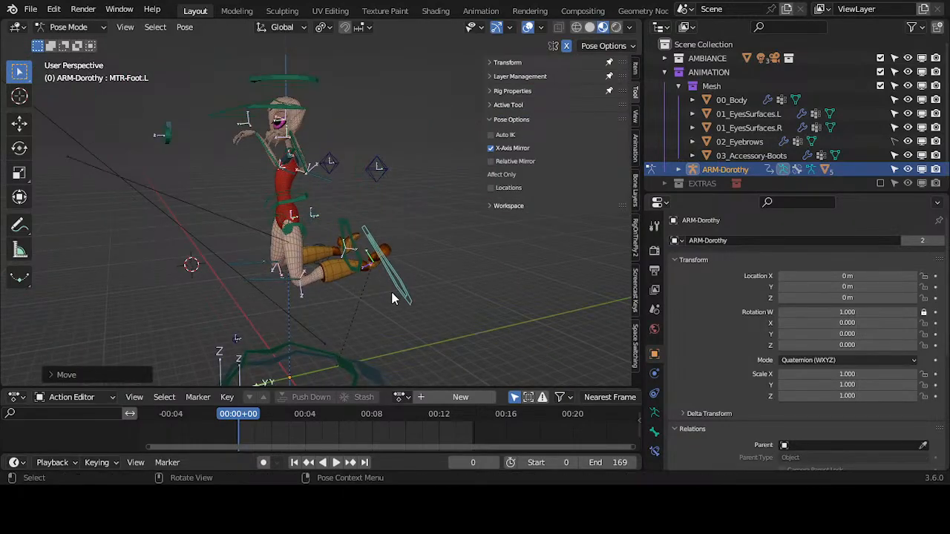
Select all pose bones and clear their rotation and location.
key("a")
key("alt+r")
key("alt+g")
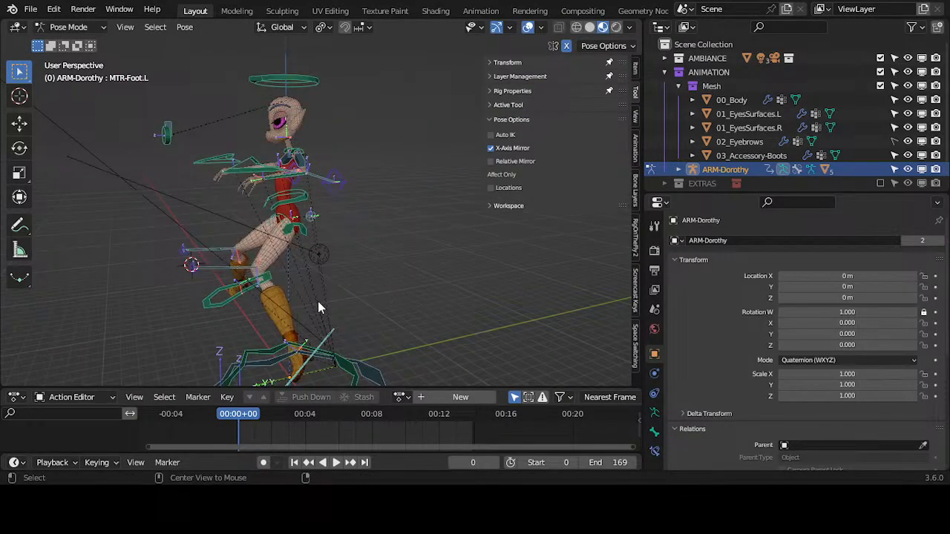
Examine the cleared pose from several angles, focusing on the legs, knees and pole controls.
middle_click_drag(318, 301, 265, 238)
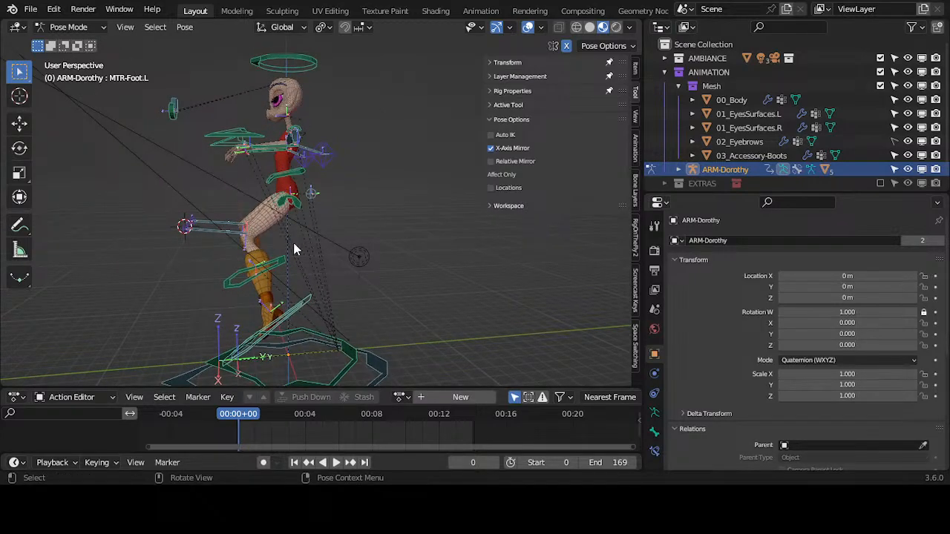
middle_click_drag(248, 270, 406, 290)
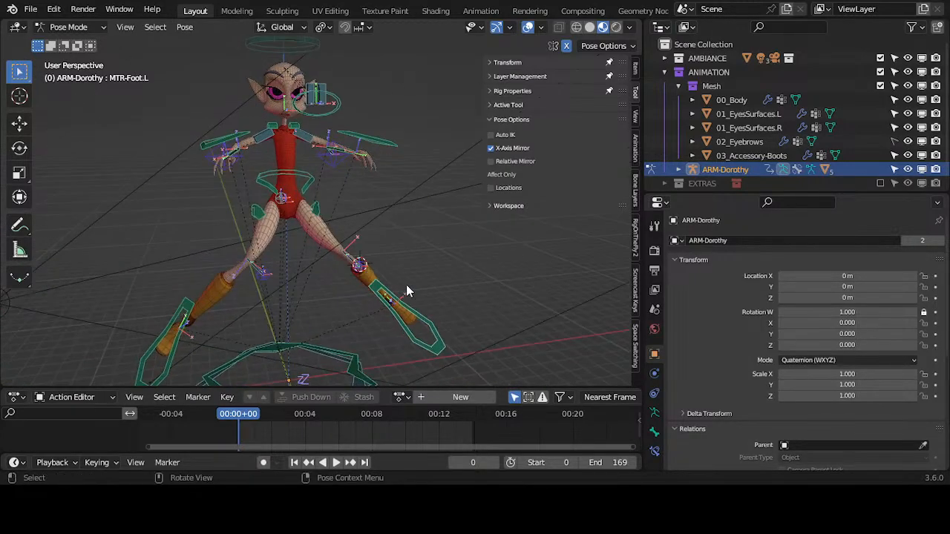
mouse_move(302, 234)
middle_mouse_down()
mouse_move(314, 220)
mouse_move(293, 225)
middle_mouse_up()
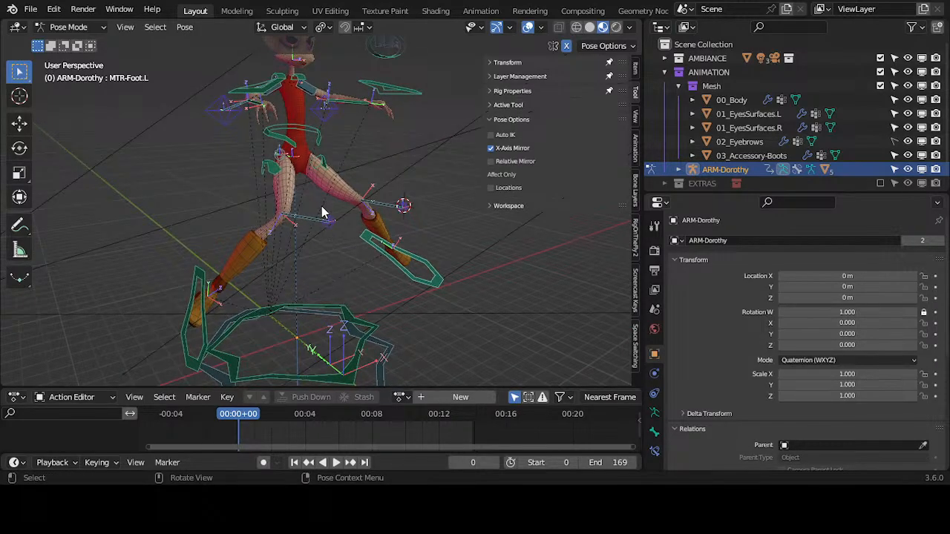
middle_click_drag(321, 268, 368, 236)
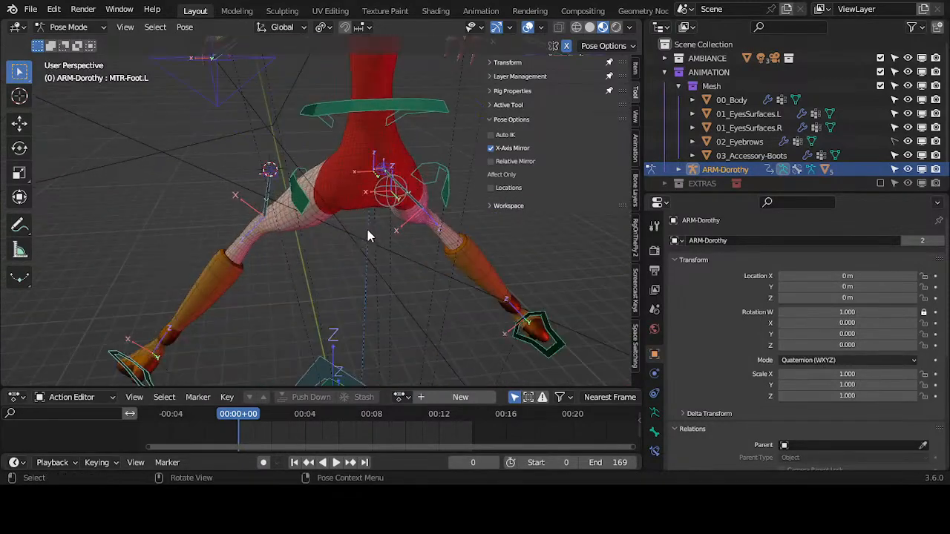
middle_click_drag(331, 190, 393, 179)
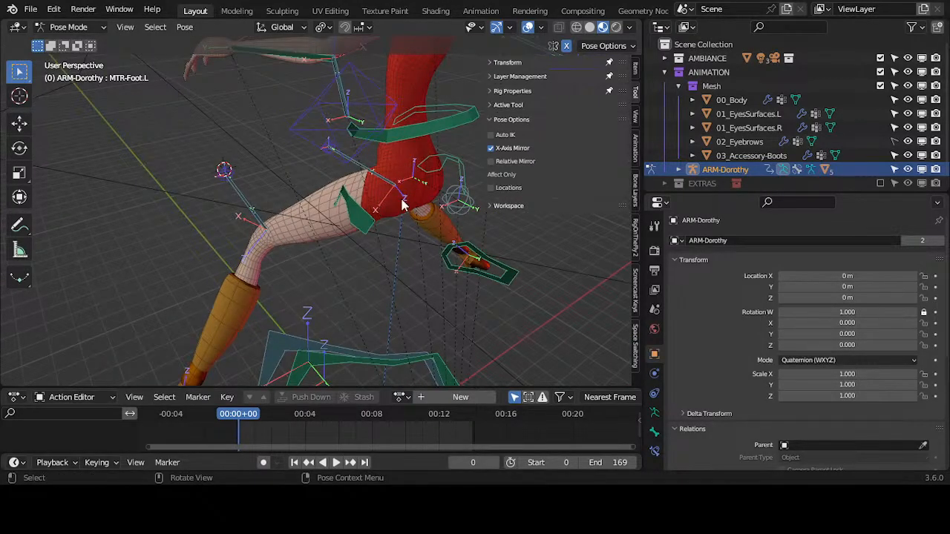
middle_click_drag(323, 238, 405, 147)
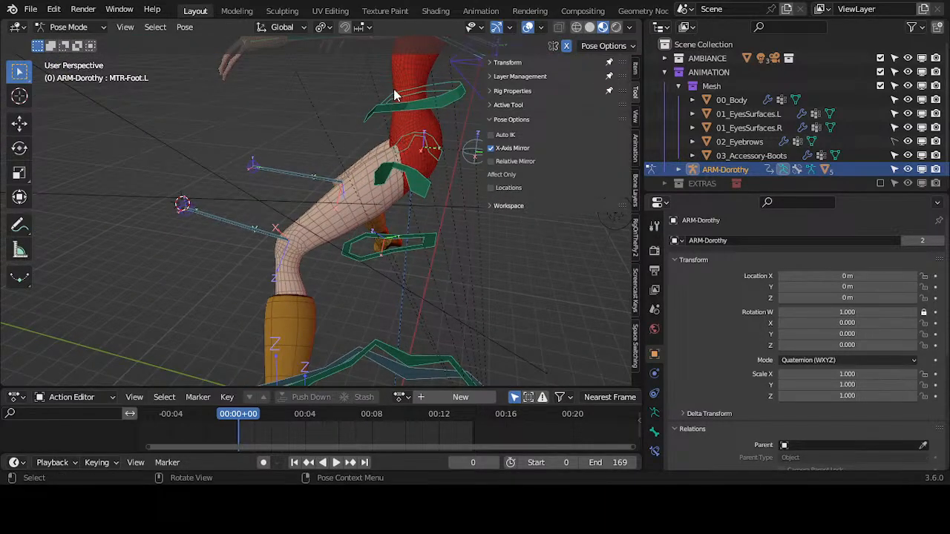
Raise MTR-Foot.L with mirroring, and move CTL-Pole-Knee.R outward so the knees spread apart.
middle_click_drag(386, 95, 304, 319)
key("g")
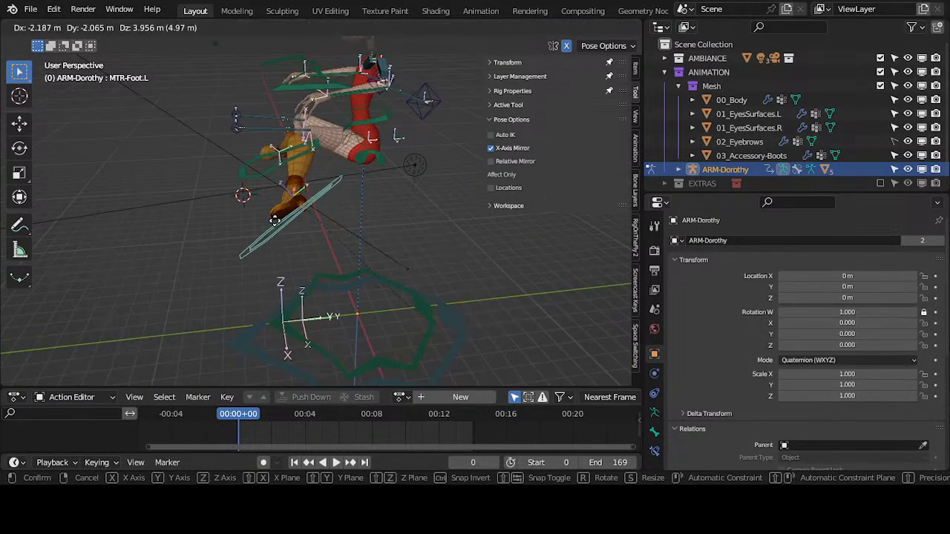
left_click(271, 271)
left_click(223, 135)
middle_click_drag(223, 135, 332, 186)
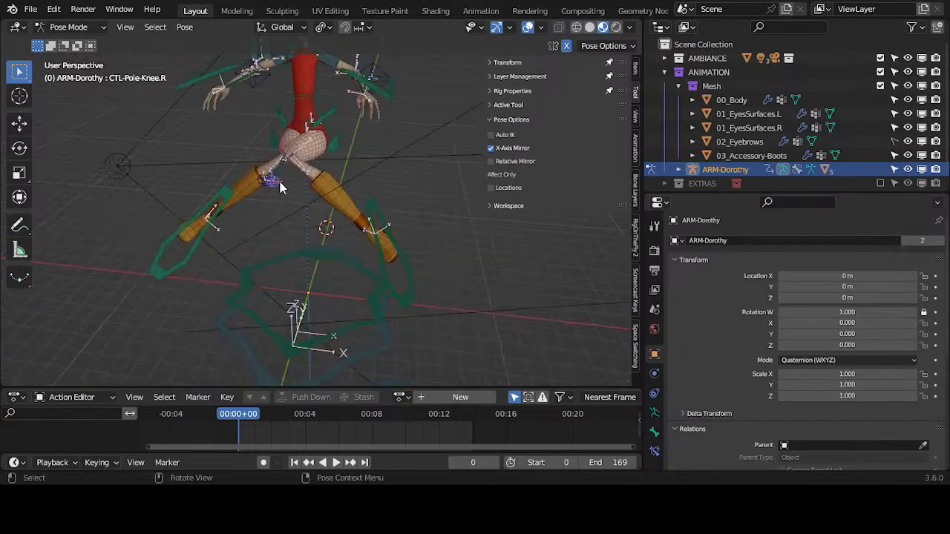
key("g")
left_click(418, 255)
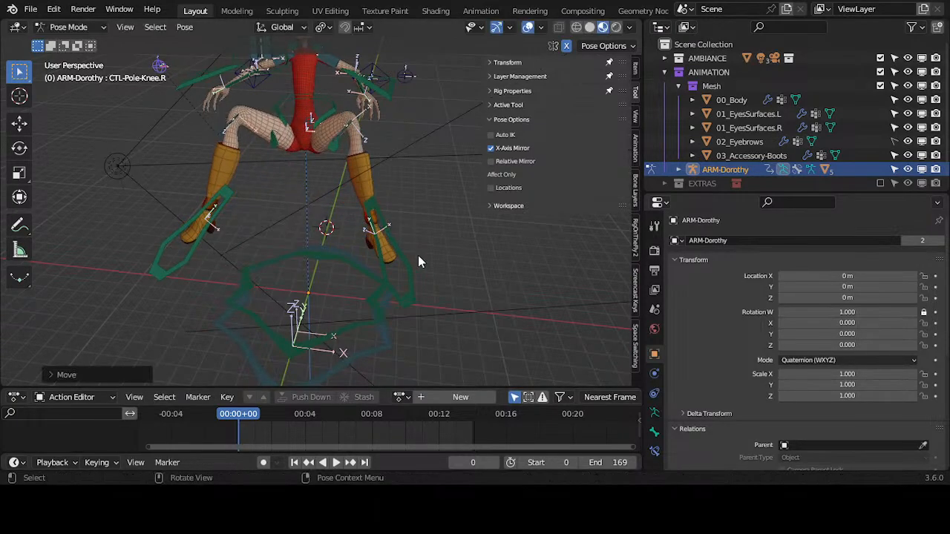
Move MTR-Foot.L inward with mirroring to bring both feet closer together.
left_click(415, 243)
key("g")
left_click(369, 223)
middle_click_drag(383, 86, 386, 141, "shift")
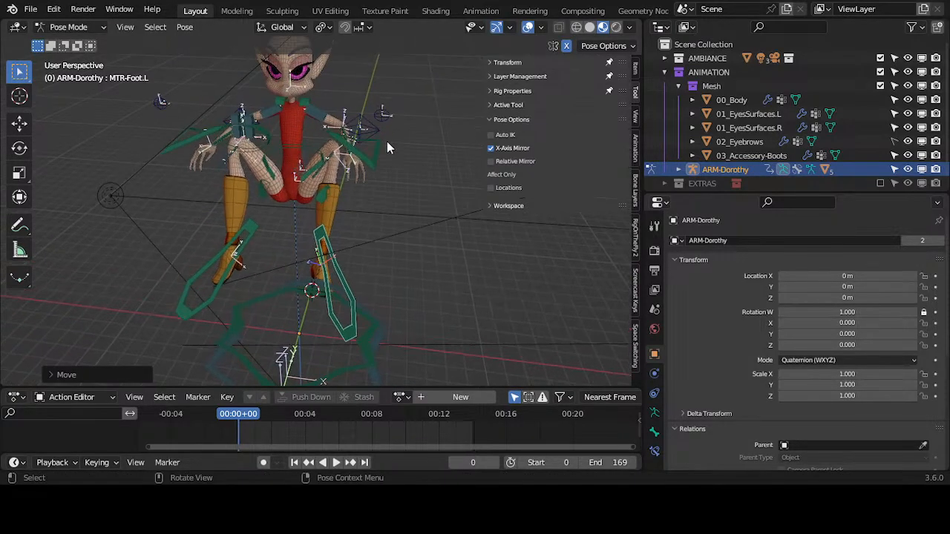
Lower the CTL-Pole-Knee.L control and move it slightly inward with mirroring.
left_click(388, 125)
key("g")
left_click(370, 166)
Lower MTR-Foot.L with mirroring to extend the bent legs, and adjust its placement in side view.
scroll(353, 197, "up", 6)
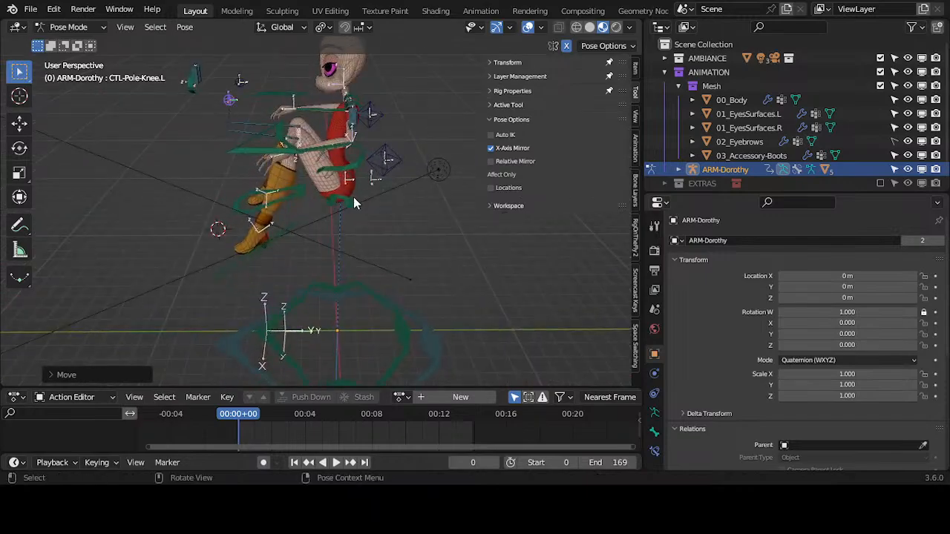
scroll(355, 204, "down", 3)
middle_click_drag(355, 204, 221, 256)
scroll(222, 276, "down", 1)
left_click(224, 278)
key("g")
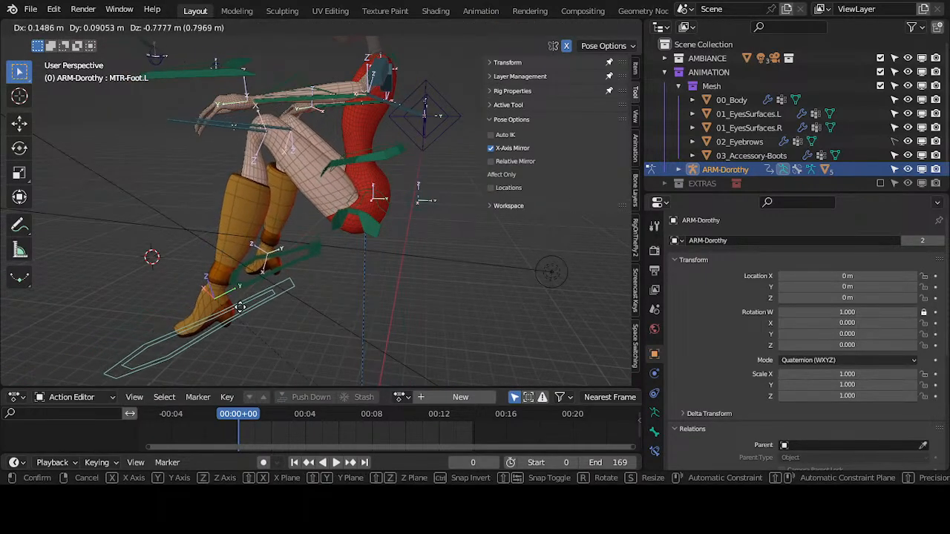
left_click(238, 322)
scroll(350, 282, "up", 3)
key("g")
left_click(356, 164)
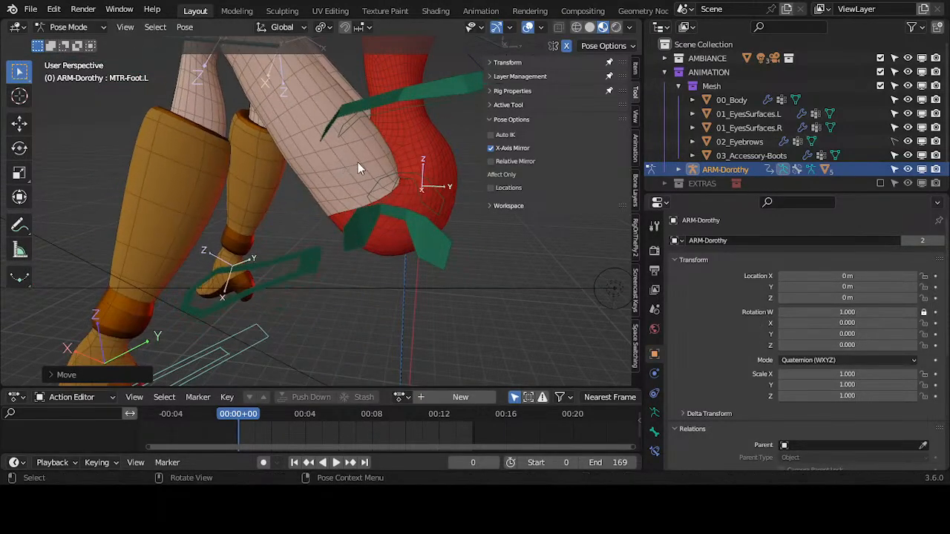
Move MTR-Foot.L up toward the body and back down with mirroring to test the knee bend.
middle_click_drag(358, 163, 312, 191)
scroll(311, 188, "down", 4)
key("g")
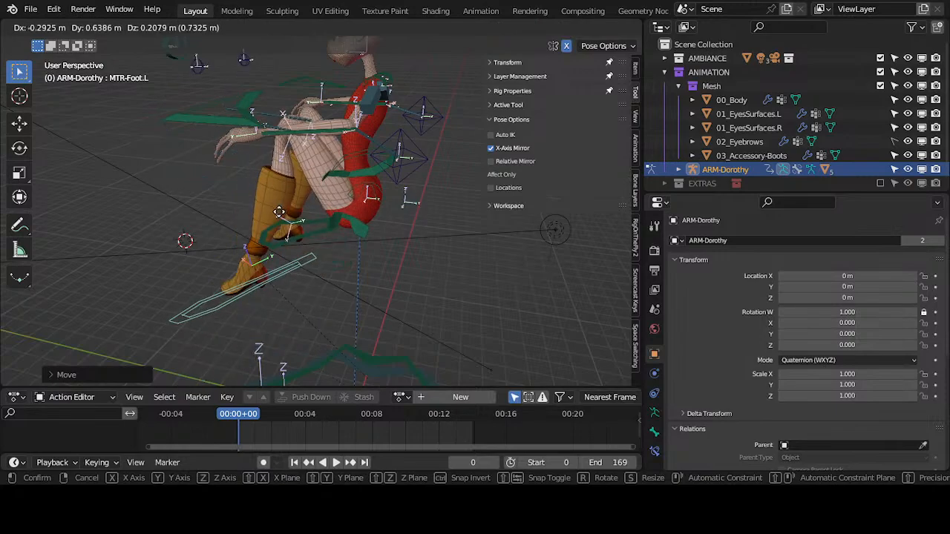
left_click(284, 234)
key("g")
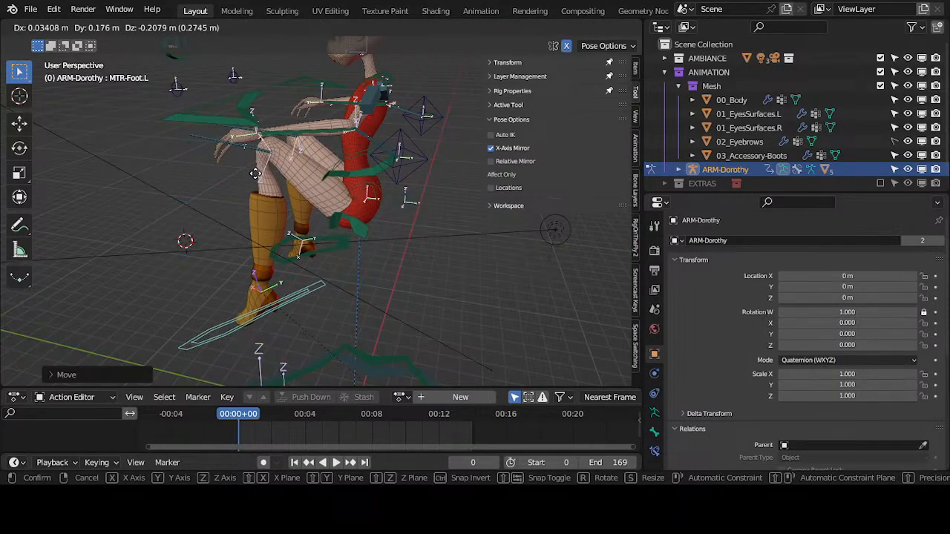
left_click(254, 171)
Lower the CTL-Pole-Knee.L control slightly with mirroring.
left_click(178, 88)
key("g")
left_click(190, 106)
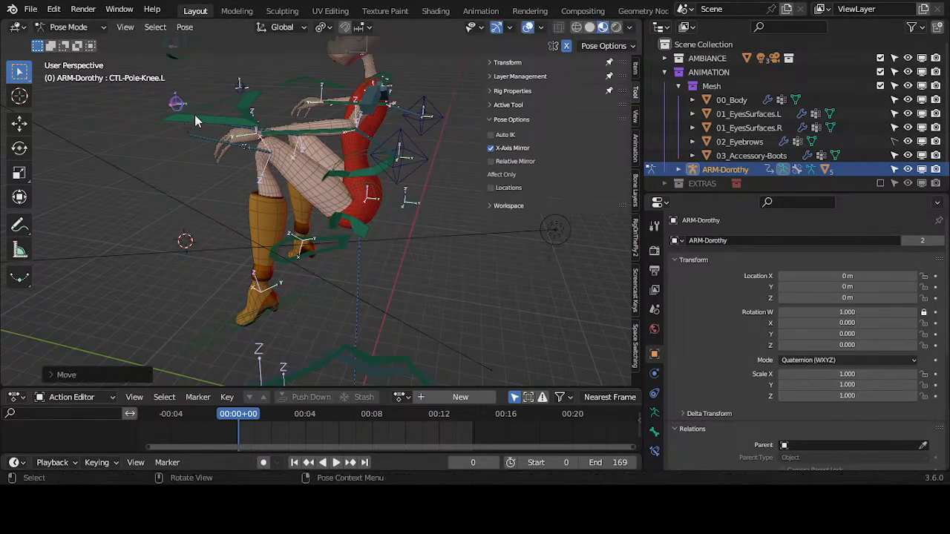
Select all pose bones and clear their location.
key("a")
key("alt+g")
Raise MTR-Foot.L with mirroring and place both feet wide apart in front of the body.
middle_click_drag(280, 245, 342, 315)
left_click(340, 319)
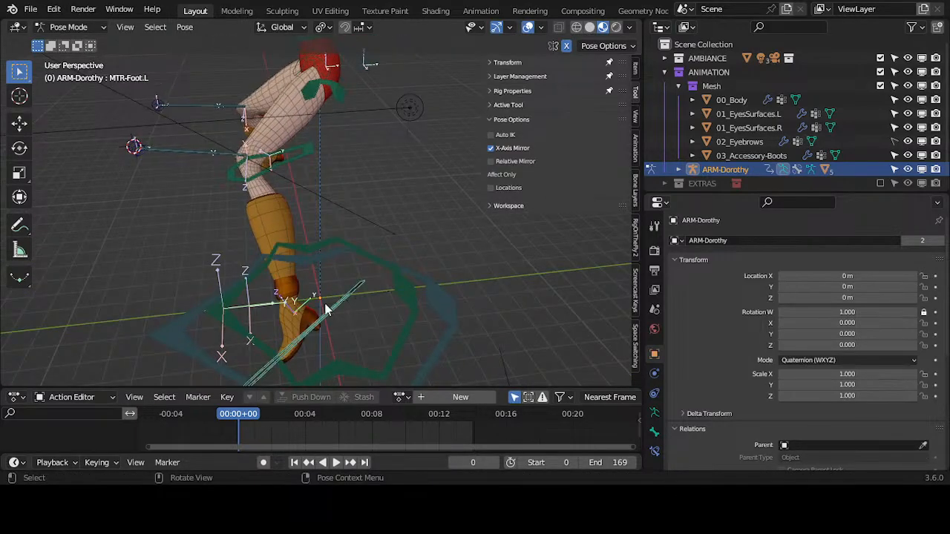
key("g")
middle_click_drag(268, 198, 296, 193)
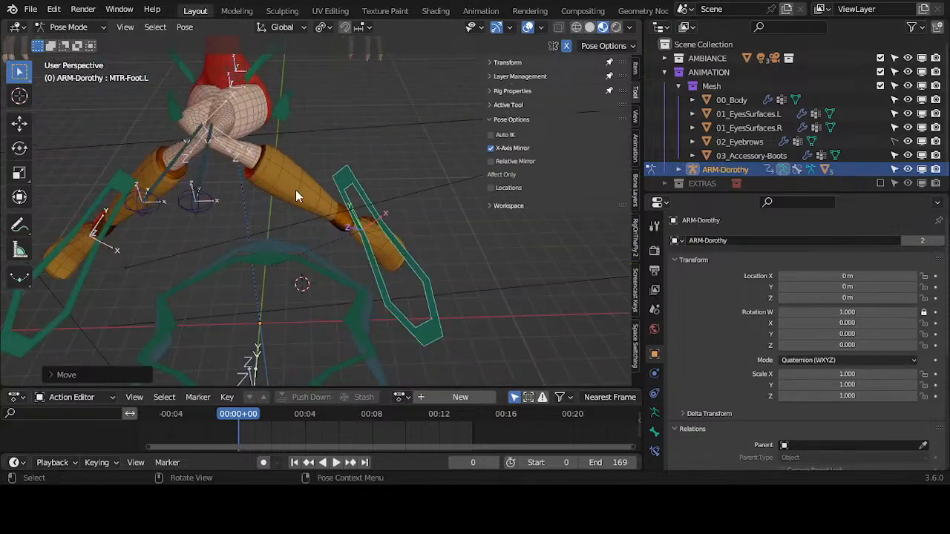
key("g")
left_click(299, 256)
Move CTL-Pole-Knee.R outward with mirroring, and pull CTL-Pole-Knee.L back inward to reposition the knees.
left_click(197, 184)
key("g")
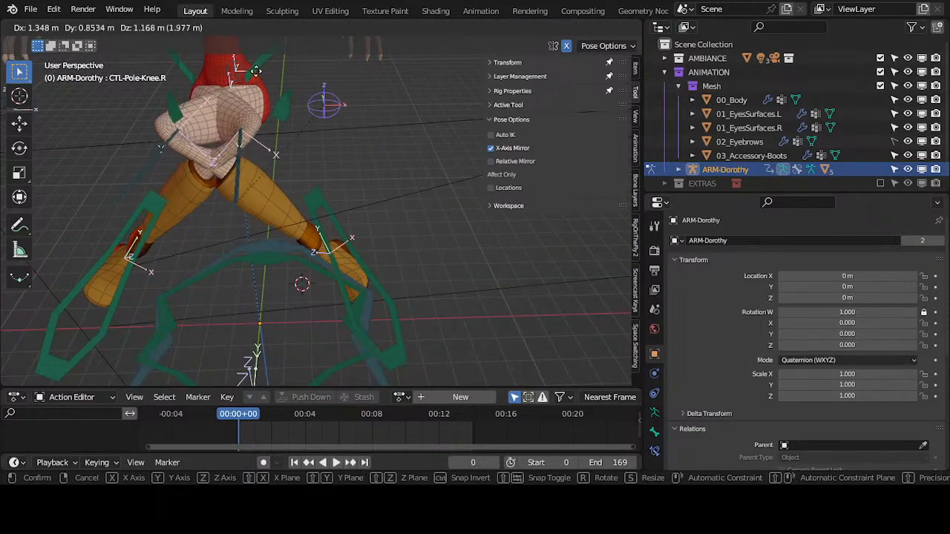
left_click(67, 105)
middle_click_drag(371, 177, 328, 165)
left_click(315, 247)
key("g")
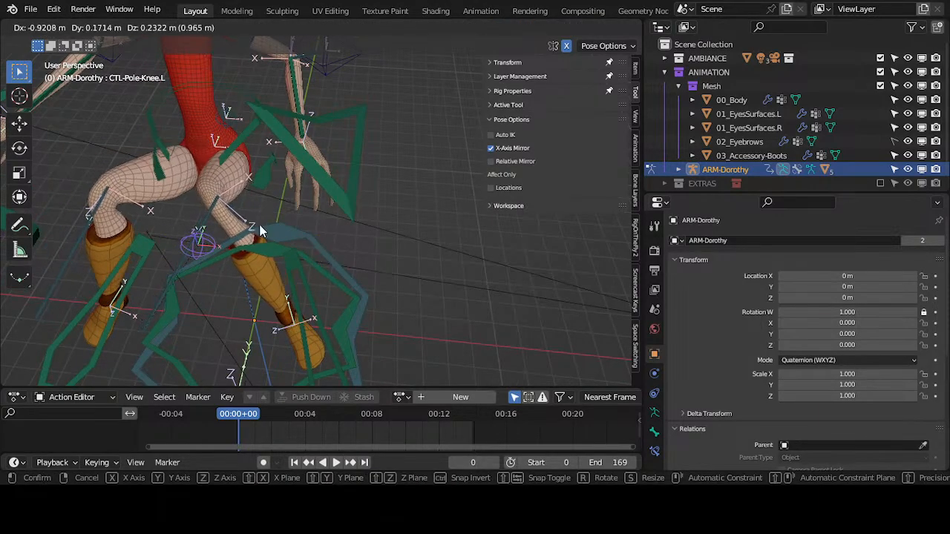
left_click(256, 226)
Select MTR-Foot.L and move it slightly forward and up with mirroring.
middle_click_drag(282, 224, 263, 282)
left_click(230, 292)
left_click(209, 286)
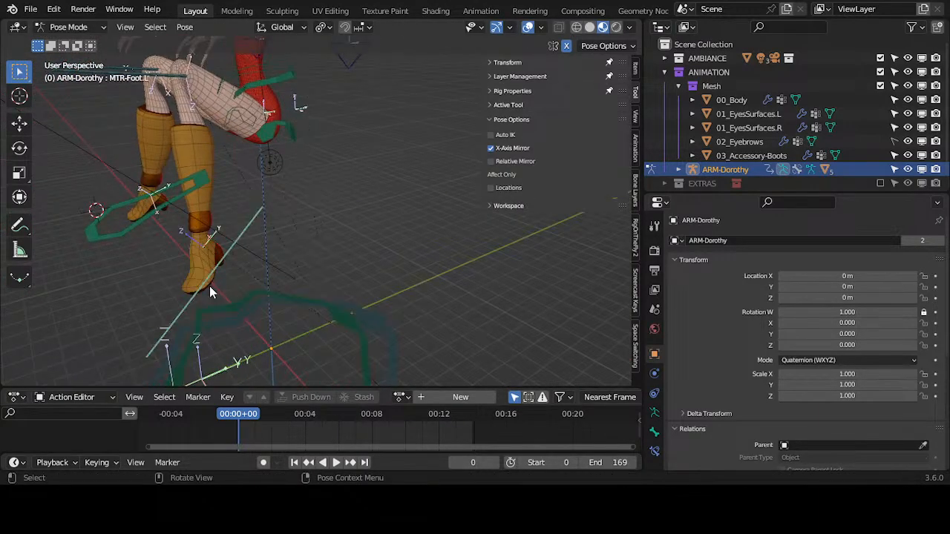
key("g")
left_click(175, 262)
Reselect MTR-Foot.L and move it forward, and back down beneath the body, with mirroring.
middle_click_drag(407, 90, 351, 220)
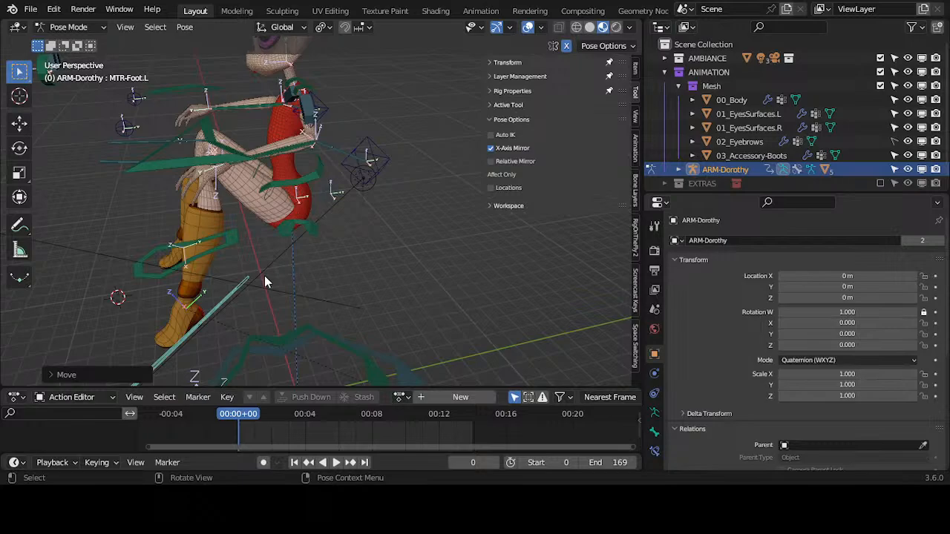
left_click(250, 224)
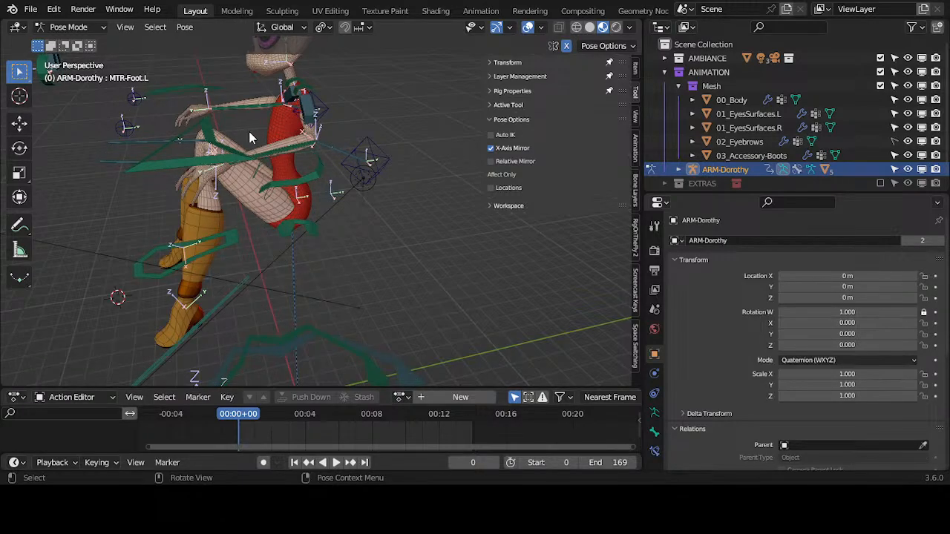
middle_click_drag(260, 189, 268, 157, "shift")
left_click(220, 271)
key("g")
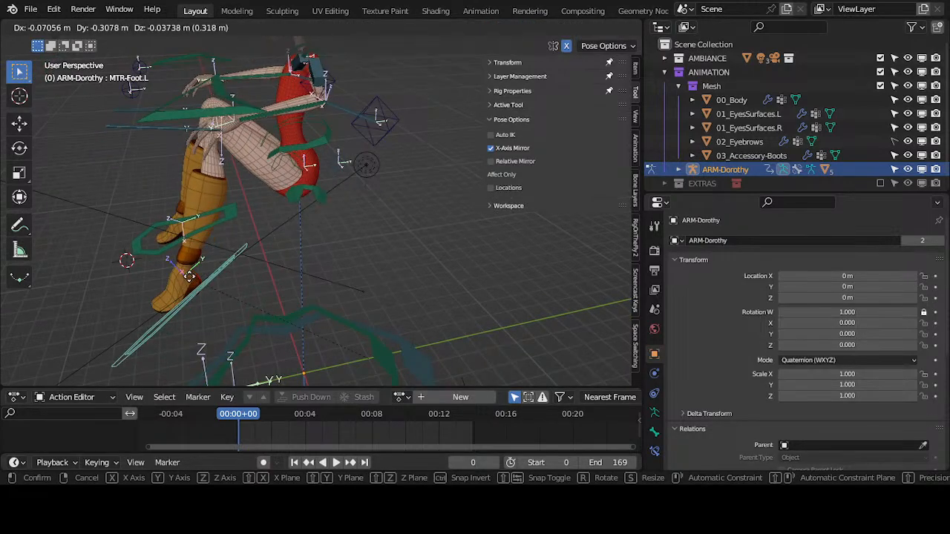
left_click(172, 286)
key("g")
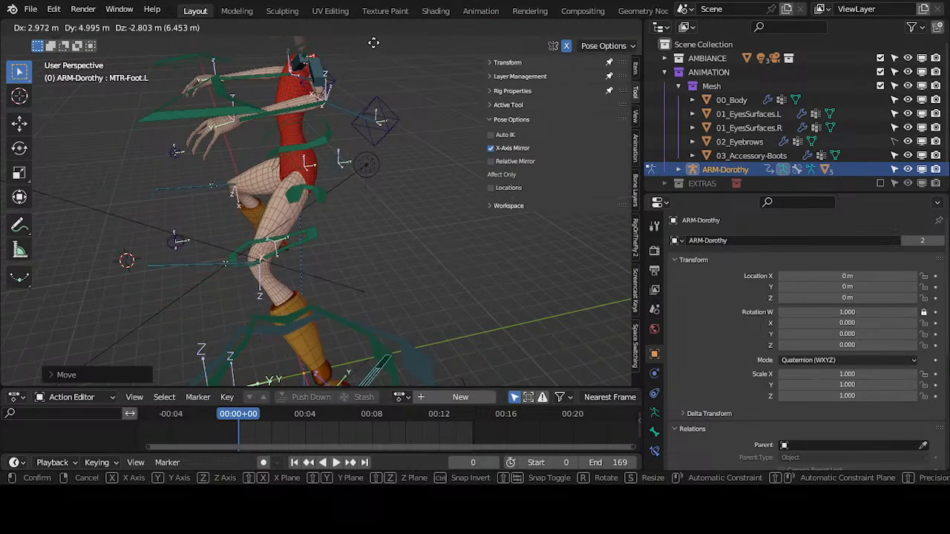
left_click(337, 76)
Move MTR-Foot.L down beneath the hips with mirroring to bring the legs close to standing.
middle_click_drag(345, 154, 264, 211, "shift")
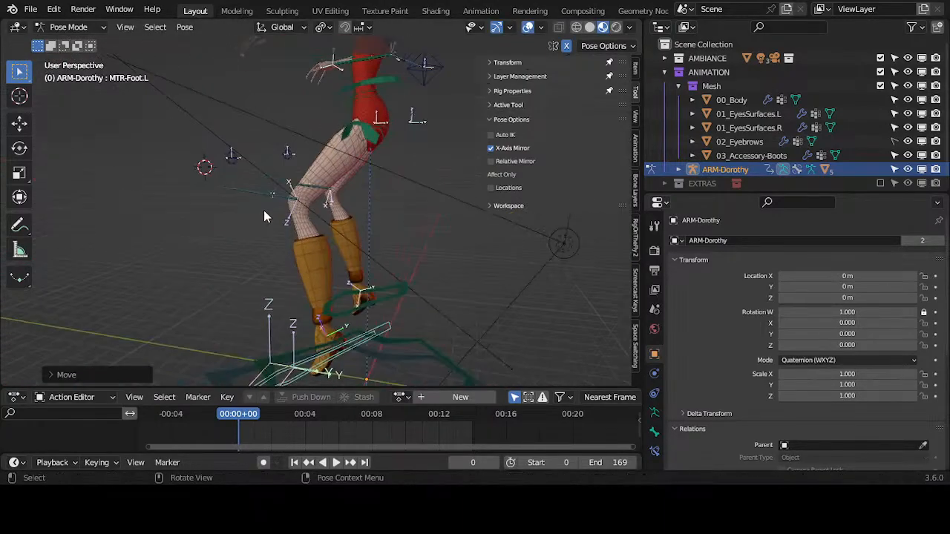
key("g")
left_click(362, 229)
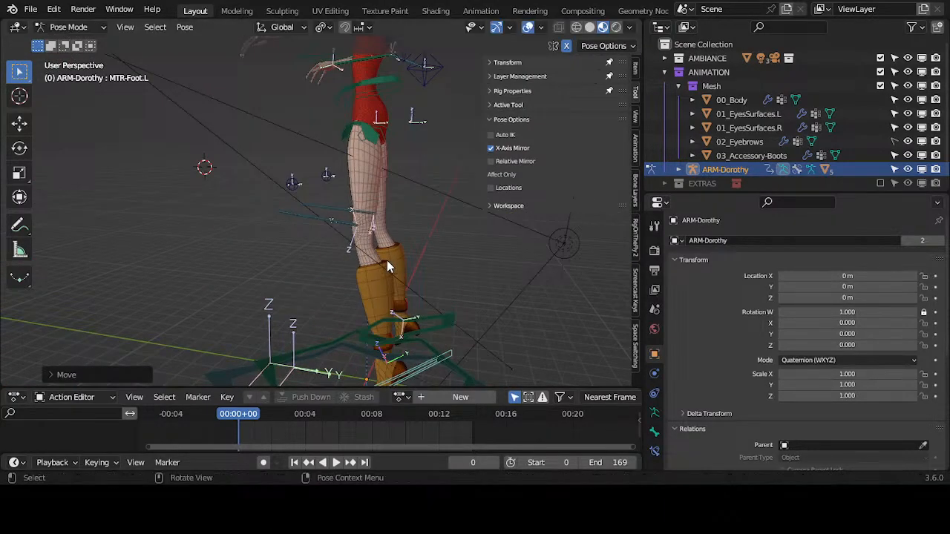
middle_click_drag(387, 260, 387, 319)
key("g")
left_click(337, 317)
Move MTR-Foot.L inward with mirroring to narrow the standing stance.
middle_click_drag(342, 291, 462, 306)
key("g")
left_click(369, 295)
key("g")
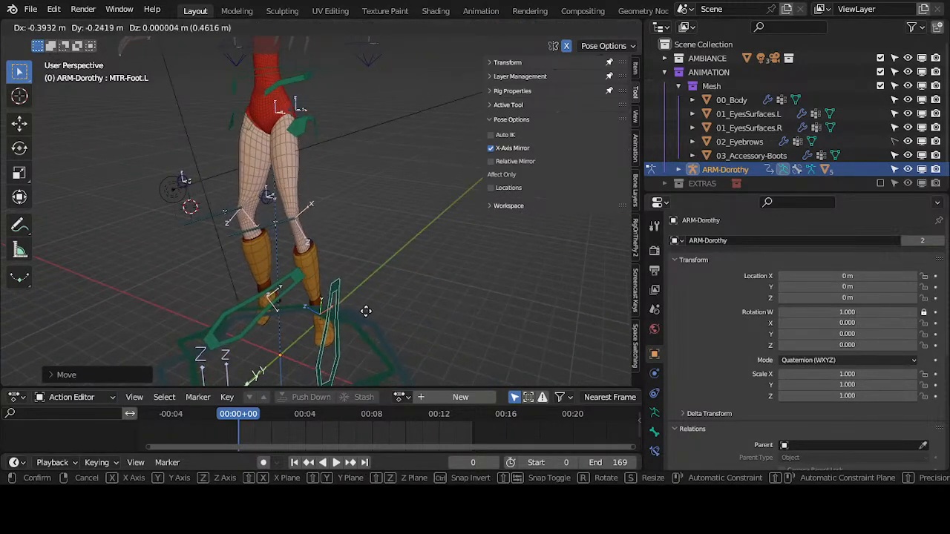
left_click(360, 312)
Check the standing legs from several angles and move MTR-Foot.L further inward with mirroring to put the feet together.
middle_click_drag(385, 275, 324, 246)
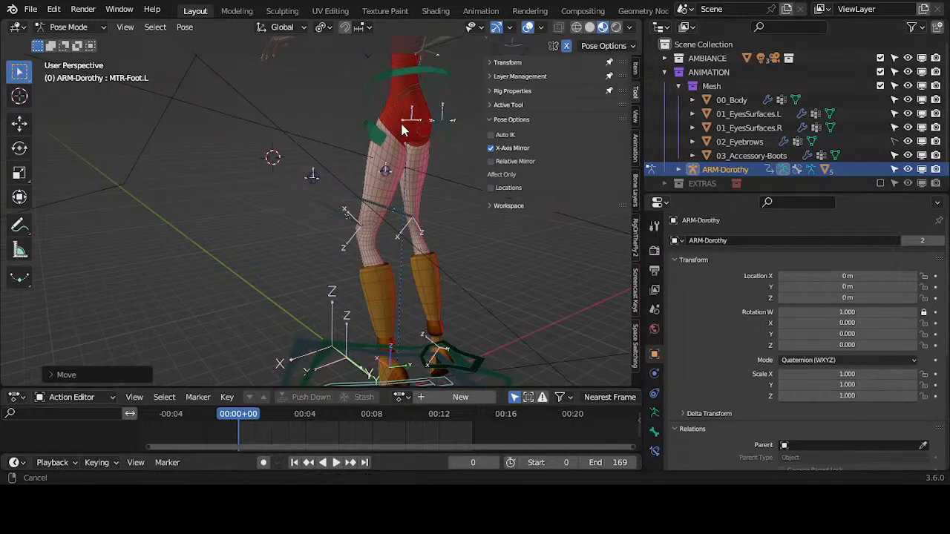
middle_click_drag(402, 131, 375, 192)
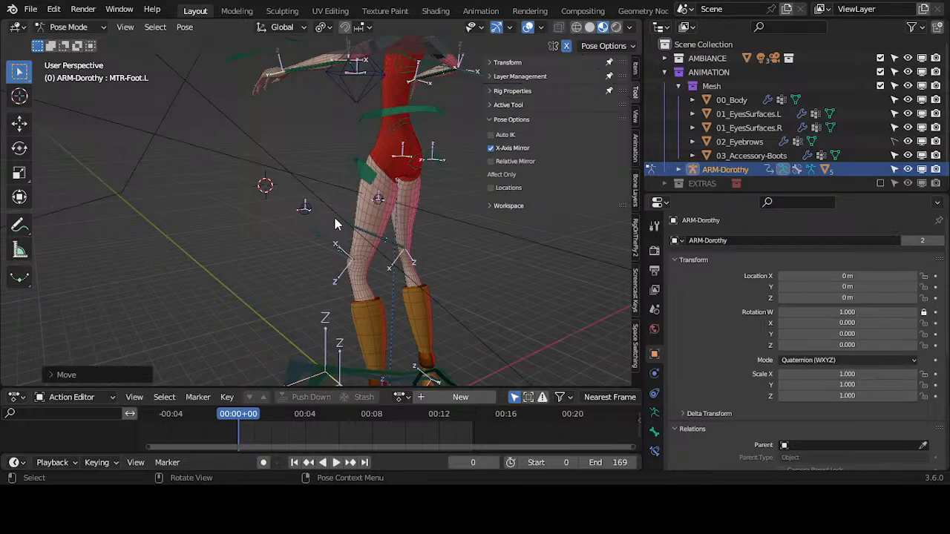
middle_click_drag(318, 235, 368, 235)
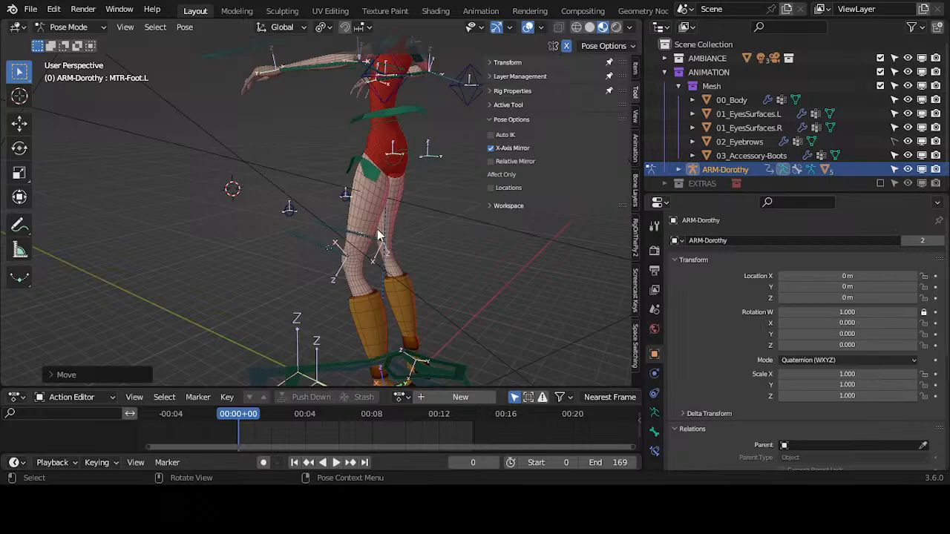
middle_click_drag(373, 229, 334, 240)
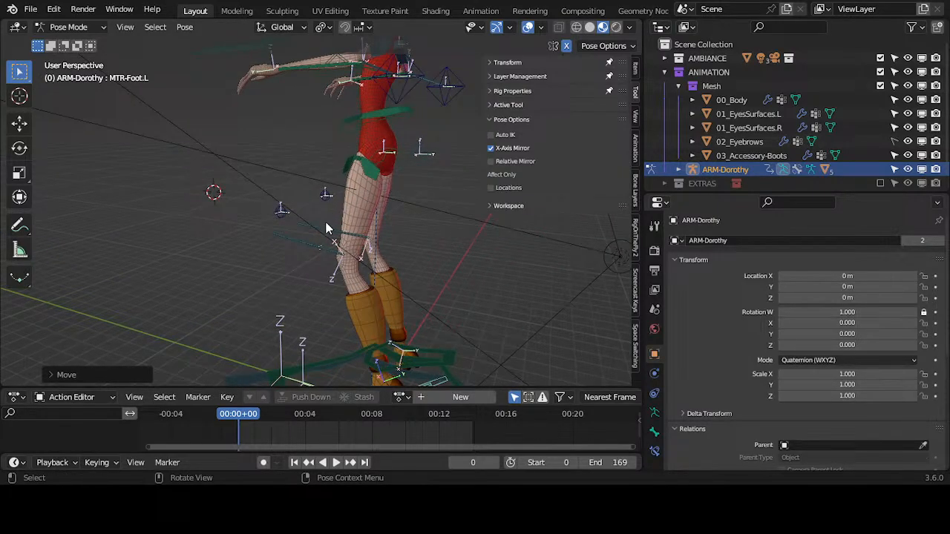
middle_click_drag(385, 181, 400, 295)
key("g")
left_click(311, 293)
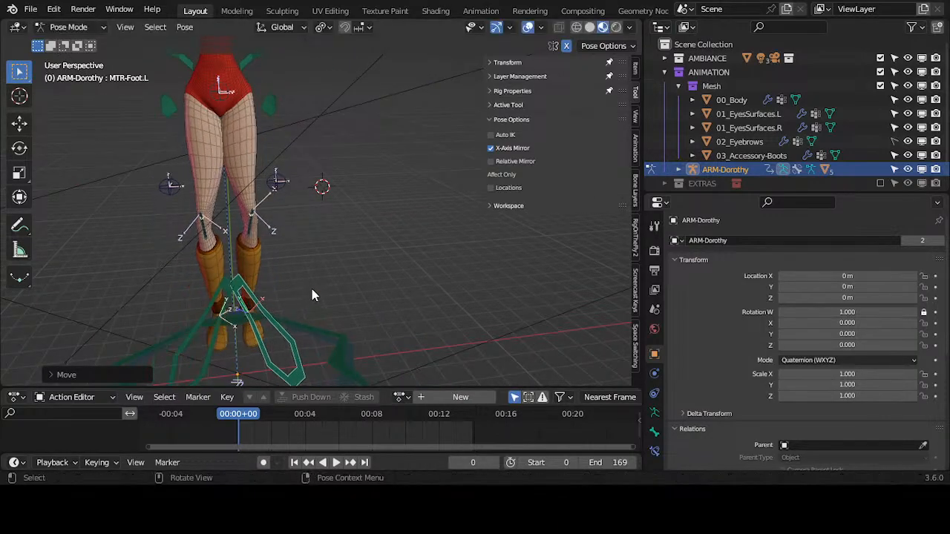
Undo the last three moves of MTR-Foot.L.
middle_click_drag(331, 288, 335, 253)
key("ctrl+z")
key("ctrl+z")
key("ctrl+z")
Move MTR-Foot.L outward with mirroring to spread the legs wide, and reposition it.
key("g")
left_click(282, 247)
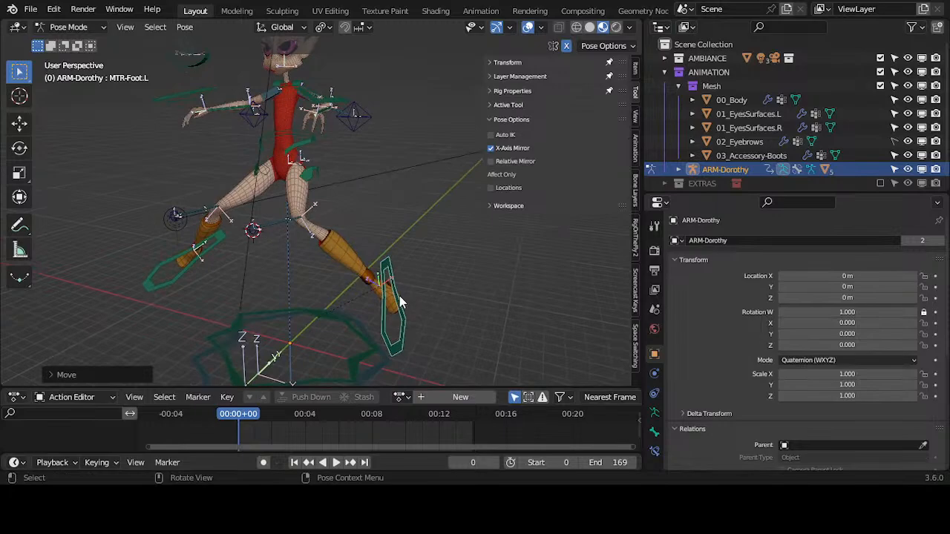
key("g")
left_click(270, 312)
Move MTR-Foot.L inward with mirroring to bring the legs together, and back outward into a wide stance.
middle_click_drag(227, 170, 293, 209)
key("g")
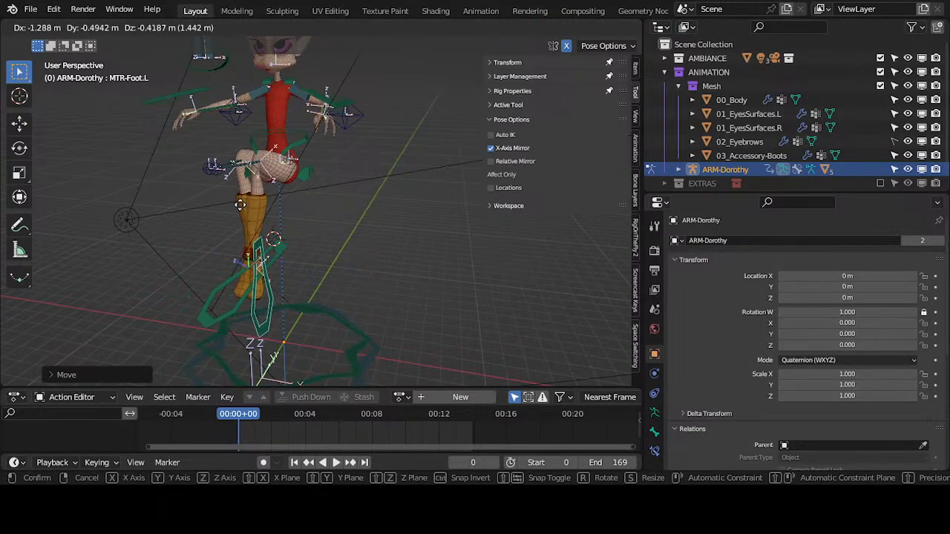
left_click(240, 205)
key("g")
left_click(397, 288)
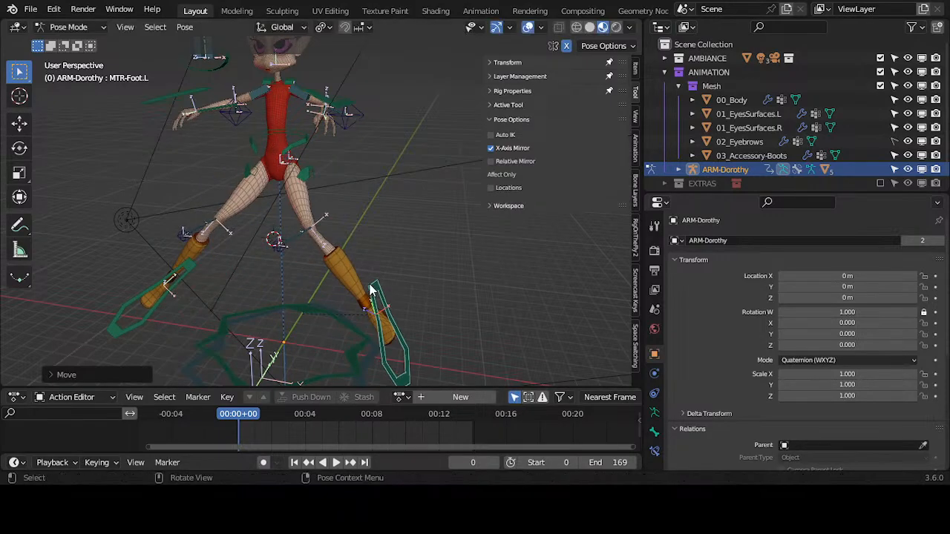
Move the left foot control MTR-Foot.L inward from the wide stance to bring the legs together.
middle_click_drag(372, 289, 398, 236)
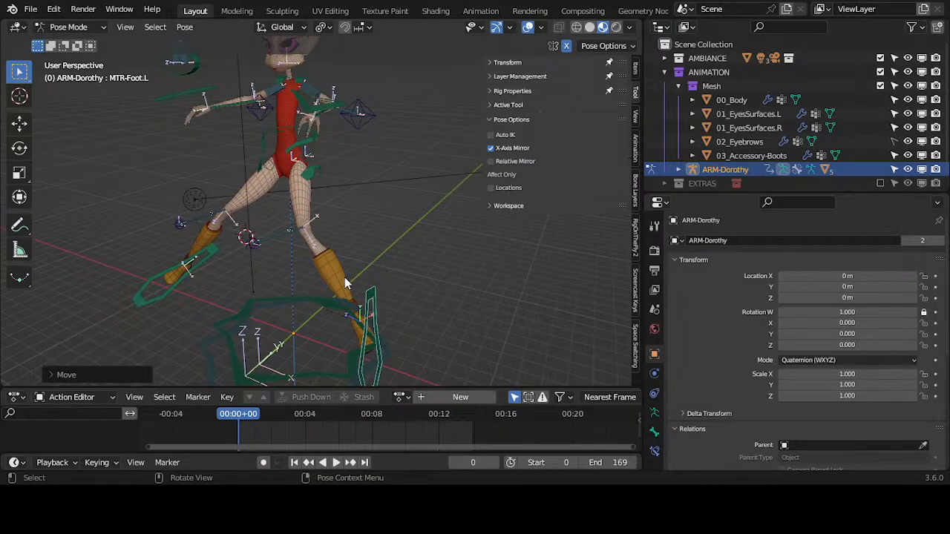
middle_click_drag(345, 283, 310, 328)
key("g")
left_click(333, 309)
key("g")
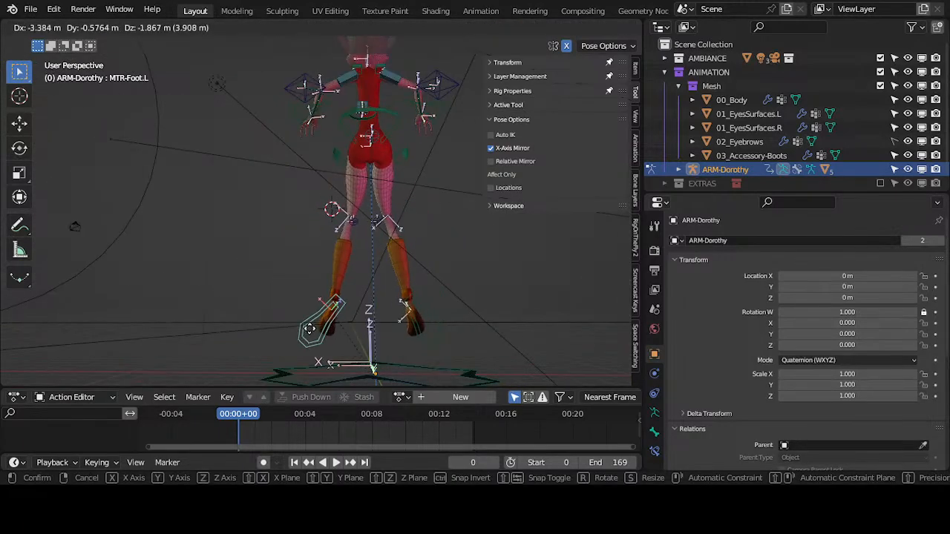
left_click(304, 332)
Rotate the left foot control about the X axis, move it back beneath the hips, and adjust its tilt near the ground.
key("r")
mouse_move(271, 302)
middle_mouse_down()
mouse_move(321, 305)
mouse_move(382, 332)
mouse_move(360, 304)
mouse_move(349, 311)
mouse_move(281, 297)
middle_mouse_up()
key("x")
left_click(311, 332)
key("g")
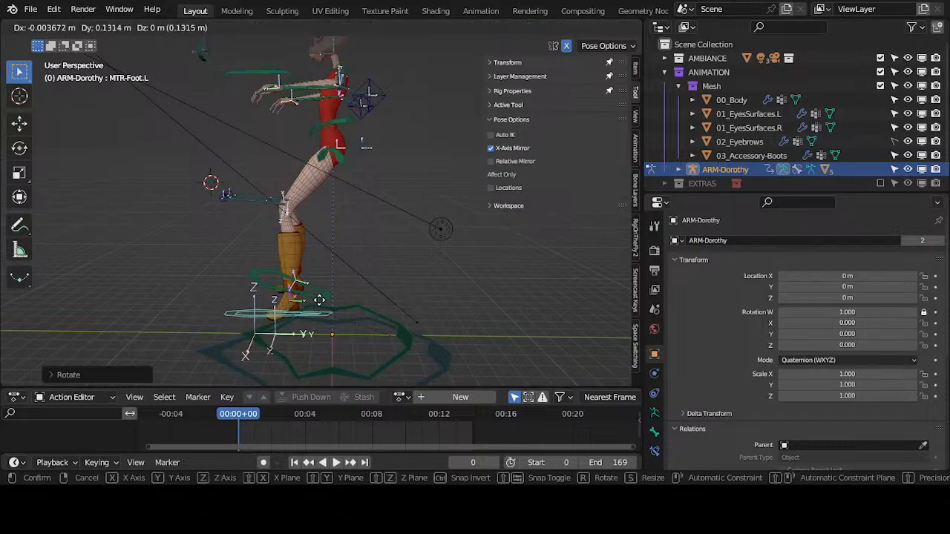
left_click(361, 316)
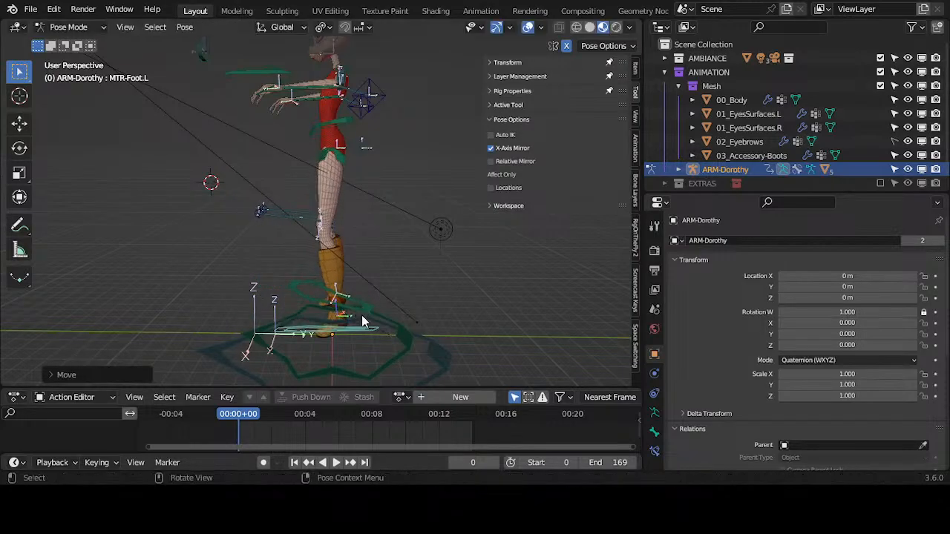
key("r")
left_click(316, 311)
Turn the left foot control about the Z axis and move it slightly inward so the feet stand close together.
middle_click_drag(316, 312, 405, 312)
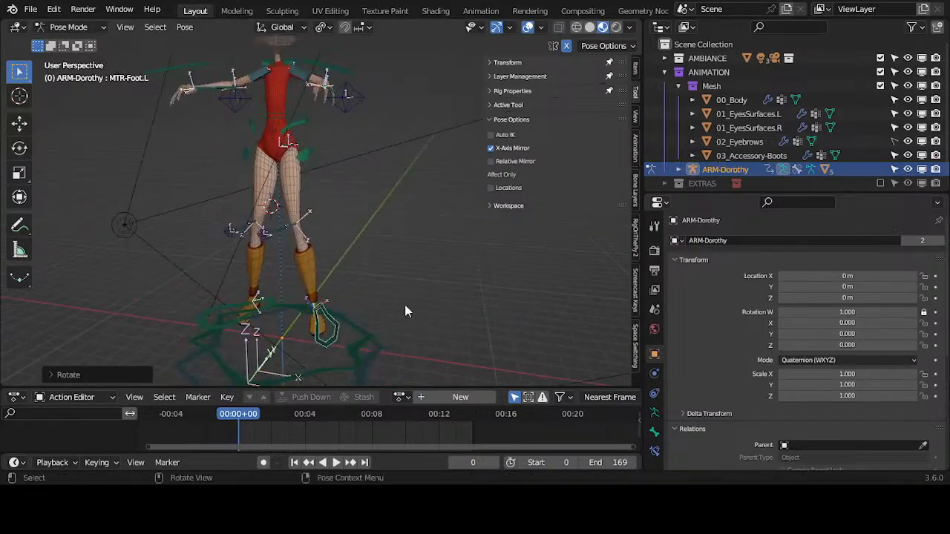
key("r")
key("z")
left_click(331, 334)
middle_click_drag(354, 329, 365, 316)
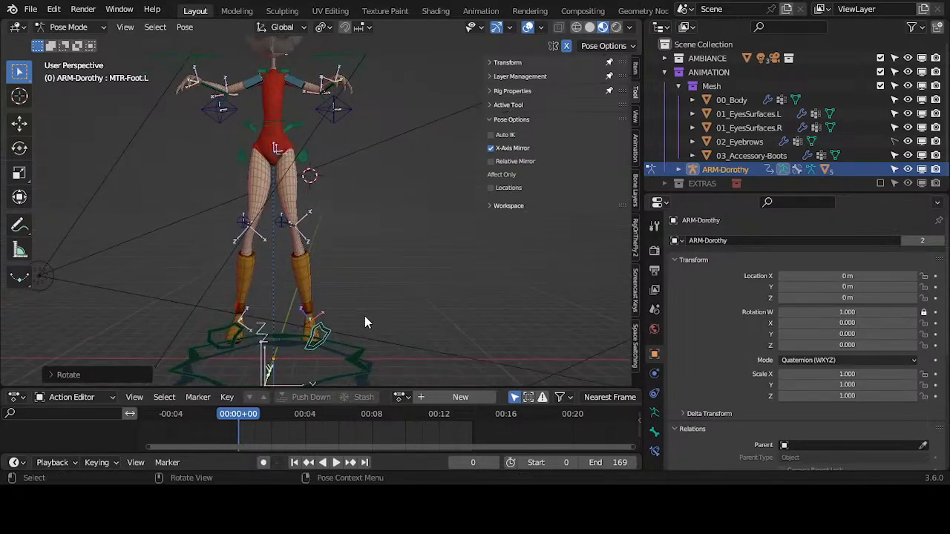
key("r")
key("z")
left_click(371, 327)
key("g")
left_click(315, 335)
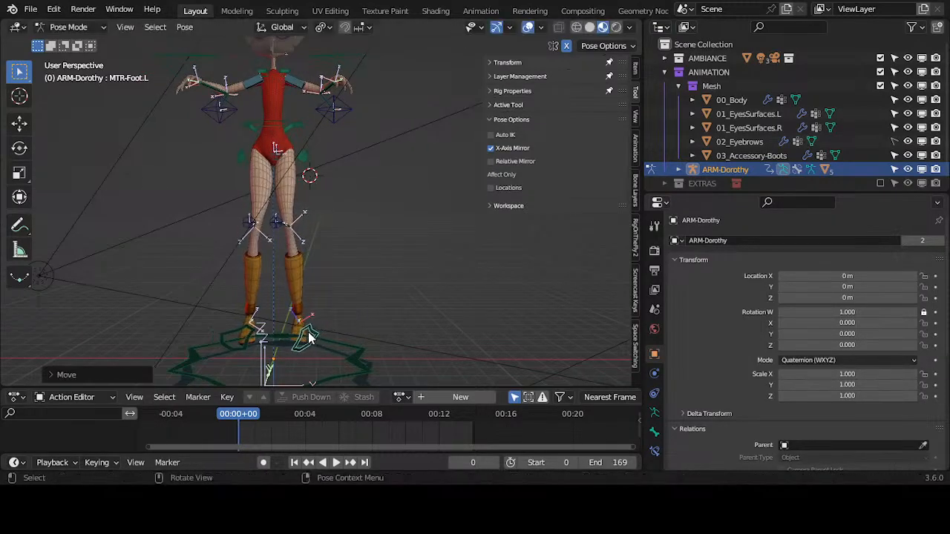
Compare the posed legs with the armature's original wide-legged rest position in Edit Mode, ending in Pose Mode.
middle_click_drag(315, 335, 321, 347)
scroll(315, 337, "up", 4)
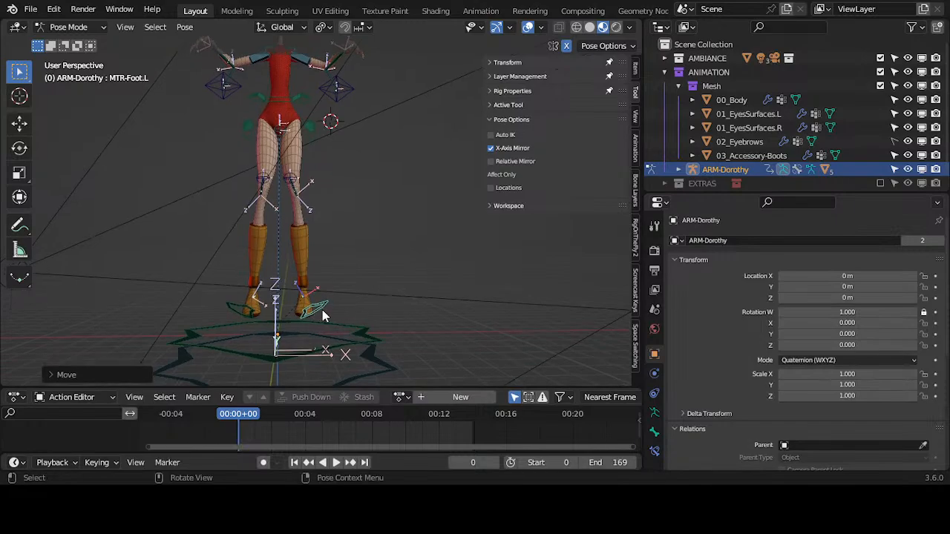
middle_click_drag(316, 354, 323, 293)
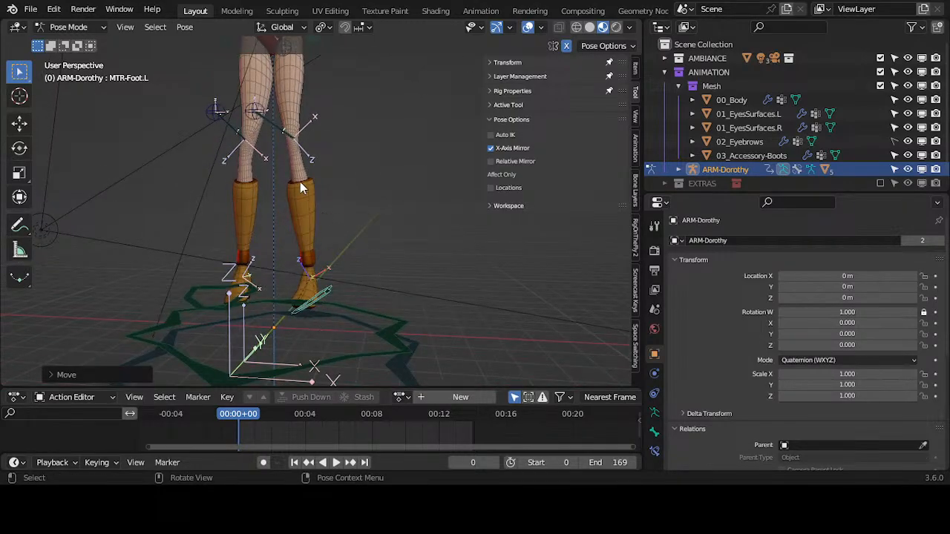
middle_click_drag(300, 188, 325, 230)
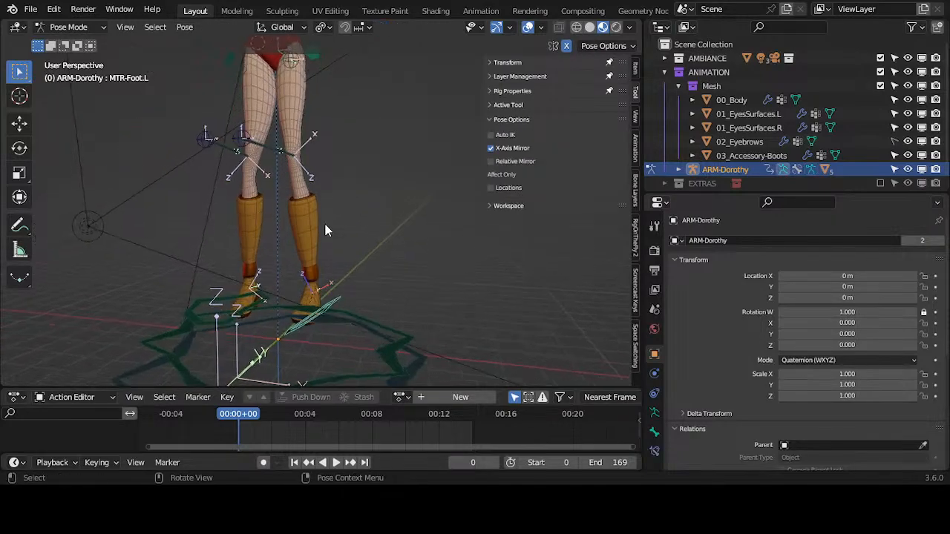
key("Tab")
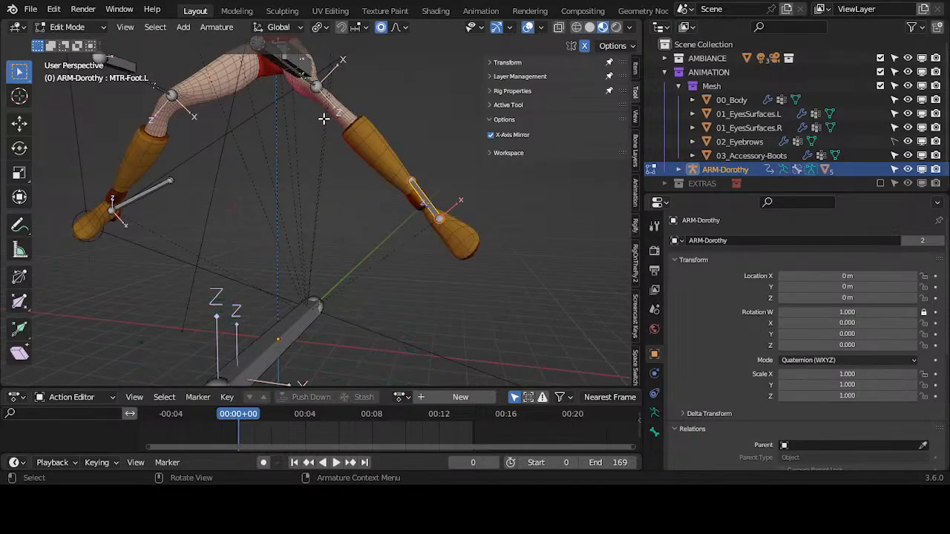
middle_click_drag(322, 117, 287, 129)
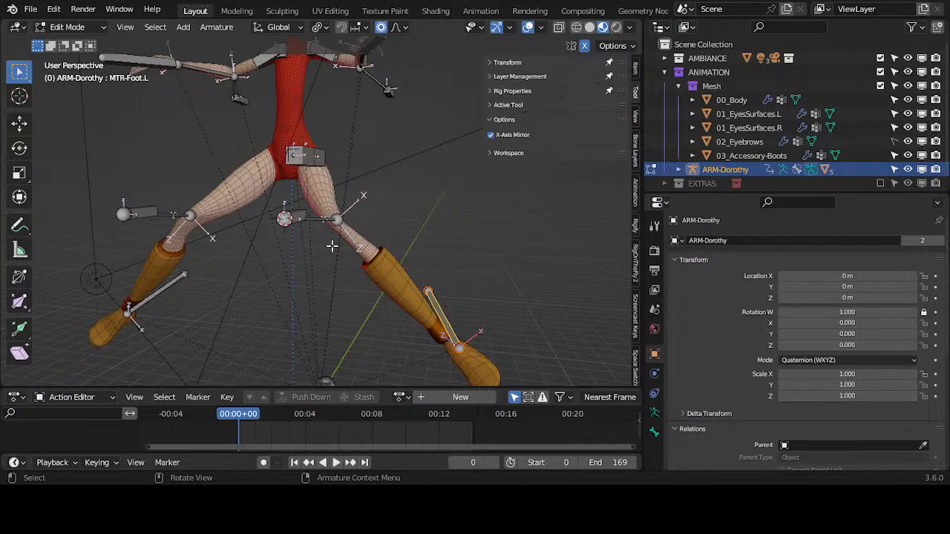
key("Tab")
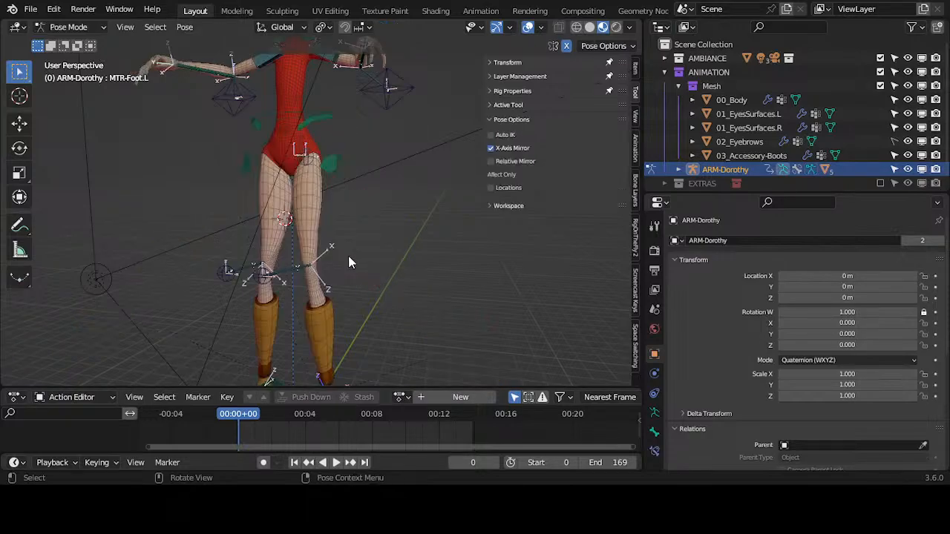
middle_click_drag(348, 256, 353, 287)
key("Tab")
scroll(372, 252, "down", 6)
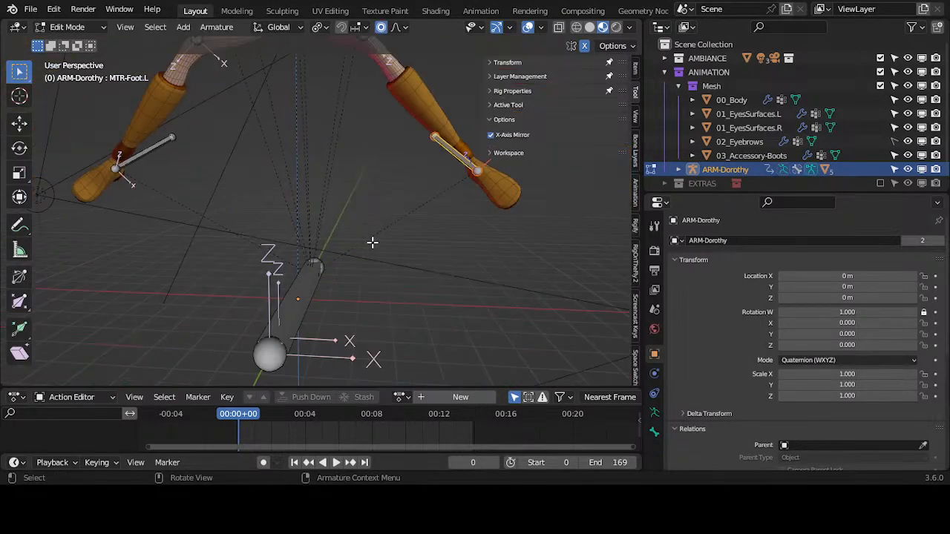
middle_click_drag(384, 274, 342, 271)
key("Tab")
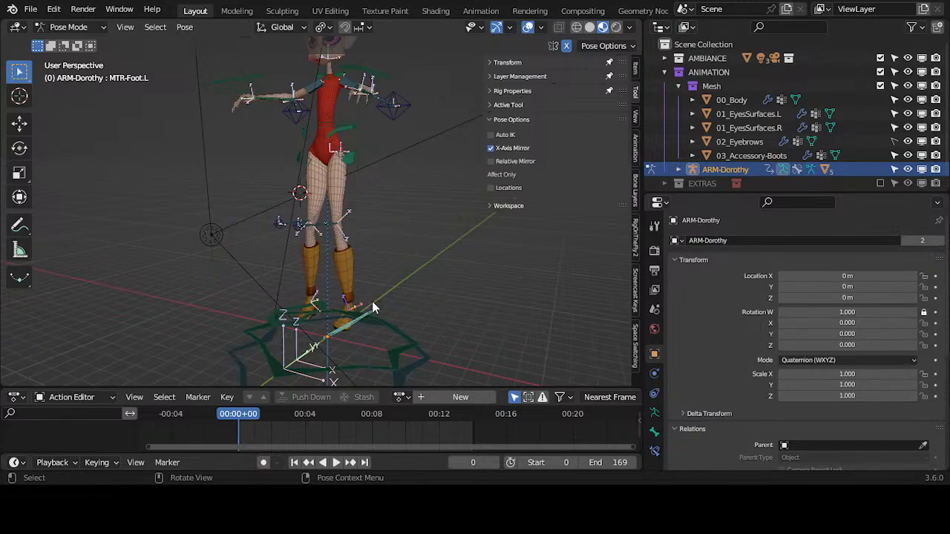
Examine the left upper arm bone MCH-Arm.L in Edit Mode without moving it, and return to Pose Mode.
middle_click_drag(372, 300, 356, 337)
scroll(354, 289, "up", 3)
middle_click_drag(354, 282, 365, 187)
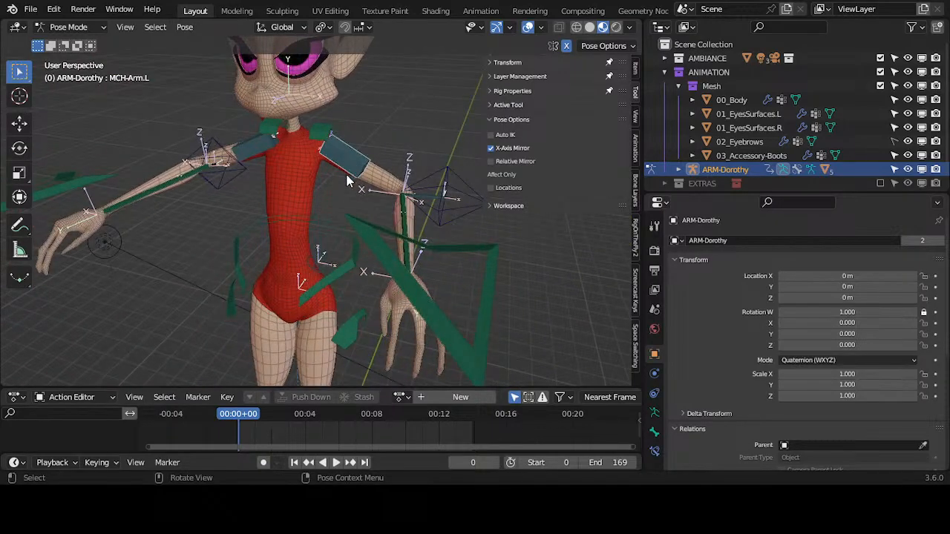
key("Tab")
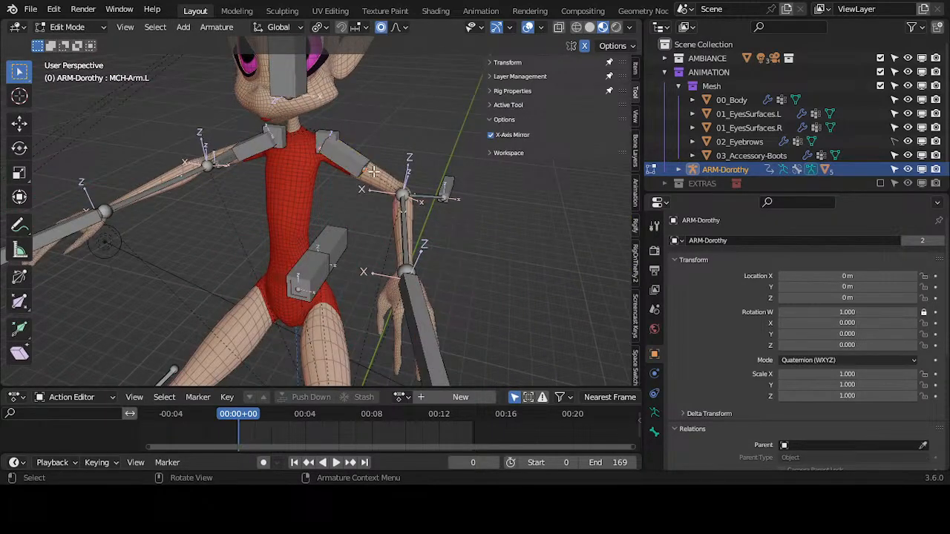
key("g")
right_click(381, 164)
scroll(374, 199, "down", 1)
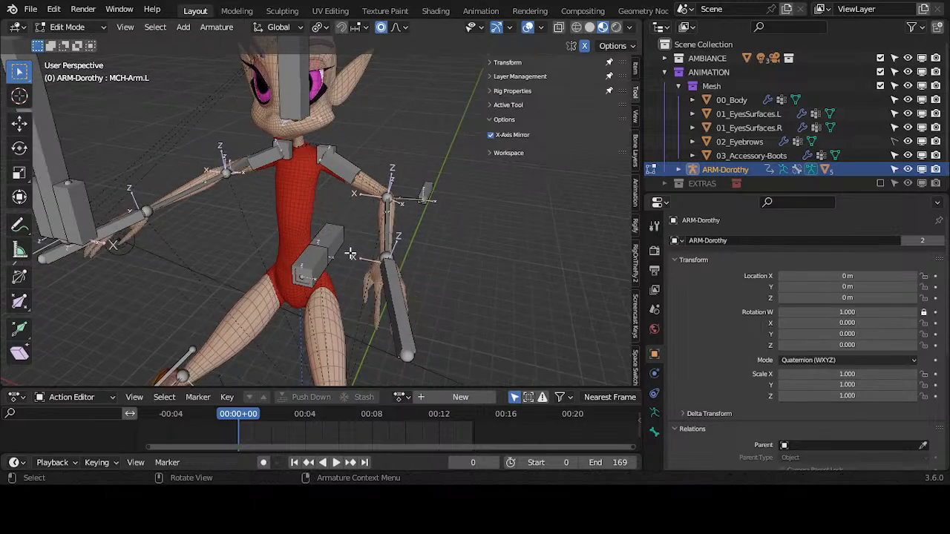
key("ctrl+Tab")
left_click(352, 333)
Inspect the left arm's bones up close, check the armature in Edit and Object Mode, and return to Pose Mode.
scroll(384, 215, "up", 3)
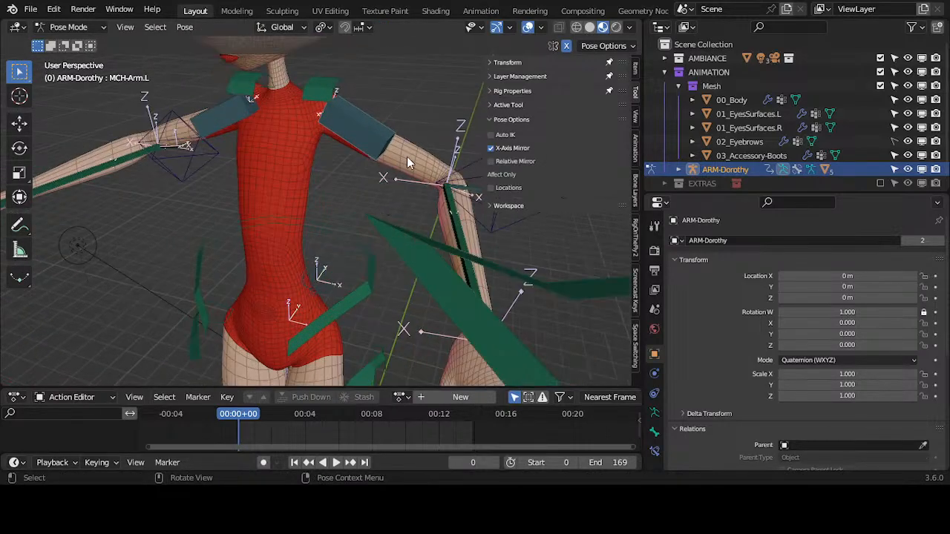
middle_click_drag(408, 162, 381, 144)
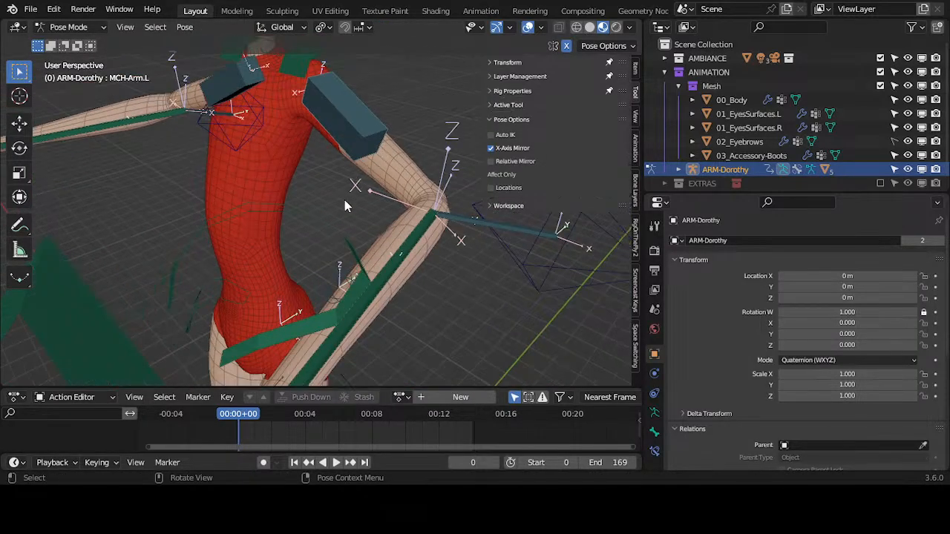
middle_click_drag(345, 205, 313, 132)
key("Tab")
key("ctrl+Tab")
left_click(311, 182)
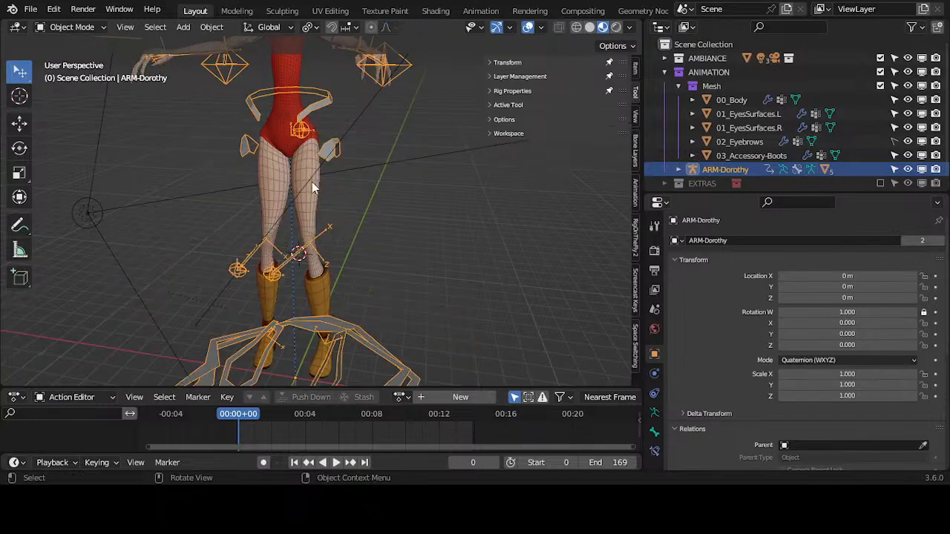
scroll(349, 320, "down", 2)
key("ctrl+Tab")
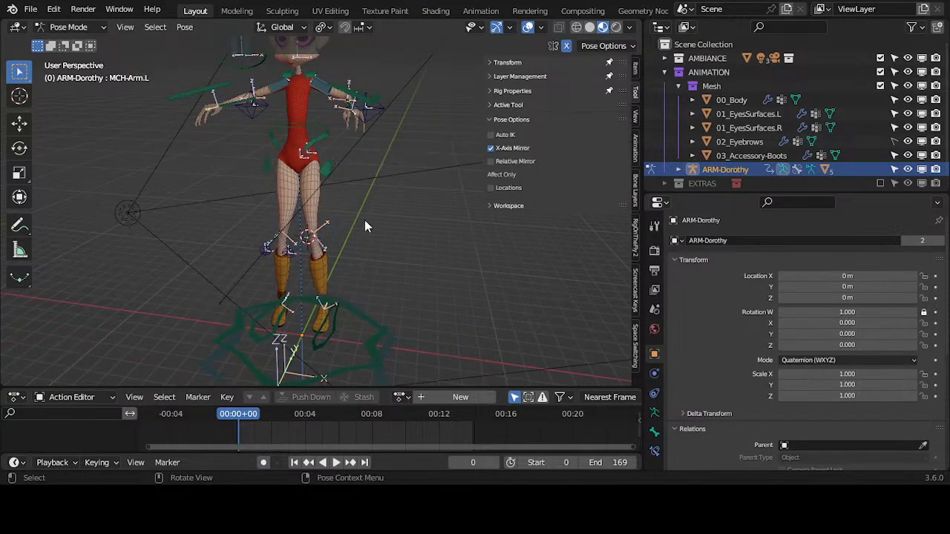
Move the left hand control MTR-Hand.L outward and rotate it about the Z axis to extend the arm sideways.
mouse_move(363, 199)
middle_mouse_down("shift")
mouse_move(367, 242)
mouse_move(337, 243)
mouse_move(385, 257)
mouse_move(368, 342)
mouse_move(447, 191)
mouse_move(372, 199)
middle_mouse_up("shift")
left_click(372, 198)
key("g")
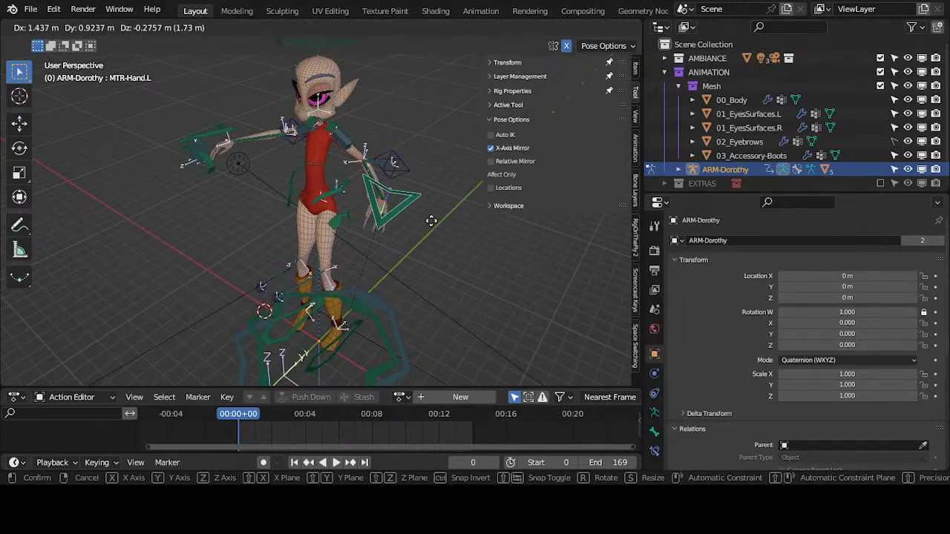
left_click(443, 215)
key("r")
key("z")
left_click(450, 183)
middle_click_drag(432, 229, 471, 194)
middle_click_drag(306, 92, 346, 169)
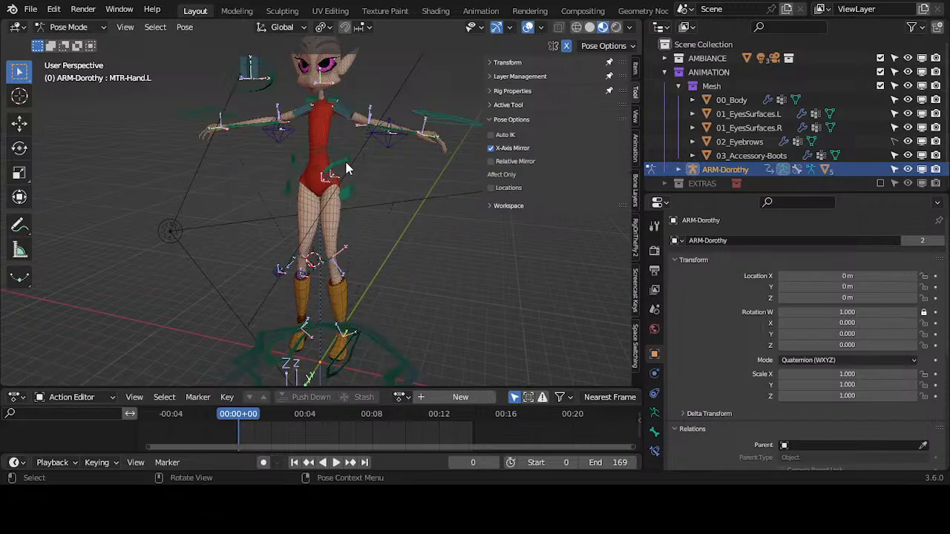
Apply the current pose as the armature's rest pose.
left_click(184, 26)
mouse_move(210, 72)
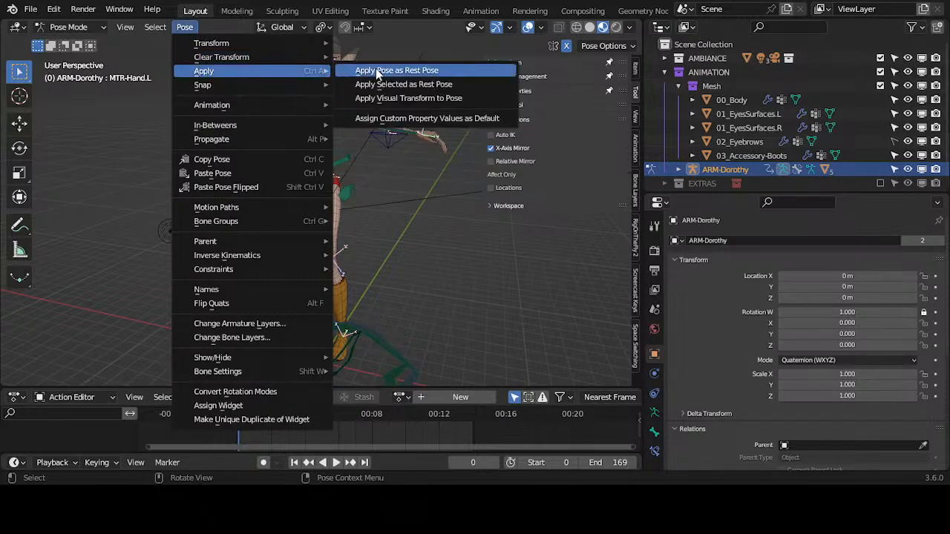
left_click(376, 70)
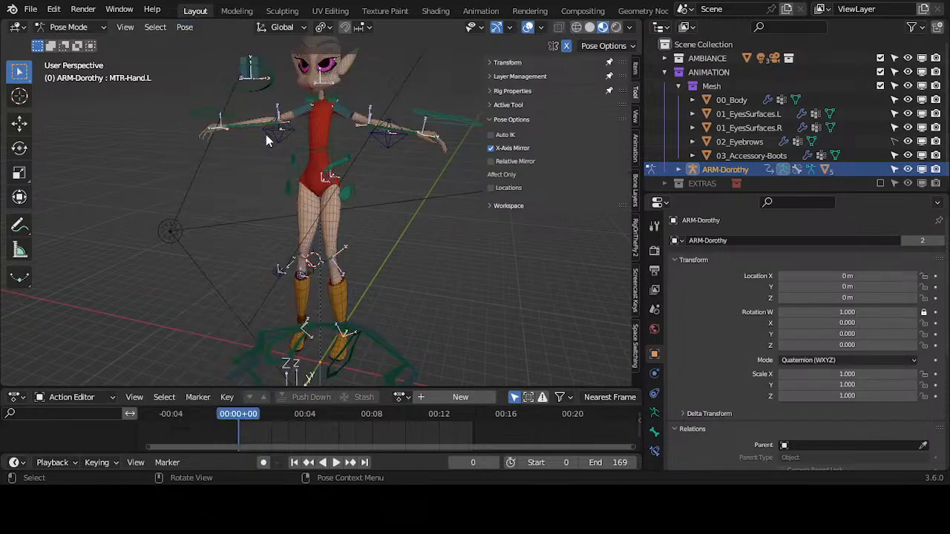
left_click(184, 26)
mouse_move(223, 70)
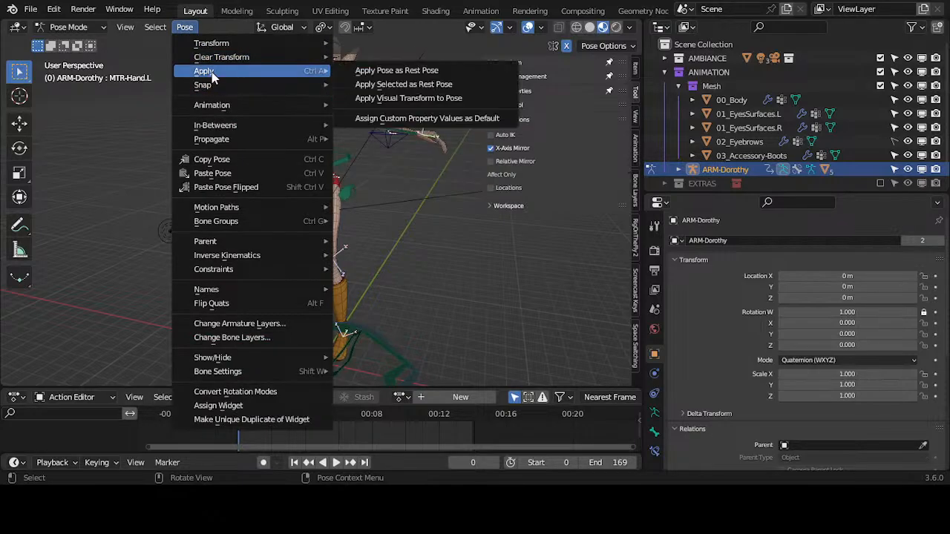
left_click(393, 73)
Compare the new rest bones with the body mesh in Edit and Pose Mode, checking the left forearm's end joint.
middle_click_drag(362, 156, 319, 154)
key("Tab")
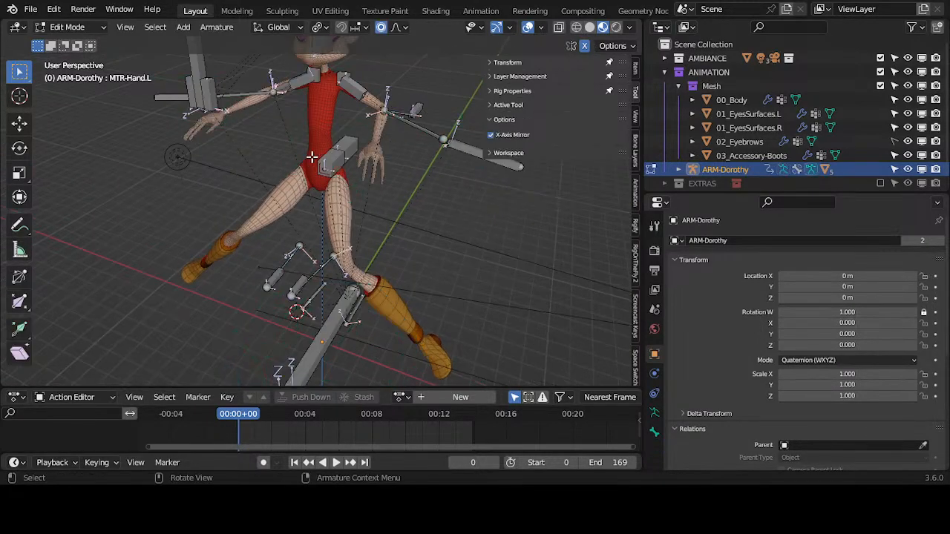
middle_click_drag(382, 158, 408, 192)
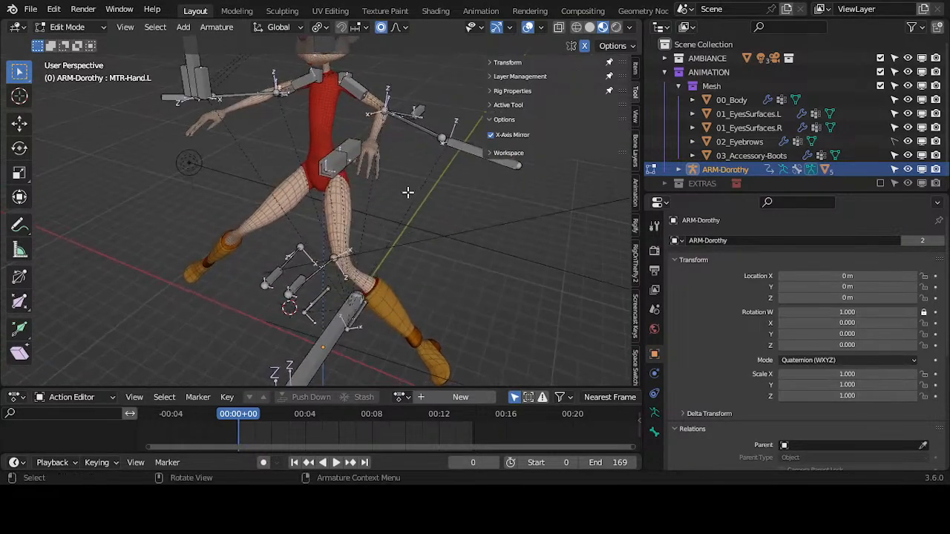
key("Tab")
middle_click_drag(412, 158, 343, 181)
key("Tab")
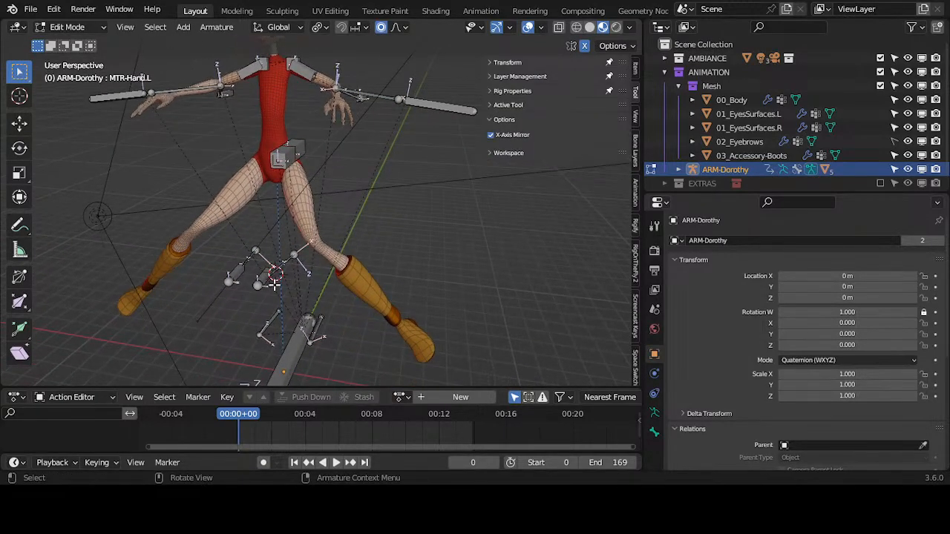
middle_click_drag(271, 339, 386, 218)
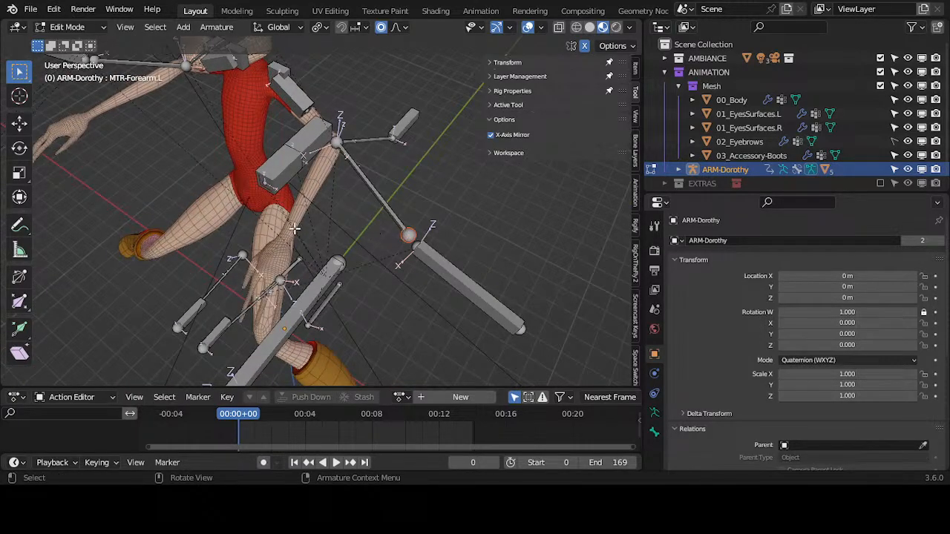
key("g")
right_click(173, 223)
middle_click_drag(372, 250, 369, 225)
key("ctrl+Tab")
Compare the left hand and forearm bones with the body mesh in Pose Mode and Edit Mode, viewing the whole character.
middle_click_drag(440, 202, 382, 164)
left_click(391, 159)
scroll(330, 210, "down", 5)
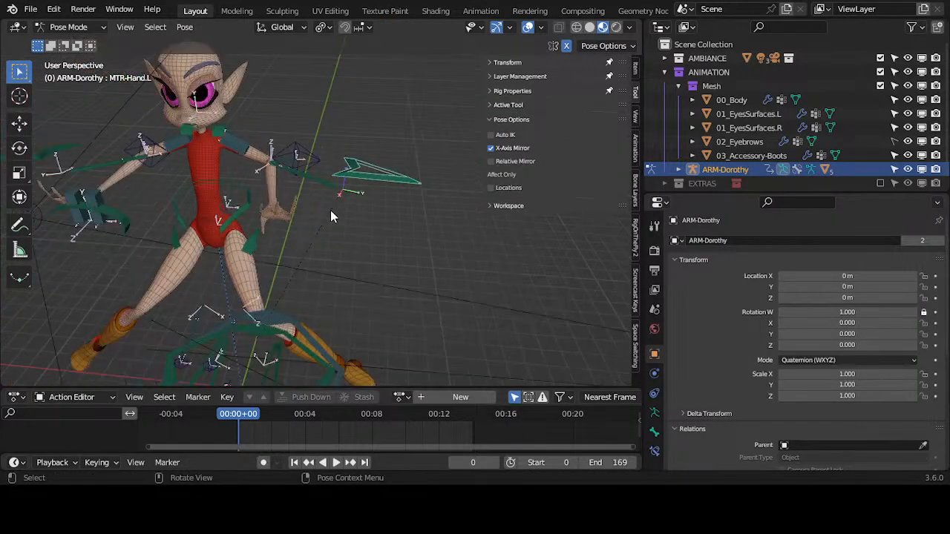
middle_click_drag(331, 210, 373, 196)
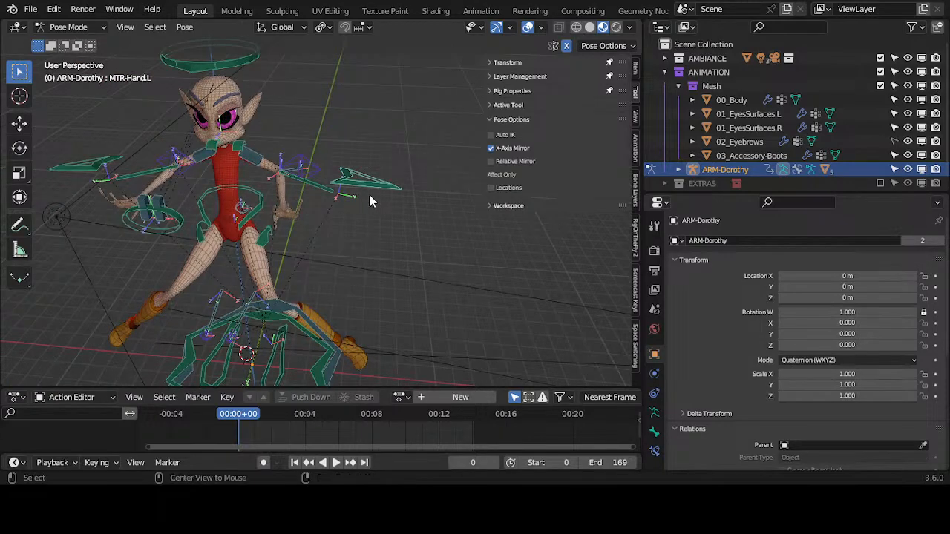
middle_click_drag(371, 201, 354, 248)
key("Tab")
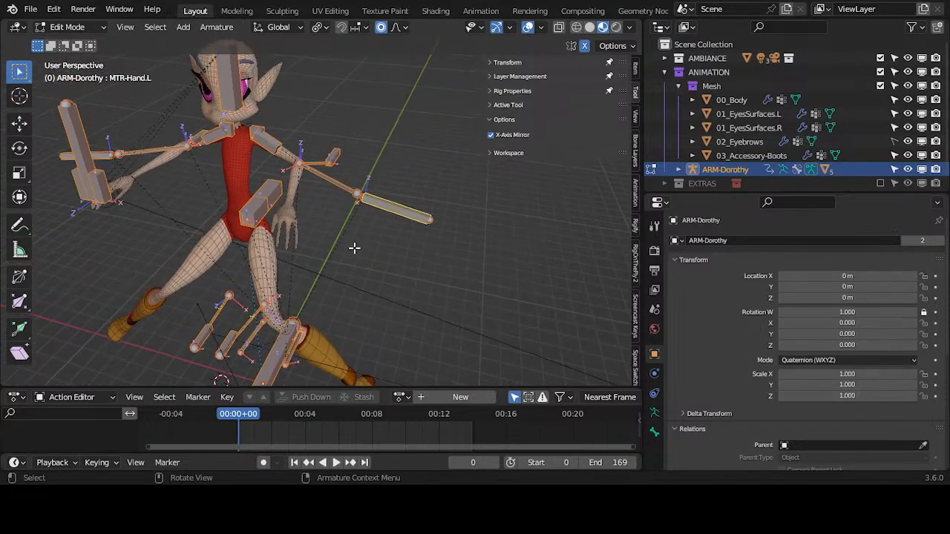
left_click(356, 196)
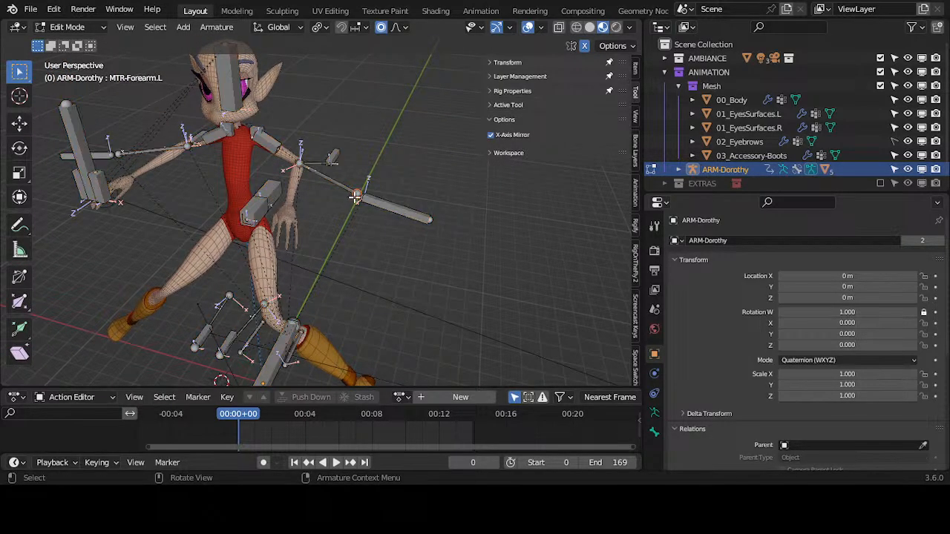
key("ctrl+Tab")
left_click(353, 212)
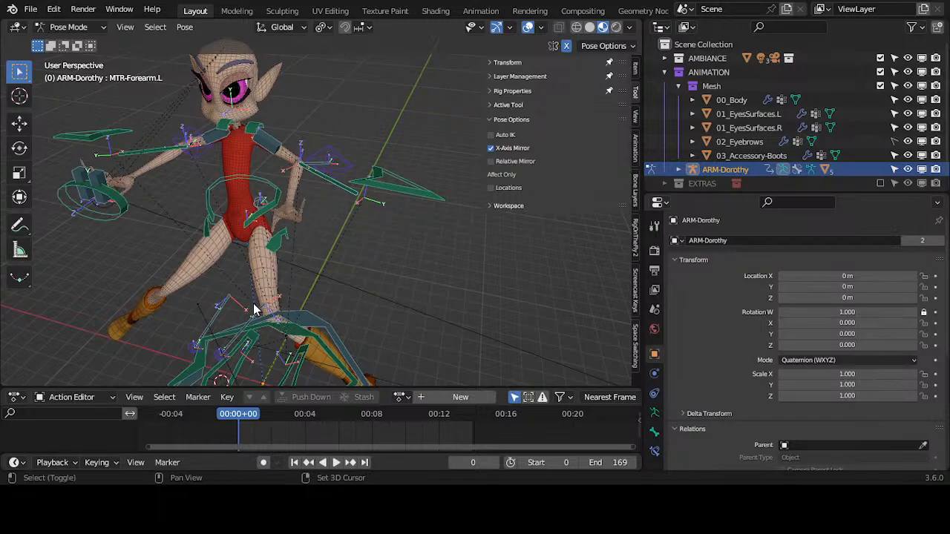
middle_click_drag(254, 305, 316, 258)
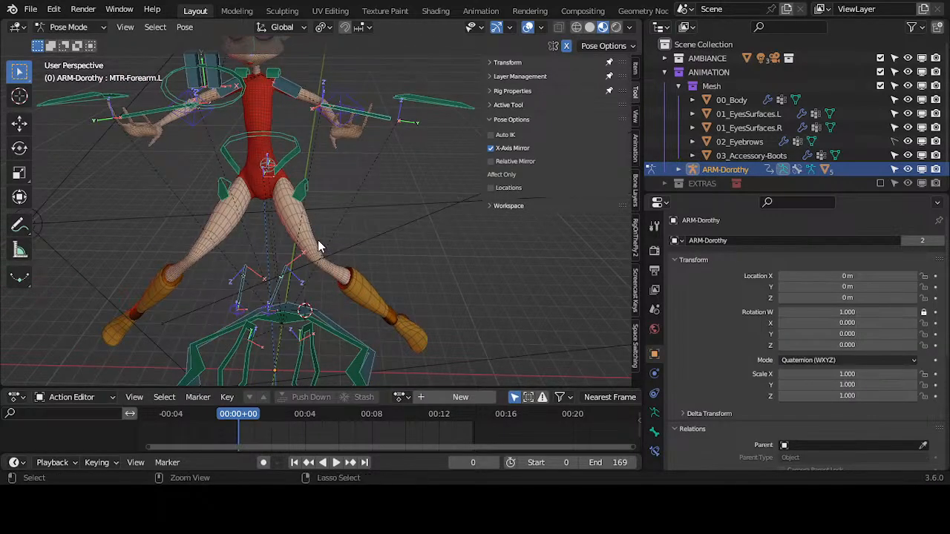
Undo the recent mode and selection changes on ARM-Dorothy, and redo the last ones.
key("ctrl+z")
key("ctrl+z")
key("ctrl+z")
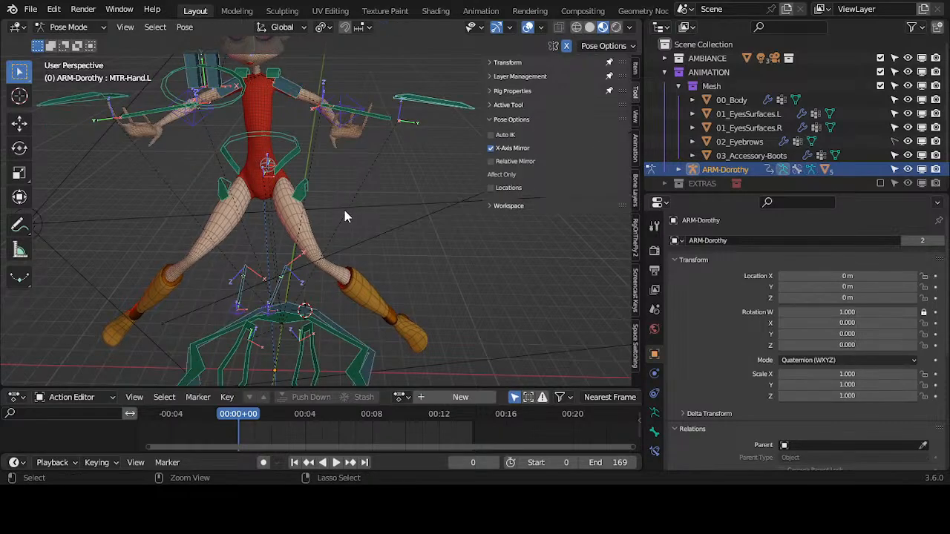
key("ctrl+z")
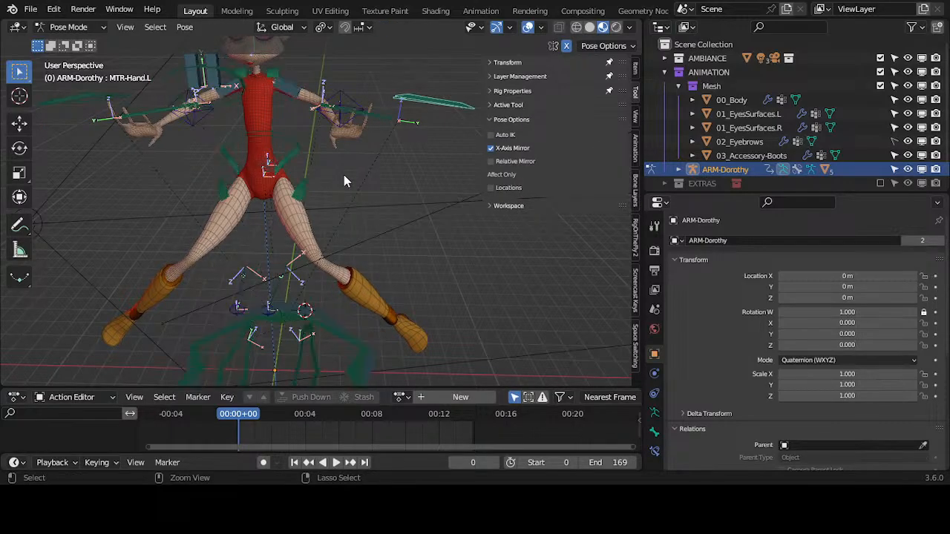
key("ctrl+z")
key("ctrl+shift+z")
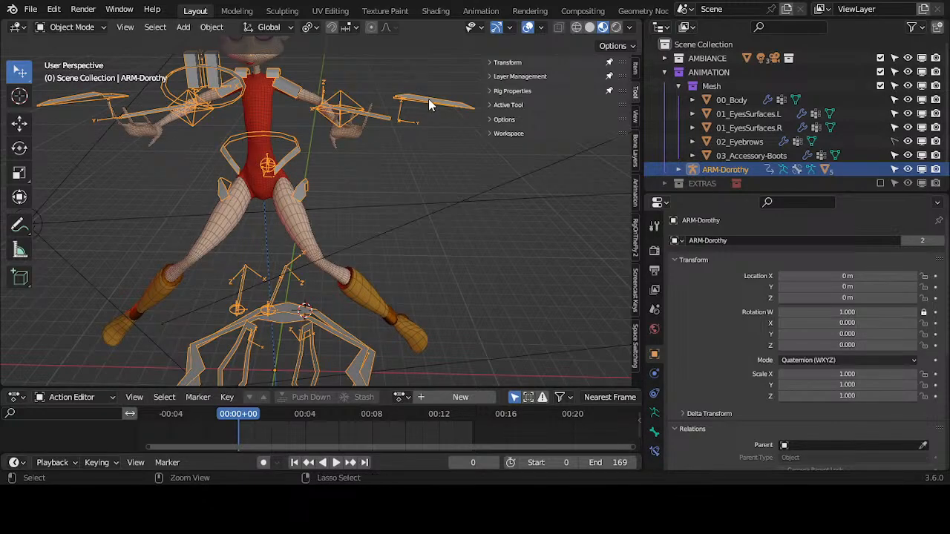
key("ctrl+shift+z")
Test how the left arm follows a cancelled move of MTR-Hand.L, and check the end of MTR-Forearm.L in Edit Mode.
middle_click_drag(419, 132, 382, 194)
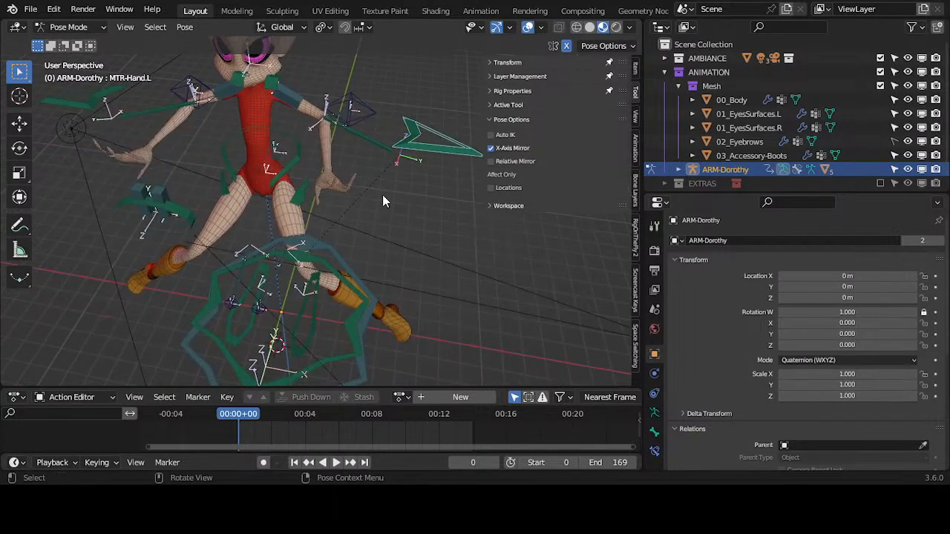
key("a")
middle_click_drag(437, 187, 395, 189)
left_click(393, 187)
key("g")
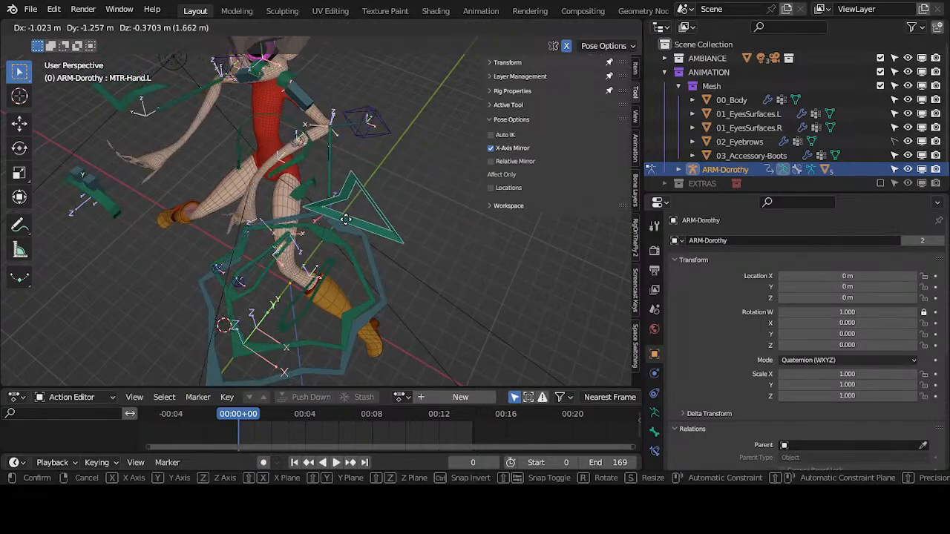
right_click(393, 212)
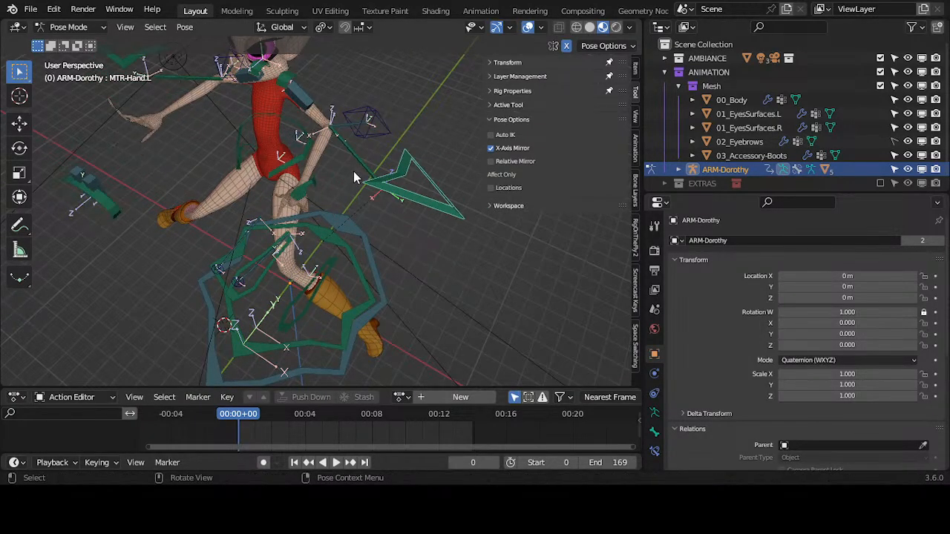
key("Tab")
left_click(394, 170)
middle_click_drag(393, 170, 364, 200)
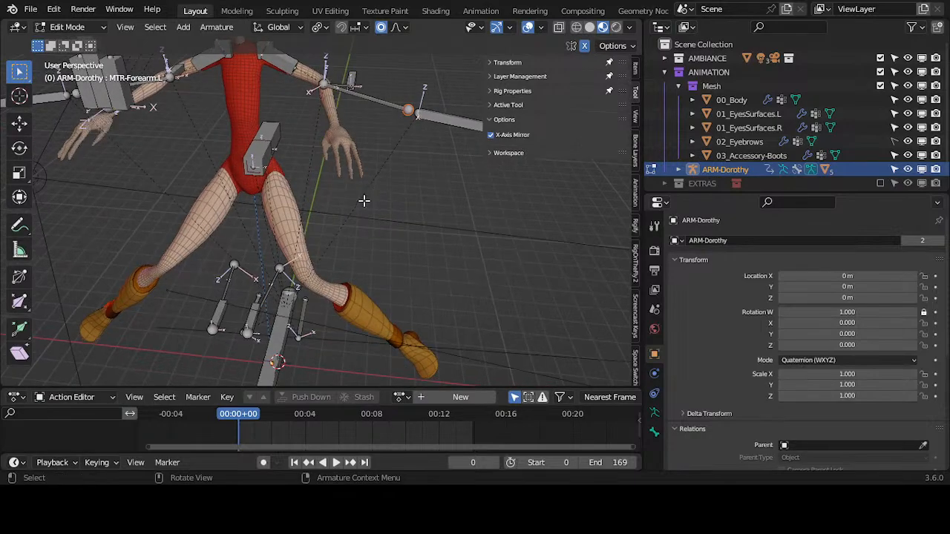
Reload the character file in its original pose, discarding the unsaved changes to EXPERIMENT_RestPositionDeforms_2023-07-09_LIVE.blend.
left_click(28, 13)
left_click(42, 39)
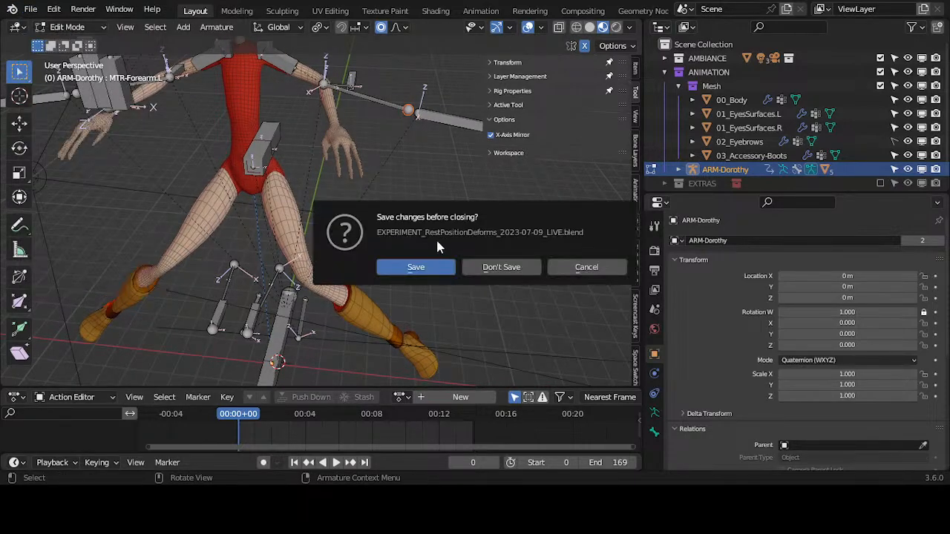
left_click(477, 261)
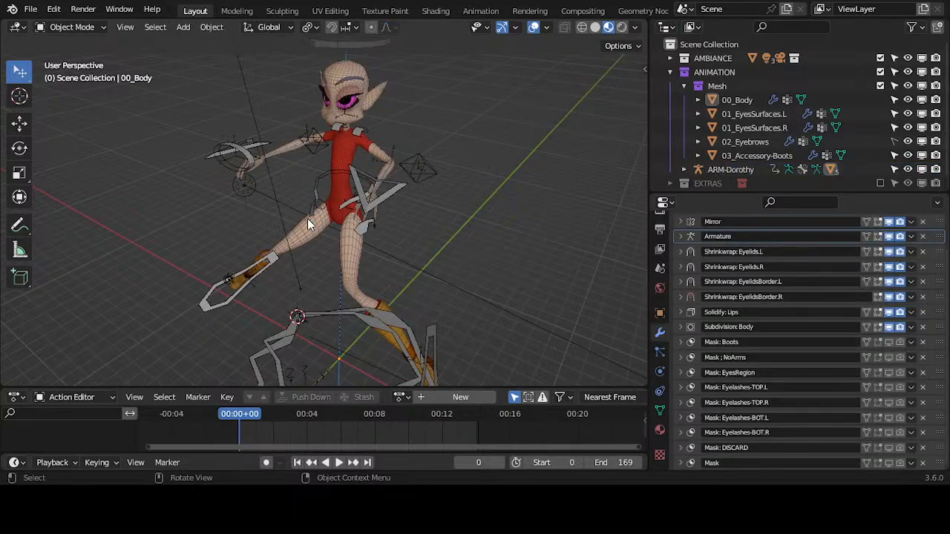
Select the ARM-Dorothy armature and switch it to Pose Mode.
middle_click_drag(308, 218, 367, 210)
scroll(367, 209, "up", 1)
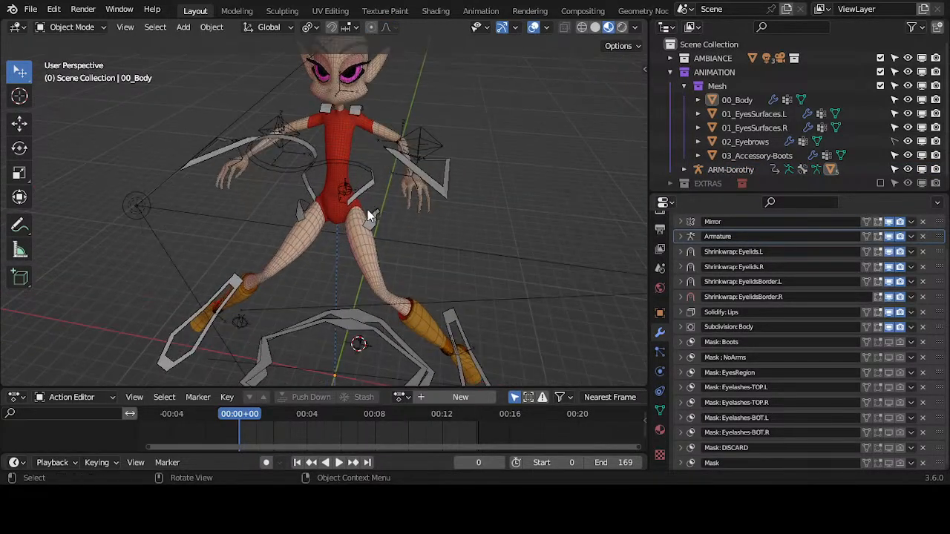
middle_click_drag(434, 200, 387, 180)
left_click(417, 194)
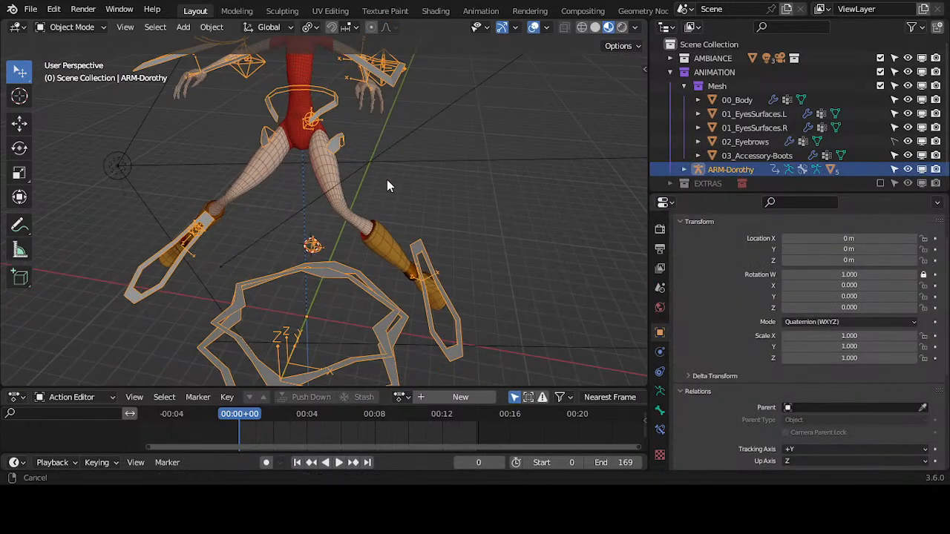
middle_click_drag(445, 334, 310, 178)
key("ctrl+Tab")
Move the left foot control MTR-Foot.L inward and back behind the body.
left_click(347, 345)
middle_click_drag(347, 344, 279, 322)
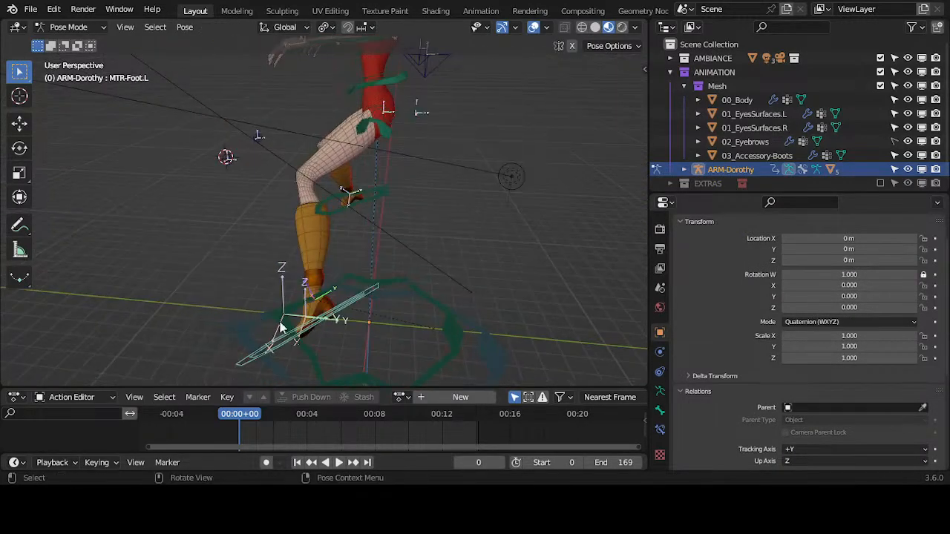
key("g")
left_click(426, 298)
middle_click_drag(426, 297, 334, 296)
key("g")
left_click(421, 300)
middle_click_drag(397, 271, 486, 278)
key("g")
left_click(375, 264)
key("g")
left_click(365, 254)
middle_click_drag(366, 254, 395, 277)
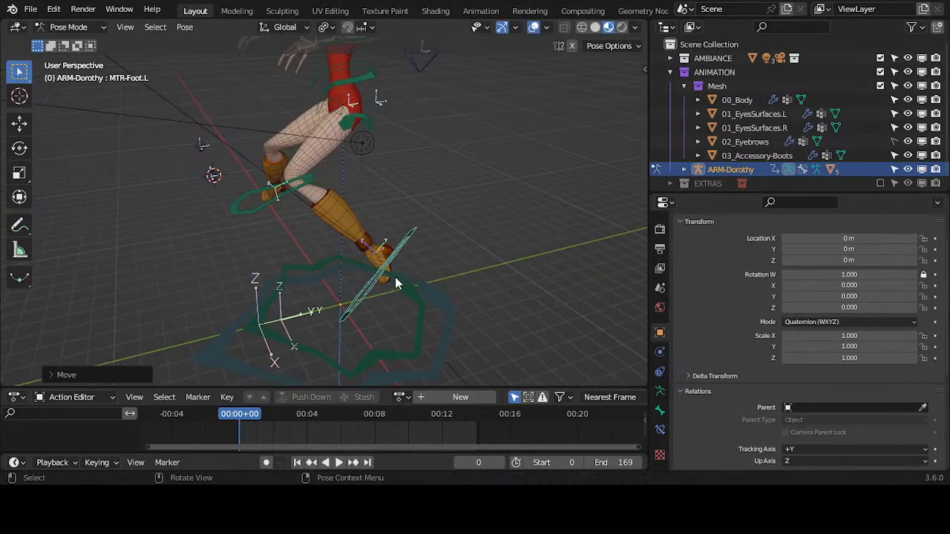
Rotate the left foot control MTR-Foot.L slightly about the X axis.
key("r")
key("x")
left_click(423, 282)
Enable X-Axis Mirror in the armature's pose options.
key("n")
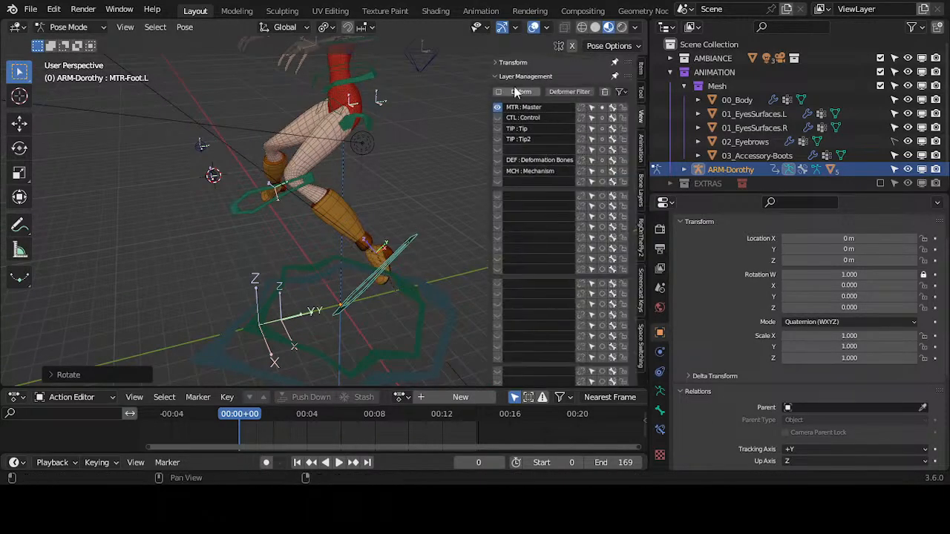
left_click(559, 79)
left_click(638, 94)
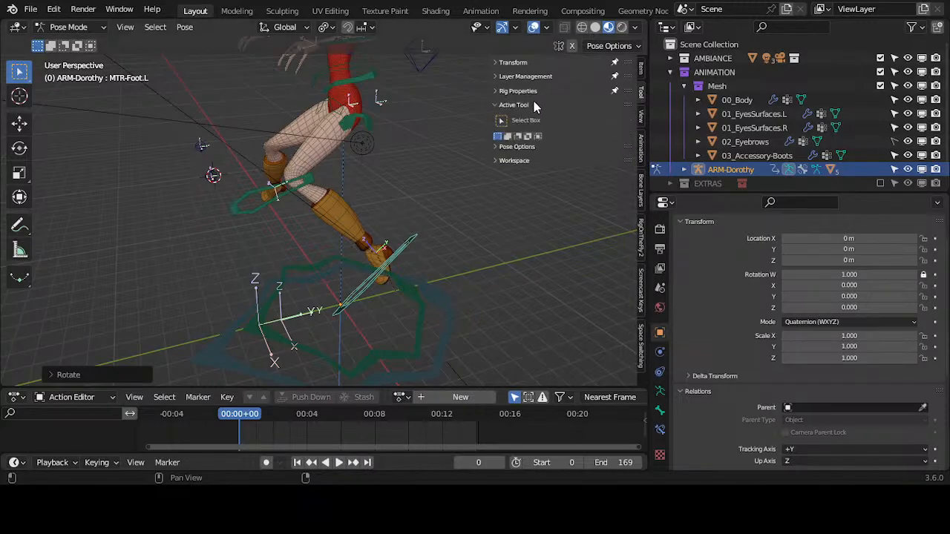
left_click(516, 119)
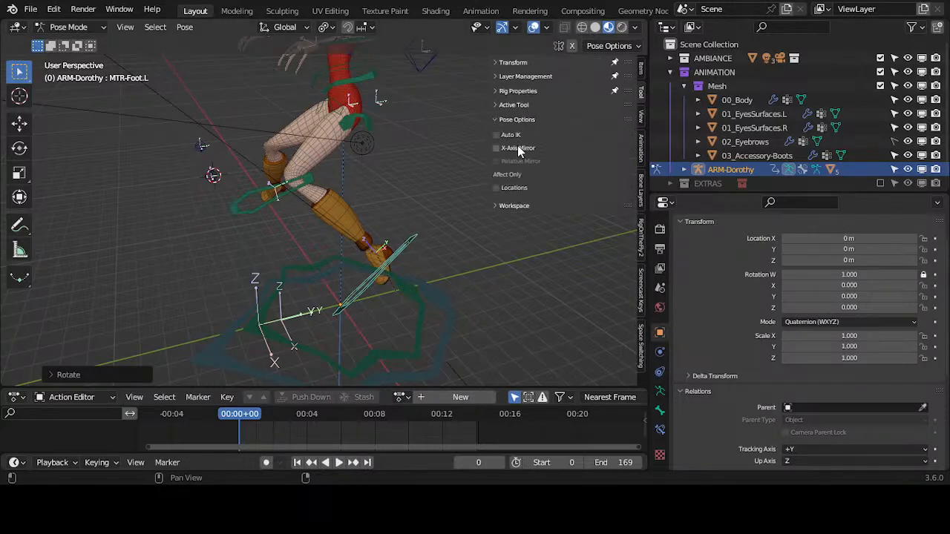
left_click(517, 148)
Move MTR-Foot.L with mirroring so that both feet sit symmetrically close together.
middle_click_drag(299, 221, 397, 254)
key("g")
left_click(353, 293)
key("g")
left_click(371, 300)
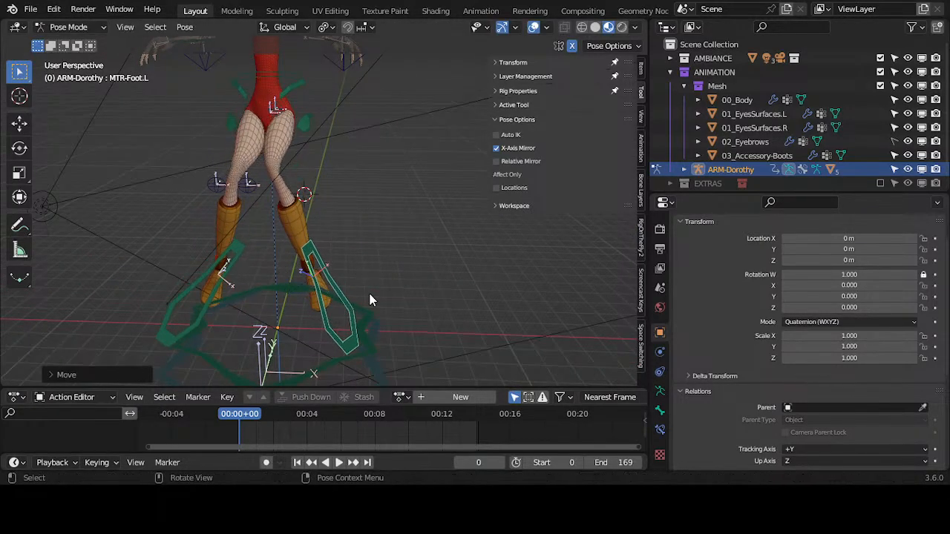
Move MTR-Foot.L farther behind the body and rotate it about the X axis.
left_click(249, 183)
middle_click_drag(250, 184, 210, 241)
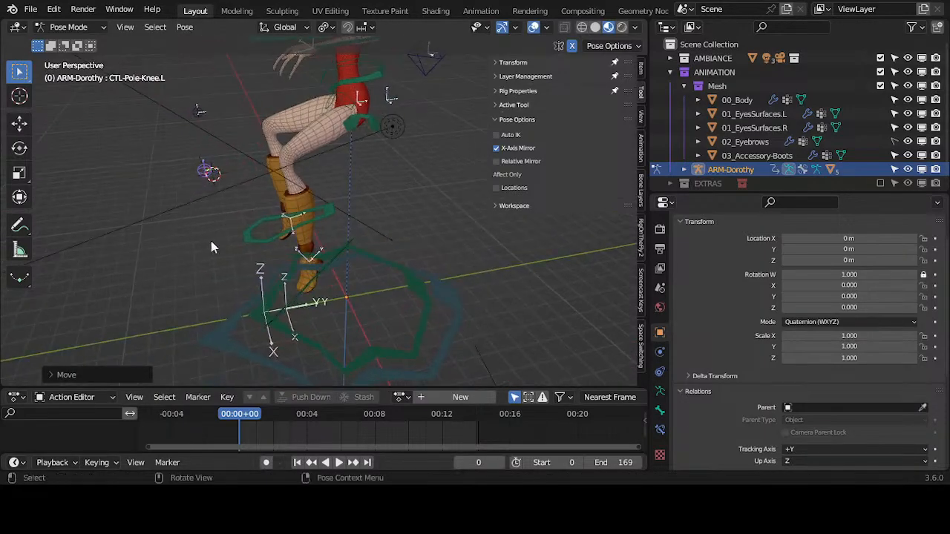
left_click(293, 304)
key("g")
left_click(384, 317)
middle_click_drag(384, 317, 278, 283)
middle_click_drag(355, 301, 362, 327)
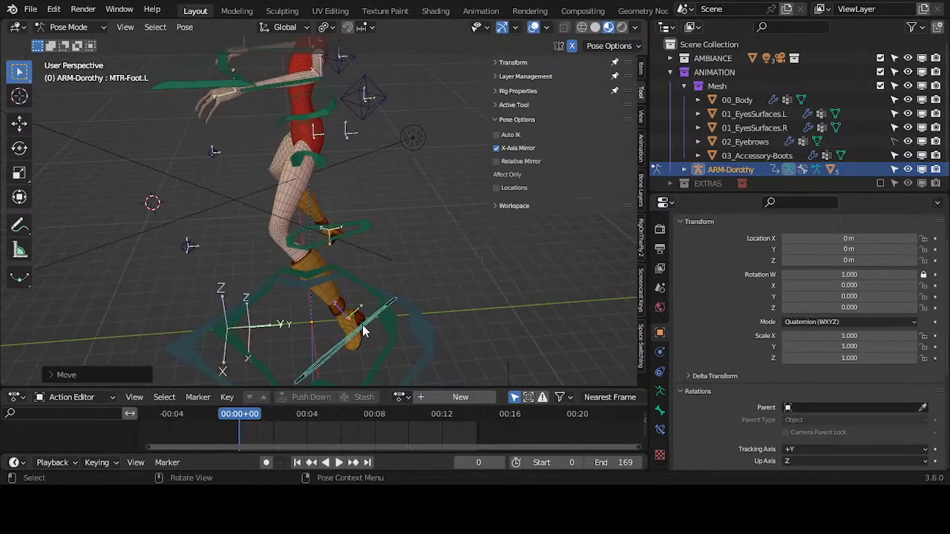
key("r")
key("x")
left_click(401, 318)
Move the left knee pole CTL-Pole-Knee.L inward toward the body's centre line.
left_click(184, 248)
middle_click_drag(185, 248, 326, 263)
key("g")
left_click(279, 273)
Bring MTR-Foot.L inward toward the other foot and shift the knee pole CTL-Pole-Knee.L slightly outward.
left_click(388, 300)
key("g")
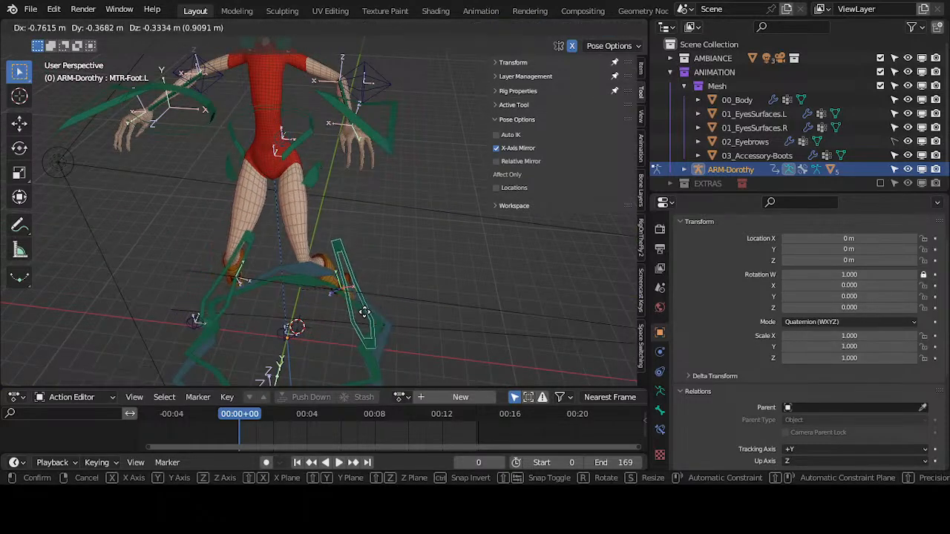
left_click(276, 316)
left_click(282, 333)
key("g")
left_click(301, 338)
middle_click_drag(301, 338, 327, 346)
Move MTR-Foot.L back and up behind the body, rotating it about the X axis.
left_click(336, 346)
key("g")
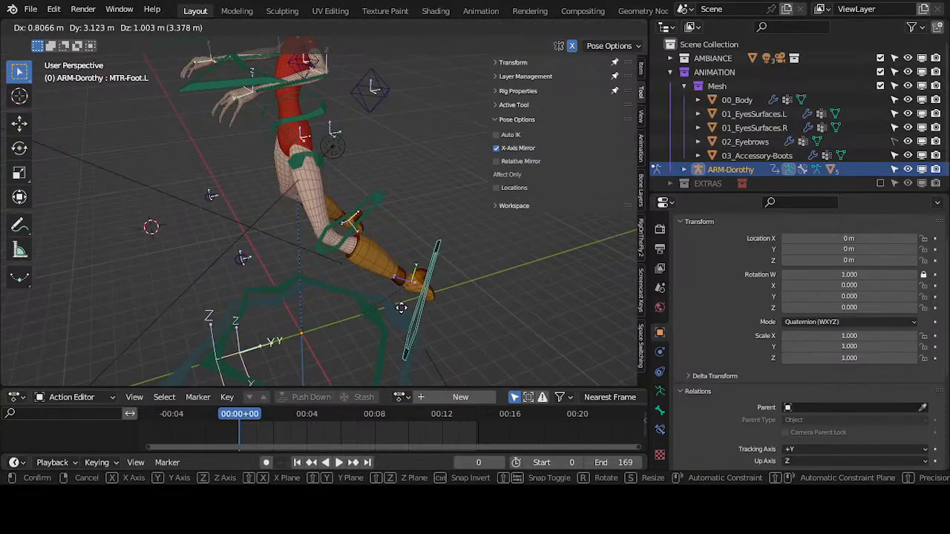
left_click(417, 303)
key("r")
key("x")
left_click(468, 279)
key("g")
left_click(496, 244)
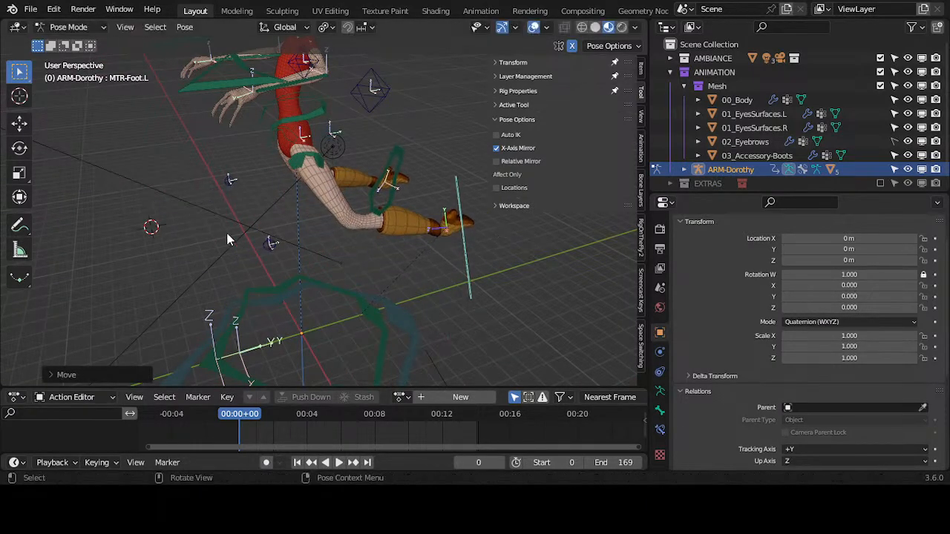
Lower the left knee pole CTL-Pole-Knee.L so that it sits below the bent knee.
left_click(270, 245)
middle_click_drag(301, 265, 288, 250)
key("g")
left_click(357, 346)
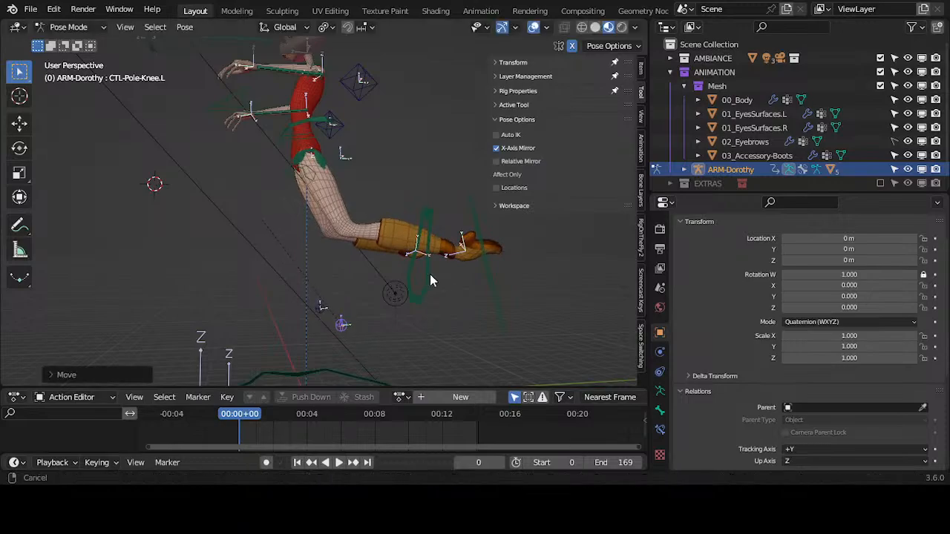
Rotate MTR-Foot.L to tilt the boot and raise the foot higher behind the body.
middle_click_drag(430, 274, 431, 310)
left_click(429, 309)
key("r")
left_click(456, 291)
key("g")
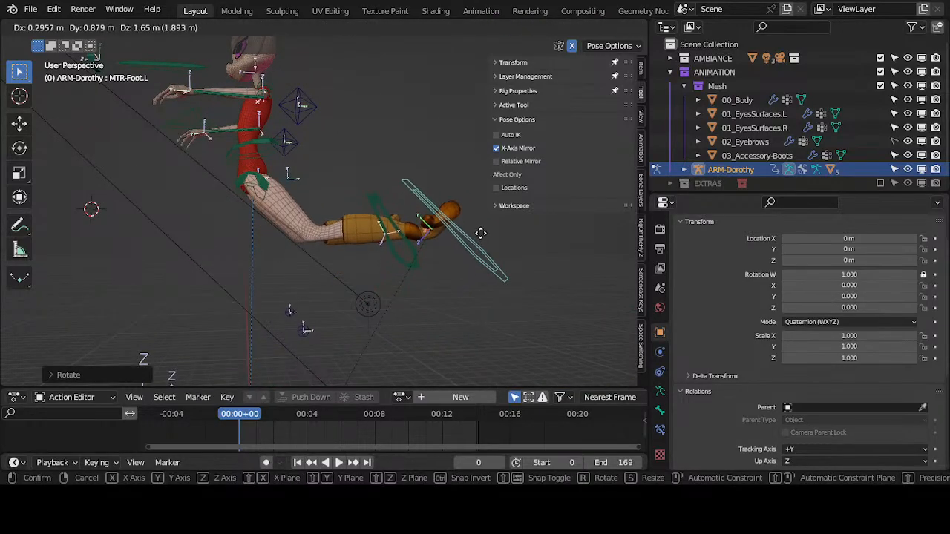
left_click(445, 146)
Reposition the left knee pole CTL-Pole-Knee.L beneath the raised leg.
middle_click_drag(445, 146, 351, 260)
left_click(309, 346)
key("g")
left_click(326, 369)
middle_click_drag(327, 366, 408, 328)
key("g")
left_click(363, 325)
Rotate the left foot control MTR-Foot.L about the Z axis and about the Y axis.
left_click(414, 219)
middle_click_drag(414, 219, 429, 222)
key("r")
key("z")
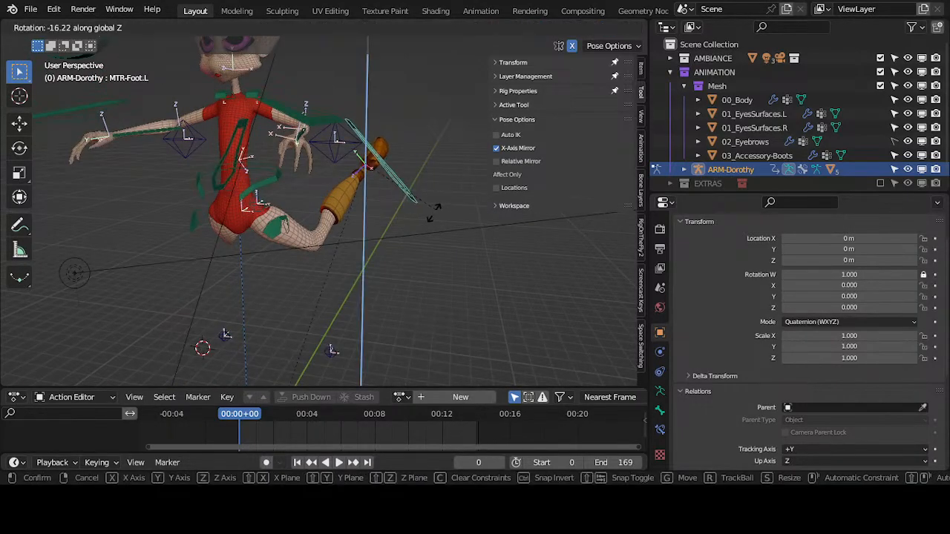
left_click(437, 145)
key("r")
key("y")
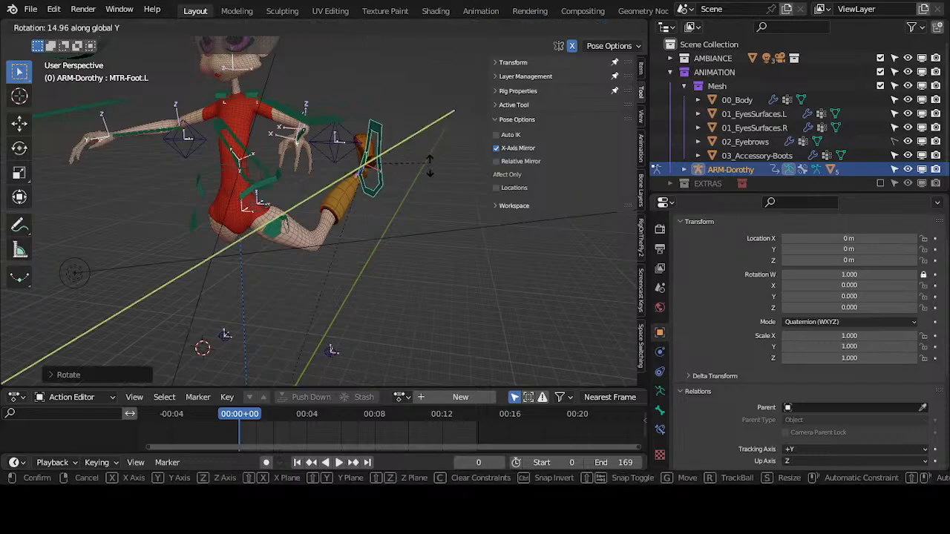
left_click(428, 110)
Rotate the left foot control MTR-Foot.L about the Z, X and Z axes in turn to angle the raised boot.
middle_click_drag(428, 110, 322, 205)
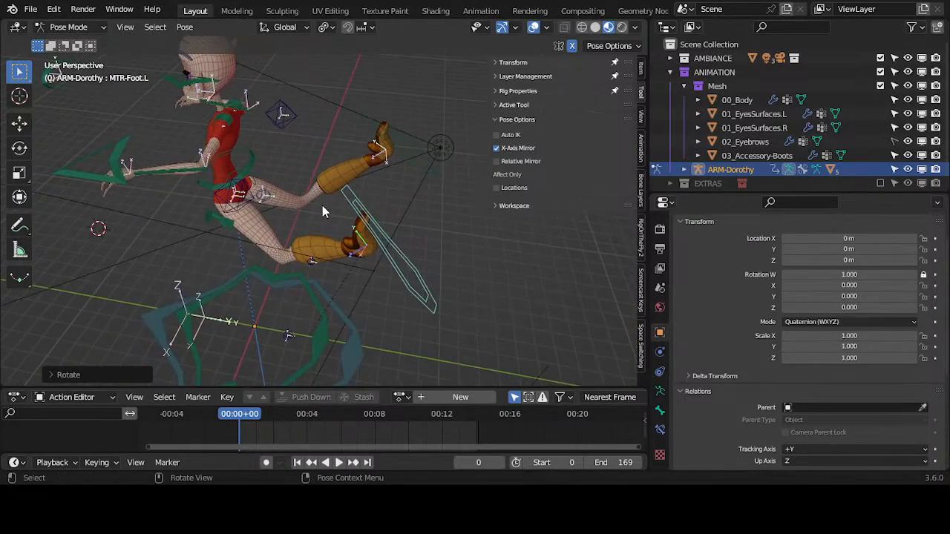
key("r")
key("z")
left_click(412, 223)
middle_click_drag(411, 223, 374, 237)
key("r")
key("x")
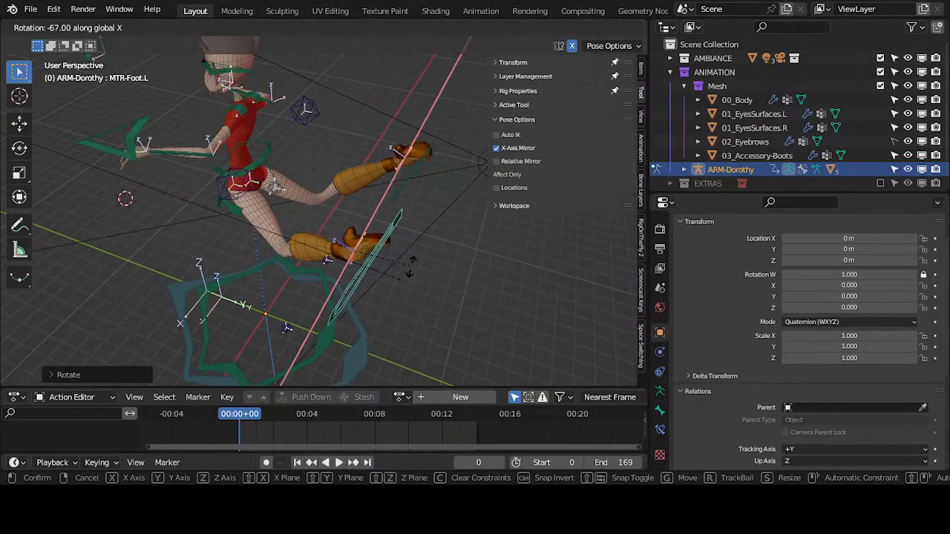
left_click(288, 328)
middle_click_drag(287, 327, 356, 269)
key("r")
key("z")
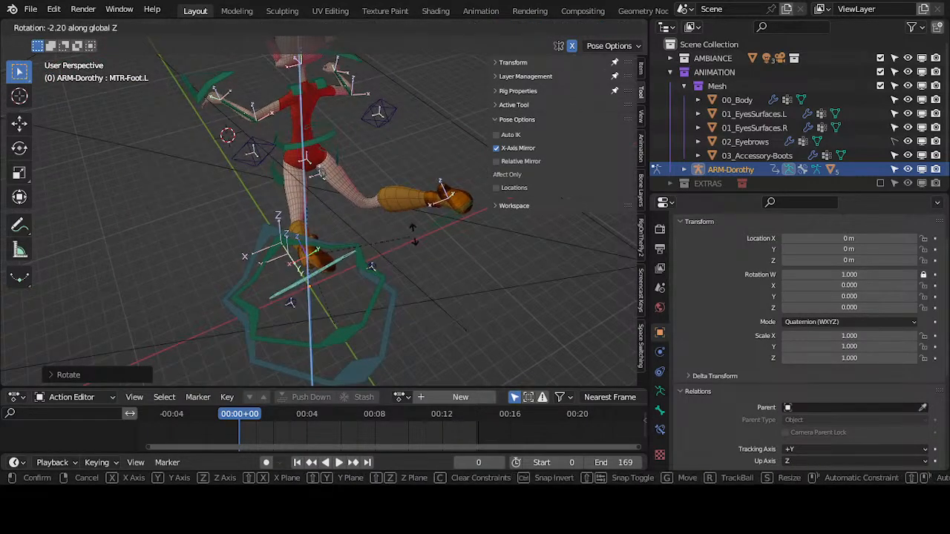
left_click(405, 241)
Move the left knee pole CTL-Pole-Knee.L to a new spot beneath the bent leg.
middle_click_drag(404, 241, 417, 321)
left_click(299, 322)
key("g")
left_click(380, 232)
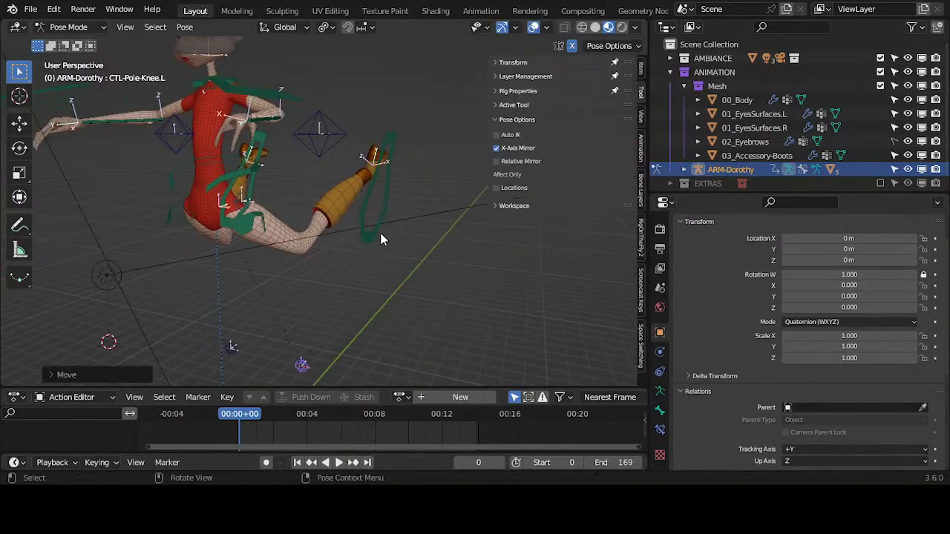
Move MTR-Foot.L to adjust where the raised left boot sits behind the body.
left_click(381, 234)
middle_click_drag(381, 233, 487, 213)
key("g")
left_click(414, 153)
Refine the boot's tilt by rotating MTR-Foot.L about the X axis and about the Z axis.
middle_click_drag(413, 153, 290, 243)
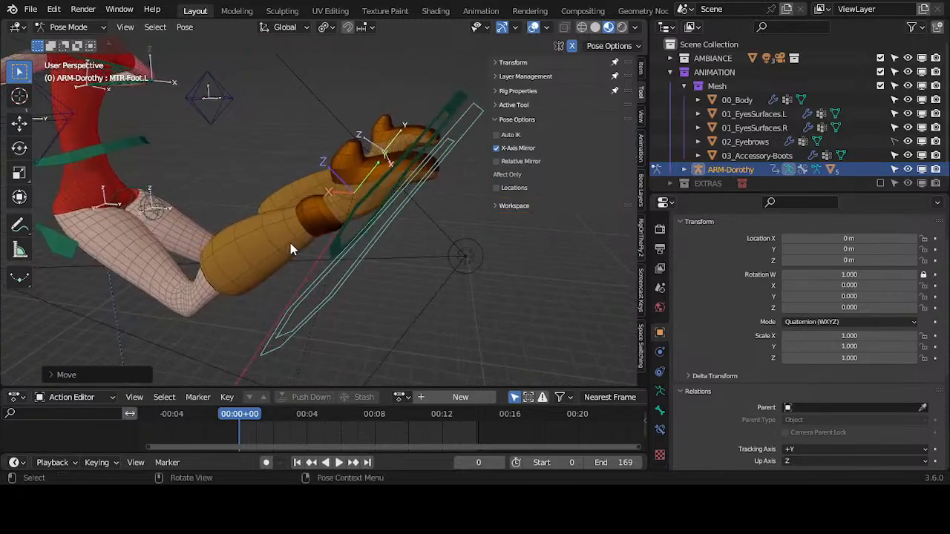
key("r")
key("x")
left_click(393, 266)
middle_click_drag(393, 266, 197, 202)
key("g")
key("r")
key("z")
left_click(293, 259)
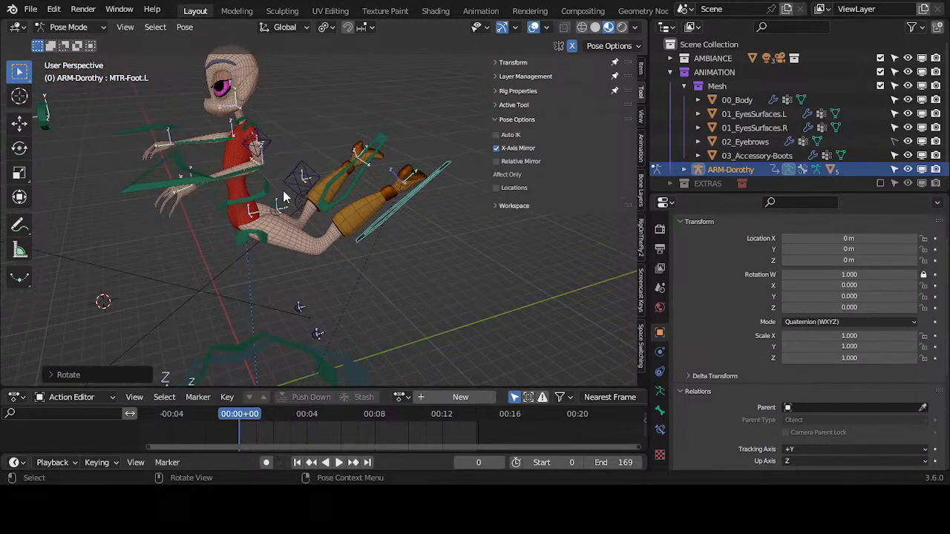
Switch the rig to Object Mode, duplicate the Armature modifier on 00_Body and apply the original one.
key("ctrl+Tab")
left_click(378, 227)
left_click(392, 225)
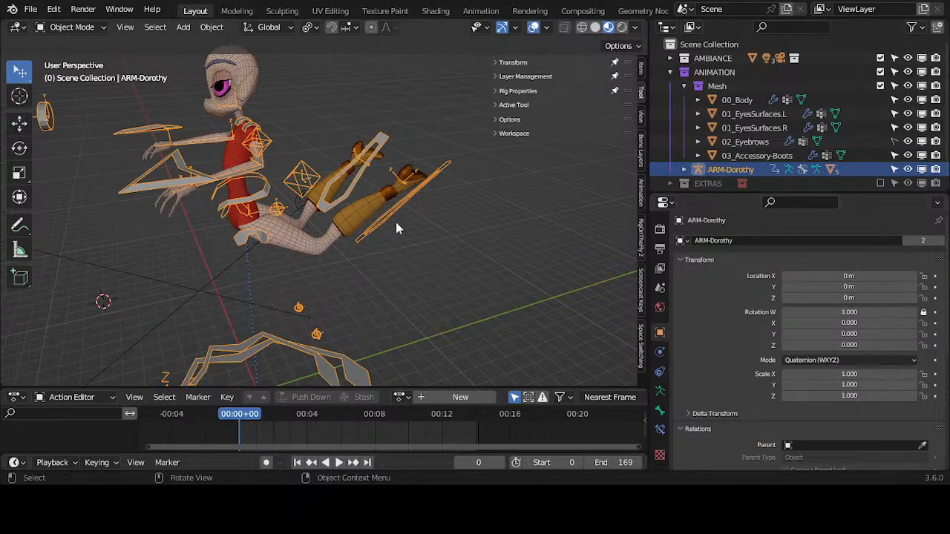
left_click(327, 232)
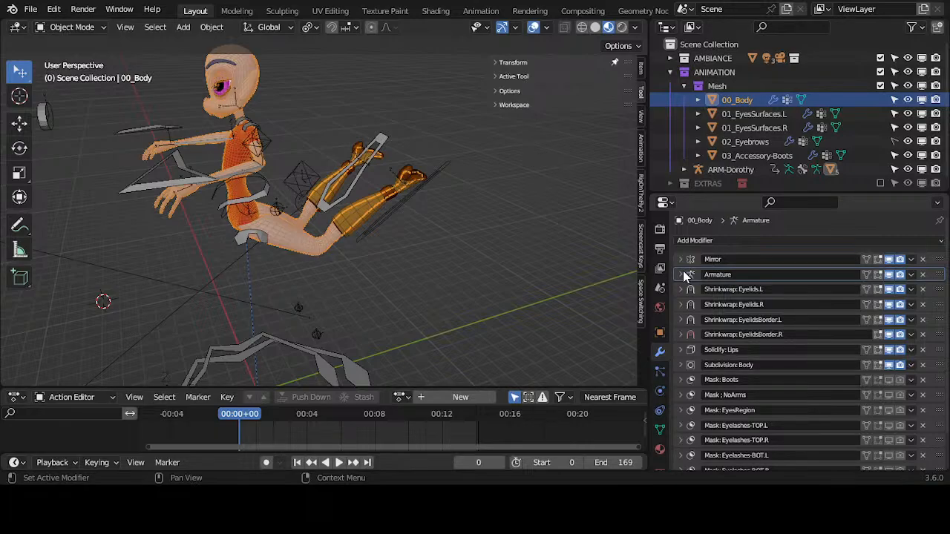
key("shift+d")
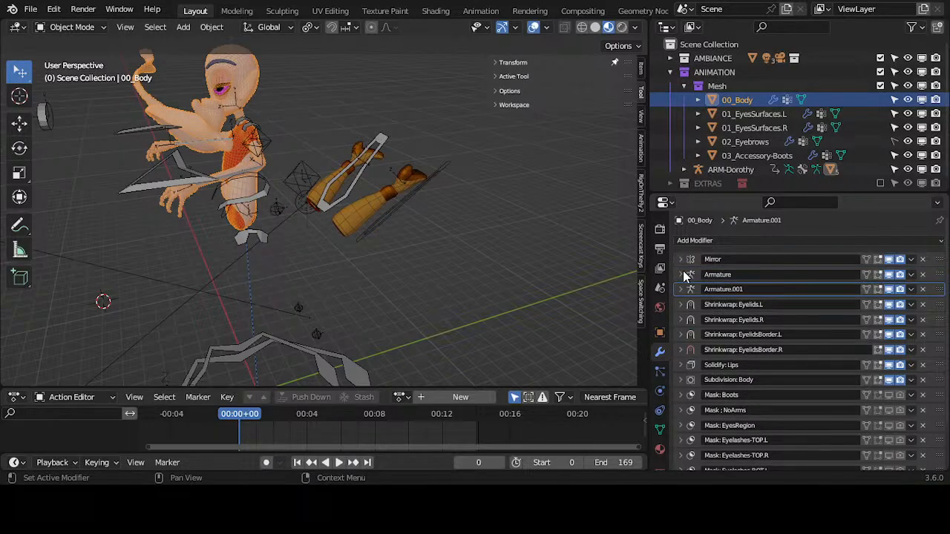
key("ctrl+a")
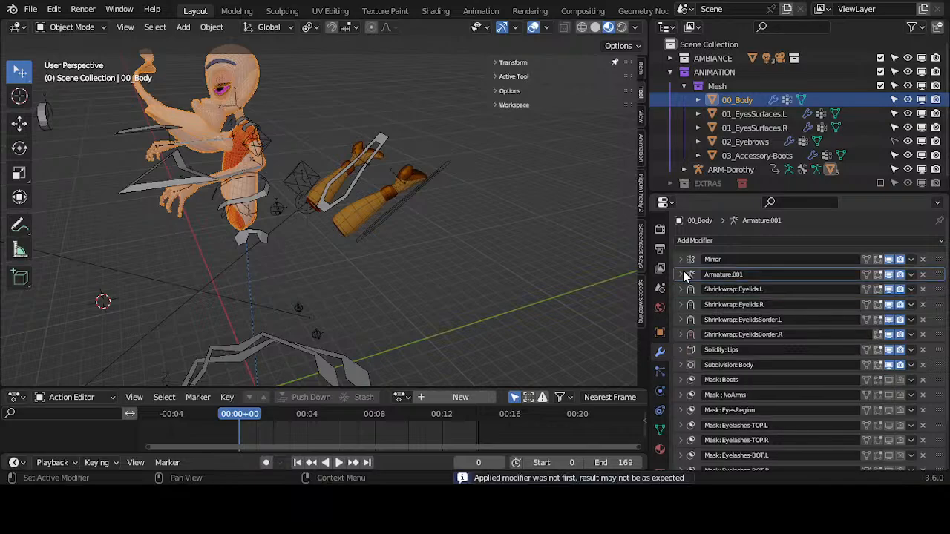
Duplicate the Armature modifier on 01_EyesSurfaces.L and 01_EyesSurfaces.R and apply the original on each.
left_click(747, 114)
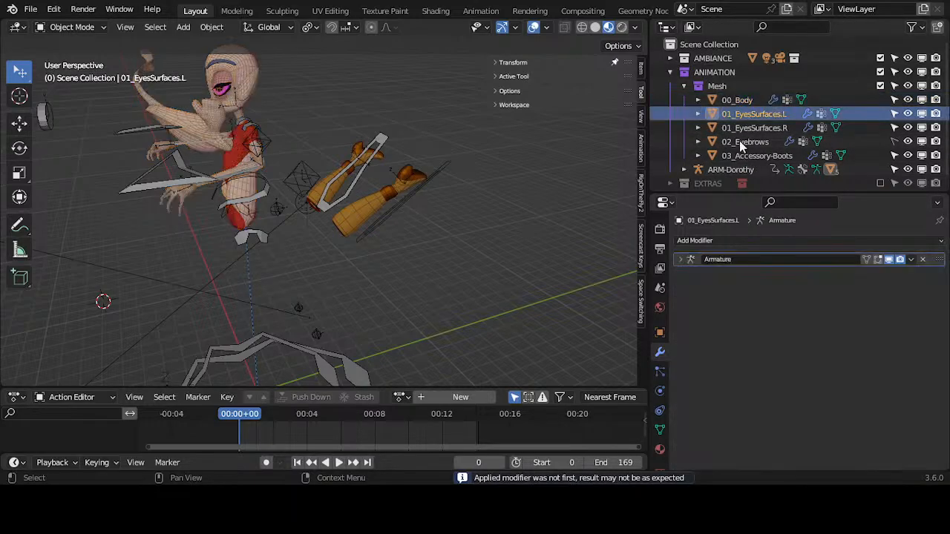
key("shift+d")
key("ctrl+a")
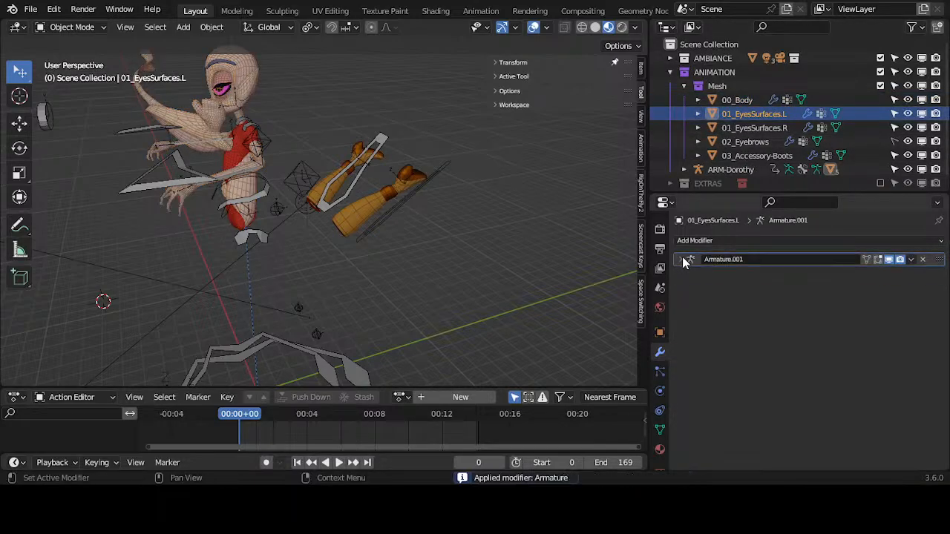
left_click(712, 128)
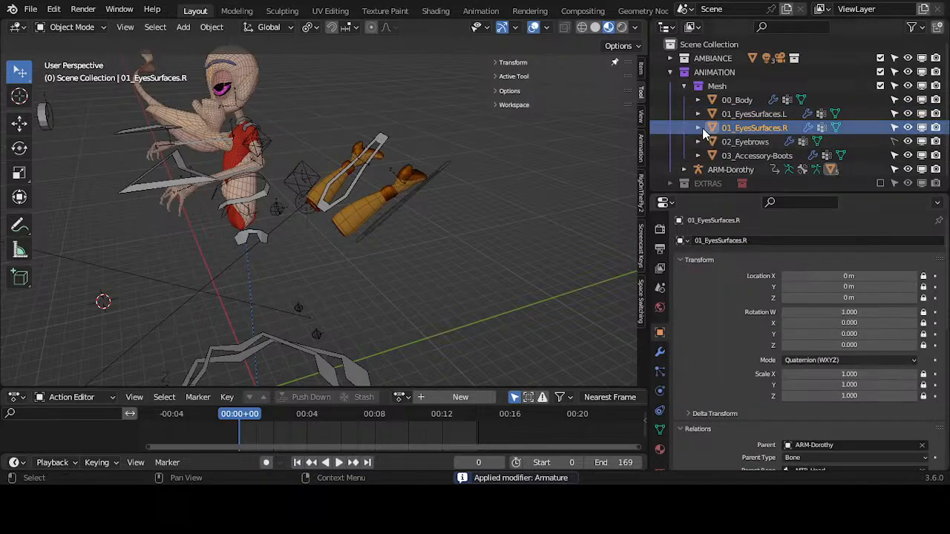
left_click(684, 259)
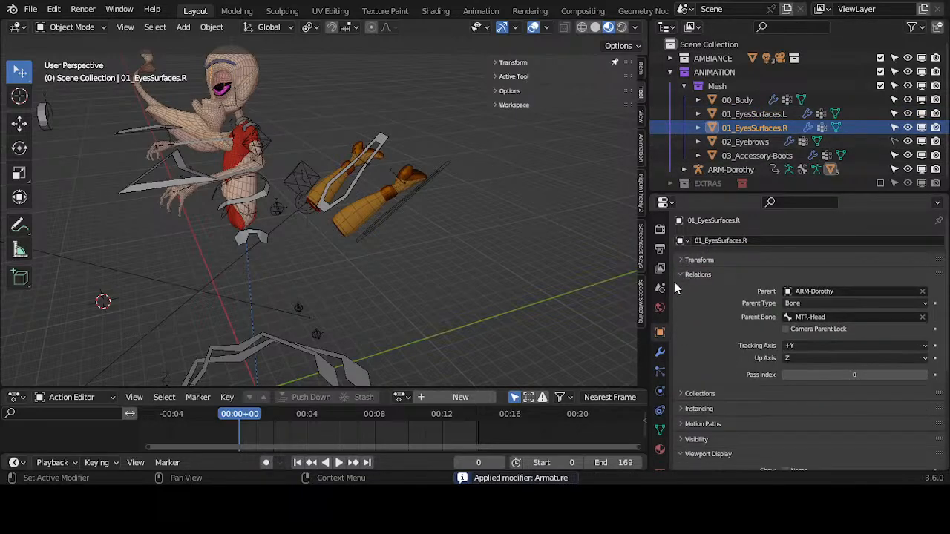
left_click(681, 275)
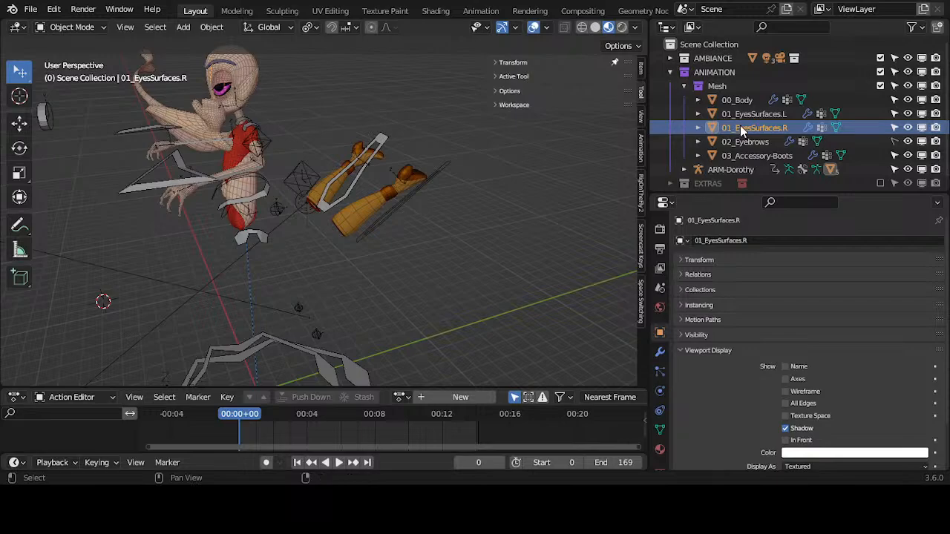
left_click(661, 352)
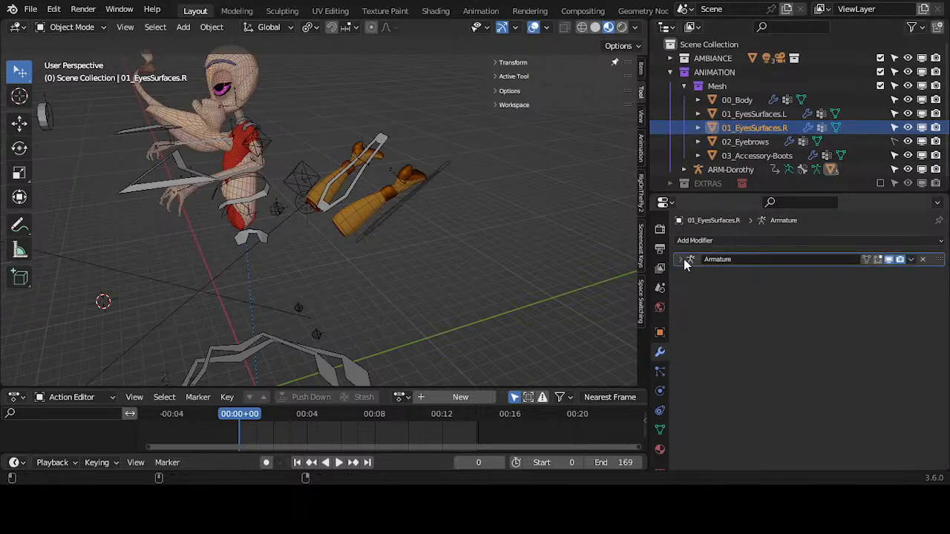
key("ctrl+a")
Duplicate the Armature modifier on 02_Eyebrows and 03_Accessory-Boots and apply the upper copy on each.
left_click(715, 141)
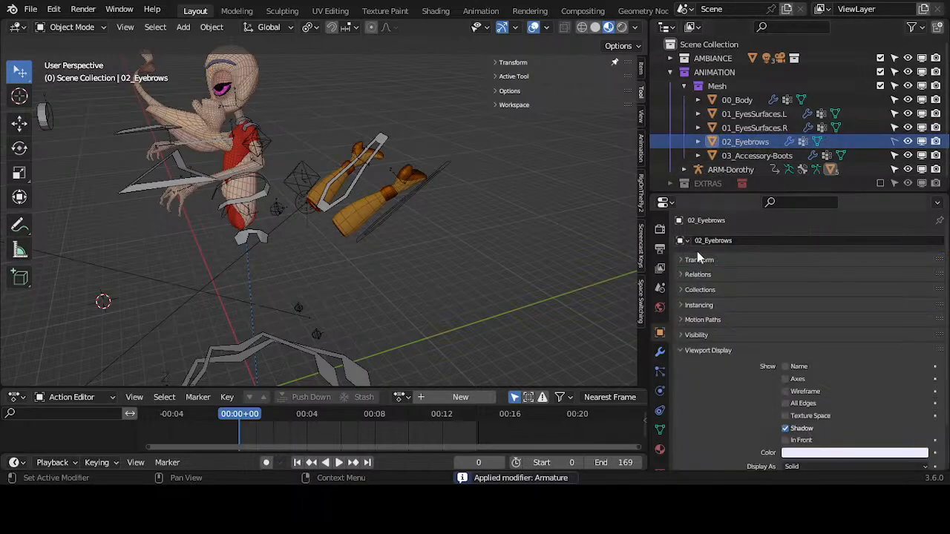
left_click(660, 353)
key("shift+d")
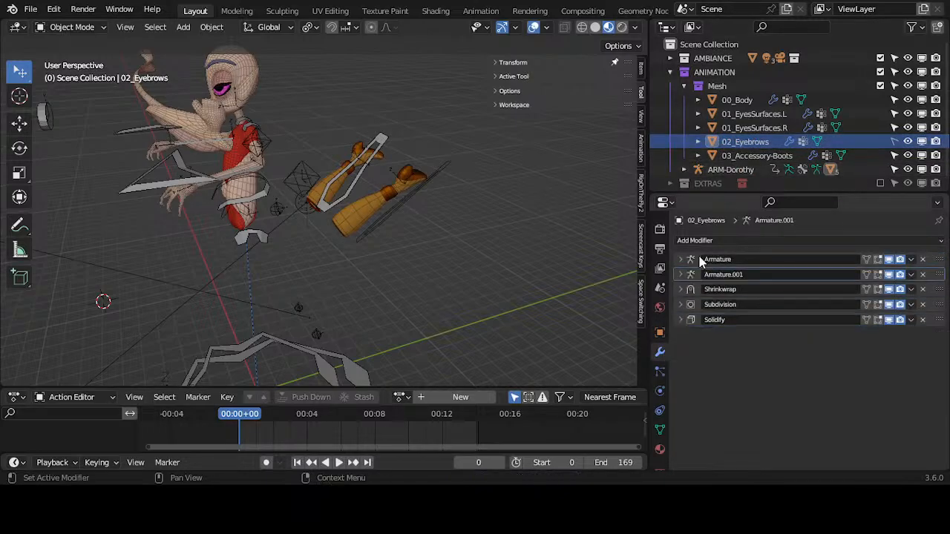
key("ctrl+a")
left_click(735, 155)
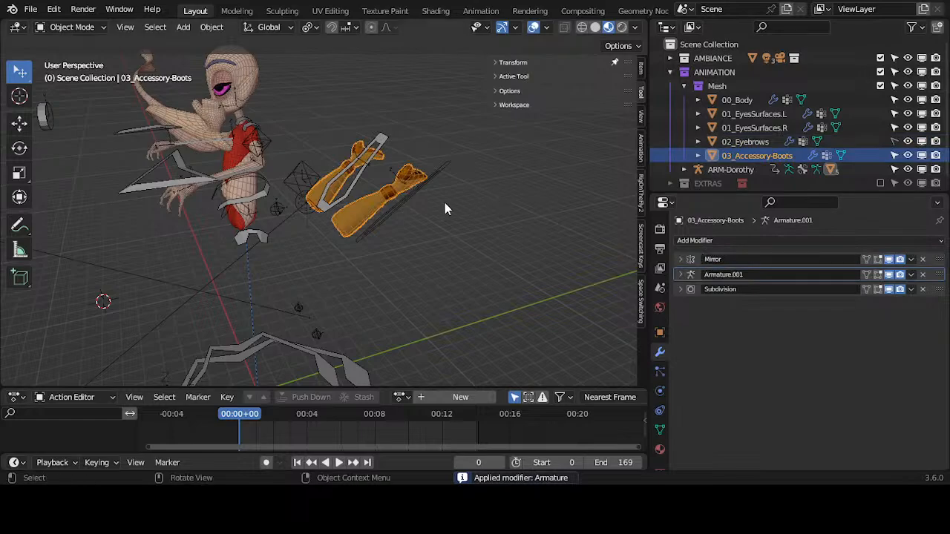
key("shift+d")
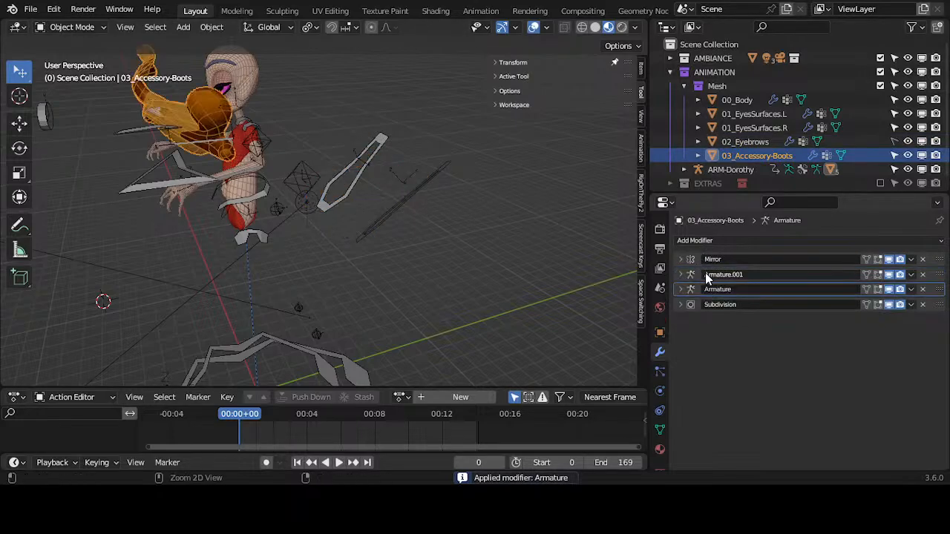
key("ctrl+a")
Rename the boots' remaining Armature modifier to Armature.001 and check the modifier stacks of the other meshes.
double_click(746, 272)
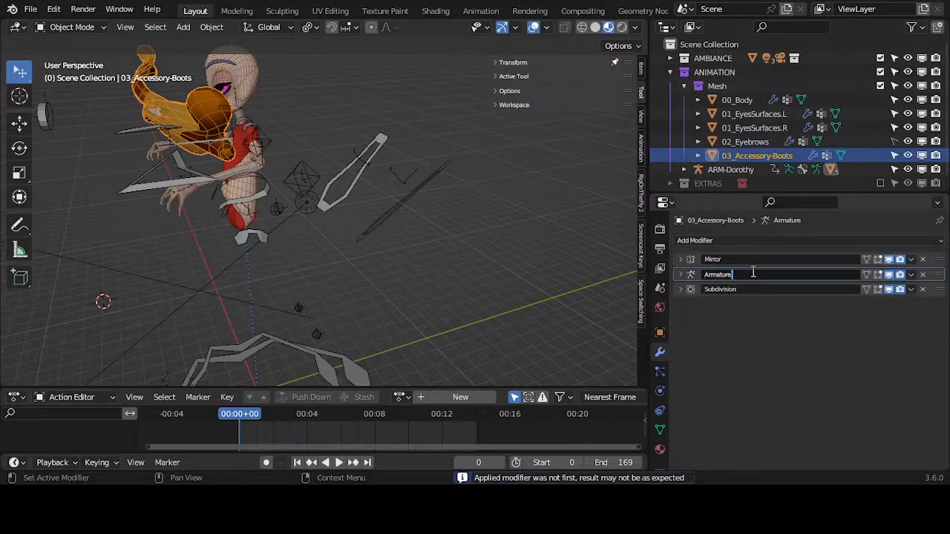
type(".001")
key("Return")
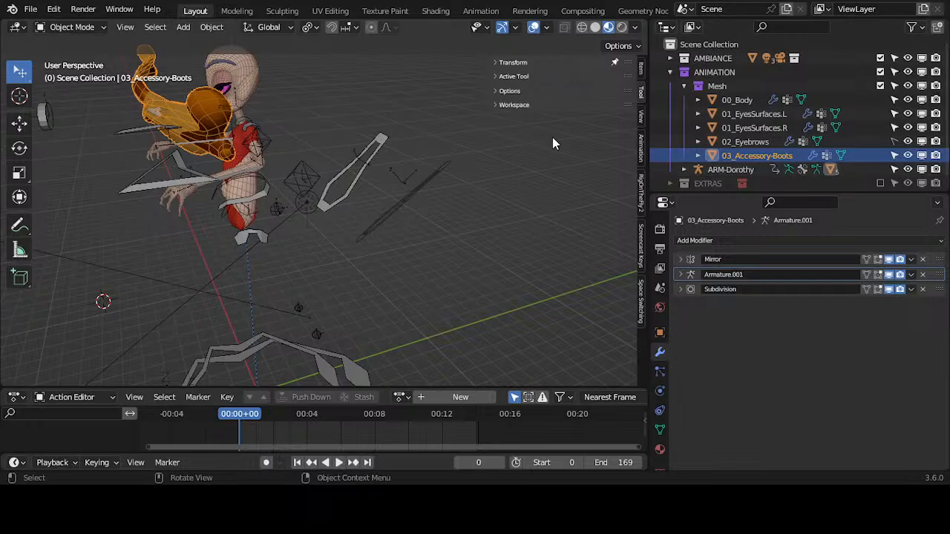
left_click(750, 142)
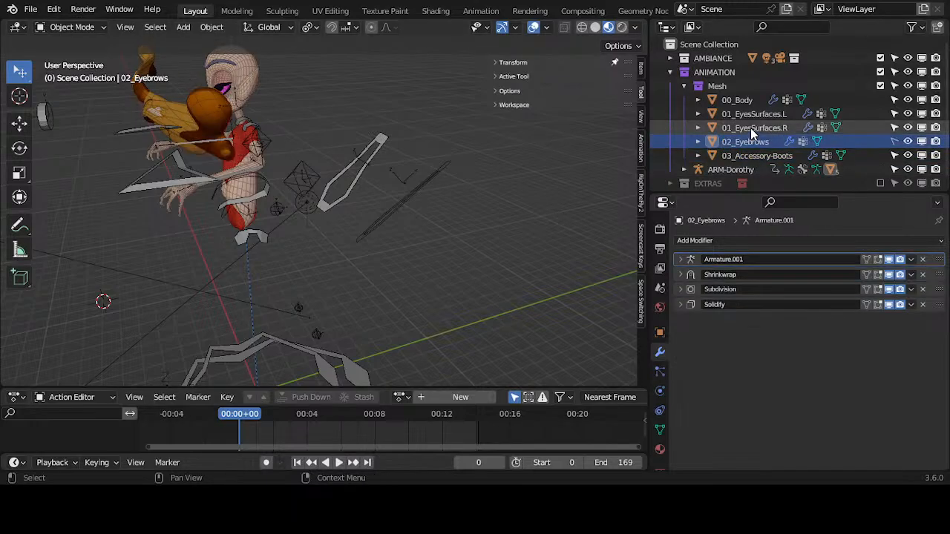
left_click(749, 128)
left_click(748, 115)
left_click(737, 100)
Put ARM-Dorothy in Pose Mode, deselect all bones and apply the current pose as the rest pose.
middle_click_drag(344, 159, 350, 208)
left_click(392, 201)
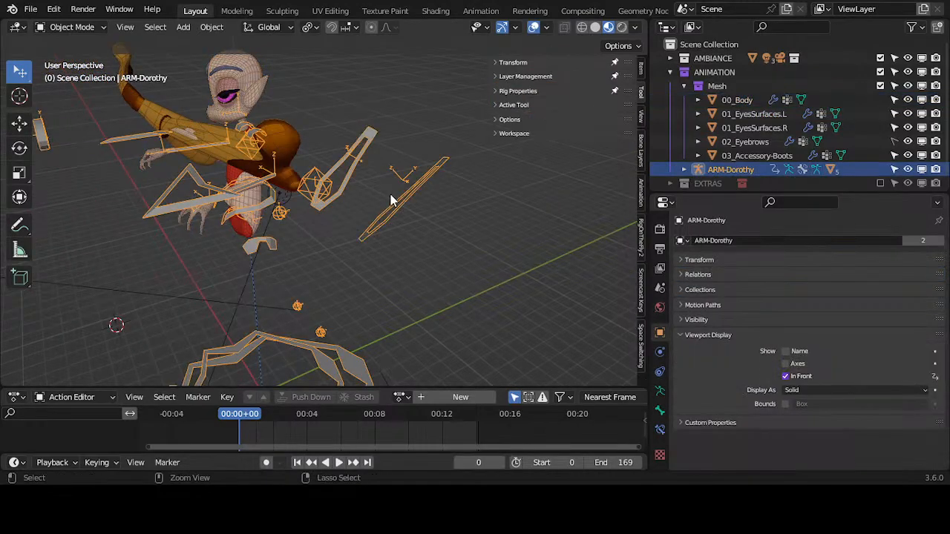
key("ctrl+Tab")
middle_click_drag(387, 237, 341, 224)
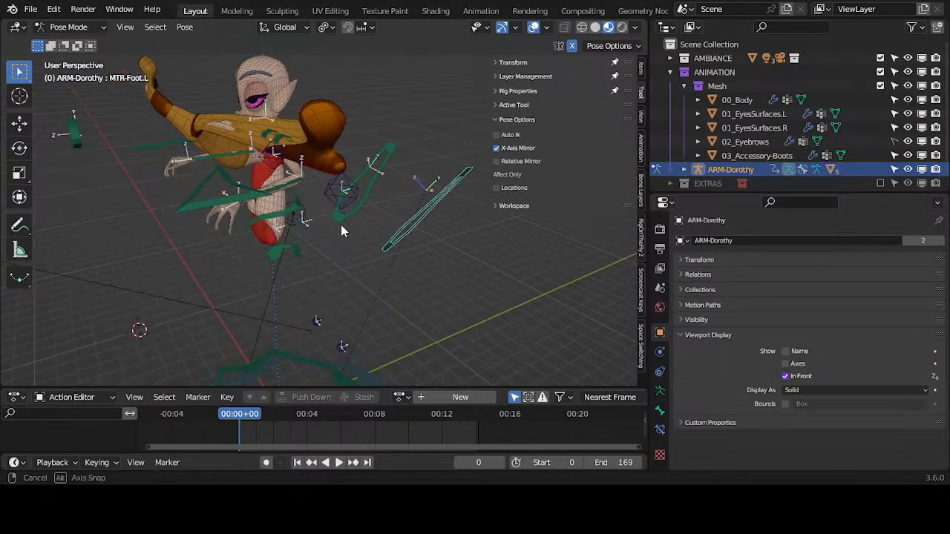
left_click(182, 29)
left_click(181, 29)
key("alt+a")
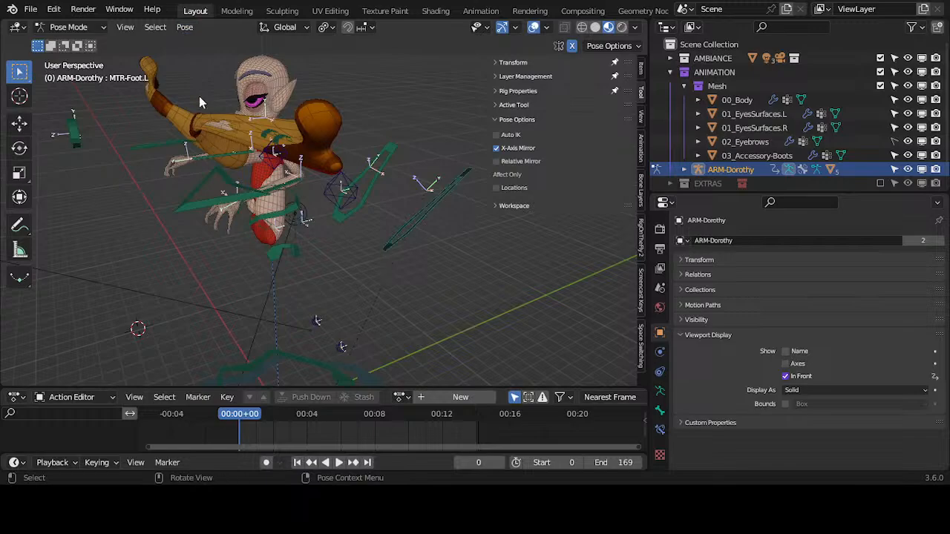
left_click(183, 30)
mouse_move(197, 71)
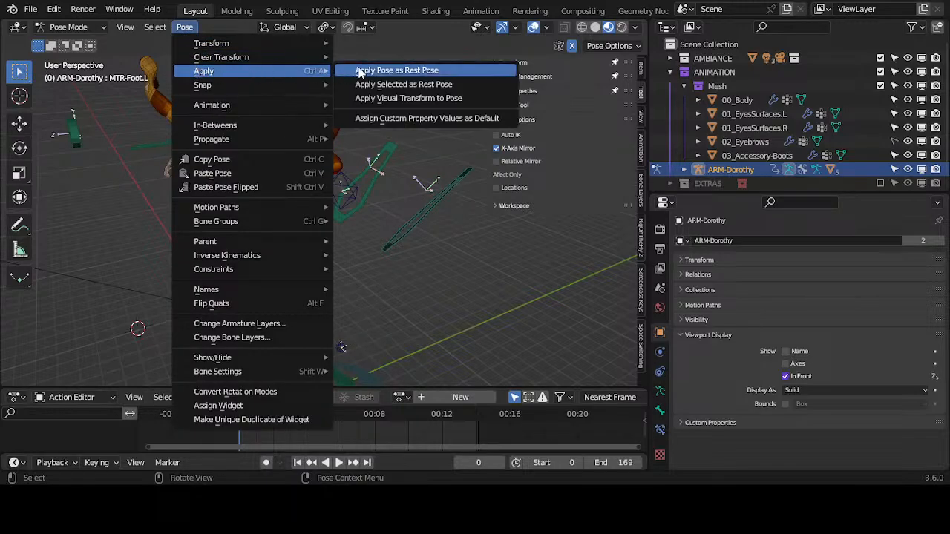
left_click(380, 72)
Inspect the body, bent legs and boots from several angles in the new rest pose.
middle_click_drag(328, 170, 332, 234)
middle_click_drag(401, 227, 409, 282)
left_click(412, 276)
middle_click_drag(375, 199, 363, 237)
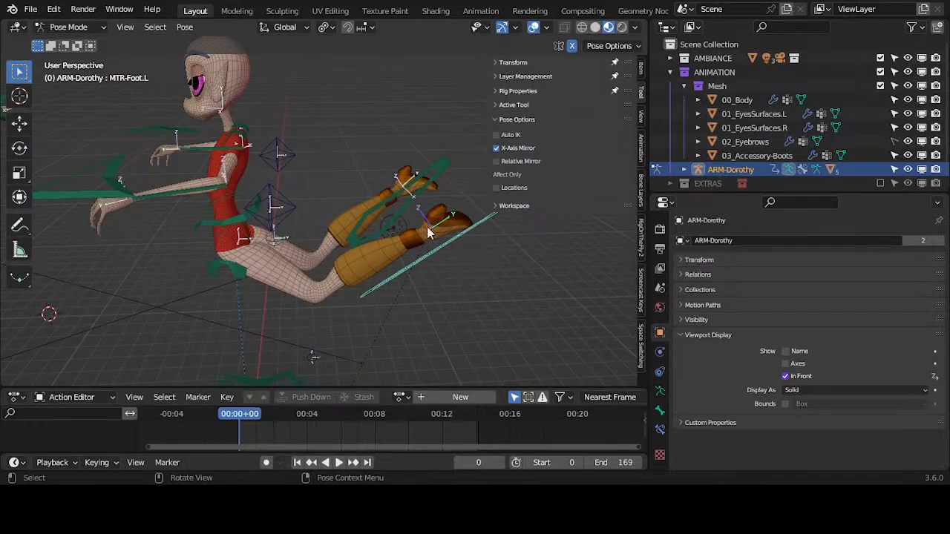
middle_click_drag(416, 206, 363, 220)
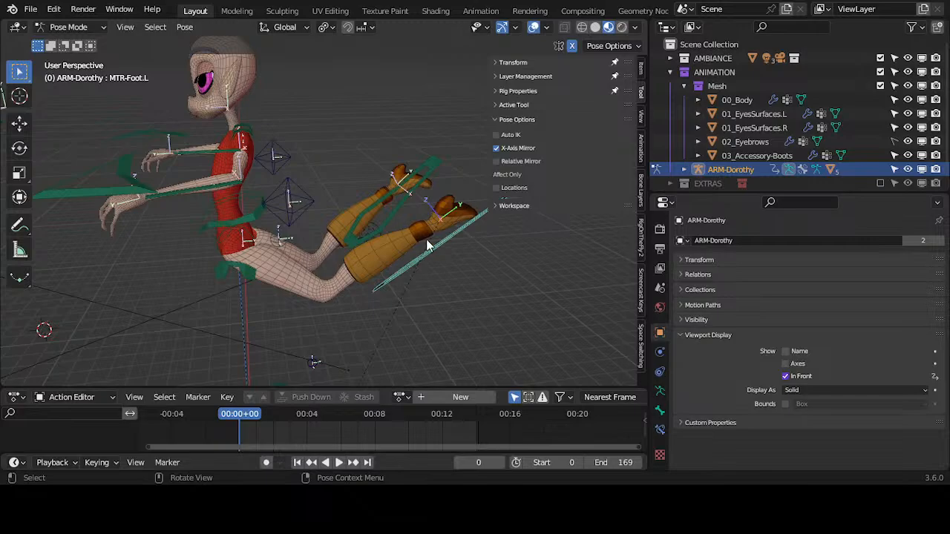
middle_click_drag(358, 248, 394, 257)
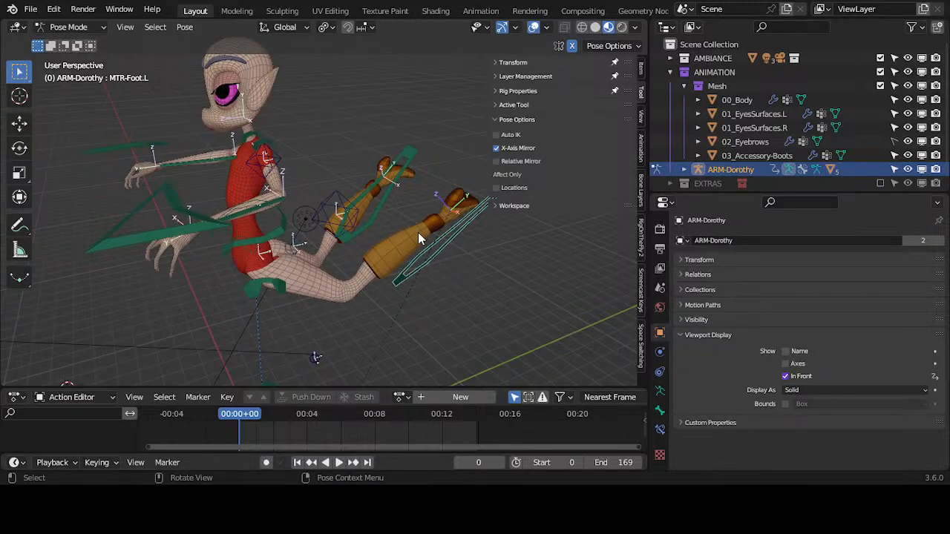
middle_click_drag(417, 232, 366, 234)
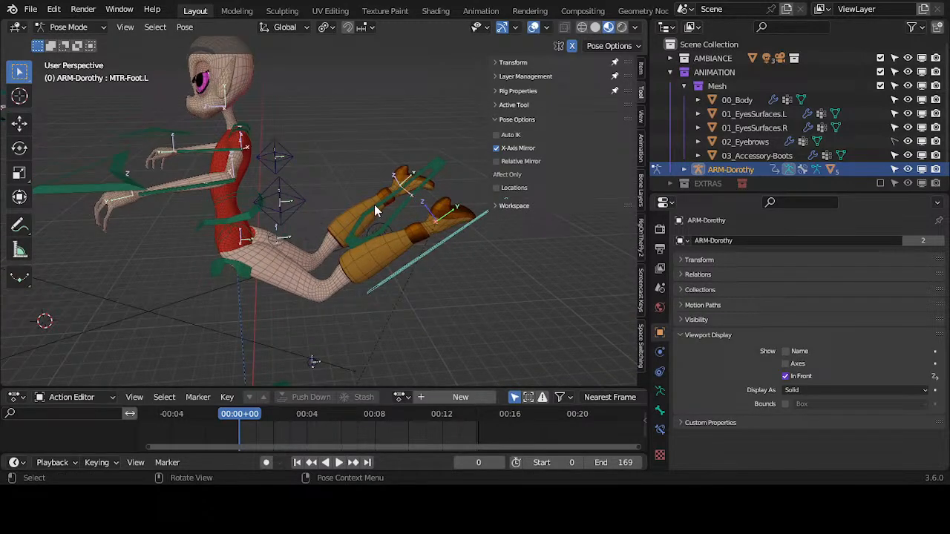
middle_click_drag(475, 242, 446, 248)
Test the rig by lowering MTR-Foot.L and rotating it about the X axis, and undo both changes.
key("n")
key("g")
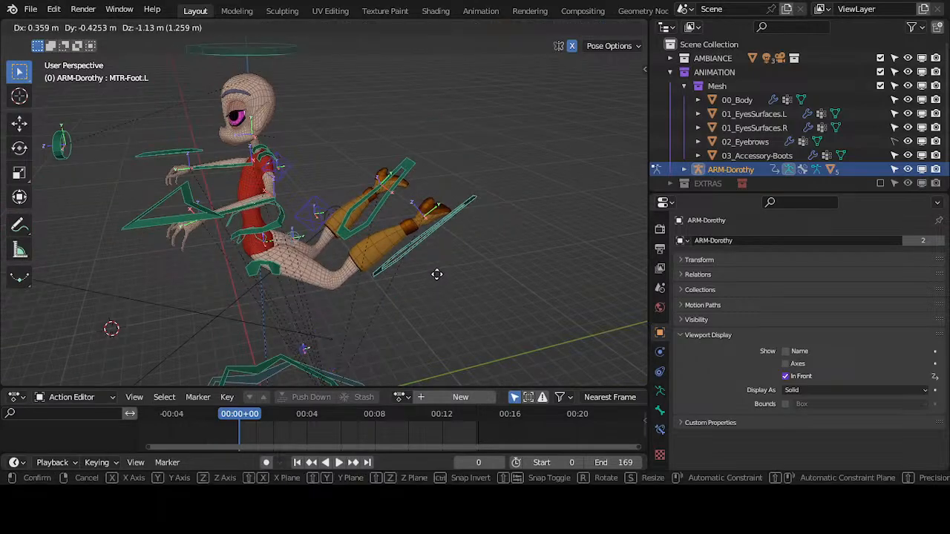
left_click(426, 292)
key("r")
key("x")
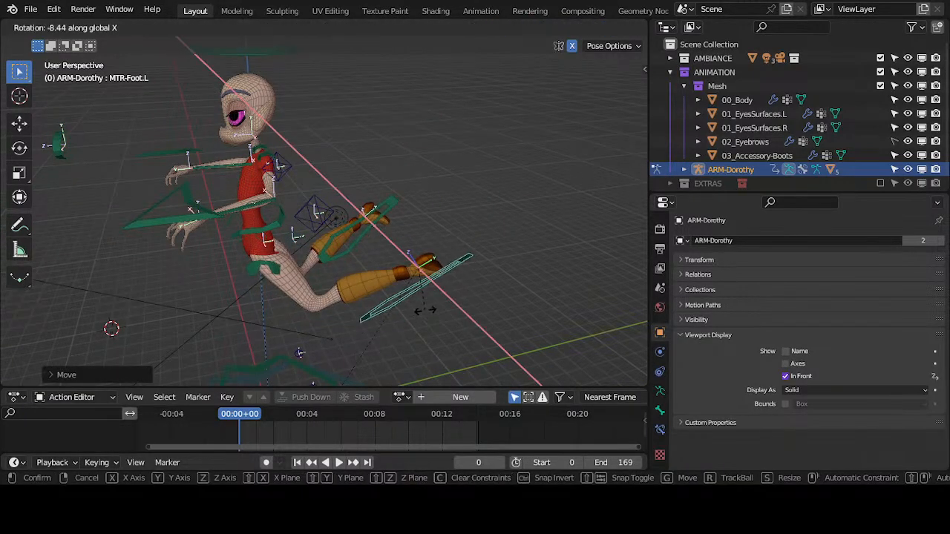
left_click(425, 305)
key("ctrl+z")
key("ctrl+z")
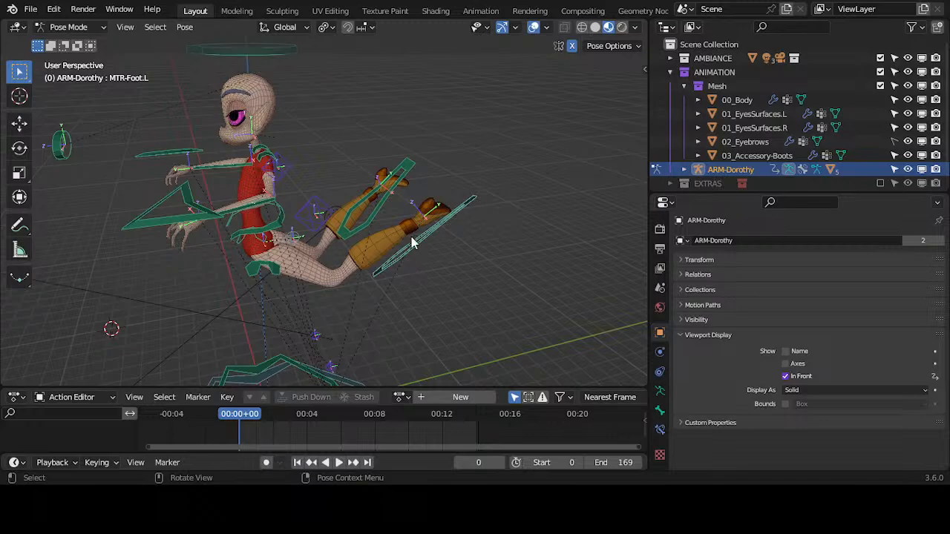
Compare MTR-Foot.L's bone orientation in Edit Mode with its control shape in Pose Mode.
key("Tab")
middle_click_drag(424, 222, 431, 210)
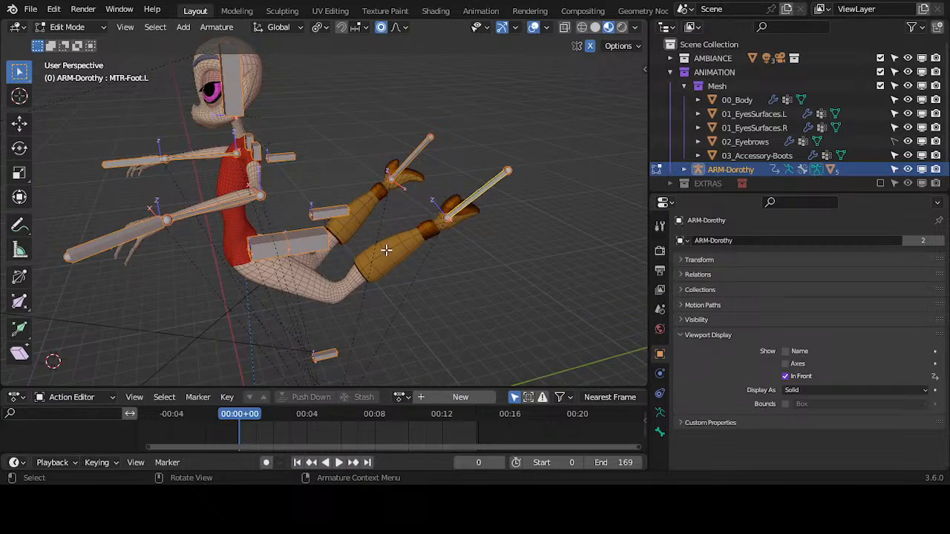
key("Tab")
key("Tab")
key("Tab")
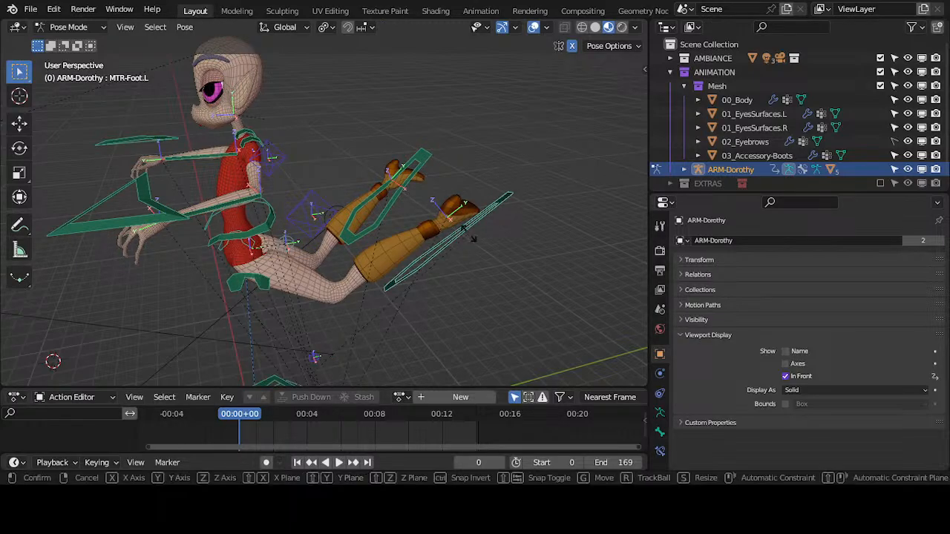
key("r")
key("x")
key("Escape")
key("Tab")
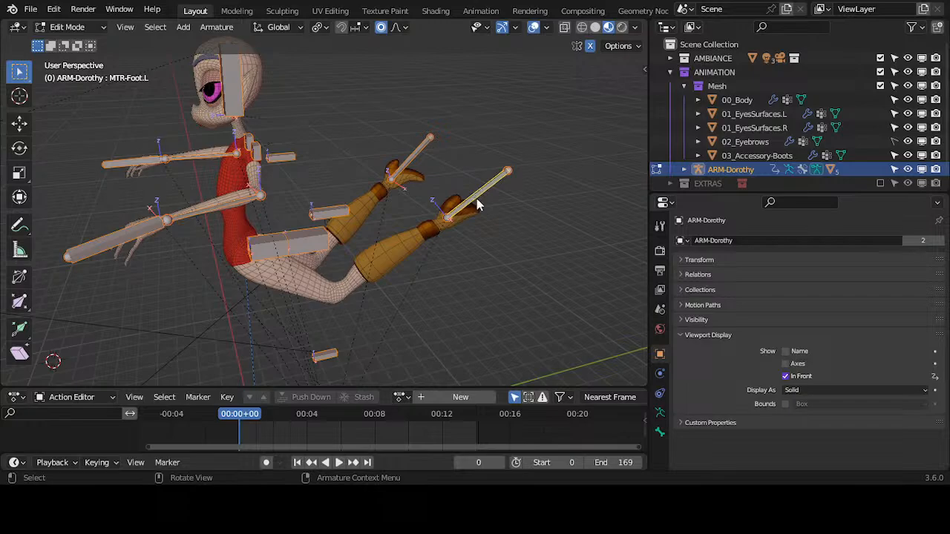
key("Tab")
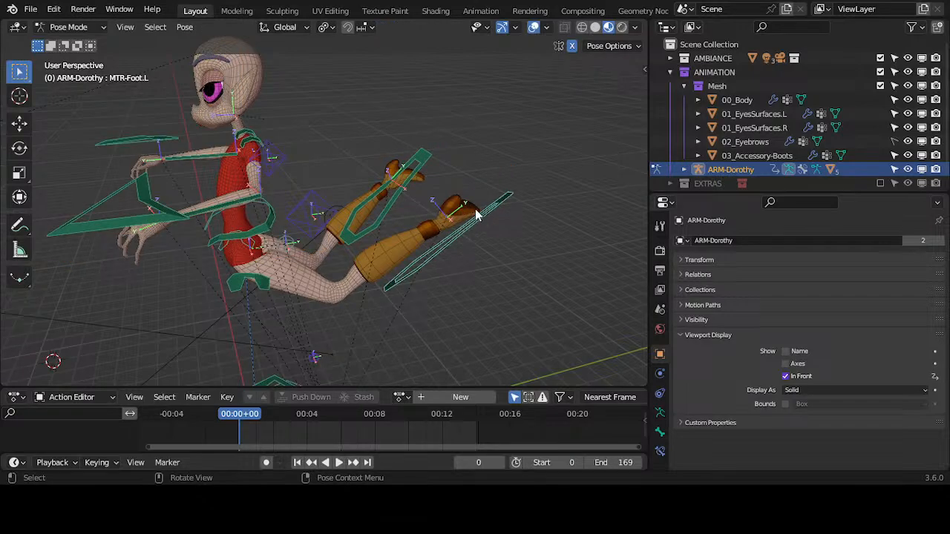
key("Tab")
key("r")
key("x")
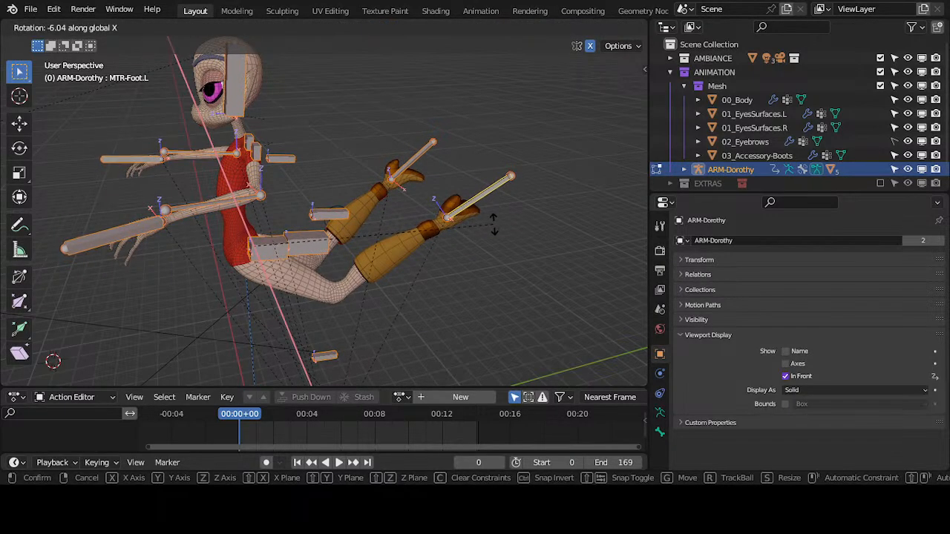
right_click(477, 236)
Rotate only MTR-Foot.L about the global X axis in Edit Mode until it and its mirrored bone point downward from the feet.
key("alt+a")
key("r")
key("x")
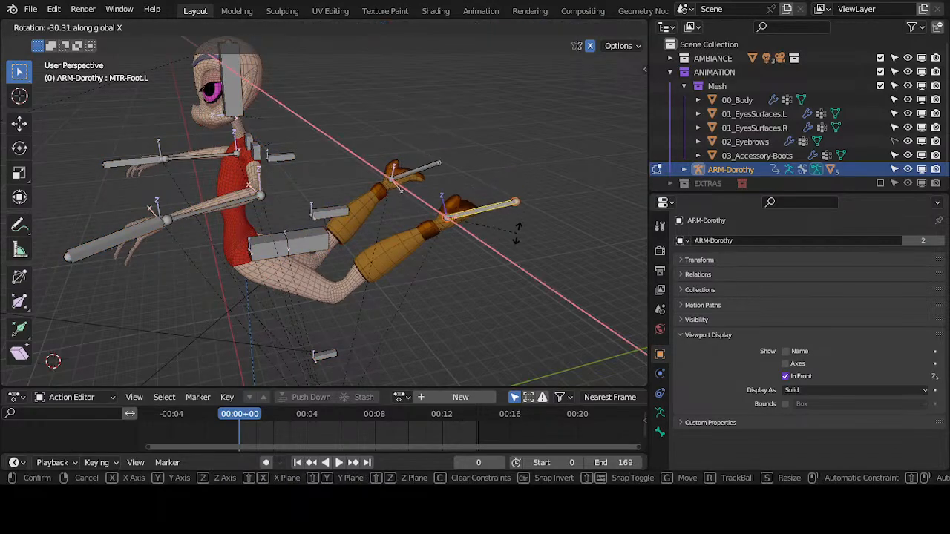
right_click(470, 277)
middle_click_drag(471, 279, 500, 131)
key("r")
key("x")
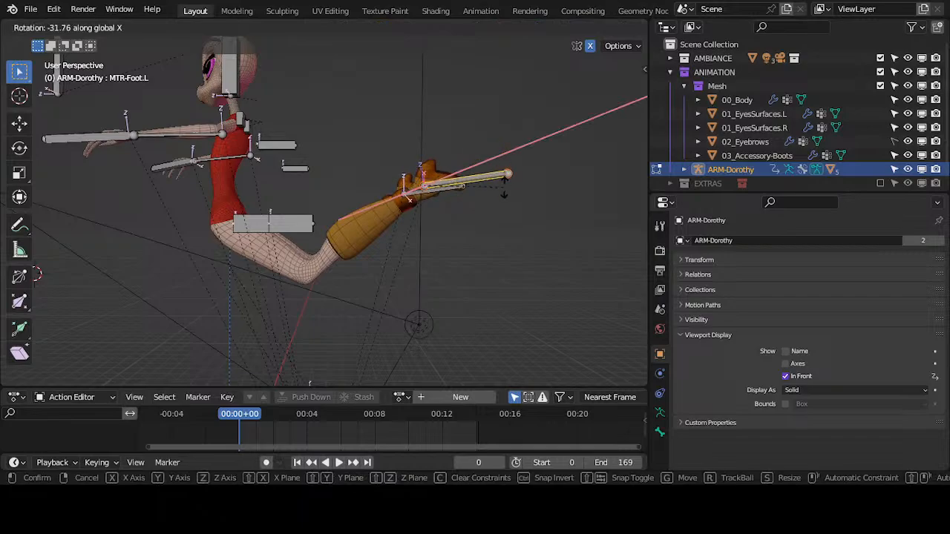
right_click(457, 263)
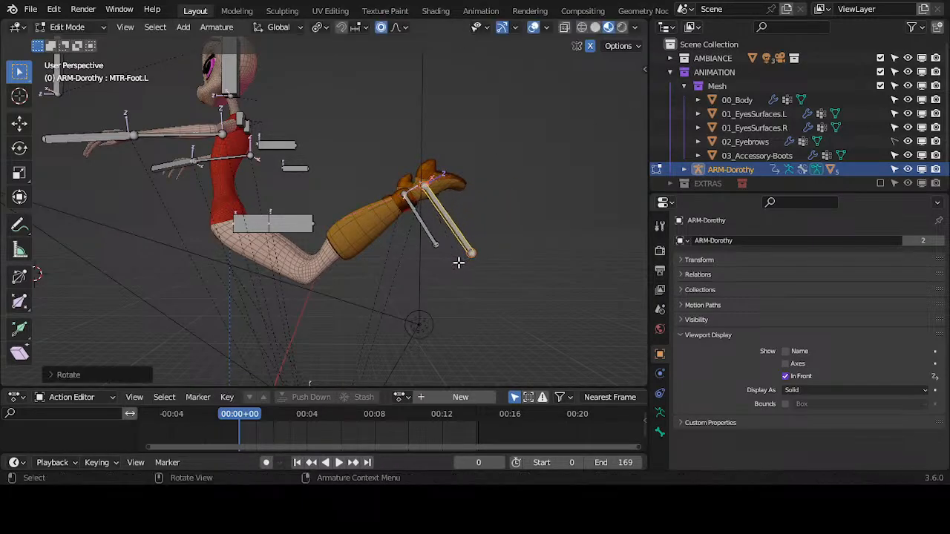
middle_click_drag(451, 200, 450, 268)
key("Tab")
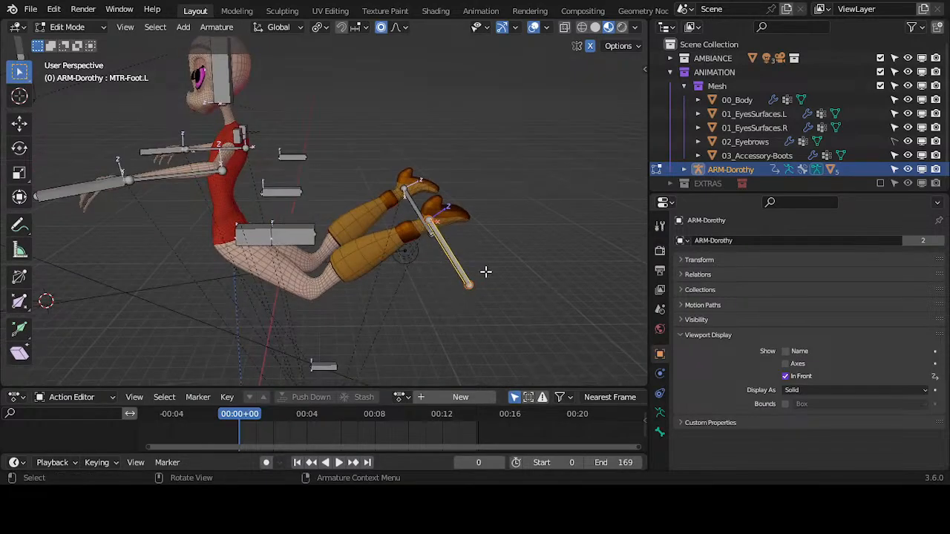
Open ARM-Dorothy's armature data properties and collapse the Bone Groups section.
left_click(660, 413)
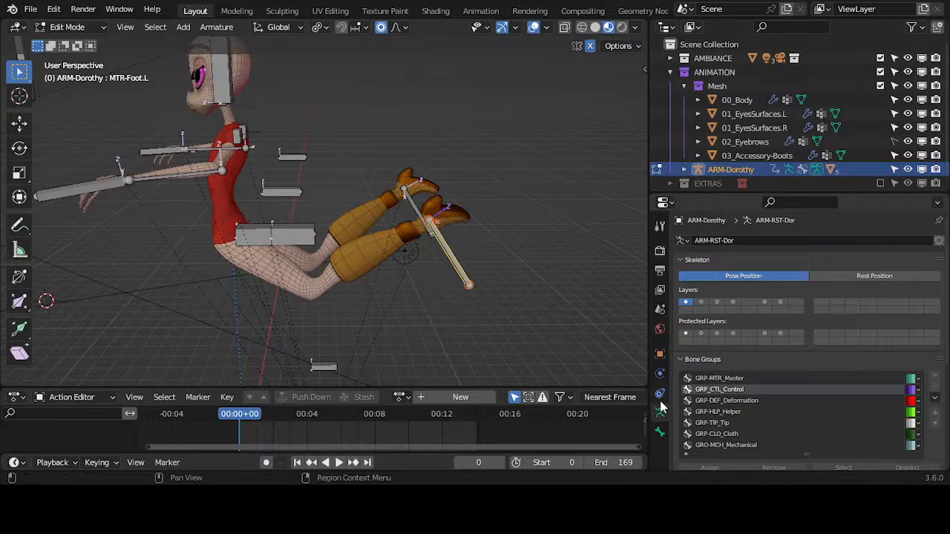
scroll(691, 408, "down", 3)
left_click(684, 275)
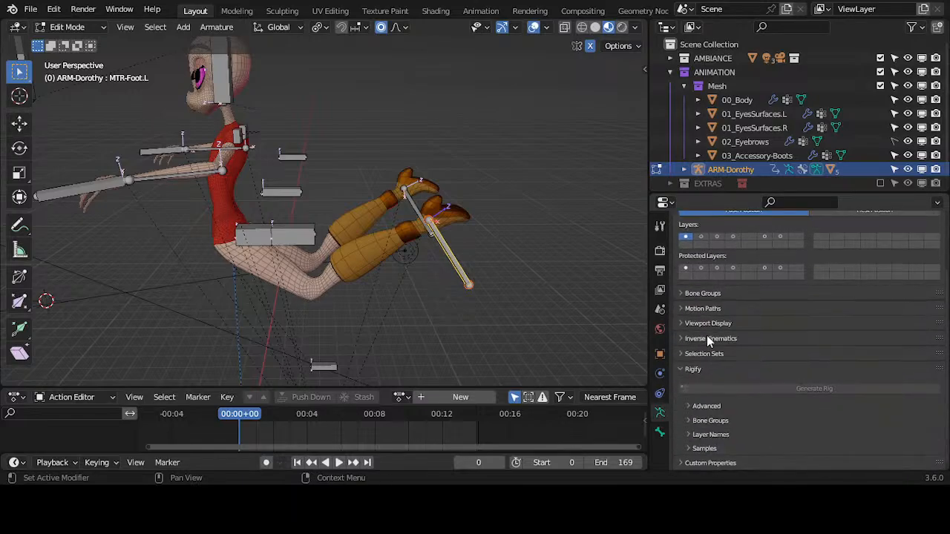
Try scaling MTR-Foot.L and rotating it further about the global X axis, comparing its control shape in Pose Mode.
key("s")
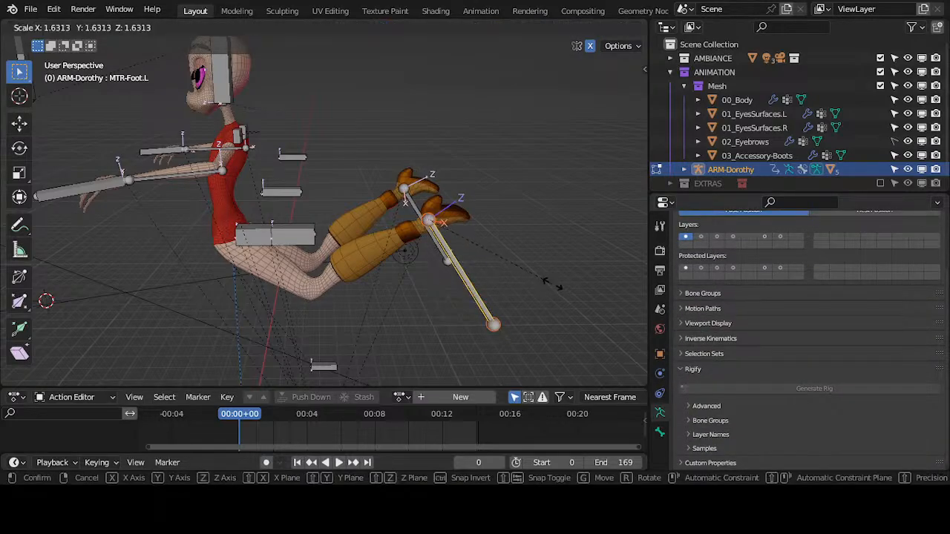
key("Escape")
middle_click_drag(428, 228, 300, 290)
key("r")
key("x")
right_click(513, 247)
key("Tab")
key("Tab")
middle_click_drag(276, 322, 449, 291)
key("Tab")
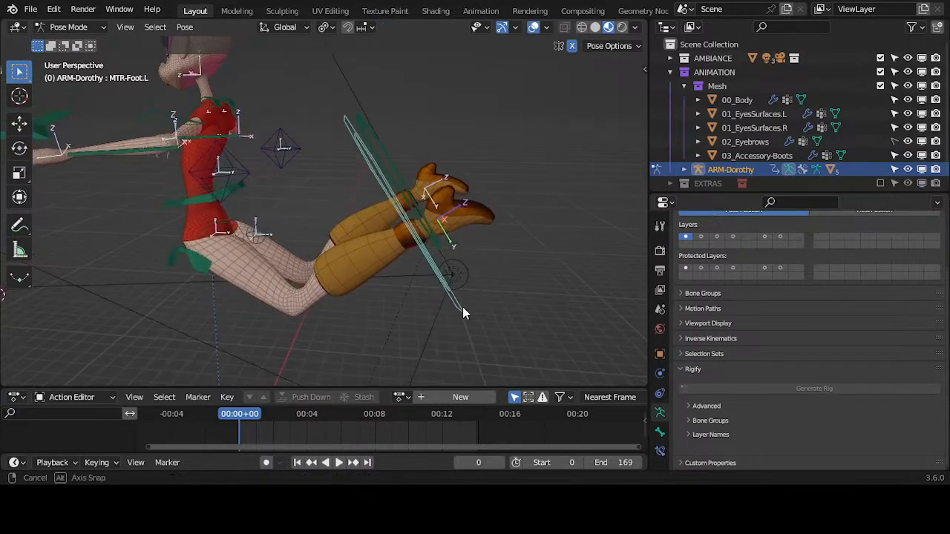
key("Tab")
key("r")
key("x")
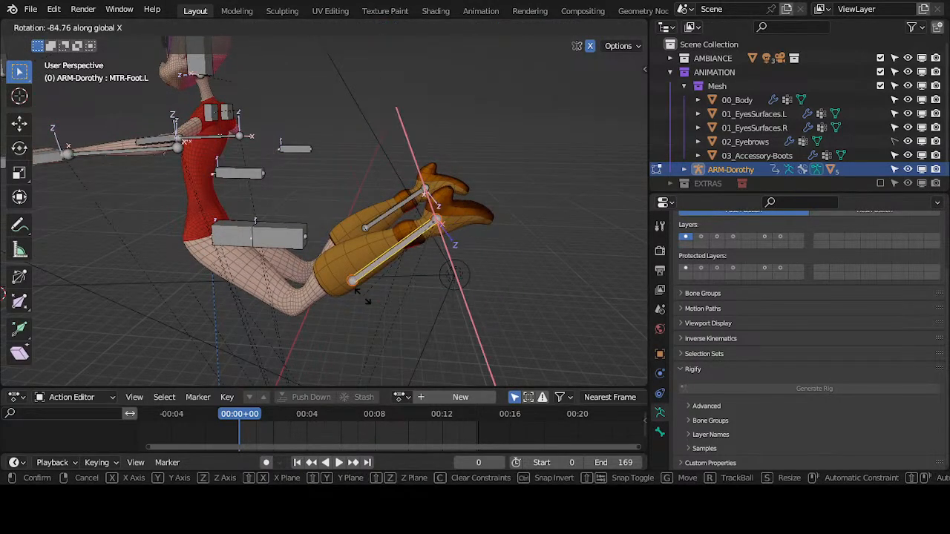
left_click(400, 299)
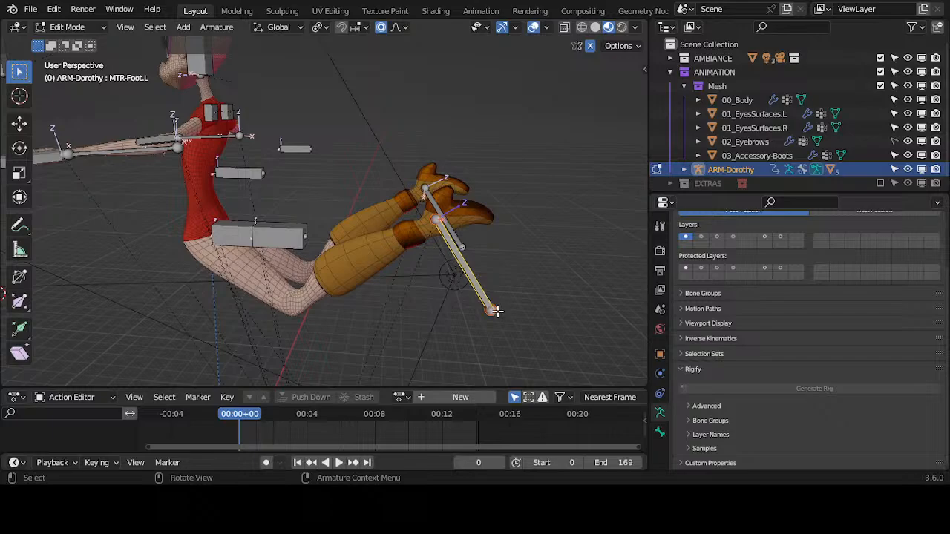
Adjust MTR-Foot.L's bone roll in Edit Mode until its local Z axis points back toward the boot's shaft.
key("ctrl+r")
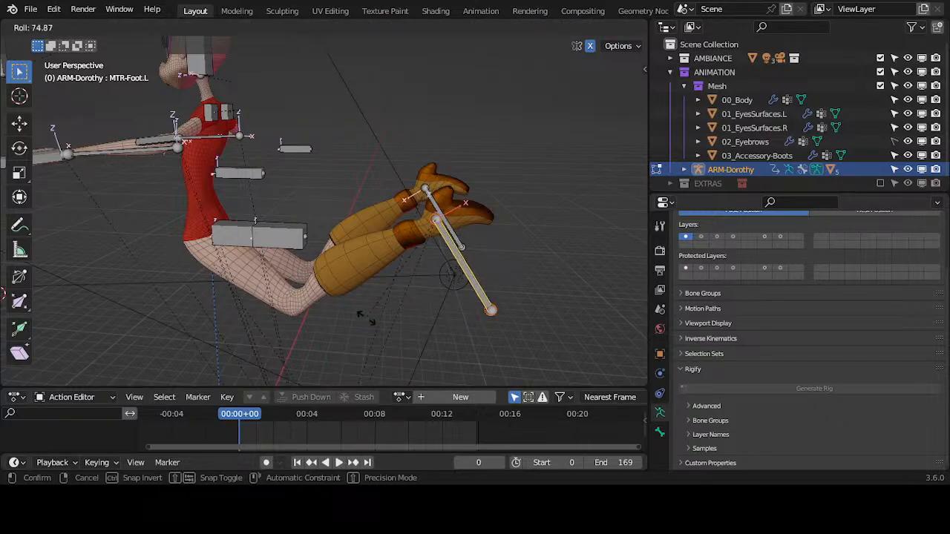
left_click(343, 324)
middle_click_drag(343, 324, 455, 264)
key("ctrl+r")
left_click(551, 225)
key("ctrl+r")
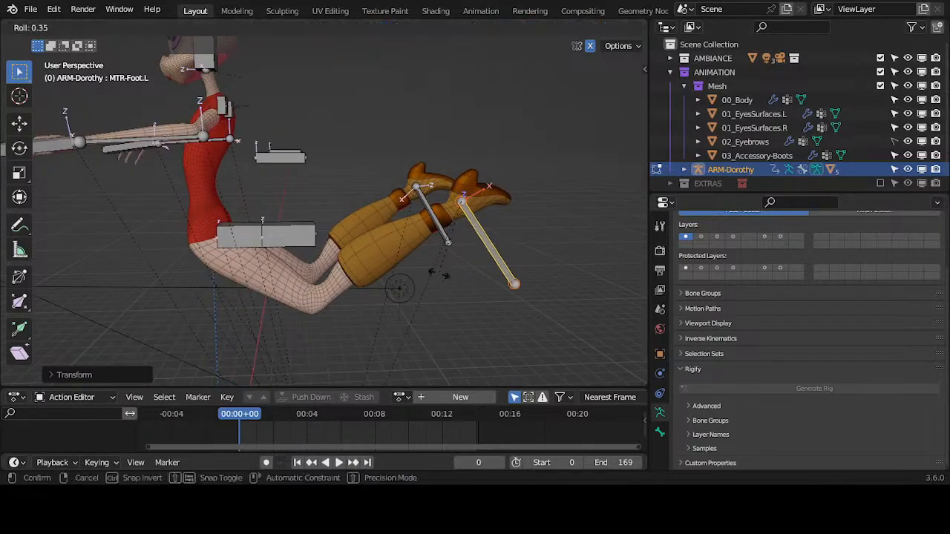
left_click(346, 316)
middle_click_drag(346, 316, 549, 255)
key("ctrl+r")
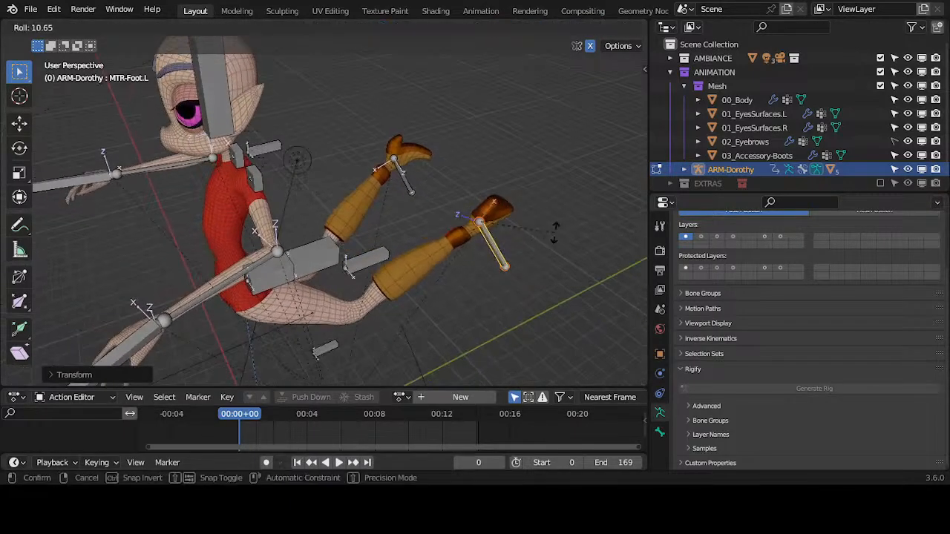
left_click(501, 261)
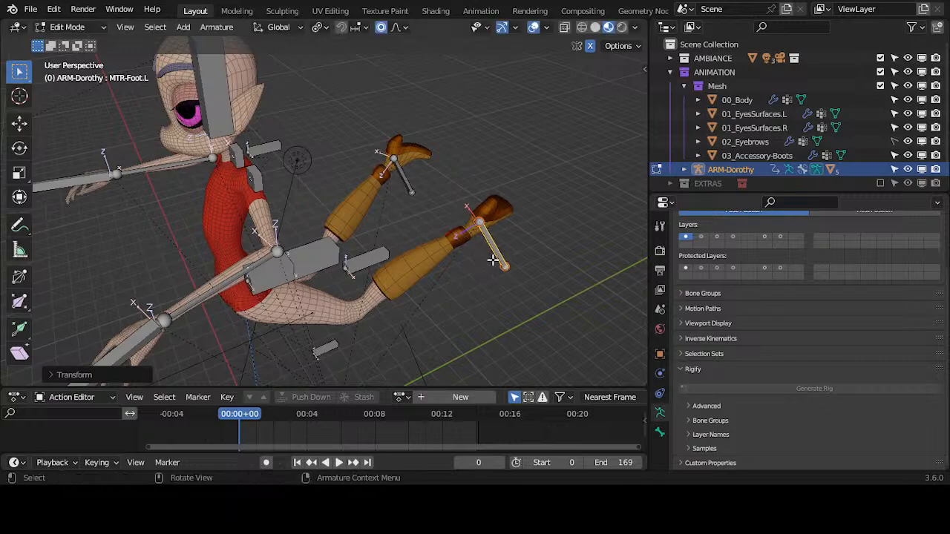
Examine the reoriented foot bones in Edit Mode and their control shapes in Pose Mode from several angles.
key("ctrl+Tab")
middle_click_drag(506, 264, 501, 215)
key("ctrl+Tab")
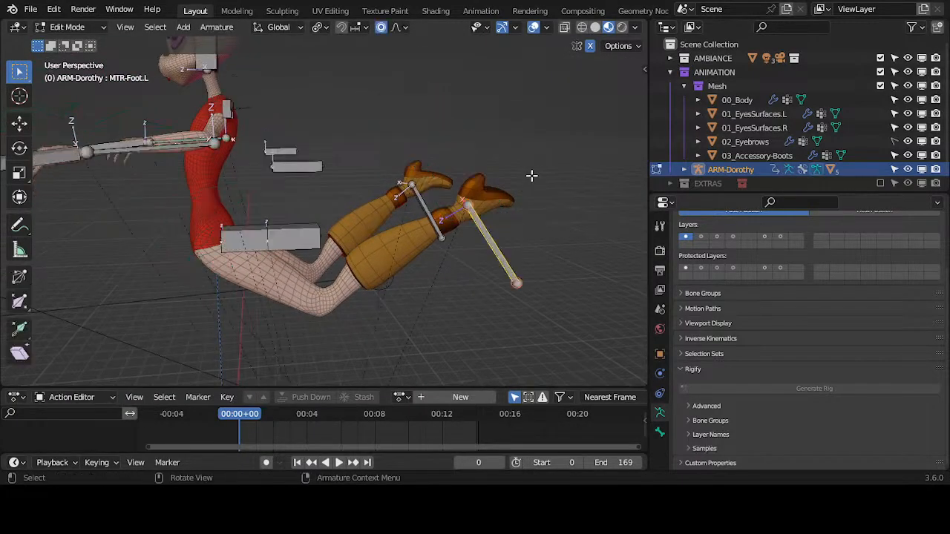
middle_click_drag(532, 176, 488, 273)
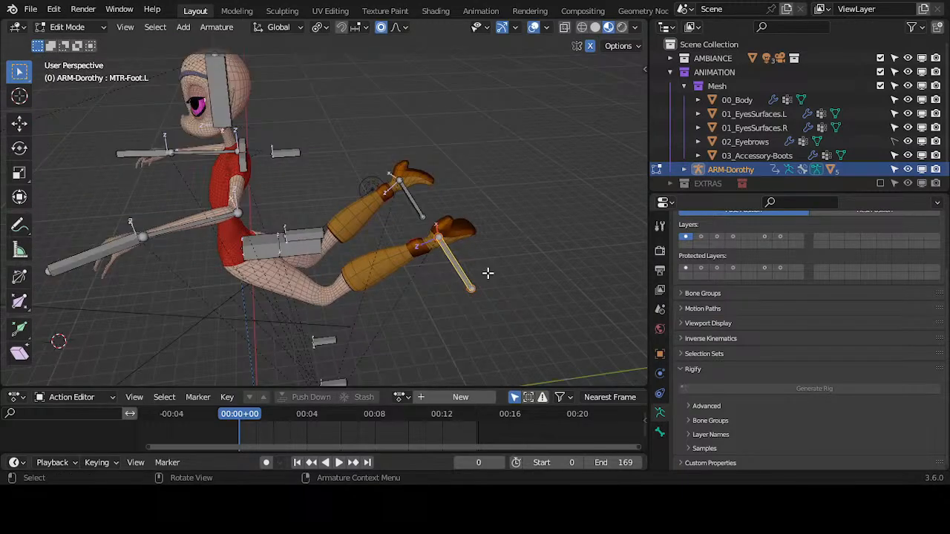
key("Tab")
key("g")
right_click(468, 236)
middle_click_drag(447, 242, 381, 202)
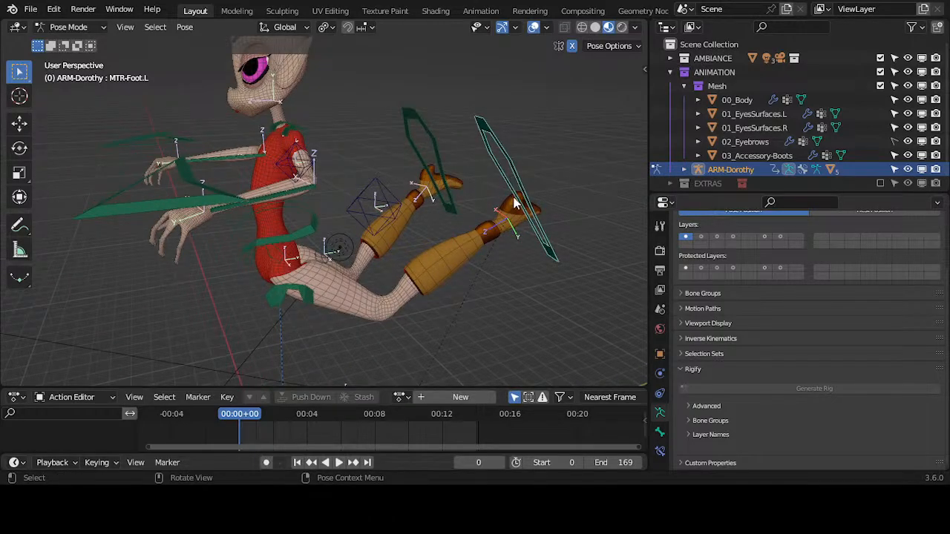
middle_click_drag(486, 181, 477, 152)
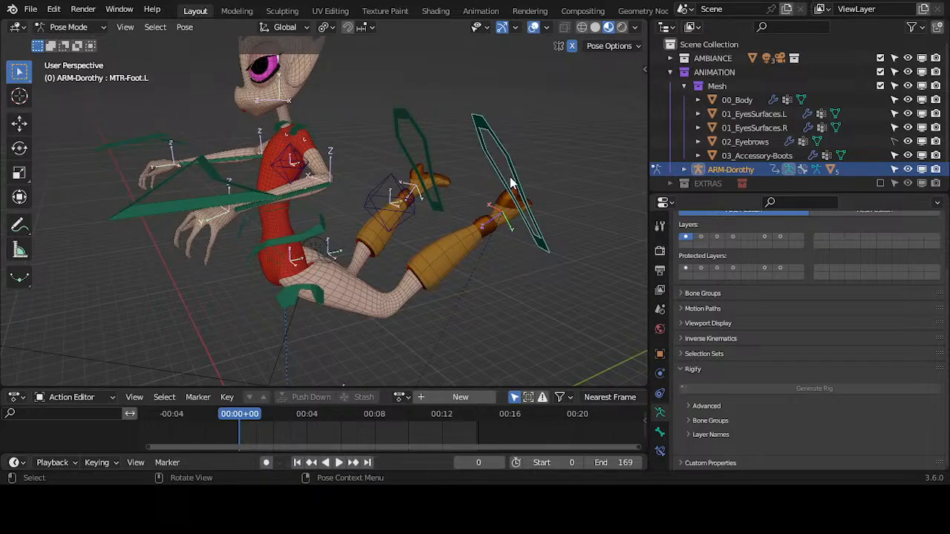
Test the left leg by moving MTR-Foot.L back and forth in Pose Mode.
middle_click_drag(518, 175, 502, 225)
key("g")
left_click(510, 264)
key("g")
left_click(405, 261)
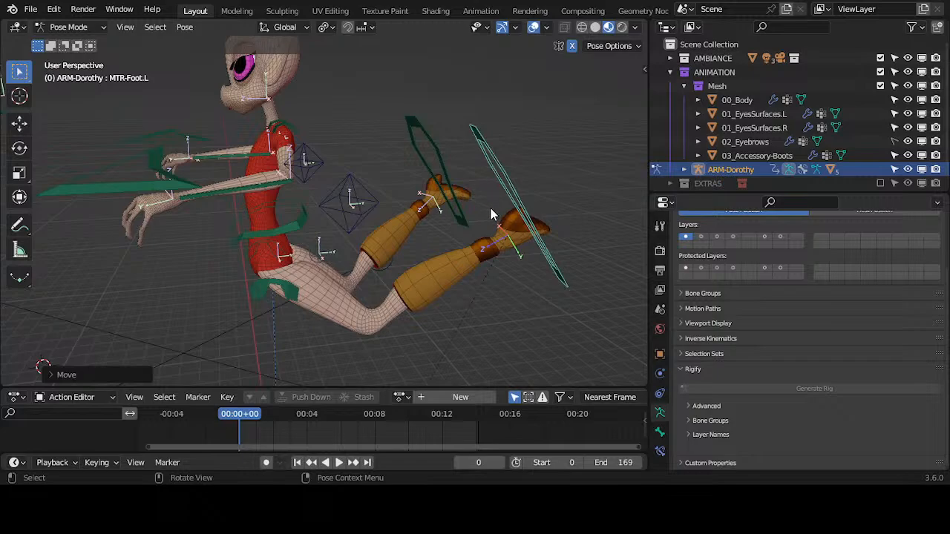
middle_click_drag(478, 198, 542, 263)
Switch the viewport to Solid shading in Object Mode and inspect the 00_Body mesh's bent legs.
key("ctrl+Tab")
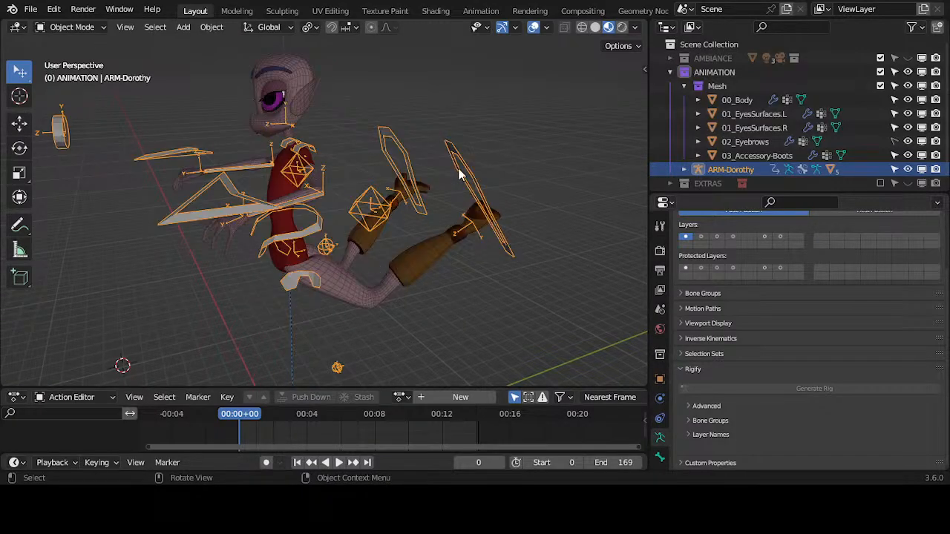
left_click(596, 27)
left_click(341, 279)
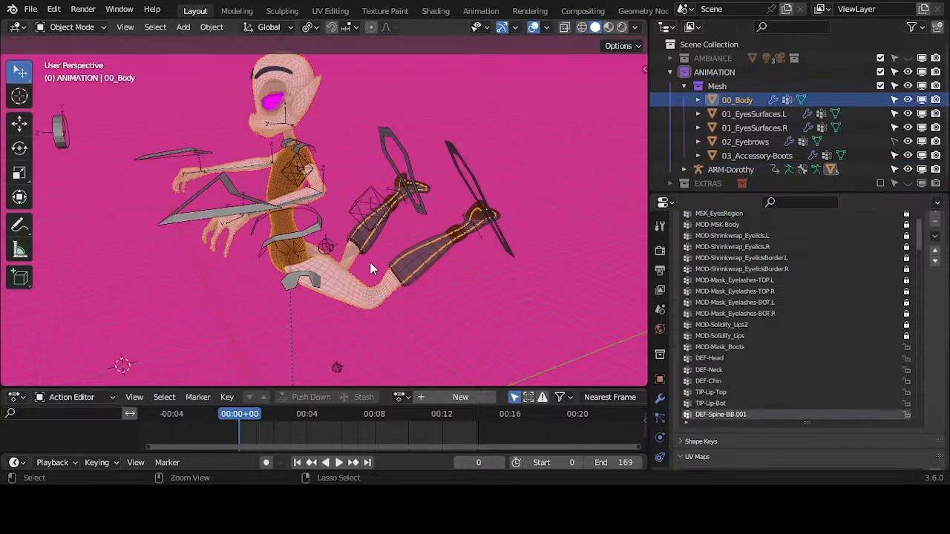
key("ctrl+Tab")
key("Tab")
middle_click_drag(370, 268, 335, 293)
key("Tab")
scroll(502, 239, "down", 2)
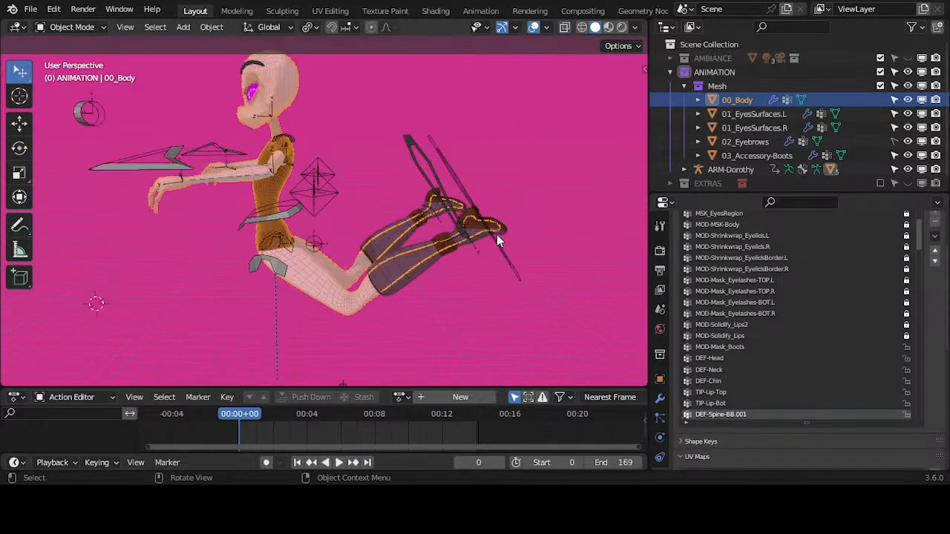
Put ARM-Dorothy back in Pose Mode and move MTR-Foot.L to test how the left leg bends.
left_click(472, 201)
key("ctrl+Tab")
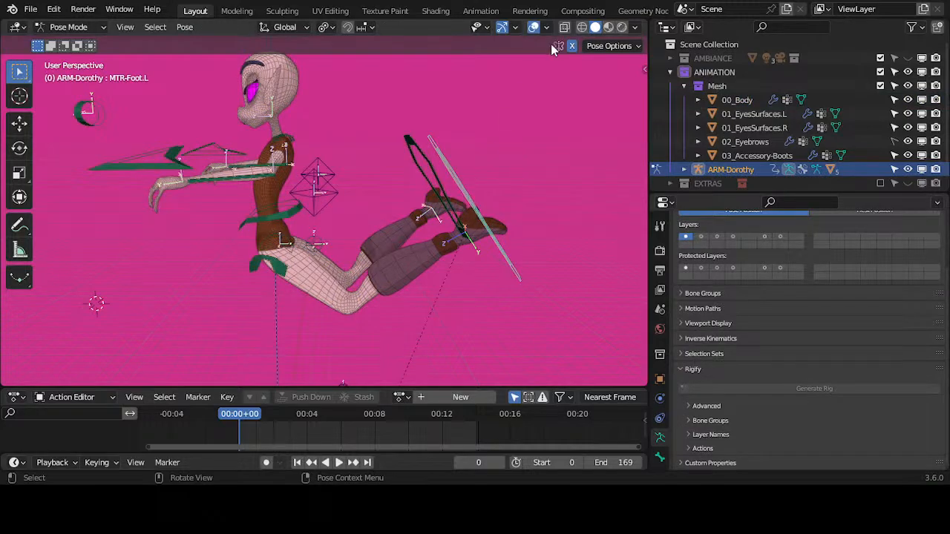
middle_click_drag(462, 179, 453, 194)
key("g")
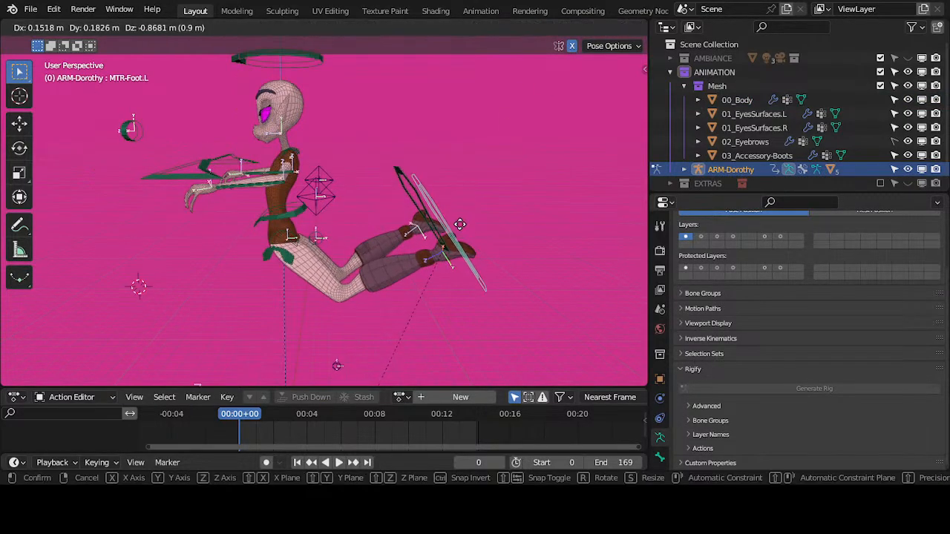
left_click(379, 313)
middle_click_drag(383, 294, 433, 289)
key("g")
left_click(398, 293)
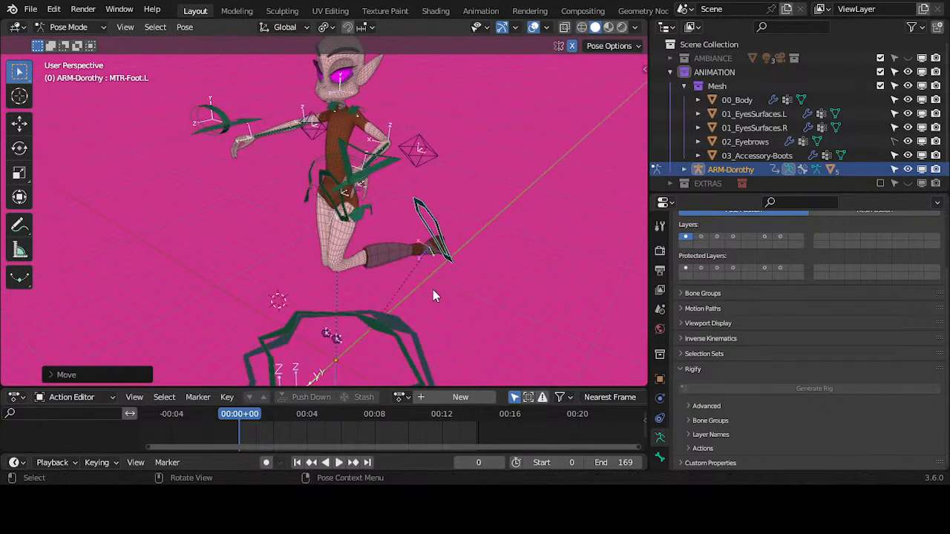
Move MTR-Foot.L out to the side and shift CTL-Pole-Knee.L to test the left knee's direction.
key("g")
left_click(469, 271)
left_click(363, 335)
key("g")
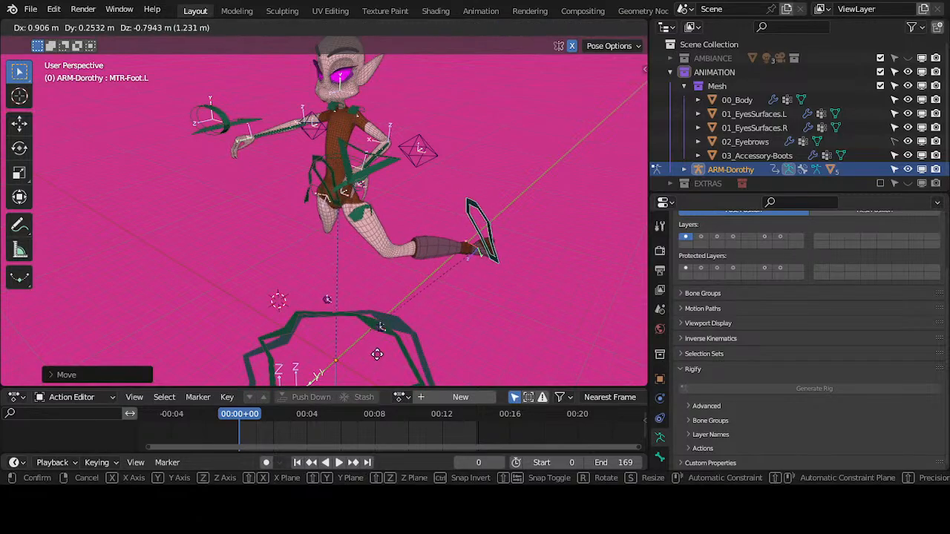
left_click(355, 343)
key("g")
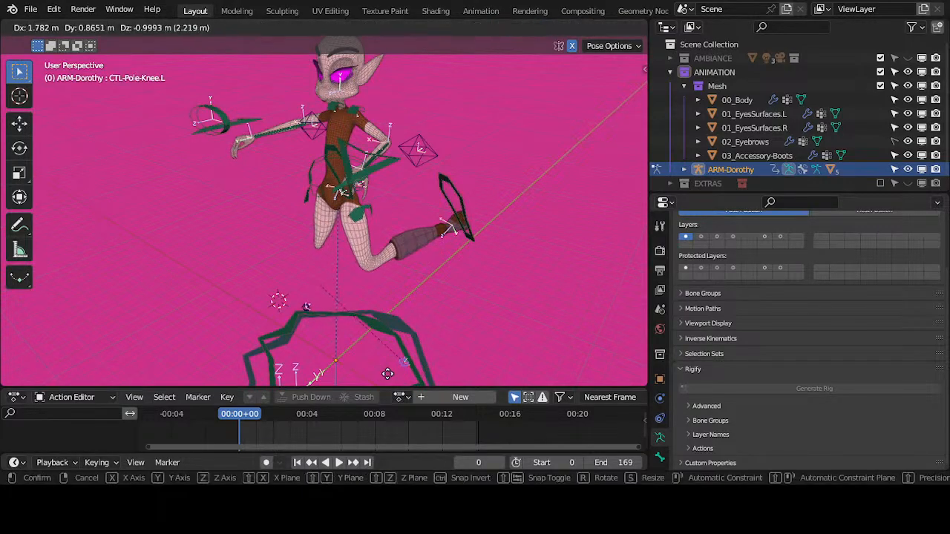
left_click(417, 354)
Reposition CTL-Pole-Knee.L beneath the character while checking the left knee's direction from other angles.
middle_click_drag(429, 338, 375, 200)
left_click(447, 287)
key("g")
left_click(349, 279)
middle_click_drag(374, 200, 354, 259)
left_click(359, 229)
middle_click_drag(403, 235, 487, 230)
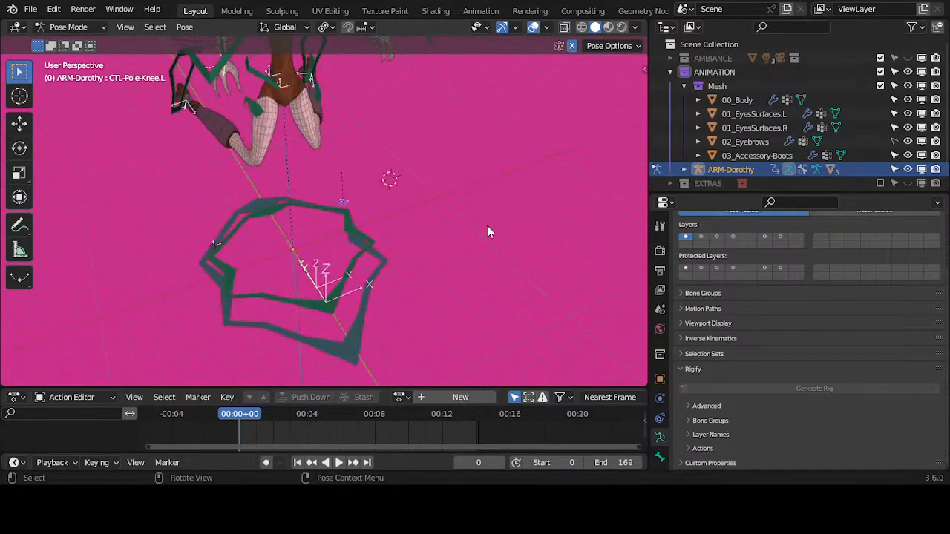
key("g")
left_click(409, 308)
Move MTR-Foot.L down behind the character to test how the left leg bends from the side.
middle_click_drag(407, 308, 444, 187)
left_click(530, 187)
key("g")
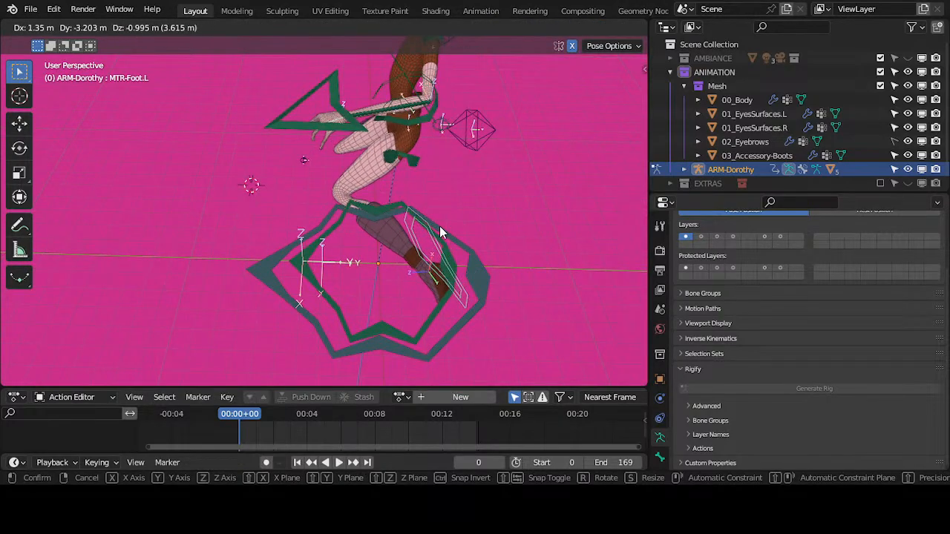
left_click(440, 225)
middle_click_drag(440, 225, 374, 225)
Raise CTL-Pole-Knee.L above hip level to test the left knee's direction.
left_click(467, 348)
middle_click_drag(466, 350, 403, 273)
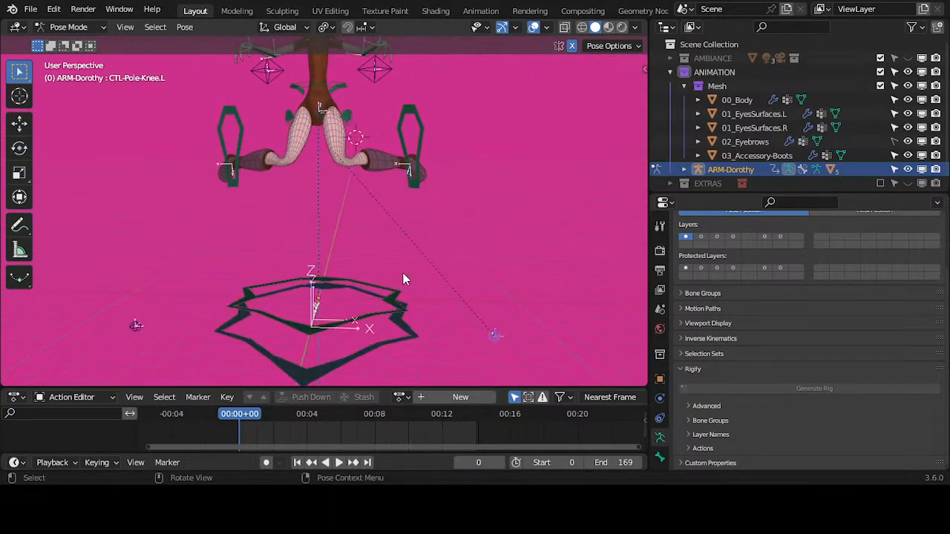
key("g")
left_click(405, 123)
Move MTR-Foot.L down, forward, up toward the chest and back toward the ground to test the leg's range.
left_click(406, 123)
key("g")
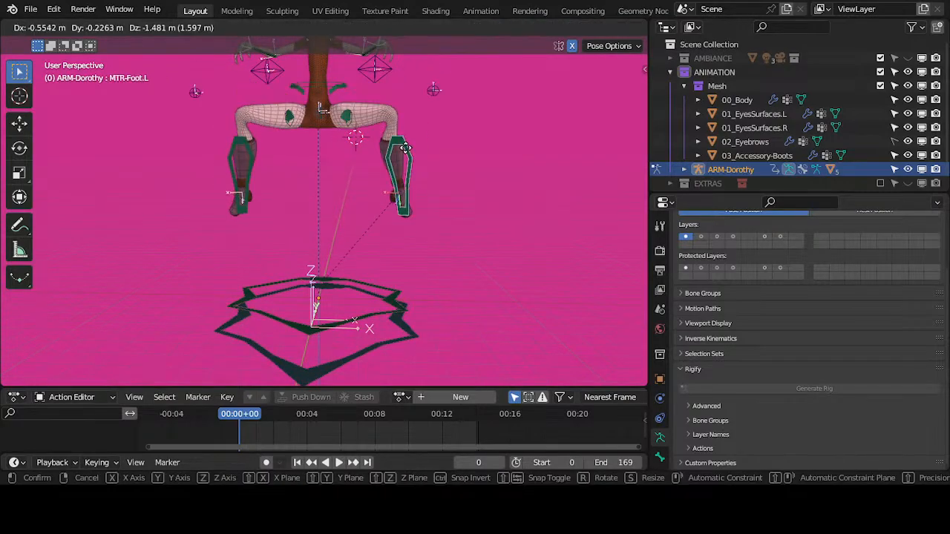
left_click(372, 161)
middle_click_drag(372, 162, 258, 172)
key("g")
left_click(265, 128)
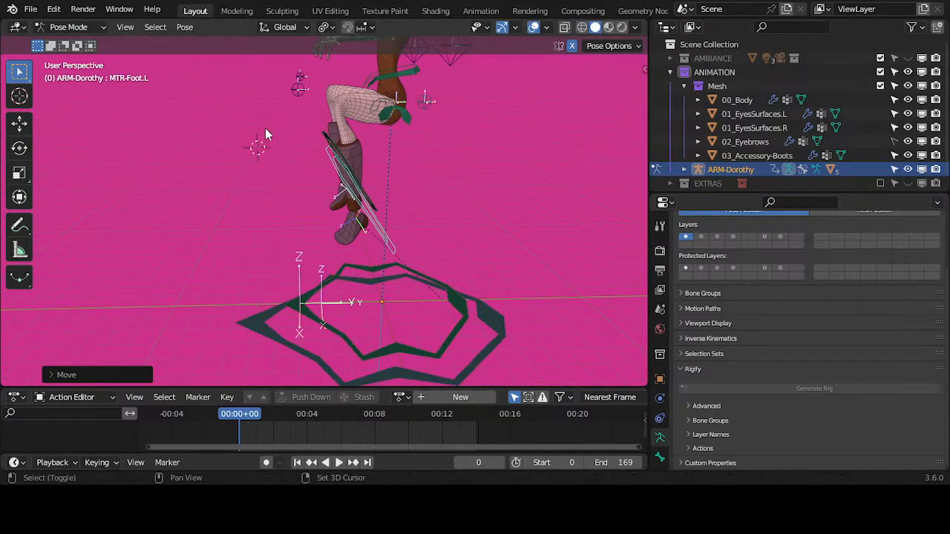
middle_click_drag(265, 128, 271, 160)
key("g")
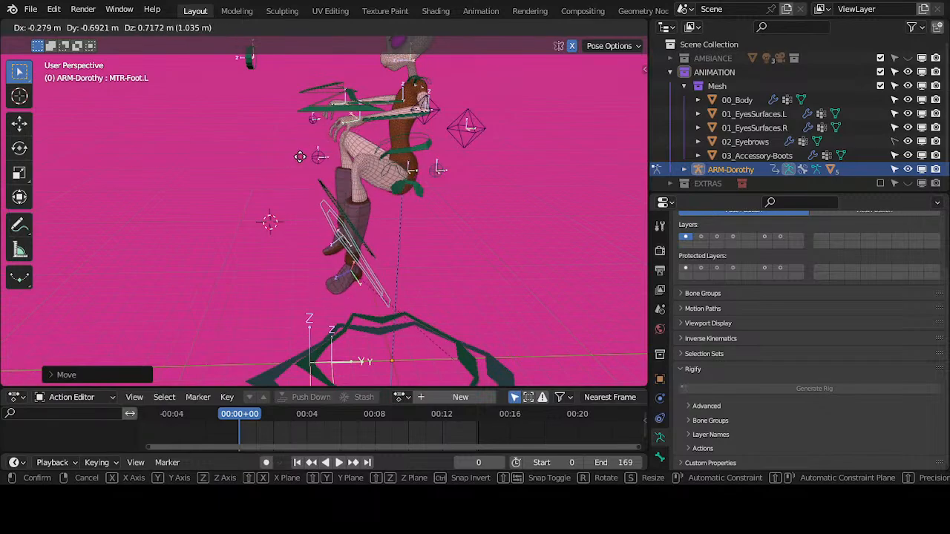
left_click(380, 243)
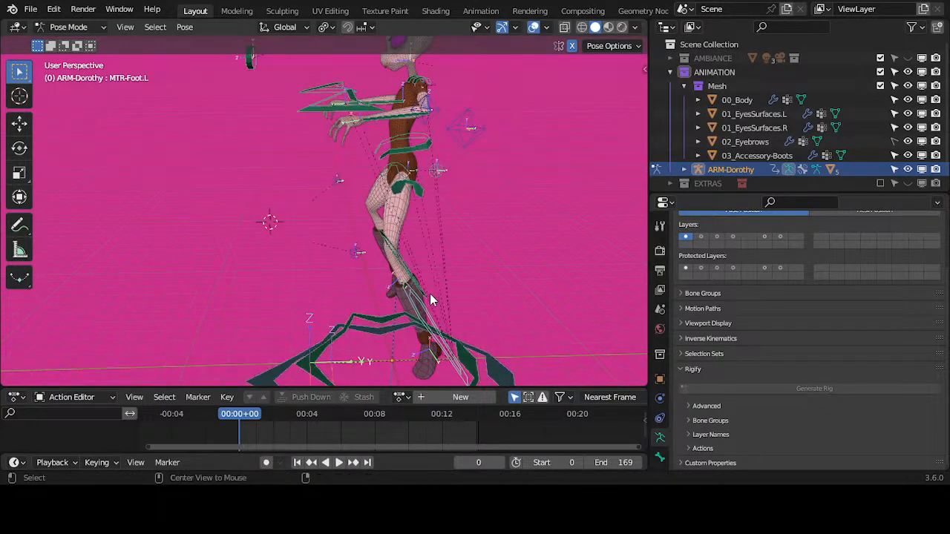
Clear the location of all the bones and turn off X-Axis Mirror in the pose options.
key("alt+g")
key("n")
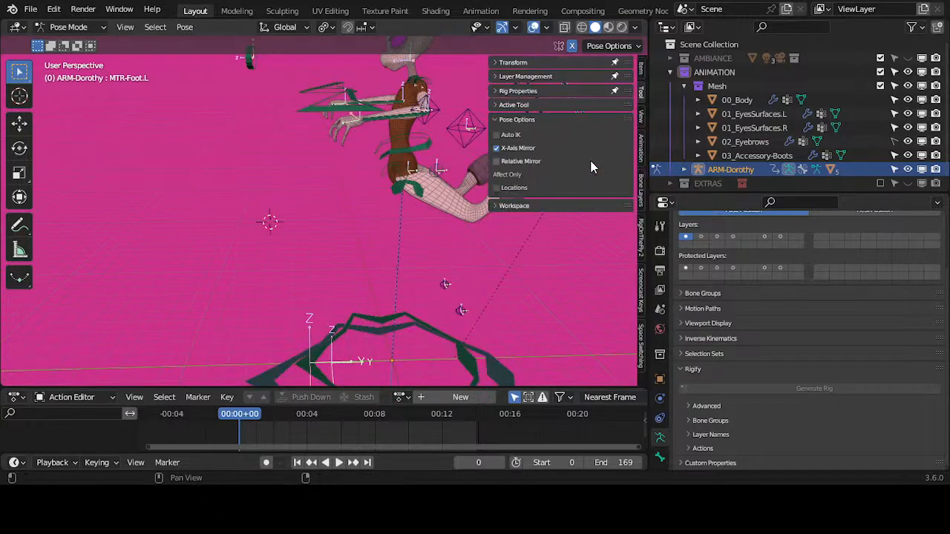
key("n")
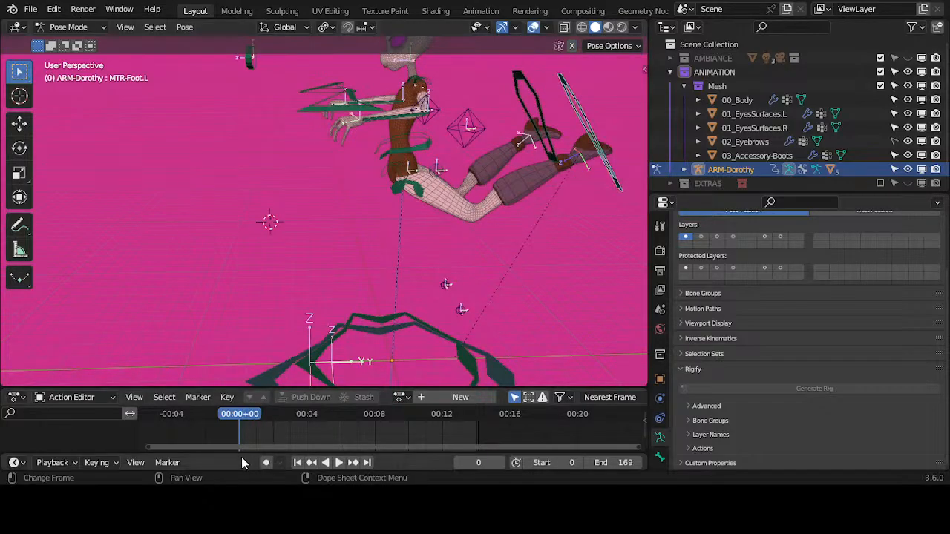
Enable auto keying and key MTR-Foot.L at frames 0, 25 and 56, lowering the left foot progressively.
key("g")
left_click(586, 176)
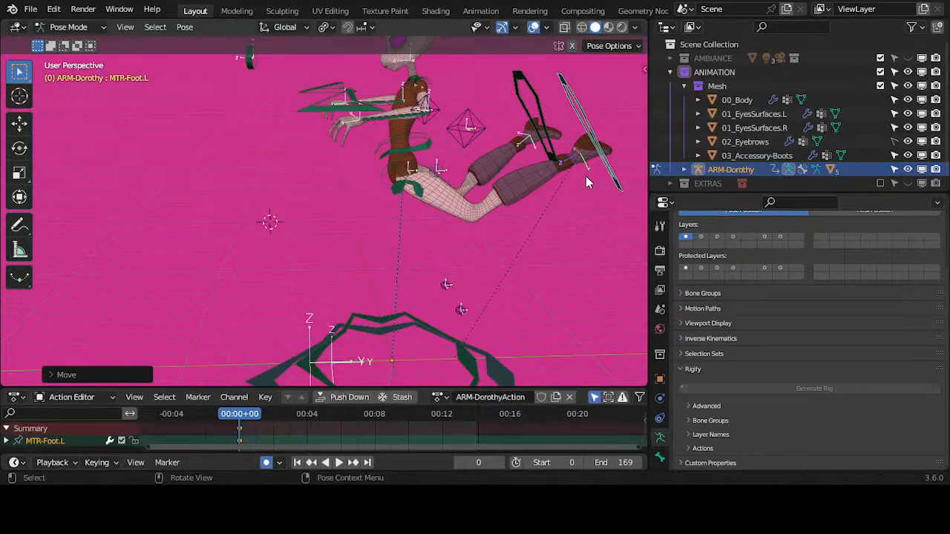
left_click_drag(245, 419, 275, 416)
key("g")
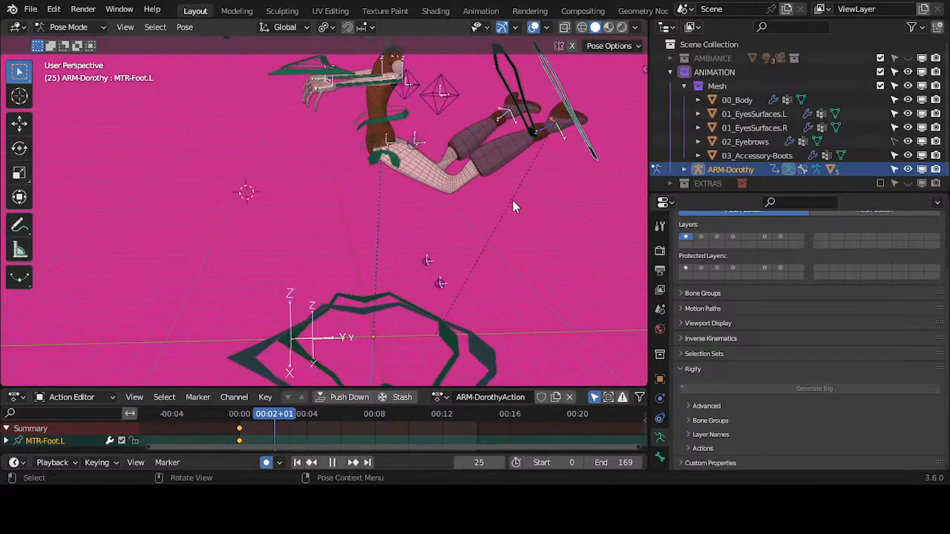
left_click(428, 304)
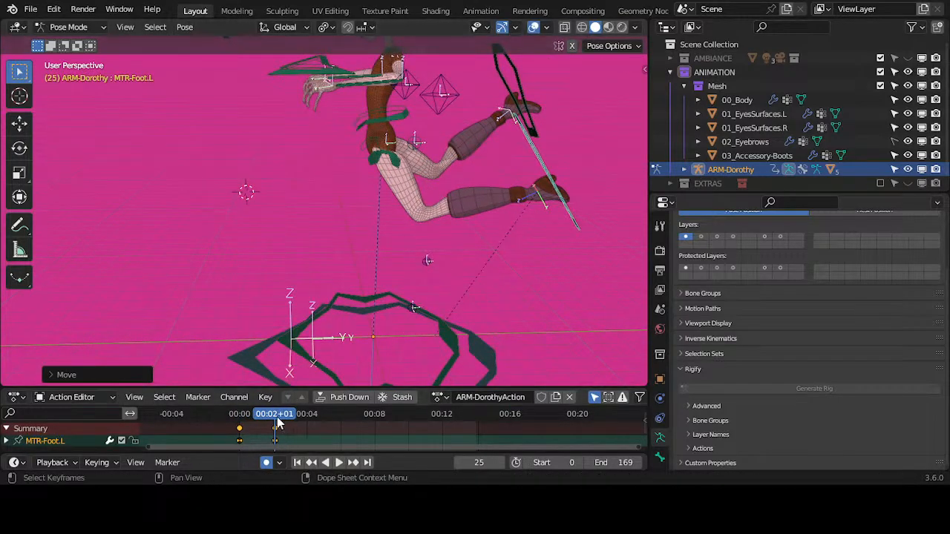
left_click_drag(276, 421, 319, 416)
key("g")
left_click(393, 340)
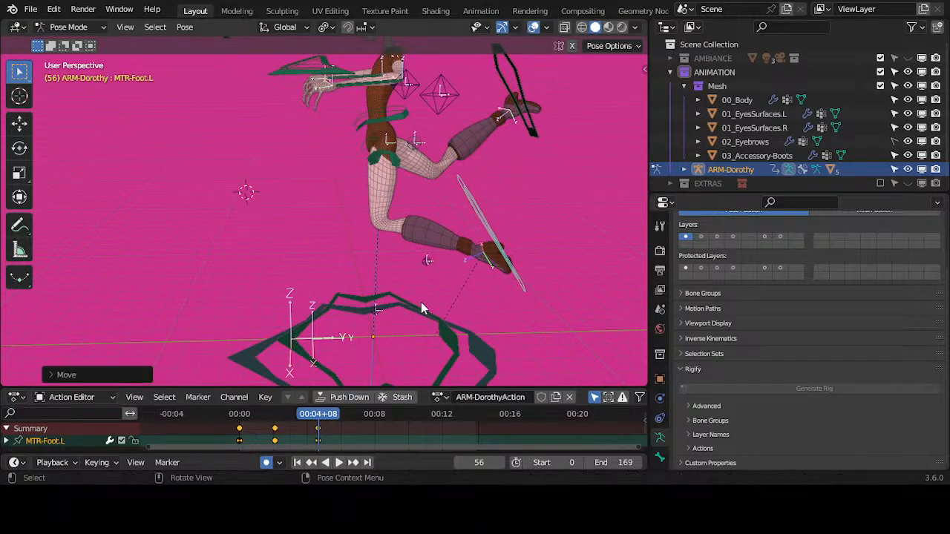
At frame 86, key CTL-Pole-Knee.L in front of the character and MTR-Foot.L beneath the body.
key("space")
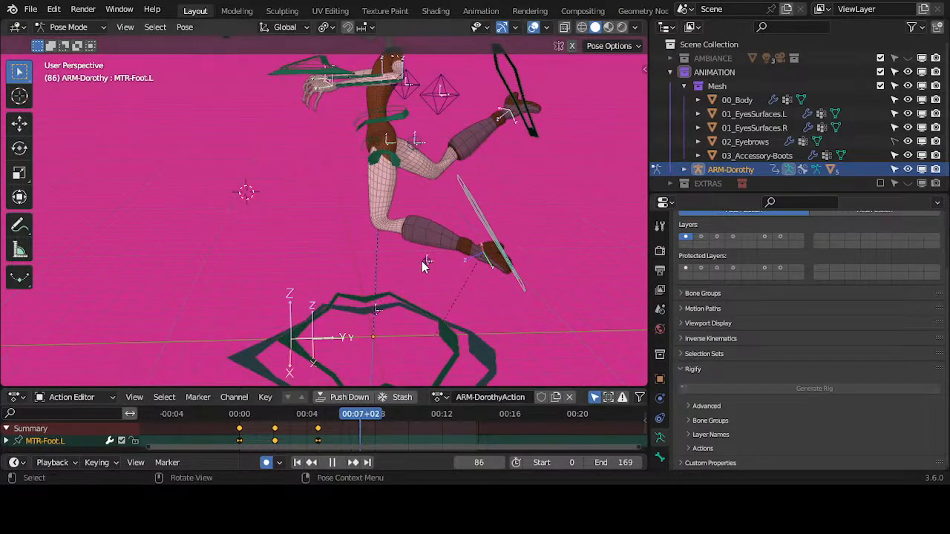
key("space")
left_click(428, 261)
key("g")
right_click(329, 282)
middle_click_drag(328, 282, 401, 245)
key("g")
left_click(427, 226)
left_click(427, 226)
key("g")
left_click(353, 264)
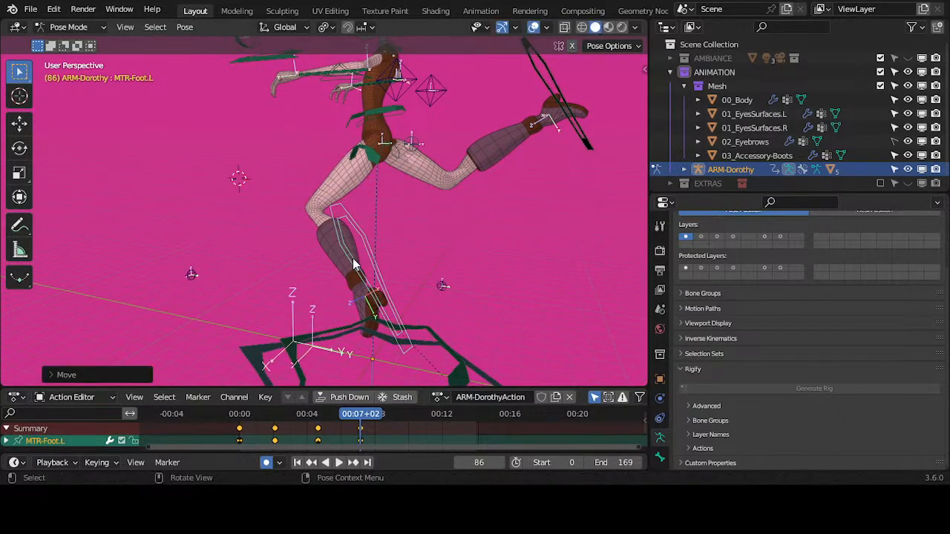
At frame 121, key CTL-Pole-Knee.L raised in front of the character and MTR-Foot.L moved forward under the knee.
middle_click_drag(353, 264, 277, 315)
left_click_drag(373, 421, 410, 419)
left_click(247, 319)
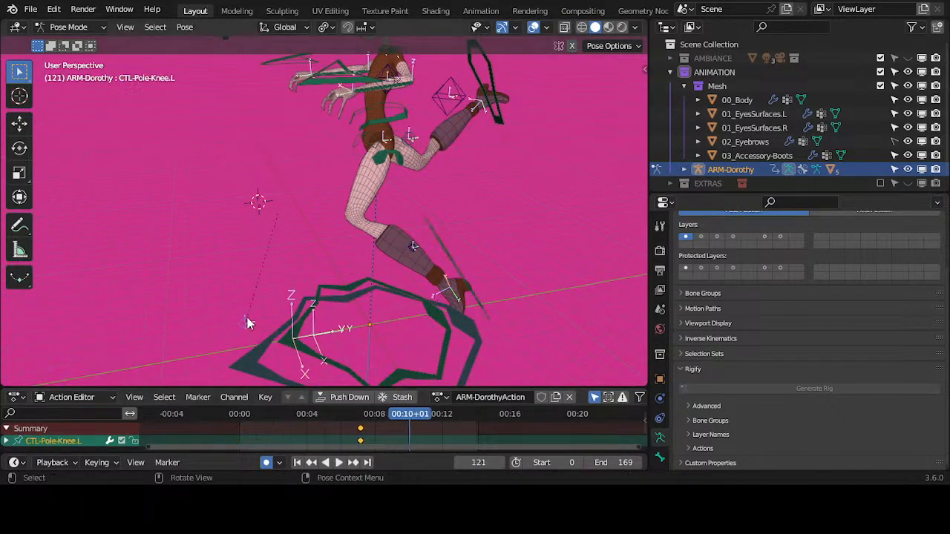
key("g")
left_click(193, 130)
left_click(447, 250)
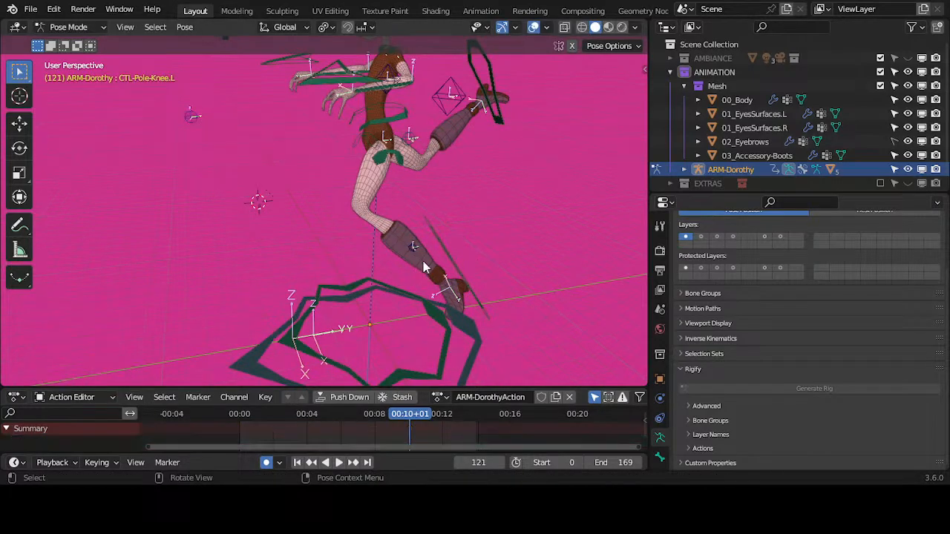
key("g")
left_click(251, 186)
middle_click_drag(250, 186, 183, 146)
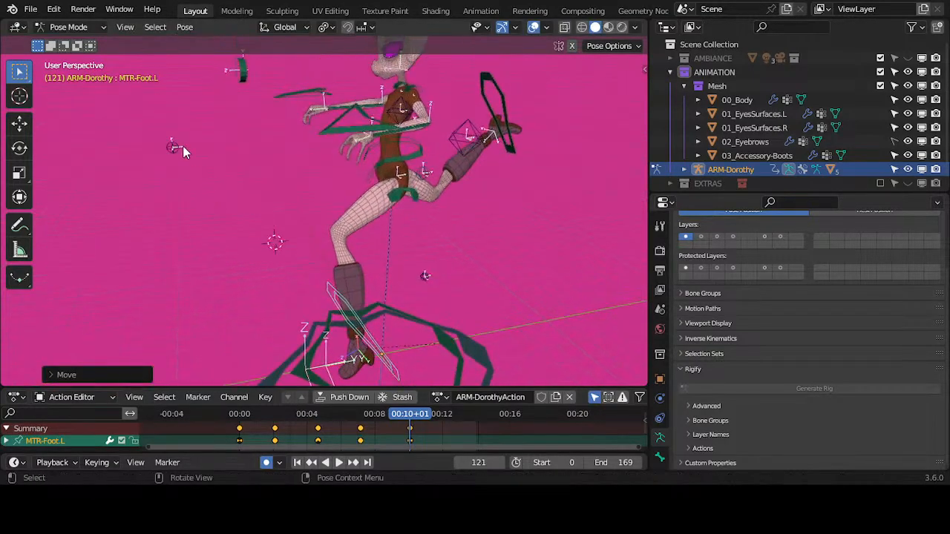
left_click(216, 144)
At frame 141, key MTR-Foot.L forward and up so the left thigh is roughly horizontal.
left_click_drag(418, 412, 438, 420)
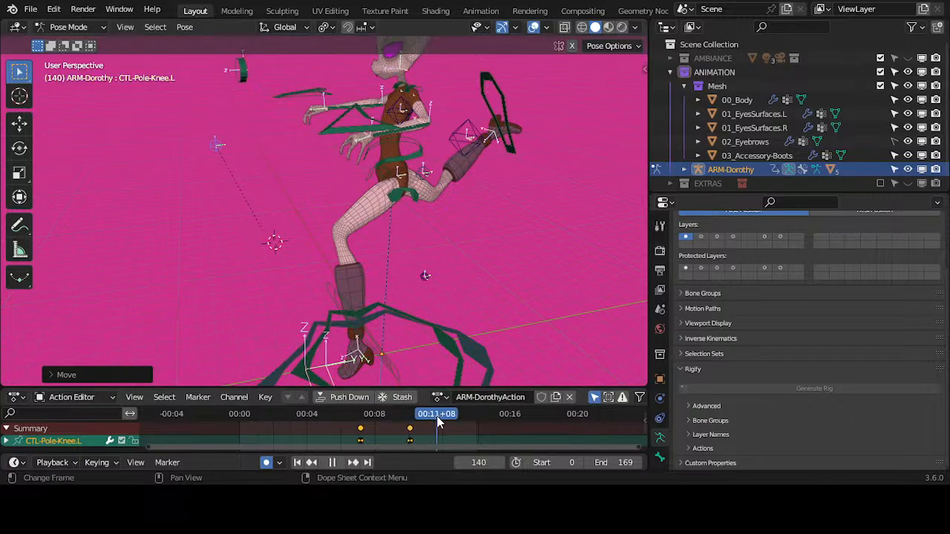
left_click(343, 296)
middle_click_drag(334, 300, 340, 287)
key("g")
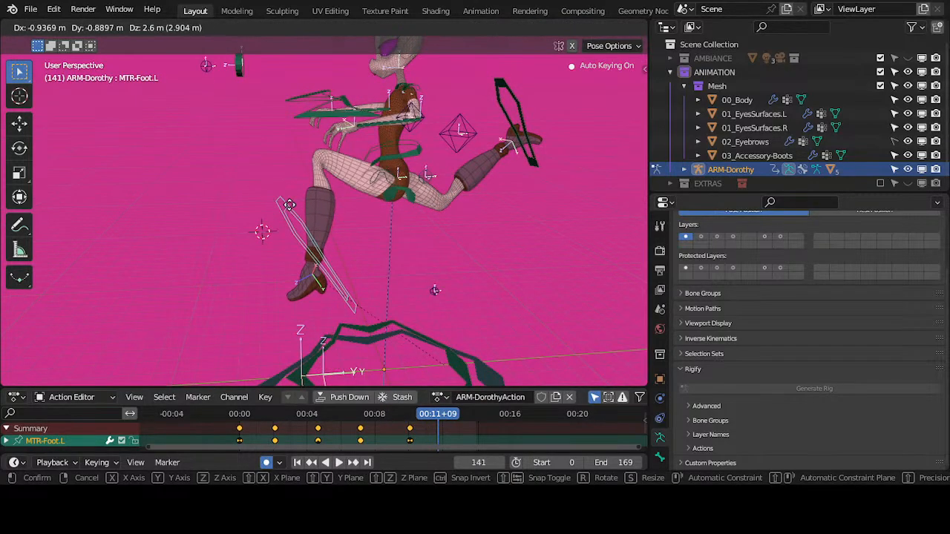
left_click(251, 140)
middle_click_drag(251, 141, 271, 181)
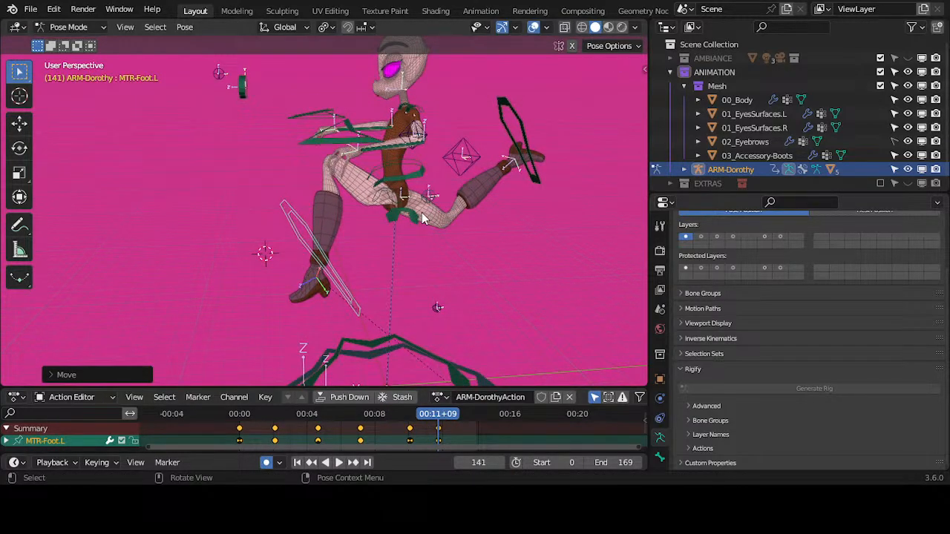
middle_click_drag(423, 218, 363, 239)
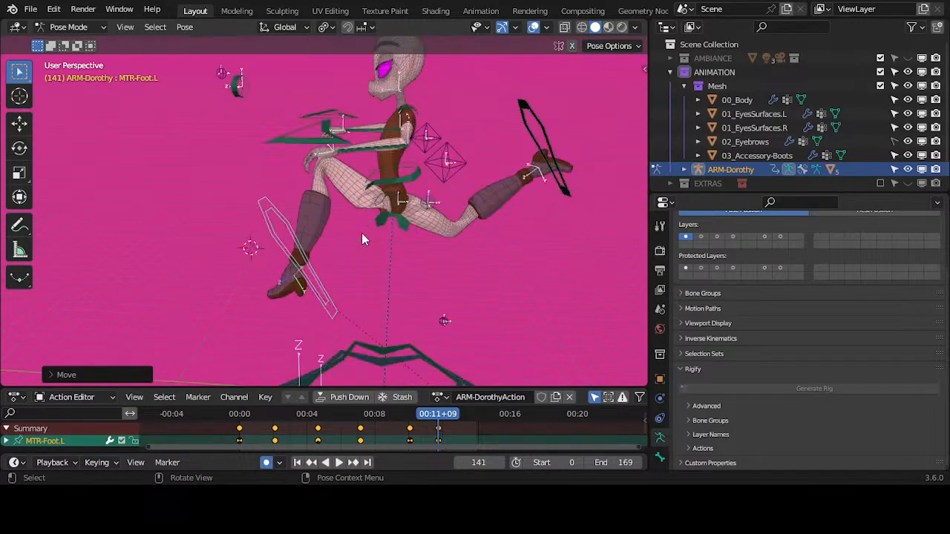
key("g")
left_click(420, 223)
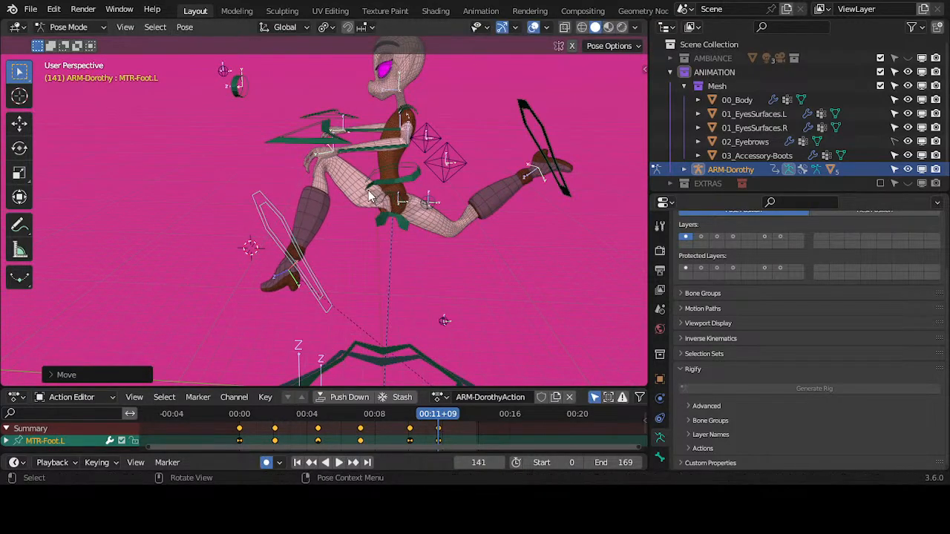
key("g")
left_click(250, 204)
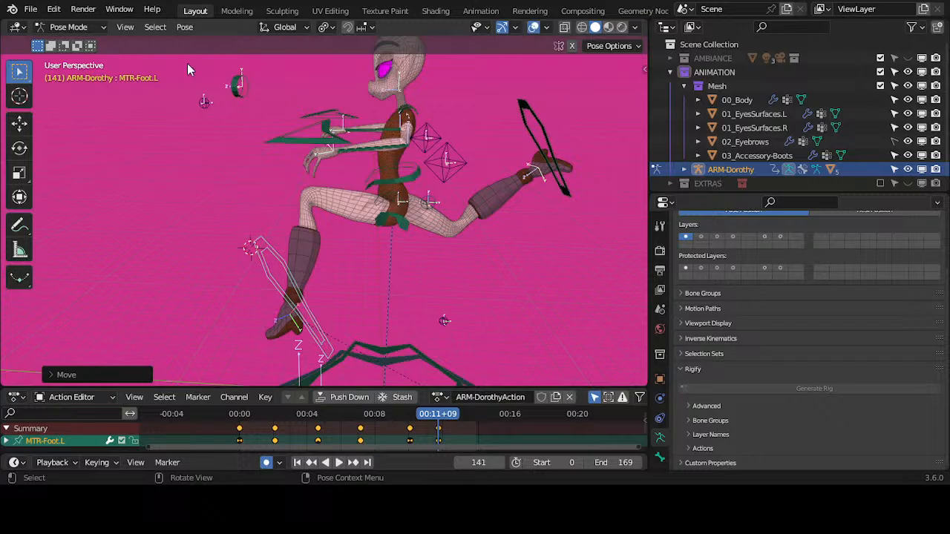
Raise CTL-Pole-Knee.L to head height at frame 141 and lift MTR-Foot.L slightly.
left_click(204, 103)
middle_click_drag(195, 138, 285, 127)
key("g")
left_click(358, 90)
middle_click_drag(445, 204, 367, 221)
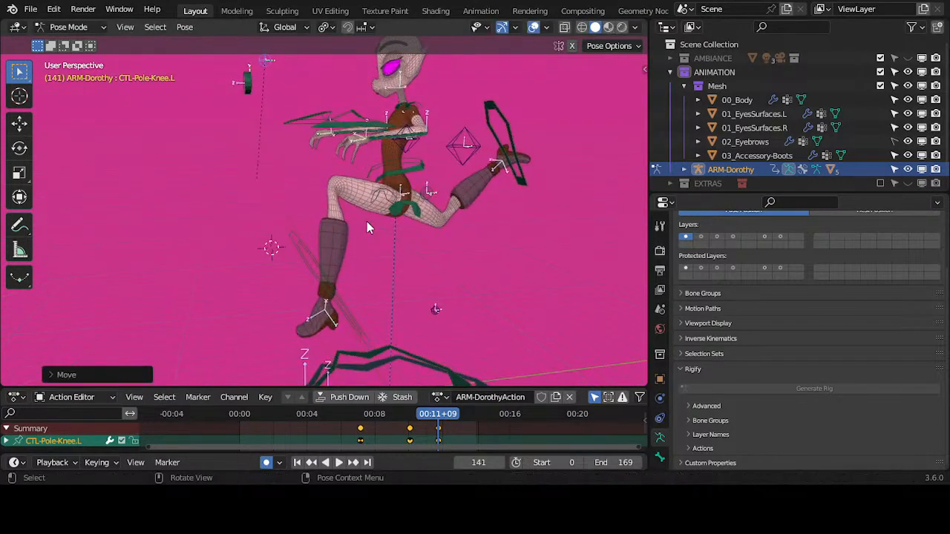
left_click(354, 324)
key("g")
left_click(362, 279)
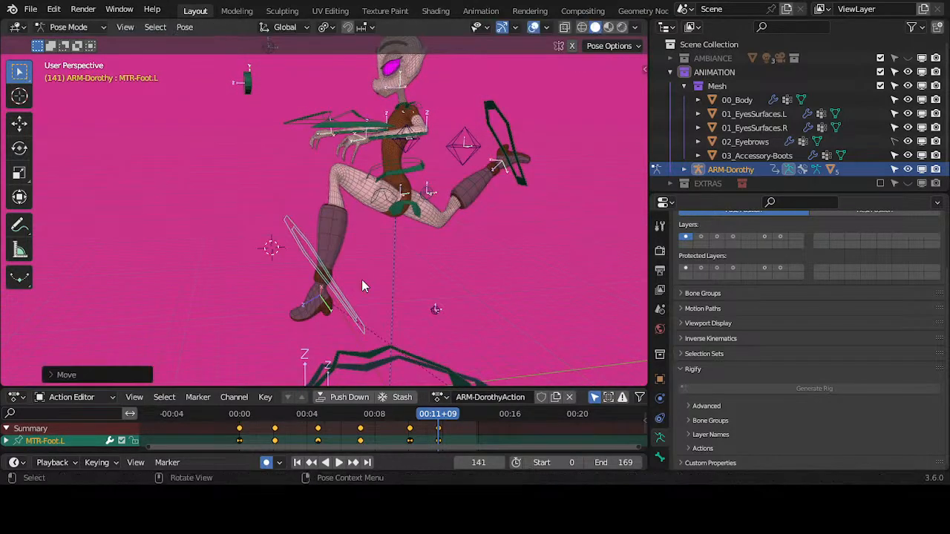
At frame 158, key MTR-Foot.L higher in front of the body and CTL-Pole-Knee.L above head height.
scroll(367, 283, "down", 17, "alt")
key("g")
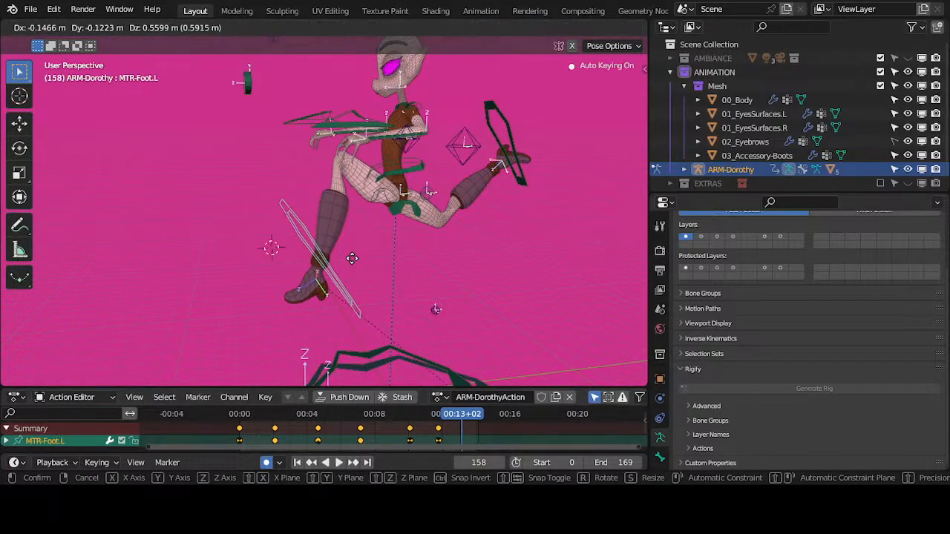
left_click(348, 252)
middle_click_drag(348, 253, 282, 111)
left_click(287, 98)
key("g")
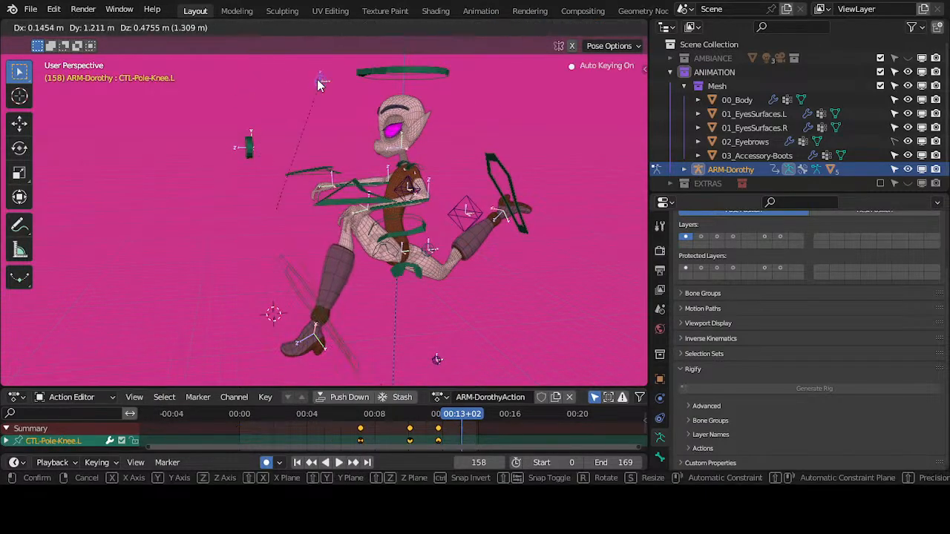
left_click(317, 79)
Refine the frame 158 pose by raising MTR-Foot.L further and shifting CTL-Pole-Knee.L closer to the head.
left_click(296, 268)
key("g")
left_click(394, 247)
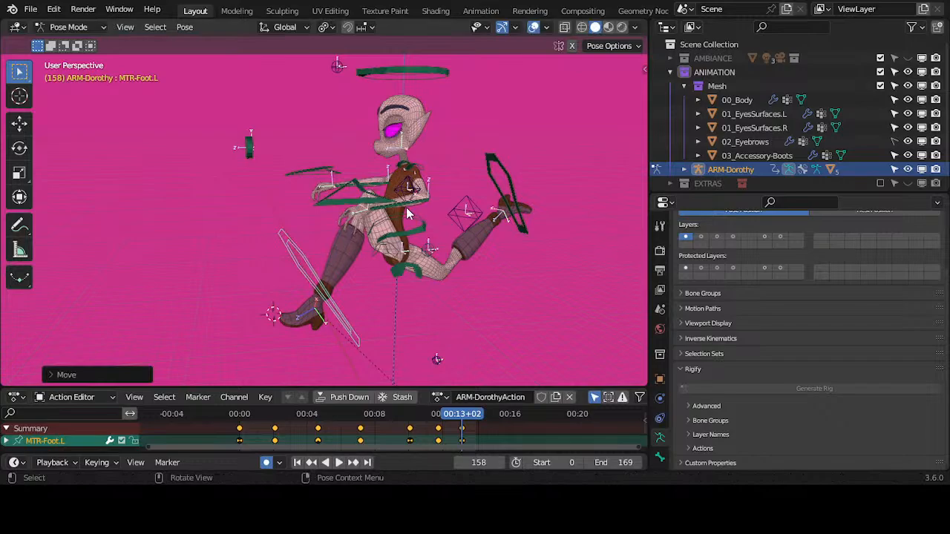
left_click(336, 71)
key("g")
left_click(346, 73)
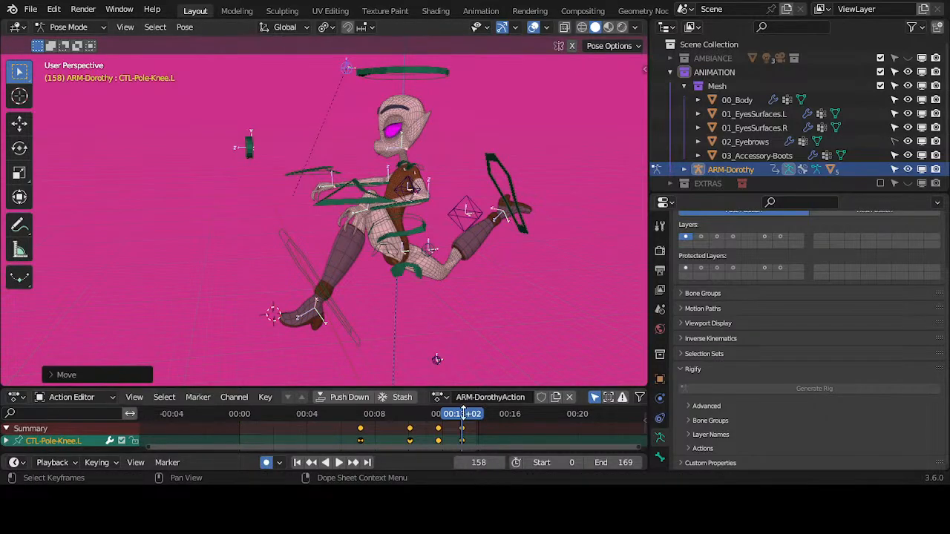
Scrub back to the beginning and play the left leg animation to review its motion.
left_click_drag(463, 414, 237, 401)
key("space")
middle_click_drag(440, 305, 392, 305)
key("space")
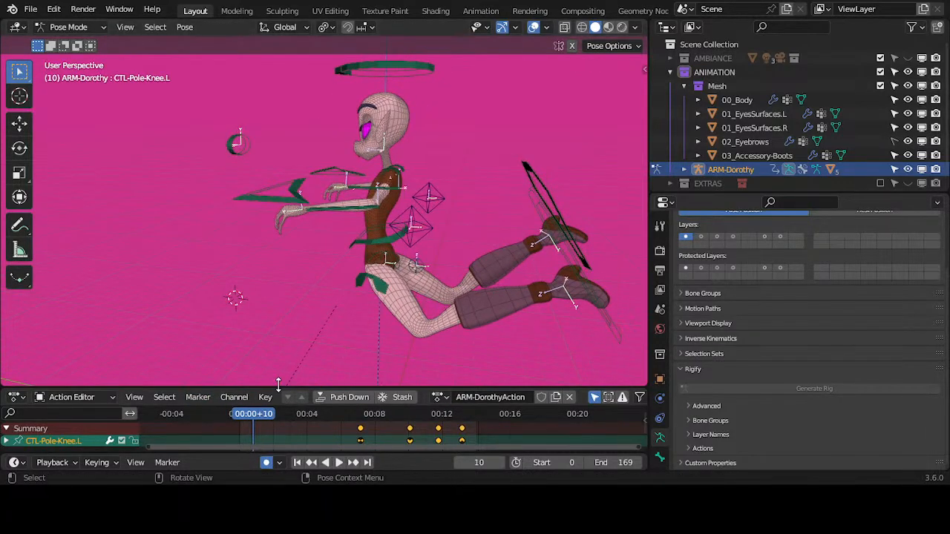
Examine the hip and thigh deformation at frame 0 and the bent left knee at frame 21.
left_click_drag(253, 413, 221, 416)
scroll(364, 296, "up", 4)
middle_click_drag(409, 308, 356, 263, "shift")
key("space")
mouse_move(356, 264)
middle_mouse_down()
mouse_move(323, 253)
mouse_move(297, 260)
mouse_move(362, 275)
middle_mouse_up()
mouse_move(349, 259)
middle_mouse_down()
mouse_move(318, 254)
mouse_move(353, 272)
middle_mouse_up()
scroll(319, 254, "up", 2)
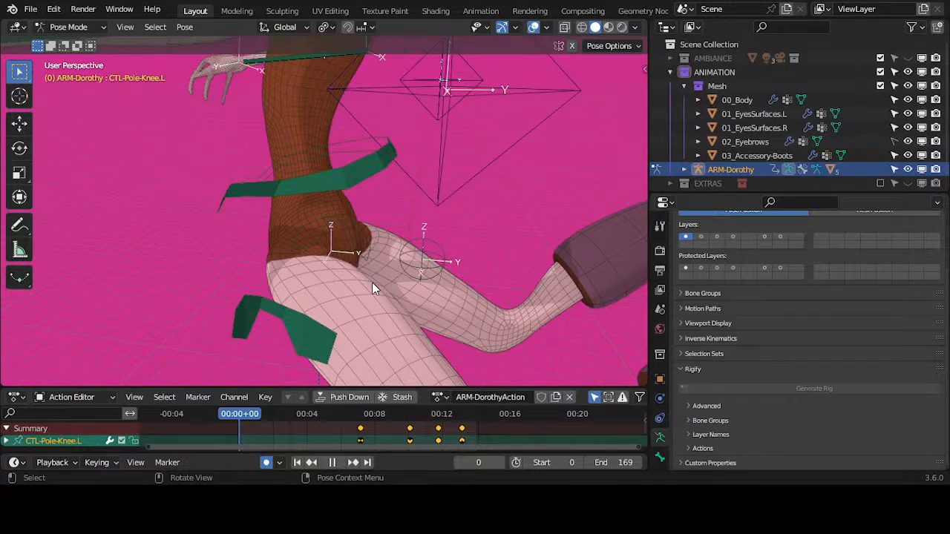
scroll(339, 260, "down", 3)
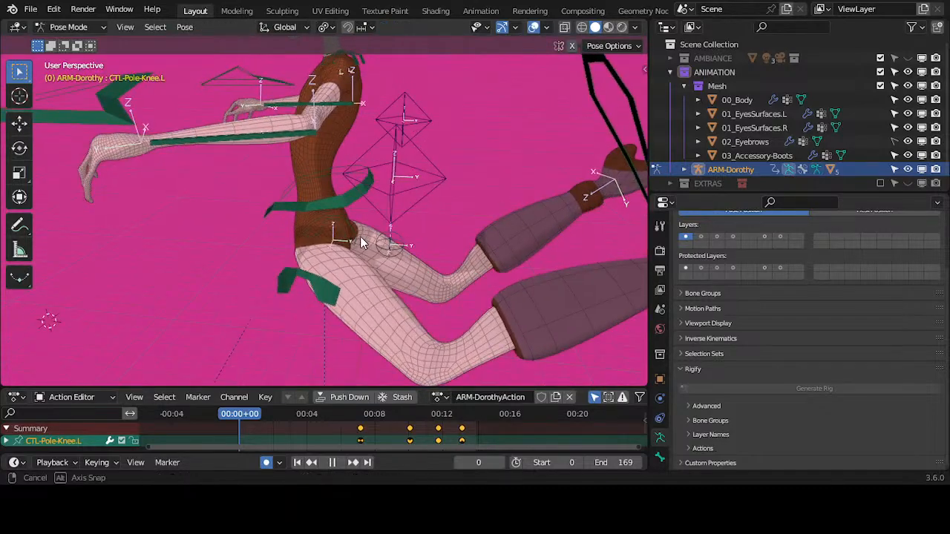
middle_click_drag(351, 245, 331, 262)
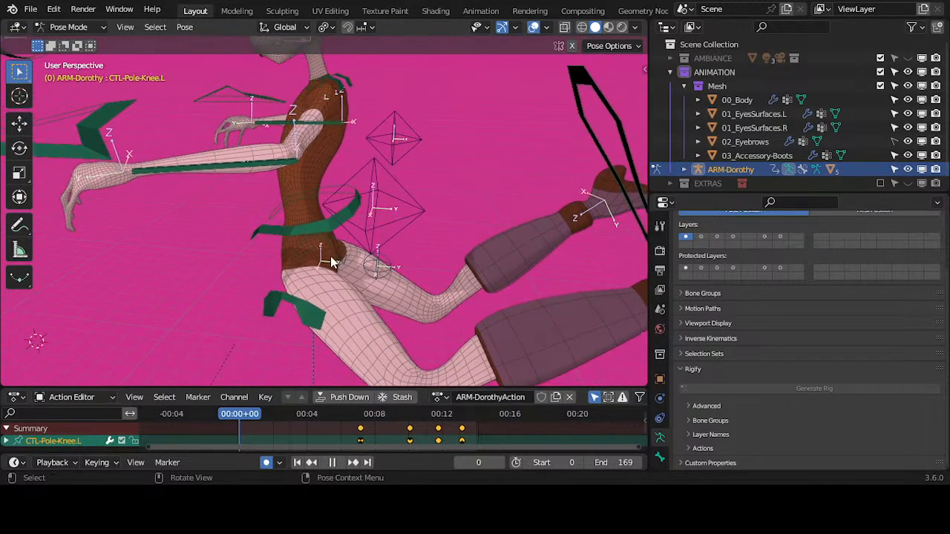
scroll(445, 320, "down", 4)
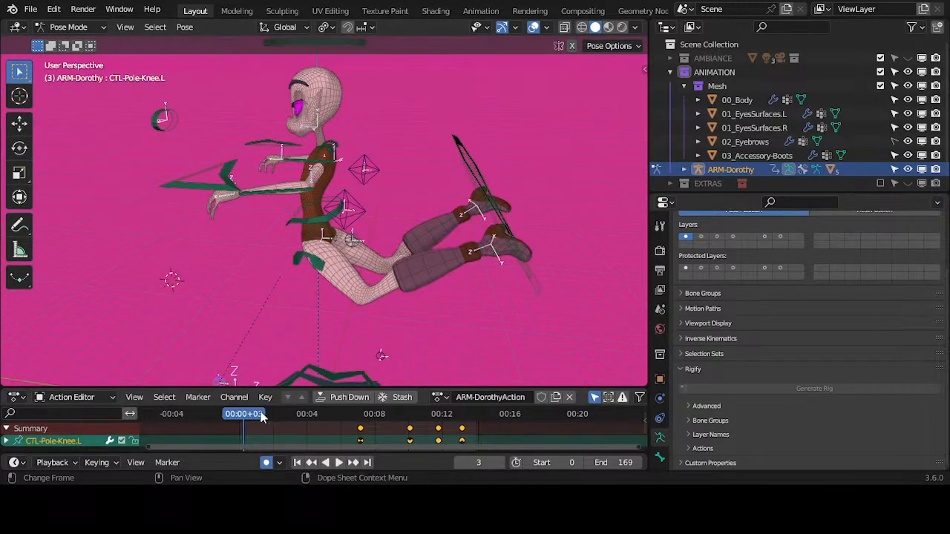
left_click_drag(263, 416, 269, 436)
scroll(316, 319, "up", 6)
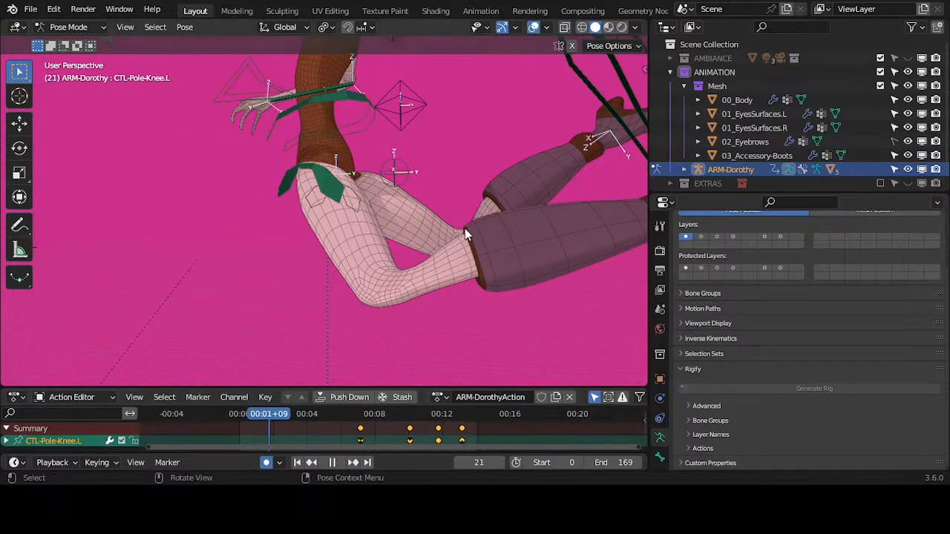
Return the animation to frame 0, stop playback and deselect the left knee pole.
middle_click_drag(465, 228, 391, 281, "shift")
scroll(391, 280, "down", 2)
left_click_drag(275, 420, 221, 397)
middle_click_drag(332, 225, 439, 267)
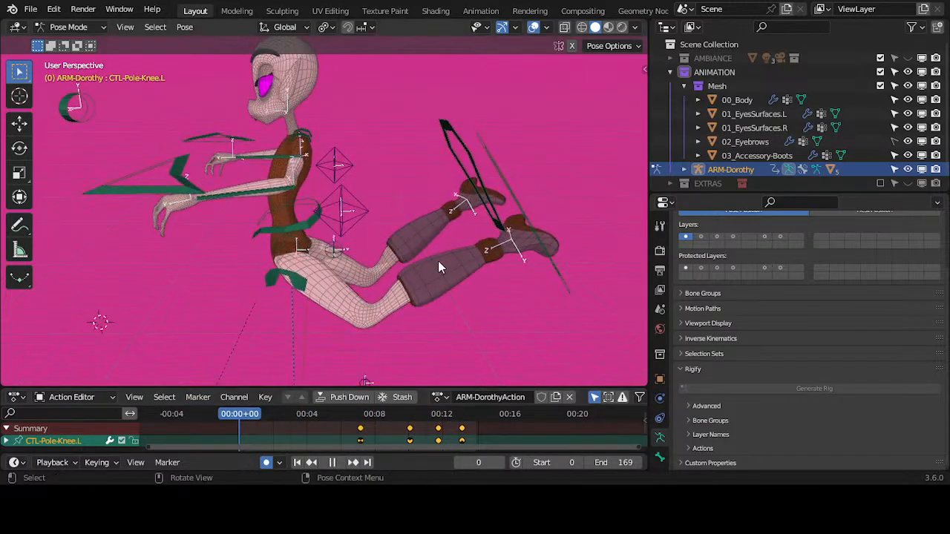
left_click(328, 271)
scroll(329, 271, "up", 4)
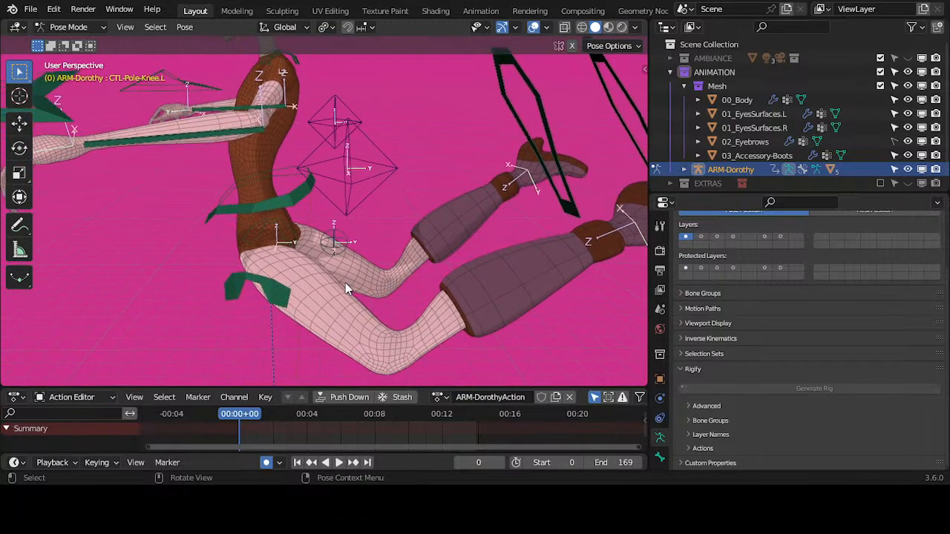
Take ARM-Dorothy out of Pose Mode and open the 00_Body mesh for editing around the left hip.
scroll(457, 256, "down", 1)
key("ctrl+Tab")
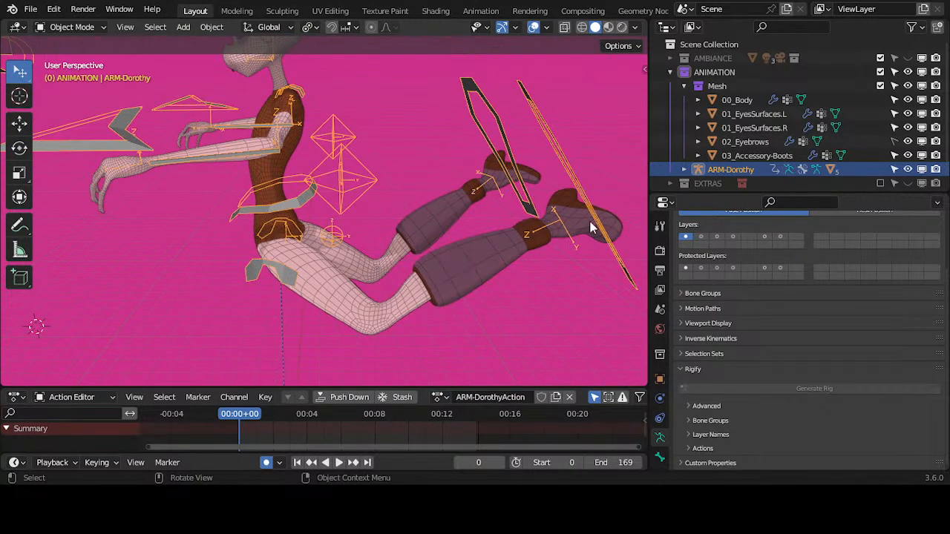
left_click(320, 260)
key("Tab")
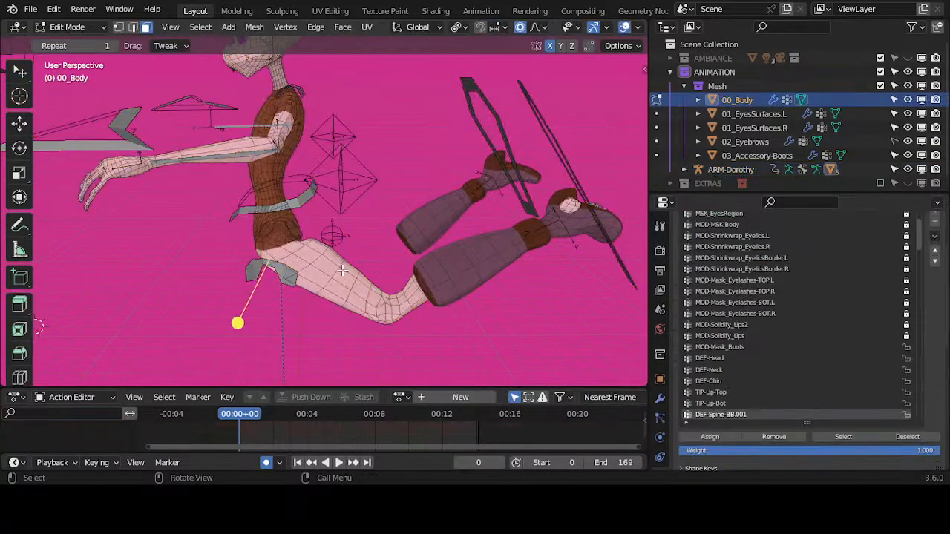
scroll(376, 238, "up", 5)
middle_click_drag(377, 238, 346, 239)
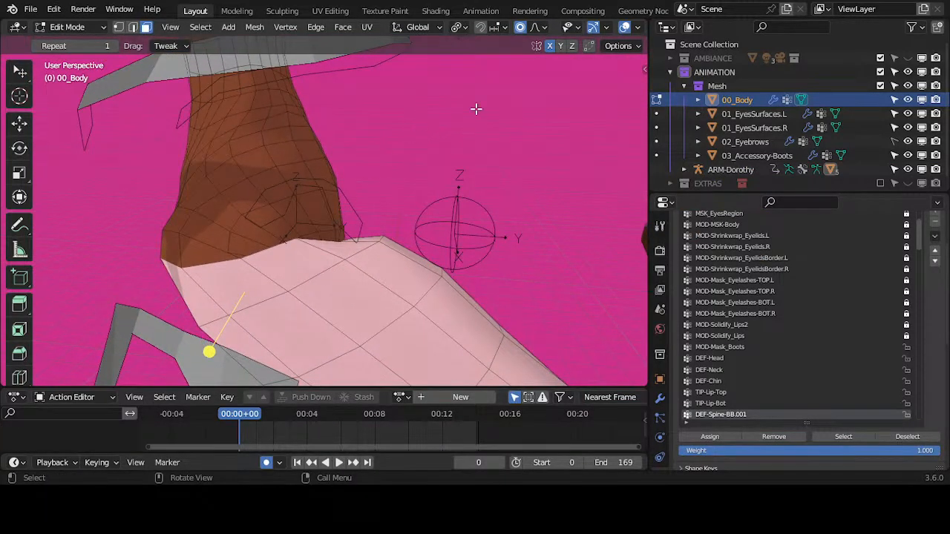
Enable the Screencast Keys display.
key("m")
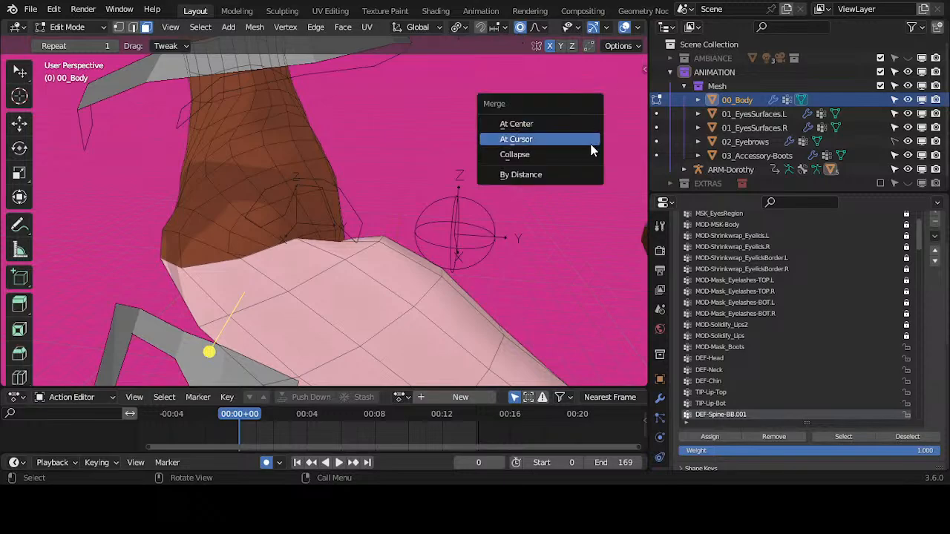
key("Escape")
key("n")
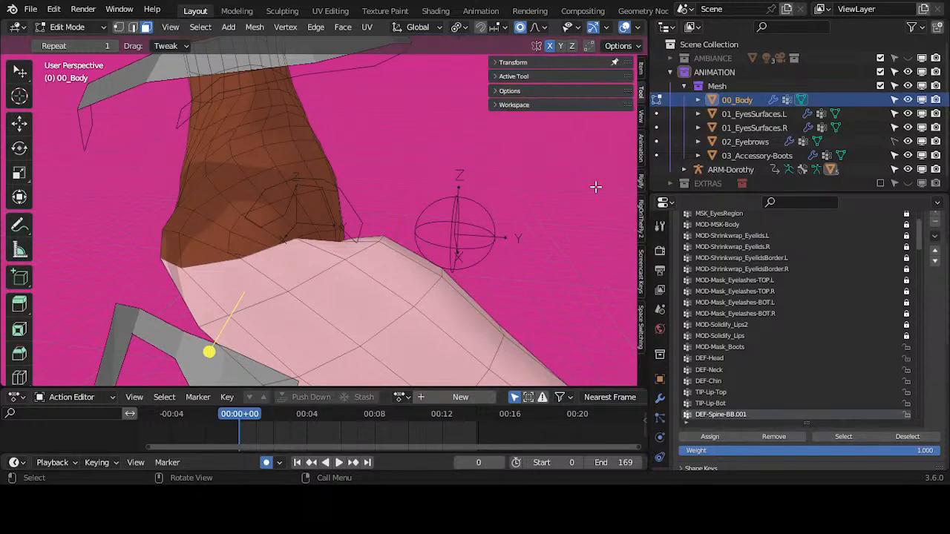
left_click(642, 276)
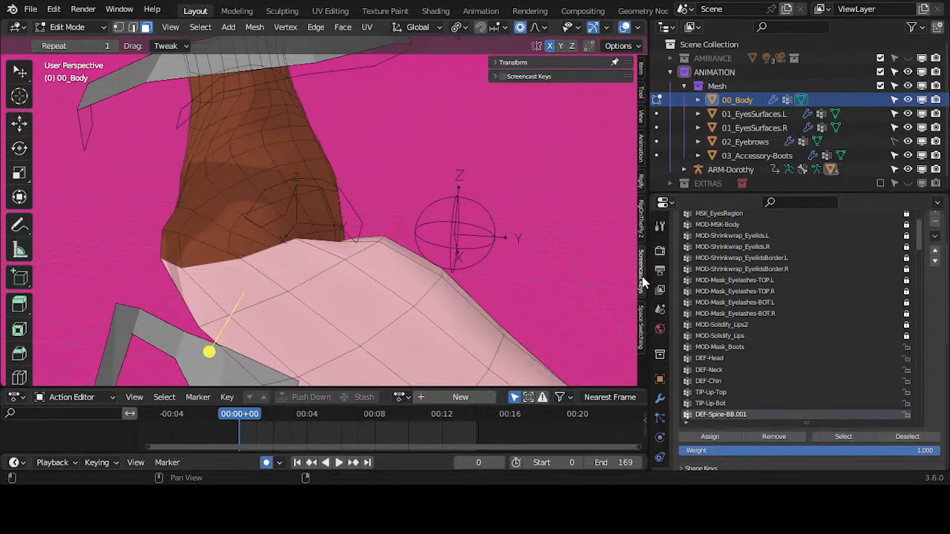
left_click(502, 76)
left_click(502, 77)
key("n")
Select the faces where the buttock meets the left thigh and smooth them.
middle_click_drag(426, 245, 365, 187)
scroll(365, 199, "up", 2)
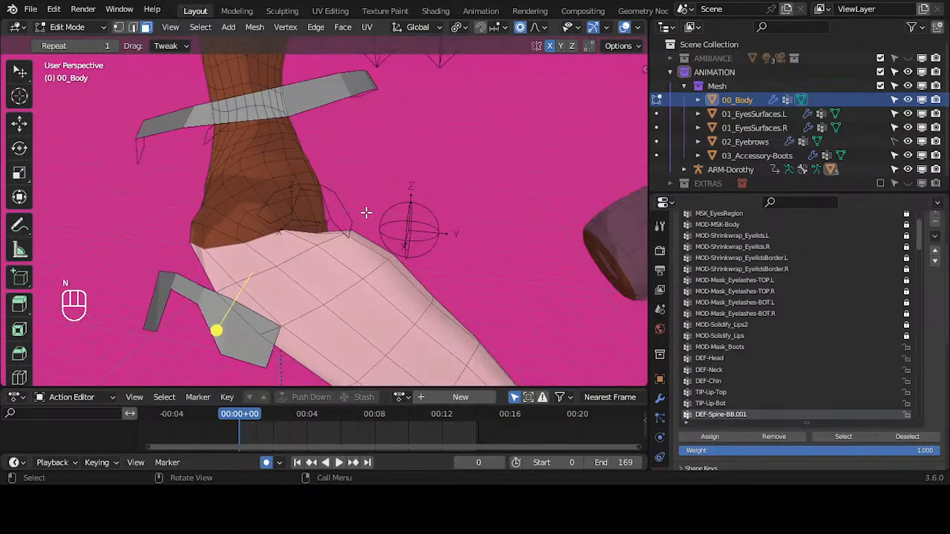
key("alt+a")
key("c")
left_click(289, 230)
right_click(291, 232)
middle_click_drag(292, 233, 331, 201)
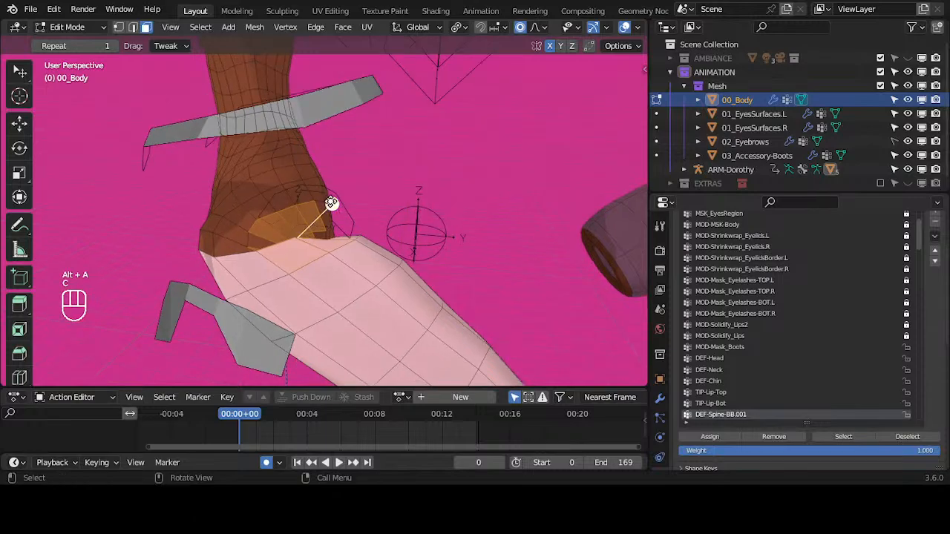
left_click_drag(442, 232, 445, 232)
middle_click_drag(445, 231, 248, 242)
middle_click_drag(248, 242, 411, 256, "shift")
middle_click_drag(412, 257, 409, 254)
left_click_drag(0, 0, 0, 0)
middle_click_drag(408, 254, 393, 248)
Reposition the faces along the rear seam between buttock and left thigh, using smooth proportional editing with a radius of about 0.6 m.
key("alt+z")
middle_click_drag(439, 212, 332, 260)
middle_click_drag(332, 260, 372, 282, "shift")
key("alt+z")
left_click(362, 269)
key("g")
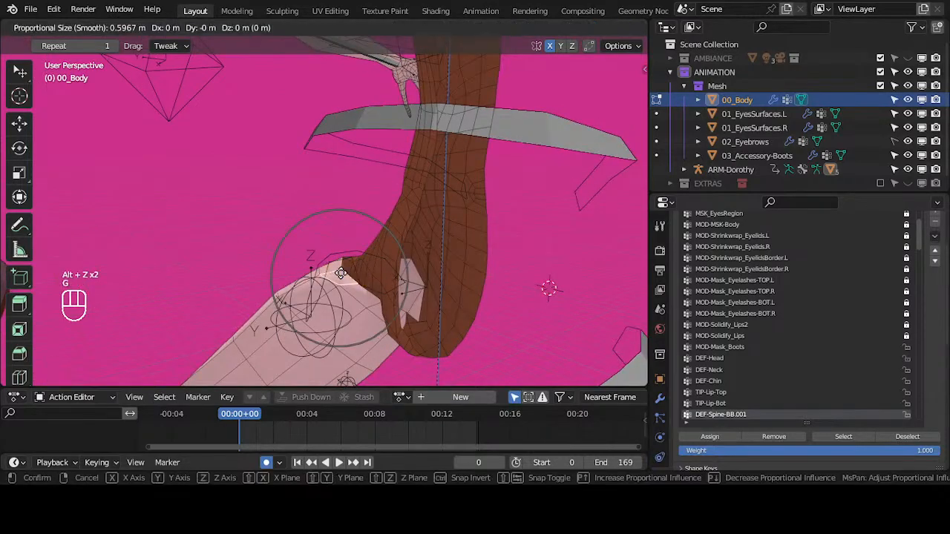
left_click(309, 212, "ctrl")
middle_click_drag(328, 231, 400, 278)
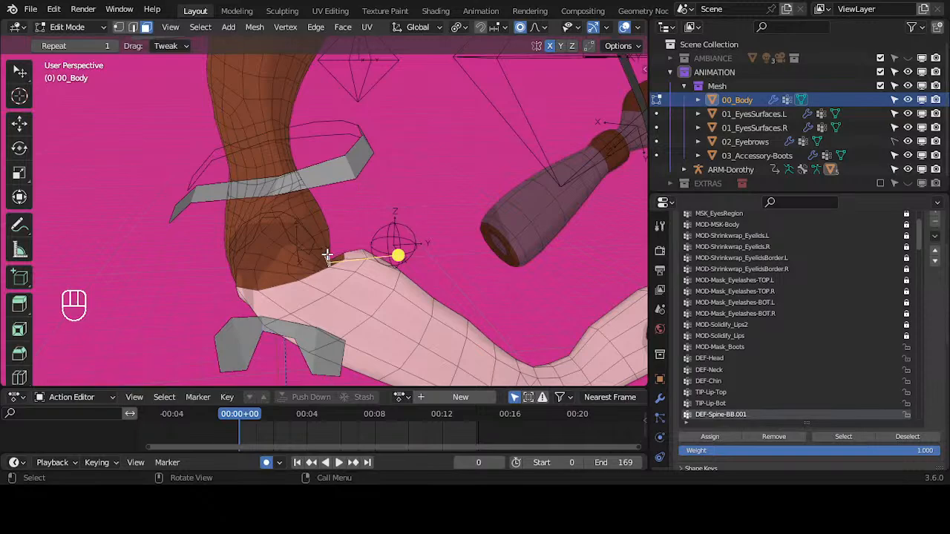
key("g")
left_click(356, 238)
key("g")
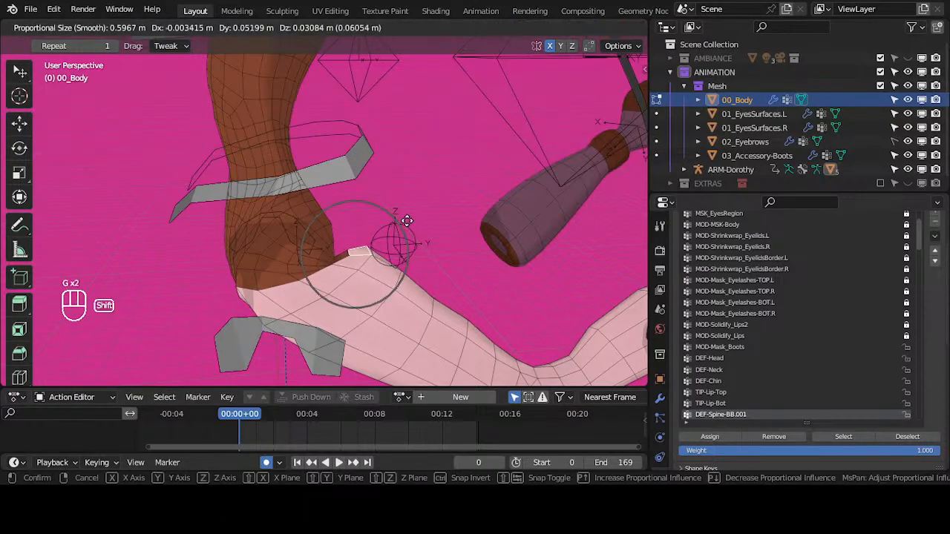
left_click(331, 248)
Pull more faces of the left buttock outward above the thigh seam to add volume.
key("g")
left_click(335, 217)
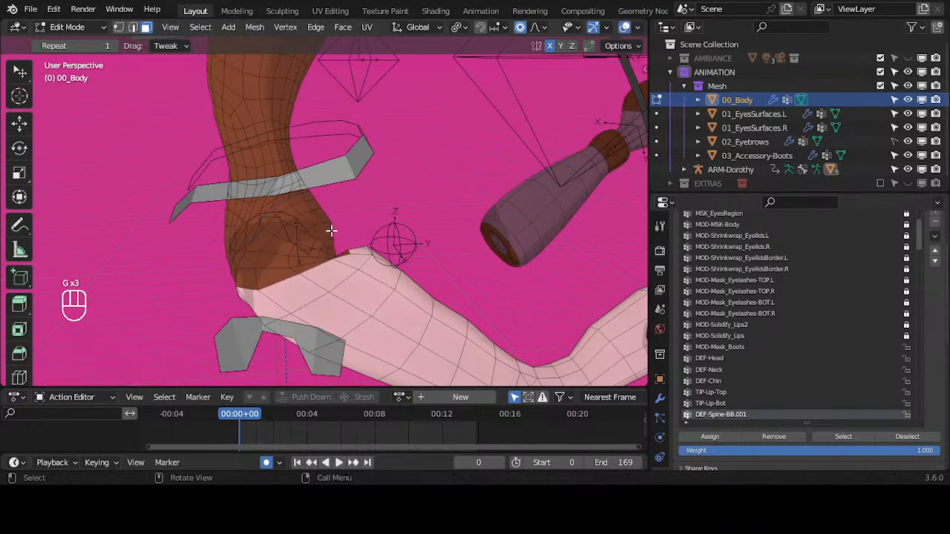
key("g")
left_click(334, 244)
key("g")
left_click(361, 212)
middle_click_drag(361, 212, 265, 203)
mouse_move(312, 275)
middle_mouse_down("shift")
mouse_move(297, 211)
mouse_move(312, 242)
middle_mouse_up("shift")
left_click(352, 248)
key("g")
left_click(333, 132)
Reposition the top rear thigh faces, then raise and smooth the small face on the buttock's rear edge.
key("alt+a")
key("c")
left_click_drag(297, 259, 257, 269)
right_click(237, 224)
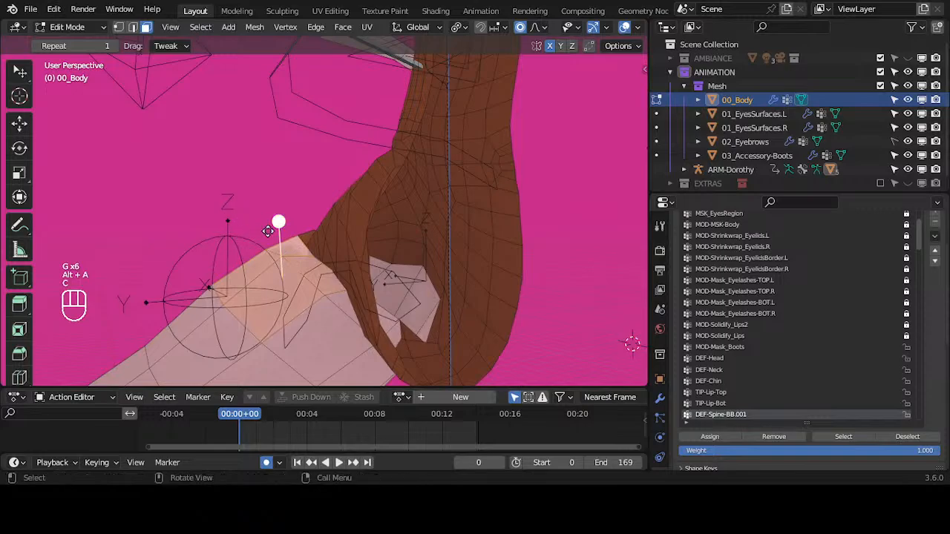
key("g")
scroll(305, 233, "down", 2)
left_click(293, 214)
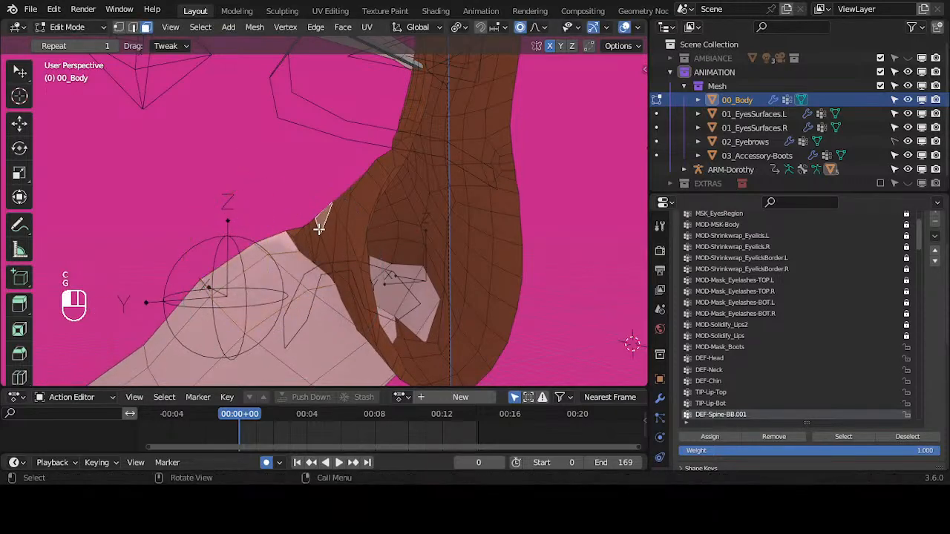
key("g")
left_click(269, 151)
key("g")
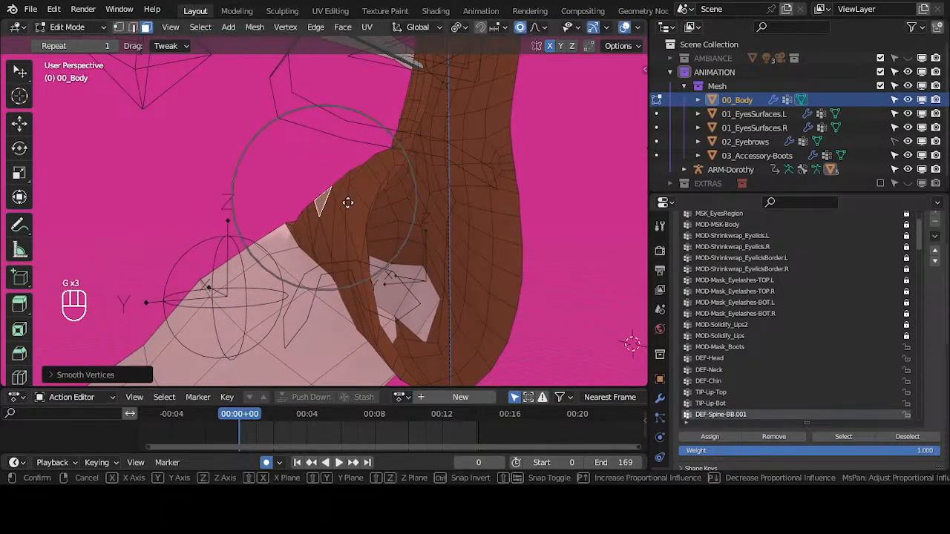
left_click(269, 132)
key("a")
key("c")
key("alt+a")
key("c")
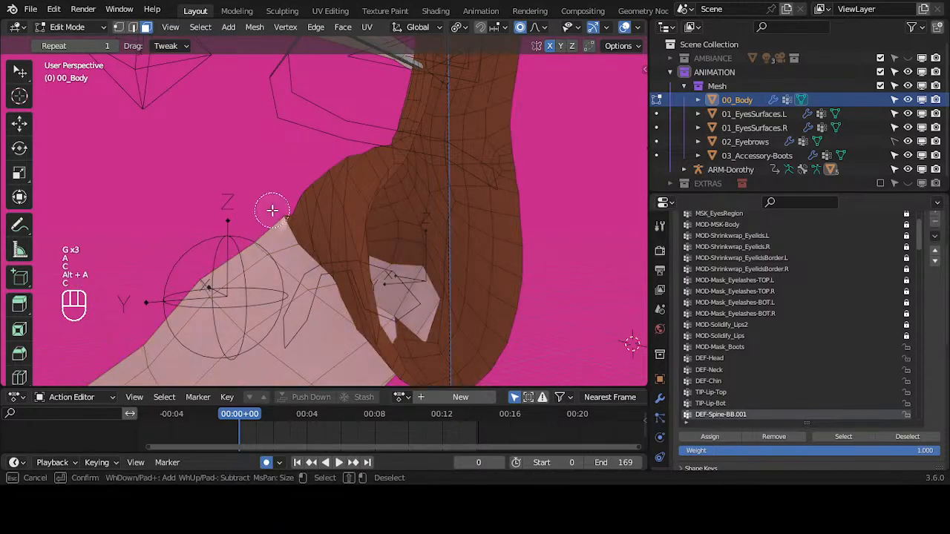
left_click_drag(272, 211, 318, 165)
key("Escape")
key("a")
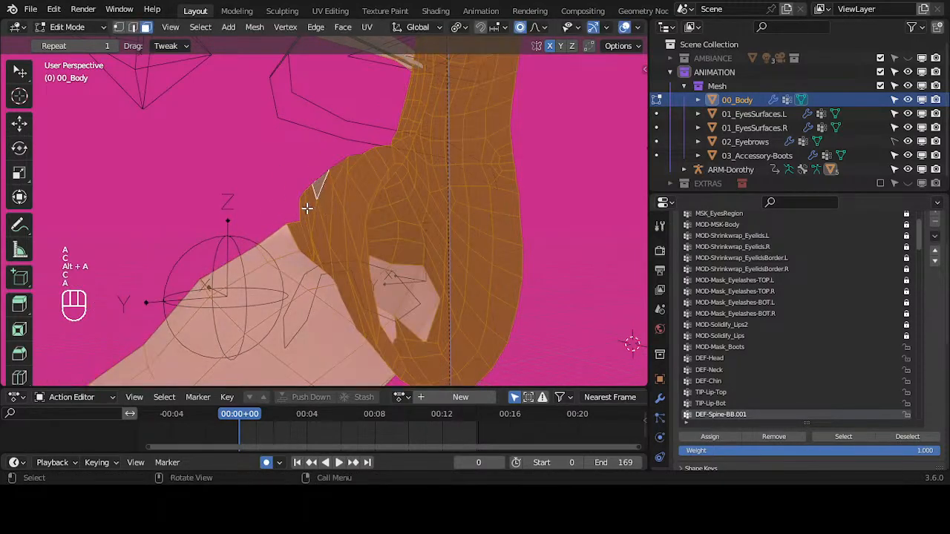
Switch to vertex selection, pull the vertex at the buttock's rear edge outward and smooth it.
key("1")
key("g")
left_click(164, 126)
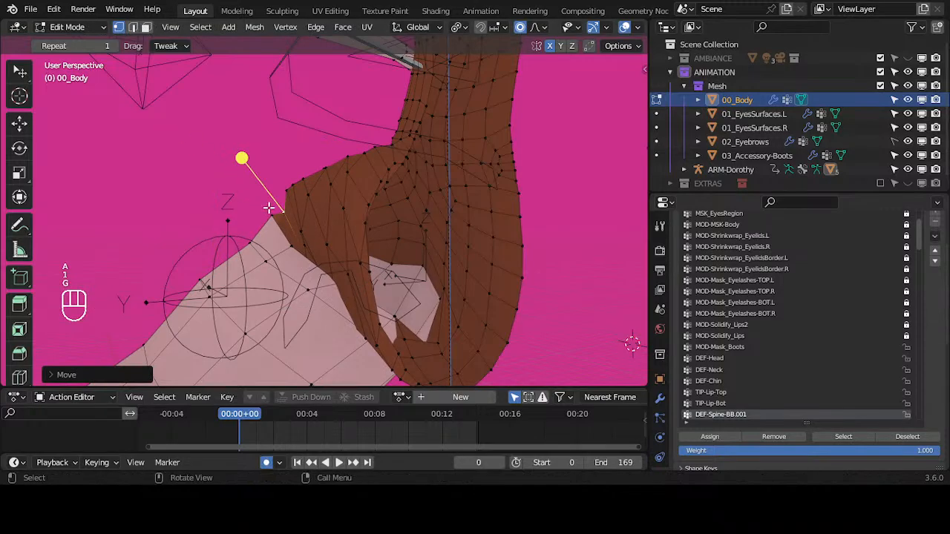
left_click_drag(254, 157, 256, 157)
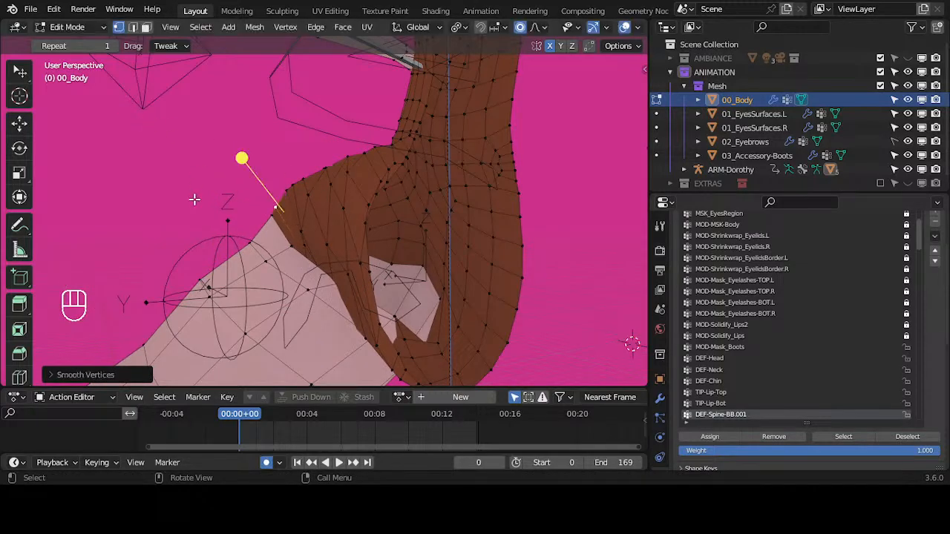
Select the vertices along the buttock's rear edge, shift them slightly and check the shape in Object Mode.
key("alt+a")
key("c")
left_click_drag(289, 173, 269, 163)
key("g")
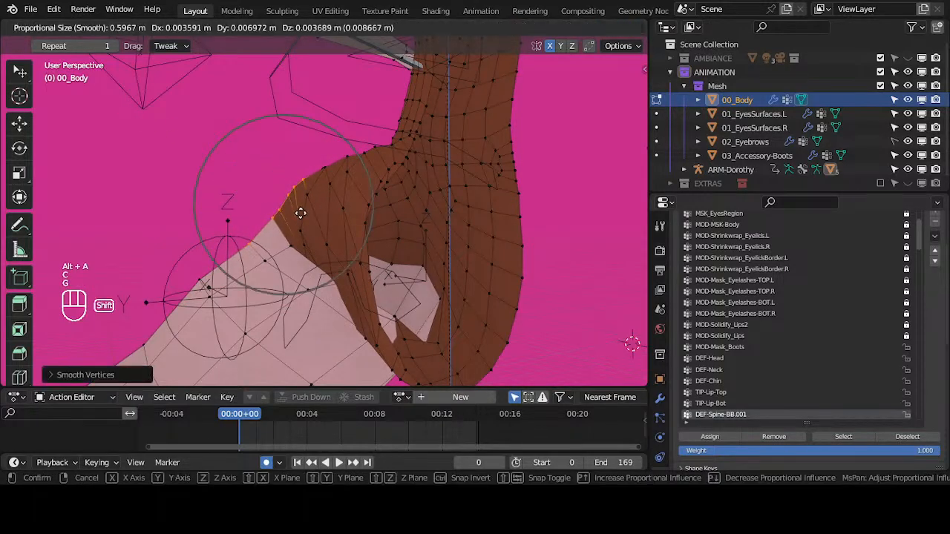
left_click(265, 195)
key("Tab")
middle_click_drag(265, 196, 401, 291)
With X-ray on, smooth the vertices along the seam between the inner buttock and thigh and check the result in Object Mode.
key("Tab")
mouse_move(401, 291)
middle_mouse_down("ctrl")
mouse_move(397, 304)
mouse_move(356, 322)
mouse_move(320, 277)
mouse_move(281, 316)
mouse_move(308, 291)
middle_mouse_up("ctrl")
key("alt+a")
key("alt+z")
key("alt+z")
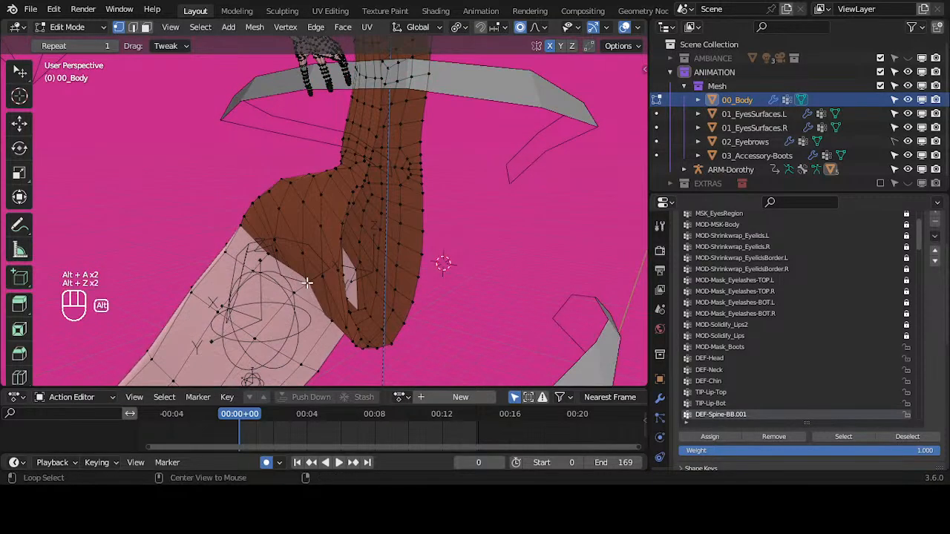
key("alt+z")
key("c")
left_click(307, 288)
right_click(304, 289)
left_click_drag(296, 359, 319, 358)
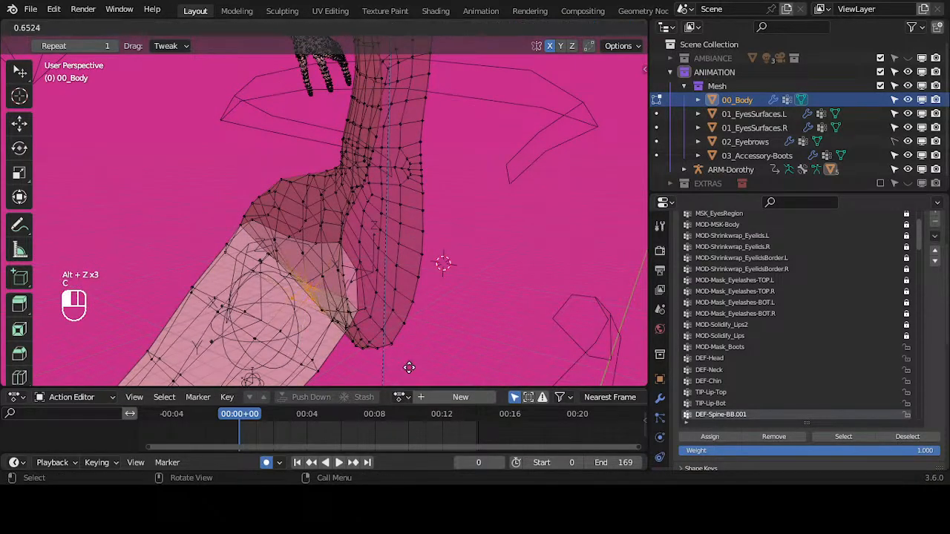
left_click_drag(409, 368, 410, 367)
key("Tab")
mouse_move(392, 324)
middle_mouse_down()
mouse_move(320, 288)
mouse_move(369, 290)
mouse_move(394, 324)
mouse_move(350, 295)
mouse_move(462, 310)
mouse_move(465, 281)
mouse_move(408, 254)
mouse_move(392, 265)
mouse_move(422, 275)
mouse_move(414, 284)
middle_mouse_up()
key("Tab")
key("Tab")
With X-ray off, smooth the vertices along the rear outline of the left buttock and nudge them into place.
key("alt+a")
key("alt+z")
key("Tab")
key("alt+a")
key("c")
left_click_drag(413, 285, 421, 235)
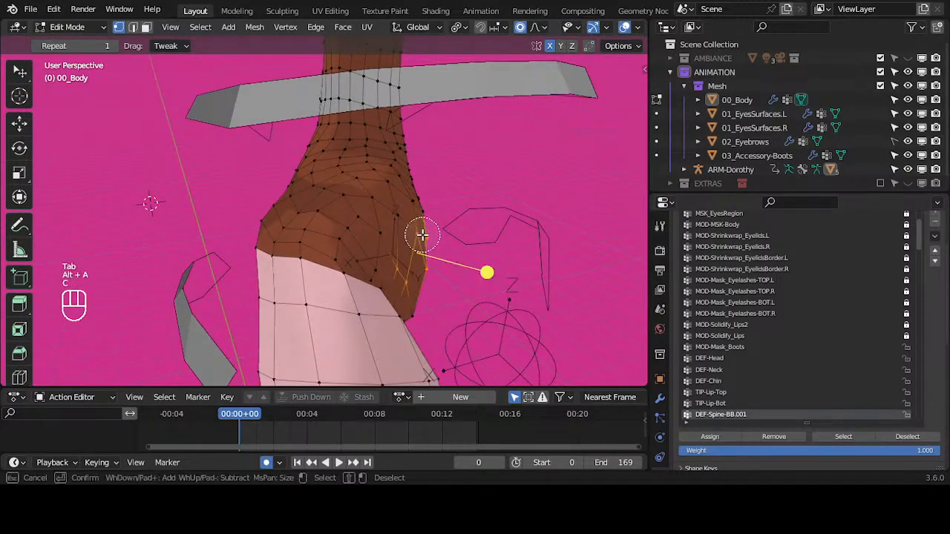
right_click(422, 235)
left_click_drag(485, 273, 548, 287)
middle_click_drag(413, 267, 422, 271)
key("g")
left_click(428, 270)
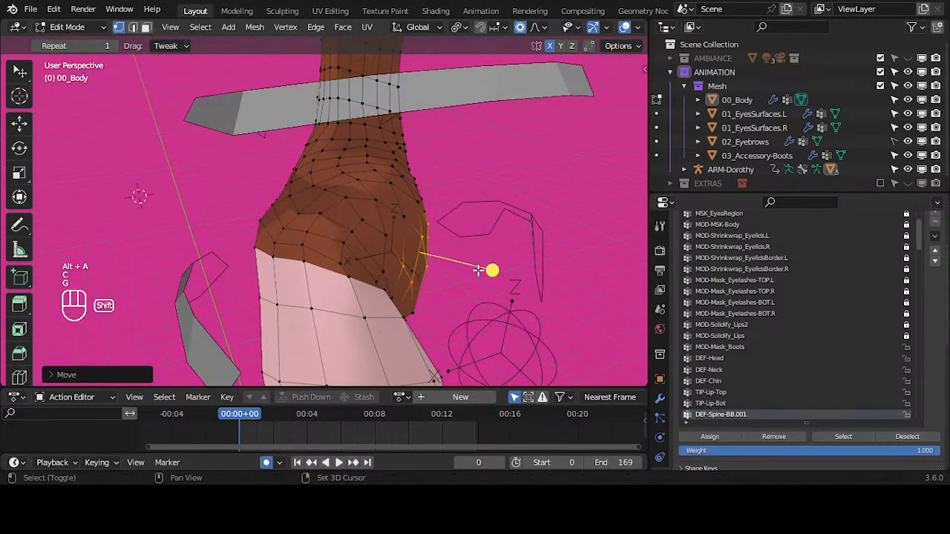
Select the vertices on the upper outer side of the left hip and move them to reshape its contour.
middle_click_drag(303, 224, 322, 287, "shift")
key("alt+a")
key("c")
mouse_move(388, 243)
left_mouse_down()
mouse_move(386, 233)
mouse_move(320, 251)
left_mouse_up()
right_click(325, 274)
mouse_move(324, 274)
middle_mouse_down()
mouse_move(358, 271)
mouse_move(348, 264)
middle_mouse_up()
key("g")
left_click(317, 250)
Smooth two groups of vertices on the outer hip just above the thigh seam and adjust their position.
key("alt+a")
key("c")
mouse_move(308, 297)
left_mouse_down()
mouse_move(306, 308)
mouse_move(282, 312)
left_mouse_up()
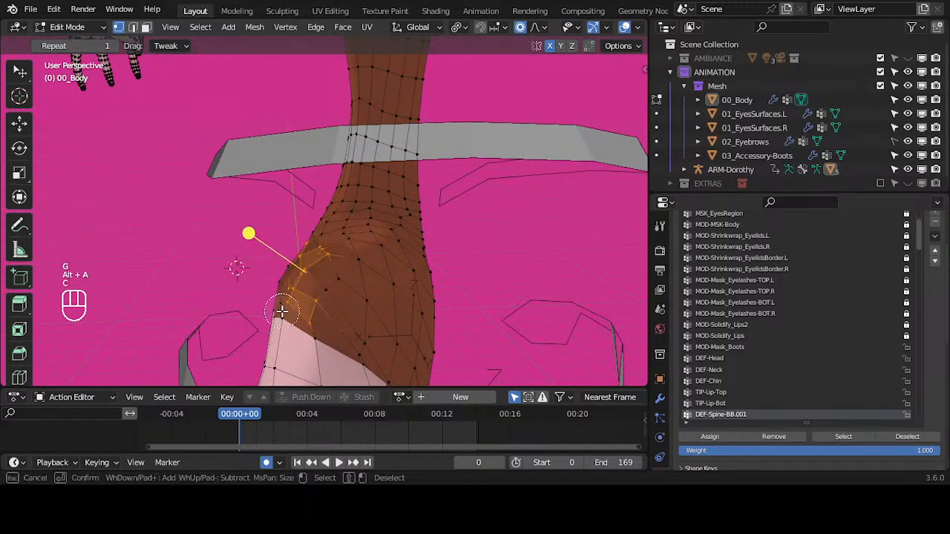
right_click(282, 312)
left_click_drag(249, 233, 209, 212)
key("alt+a")
key("c")
left_click_drag(289, 309, 301, 261)
right_click(302, 262)
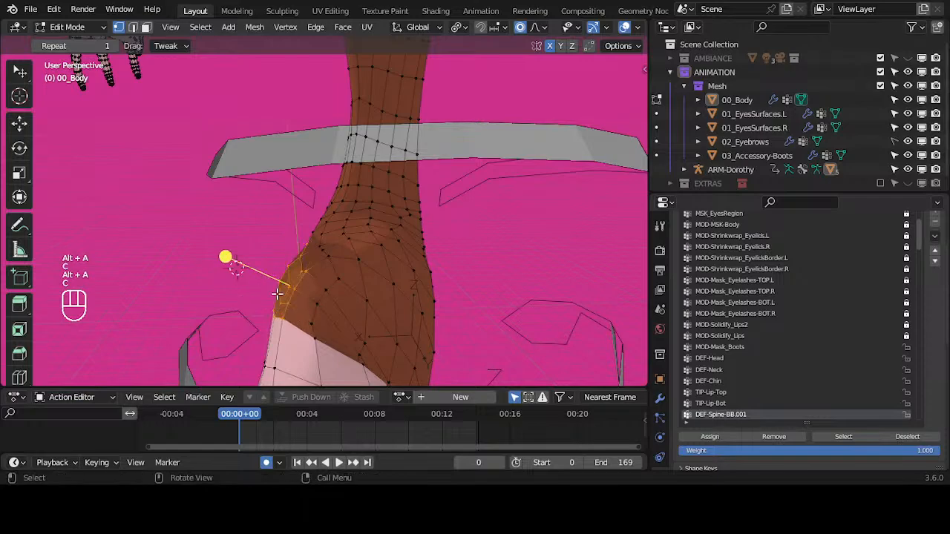
left_click_drag(235, 259, 208, 248)
key("g")
left_click(352, 259)
Select the vertices across the lower left buttock and check the hip shape in Object Mode.
key("alt+a")
key("c")
mouse_move(358, 364)
left_mouse_down()
mouse_move(365, 348)
mouse_move(326, 256)
mouse_move(402, 279)
left_mouse_up()
right_click(312, 318)
key("Tab")
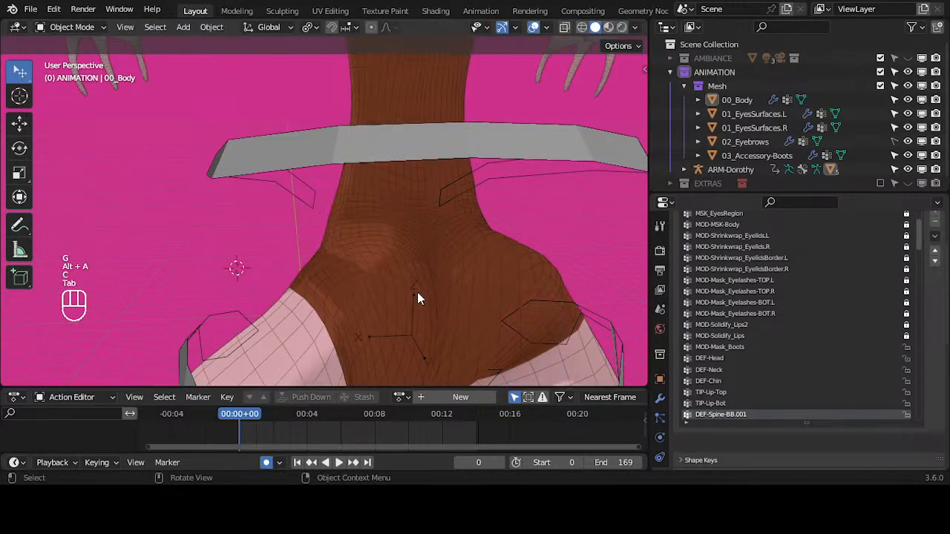
mouse_move(417, 294)
middle_mouse_down()
mouse_move(316, 312)
mouse_move(284, 259)
mouse_move(371, 332)
mouse_move(446, 301)
mouse_move(451, 274)
mouse_move(367, 299)
mouse_move(394, 331)
mouse_move(381, 342)
mouse_move(442, 312)
middle_mouse_up()
key("Tab")
key("Tab")
Select the vertices at the lowest point of the crotch and smooth them.
key("Tab")
key("alt+a")
key("c")
left_click(381, 342)
right_click(380, 342)
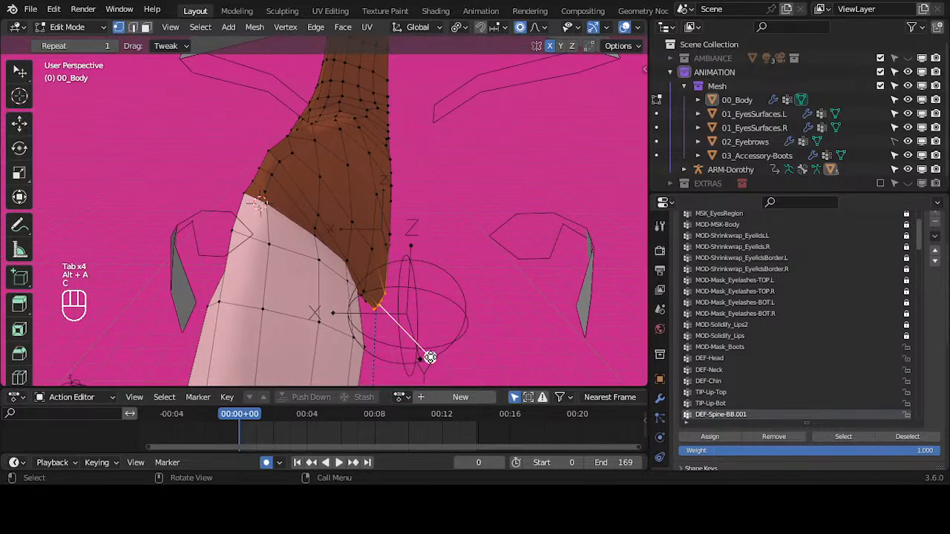
Leave mesh editing, put ARM-Dorothy back in Pose Mode and select MTR-Foot.L.
key("Tab")
middle_click_drag(509, 361, 487, 260)
key("ctrl+Tab")
middle_click_drag(542, 212, 472, 263)
left_click(508, 194, "shift")
key("ctrl+Tab")
left_click(444, 233)
Move MTR-Foot.L through several positions at frame 0 to test how the reshaped hip deforms.
key("g")
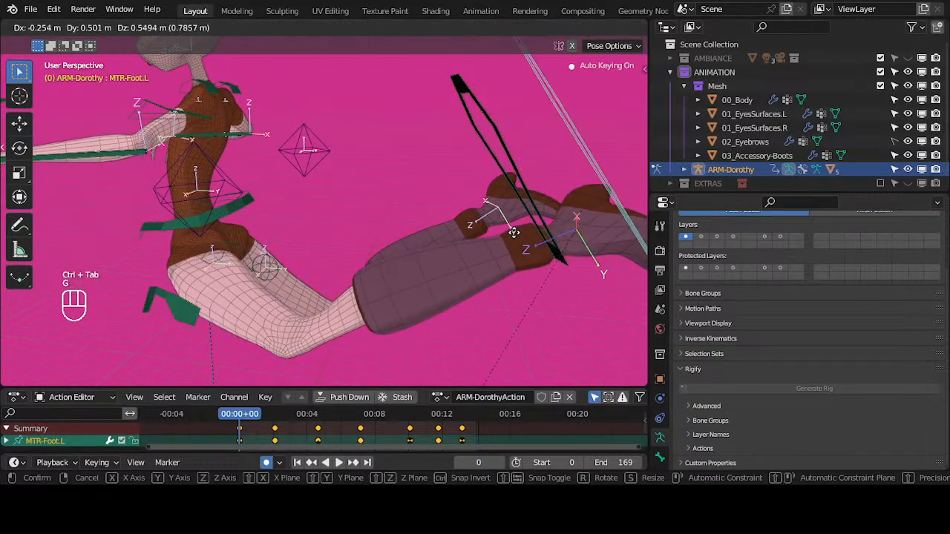
left_click(504, 192)
middle_click_drag(504, 191, 419, 199)
key("g")
left_click(361, 227)
key("g")
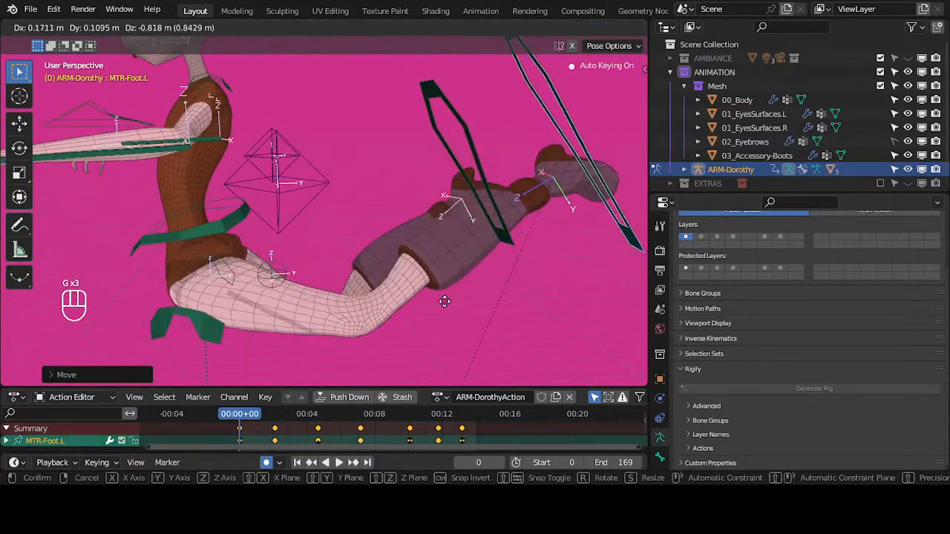
left_click(468, 304)
middle_click_drag(469, 304, 368, 303)
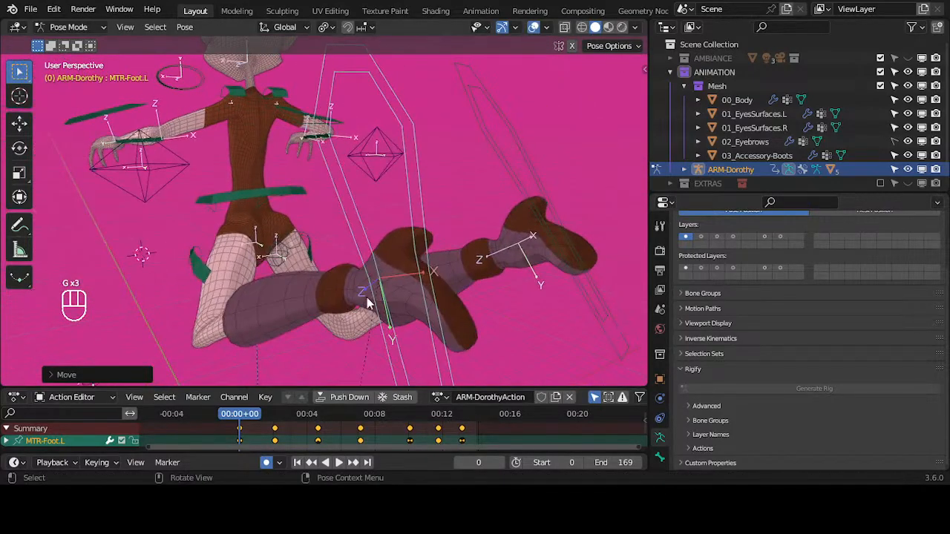
Put ARM-Dorothy in Edit Mode and show its Control, Tip, Tip2, Deformation Bones and Mechanism layers.
key("Tab")
middle_click_drag(230, 265, 270, 277)
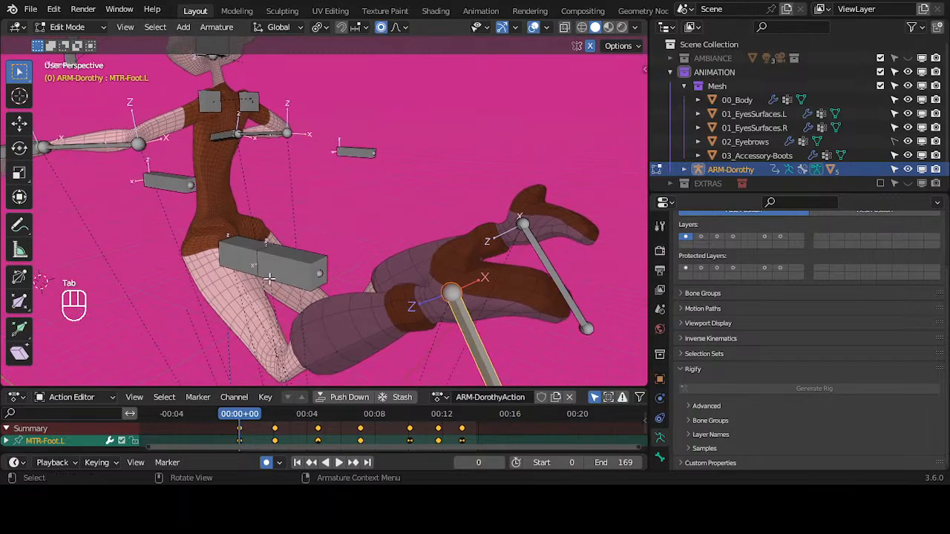
middle_click_drag(353, 295, 300, 288)
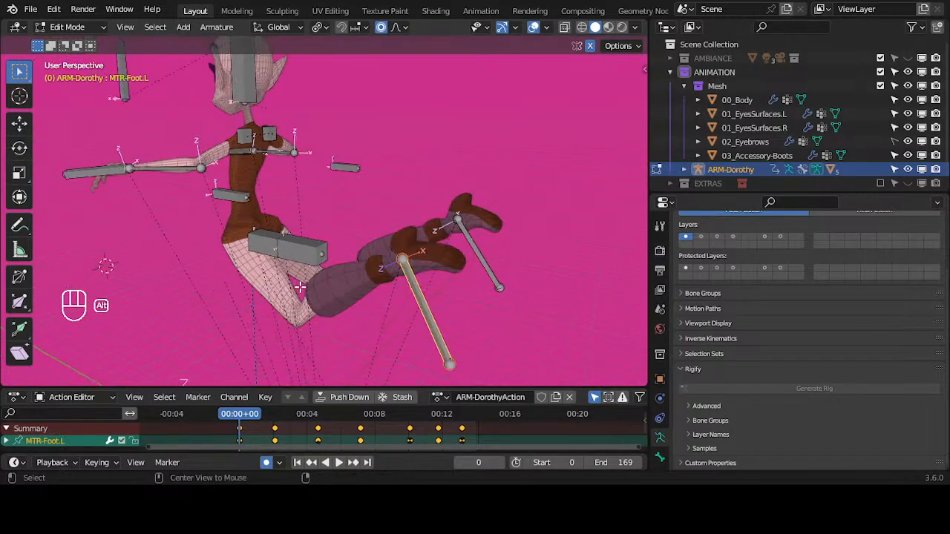
key("n")
left_click(506, 78)
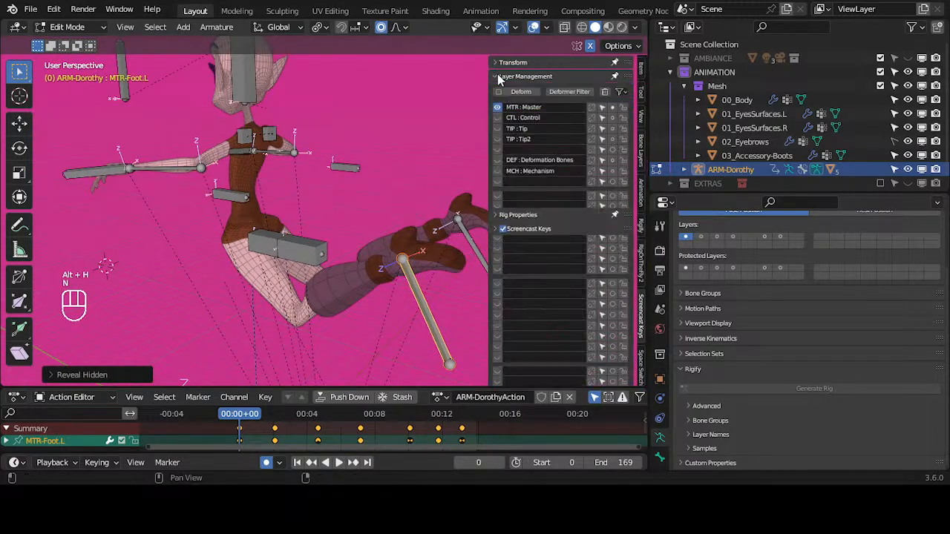
left_click_drag(498, 118, 498, 171)
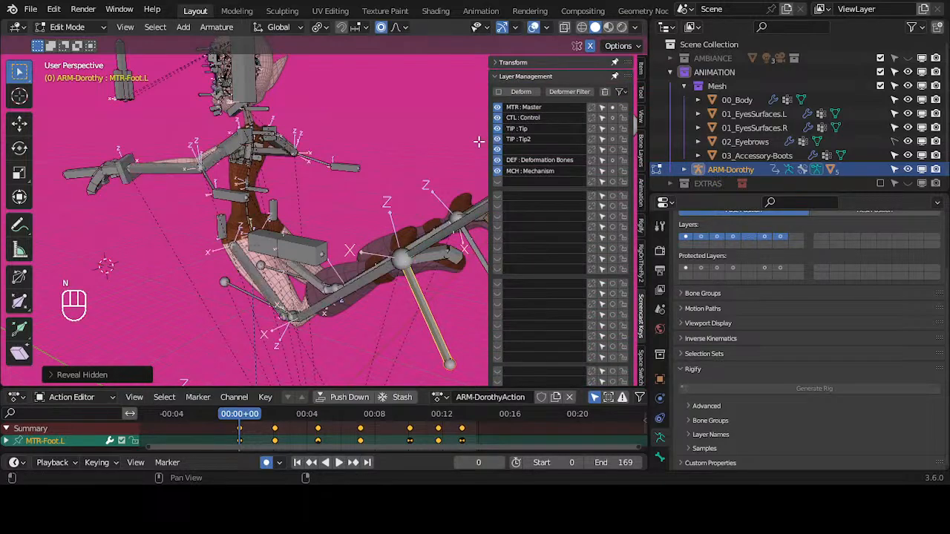
middle_click_drag(472, 145, 429, 212)
key("n")
middle_click_drag(369, 292, 435, 255)
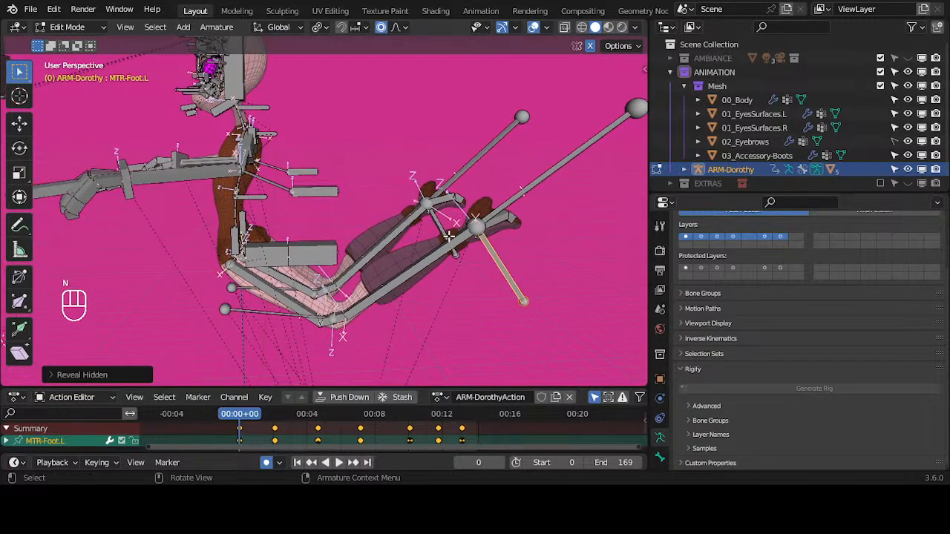
Compare the commands available for ARM-Dorothy in Edit, Object and Pose Mode.
left_click(211, 31)
left_click(211, 31)
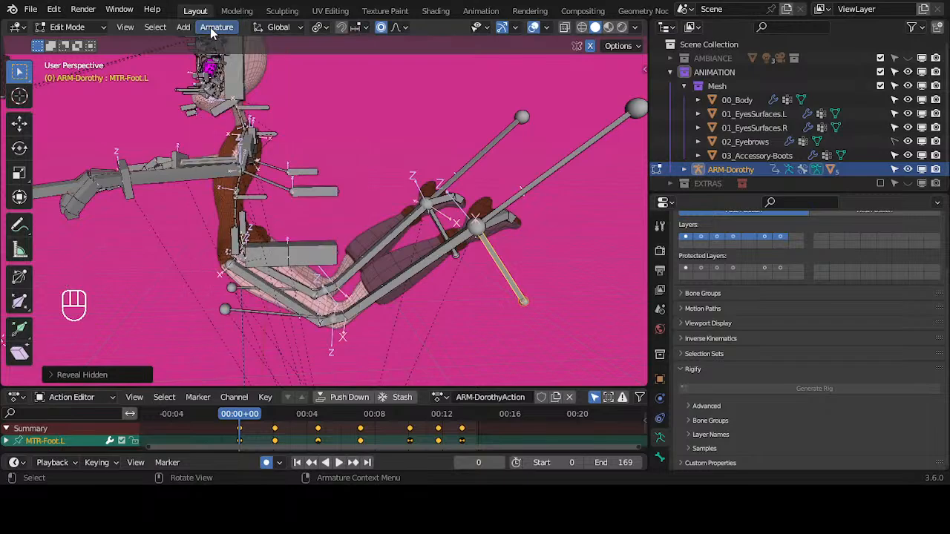
key("ctrl+Tab")
left_click(215, 100)
key("alt+a")
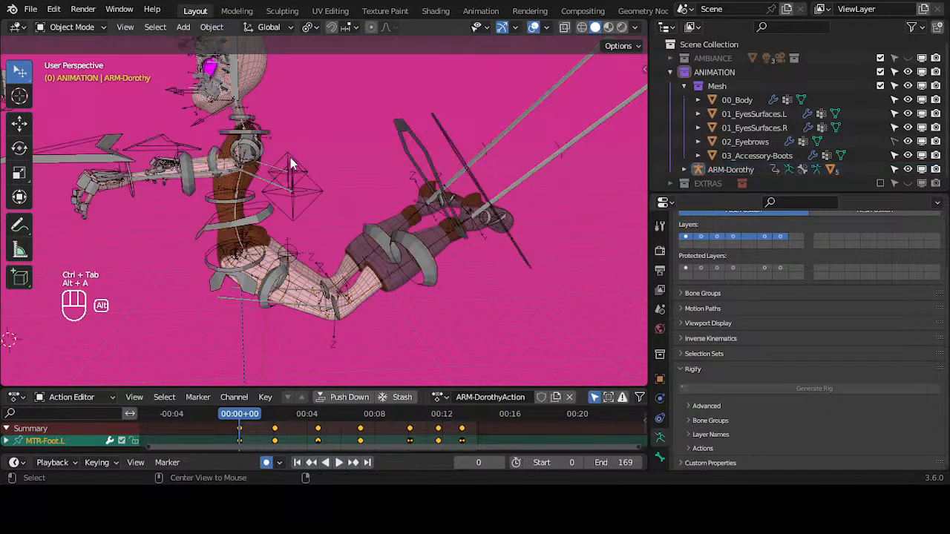
left_click(213, 27)
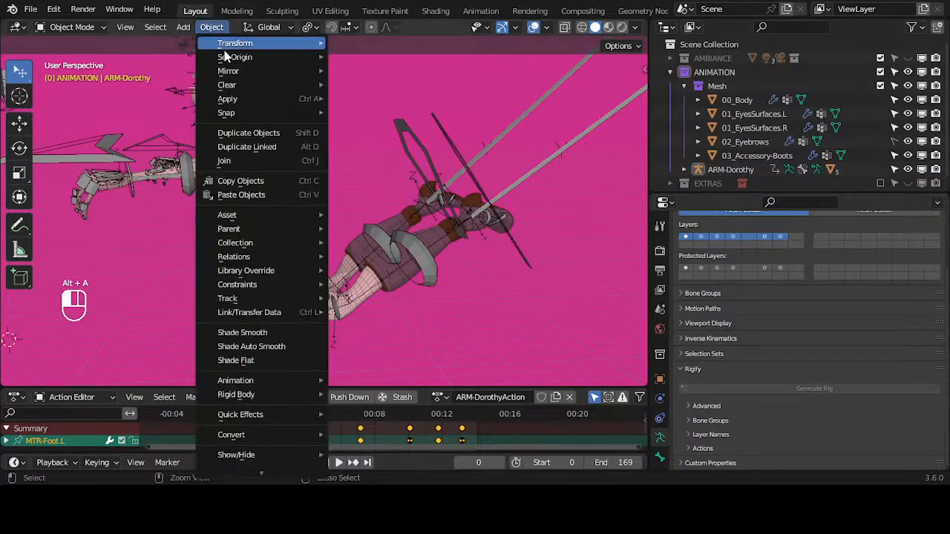
left_click(410, 242)
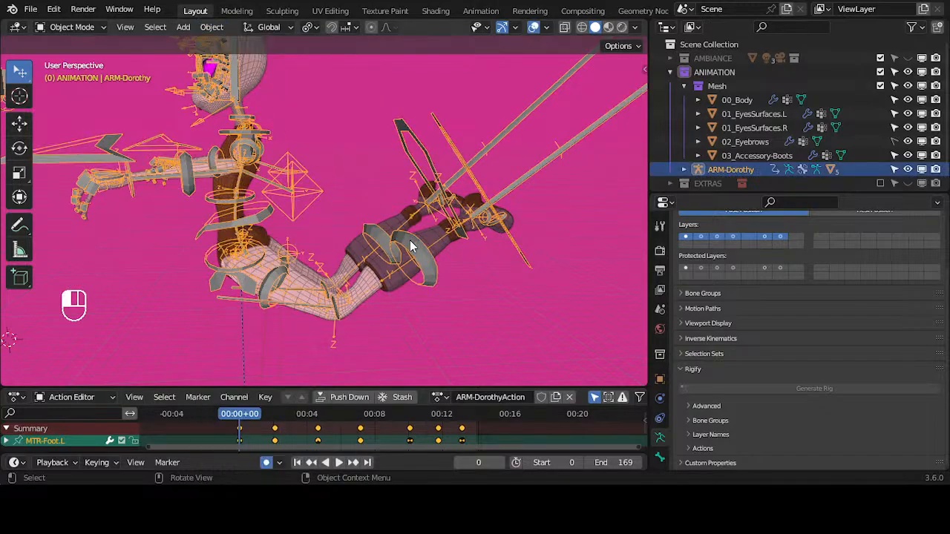
key("ctrl+Tab")
left_click(184, 27)
mouse_move(207, 71)
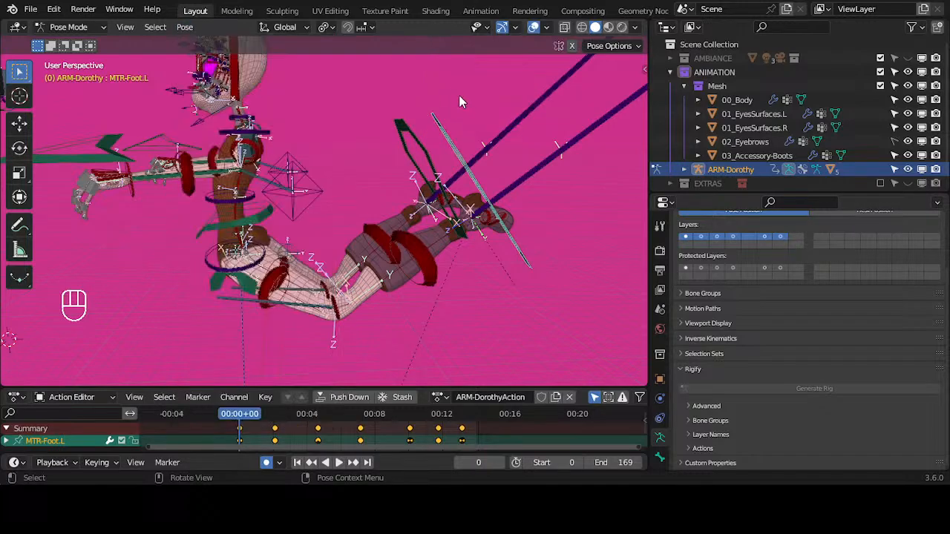
key("ctrl+Tab")
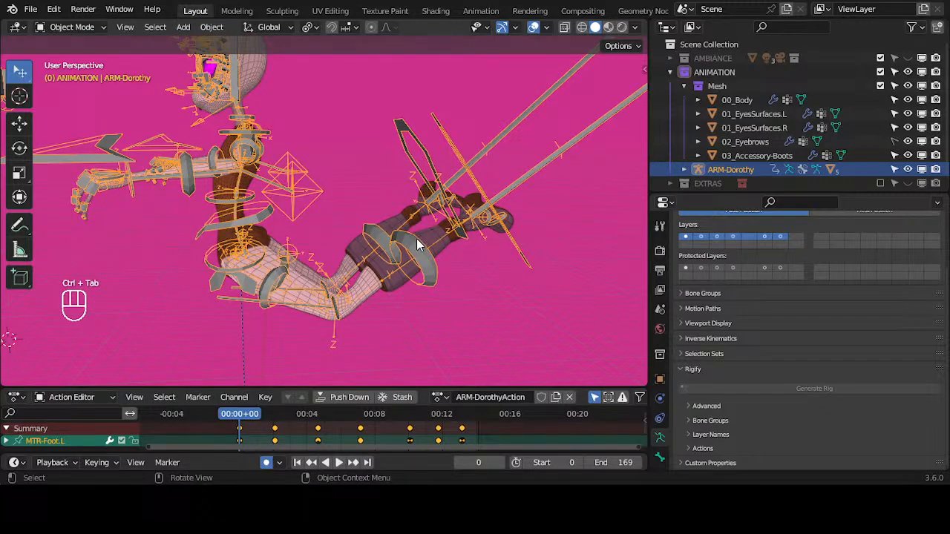
left_click(209, 27)
middle_click_drag(316, 199, 497, 232)
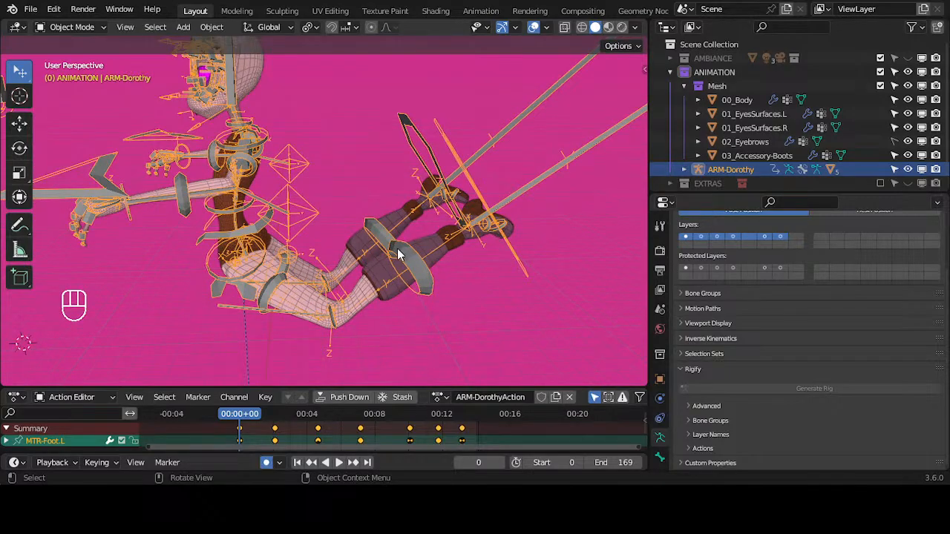
Return ARM-Dorothy to Pose Mode at frame 0 and inspect the bone properties of MTR-Foot.L.
middle_click_drag(398, 250, 334, 327)
key("alt+a")
left_click(434, 231)
key("ctrl+Tab")
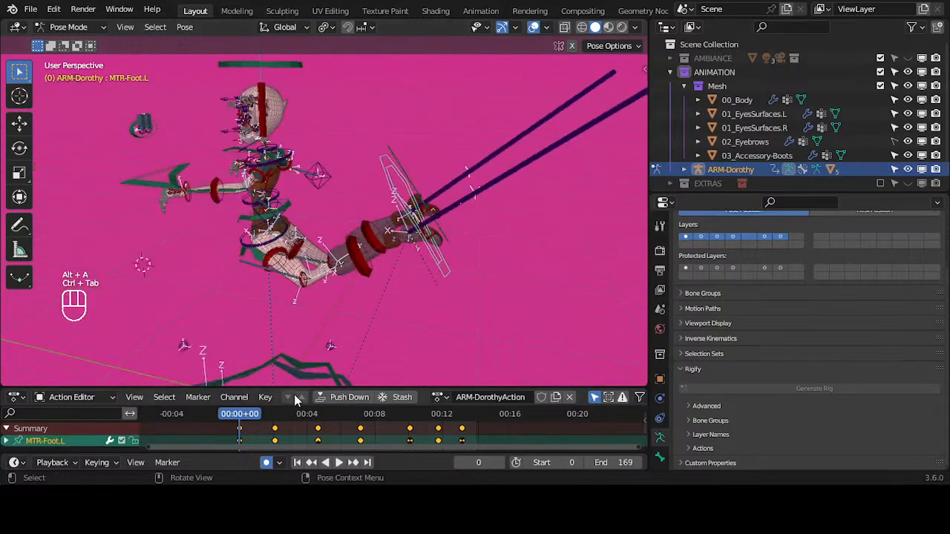
mouse_move(242, 416)
left_mouse_down()
mouse_move(285, 420)
mouse_move(239, 418)
left_mouse_up()
middle_click_drag(292, 293, 332, 257)
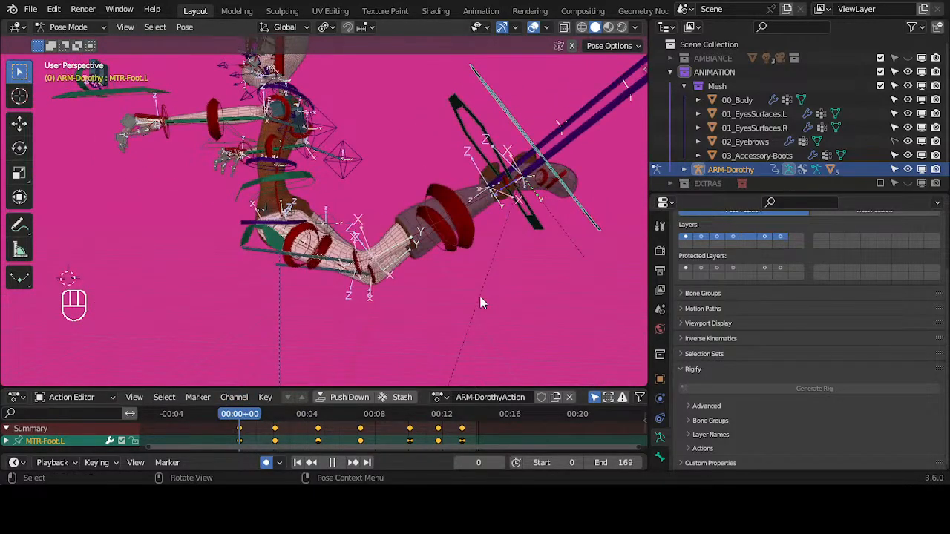
left_click(660, 455)
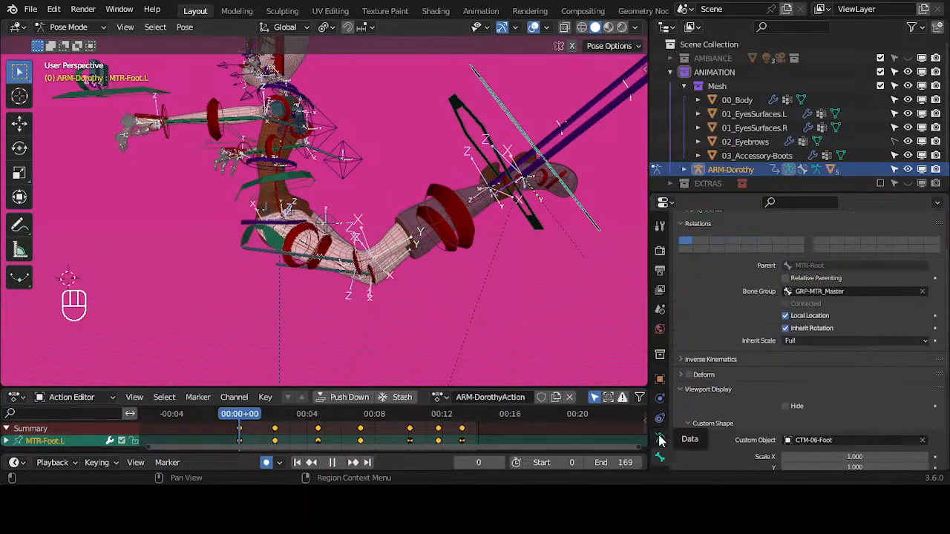
scroll(743, 368, "up", 3)
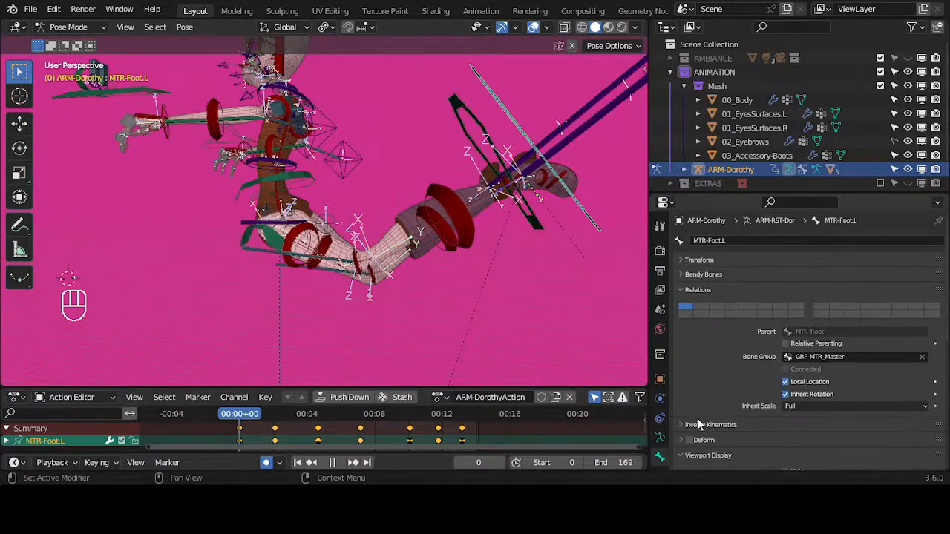
Select 00_Body in Object Mode and inspect its modifier stack and its shape keys.
key("ctrl+Tab")
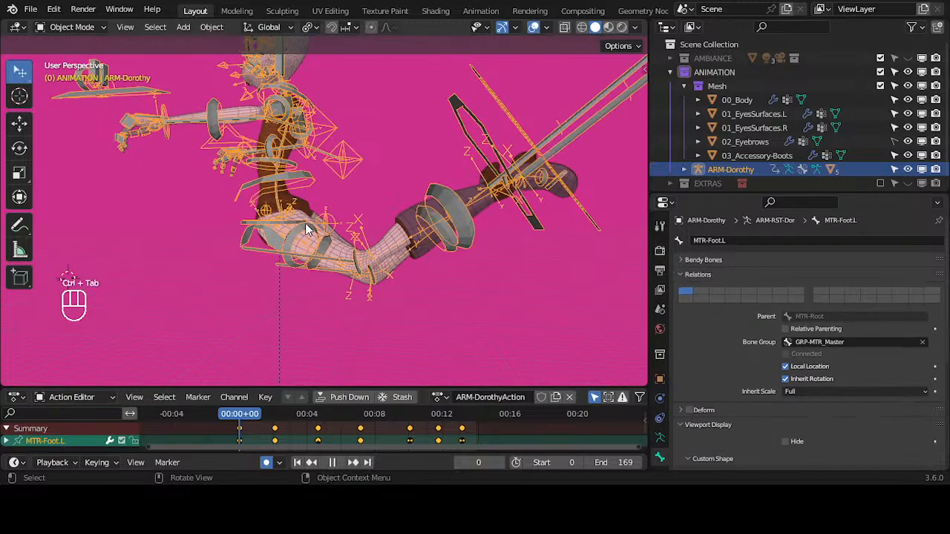
left_click(445, 253)
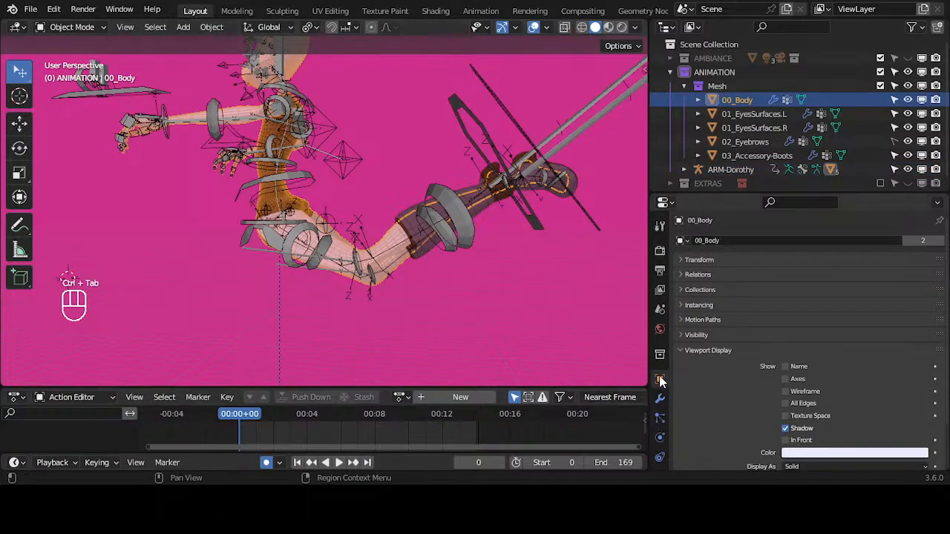
left_click(661, 400)
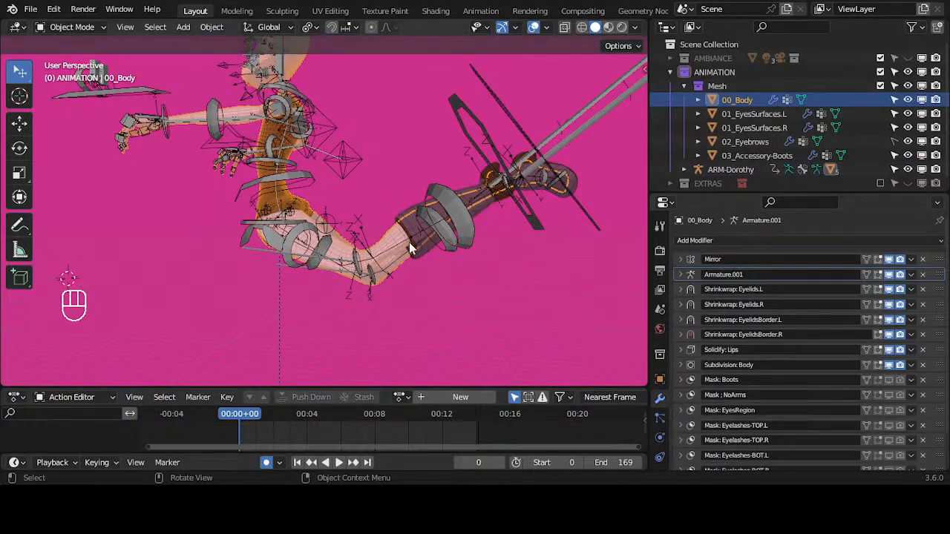
left_click(410, 218)
left_click(391, 232)
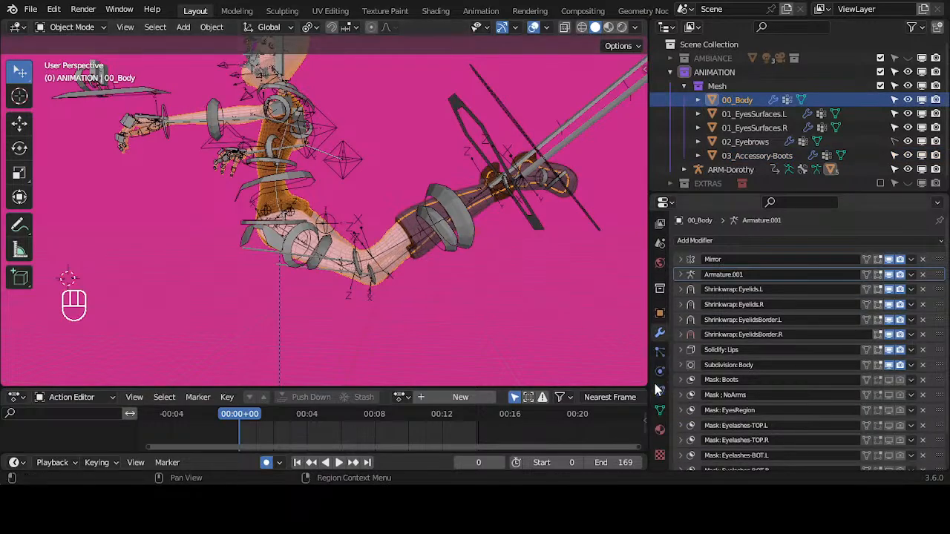
left_click(660, 410)
left_click(681, 260)
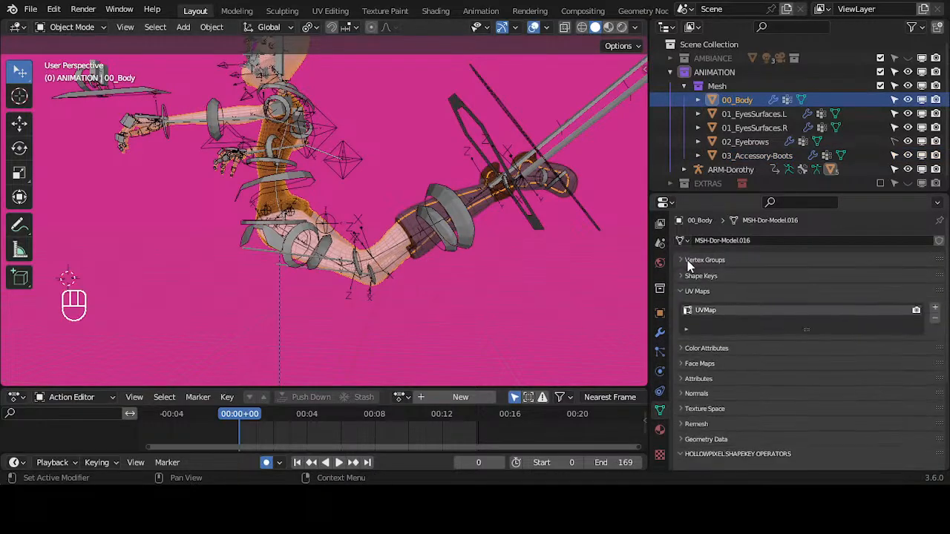
left_click(683, 273)
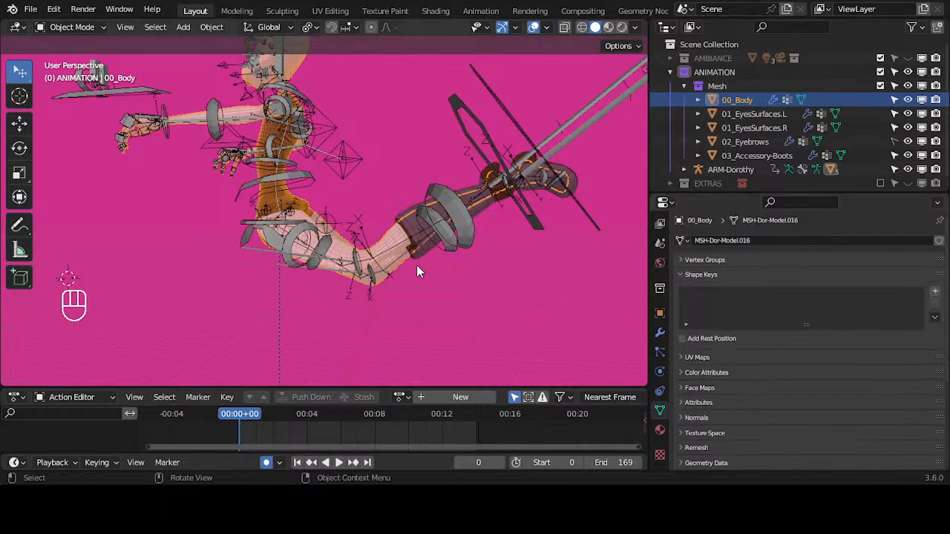
Deselect 00_Body and scrub the animation past frame 108 to examine how the legs deform.
middle_click_drag(417, 265, 434, 280)
key("space")
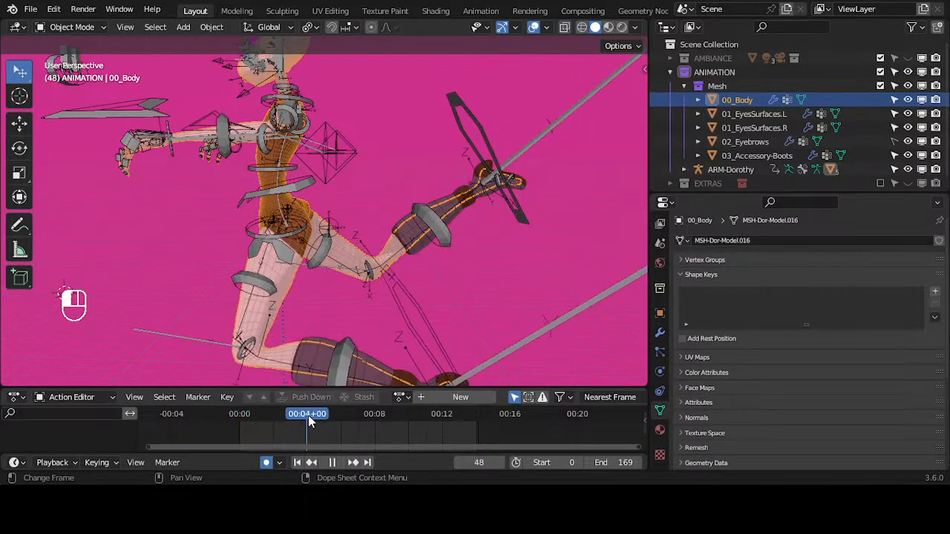
key("alt+a")
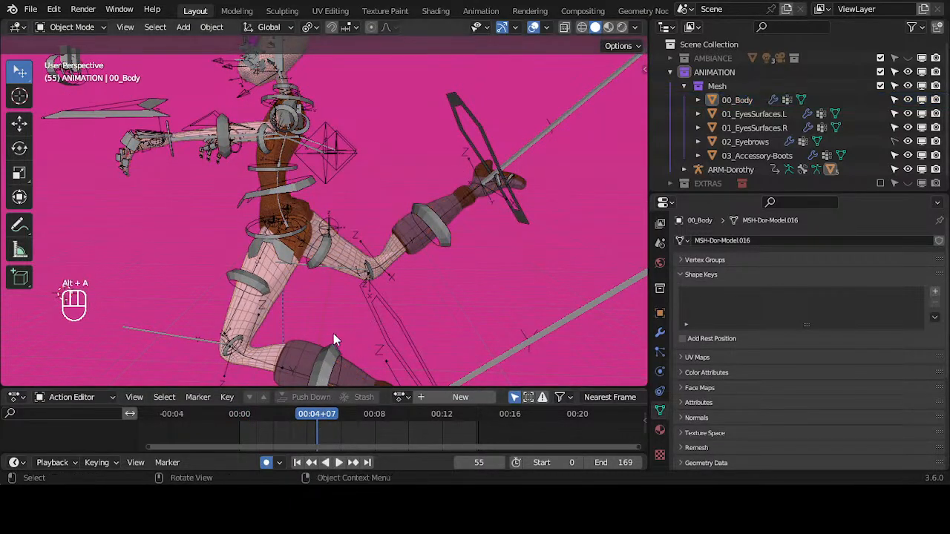
middle_click_drag(334, 339, 319, 386)
left_click_drag(318, 414, 389, 415)
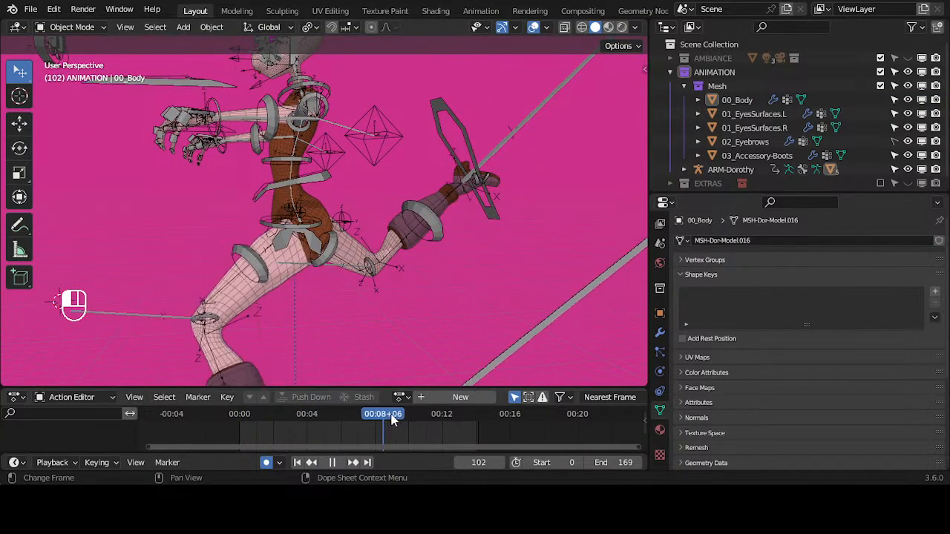
middle_click_drag(369, 335, 308, 408)
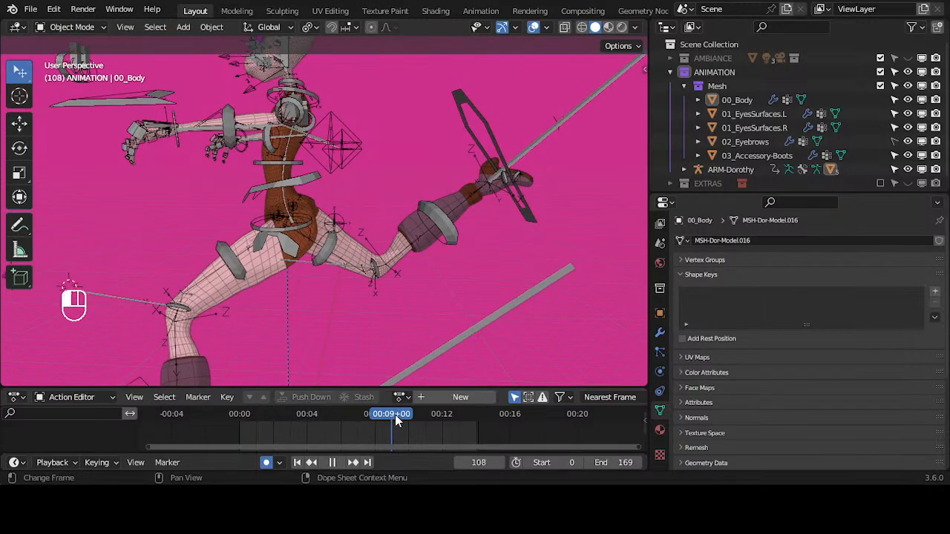
mouse_move(430, 414)
left_mouse_down()
mouse_move(248, 383)
mouse_move(350, 401)
mouse_move(293, 407)
mouse_move(347, 413)
mouse_move(371, 413)
mouse_move(263, 380)
mouse_move(317, 399)
mouse_move(429, 399)
left_mouse_up()
Examine the hips from several angles while scrubbing between frames 145, 112 and 91.
middle_click_drag(195, 212, 334, 319)
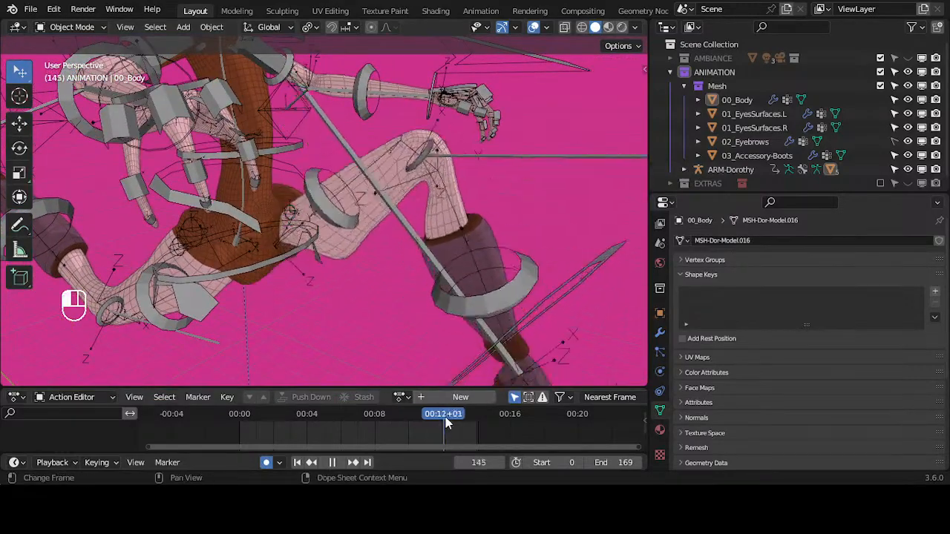
left_click_drag(448, 423, 290, 418)
middle_click_drag(262, 208, 349, 282)
left_click_drag(293, 417, 397, 419)
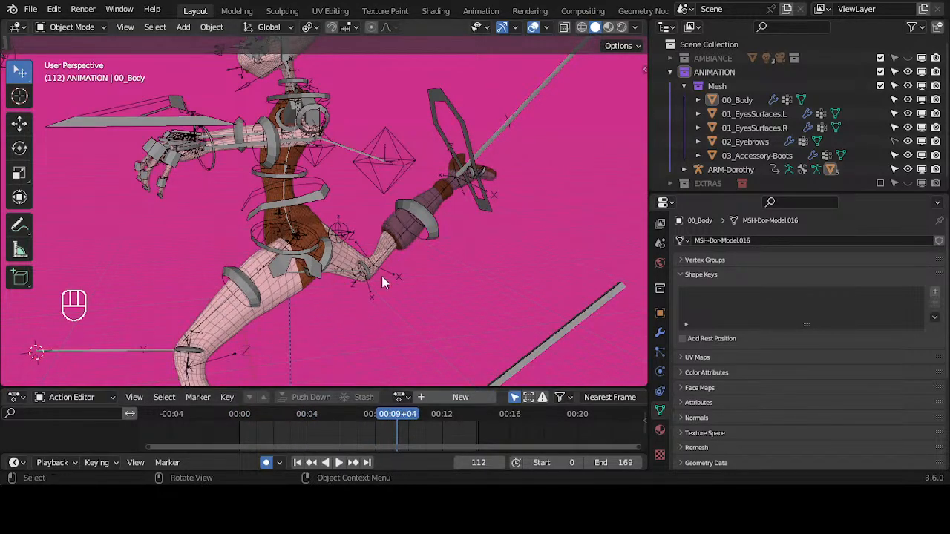
middle_click_drag(382, 277, 313, 289)
mouse_move(386, 417)
left_mouse_down()
mouse_move(250, 416)
mouse_move(368, 416)
left_mouse_up()
middle_click_drag(295, 256, 287, 230)
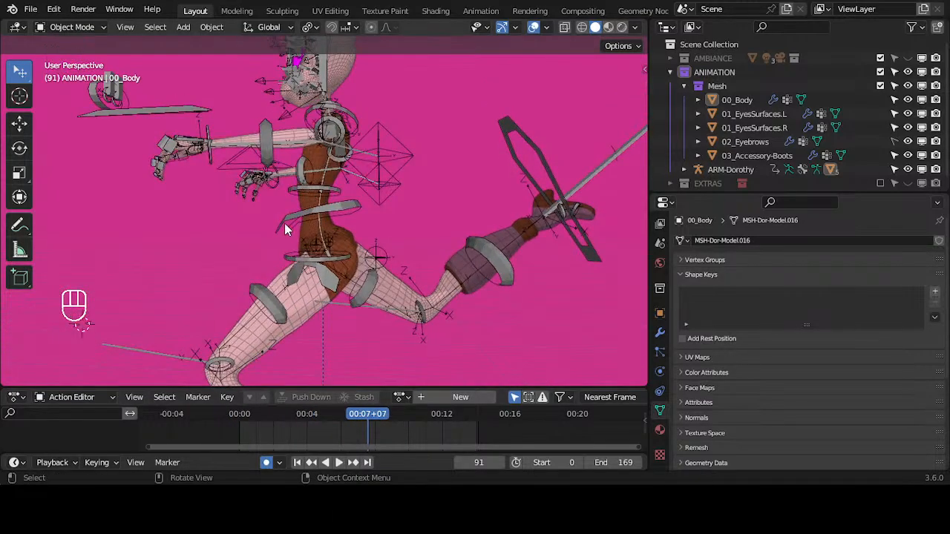
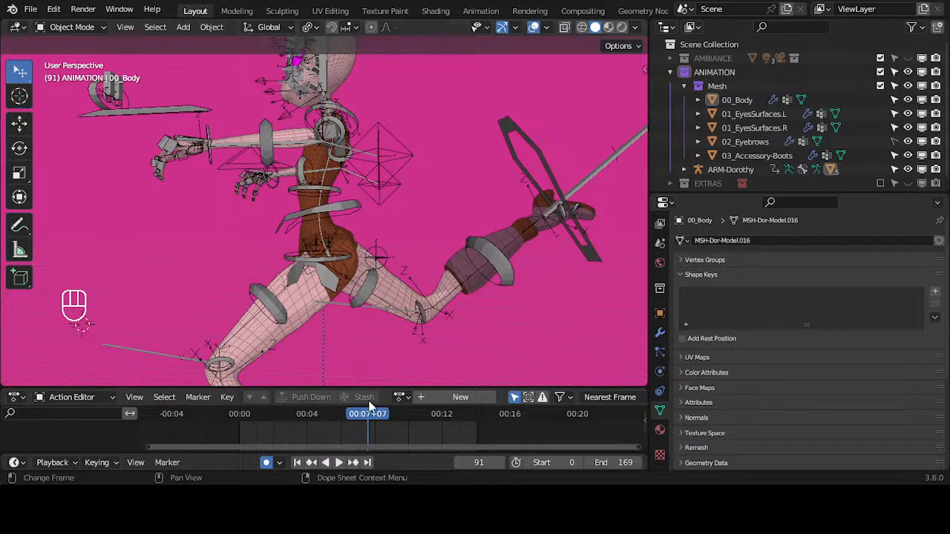
Select ARM-Dorothy, go to frame 41 and delete all the keyframes listed for MTR-Foot.L.
scroll(329, 291, "down", 2)
left_click(349, 271)
middle_click_drag(349, 271, 356, 297)
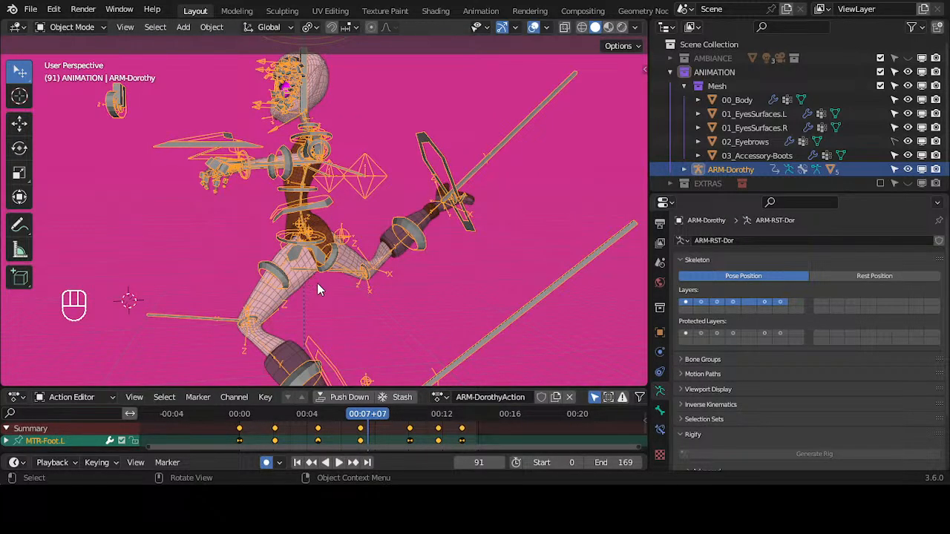
left_click_drag(364, 428, 297, 438)
key("space")
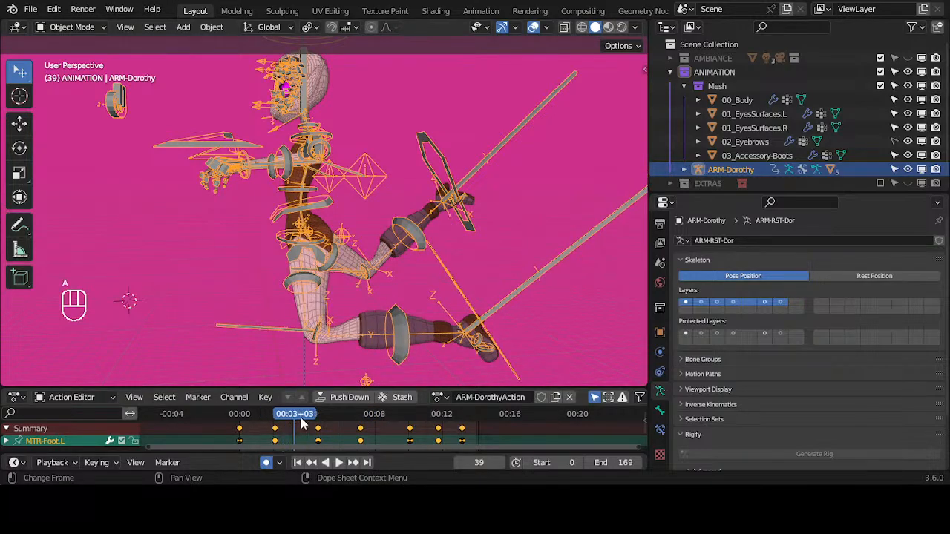
key("space")
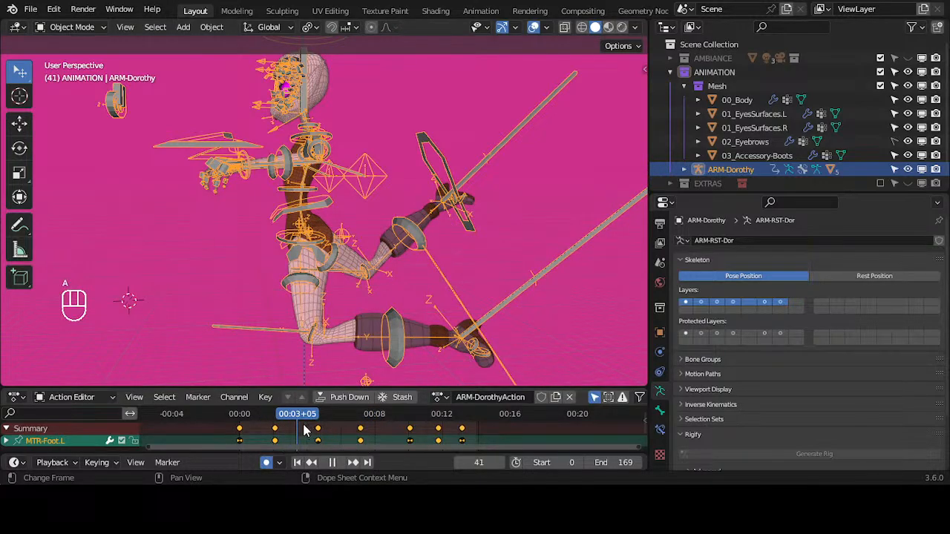
key("x")
left_click(303, 429)
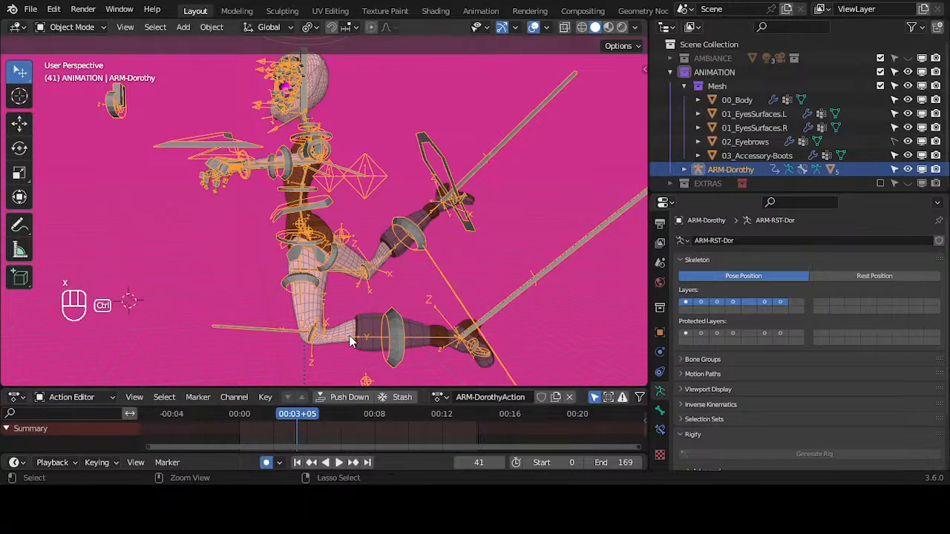
Put ARM-Dorothy in Pose Mode and clear the rotation and location of all visible bones at frame 41.
key("ctrl+Tab")
key("a")
key("alt+r")
key("alt+g")
key("alt+g")
key("alt+g")
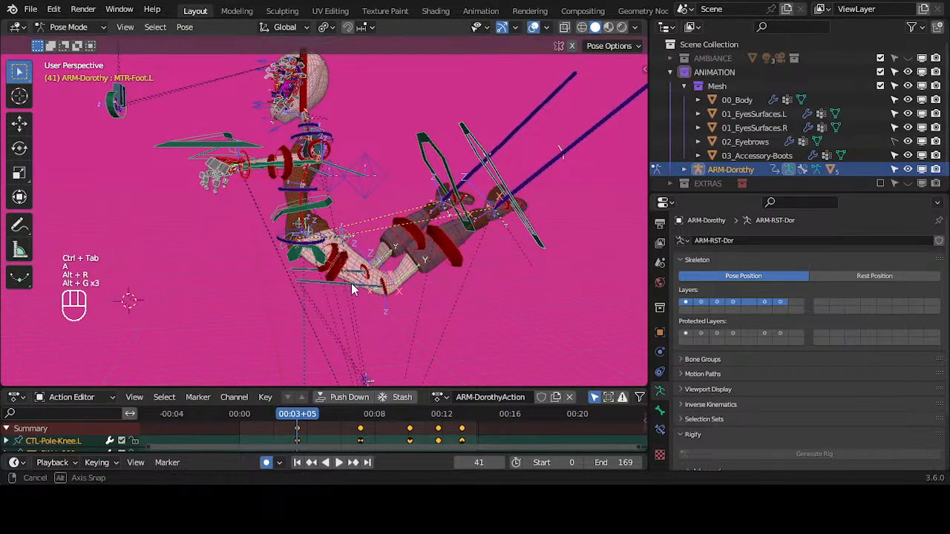
Move the MTR-Foot.L control down below the body and examine the bent left leg from several sides.
middle_click_drag(351, 284, 386, 286)
left_click(463, 222)
middle_click_drag(464, 222, 383, 236)
key("g")
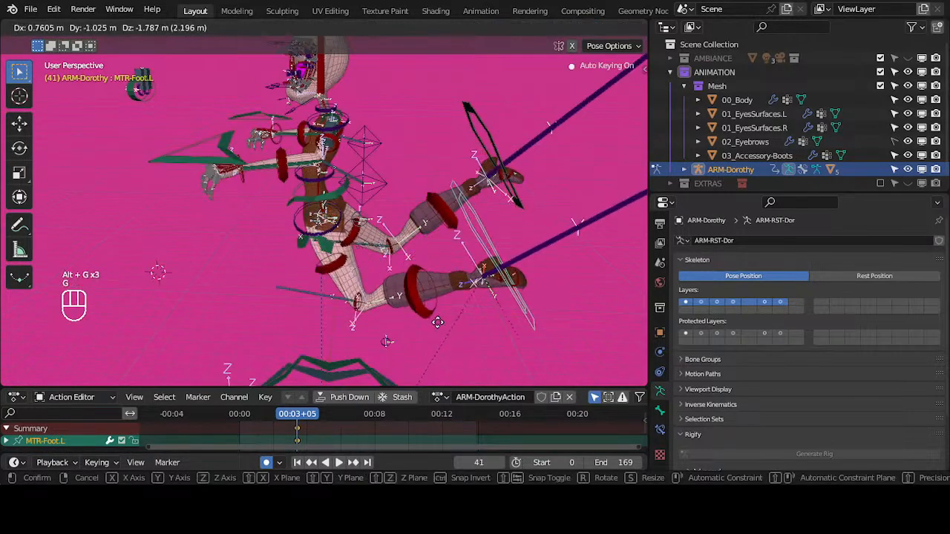
left_click(378, 351)
middle_click_drag(378, 351, 360, 210)
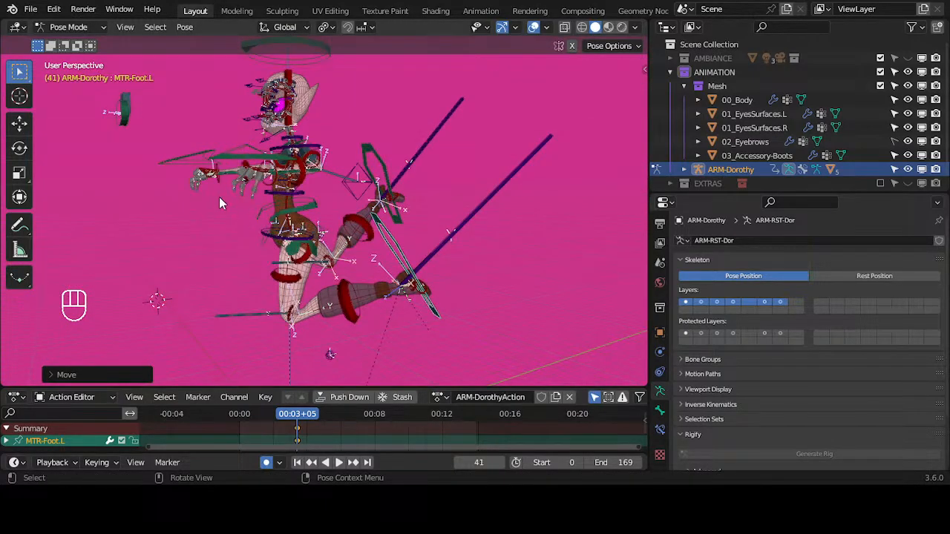
middle_click_drag(220, 202, 369, 247)
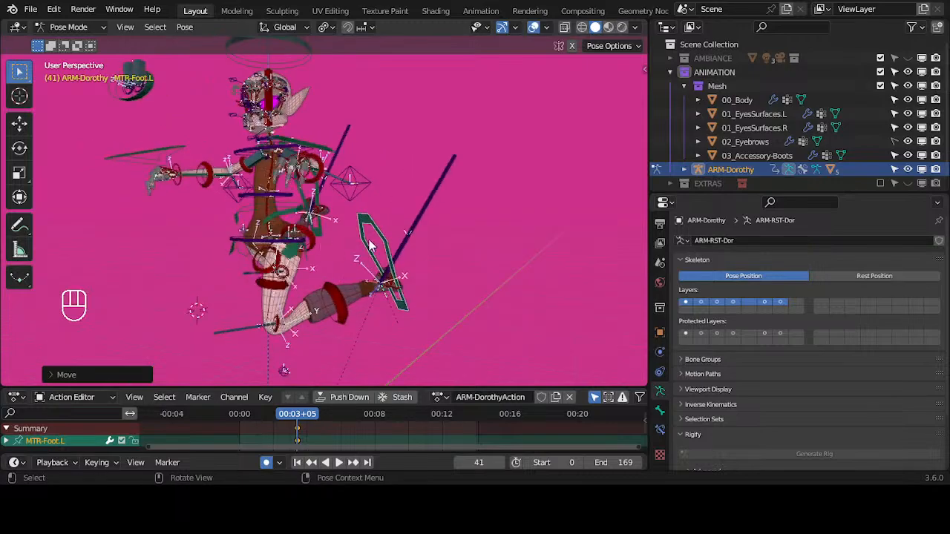
middle_click_drag(250, 292, 309, 320)
scroll(352, 315, "down", 2)
Clear the rotation and location of all visible ARM-Dorothy bones to undo the foot test.
key("a")
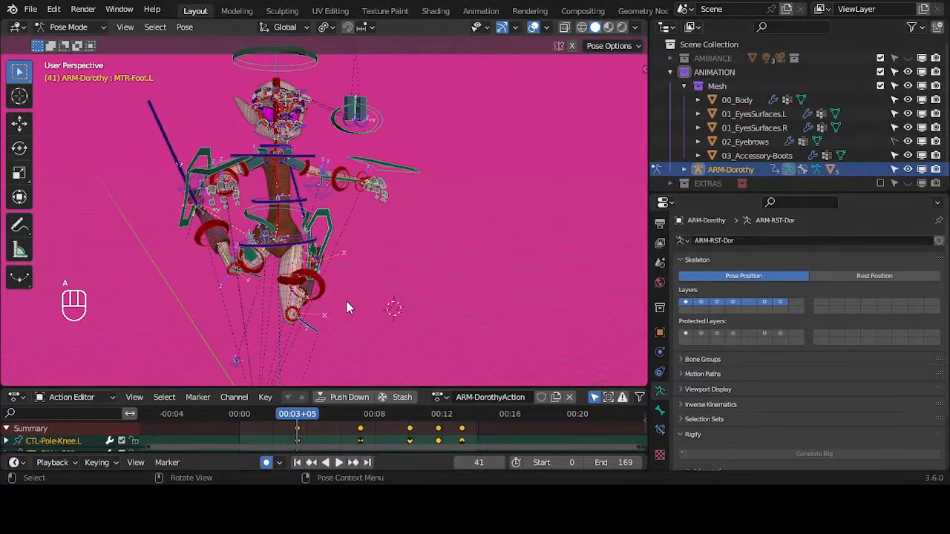
key("alt+r")
key("alt+g")
key("alt+g")
key("alt+g")
key("alt+g")
Move CTL-Pole-Knee.L sideways out from the centre and leave only the MTR : Master bone layer shown.
scroll(301, 359, "down", 3)
left_click(293, 315)
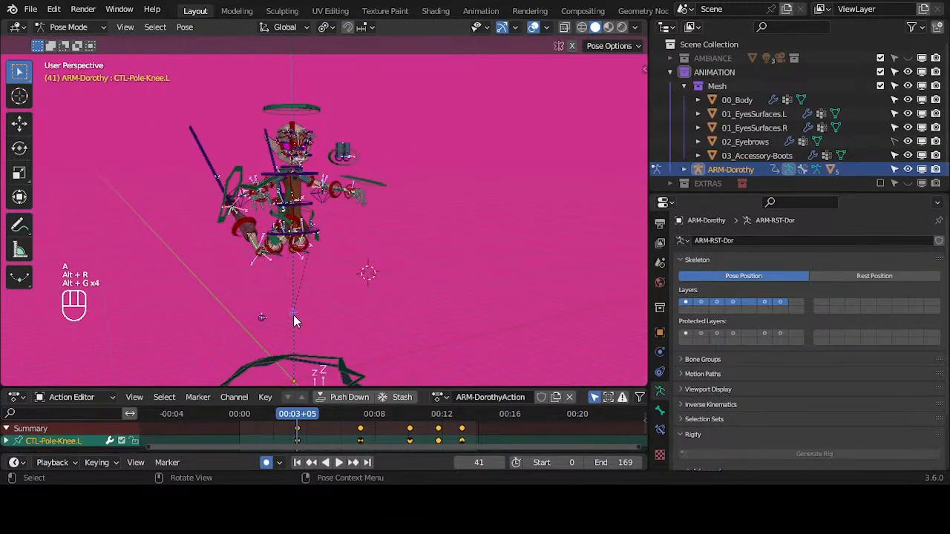
key("g")
left_click(362, 306)
key("n")
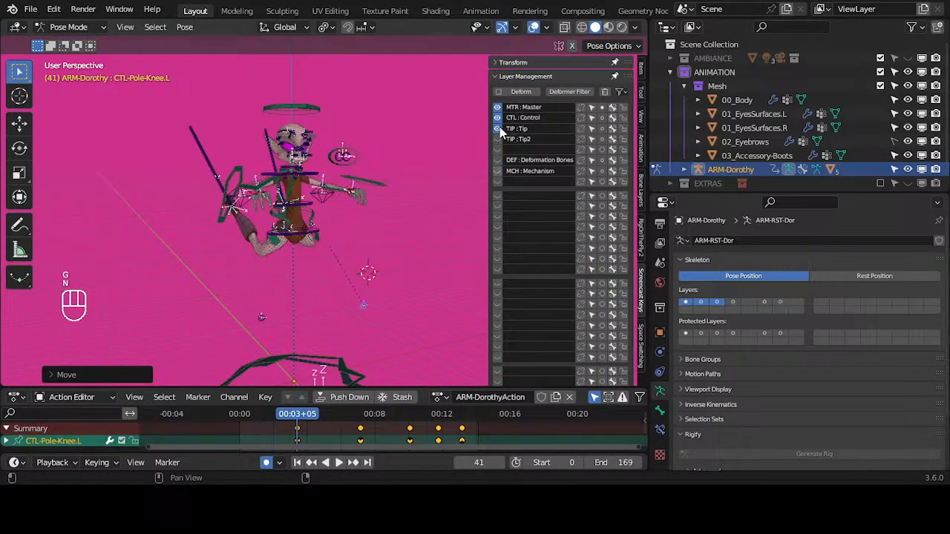
middle_click_drag(413, 176, 391, 171)
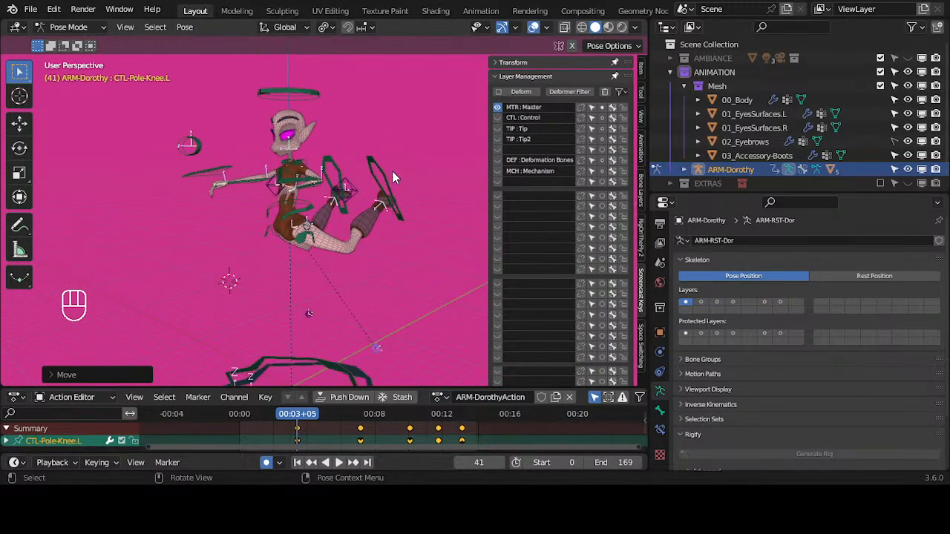
Try to move and rotate MTR-Foot.L down to the ground so the left leg straightens beneath the hips.
left_click(392, 171)
key("g")
left_click(389, 292)
middle_click_drag(389, 292, 352, 330)
key("g")
key("r")
left_click(347, 325)
key("g")
left_click(288, 325)
middle_click_drag(288, 324, 354, 308)
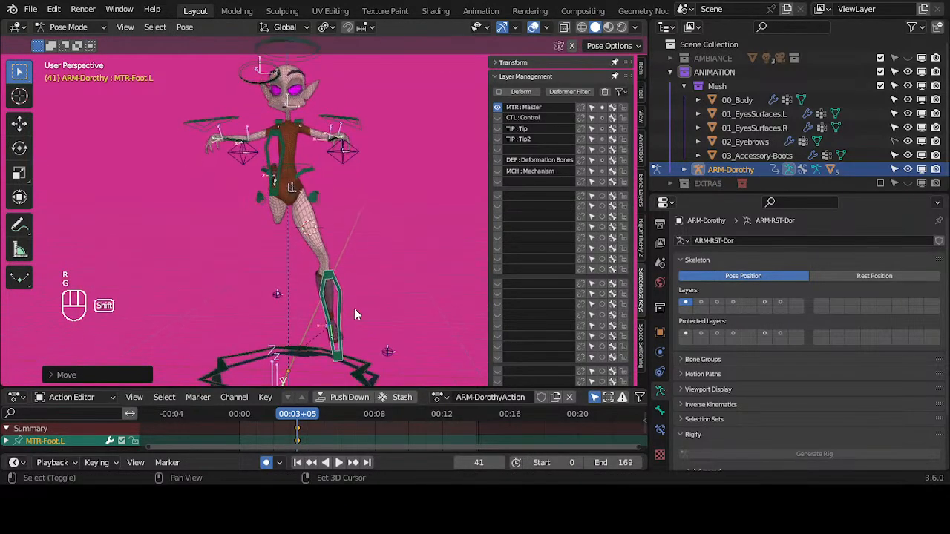
key("g")
left_click(326, 332)
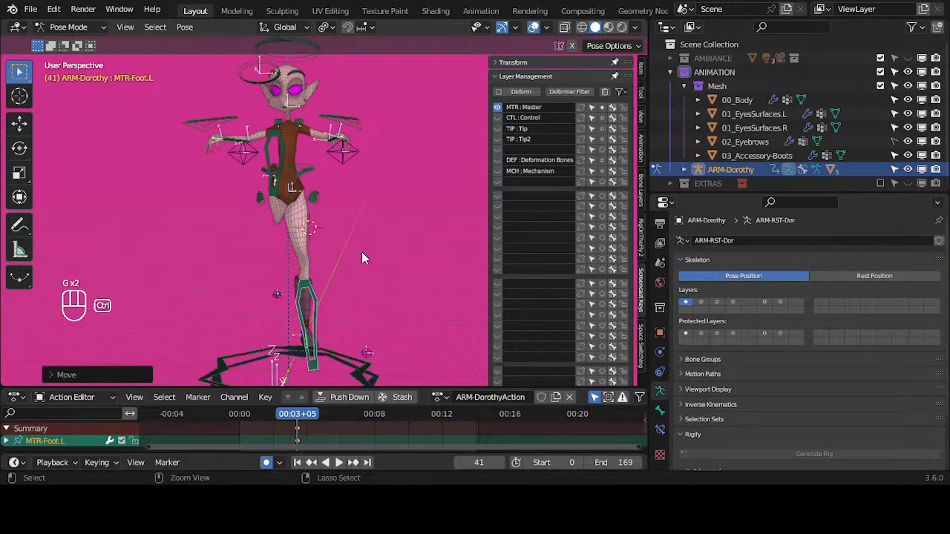
Undo the last foot moves, then clear the rotation and location of all the MTR : Master bones.
key("ctrl+z")
key("ctrl+z")
key("ctrl+z")
key("a")
key("alt+r")
key("alt+g")
key("alt+g")
key("alt+g")
key("alt+g")
key("alt+g")
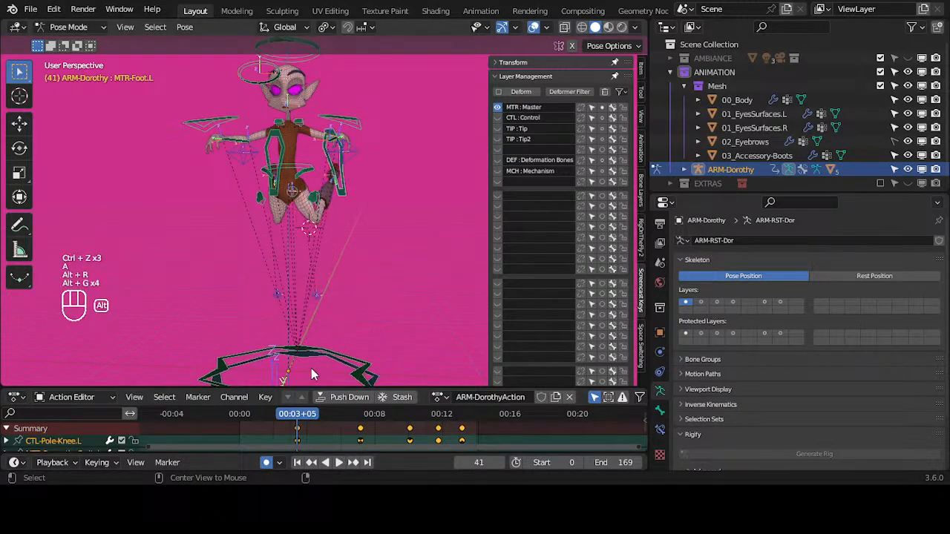
Delete all keyframes of ARM-DorothyAction and return to frame 0 with auto keying switched off.
key("x")
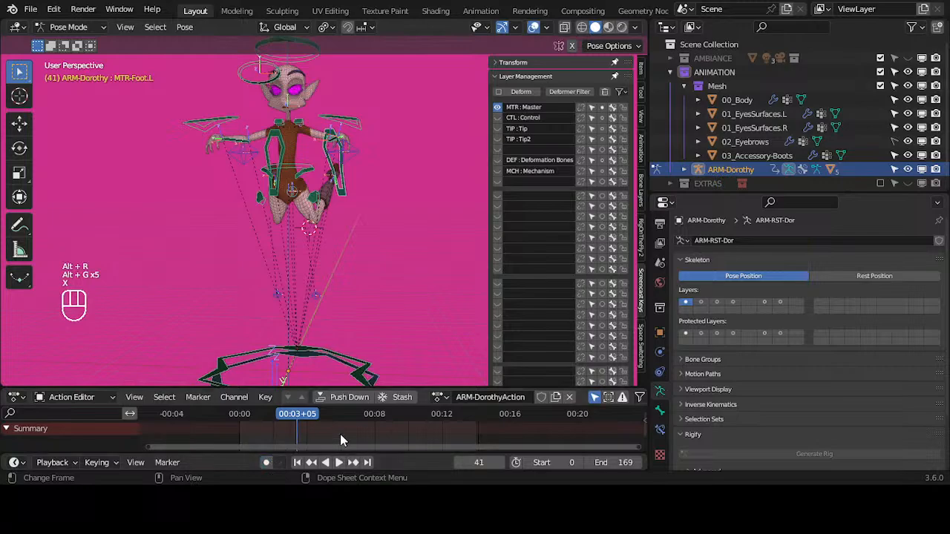
key("shift+Left")
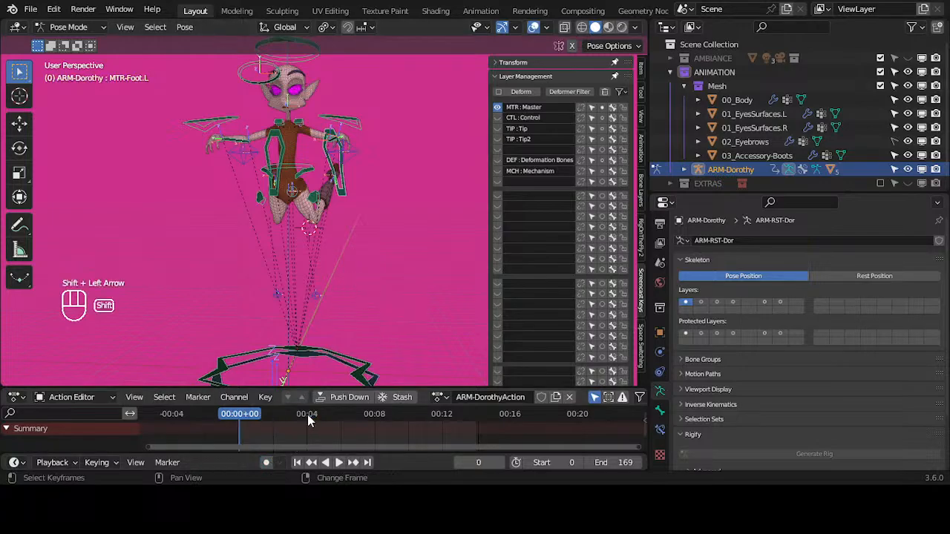
key("n")
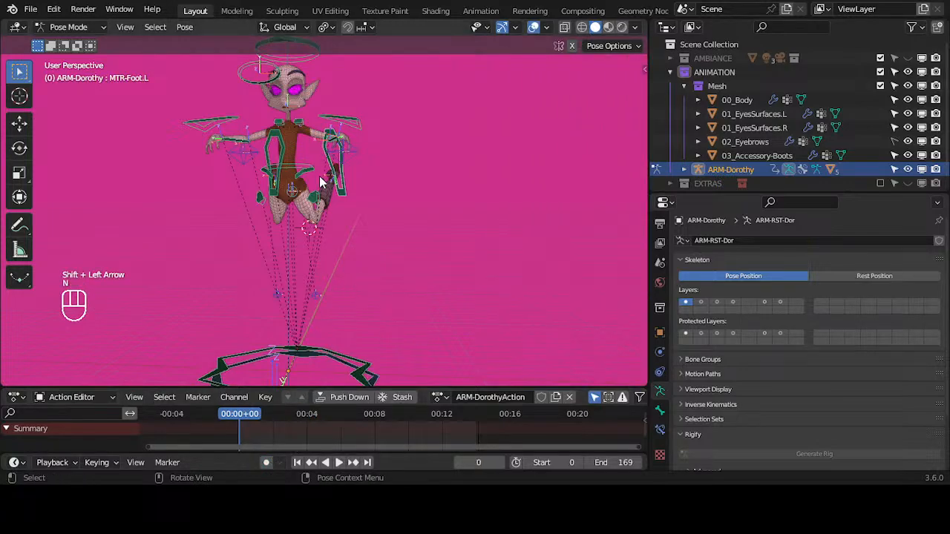
Enable X-Axis Mirror in ARM-Dorothy's pose options so both sides of the rig are posed together.
middle_click_drag(320, 182, 365, 193)
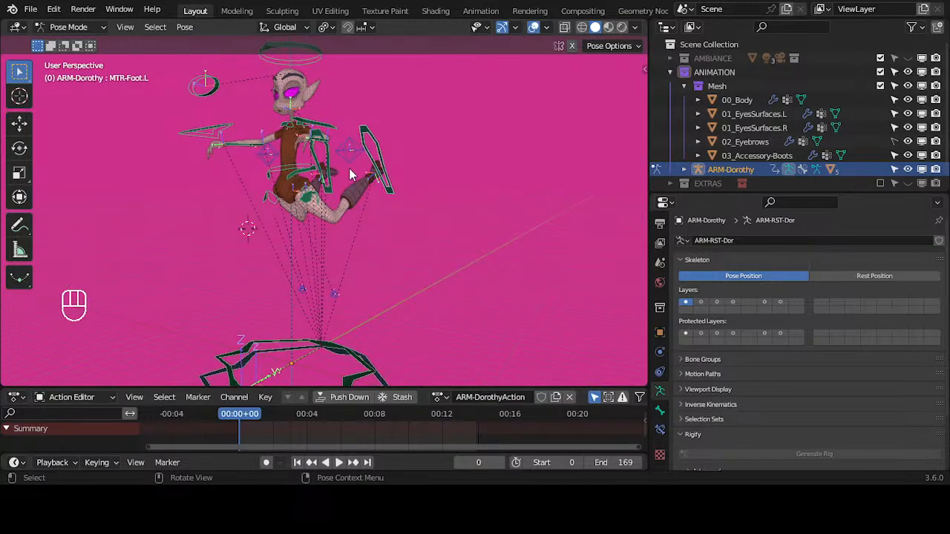
key("n")
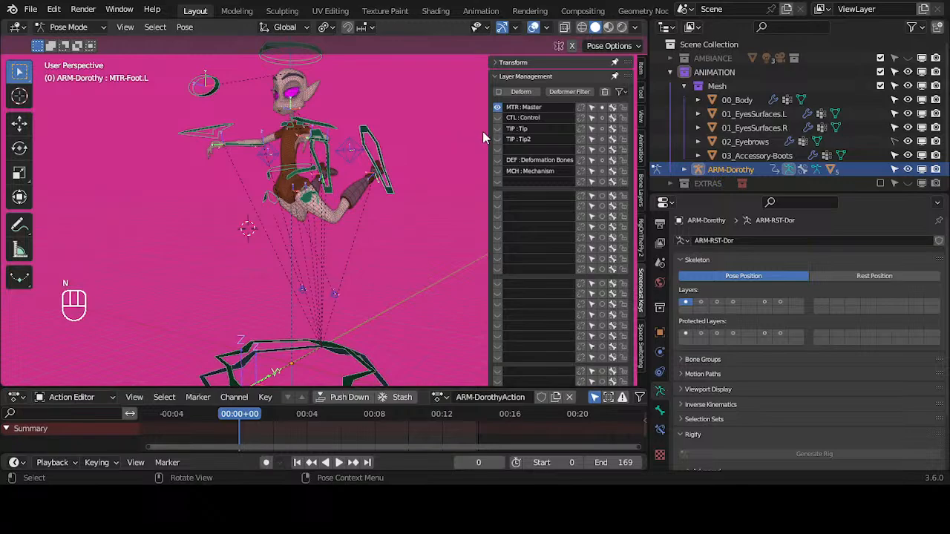
left_click(499, 77)
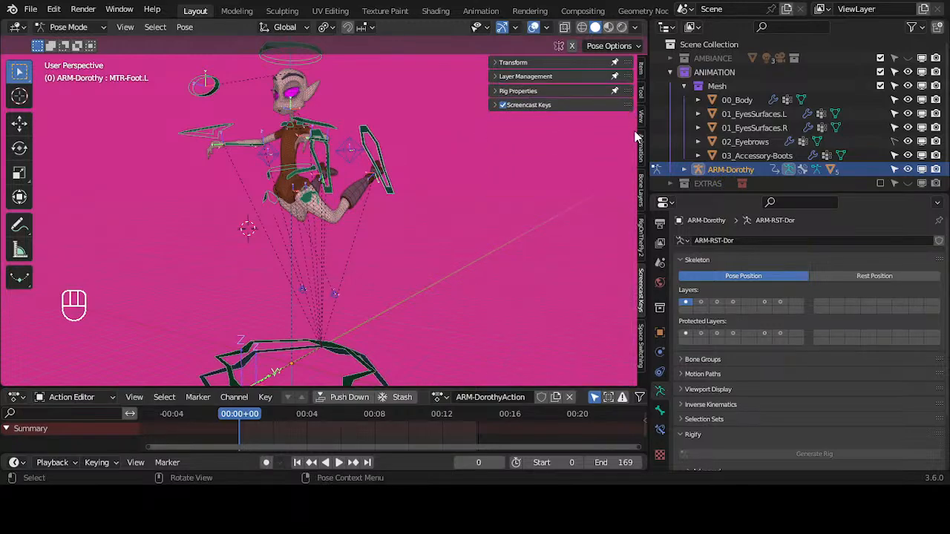
left_click(638, 138)
left_click(641, 95)
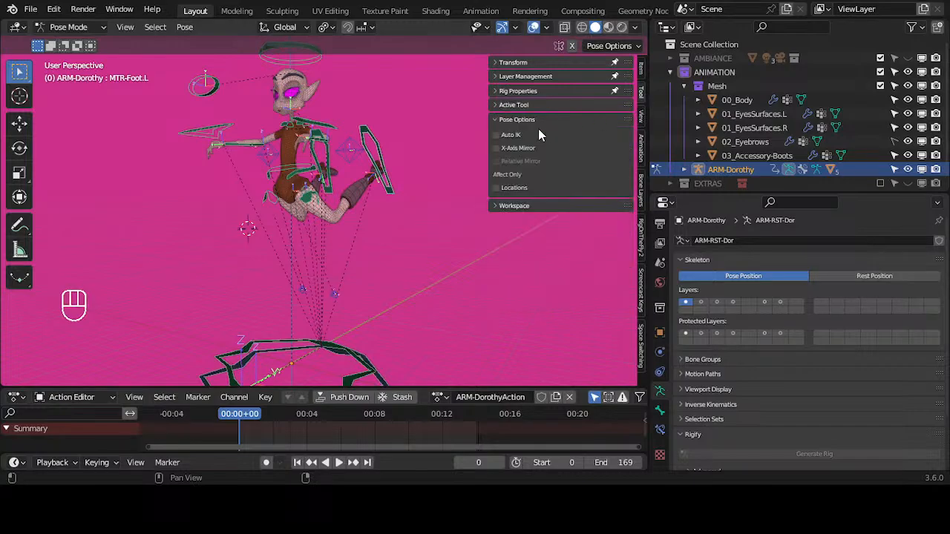
middle_click_drag(435, 165, 403, 230, "shift")
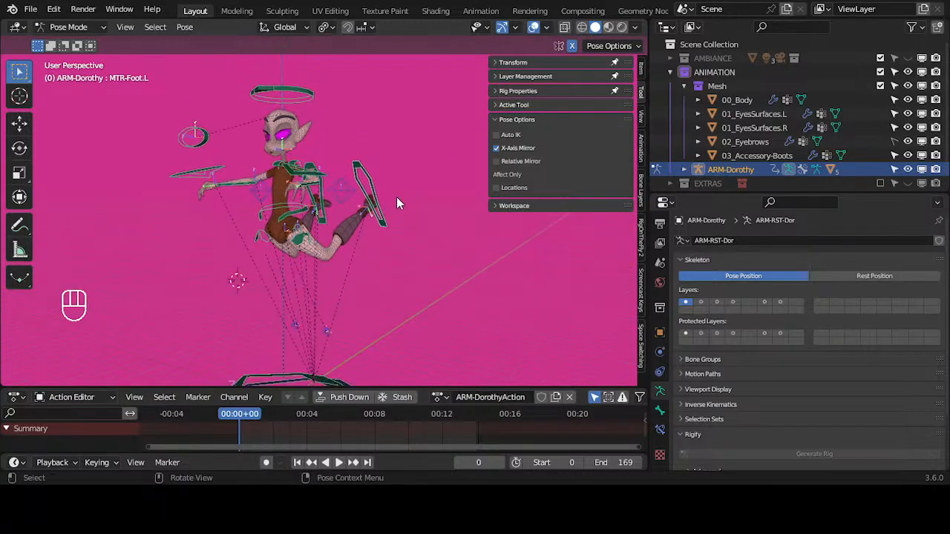
scroll(397, 197, "up", 2)
key("n")
Move MTR-Foot.L down toward the ground beneath the hips in several mirrored moves.
key("g")
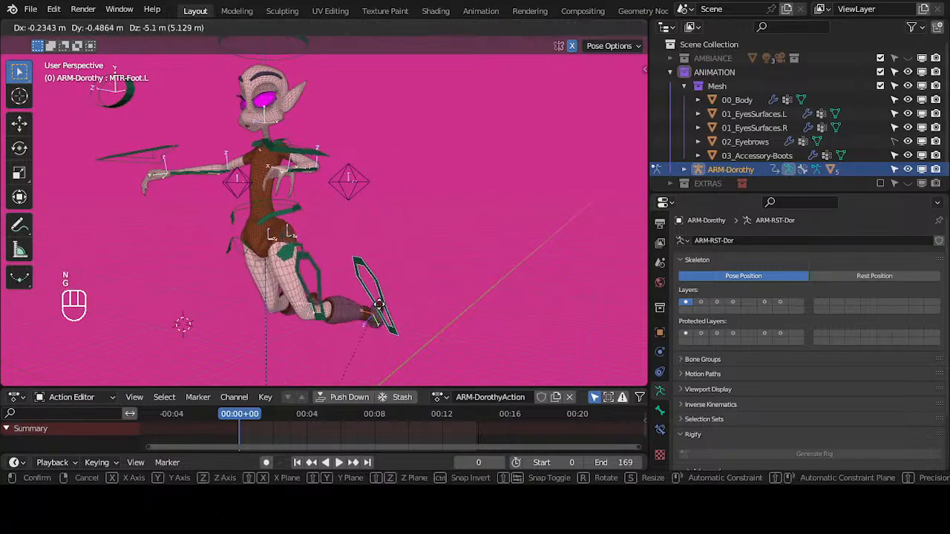
left_click(377, 322)
middle_click_drag(377, 322, 403, 234, "shift")
middle_click_drag(403, 234, 408, 328)
key("g")
left_click(390, 294)
key("g")
left_click(312, 343)
Rotate MTR-Foot.L about the X axis and about the Z axis to reorient the foot.
key("r")
key("x")
left_click(322, 328)
middle_click_drag(308, 352, 456, 308, "shift")
key("r")
key("z")
left_click(218, 337)
Move MTR-Foot.L to the ground-level master controls.
key("g")
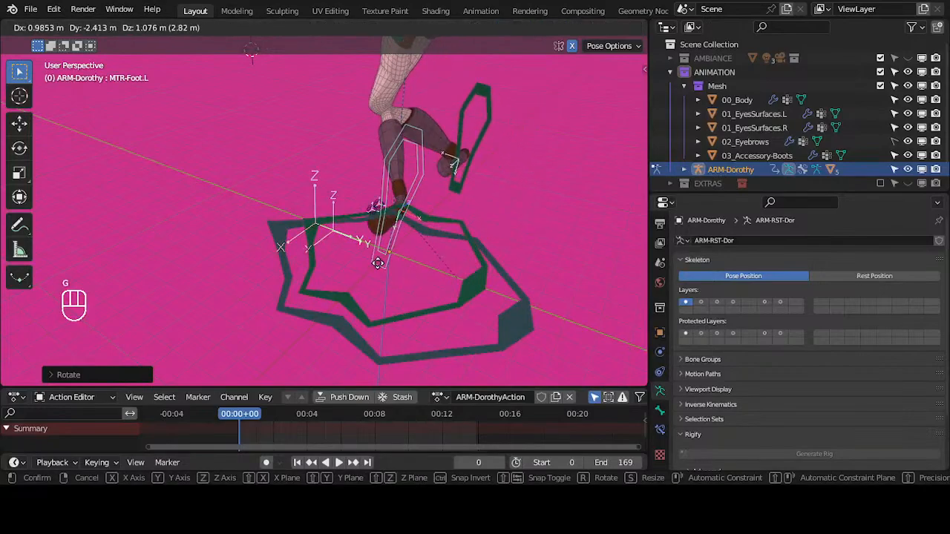
left_click(371, 256)
key("g")
left_click(438, 262)
Shift MTR-Foot.L along its local Y axis and place the foot directly beneath the leg.
middle_click_drag(438, 262, 497, 233)
key("g")
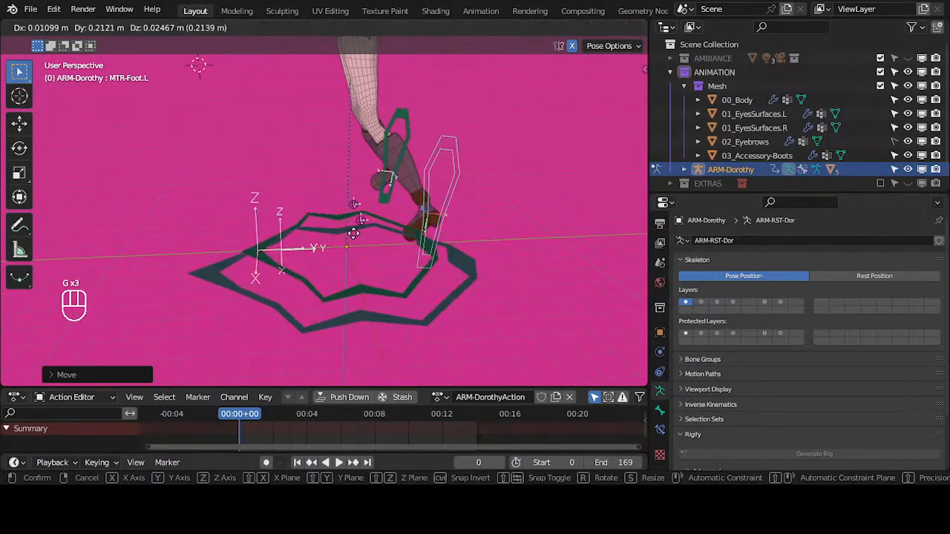
key("y")
key("y")
left_click(264, 240)
middle_click_drag(265, 239, 382, 253)
key("g")
left_click(301, 246)
middle_click_drag(302, 246, 333, 256)
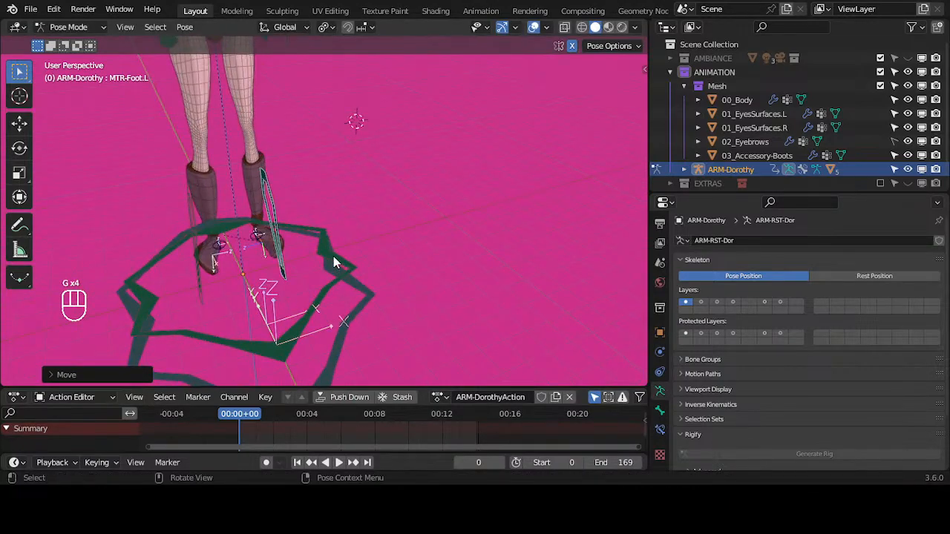
Try to level the left foot by rotating MTR-Foot.L about its local Y, X and Z axes.
key("r")
key("y")
key("y")
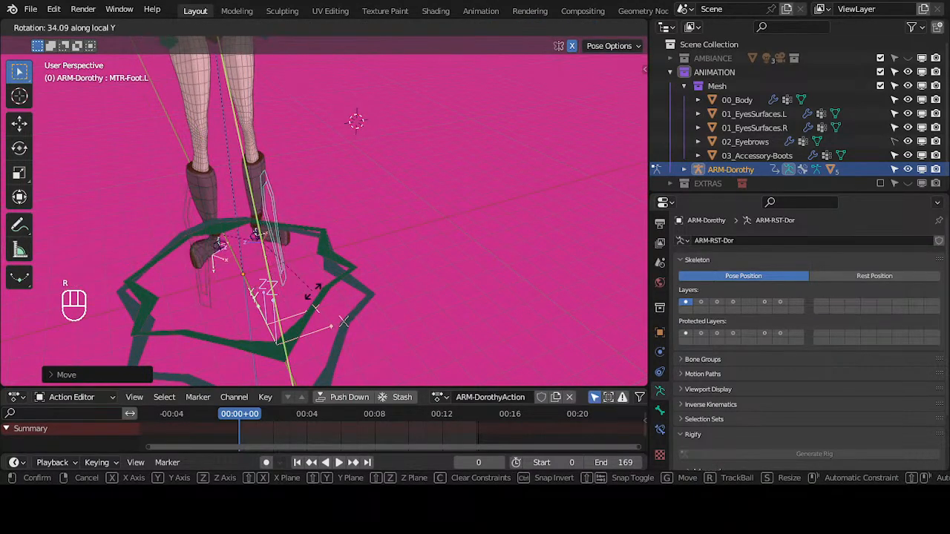
left_click(315, 291)
key("r")
key("x")
key("x")
left_click(242, 326)
key("r")
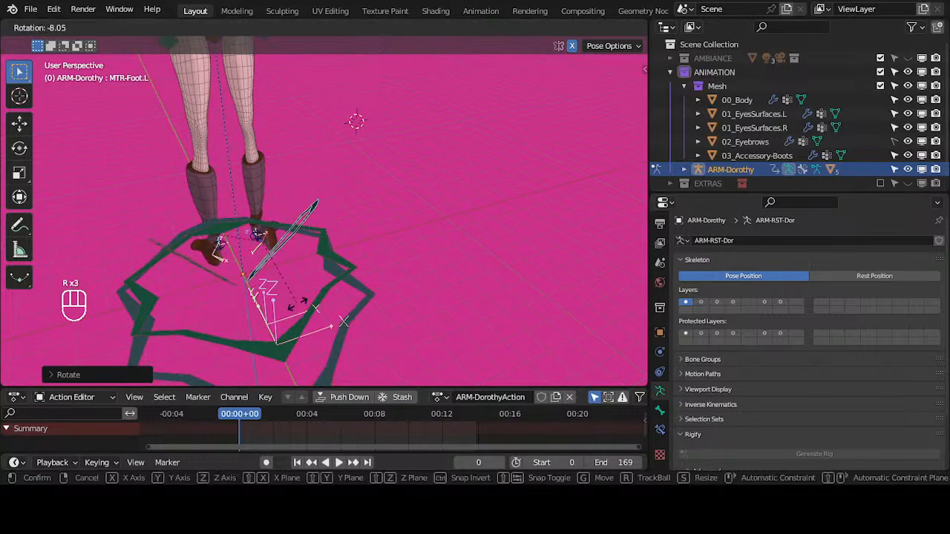
key("z")
key("z")
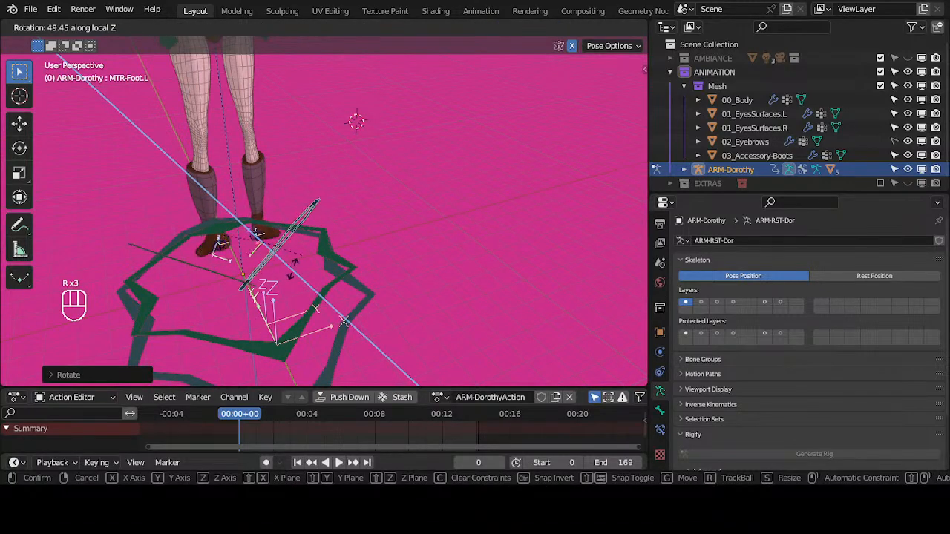
left_click(327, 274)
Clear the rotation of MTR-Foot.L and rotate it about 15 degrees around the global Z axis.
middle_click_drag(327, 273, 413, 314)
key("alt+r")
key("r")
key("z")
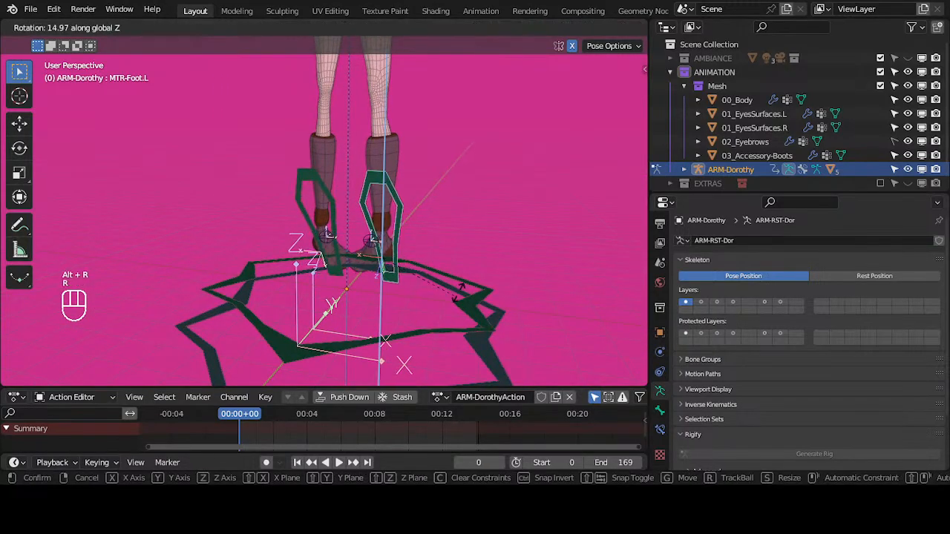
left_click(458, 292)
Rotate MTR-Foot.L around the global Y axis and adjust its tilt slightly from the side.
middle_click_drag(458, 291, 460, 267)
key("r")
key("y")
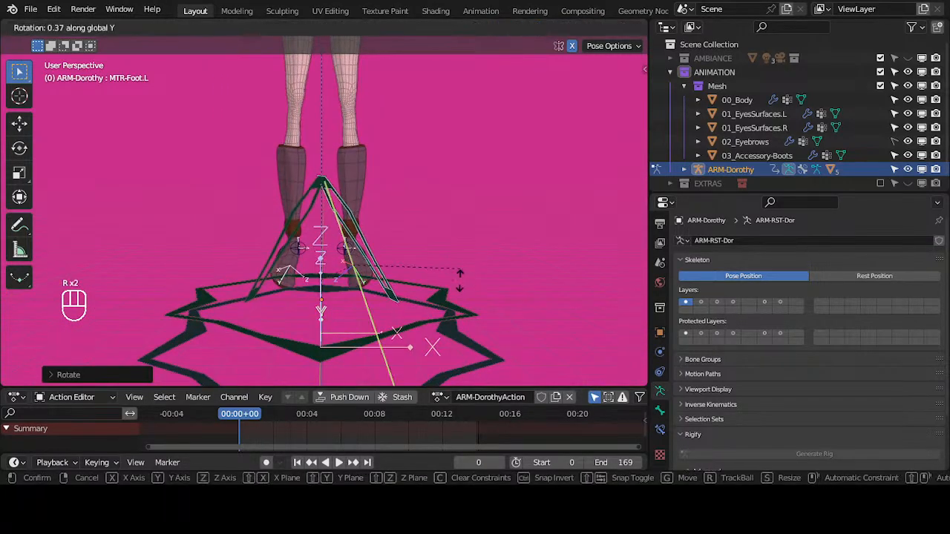
left_click(453, 211)
middle_click_drag(452, 211, 296, 216)
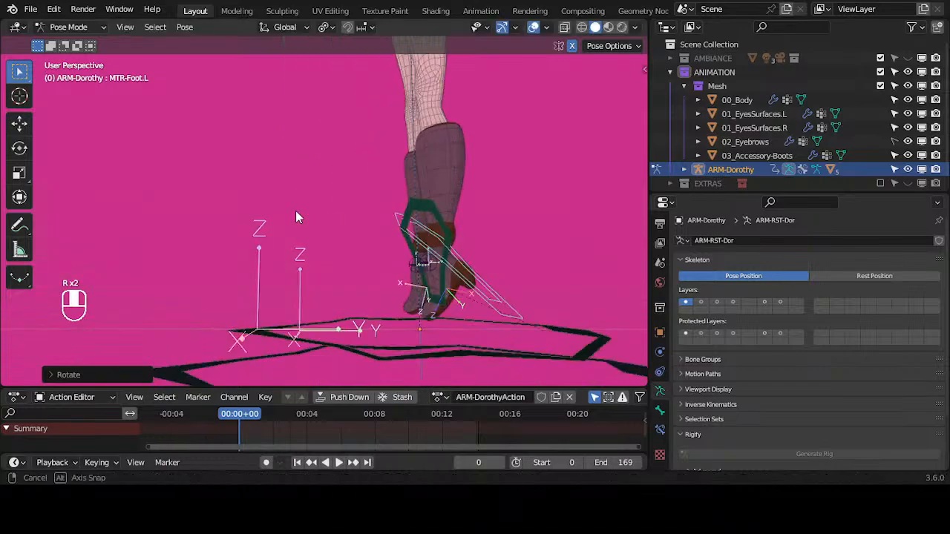
key("r")
left_click(468, 258)
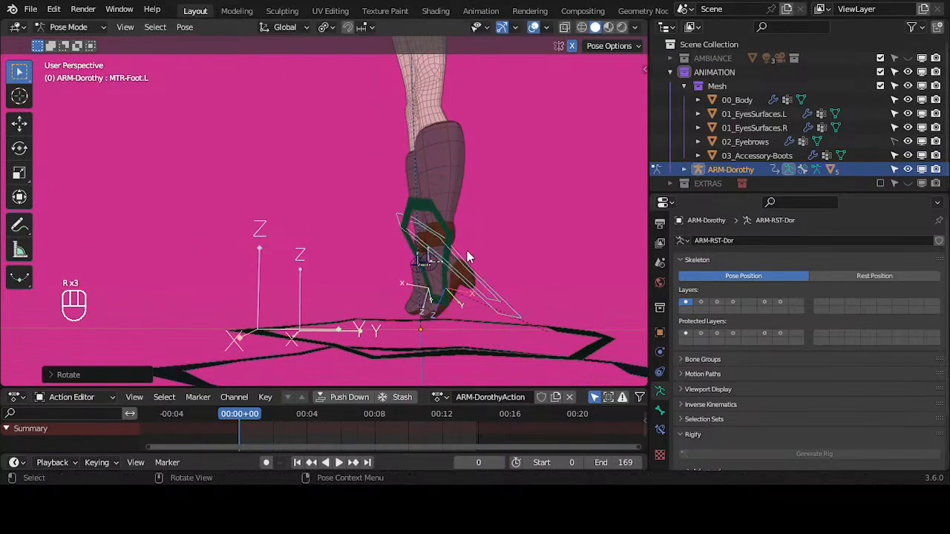
Set the transform orientation to Normal.
left_click(291, 12)
left_click(202, 10)
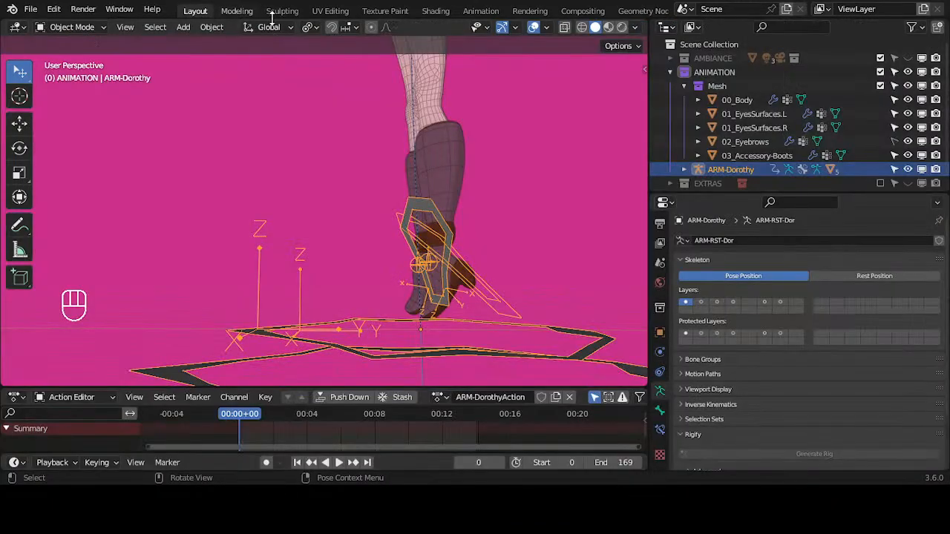
left_click(269, 26)
left_click(258, 100)
middle_click_drag(341, 222, 422, 306)
key("r")
key("x")
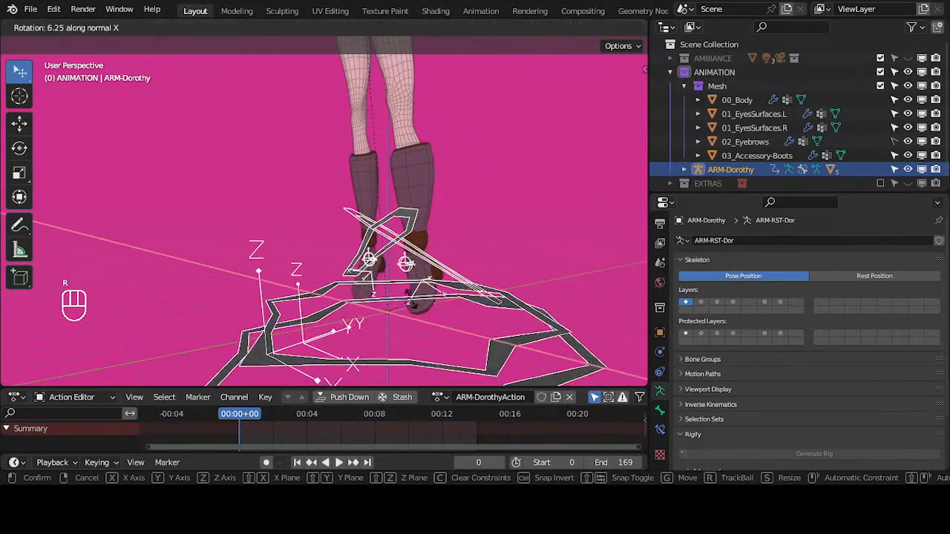
left_click(449, 274)
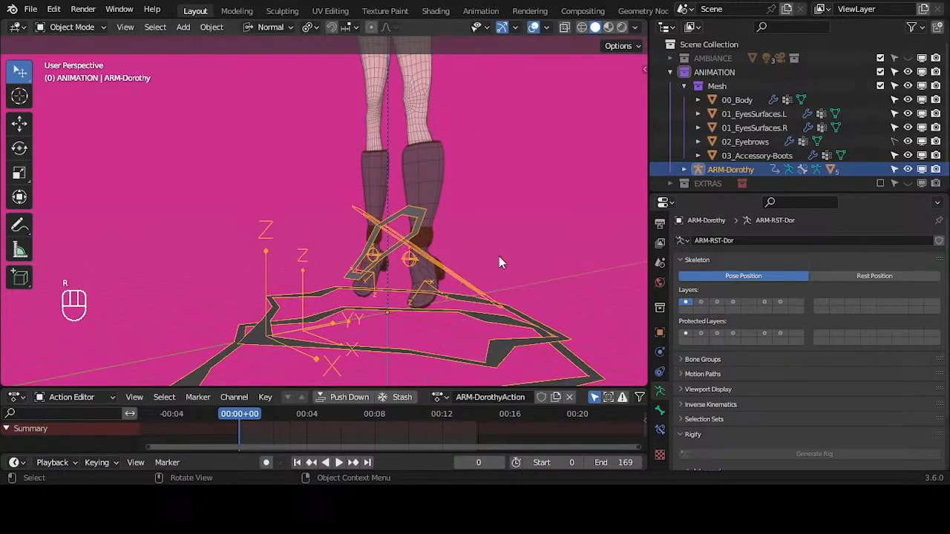
Return ARM-Dorothy to Pose Mode and rotate MTR-Foot.L about the normal X and Y axes.
key("ctrl+Tab")
key("r")
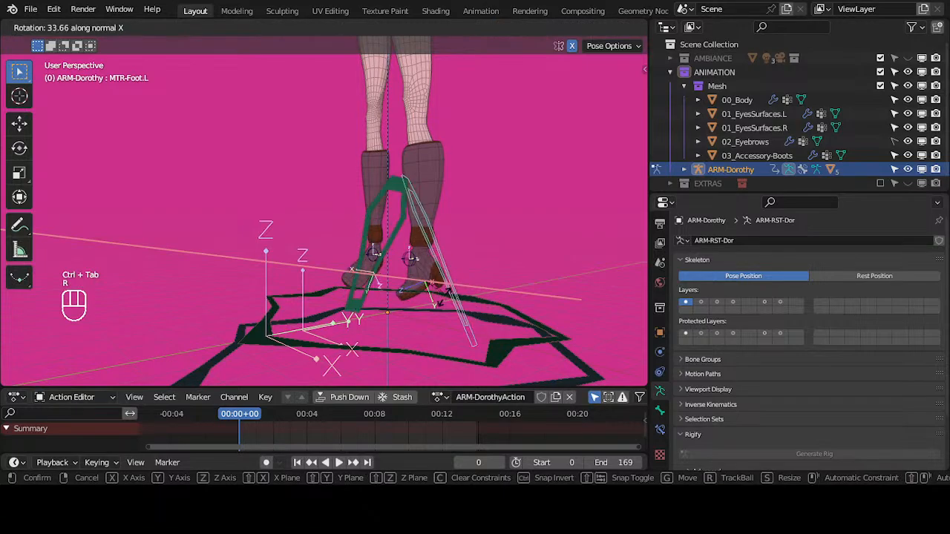
left_click(492, 292)
key("r")
key("y")
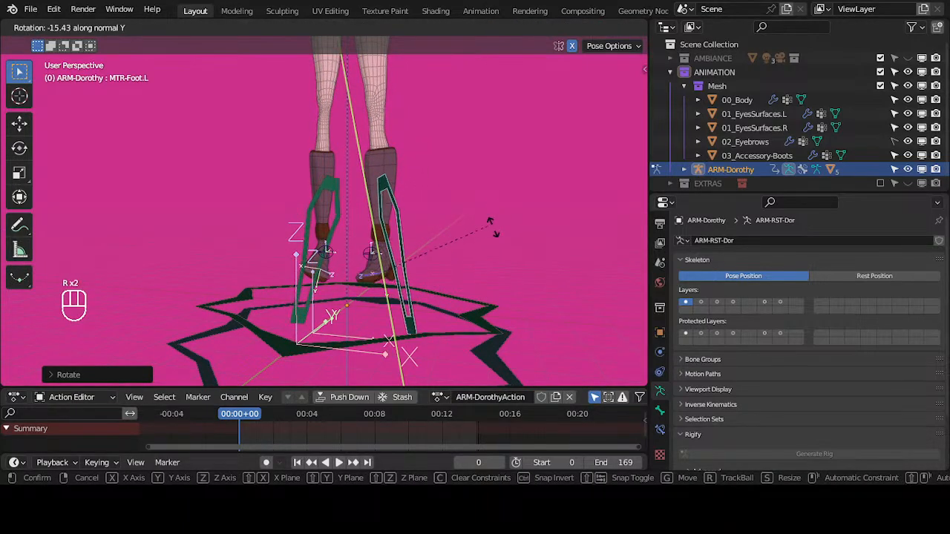
left_click(496, 236)
Rotate MTR-Foot.L around the global Z axis and refine its orientation with a free trackball rotation.
key("r")
key("z")
key("z")
key("z")
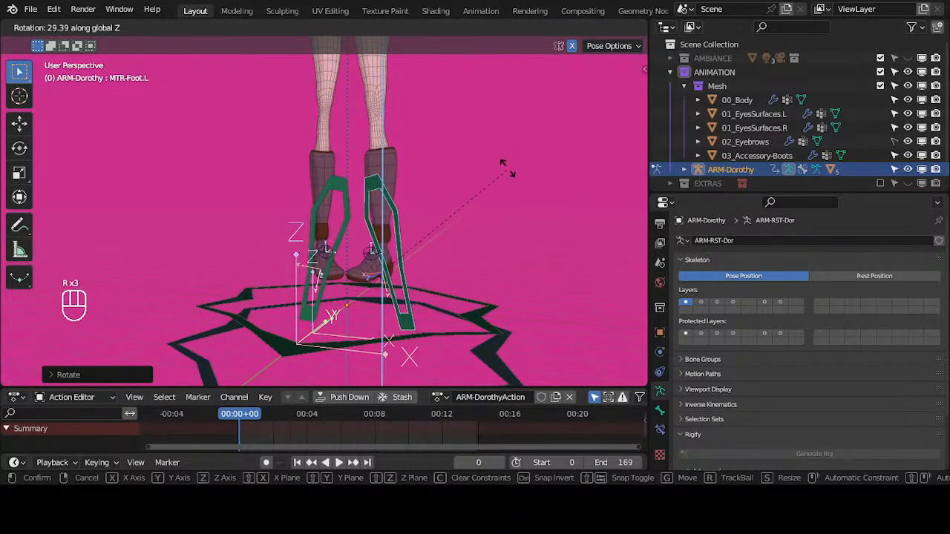
left_click(495, 273)
key("r")
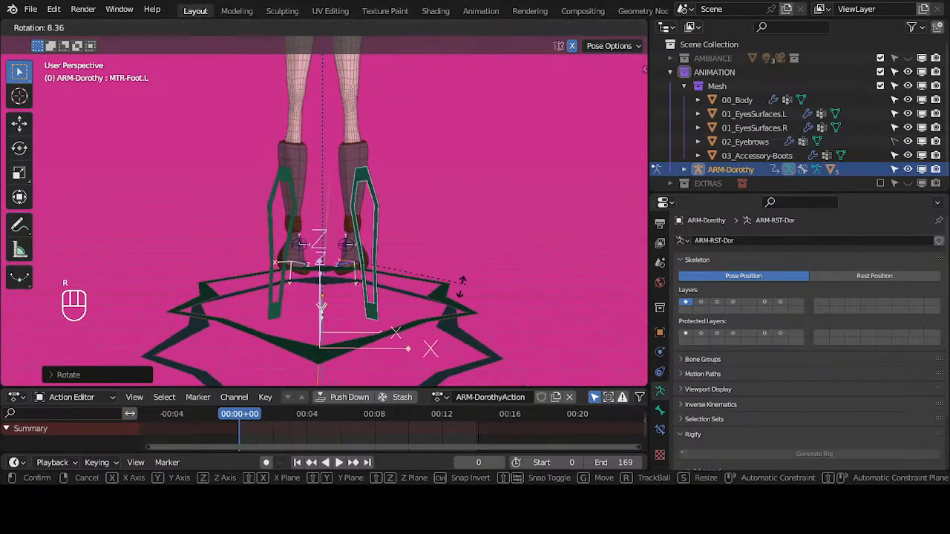
key("r")
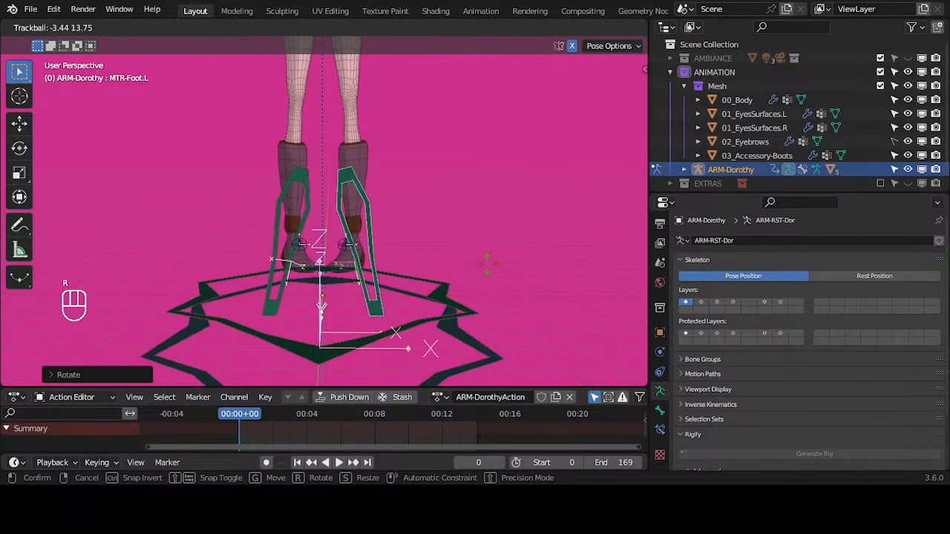
left_click(472, 266)
Refine the tilt of MTR-Foot.L with small rotations about the normal Y and Z axes.
middle_click_drag(405, 253, 396, 281)
key("r")
key("z")
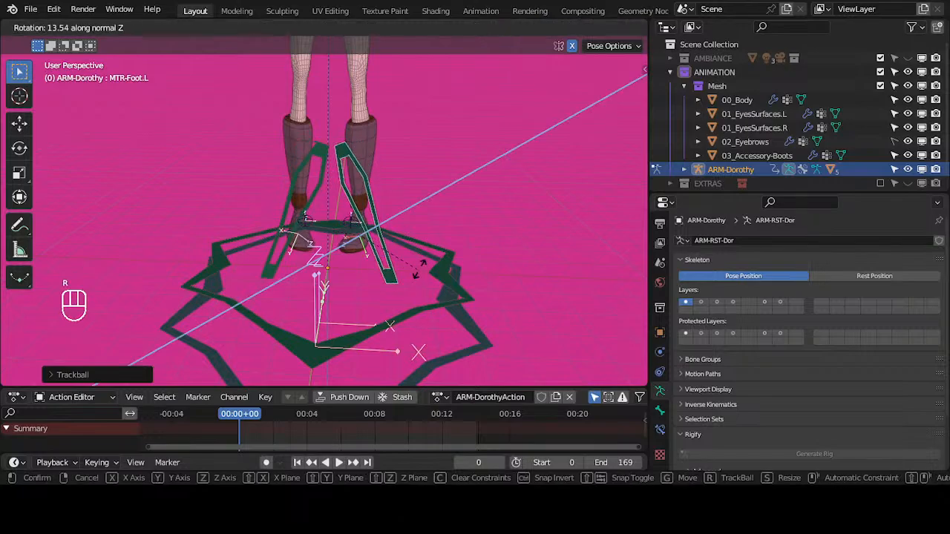
key("y")
left_click(359, 284)
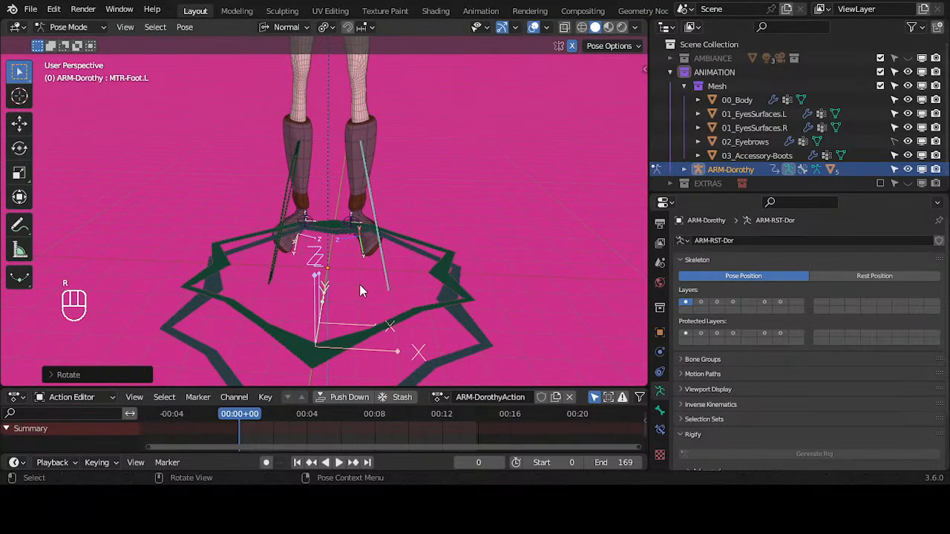
key("r")
key("z")
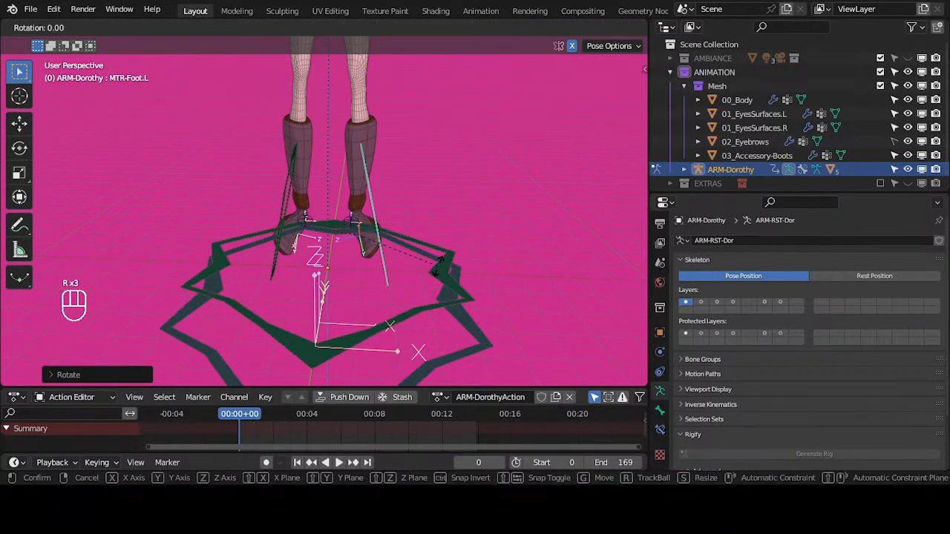
key("y")
left_click(446, 252)
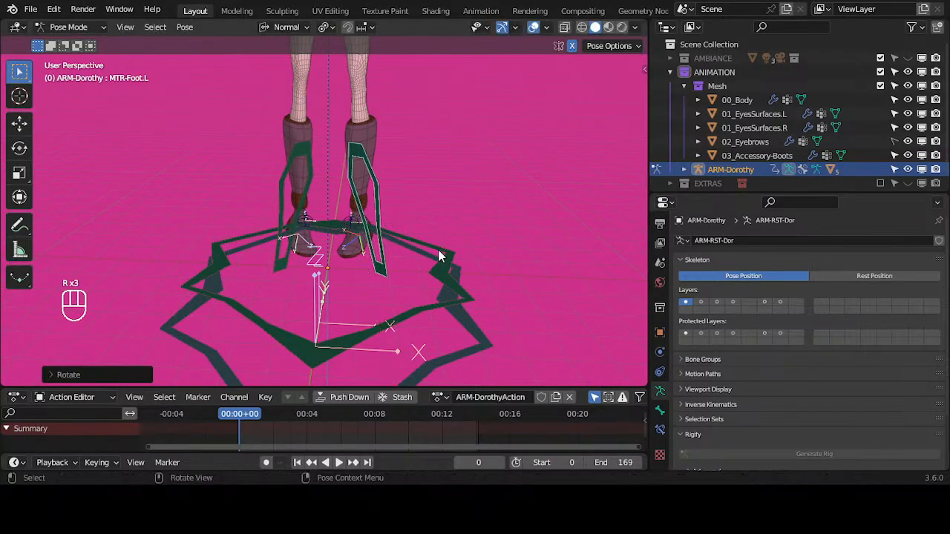
key("r")
key("z")
left_click(465, 169)
Move MTR-Foot.L freely so that the mirrored legs bend slightly at the knees.
middle_click_drag(465, 170, 427, 314)
key("g")
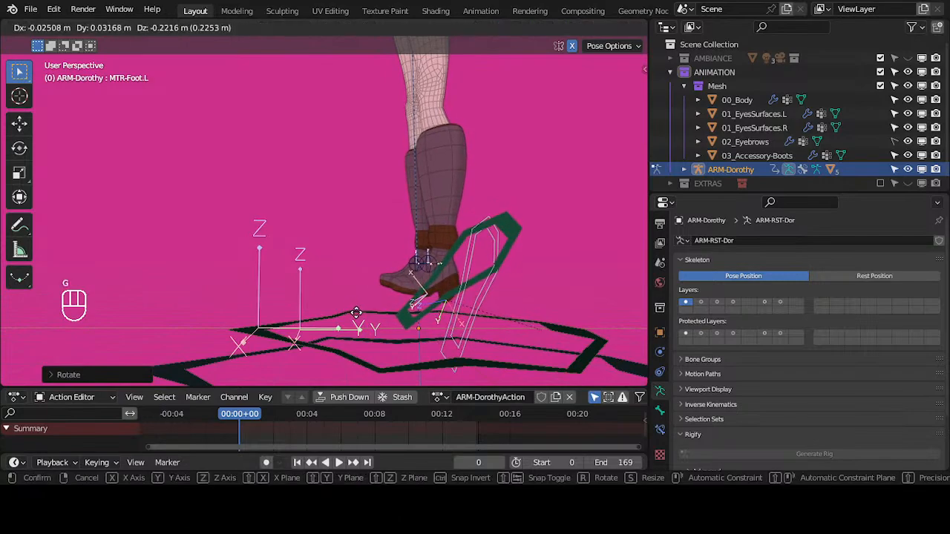
right_click(358, 305)
middle_click_drag(412, 86, 397, 256, "shift")
scroll(393, 245, "down", 2)
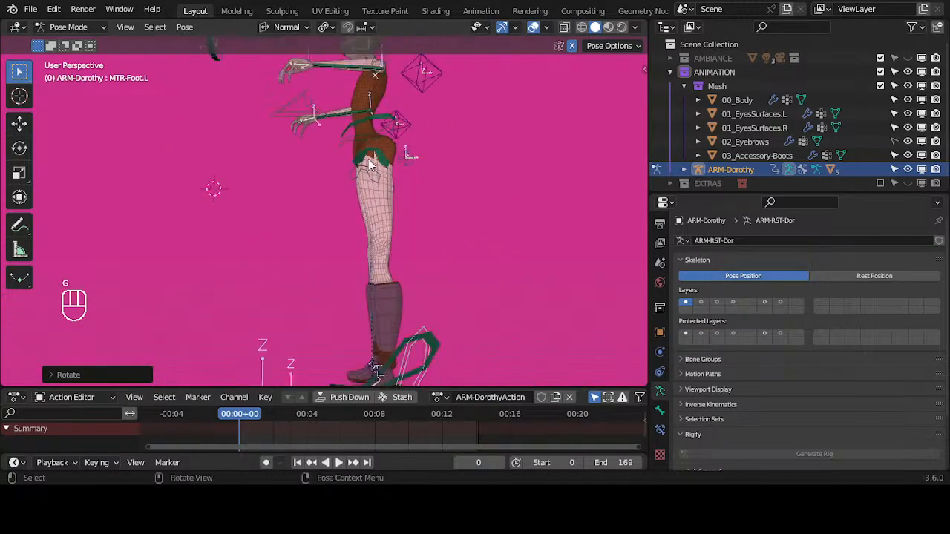
middle_click_drag(367, 161, 372, 191, "shift")
scroll(356, 231, "down", 1)
key("g")
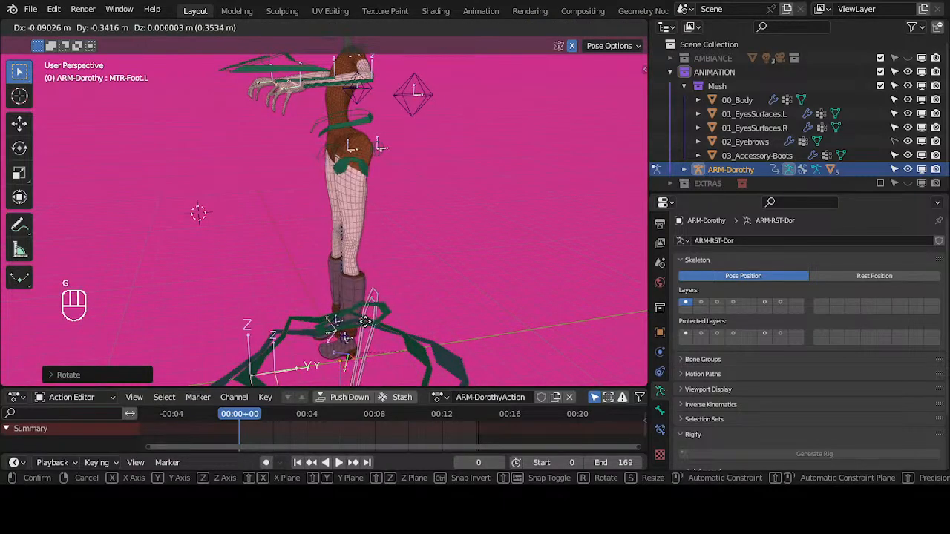
key("g")
left_click(398, 210)
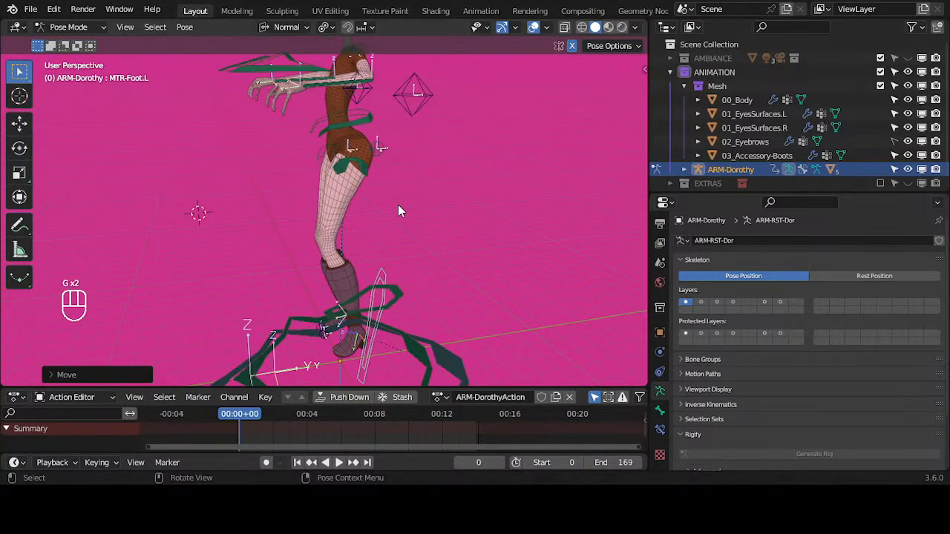
In the right orthographic view, move MTR-Foot.L about 0.36 m forward and 0.09 m down.
middle_click_drag(397, 211, 372, 222)
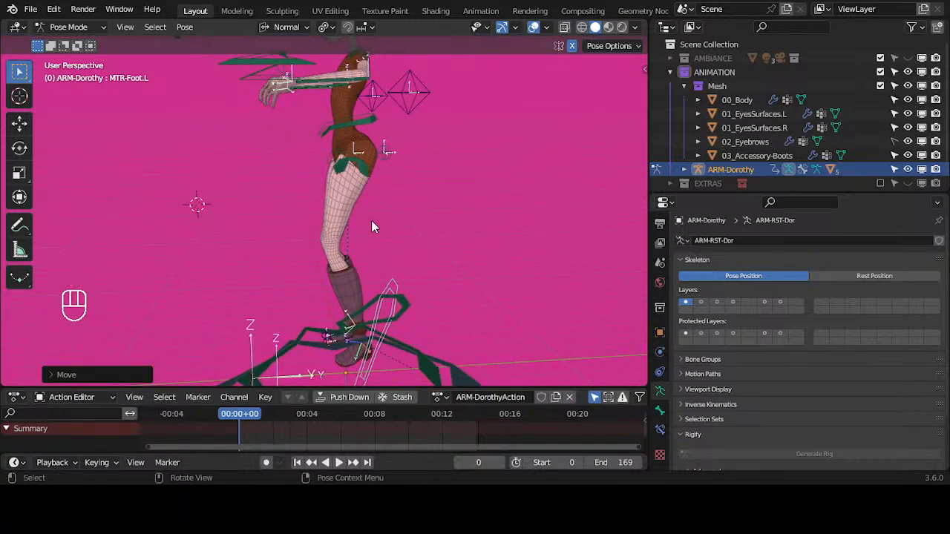
middle_click_drag(364, 320, 370, 291)
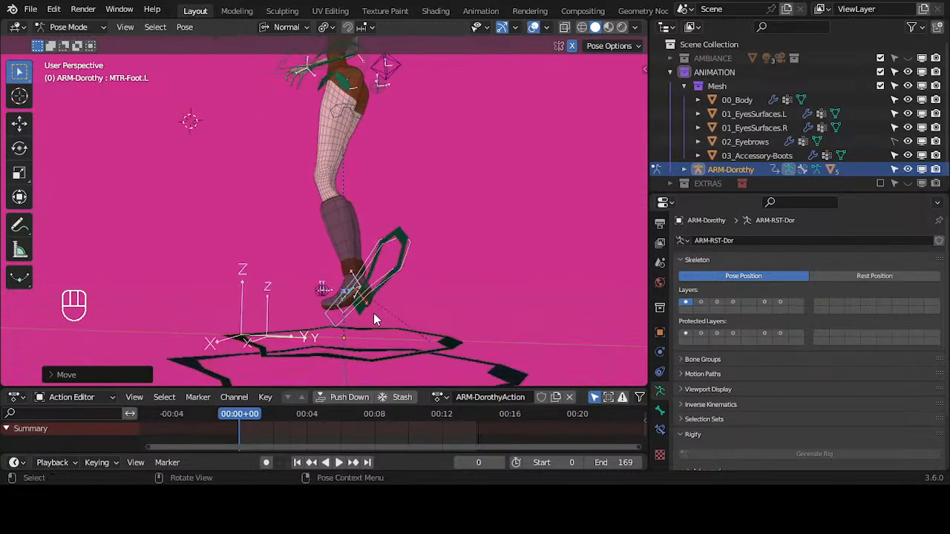
scroll(374, 315, "up", 2)
middle_click_drag(379, 338, 378, 300, "shift")
key("KP_3")
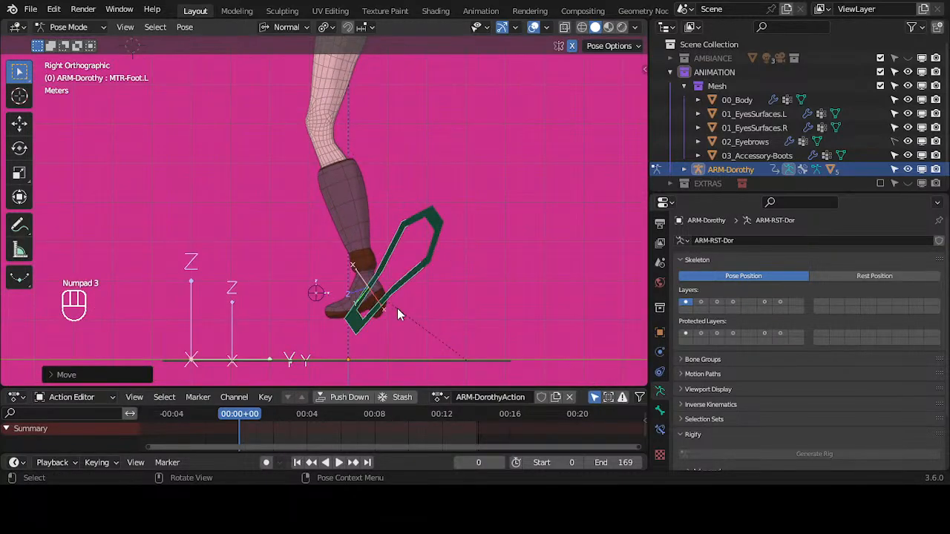
key("g")
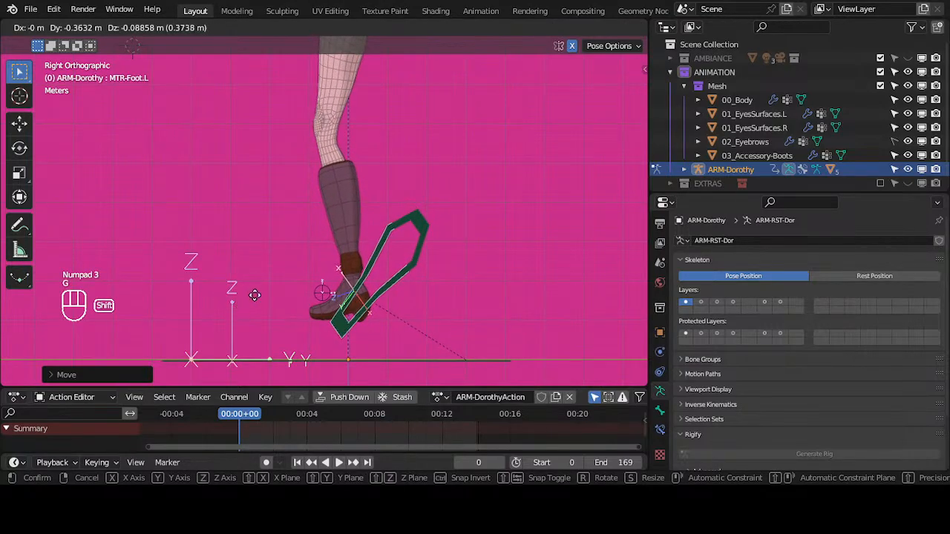
left_click(257, 293)
Expand the Layer Management options and show the CTL : Control bone layer along with the master bones.
middle_click_drag(258, 294, 391, 292)
scroll(354, 246, "down", 6)
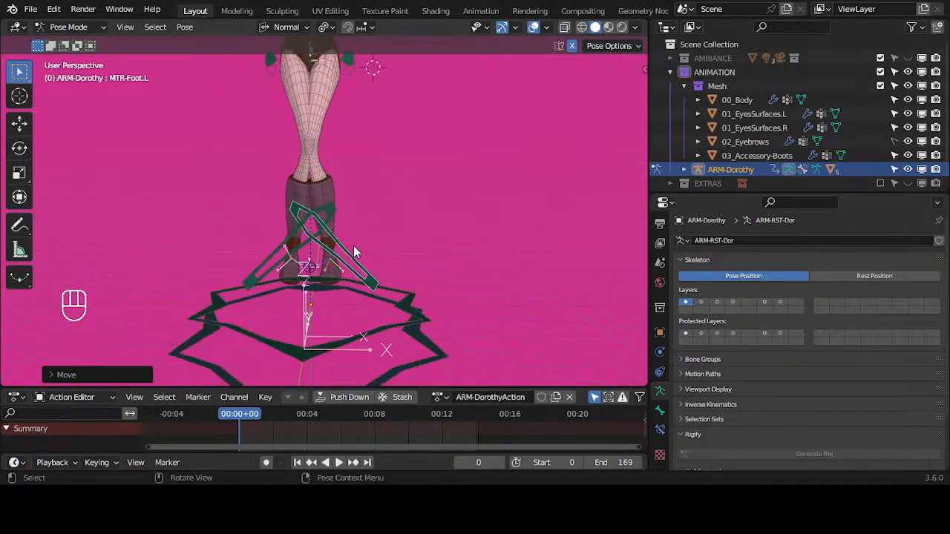
key("n")
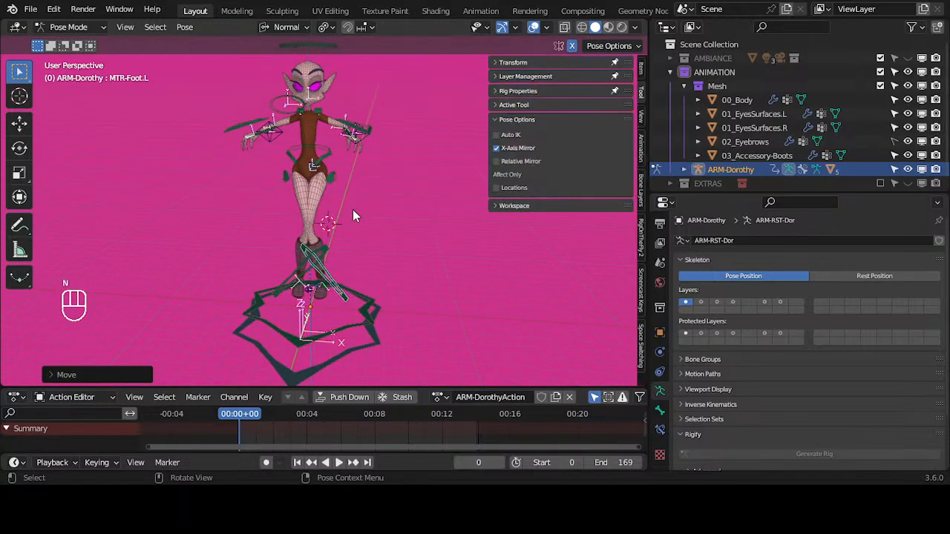
middle_click_drag(353, 209, 226, 212)
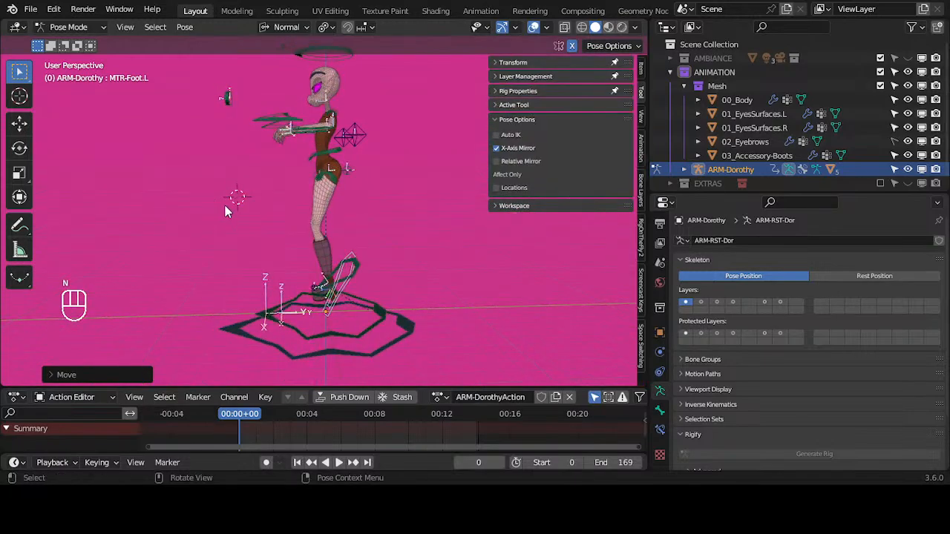
left_click(497, 77)
left_click(497, 118)
Move CTL-Pole-Knee.L freely to redirect both knees.
middle_click_drag(371, 185, 328, 247)
key("Tab")
key("Tab")
middle_click_drag(411, 263, 341, 285)
key("g")
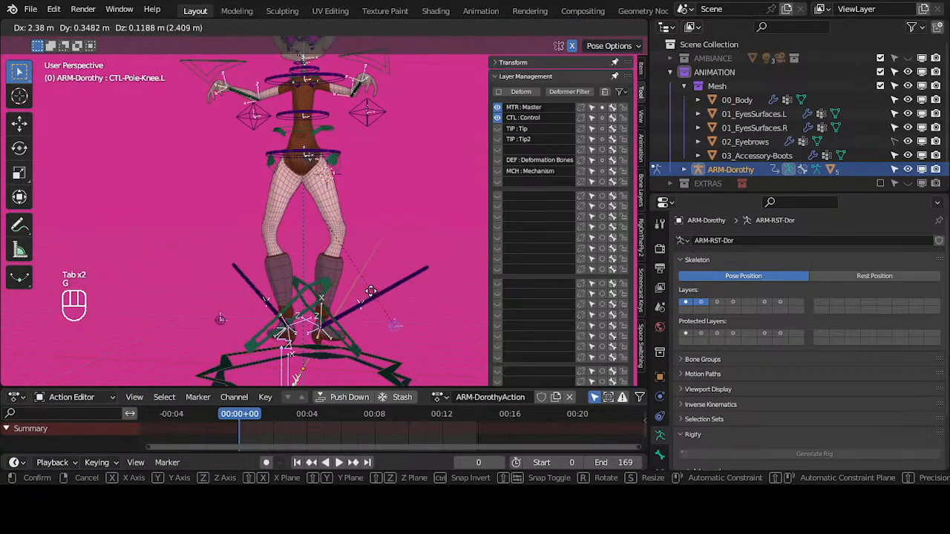
left_click(339, 306)
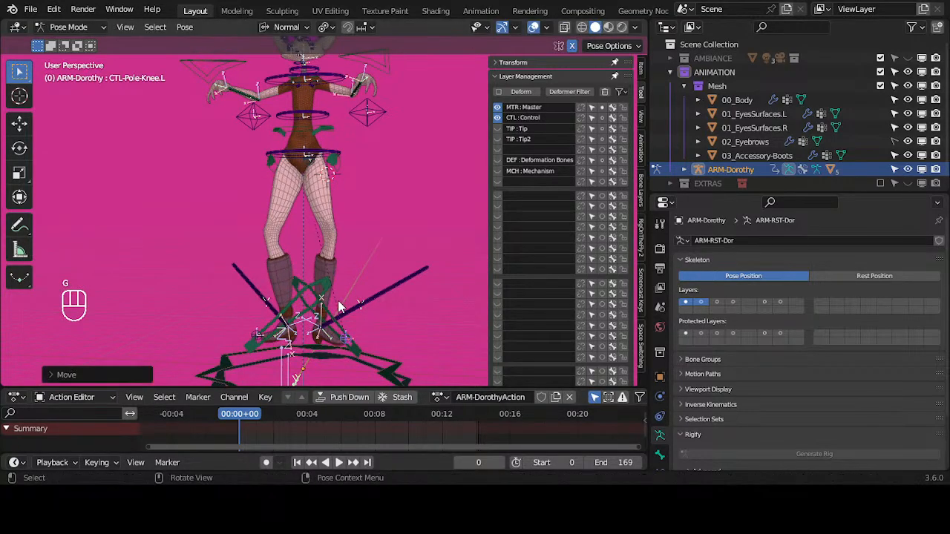
Move CTL-Pole-Knee.L along the normal X axis to adjust the knees' sideways direction.
key("g")
key("z")
right_click(345, 205)
key("g")
key("z")
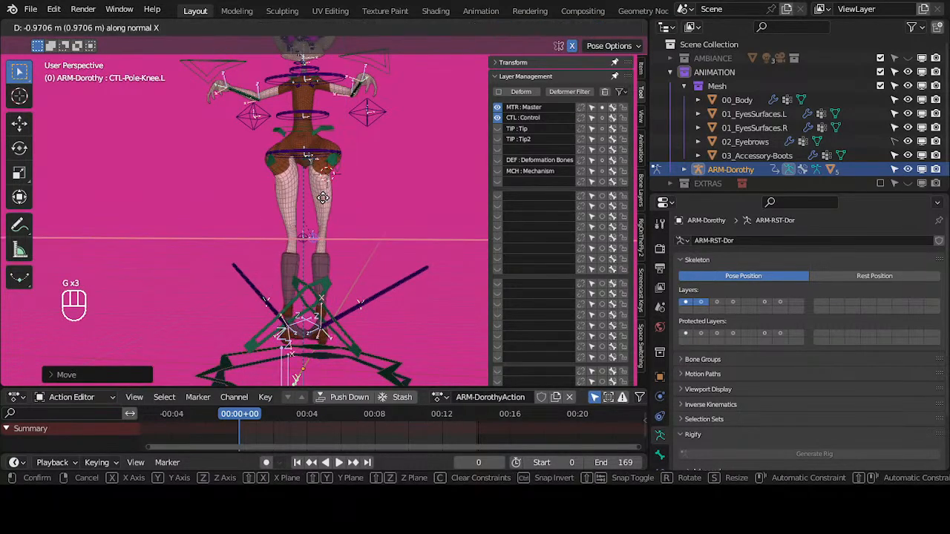
left_click(323, 199)
Adjust CTL-Pole-Knee.L along the normal Y and X axes to refine the knee direction.
middle_click_drag(323, 199, 321, 274)
key("g")
key("y")
left_click(245, 247)
key("g")
key("x")
left_click(343, 277)
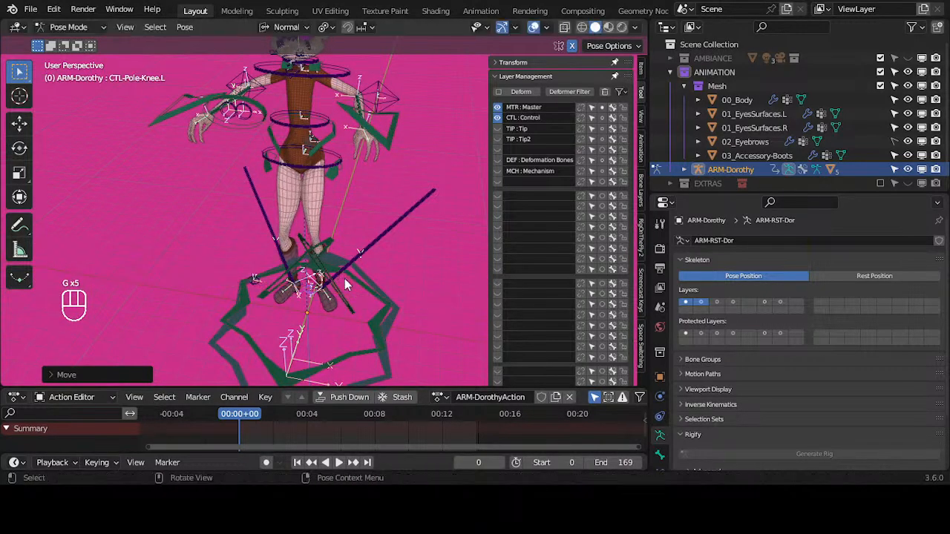
Select MTR-Foot.L and nudge its position slightly.
left_click(350, 297)
key("g")
left_click(351, 296)
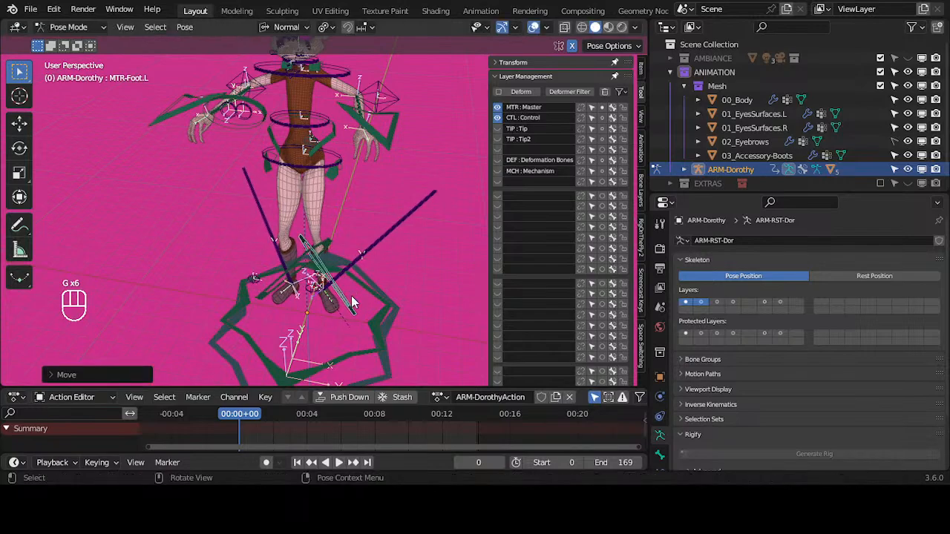
key("r")
key("z")
right_click(340, 320)
middle_click_drag(341, 319, 251, 226)
key("r")
right_click(384, 315)
key("Tab")
key("Tab")
Lower MTR-Hand.L toward the hips and rotate it about the normal Z axis.
key("g")
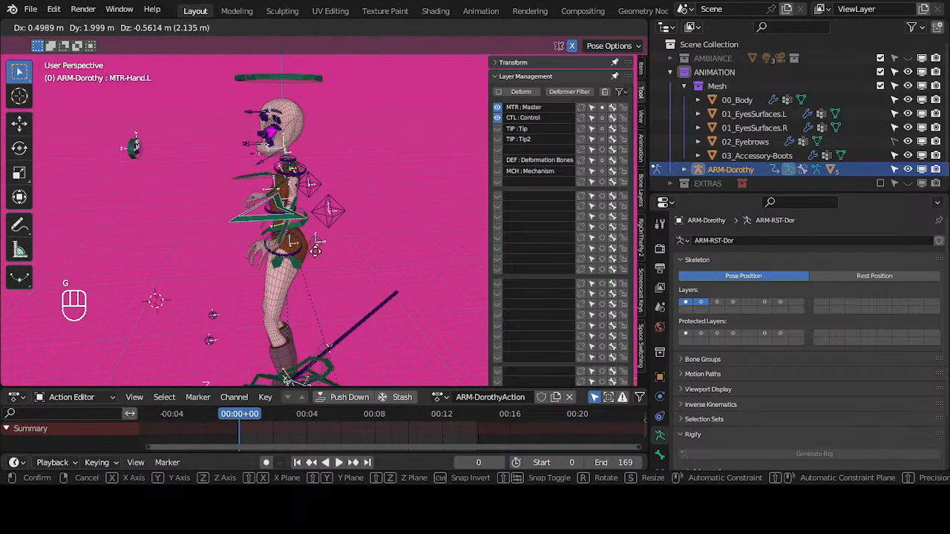
left_click(317, 266)
key("r")
key("z")
left_click(356, 252)
Move MTR-Forearm.L outward to open the arms away from the body.
middle_click_drag(356, 252, 281, 251)
left_click(293, 242)
key("g")
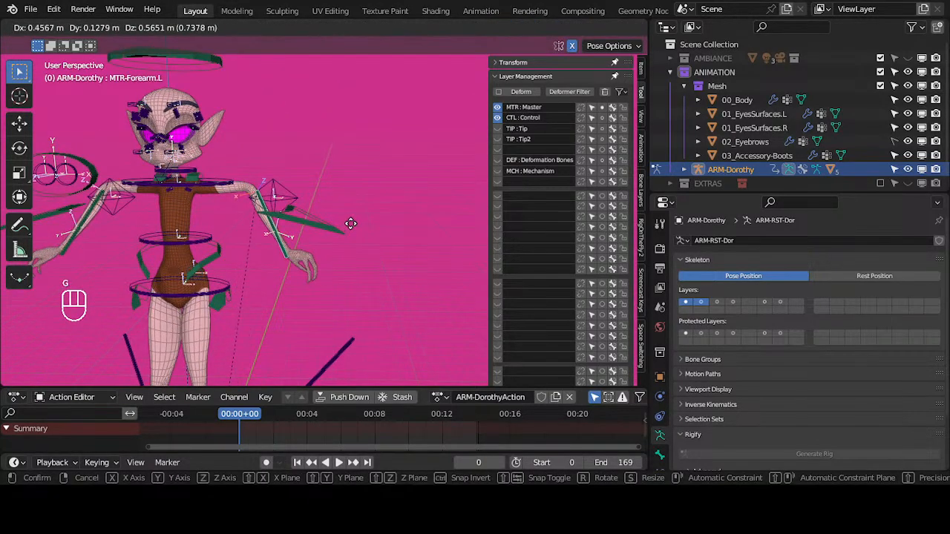
left_click(303, 249)
key("g")
left_click(321, 249)
Raise MTR-Hand.L outward to shoulder height and rotate it until it is nearly horizontal.
left_click(322, 248)
key("g")
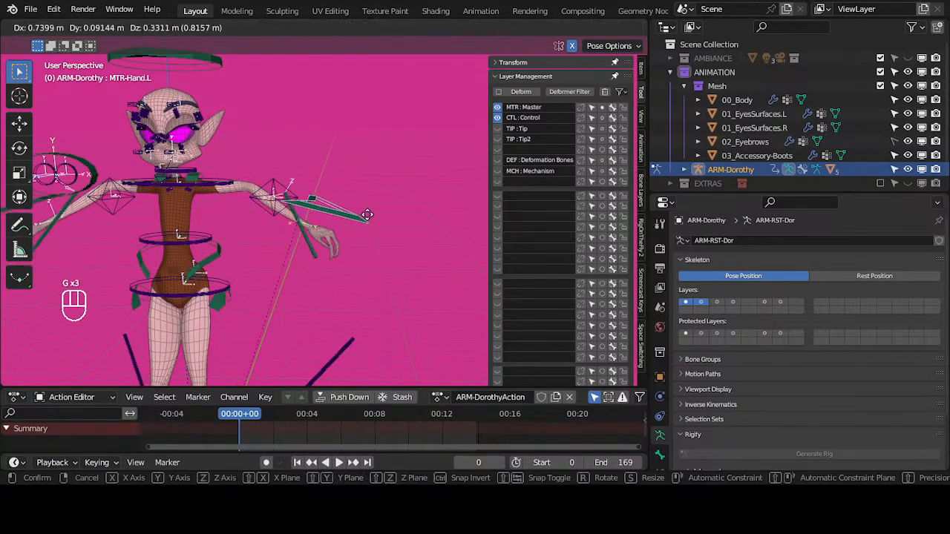
left_click(390, 198)
key("r")
left_click(392, 184)
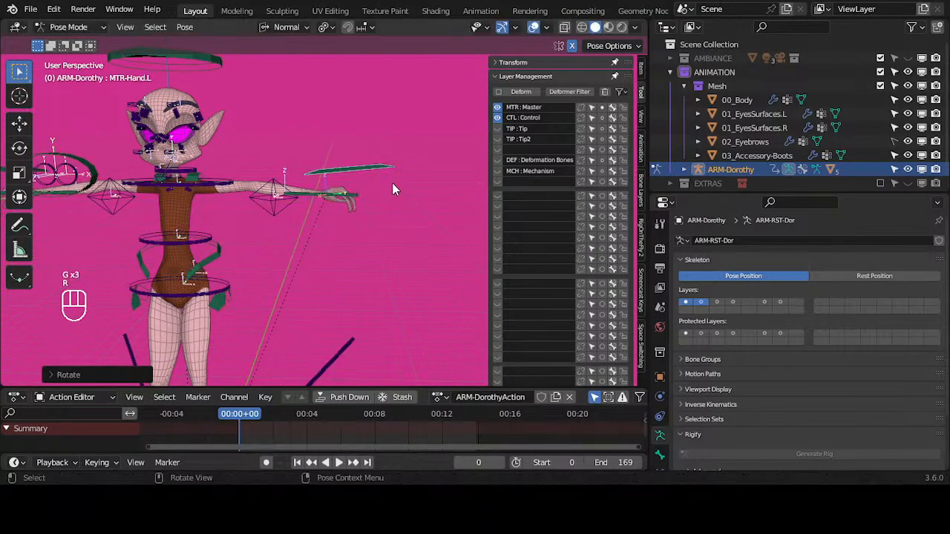
Nudge MTR-Forearm.L to align the forearm with the raised arm.
left_click(345, 193)
key("g")
left_click(356, 188)
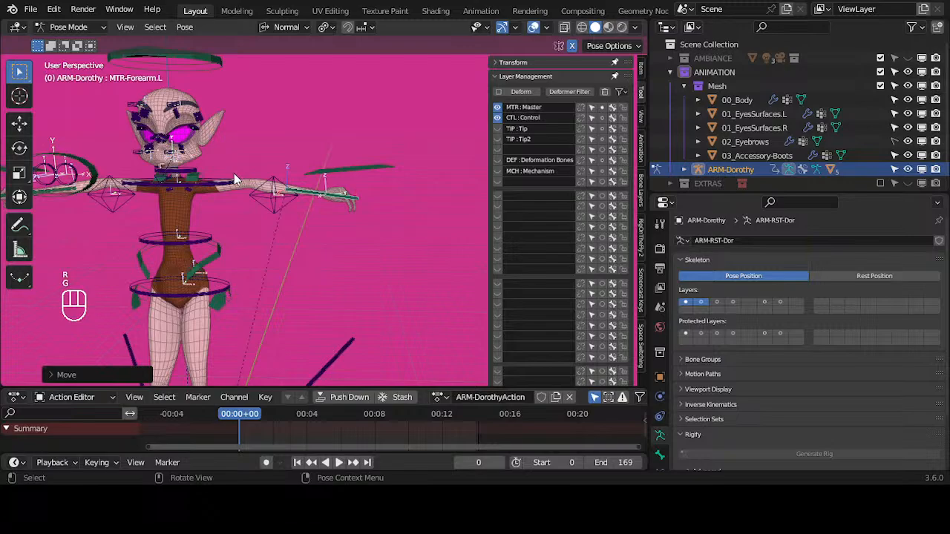
Reposition CTL-Pole-Elbow.L to correct the elbow direction.
left_click(291, 195)
middle_click_drag(290, 195, 363, 201)
key("g")
left_click(330, 226)
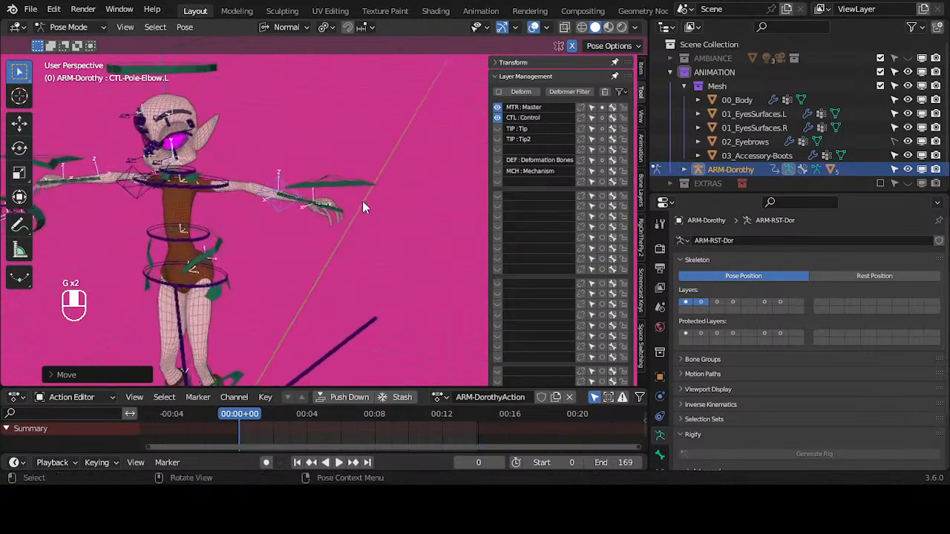
Move and rotate MTR-Forearm.L to straighten the arm, finishing with a slight precise move.
left_click(330, 204)
key("g")
left_click(326, 209)
middle_click_drag(306, 214, 339, 207)
key("r")
left_click(356, 201)
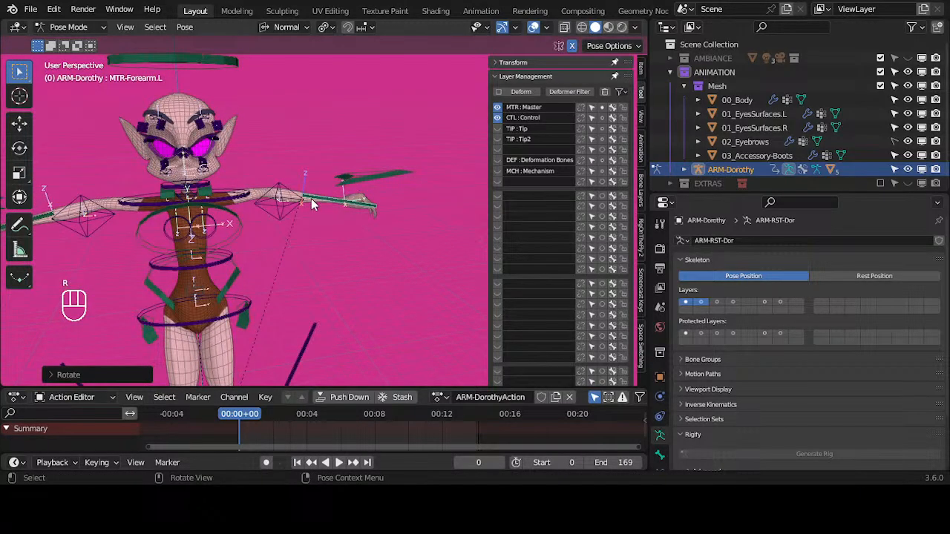
key("r")
right_click(317, 195)
key("g")
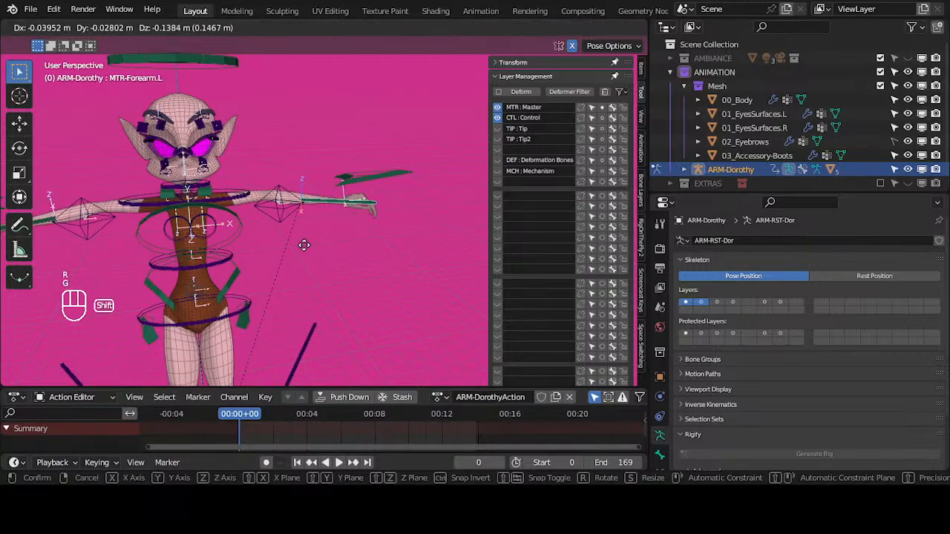
left_click(340, 314, "shift")
Move MTR-Hand.L slightly upward.
left_click(371, 173)
key("g")
left_click(374, 147)
Select MTR-Foot.L and rotate it about the normal Z axis while viewing the feet from above.
middle_click_drag(364, 175, 352, 255, "ctrl")
middle_click_drag(271, 345, 308, 287, "shift")
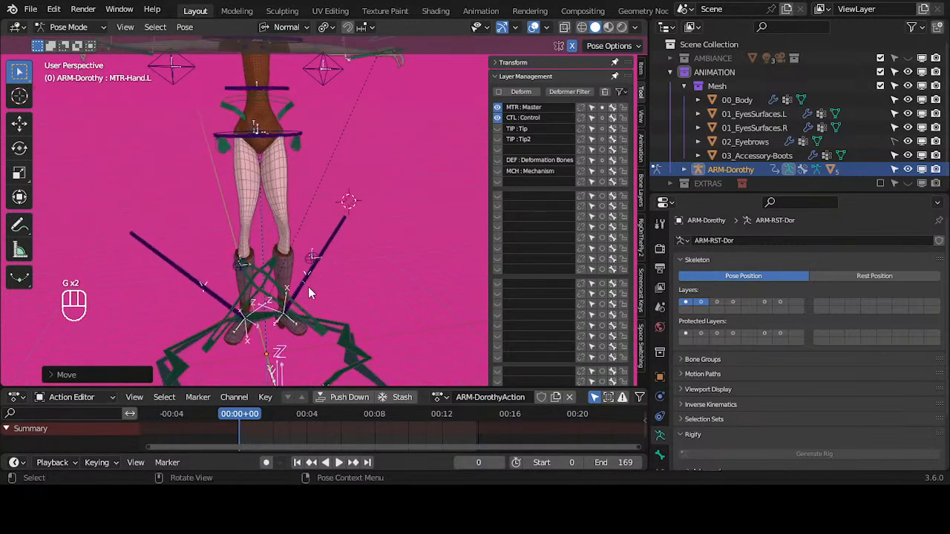
left_click(326, 321)
middle_click_drag(325, 322, 314, 338)
middle_click_drag(325, 306, 356, 268, "ctrl")
key("r")
key("y")
key("z")
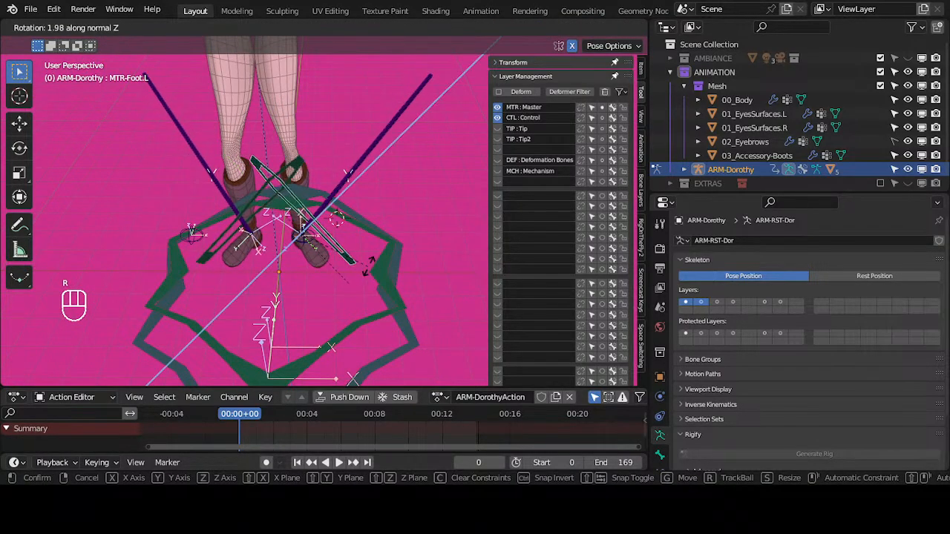
left_click(317, 286)
Rotate MTR-Foot.L freely from a low front view to stand it more upright.
middle_click_drag(319, 282, 337, 182)
key("r")
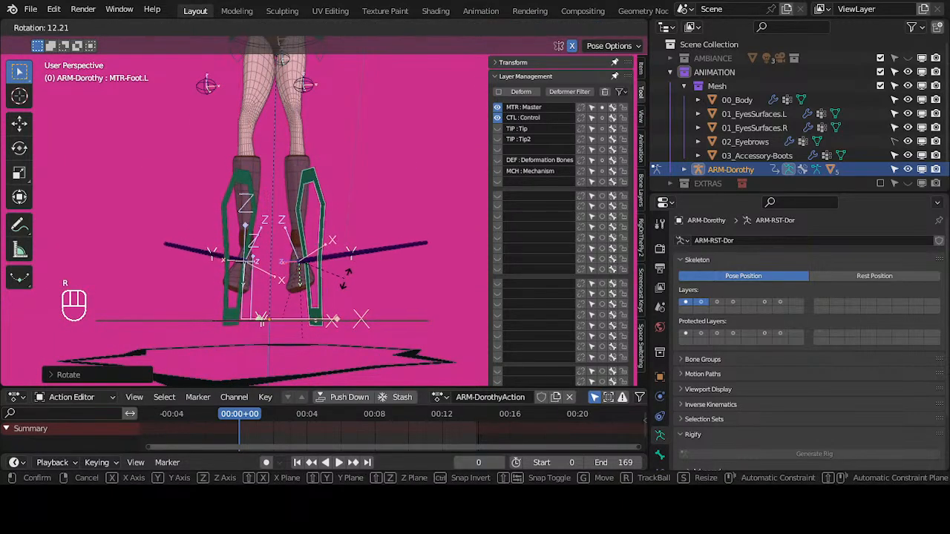
Rotate the left foot control MTR-Foot.L, with its mirrored right counterpart, around the Z and Y axes.
key("z")
key("r")
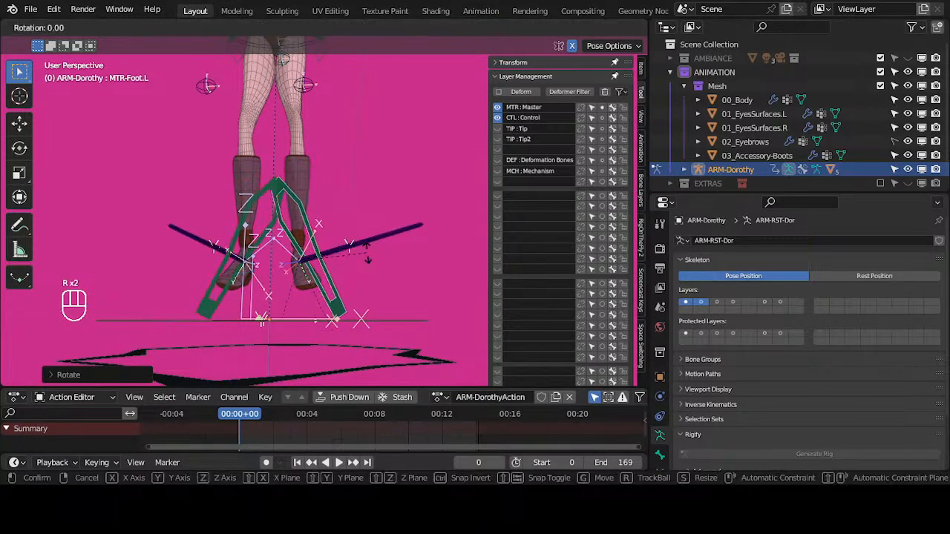
key("y")
left_click(363, 274)
middle_click_drag(364, 273, 306, 205)
scroll(304, 206, "up", 2)
scroll(291, 205, "up", 1)
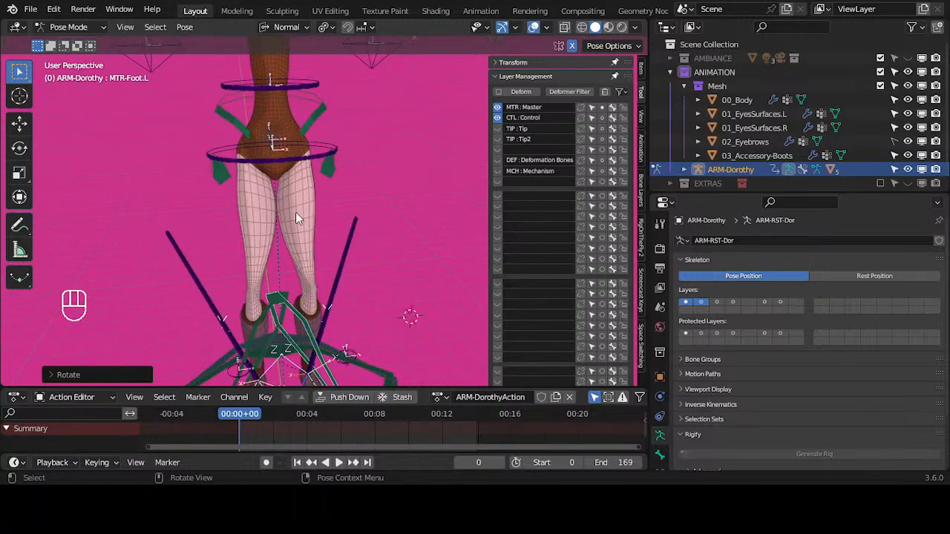
mouse_move(382, 192)
middle_mouse_down()
mouse_move(278, 164)
mouse_move(324, 207)
mouse_move(367, 220)
mouse_move(377, 201)
middle_mouse_up()
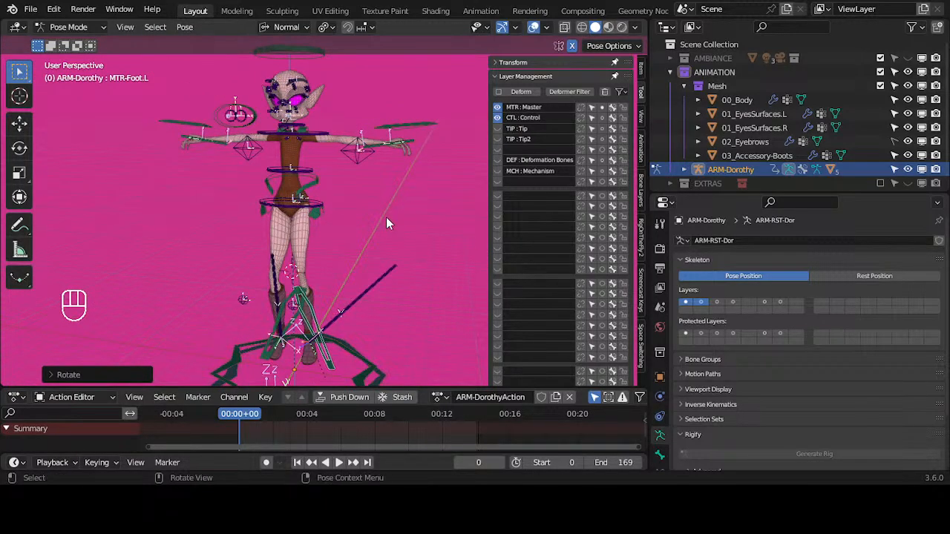
Switch to Object mode, then duplicate the Armature modifier of 00_Body and apply one copy.
key("ctrl+Tab")
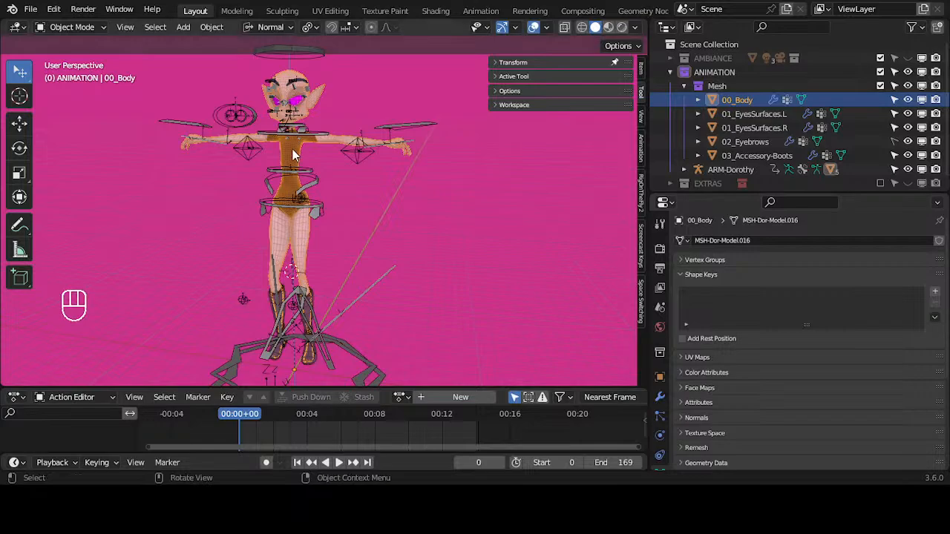
key("alt+a")
left_click(660, 396)
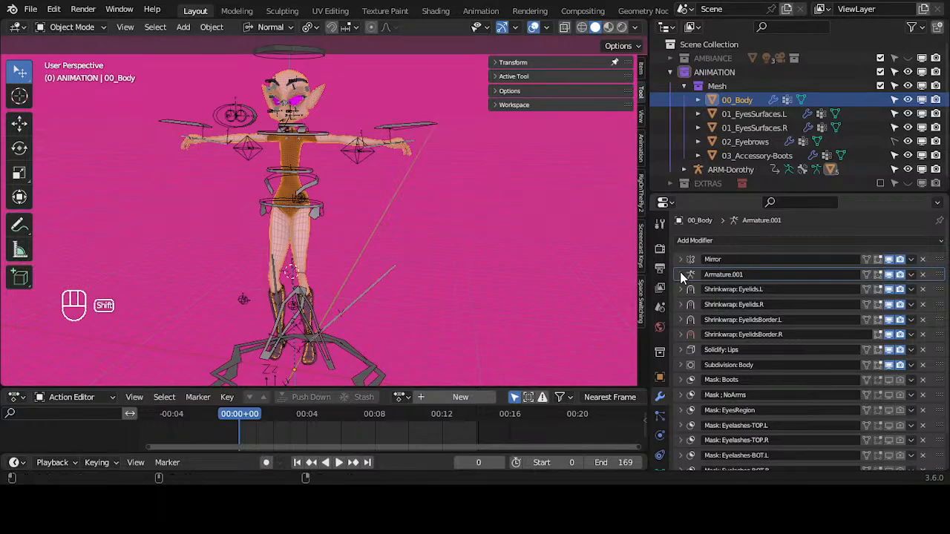
key("shift+d")
key("ctrl+a")
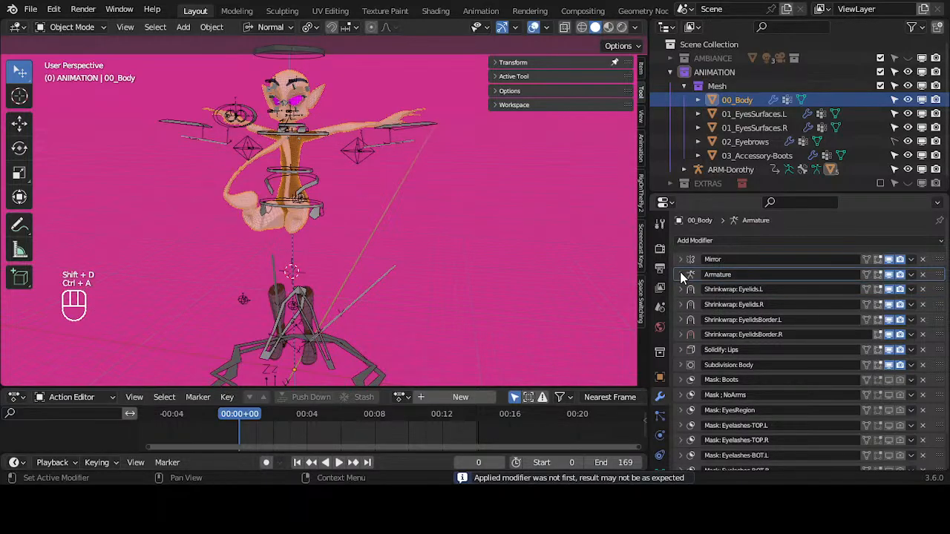
Duplicate the Armature modifier and apply one copy on both 01_EyesSurfaces.L and 01_EyesSurfaces.R.
left_click(744, 115)
key("shift+d")
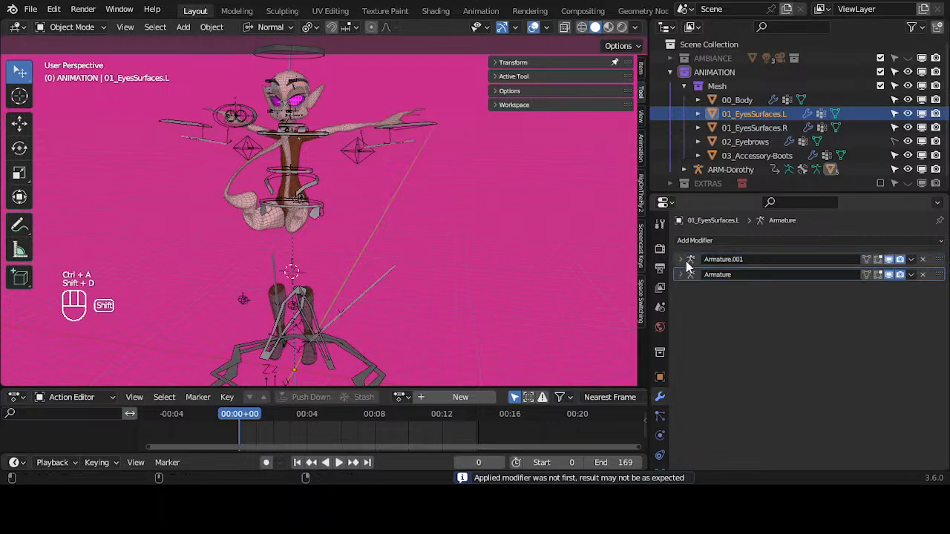
key("ctrl+a")
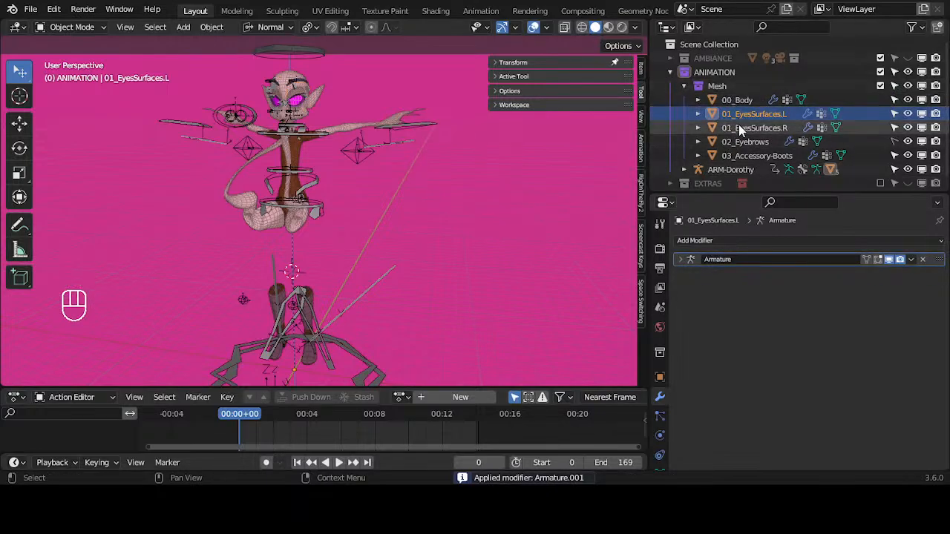
left_click(738, 125)
key("shift+d")
key("ctrl+a")
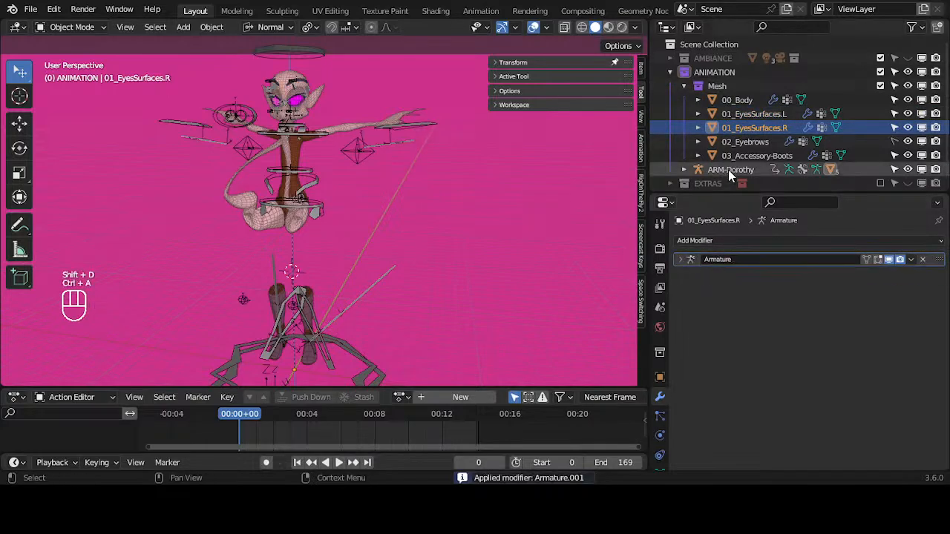
Duplicate the Armature modifier and apply one copy on both 02_Eyebrows and 03_Accessory-Boots.
left_click(739, 140)
key("shift+d")
key("ctrl+a")
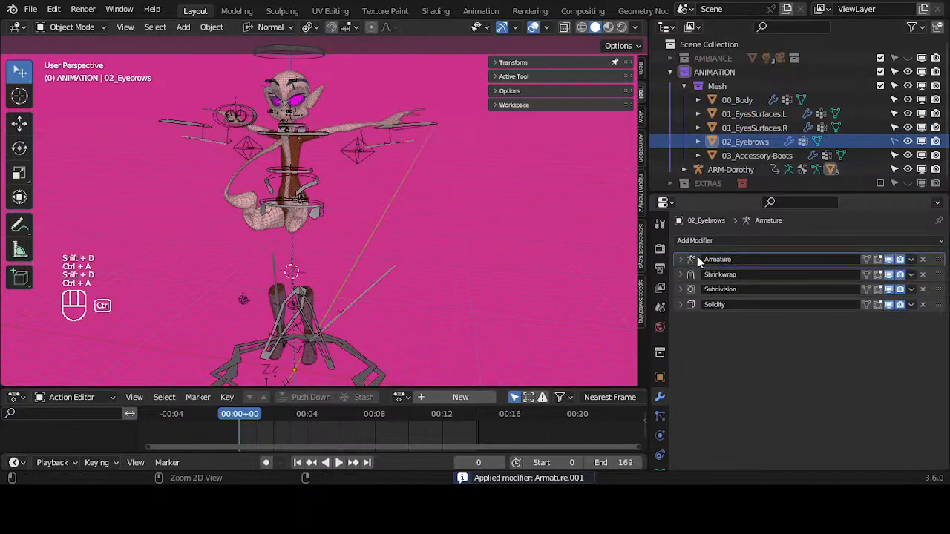
left_click(719, 155)
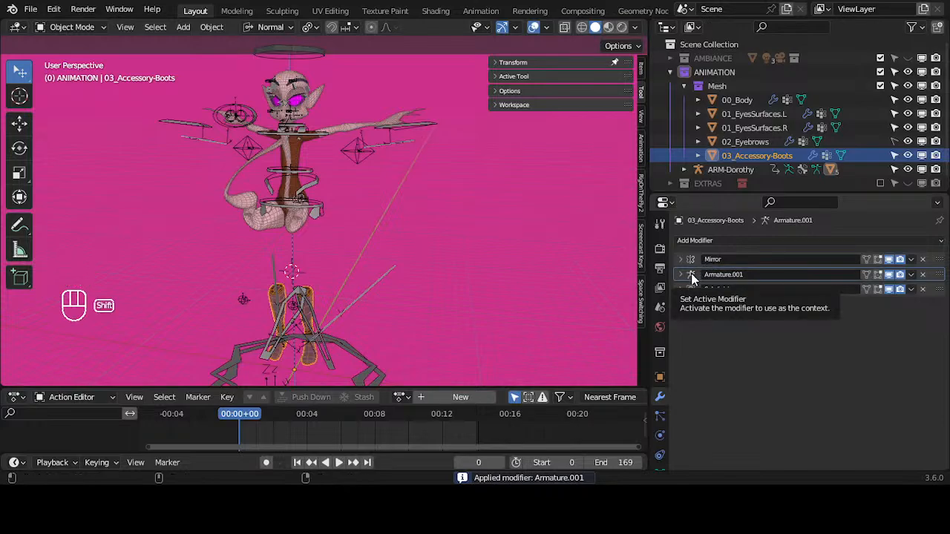
key("shift+d")
key("ctrl+a")
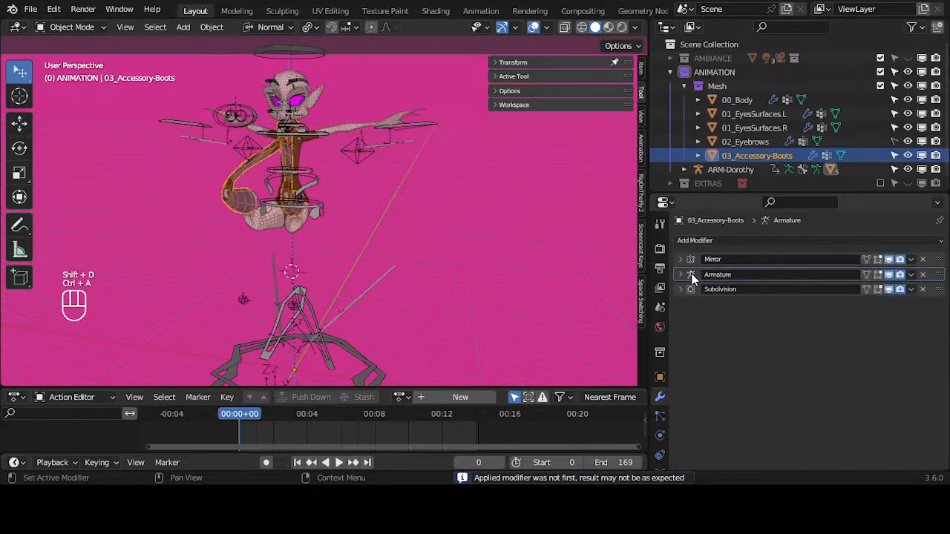
Select the ARM-Dorothy armature and enter Pose mode.
middle_click_drag(346, 169, 381, 204, "shift")
scroll(381, 204, "up", 1)
left_click(344, 155)
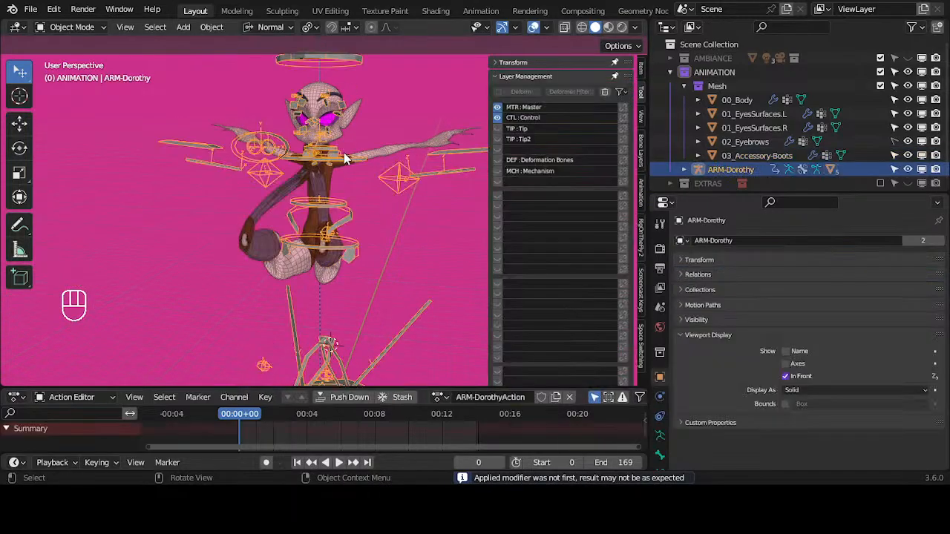
key("ctrl+Tab")
left_click(182, 27)
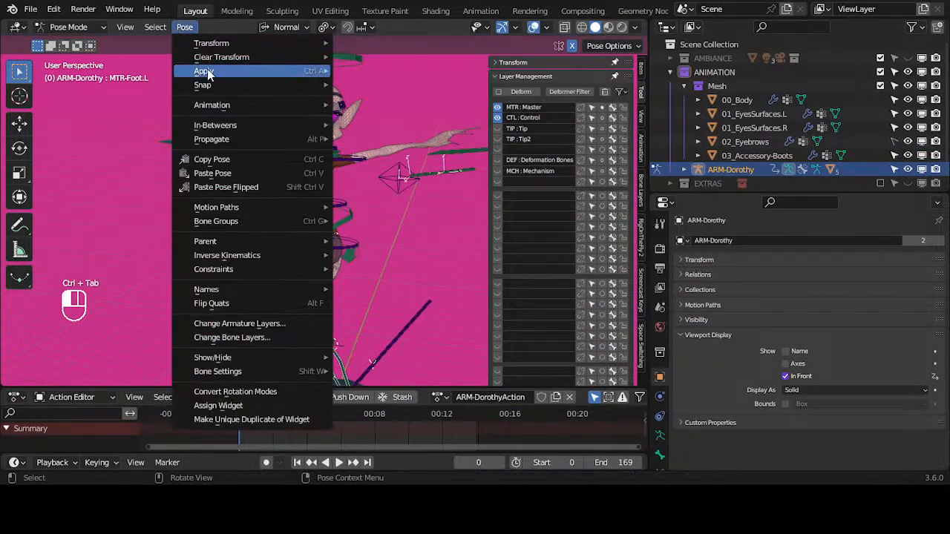
mouse_move(225, 117)
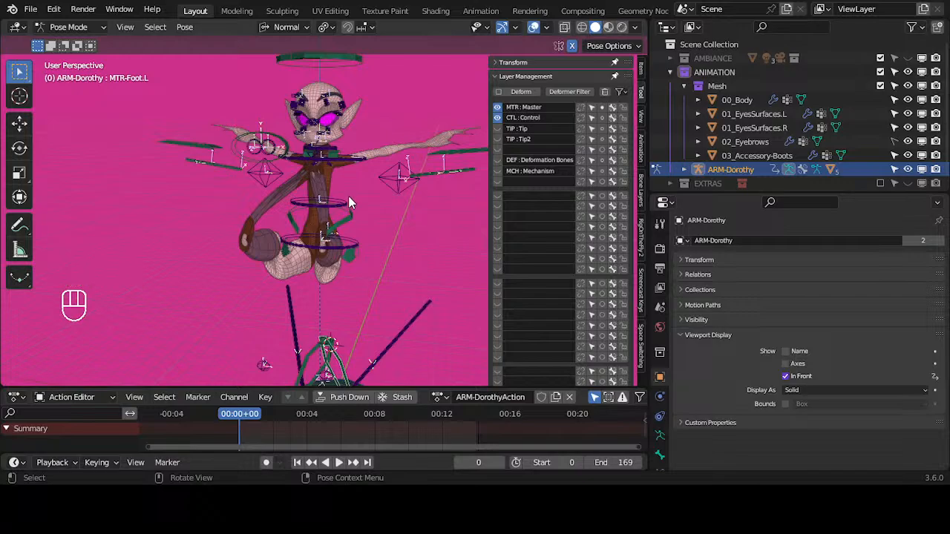
Compare the armature's rest bones in Edit mode with the character's deformation in Pose mode from several angles.
key("Tab")
middle_click_drag(361, 212, 395, 287)
key("Tab")
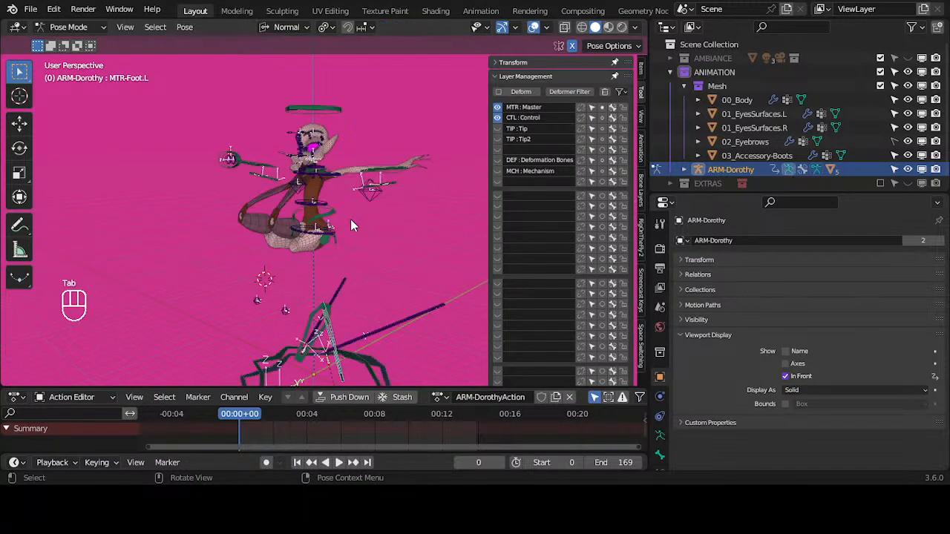
scroll(345, 217, "up", 2)
middle_click_drag(344, 217, 305, 229)
key("Tab")
key("Tab")
key("Tab")
key("Tab")
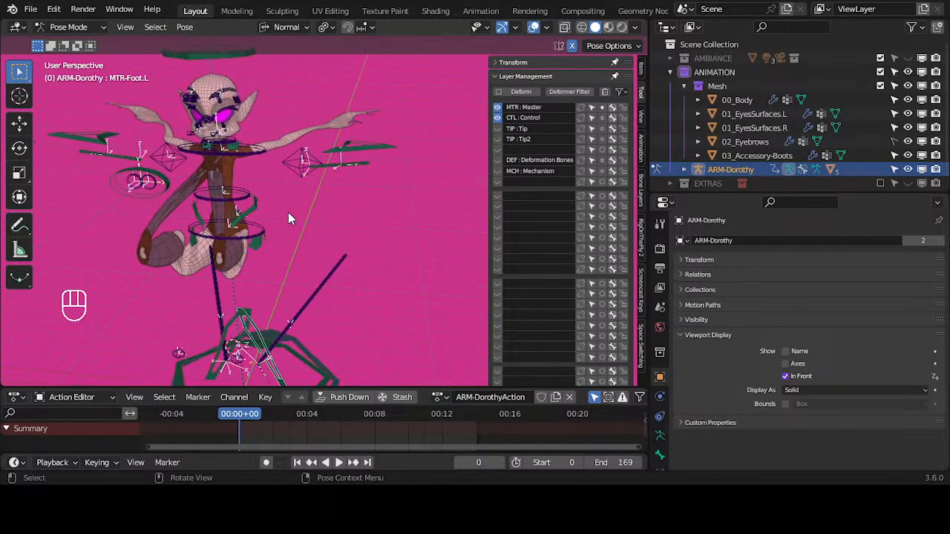
key("Tab")
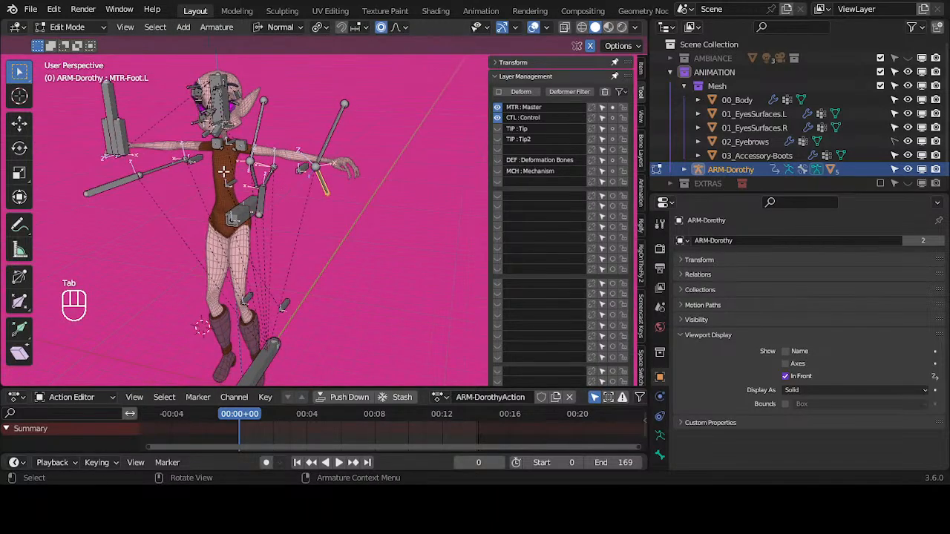
middle_click_drag(223, 172, 256, 216)
middle_click_drag(245, 146, 301, 258)
middle_click_drag(315, 210, 301, 254)
key("Tab")
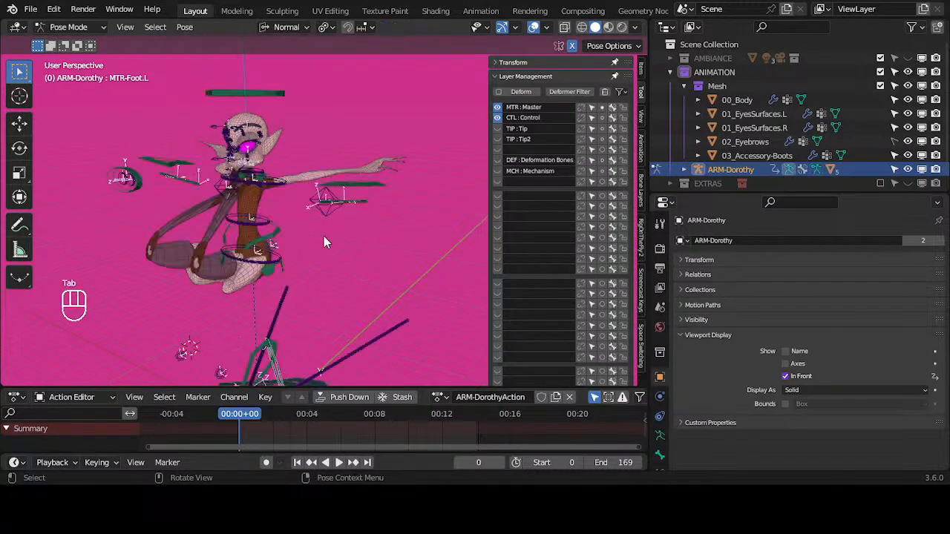
Apply the current pose of ARM-Dorothy as its rest pose.
left_click(187, 28)
mouse_move(204, 71)
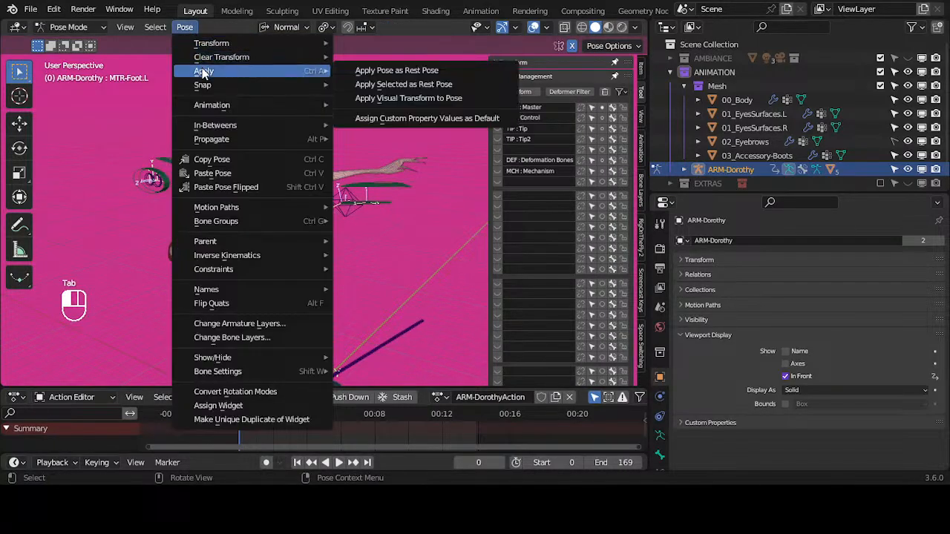
left_click(371, 72)
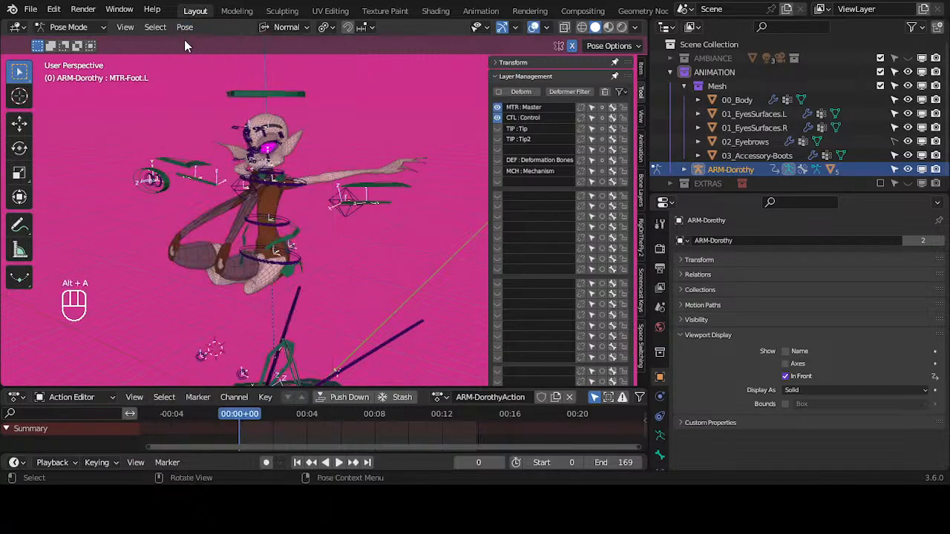
left_click(184, 27)
mouse_move(215, 68)
left_click(365, 69)
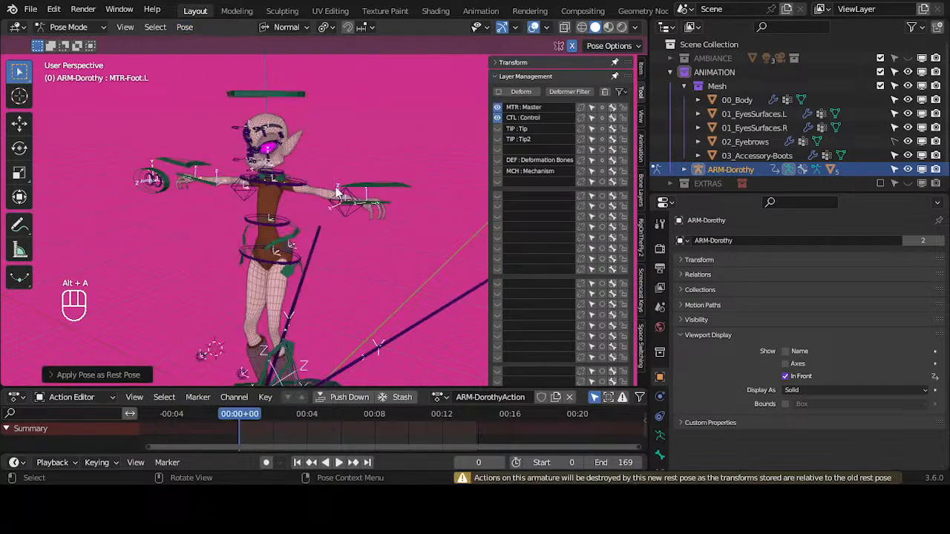
Enter Edit mode and align the foot master bones to the MTR-PropertiesSwitch bone.
middle_click_drag(337, 192, 345, 227)
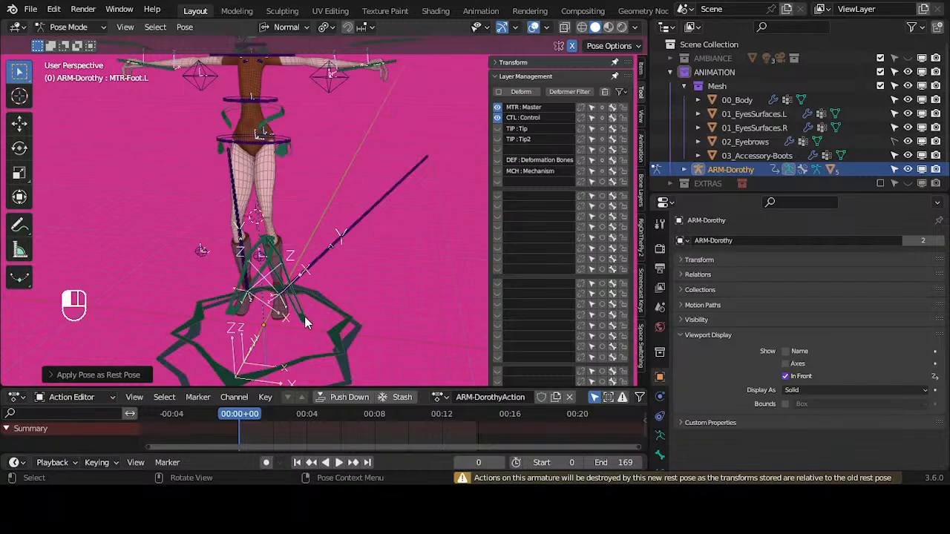
key("Tab")
middle_click_drag(331, 302, 274, 238, "shift")
scroll(332, 286, "up", 2)
middle_click_drag(333, 295, 362, 304)
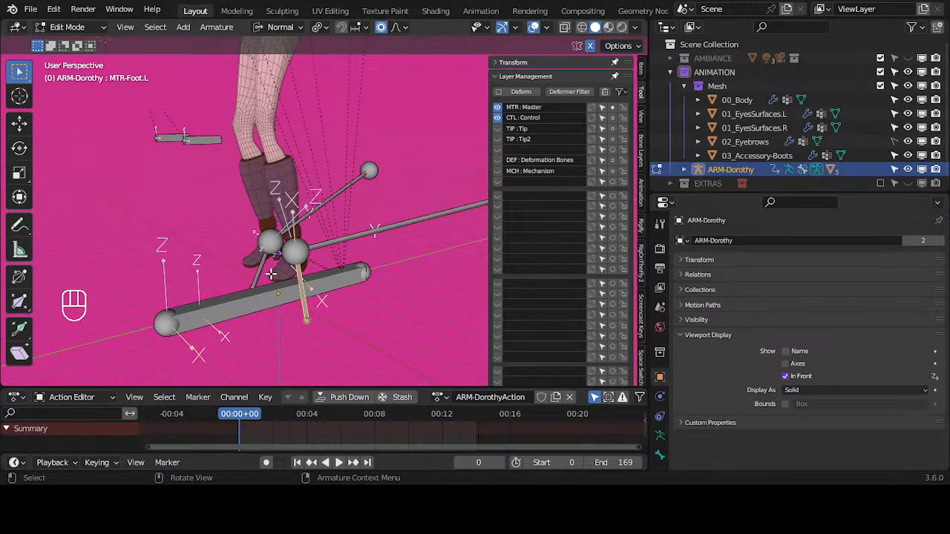
middle_click_drag(272, 275, 365, 279)
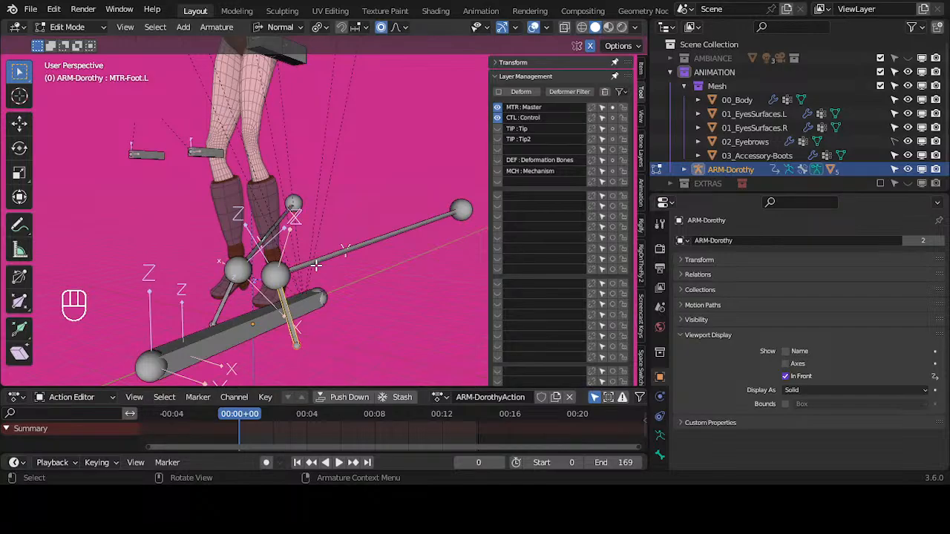
left_click(279, 320, "shift")
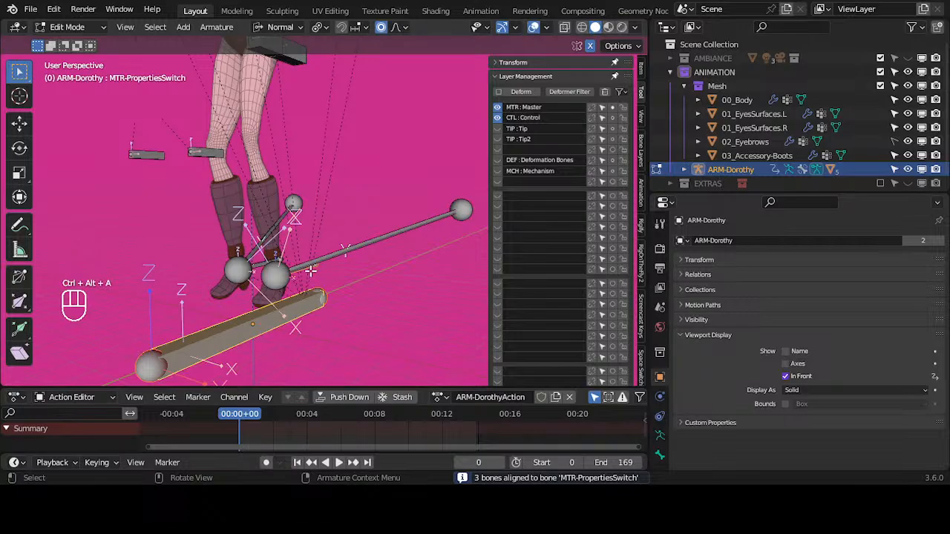
Switch the direction of the selected foot and MTR-PropertiesSwitch bones, and clear the selection.
left_click(228, 30)
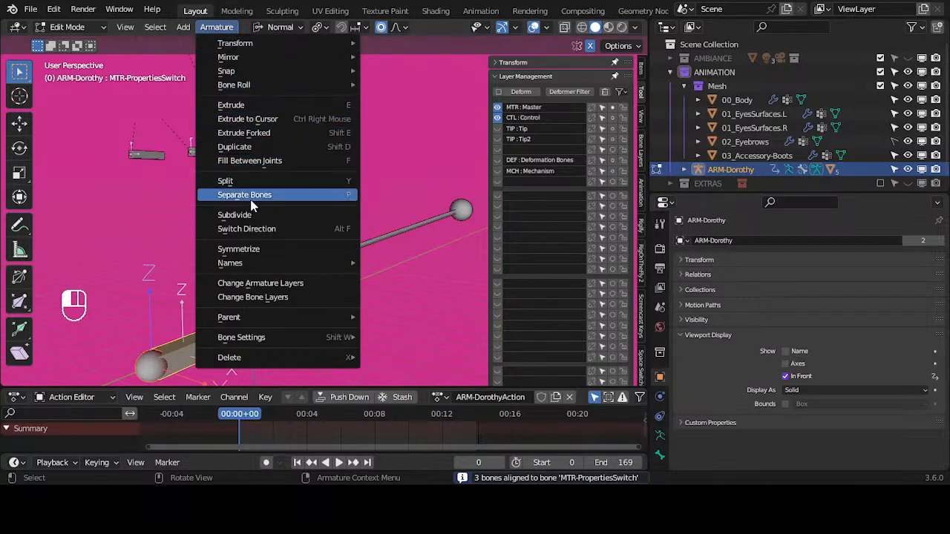
left_click(247, 230)
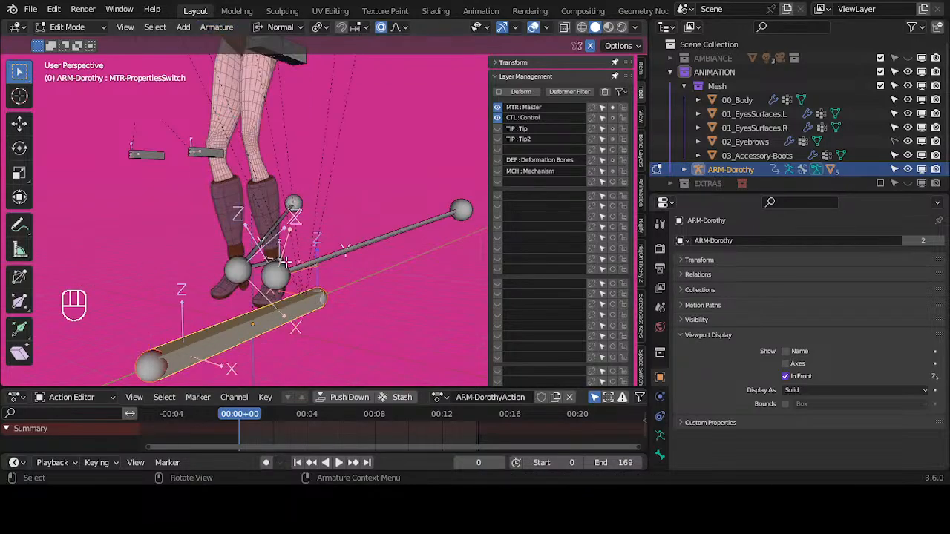
middle_click_drag(284, 262, 300, 279)
key("g")
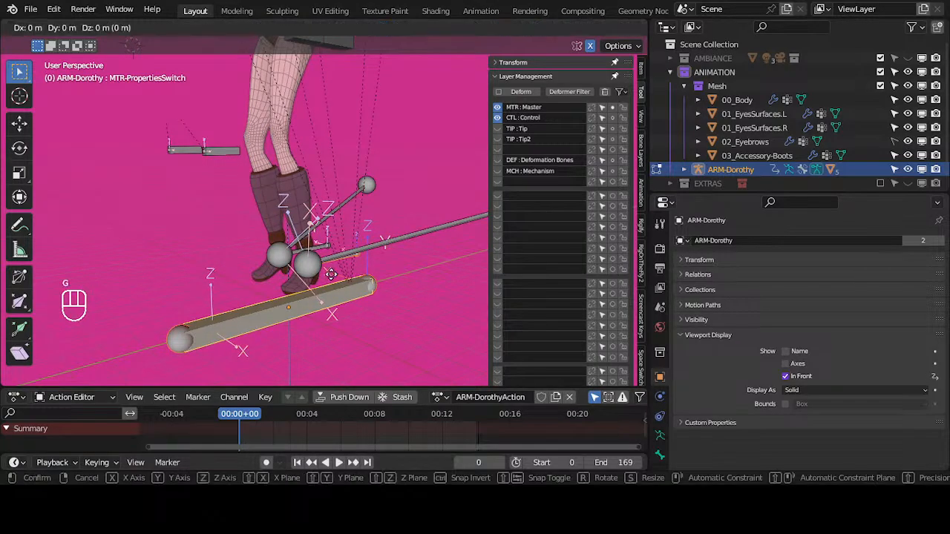
right_click(342, 267)
key("alt+a")
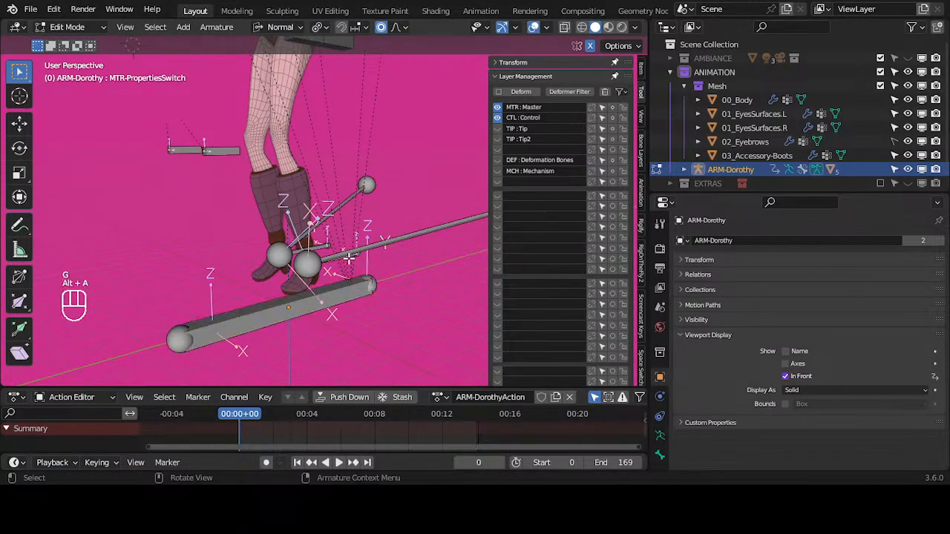
Show the DEF: Deformation Bones layer and snap the 3D cursor to the ankle joint of CTL-Foot-ROLL.L.
left_click(349, 258)
middle_click_drag(348, 257, 352, 276)
middle_click_drag(291, 262, 343, 286)
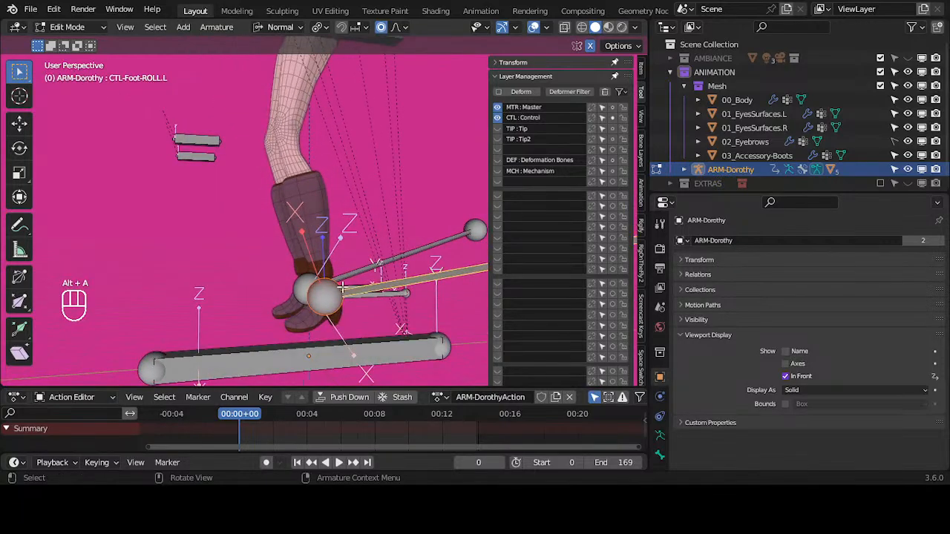
left_click(497, 161)
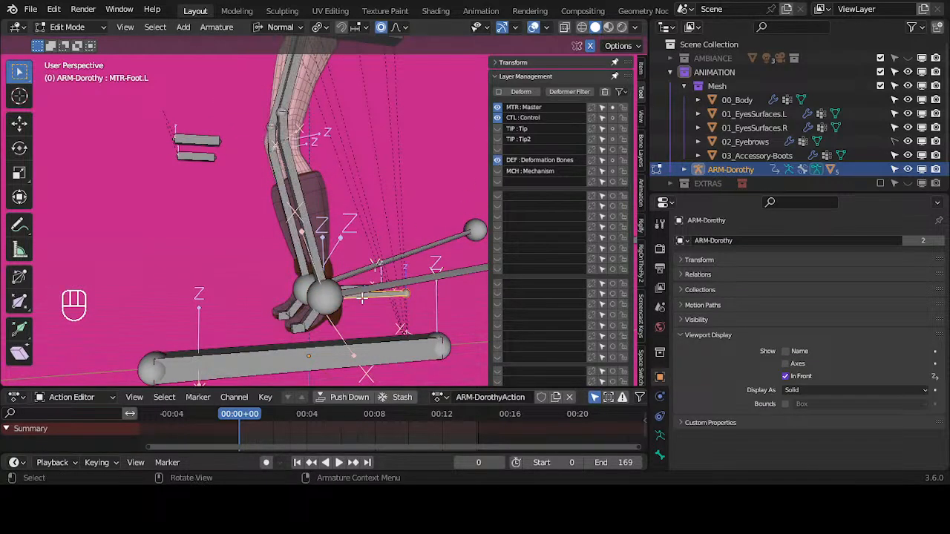
key("shift+s")
key("2")
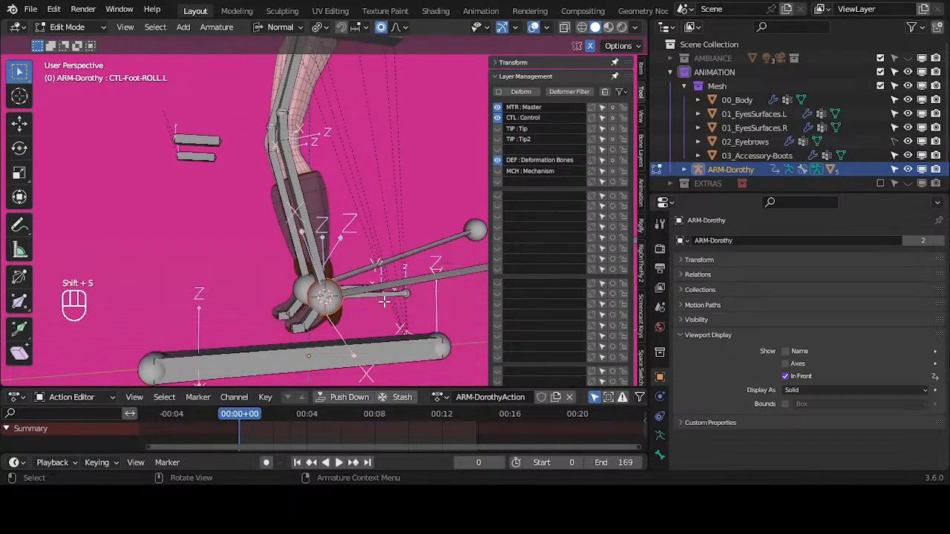
Snap MTR-Foot.L to the 3D cursor and check the feet by toggling between Edit and Pose mode.
key("shift+s")
key("8")
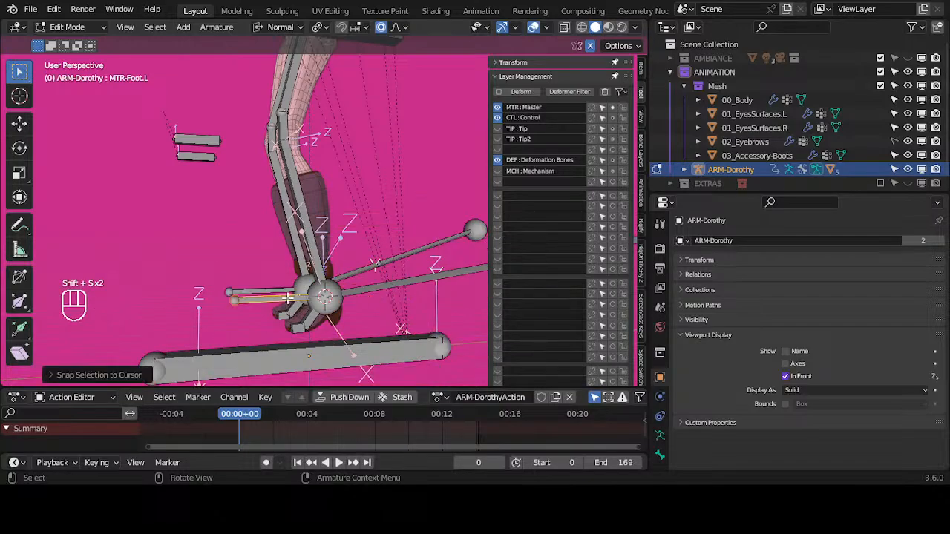
middle_click_drag(288, 299, 347, 325)
left_click(274, 322)
key("Tab")
key("Tab")
key("Tab")
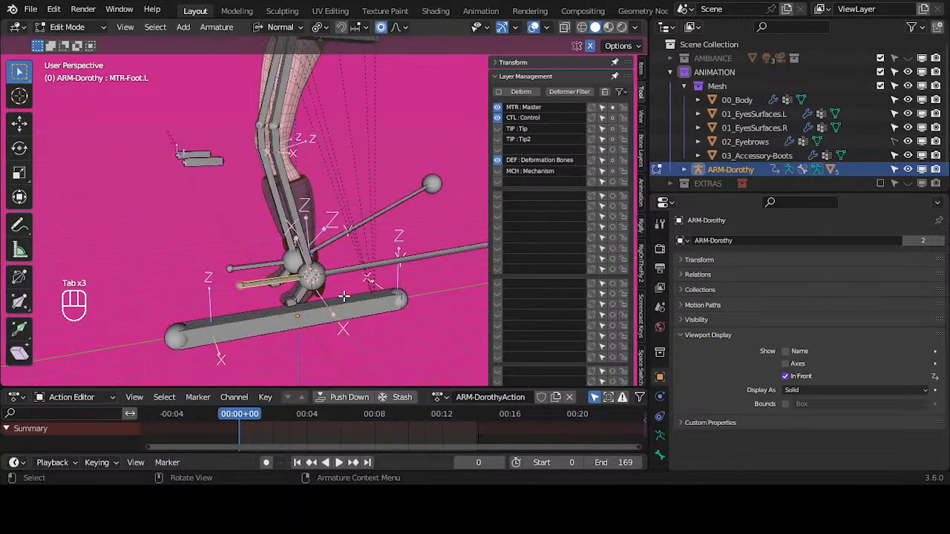
Try to adjust the roll of MTR-Foot.L in Edit mode and check the foot control in Pose mode.
left_click(282, 284)
middle_click_drag(282, 283, 260, 290)
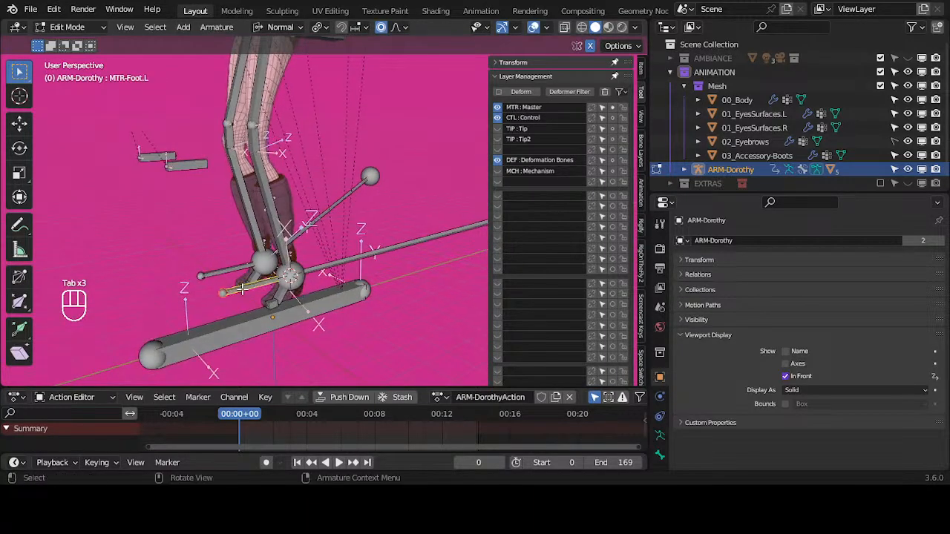
key("ctrl+r")
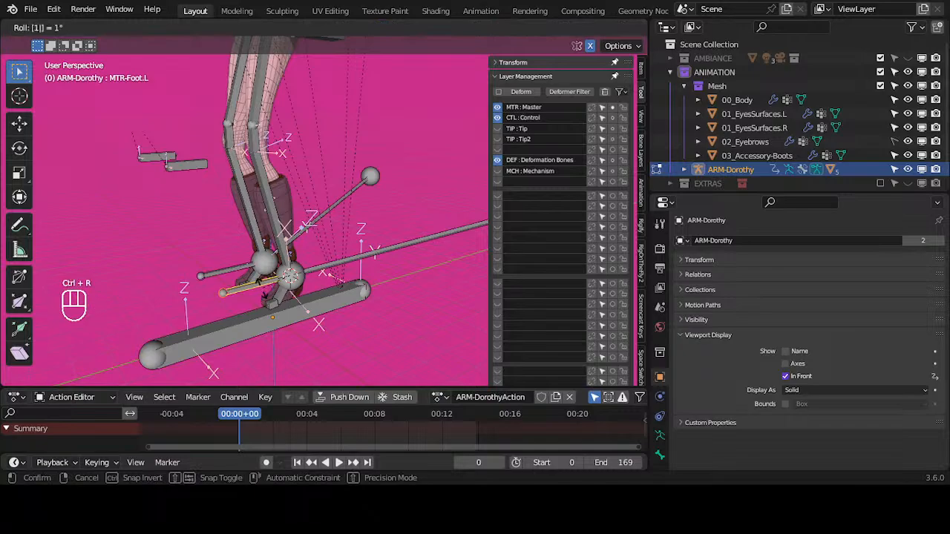
left_click(263, 293)
key("Tab")
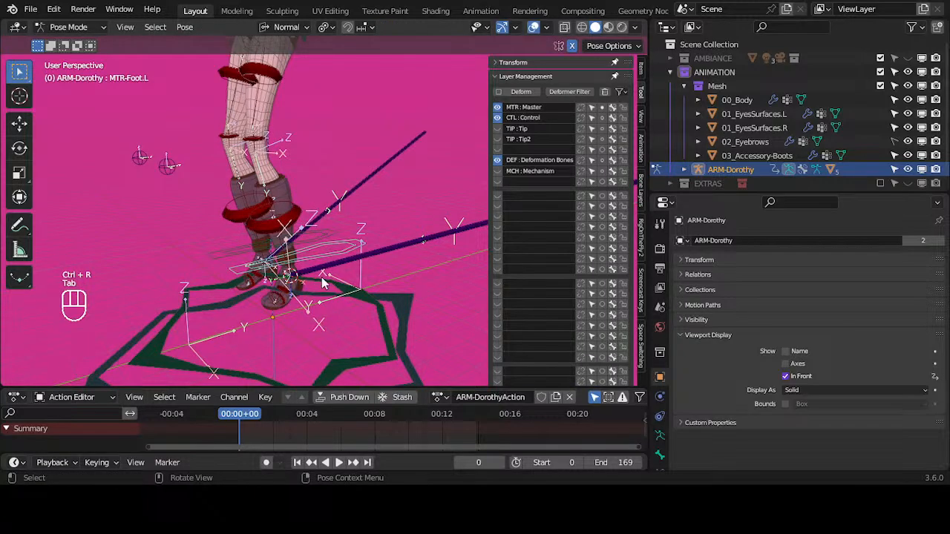
middle_click_drag(321, 277, 317, 302)
key("Tab")
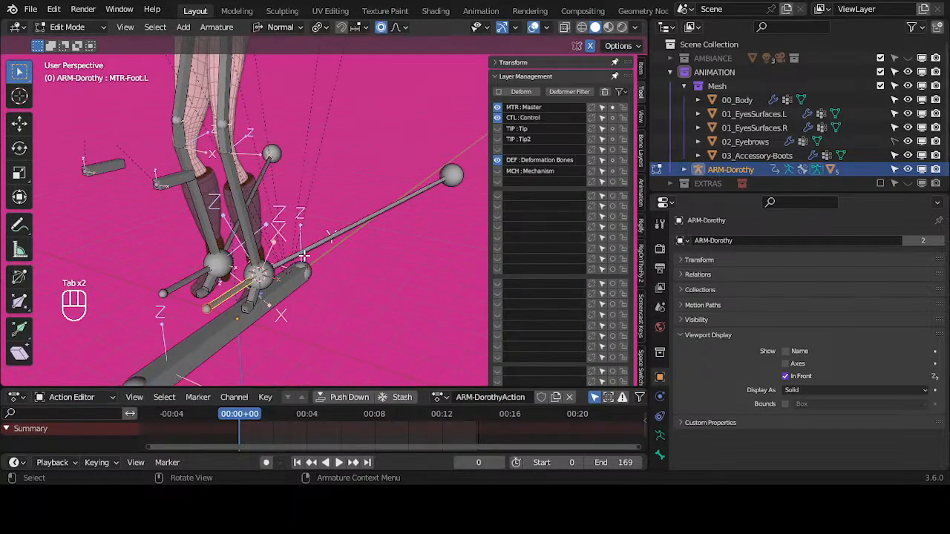
Try to rotate MTR-Foot.L about its normal Z axis to face backwards and check it in Pose mode.
key("r")
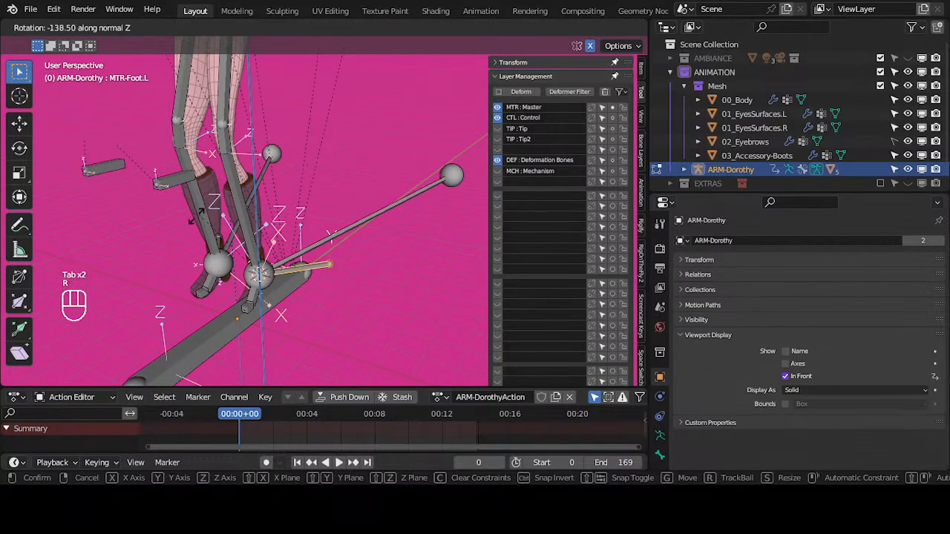
left_click(194, 260)
key("Tab")
middle_click_drag(333, 278, 243, 269)
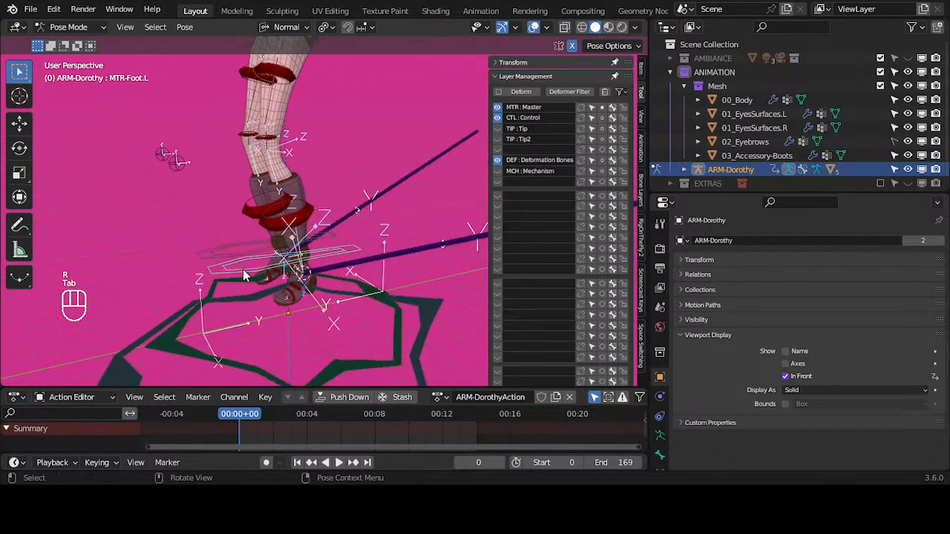
key("Tab")
Try to clear the roll of all bones, and undo it together with the previous MTR-Foot.L roll and rotation.
key("a")
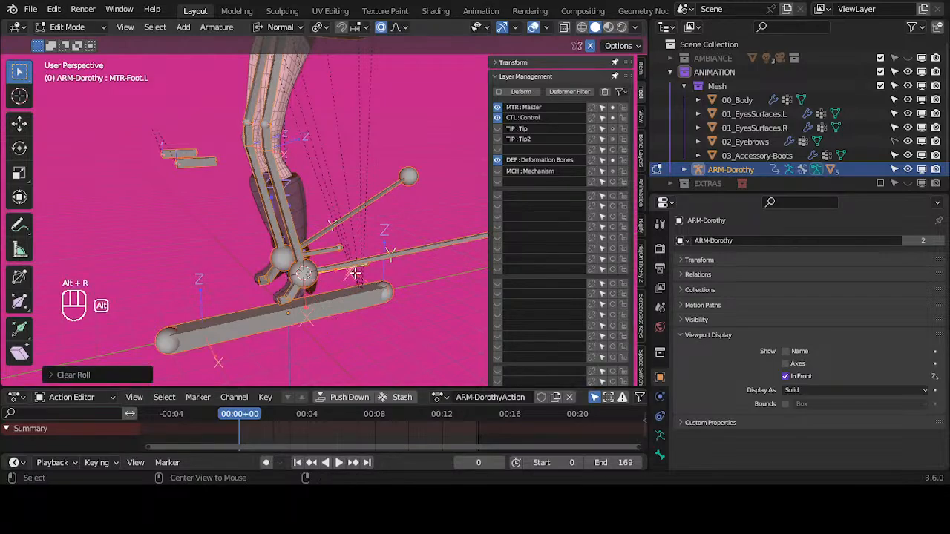
key("ctrl+z")
key("ctrl+z")
key("ctrl+z")
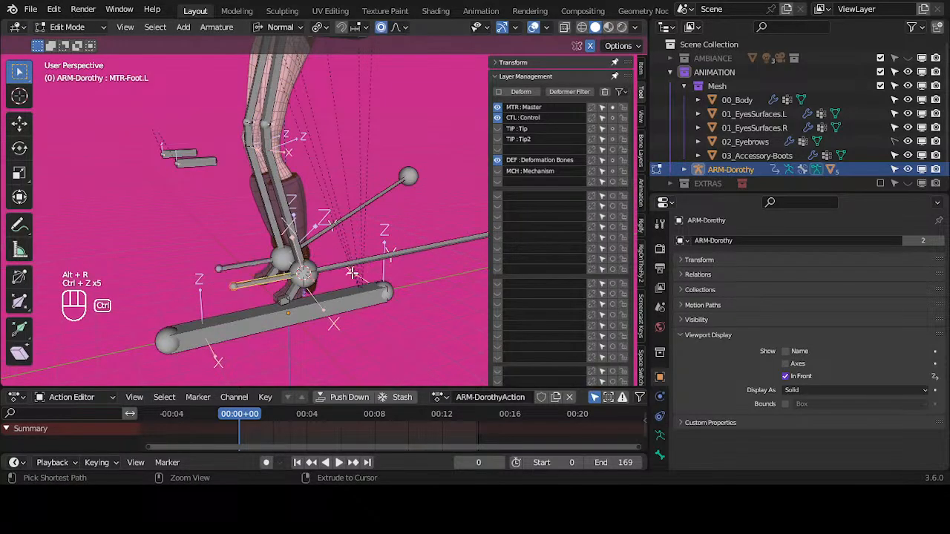
Rotate MTR-Foot.L about its normal Z axis so that it points backwards behind the heel.
left_click(279, 276)
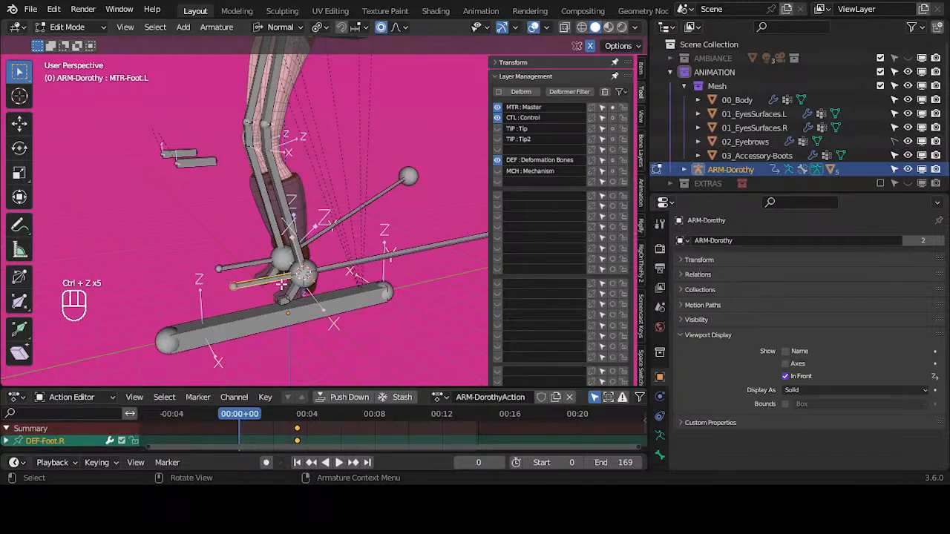
key("r")
key("z")
right_click(340, 294)
type("rz1")
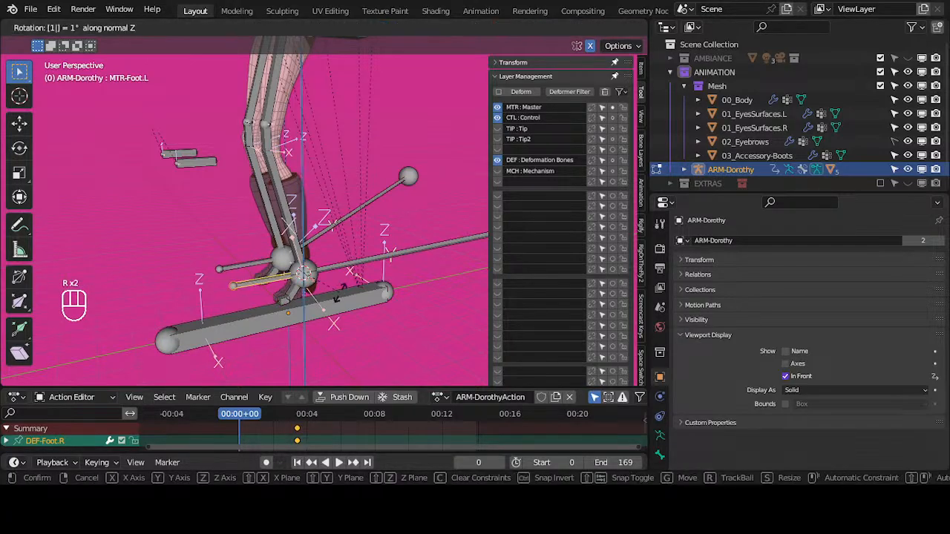
key("Return")
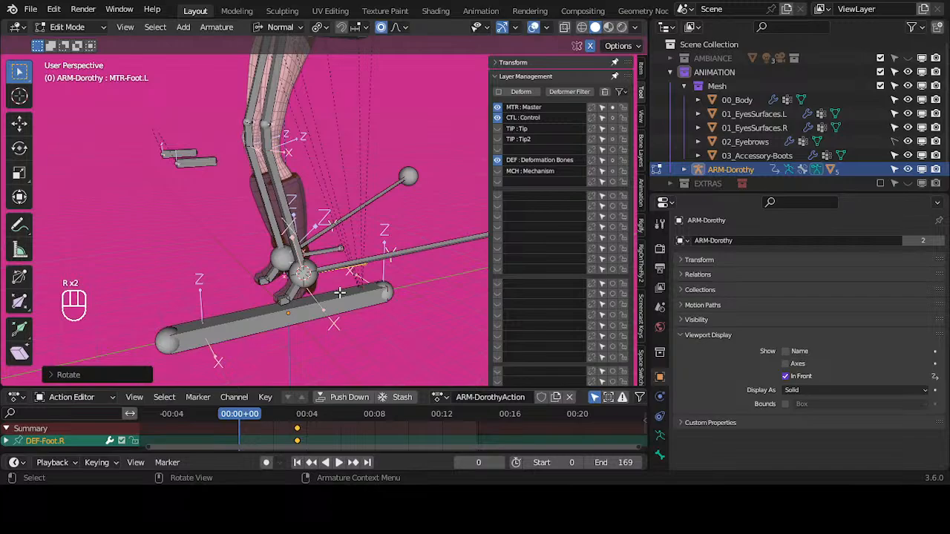
Recalculate the roll of MTR-Foot.L to the Global +Z Axis and inspect the bone in isolation.
key("shift+n")
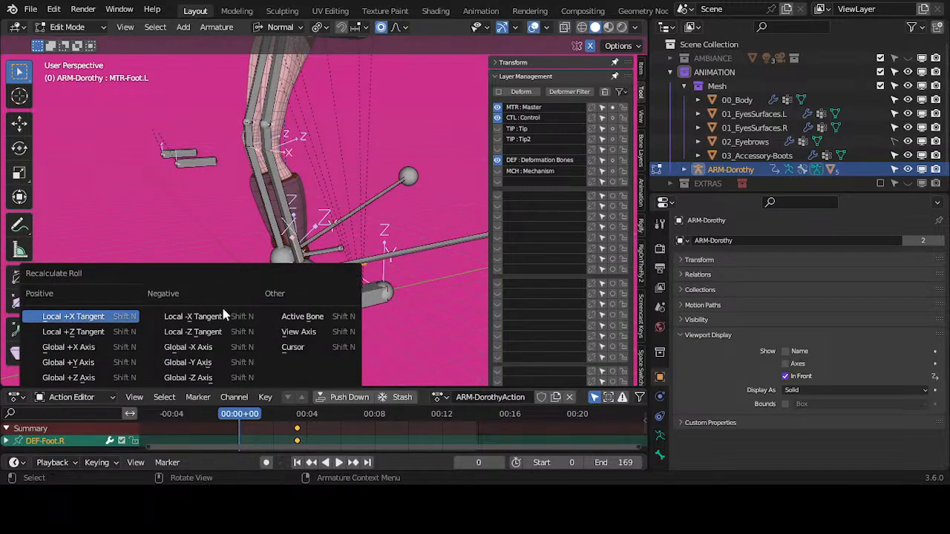
left_click(121, 375)
middle_click_drag(312, 244, 372, 258)
key("alt+z")
key("alt+z")
key("shift+h")
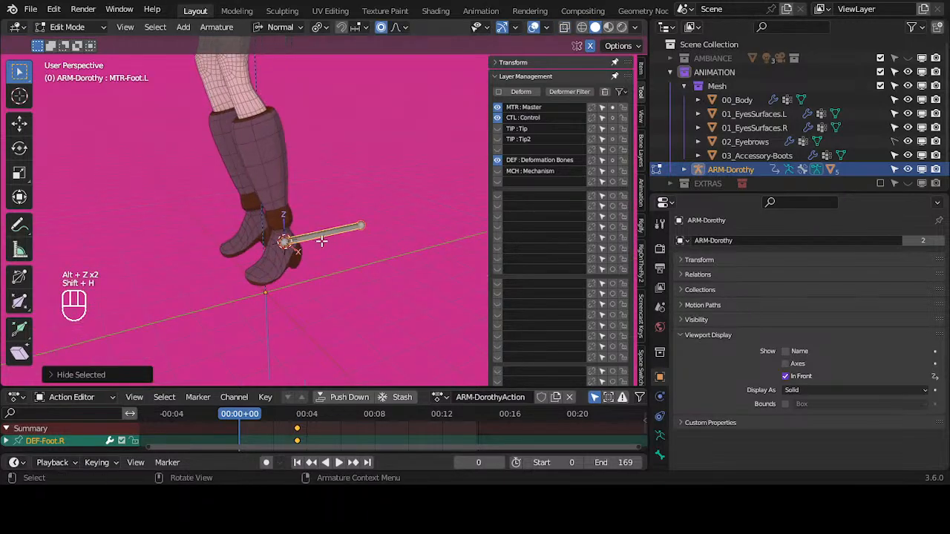
key("ctrl+z")
Compare the foot master controls between Edit and Pose mode from different angles.
key("Tab")
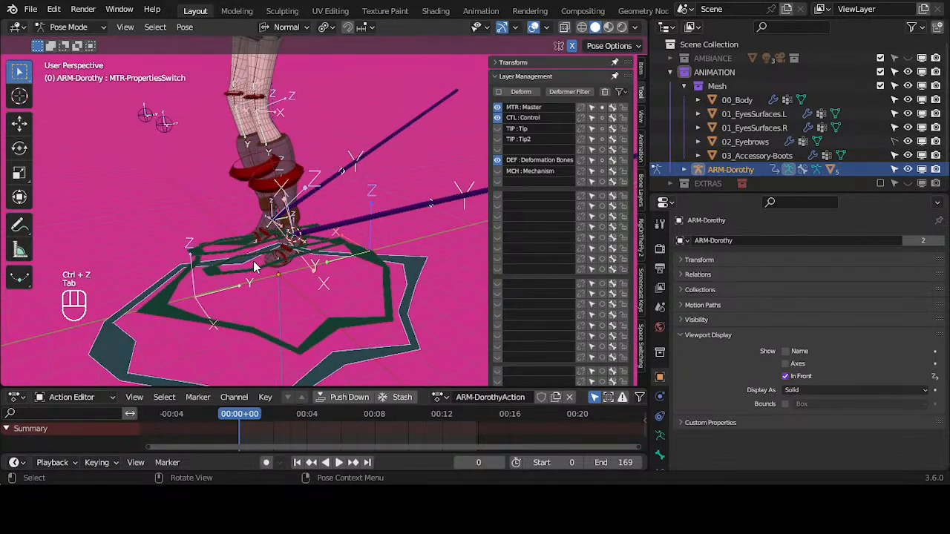
key("Tab")
middle_click_drag(255, 267, 315, 263)
key("Tab")
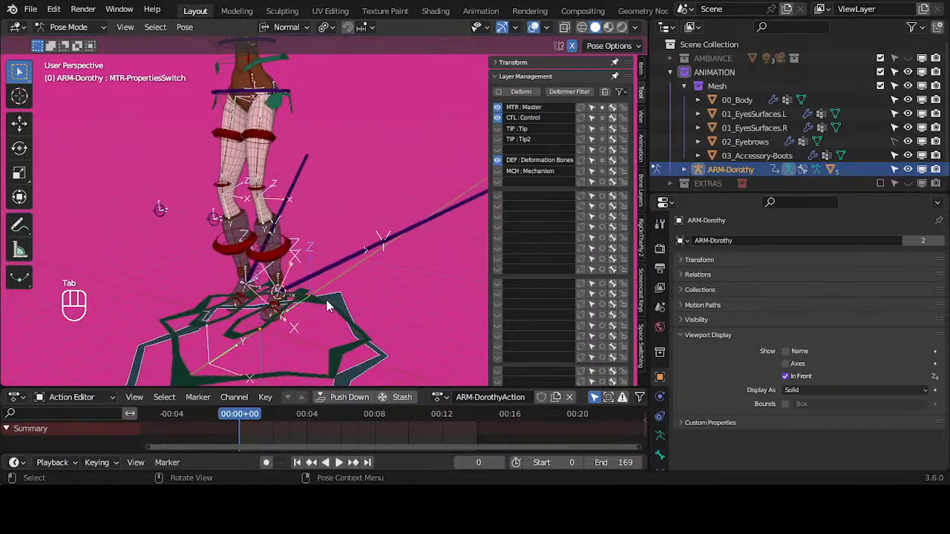
middle_click_drag(286, 330, 330, 285)
Test MTR-Foot.L in Pose mode by moving and rotating it, cancelling both transforms.
left_click(275, 306)
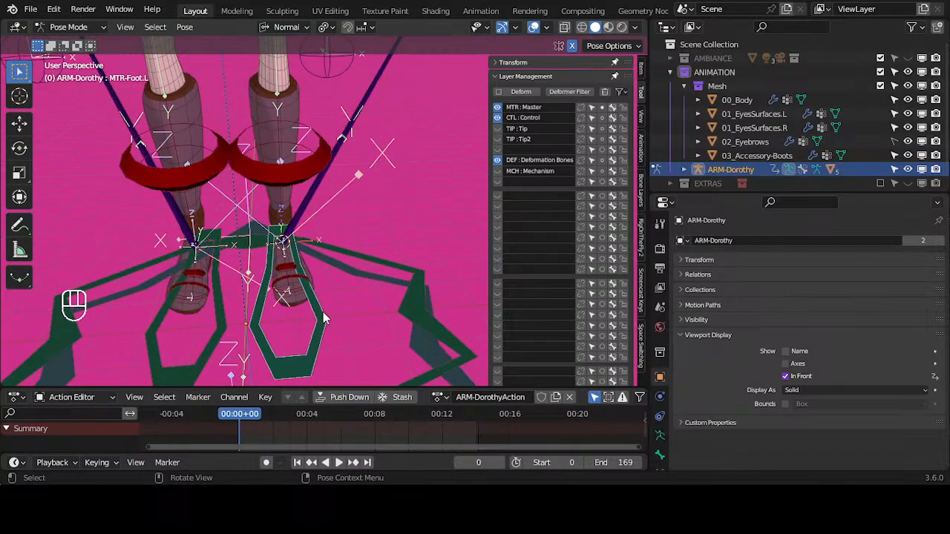
scroll(289, 314, "down", 2)
middle_click_drag(352, 284, 300, 281)
key("g")
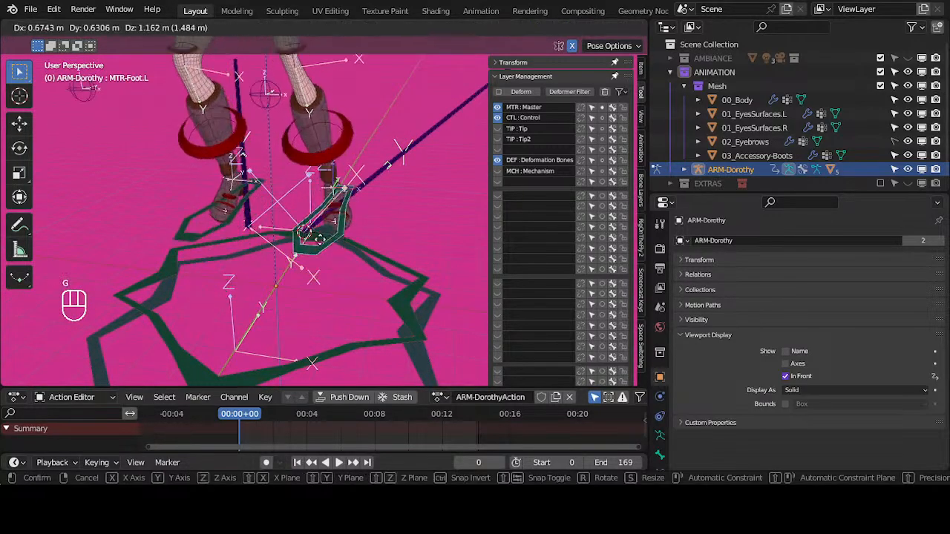
right_click(330, 243)
middle_click_drag(329, 244, 297, 289)
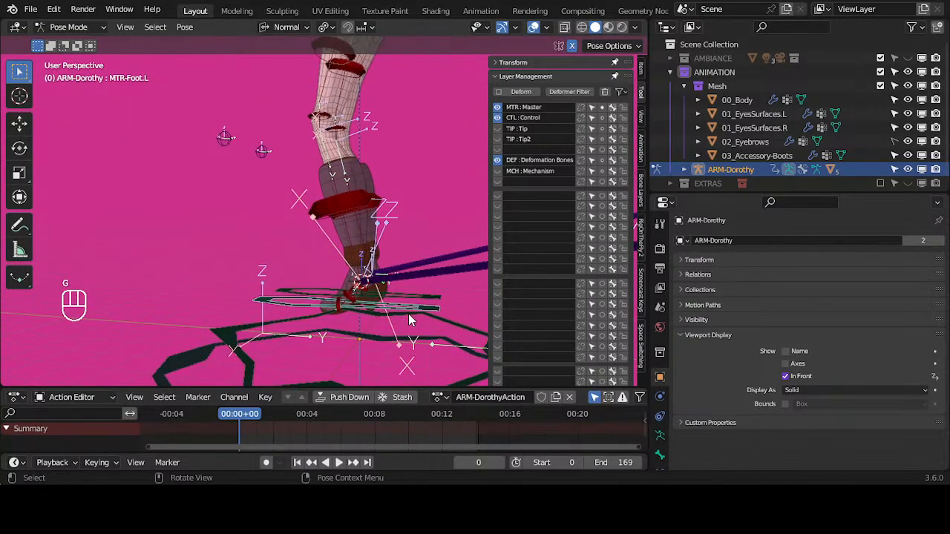
key("r")
right_click(326, 291)
Examine the MTR-Foot.L orientation around the ankle in Edit and Pose mode, including a trial move.
key("Tab")
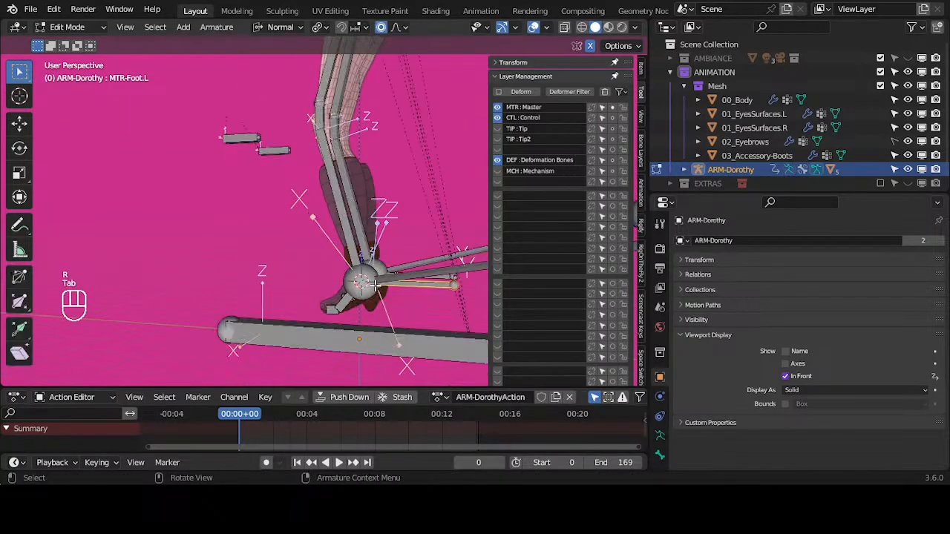
mouse_move(376, 284)
middle_mouse_down()
mouse_move(395, 277)
mouse_move(344, 313)
mouse_move(351, 301)
mouse_move(329, 275)
mouse_move(369, 295)
middle_mouse_up()
key("Tab")
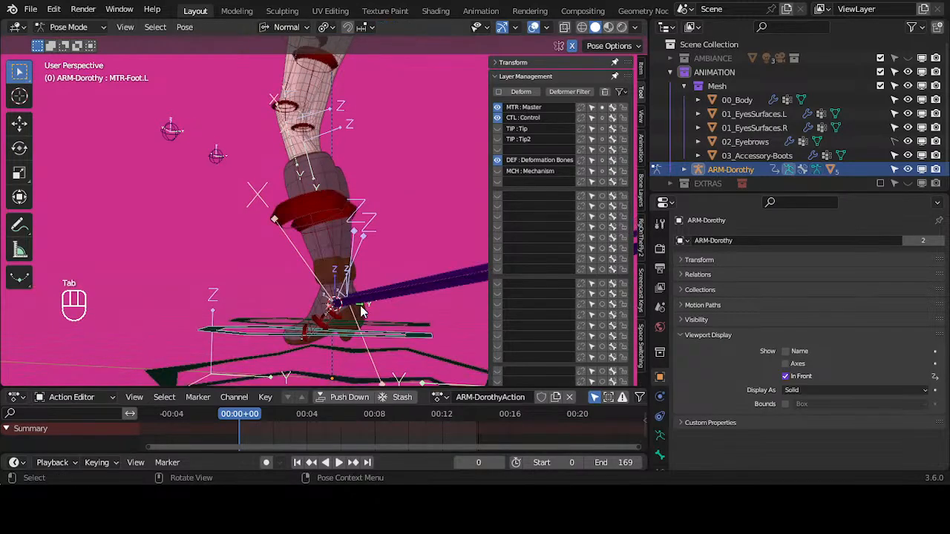
key("g")
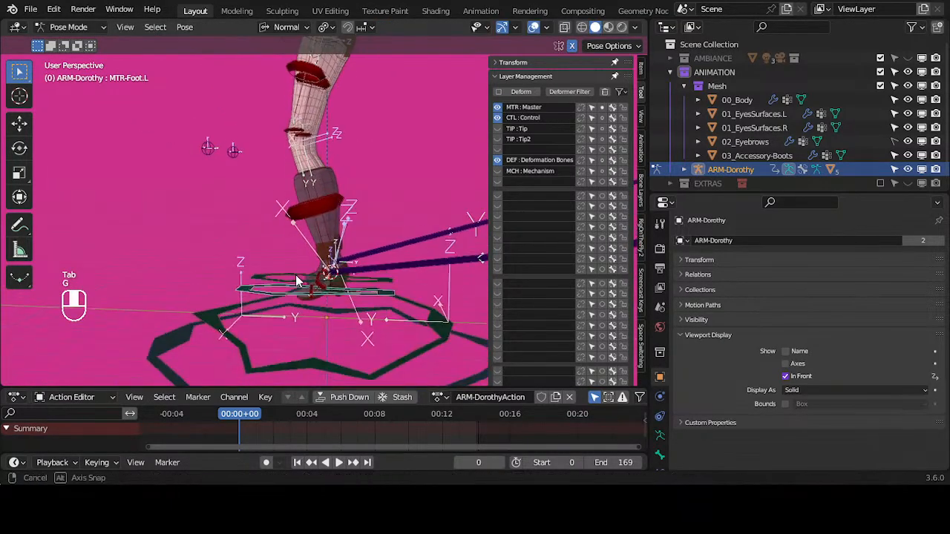
middle_click_drag(295, 275, 296, 281)
middle_click_drag(296, 280, 360, 298, "shift")
scroll(371, 266, "down", 1)
middle_click_drag(372, 145, 318, 269, "shift")
scroll(354, 259, "down", 3)
key("Tab")
key("Tab")
Clear the rotation and location of all pose bones, and show only the MTR: Master layer.
key("a")
key("alt+r")
key("alt+g")
key("alt+g")
key("alt+g")
key("alt+g")
key("alt+g")
key("alt+g")
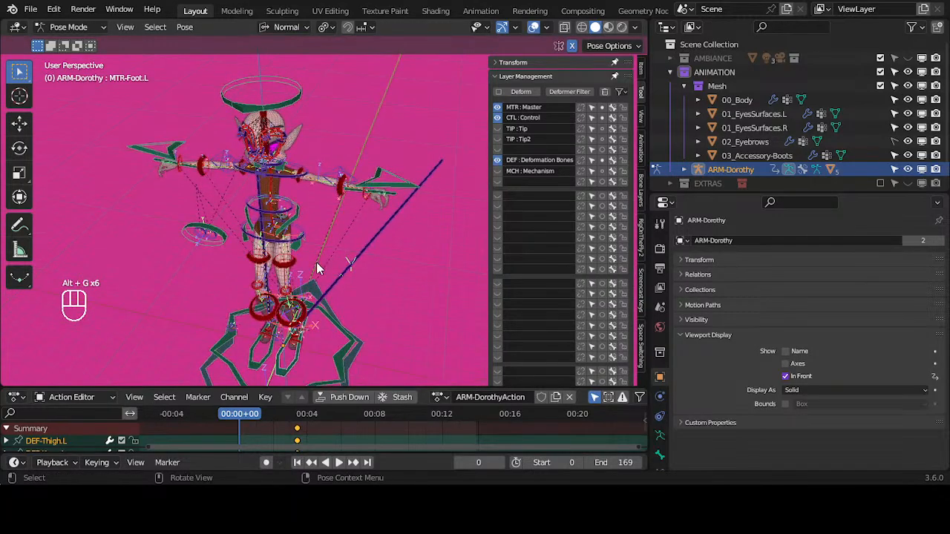
key("alt+a")
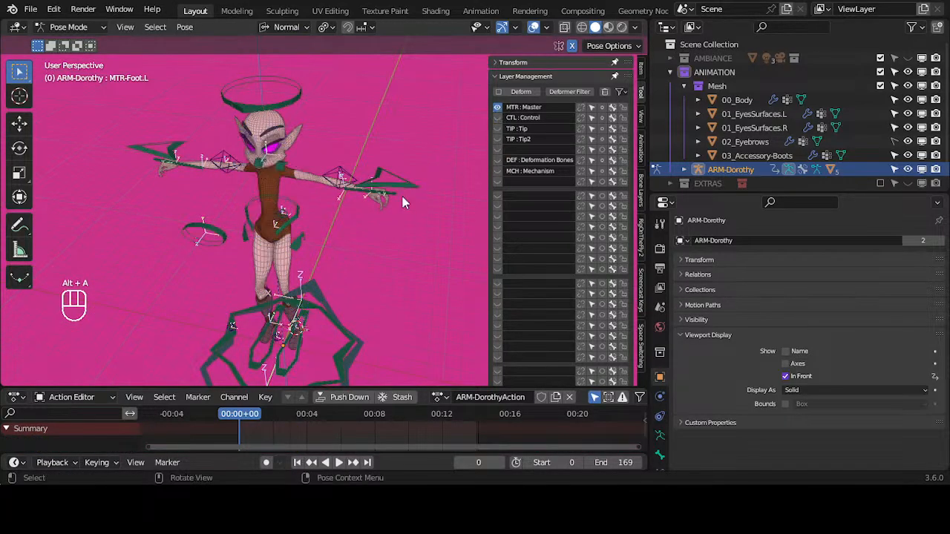
Raise MTR-Foot.L in Pose mode to bend the legs at the knees.
scroll(371, 245, "up", 1)
middle_click_drag(330, 296, 351, 223, "shift")
middle_click_drag(352, 312, 299, 305)
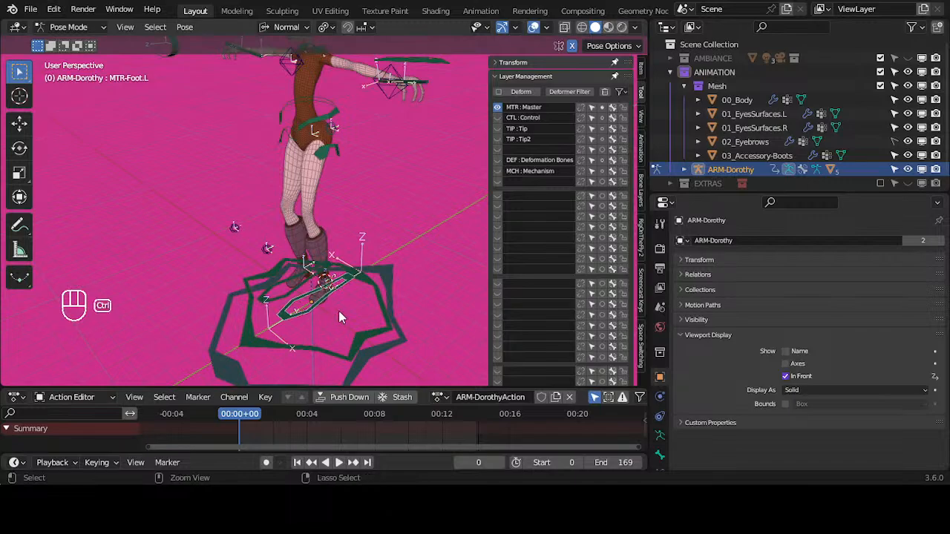
key("ctrl+Tab")
key("ctrl+Tab")
middle_click_drag(388, 314, 318, 299)
key("g")
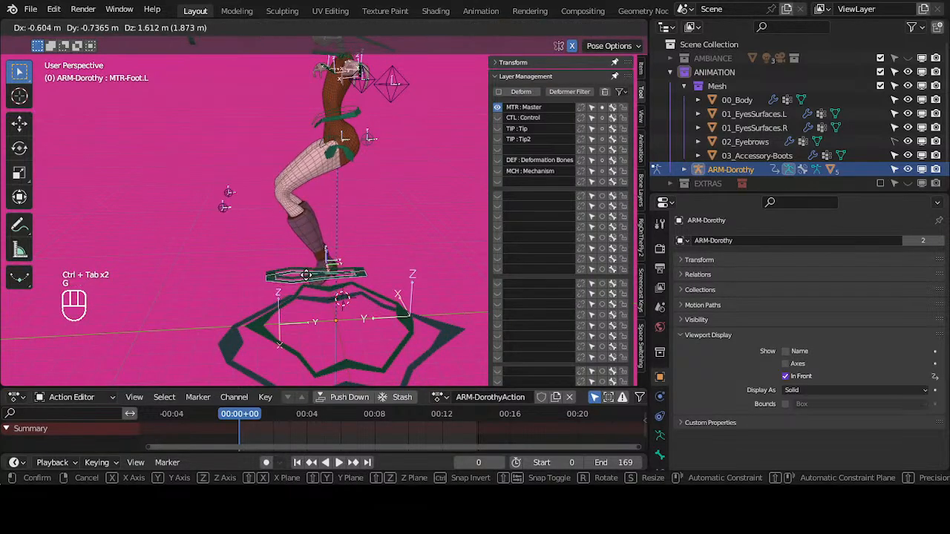
left_click(207, 148)
Reposition CTL-Pole-Knee.L in front of the knees and lower MTR-Foot.R toward the ground.
left_click(220, 137)
key("g")
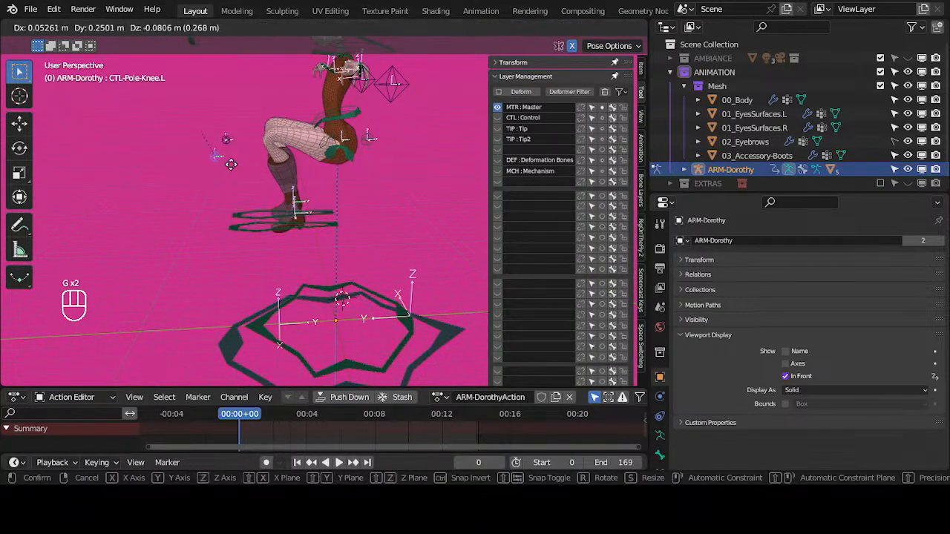
left_click(231, 148)
left_click(248, 223)
key("g")
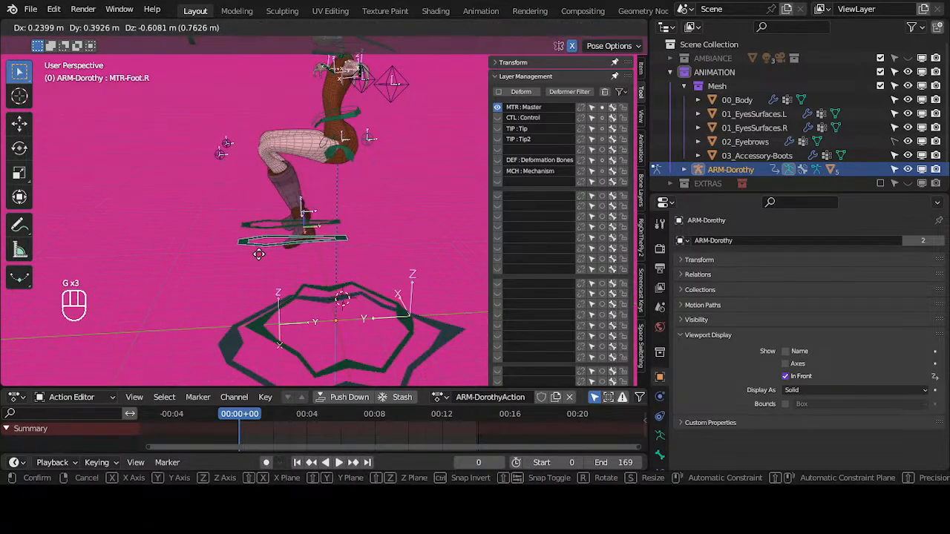
left_click(269, 283)
middle_click_drag(269, 282, 337, 183)
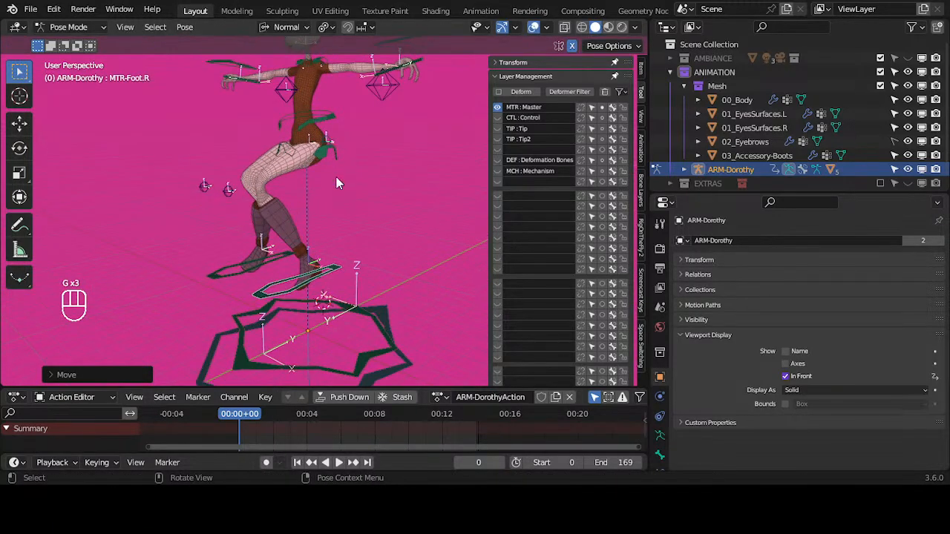
Move CTL-Pole-Knee.L and CTL-Pole-Knee.R sideways to test how the knees follow their poles.
middle_click_drag(230, 188, 212, 179)
left_click(211, 180)
key("g")
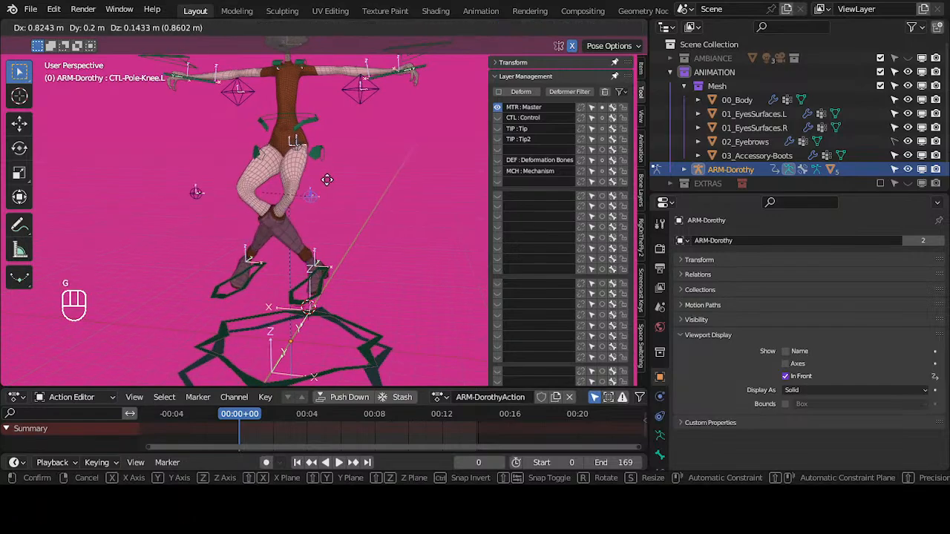
left_click(253, 159)
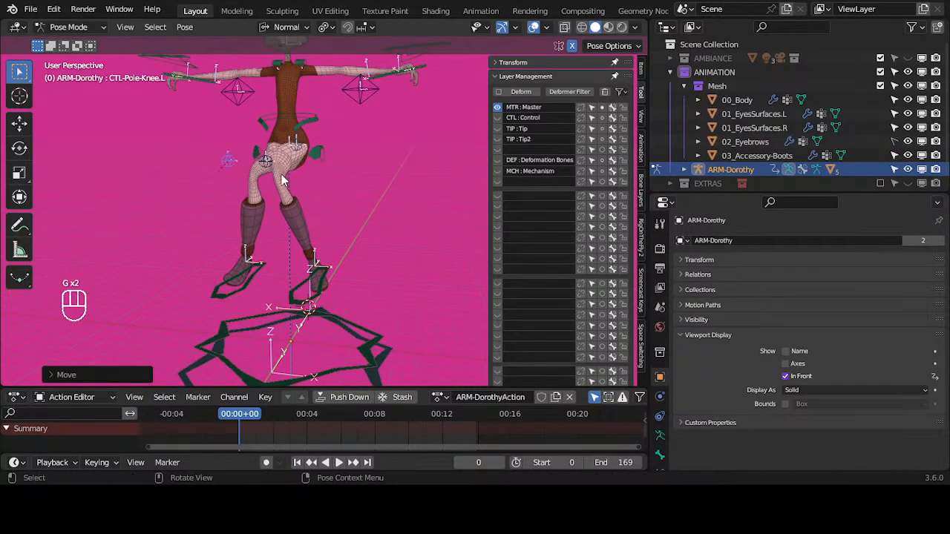
left_click(318, 153)
key("g")
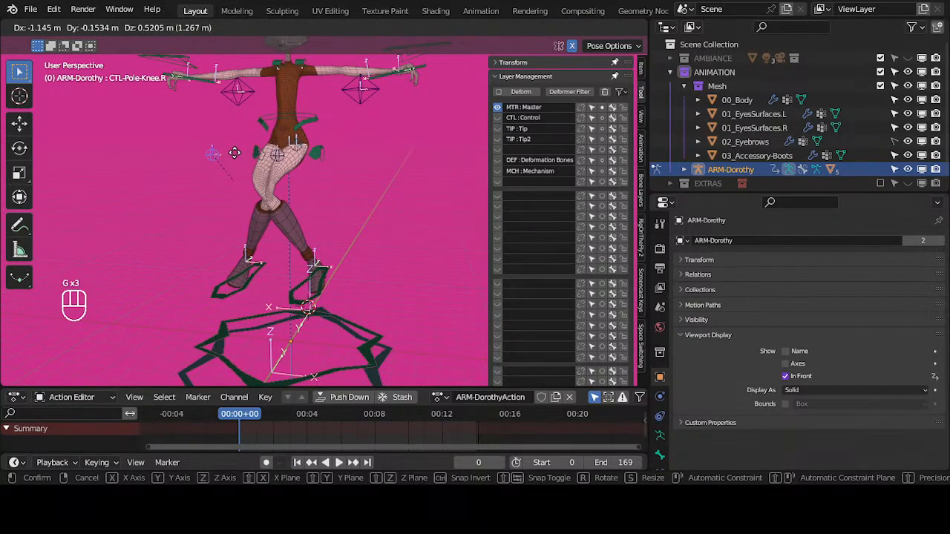
left_click(234, 152)
Move MTR-Foot.R and MTR-Foot.L to spread the feet apart and lower them toward the ground.
left_click(309, 281)
key("g")
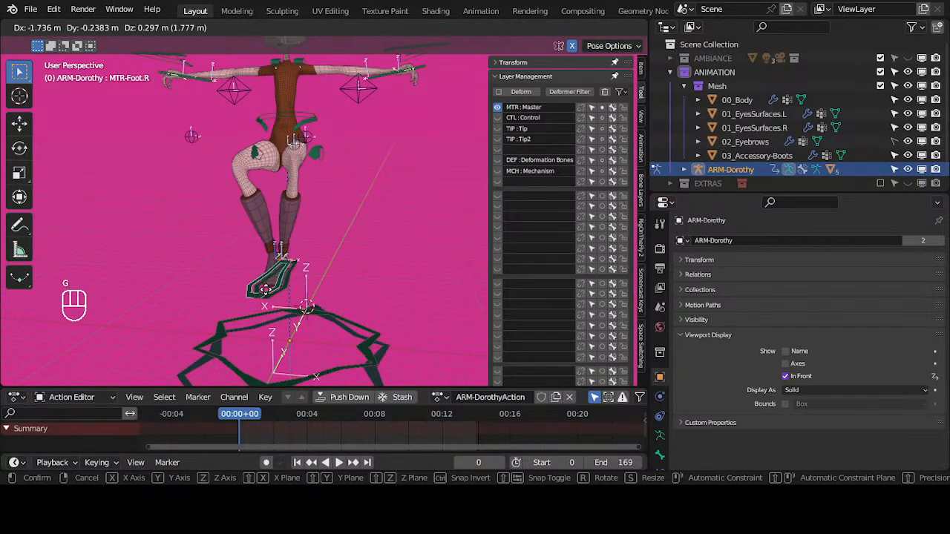
left_click(251, 305)
left_click(277, 306)
key("g")
left_click(290, 326)
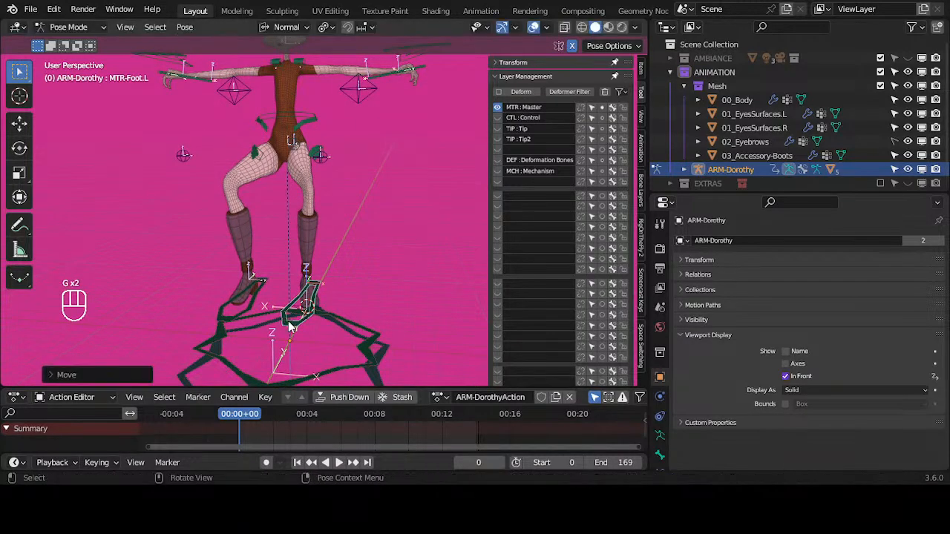
Raise the knee pole to chest height and lift MTR-Foot.L to pose the legs in a deep knee bend.
left_click(315, 157)
key("g")
left_click(298, 106)
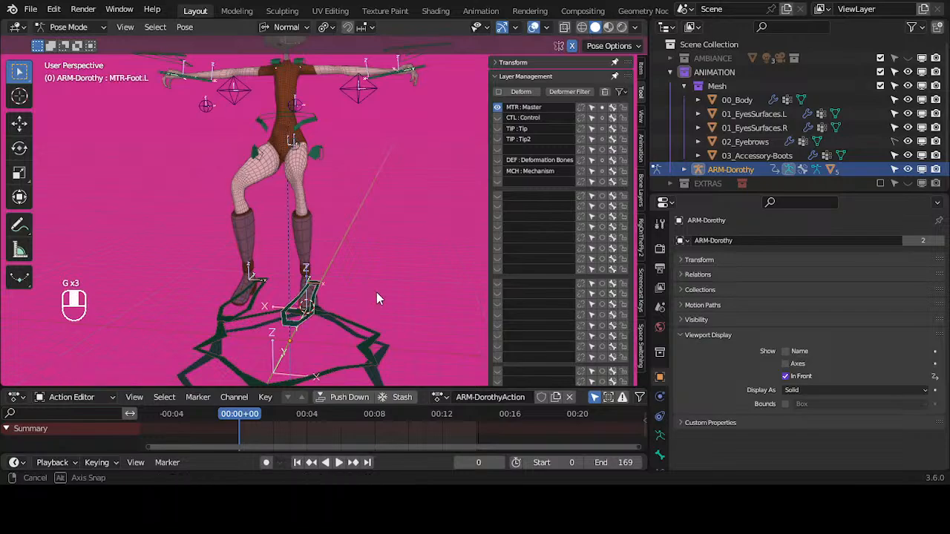
middle_click_drag(377, 292, 318, 263)
key("g")
left_click(319, 160)
middle_click_drag(319, 159, 327, 227, "shift")
middle_click_drag(326, 226, 282, 293)
scroll(290, 236, "up", 3)
scroll(324, 256, "up", 3)
key("g")
left_click(271, 294)
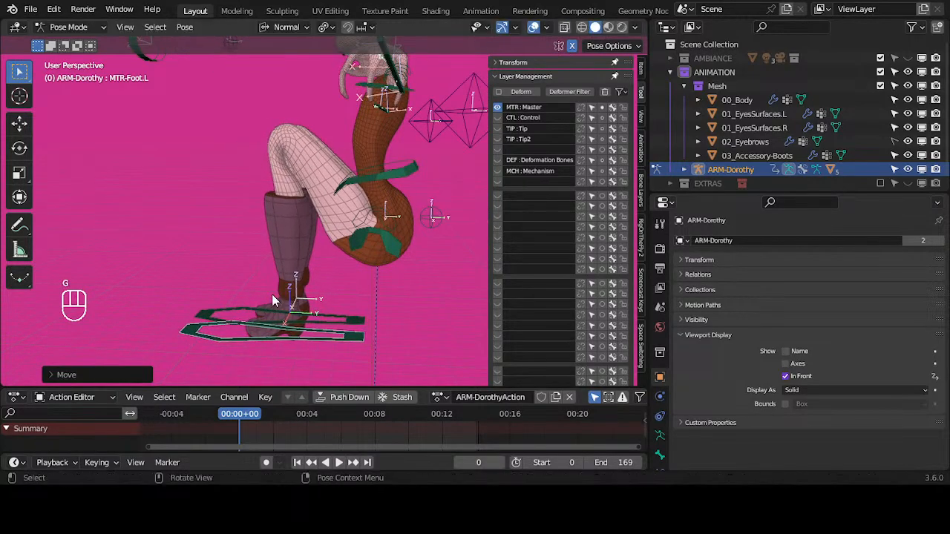
Move CTL-Pole-Knee.L to face height in front of the body, beside the opposite knee pole.
middle_click_drag(238, 191, 249, 243, "shift")
left_click(215, 85)
key("g")
left_click(271, 81)
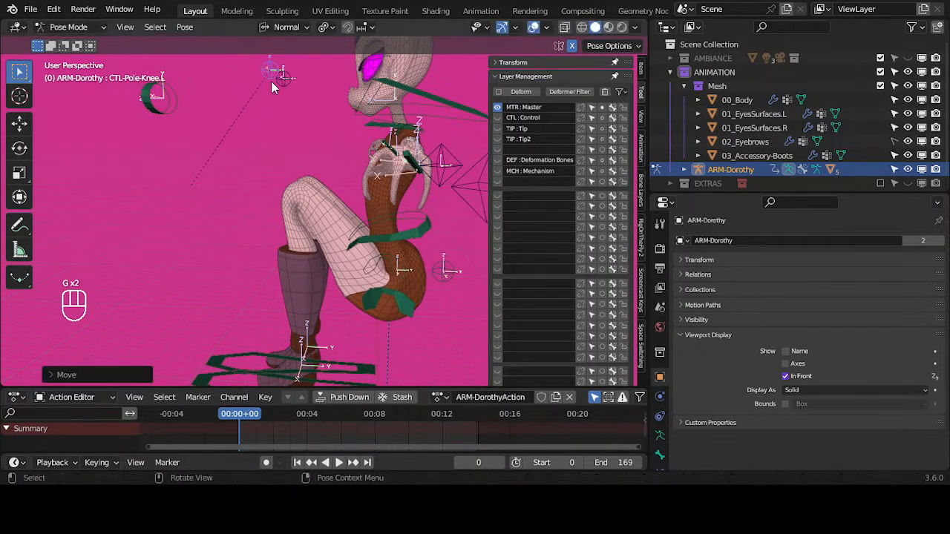
Move MTR-Foot.L to test the deep knee bend from the side and the front.
middle_click_drag(271, 81, 241, 217)
middle_click_drag(241, 217, 225, 316, "shift")
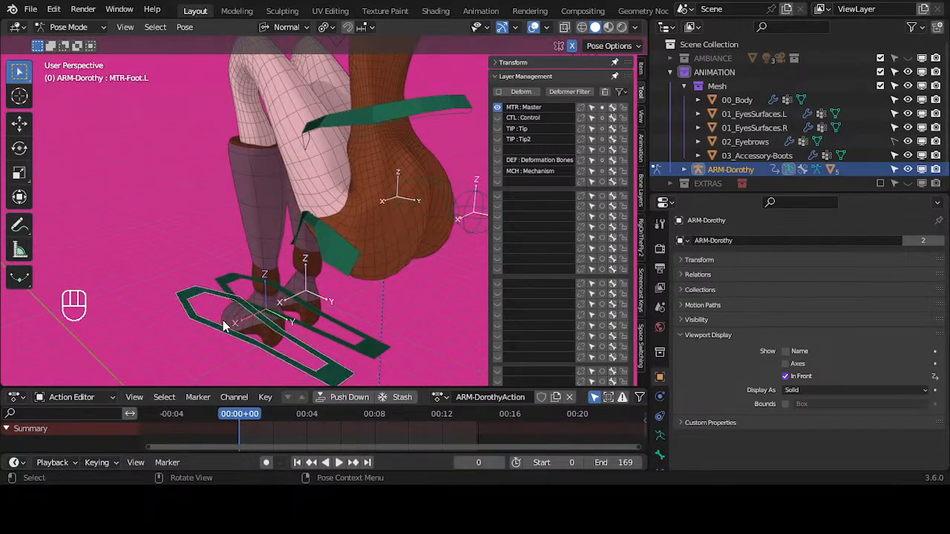
key("g")
left_click(226, 297)
middle_click_drag(358, 179, 297, 207)
key("g")
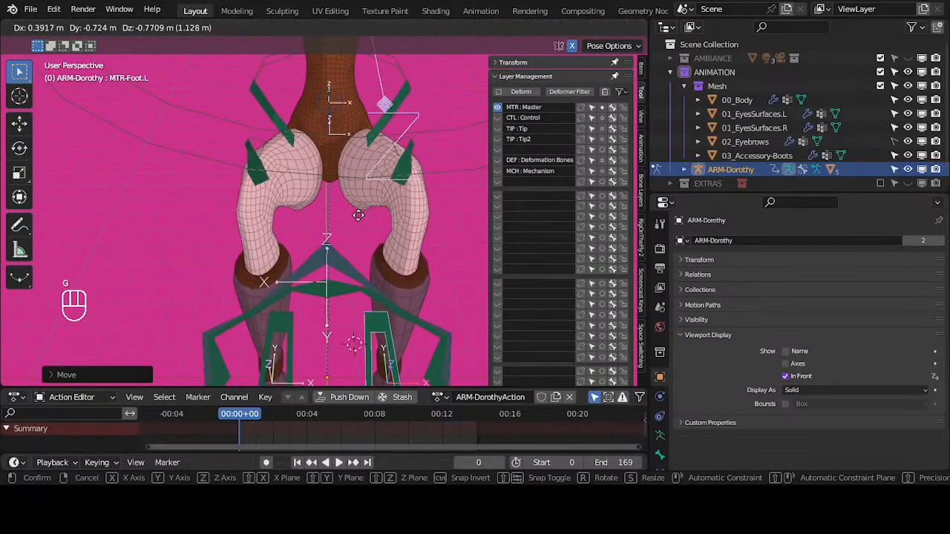
left_click(359, 182)
Reposition MTR-Foot.L from a higher viewpoint and inspect the bent thighs and knees.
middle_click_drag(360, 182, 356, 224)
scroll(361, 178, "up", 2)
middle_click_drag(363, 162, 361, 223, "shift")
middle_click_drag(361, 222, 372, 260)
key("g")
left_click(368, 202)
scroll(327, 210, "down", 3)
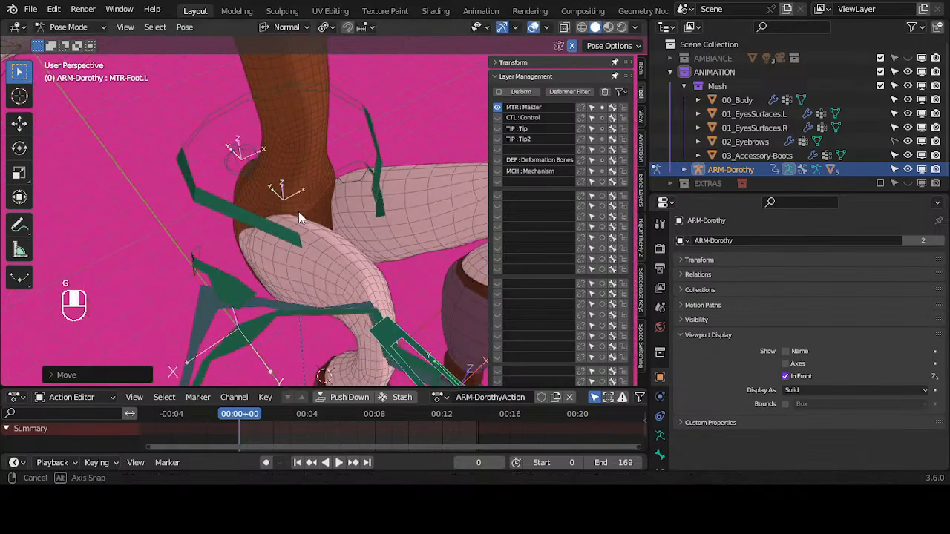
middle_click_drag(299, 216, 195, 186)
scroll(261, 209, "down", 2)
scroll(261, 208, "up", 5)
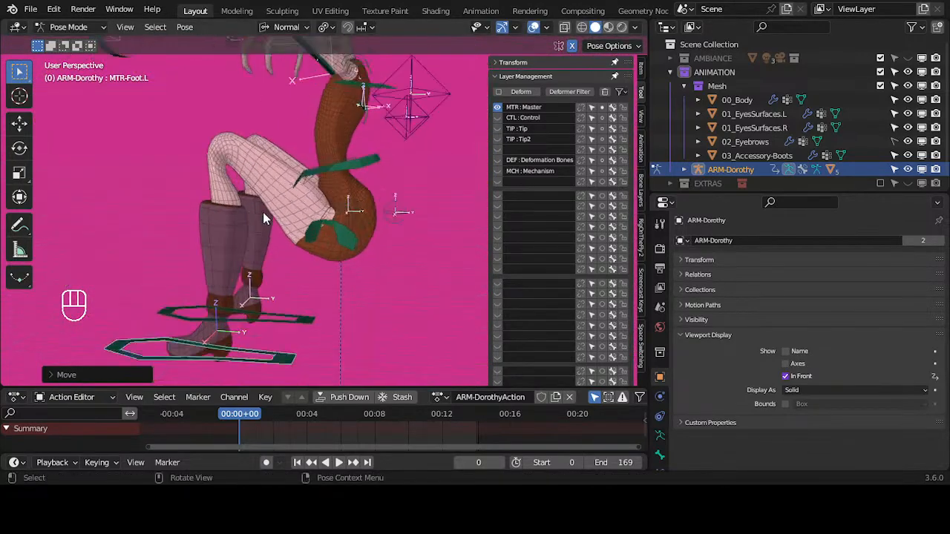
Move MTR-Foot.L up and down to test how the hip and buttock deform.
scroll(343, 194, "up", 2)
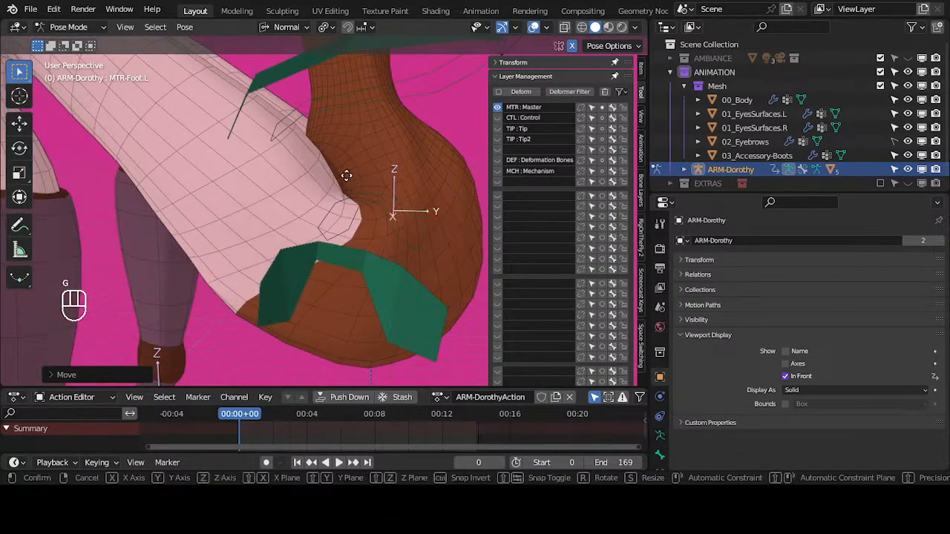
left_click(352, 190)
key("g")
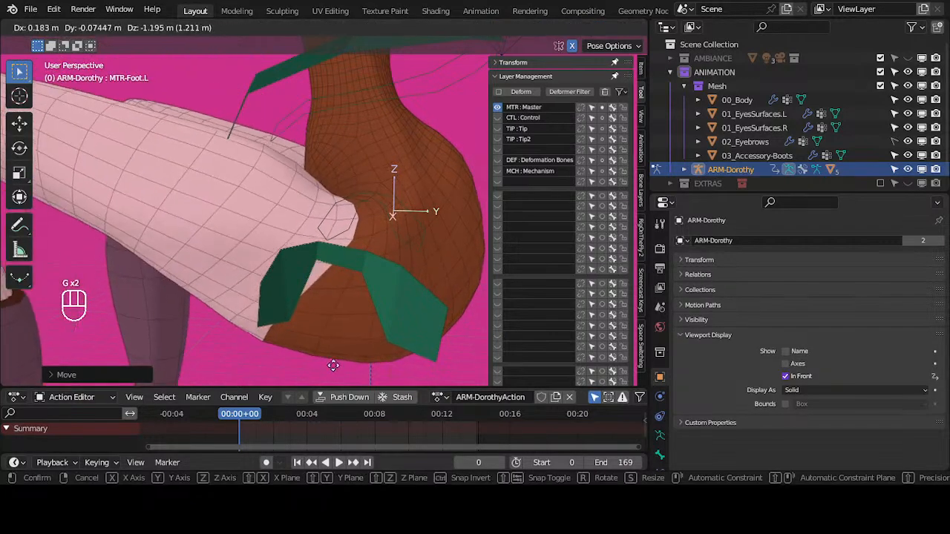
left_click(331, 292)
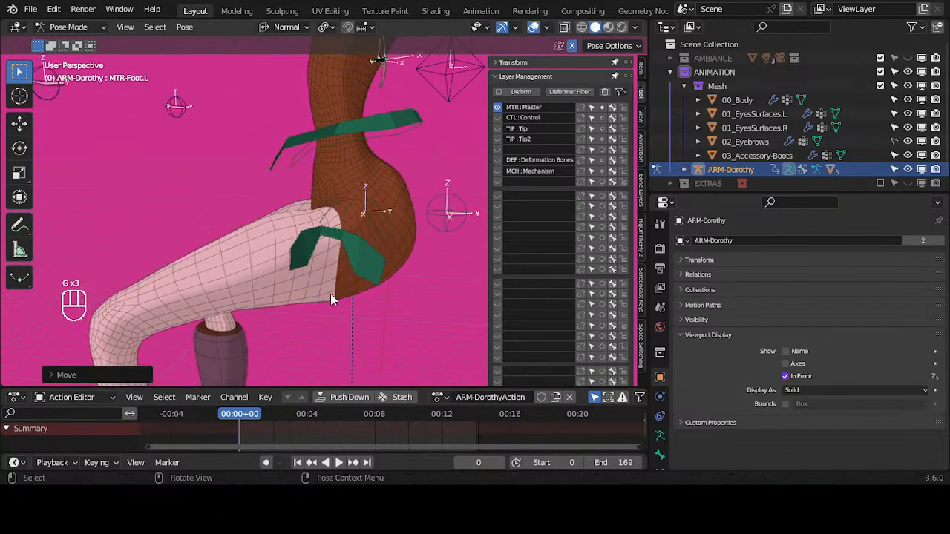
scroll(323, 223, "down", 3)
key("g")
left_click(347, 314)
Shift MTR-Foot.L through several positions under the hips to test a shallower knee bend.
middle_click_drag(349, 304, 332, 207)
key("g")
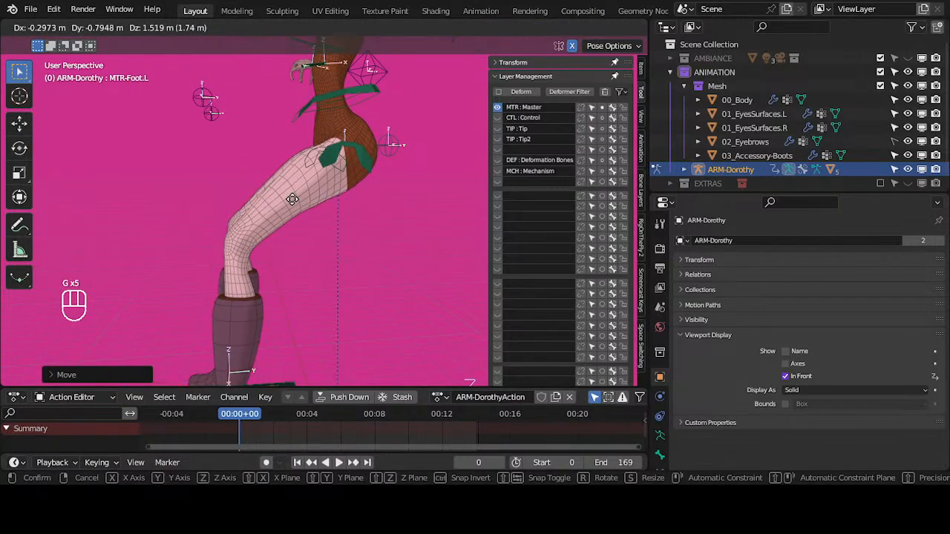
left_click(325, 143)
key("g")
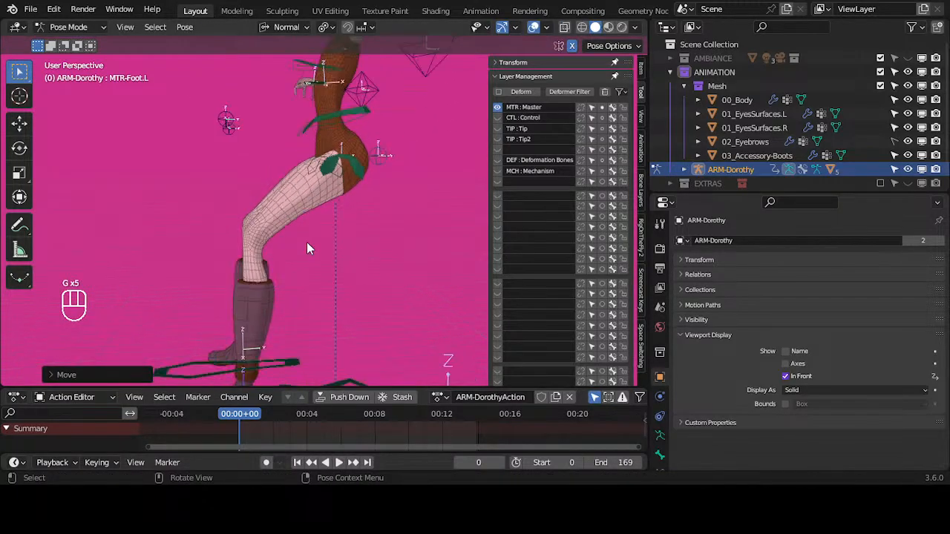
left_click(358, 325)
middle_click_drag(358, 326, 373, 305, "shift")
key("g")
left_click(450, 283)
key("g")
left_click(342, 295)
key("g")
left_click(284, 146)
Lower CTL-Pole-Knee.L to about knee height in front of the legs.
left_click(274, 141)
key("g")
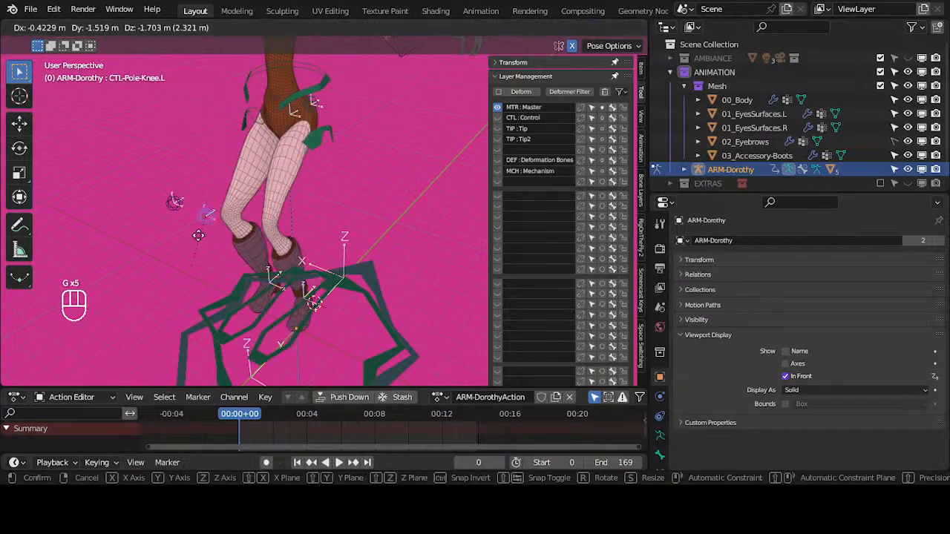
left_click(202, 258)
key("g")
left_click(244, 298)
Rotate and move MTR-Foot.L up behind the body, and lower CTL-Pole-Knee.L in front of the thighs.
left_click(295, 346)
middle_click_drag(295, 346, 311, 312)
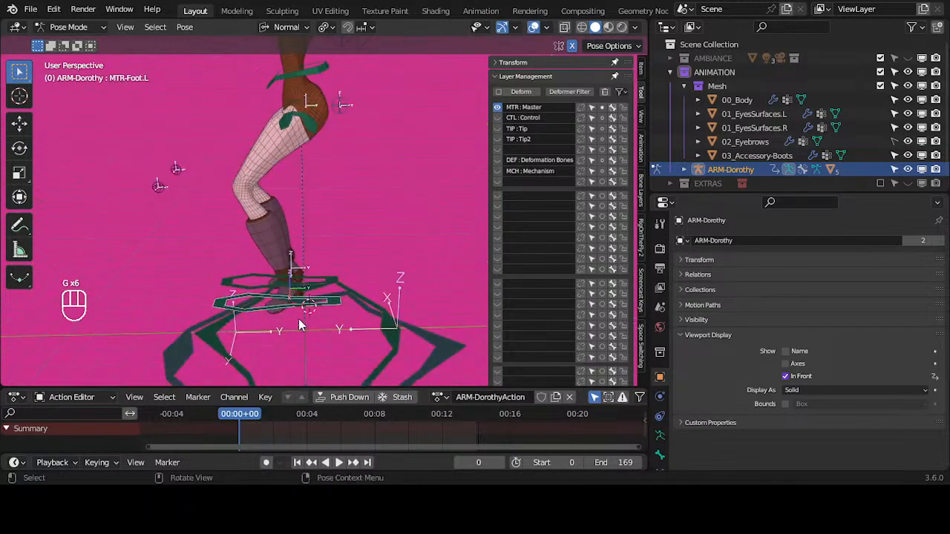
key("g")
key("r")
left_click(431, 244)
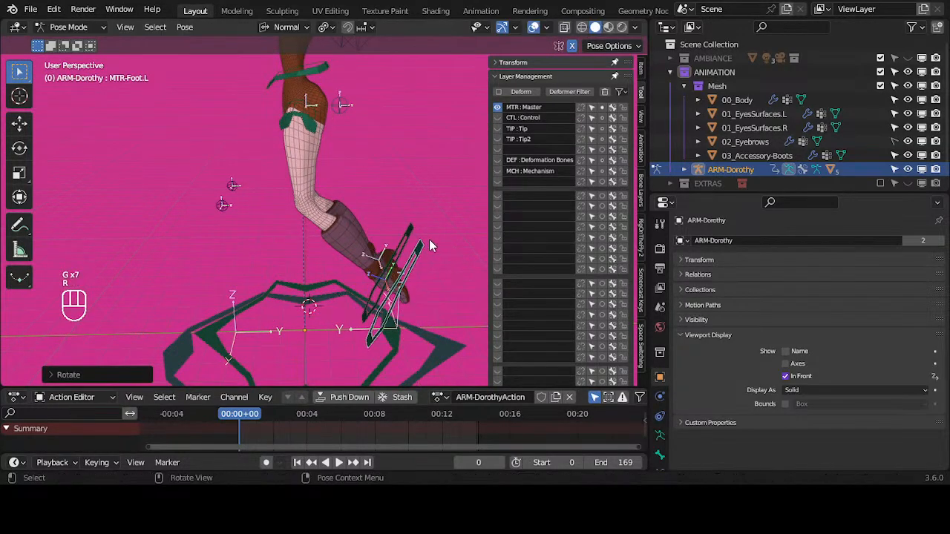
key("g")
left_click(482, 185)
left_click(252, 196)
key("g")
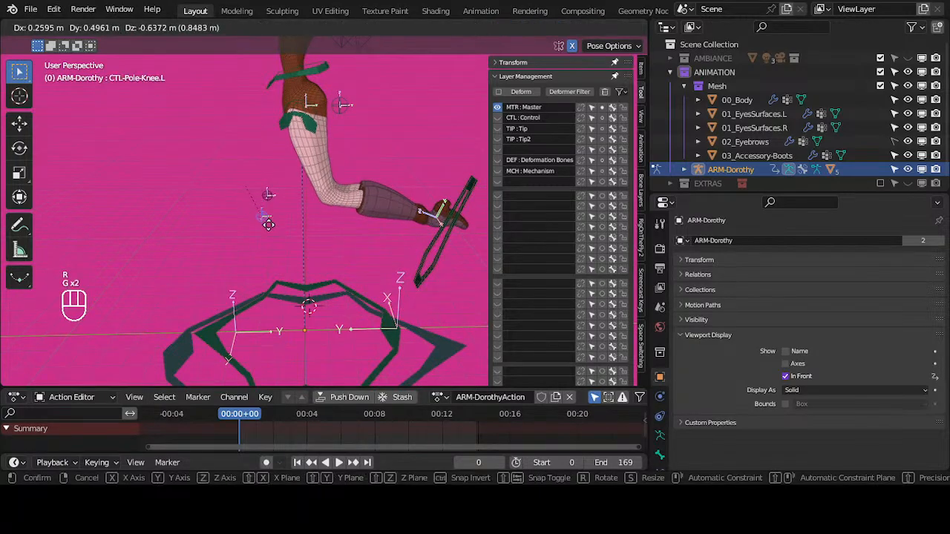
left_click(271, 226)
Rotate MTR-Foot.R and raise it behind the hips to test the legs extended backward.
middle_click_drag(405, 278, 376, 331, "shift")
left_click(370, 322)
key("r")
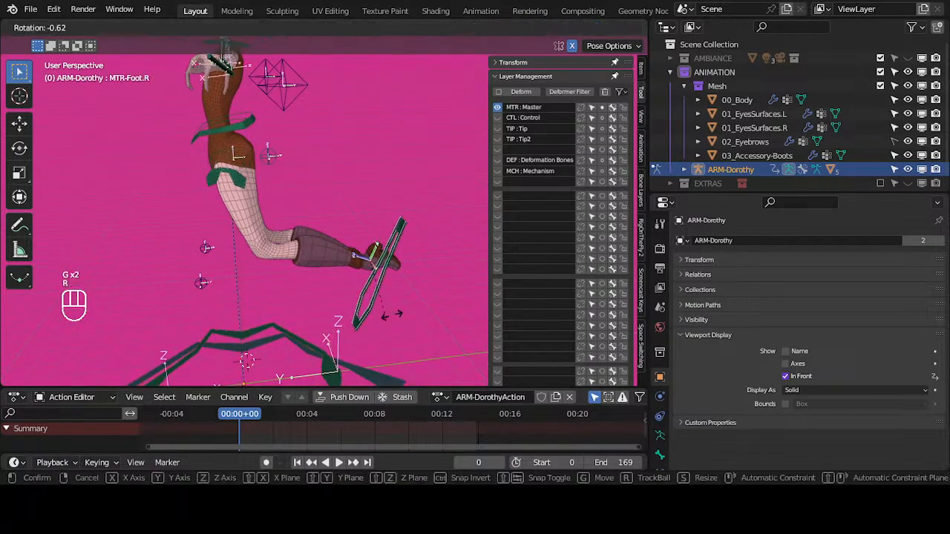
middle_click(407, 301)
left_click(426, 282)
key("g")
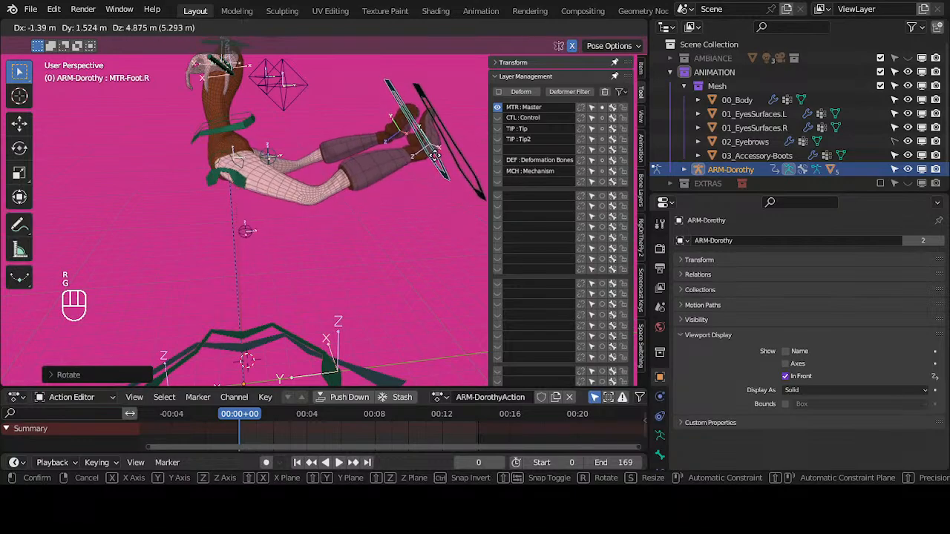
left_click(447, 145)
Move CTL-Pole-Knee.L inward below the hips and reposition MTR-Foot.L behind the back.
middle_click_drag(248, 237, 397, 212)
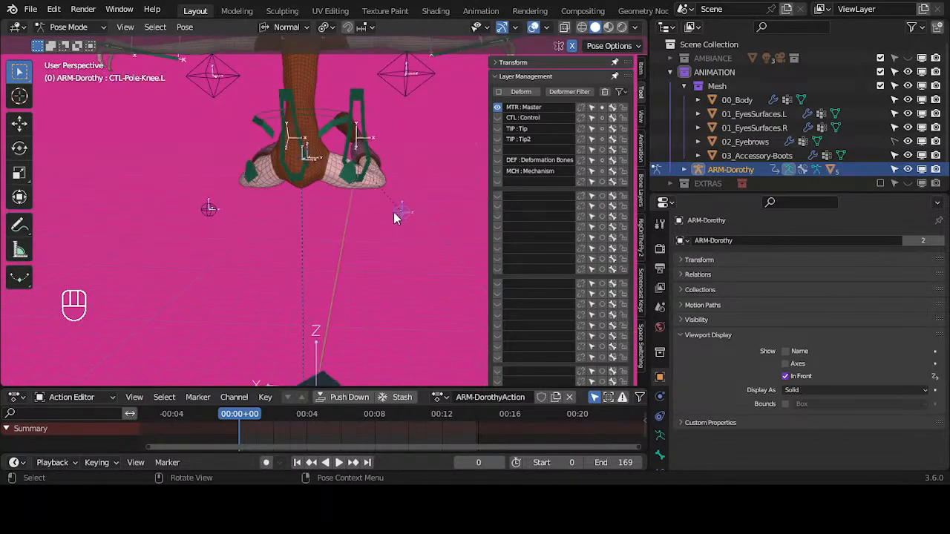
key("g")
left_click(354, 248)
middle_click_drag(382, 181, 376, 255)
key("g")
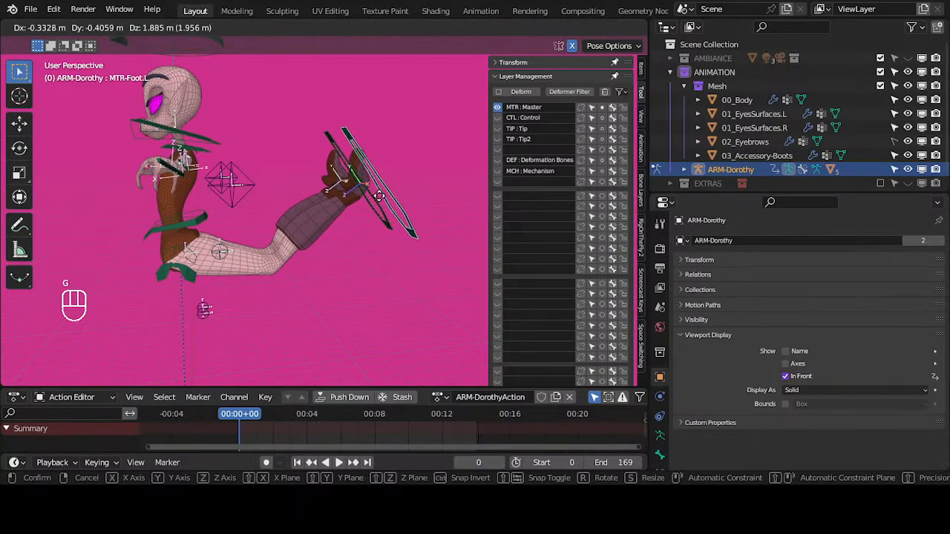
left_click(351, 212)
Move CTL-Pole-Knee.R beneath the raised legs and inspect the hip deformation.
scroll(347, 217, "up", 2)
middle_click_drag(268, 254, 187, 275)
left_click(187, 274)
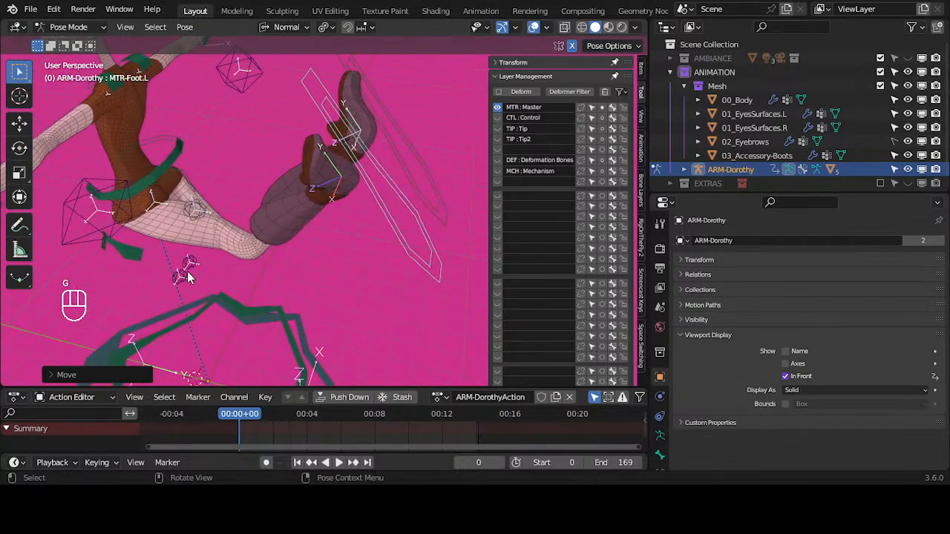
key("g")
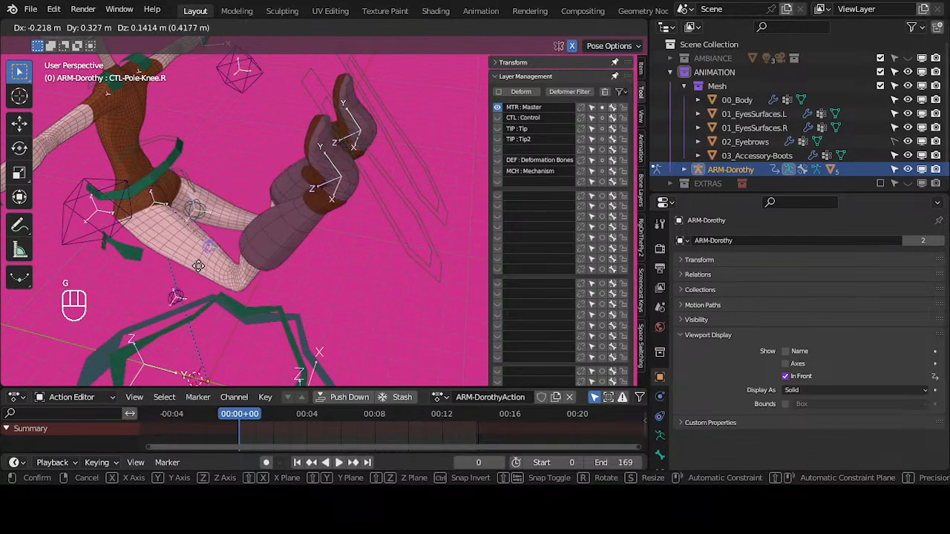
left_click(192, 269)
middle_click_drag(159, 282, 312, 231)
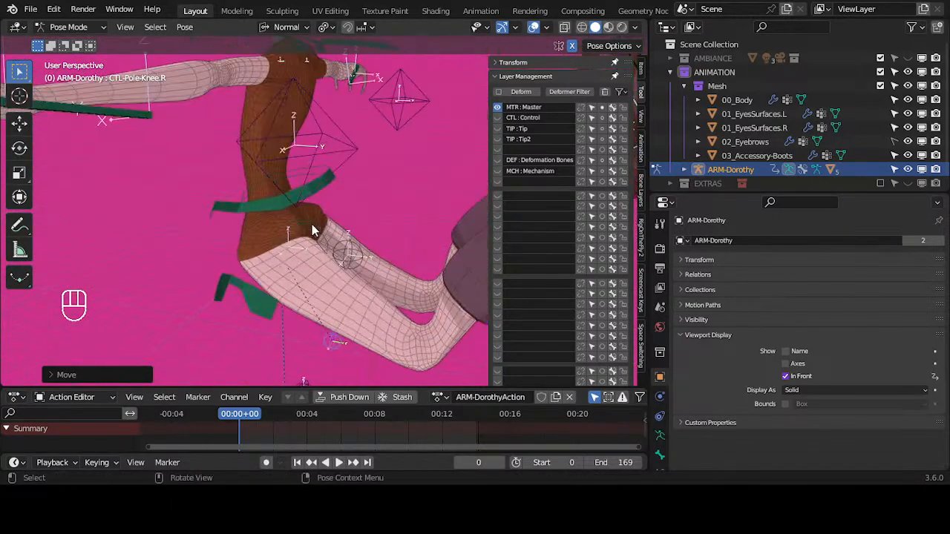
scroll(296, 239, "up", 3)
middle_click_drag(259, 259, 290, 202)
Select all the visible bones and clear their rotation and location to restore the rest pose.
key("a")
key("alt+r")
key("alt+g")
key("alt+g")
key("alt+g")
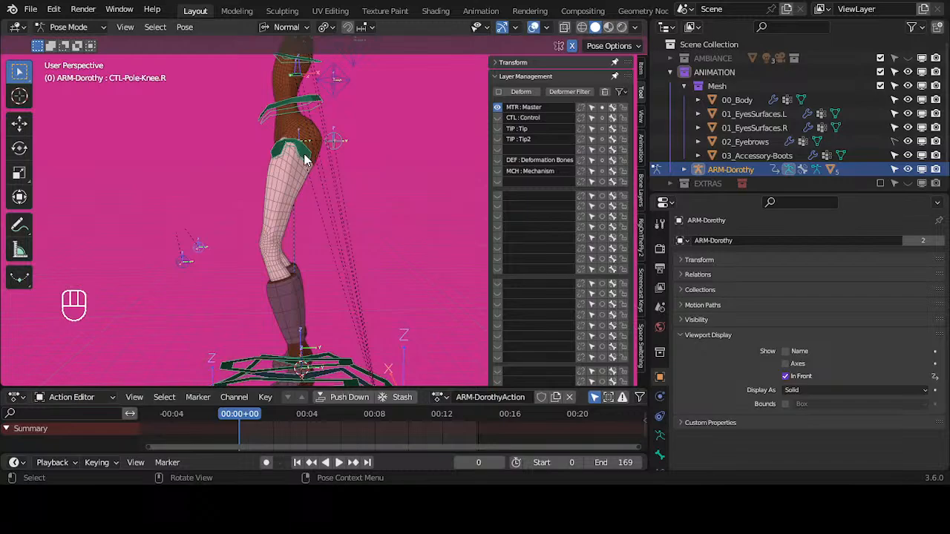
Leave Pose Mode and open the 00_Body mesh in Edit Mode, framing the hip area.
key("ctrl+Tab")
left_click(311, 125)
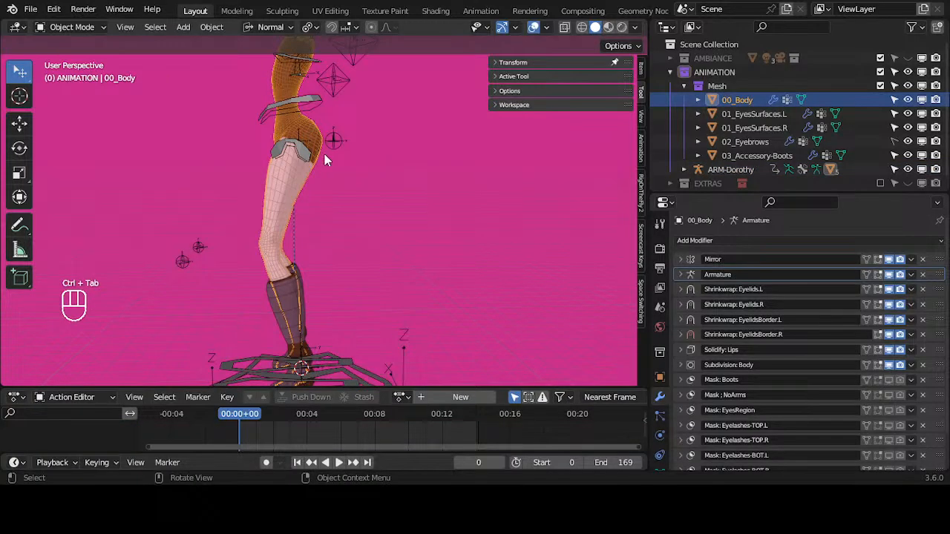
key("Tab")
scroll(312, 165, "up", 5)
middle_click_drag(297, 170, 340, 276)
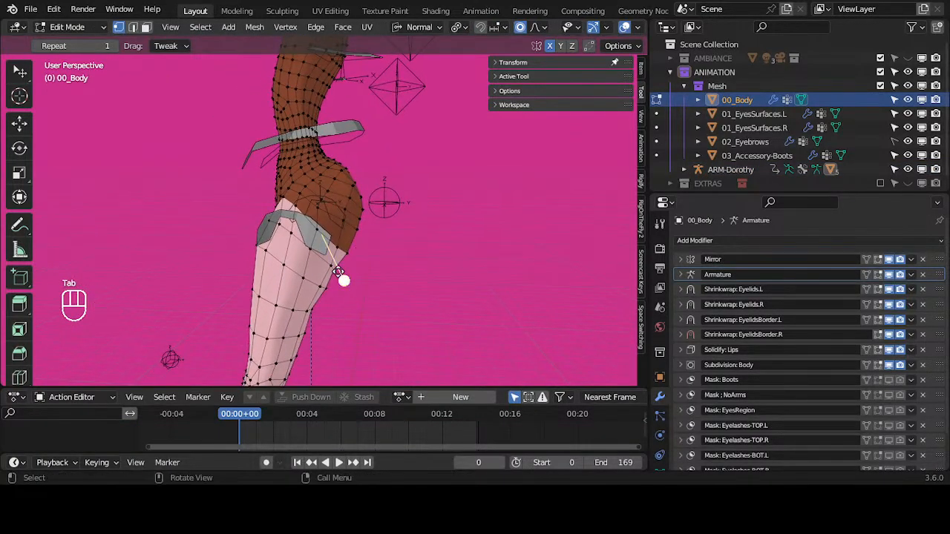
Select the vertices at the back of the upper thigh below the buttock and smooth them.
key("a")
key("alt+a")
key("c")
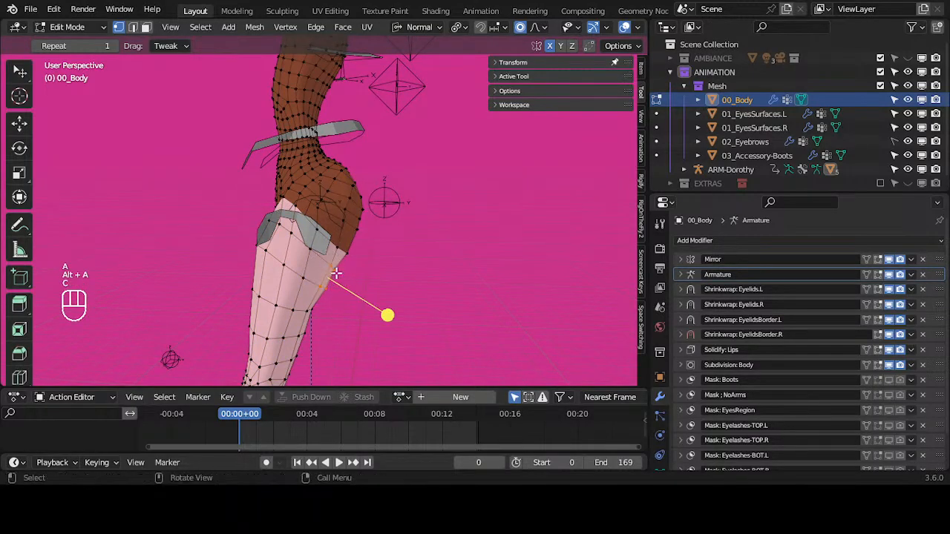
left_click(413, 321)
middle_click_drag(504, 324, 320, 287)
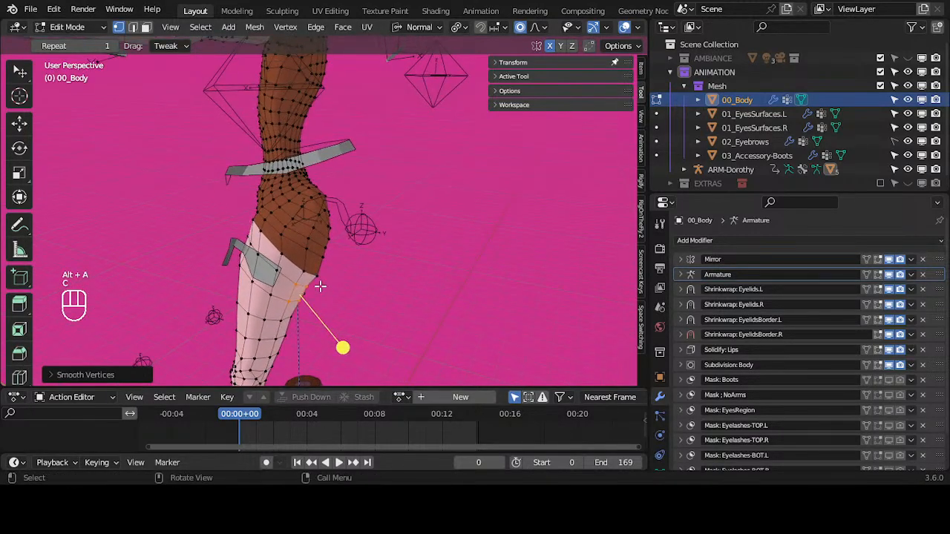
left_click_drag(356, 234, 479, 261)
middle_click_drag(475, 260, 305, 255)
Clear the selection, then box-select the buttock vertices and smooth them.
scroll(278, 255, "up", 3)
key("a")
key("alt+a")
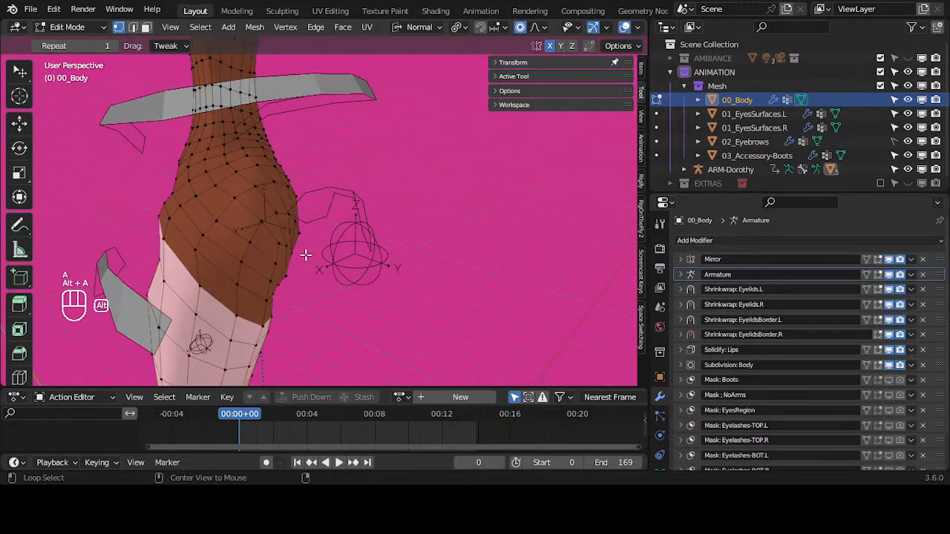
middle_click_drag(349, 223, 308, 215)
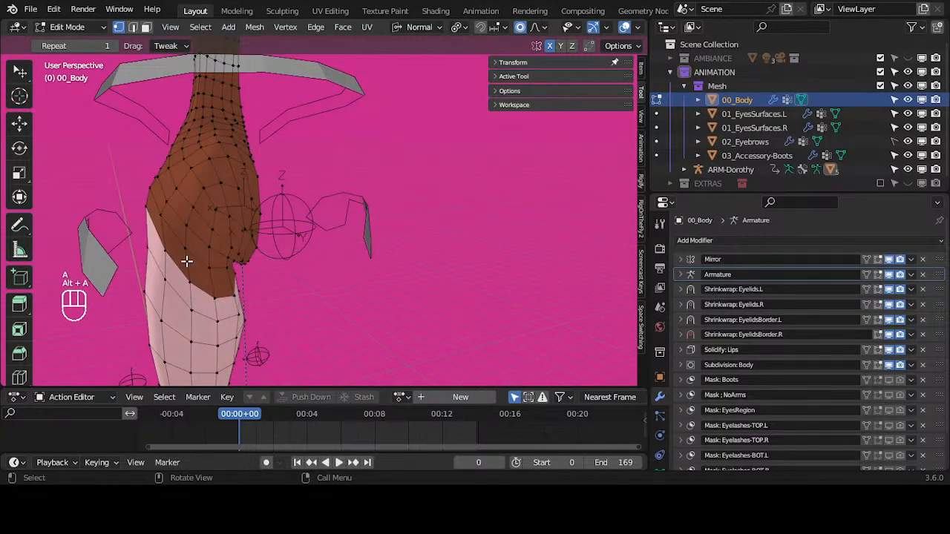
key("b")
left_click_drag(164, 272, 306, 185)
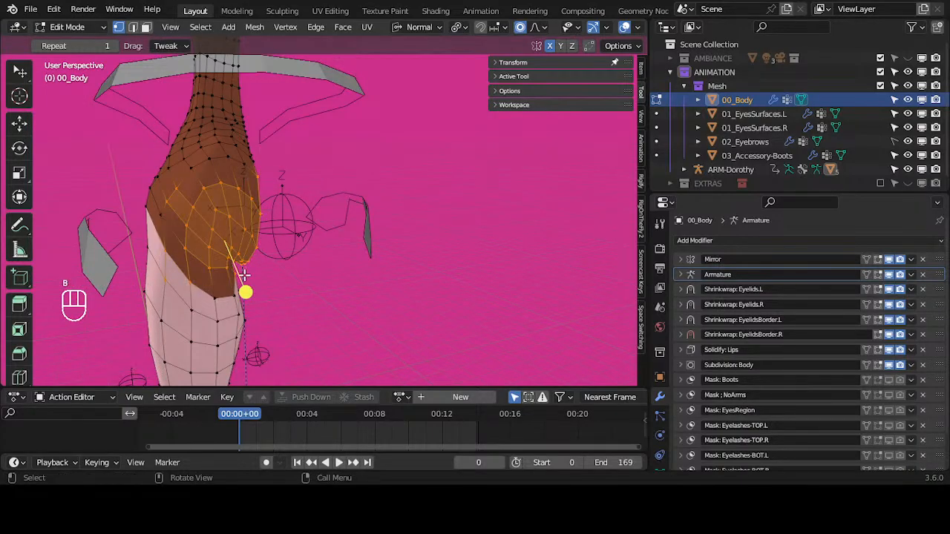
Circle-select the vertices on the outer side of the hip and smooth them.
key("alt+a")
key("c")
left_click_drag(159, 212, 190, 167)
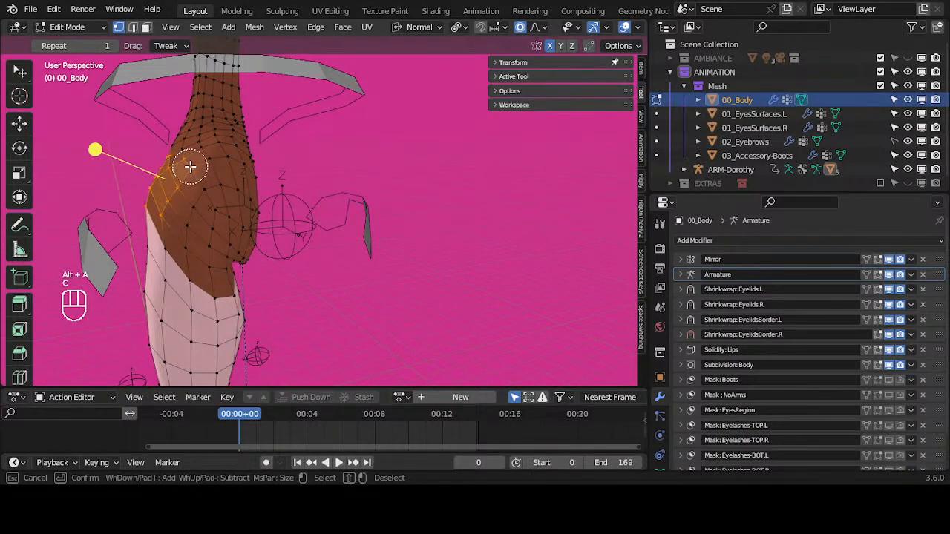
right_click(190, 167)
key("alt+a")
key("c")
left_click_drag(141, 235, 193, 152)
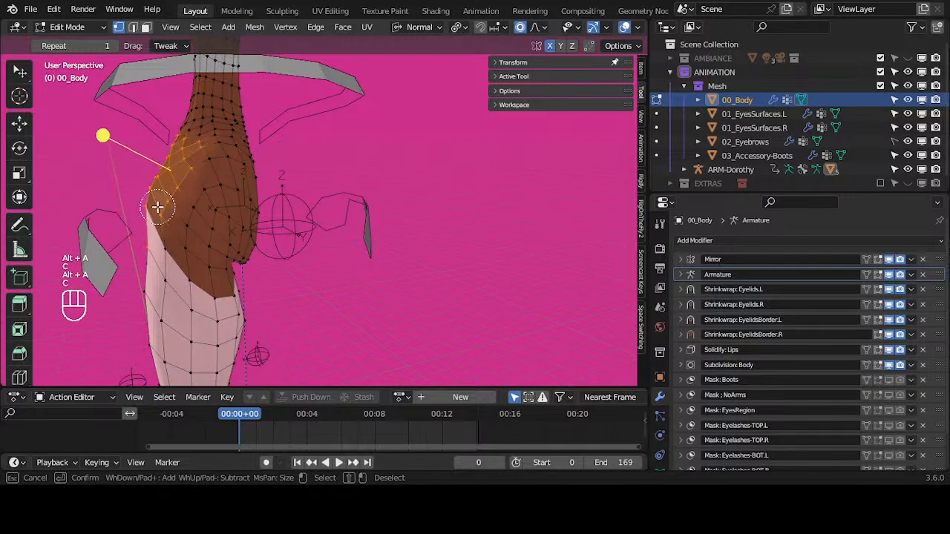
right_click(156, 206)
left_click_drag(104, 136, 230, 184)
Smooth the vertices along the hip outline, and use face selection to smooth the surrounding hip faces.
key("alt+a")
key("c")
left_click_drag(148, 203, 147, 179)
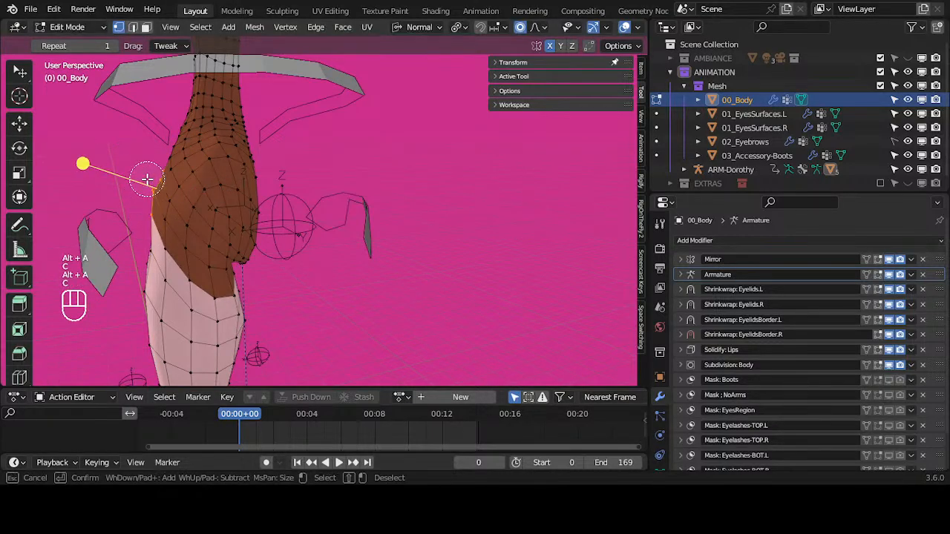
right_click(147, 180)
key("alt+a")
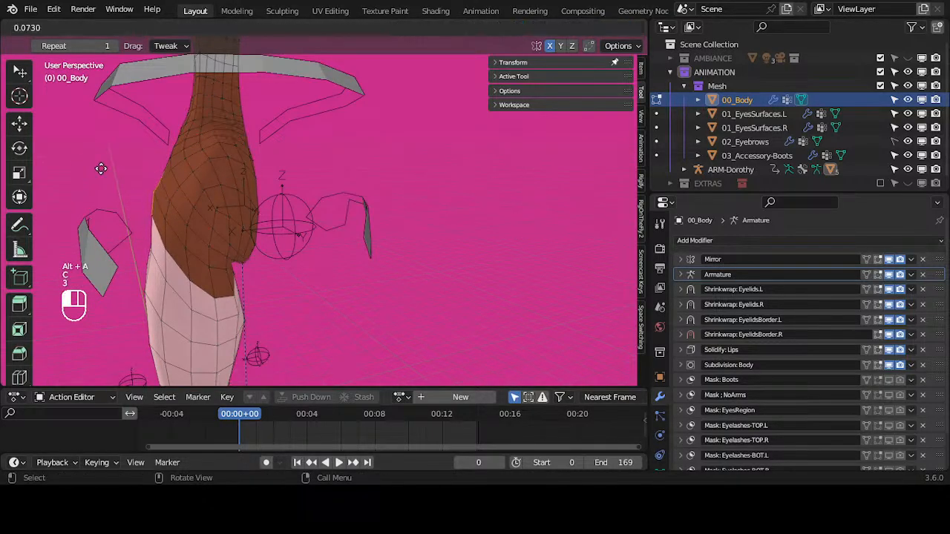
key("c")
mouse_move(161, 201)
left_mouse_down()
mouse_move(216, 165)
mouse_move(206, 148)
mouse_move(260, 150)
left_mouse_up()
right_click(207, 148)
key("Tab")
middle_click_drag(226, 192, 345, 223)
In the right orthographic view, circle-select the rear buttock faces and move them slightly inward.
key("Tab")
key("KP_3")
key("alt+a")
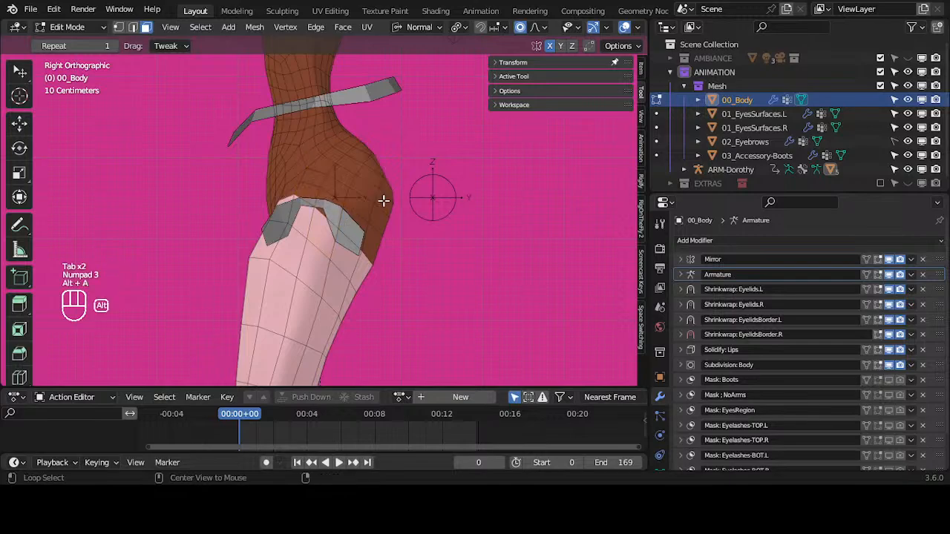
key("c")
left_click_drag(377, 155, 402, 201)
right_click(403, 202)
key("g")
left_click(329, 198, "shift")
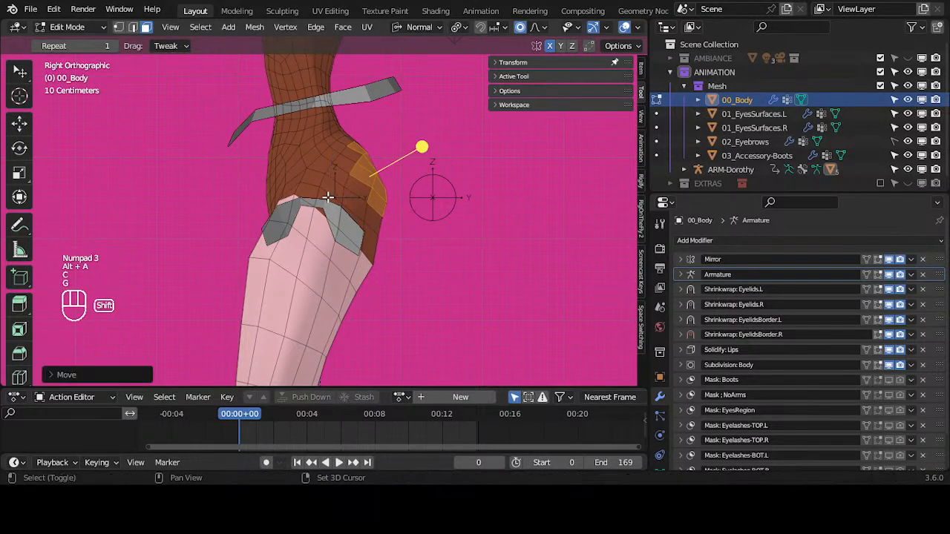
Move the selected rear buttock faces, and circle-select the faces just below them and move them inward.
key("g")
left_click(365, 208, "shift")
key("alt+a")
key("c")
right_click(375, 275)
mouse_move(377, 245)
left_mouse_down()
mouse_move(375, 271)
mouse_move(500, 273)
left_mouse_up()
key("g")
left_click(424, 249, "shift")
key("alt+a")
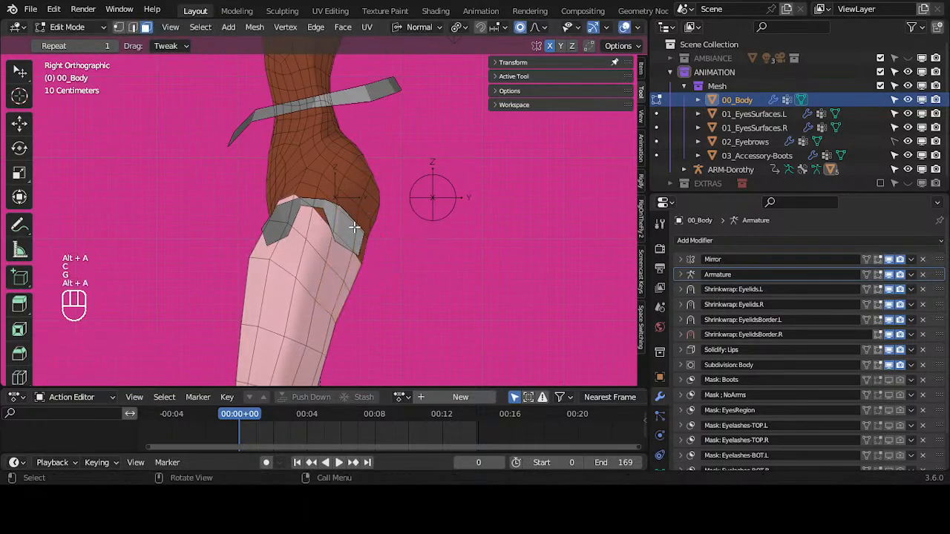
Circle-select and smooth the hip faces around the leg opening and the faces along the front of the upper thigh.
key("c")
mouse_move(352, 225)
left_mouse_down()
mouse_move(295, 196)
mouse_move(338, 199)
left_mouse_up()
right_click(295, 196)
key("alt+a")
key("c")
mouse_move(273, 233)
left_mouse_down()
mouse_move(252, 253)
mouse_move(216, 258)
mouse_move(267, 273)
left_mouse_up()
right_click(253, 253)
key("alt+a")
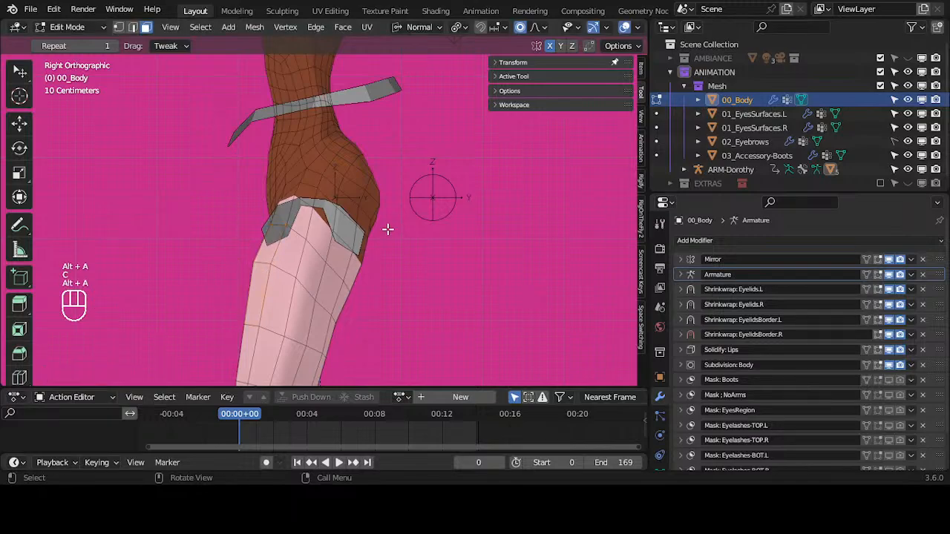
Circle-select the faces at the crease below the buttock, smooth them, and clear the selection.
key("c")
left_click_drag(356, 254, 428, 245)
right_click(376, 233)
key("alt+a")
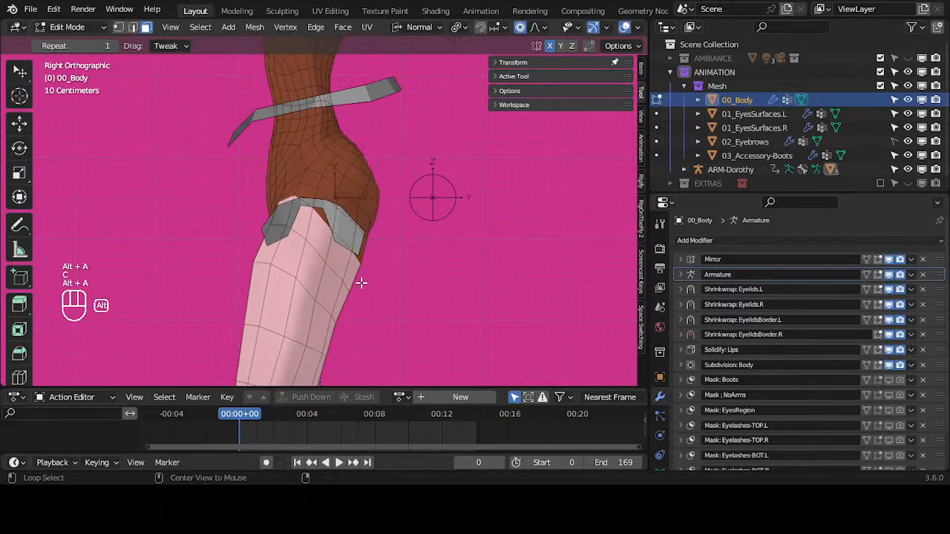
Circle-select the faces along the back of the upper thigh, smooth them, and move them slightly outward.
key("c")
left_click_drag(354, 279, 435, 334)
right_click(345, 313)
key("g")
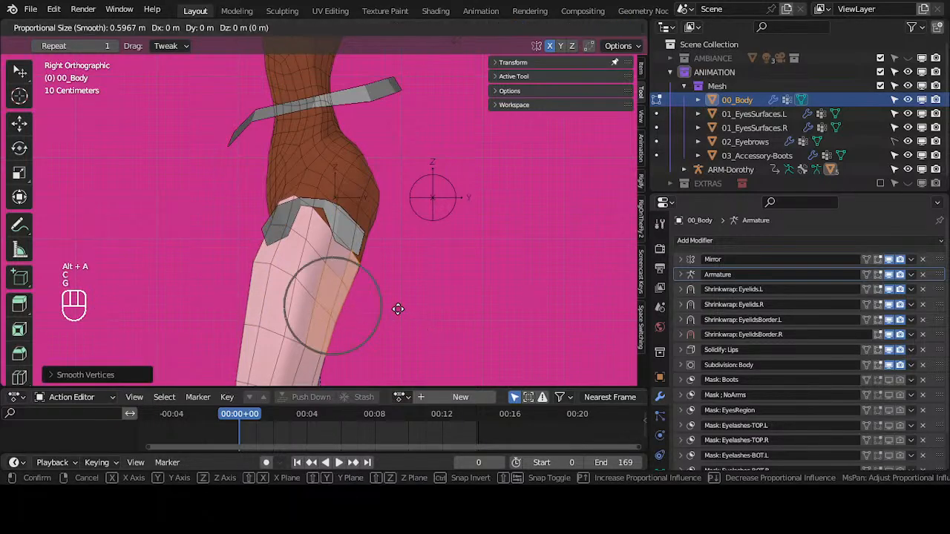
left_click(426, 315)
key("alt+a")
Circle-select the faces on the side of the thigh, smooth them, and clear the selection.
key("c")
right_click(287, 285)
left_click_drag(305, 299, 326, 281)
key("alt+a")
Circle-select and smooth the lower-back faces below the belt, and smooth the rear faces of the buttock.
key("c")
left_click_drag(348, 138, 337, 122)
right_click(341, 123)
left_click_drag(394, 97, 426, 105)
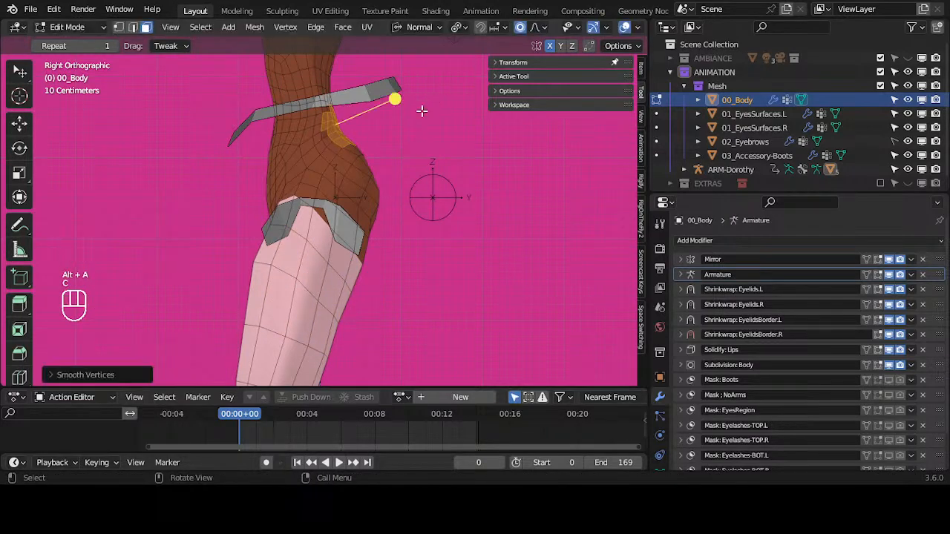
key("alt+a")
key("c")
left_click_drag(338, 131, 371, 186)
right_click(392, 186)
left_click_drag(399, 113, 426, 118)
key("alt+a")
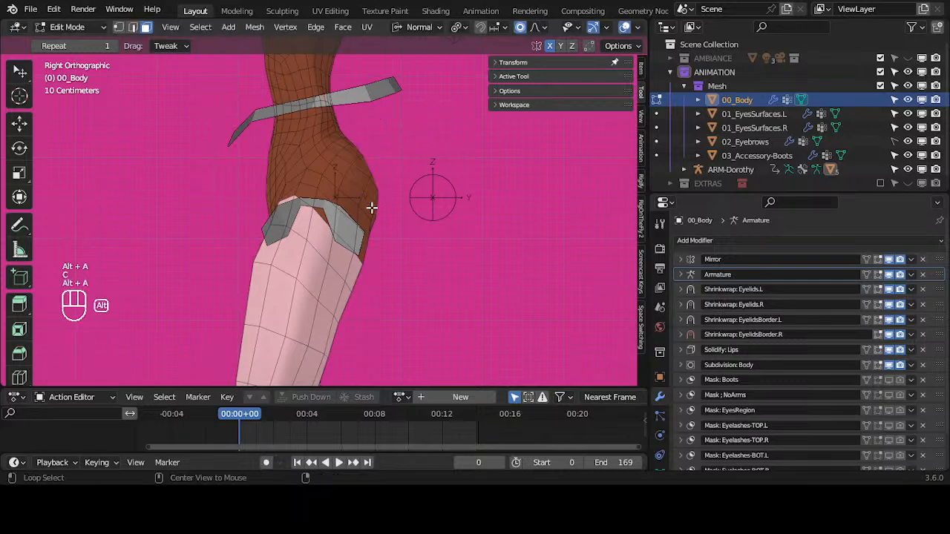
Circle-select and smooth the faces from the lower buttock to the back of the thigh, and the faces on the side of the hip.
key("c")
left_click_drag(371, 214, 444, 267)
right_click(364, 262)
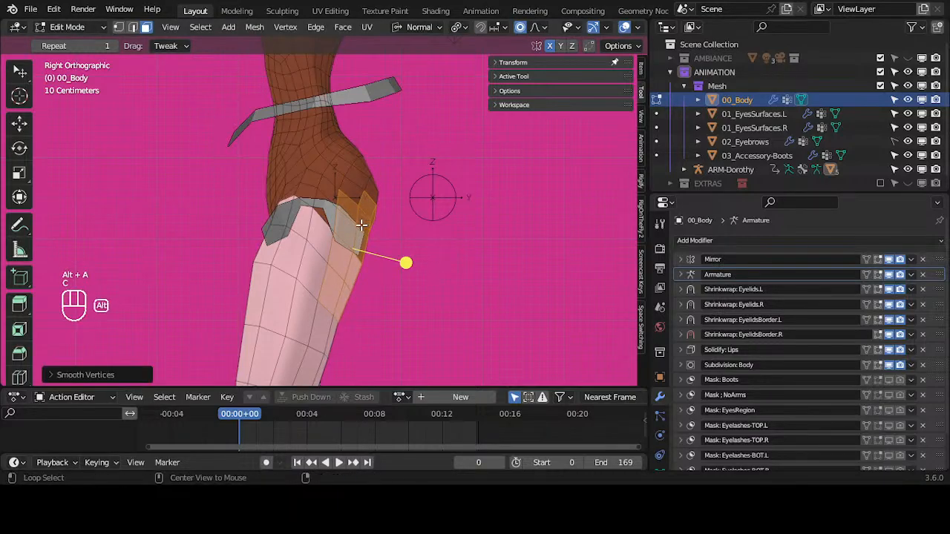
key("alt+a")
key("c")
left_click_drag(326, 185, 385, 202)
right_click(348, 201)
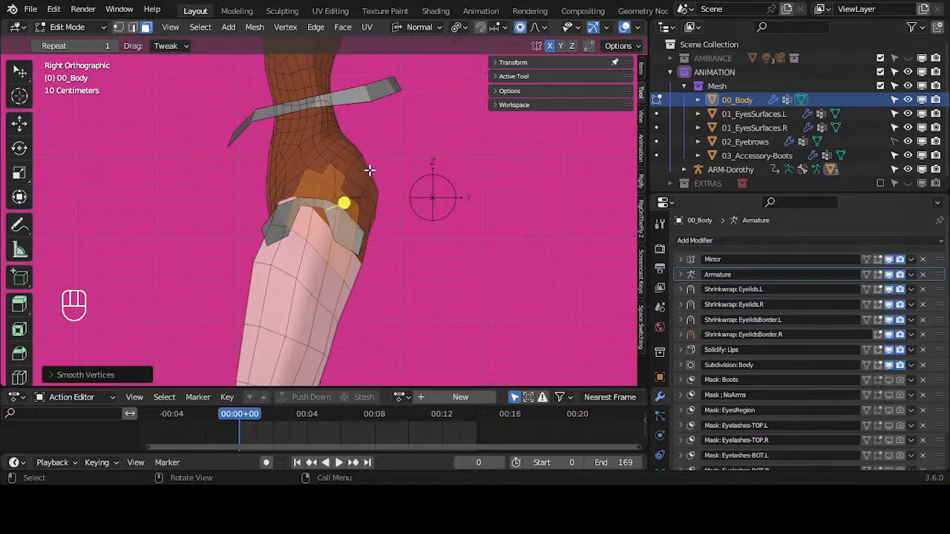
Circle-select the strip of faces down the front of the thigh and smooth them.
middle_click_drag(392, 191, 286, 170)
key("alt+a")
key("c")
left_click_drag(248, 148, 221, 274)
right_click(218, 279)
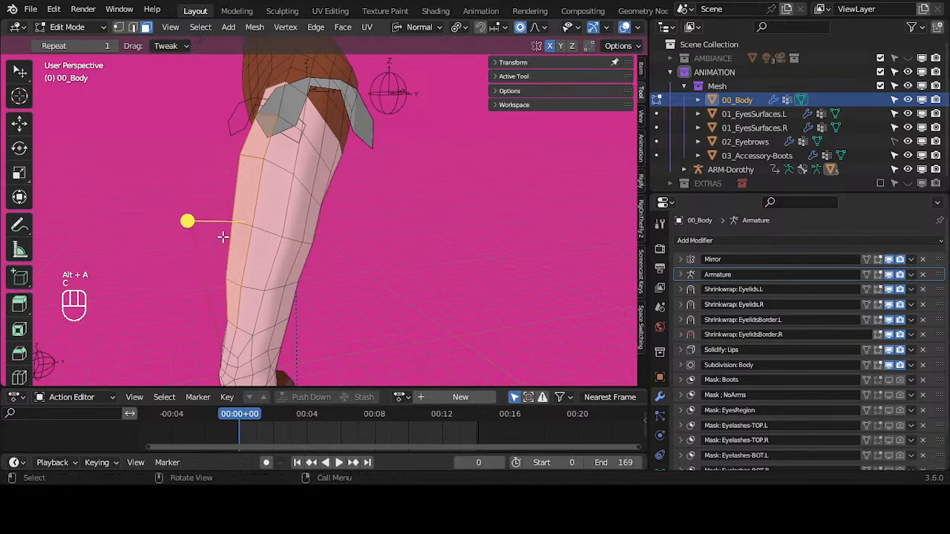
left_click_drag(188, 222, 223, 230)
Circle-select the thigh faces above the knee and smooth them.
middle_click_drag(349, 299, 337, 173, "shift")
key("alt+a")
key("c")
left_click_drag(244, 85, 263, 175)
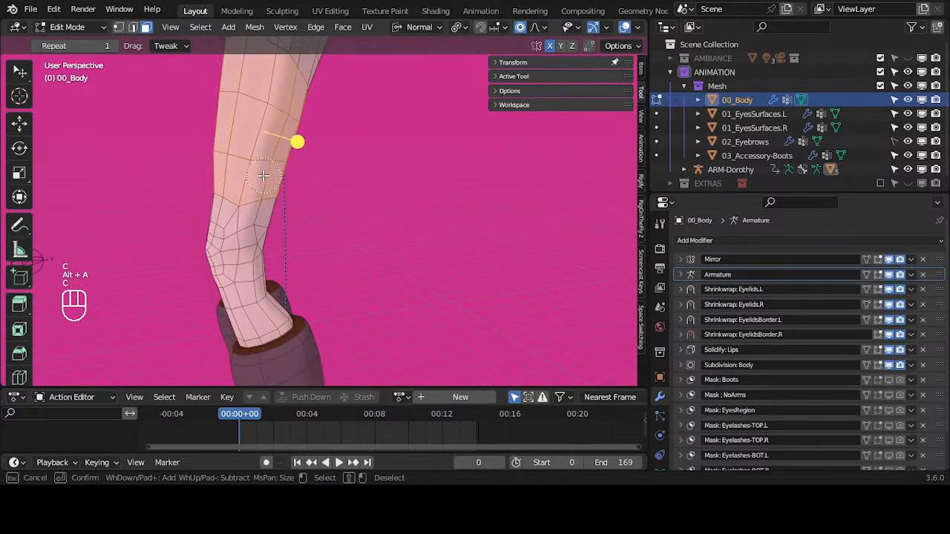
right_click(284, 135)
left_click_drag(293, 142, 325, 150)
Circle-select the small faces just above the knee and smooth them.
middle_click_drag(326, 159, 360, 189)
key("alt+a")
key("c")
left_click_drag(281, 217, 318, 240)
right_click(302, 228)
middle_click_drag(319, 241, 322, 277)
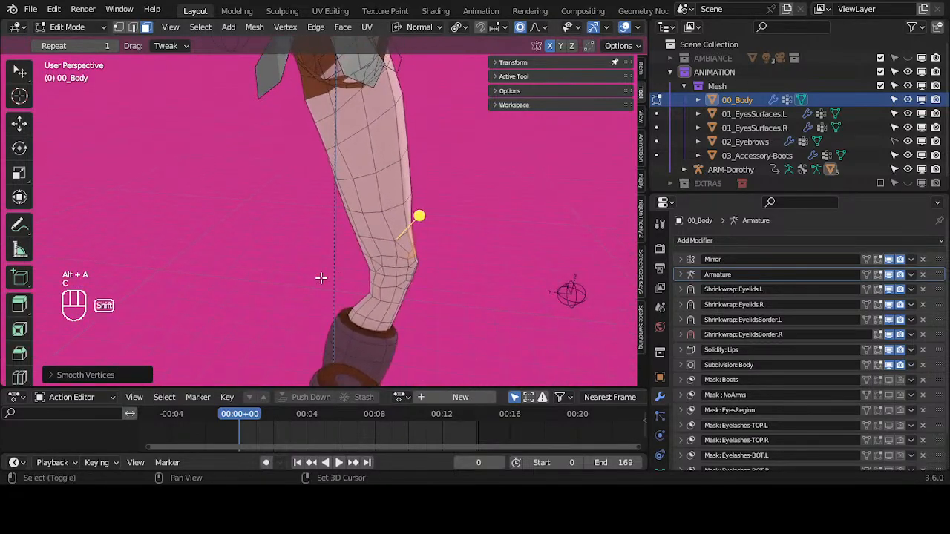
Circle-select the faces along the inner thigh, smooth them, and move them to reshape the leg's inner contour.
key("alt+a")
key("c")
left_click_drag(352, 222, 340, 141)
right_click(328, 186)
left_click_drag(321, 192, 407, 219)
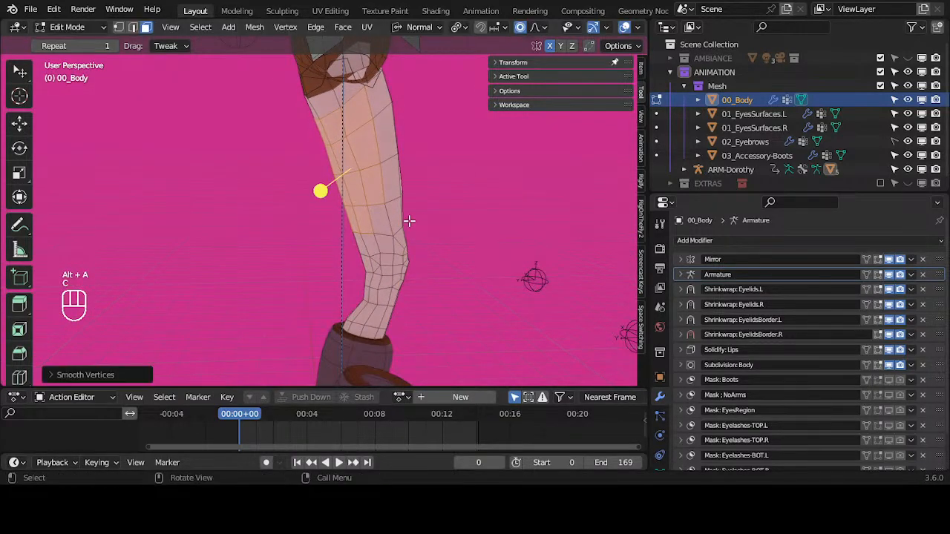
middle_click_drag(409, 221, 354, 193)
key("g")
left_click(333, 191)
middle_click_drag(354, 156, 334, 244, "shift")
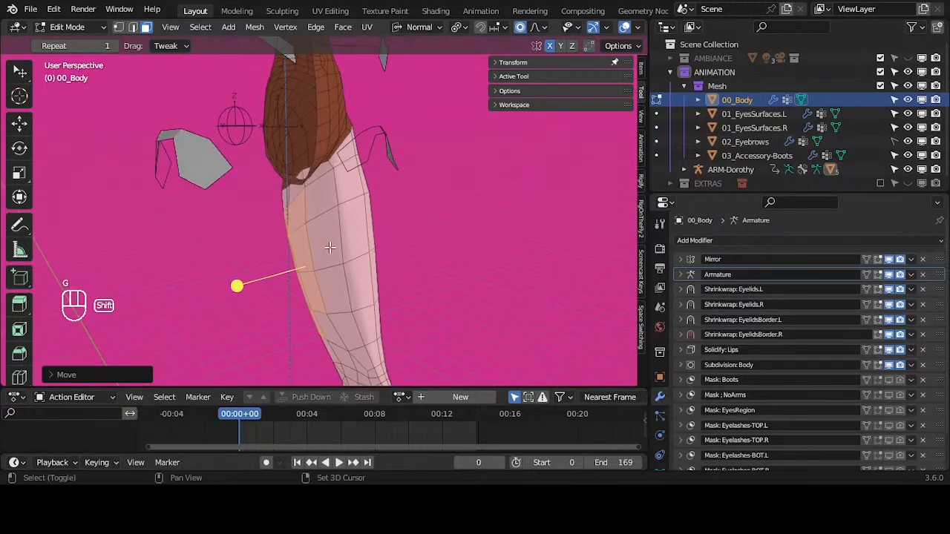
Circle-select and smooth the upper thigh faces, and move the inner-thigh face beside the crotch.
key("alt+a")
key("c")
right_click(362, 199)
middle_click_drag(362, 199, 308, 187)
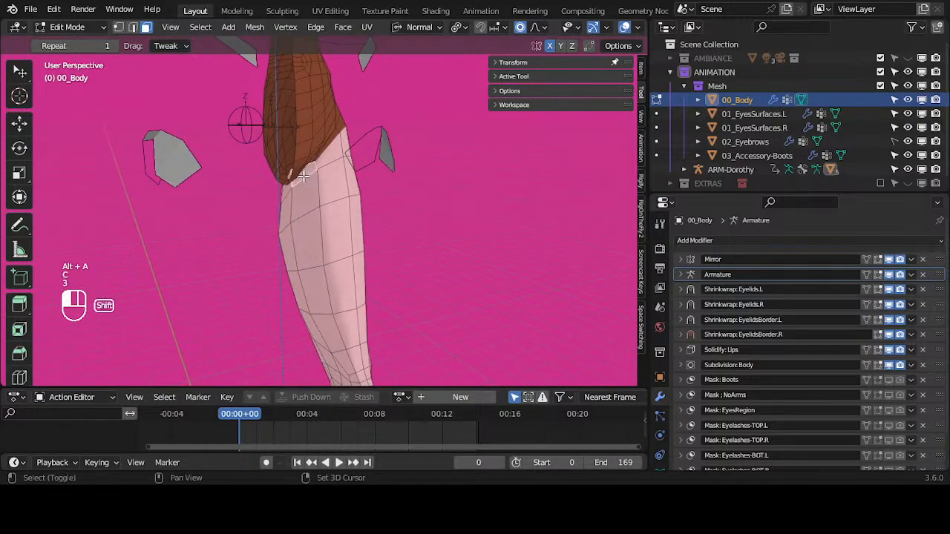
key("g")
left_click(297, 178)
Circle-select and smooth the crotch faces, and check both legs in Object Mode before returning to Edit Mode.
key("alt+a")
key("c")
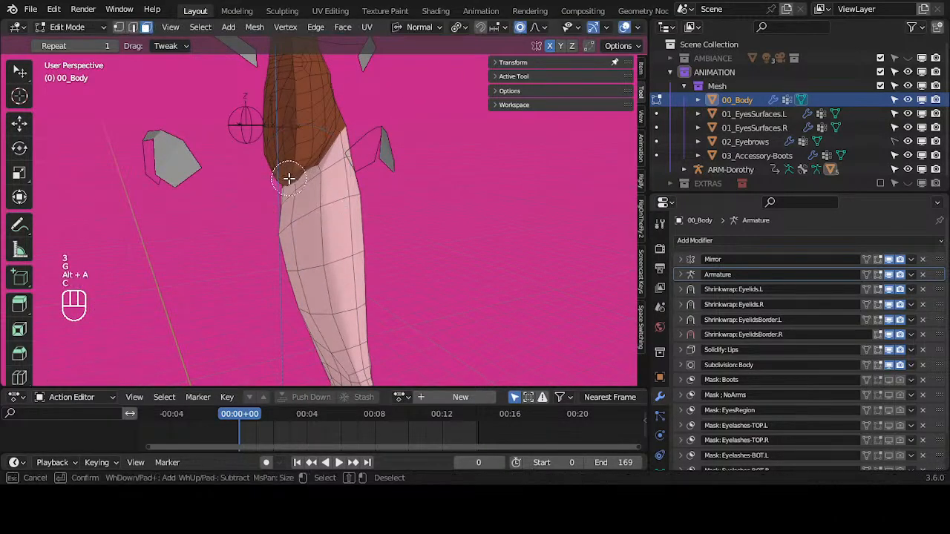
left_click(289, 178)
right_click(286, 179)
left_click_drag(255, 223, 268, 227)
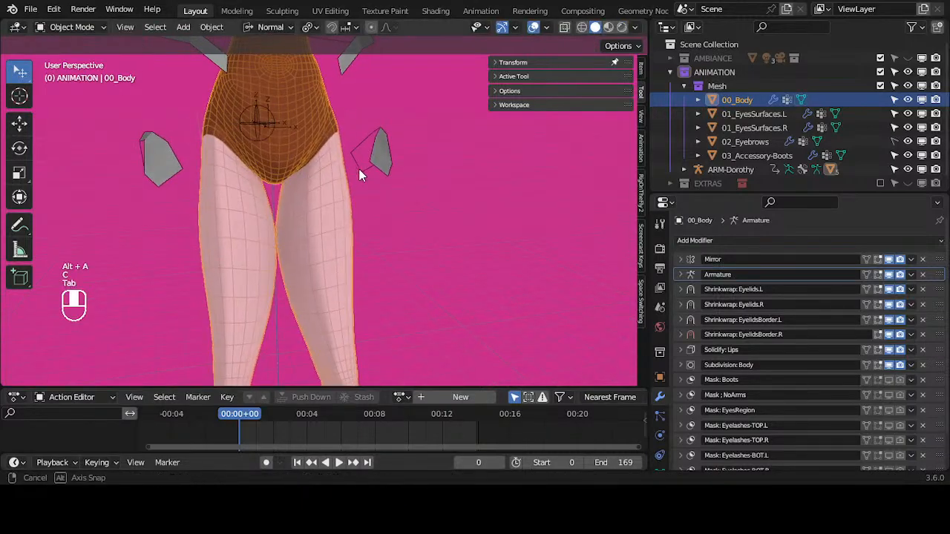
key("Tab")
key("Tab")
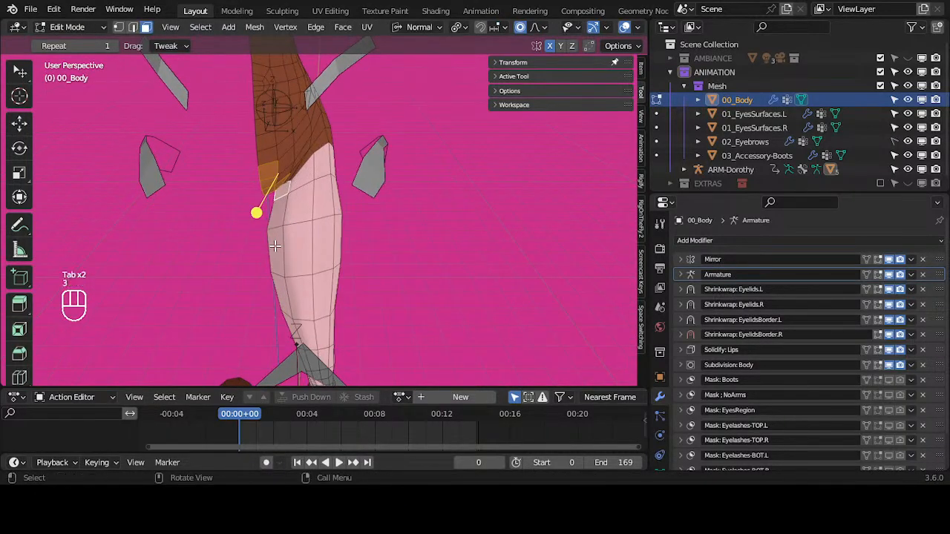
key("g")
right_click(291, 251)
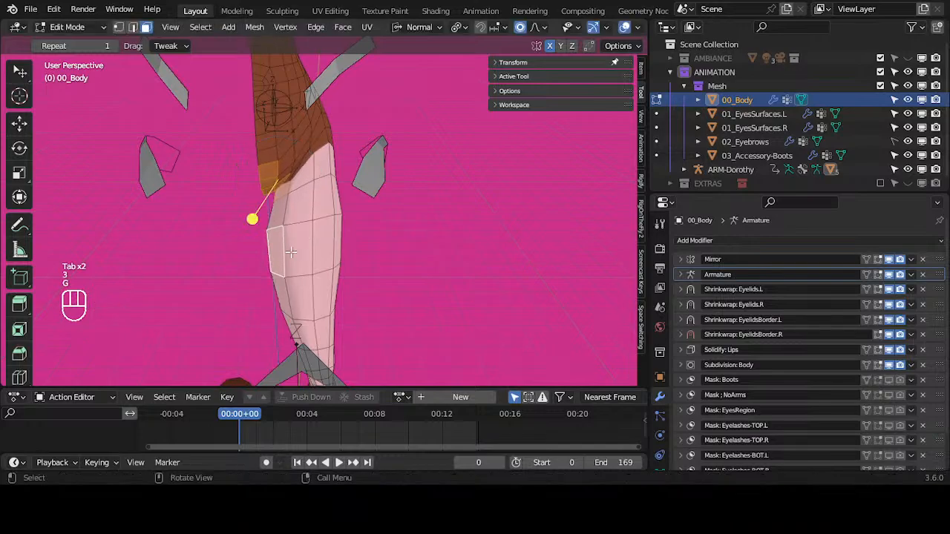
key("alt+a")
key("Tab")
key("Tab")
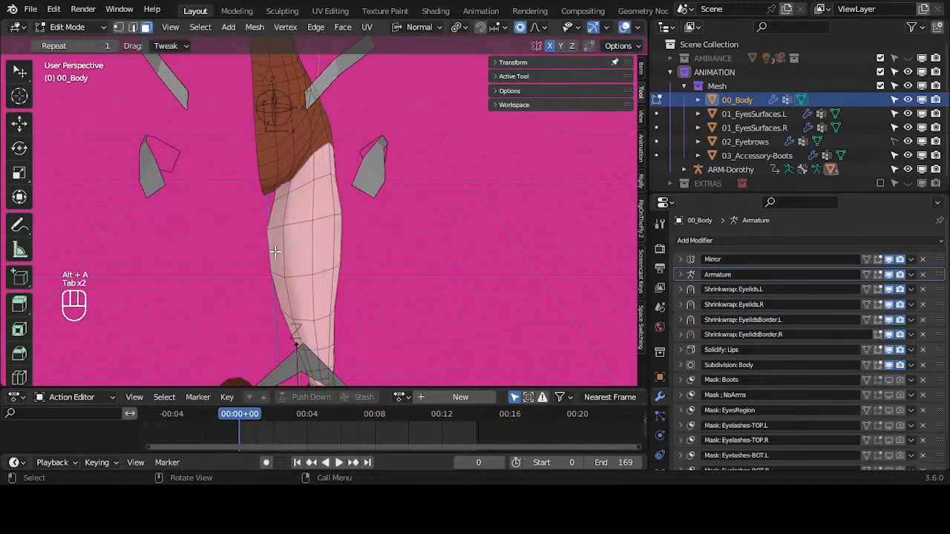
Move the inner upper-thigh face and the outer upper-thigh face slightly outward to shape the leg.
key("g")
left_click(308, 249)
left_click(338, 242)
key("g")
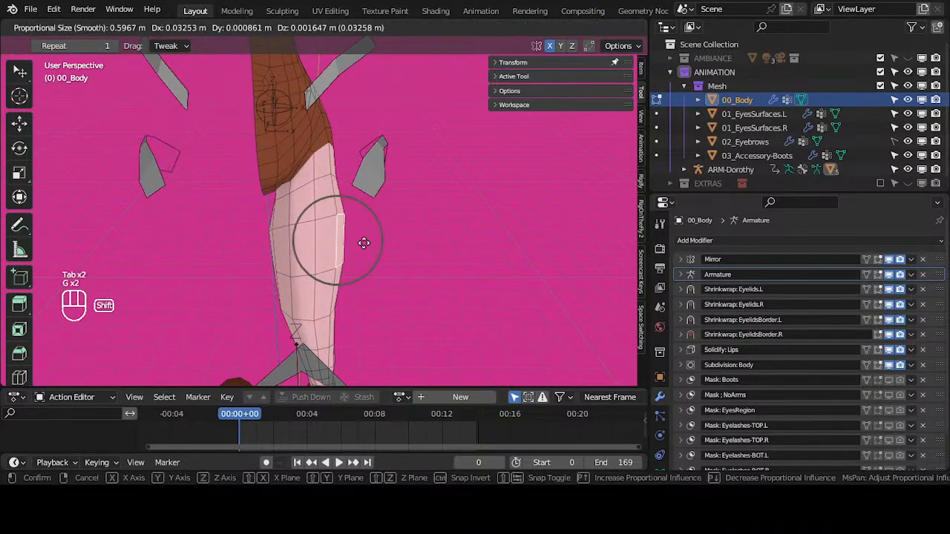
left_click(363, 244)
View the legs from the front and move the inner-thigh face toward the body's centre line.
mouse_move(266, 244)
middle_mouse_down()
mouse_move(320, 241)
mouse_move(264, 252)
middle_mouse_up()
left_click(316, 243)
key("g")
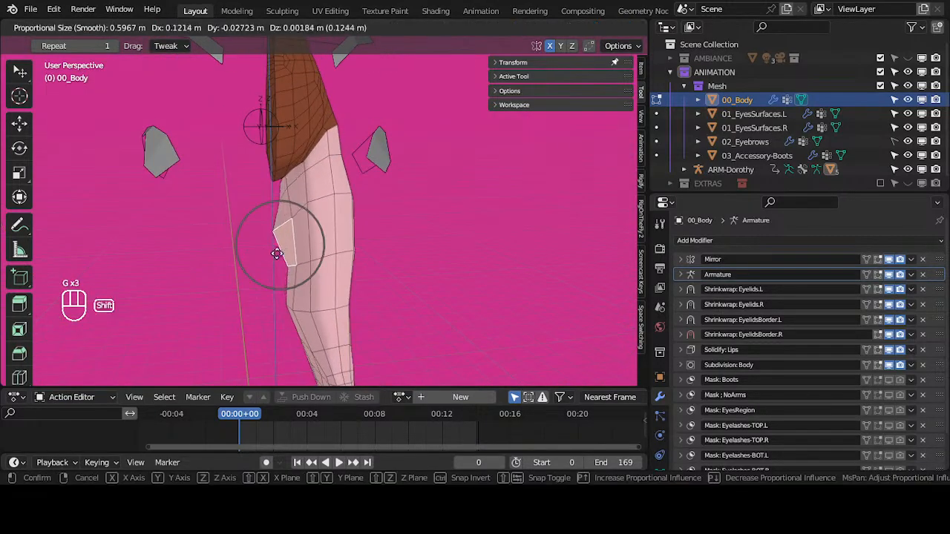
left_click(284, 249)
Turn off Clipping and Merge in the Mirror modifier, and try to move the inner-thigh vertex on the centre line.
key("1")
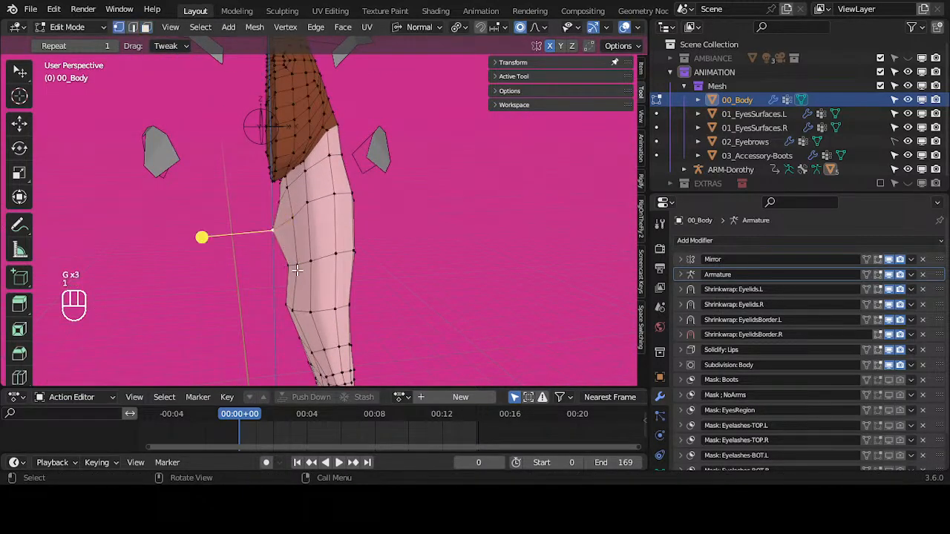
left_click(682, 259)
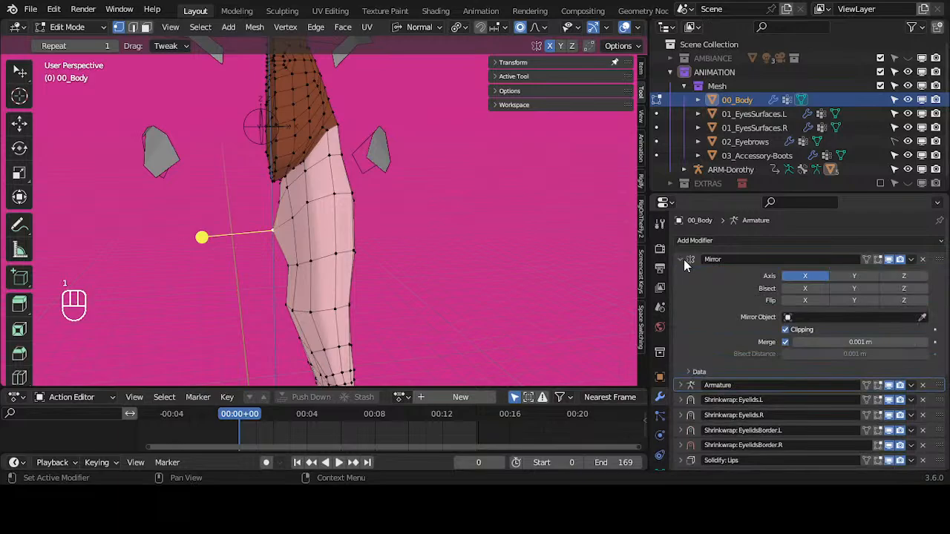
left_click(786, 342)
key("g")
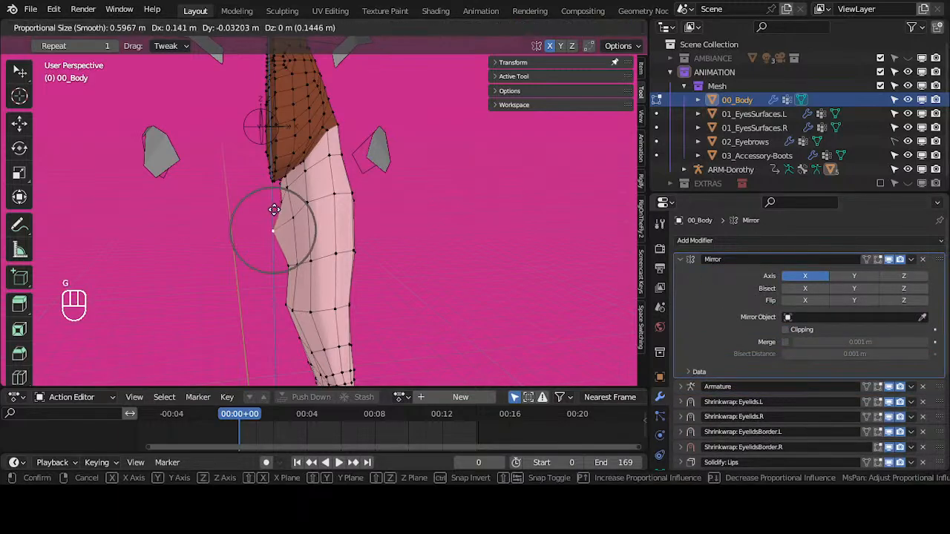
left_click(275, 209)
Orbit behind the leg and try to move the inner-thigh vertex away from the centre line.
middle_click_drag(261, 230, 433, 242)
scroll(315, 241, "up", 2)
key("g")
left_click(297, 246)
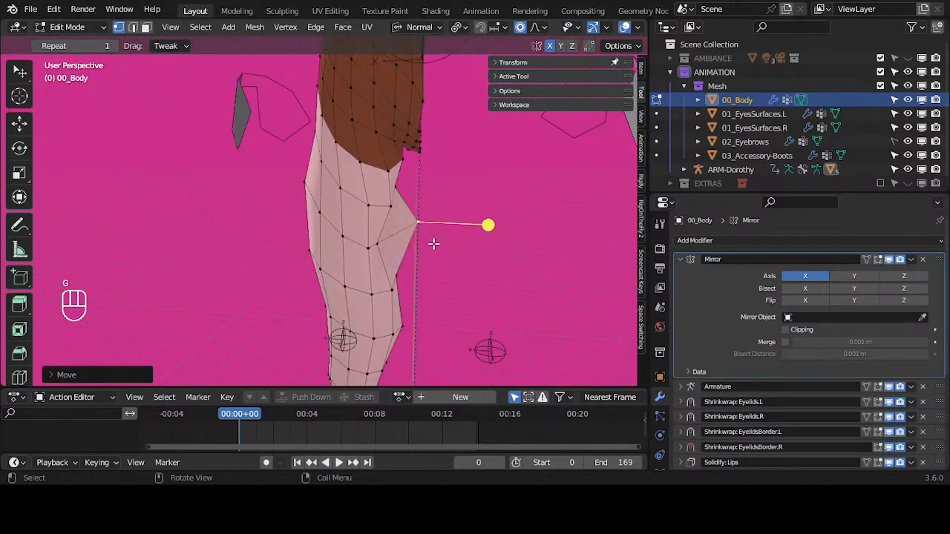
key("g")
left_click(418, 248)
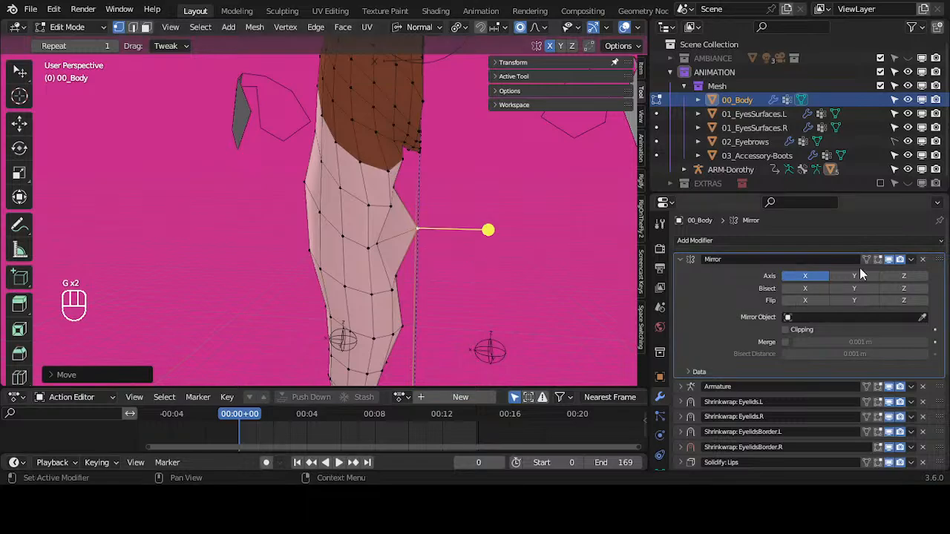
Try to move the inner-thigh vertex with the Mirror modifier hidden in the viewport, and restore the modifier's viewport display.
key("g")
left_click(477, 234)
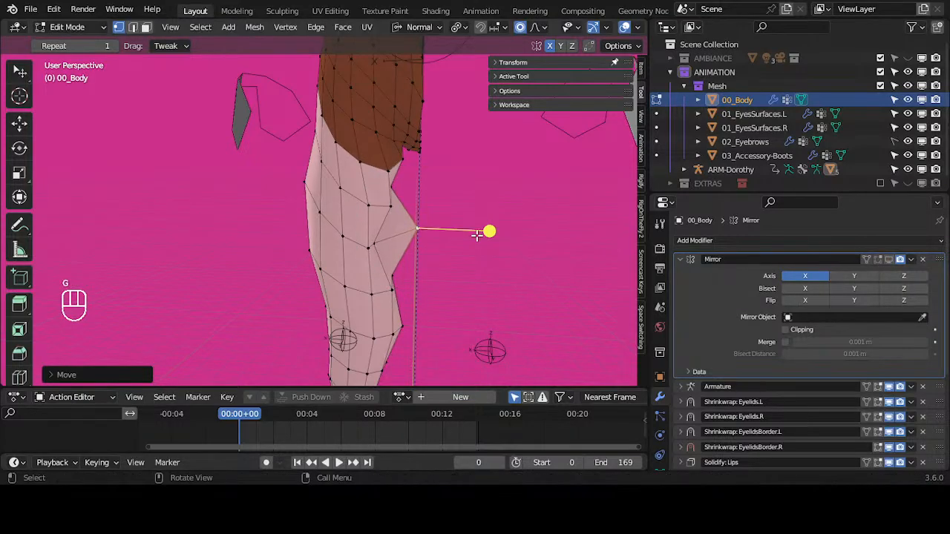
key("g")
left_click(525, 236)
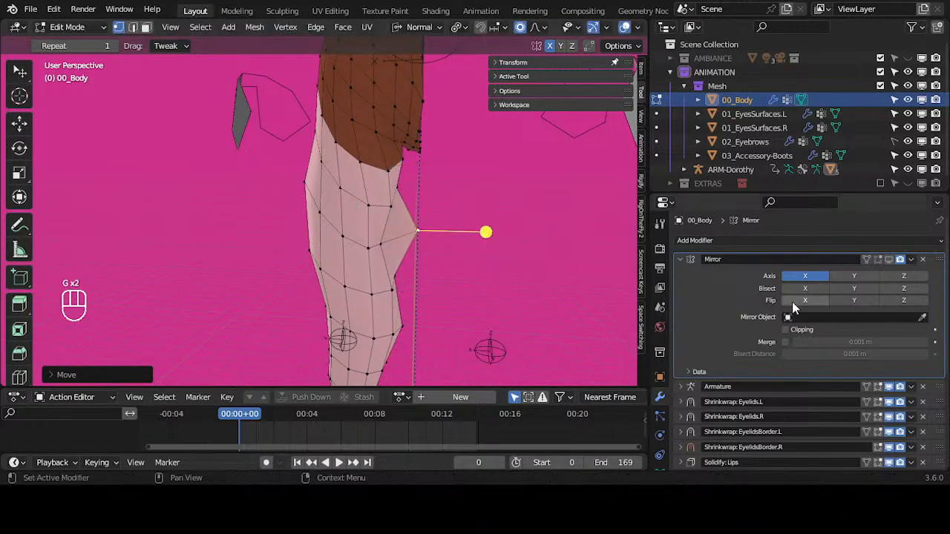
left_click(892, 259)
middle_click_drag(503, 248, 335, 276)
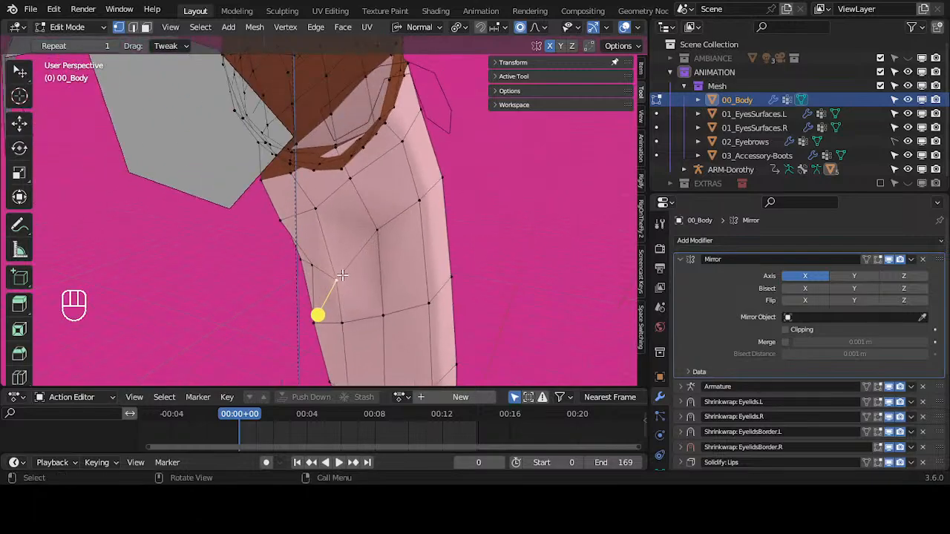
Try deleting the stretched inner-thigh vertex, inspect the thigh, and undo the deletion.
key("x")
left_click(339, 274)
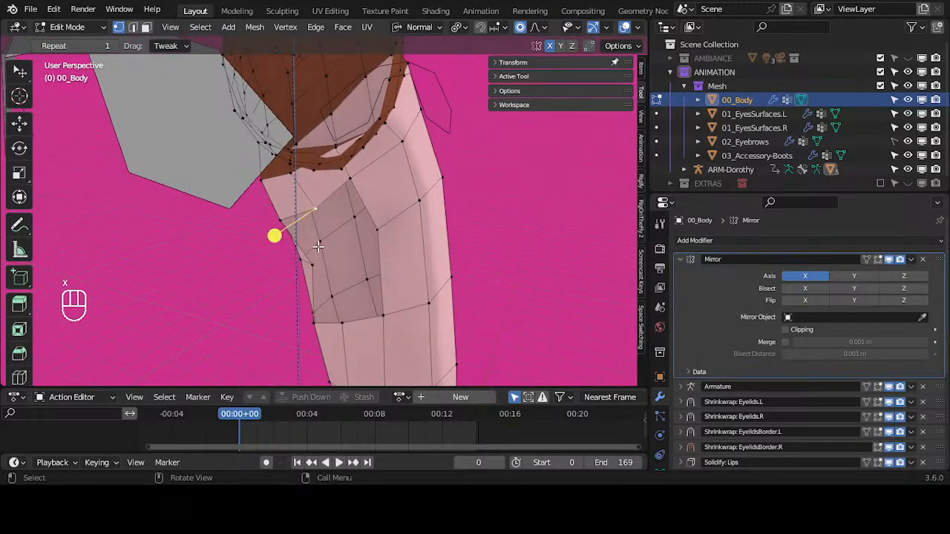
middle_click_drag(274, 233, 332, 271)
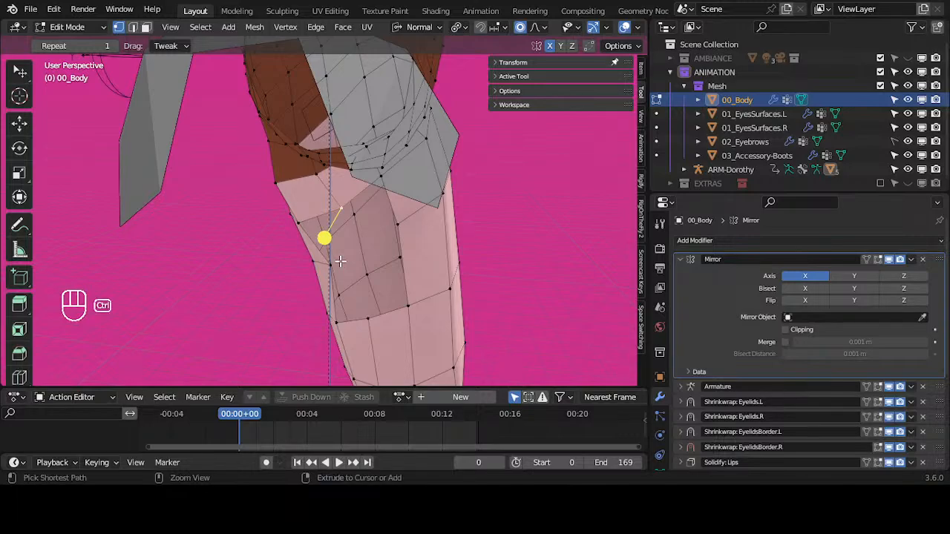
key("ctrl+z")
key("ctrl+z")
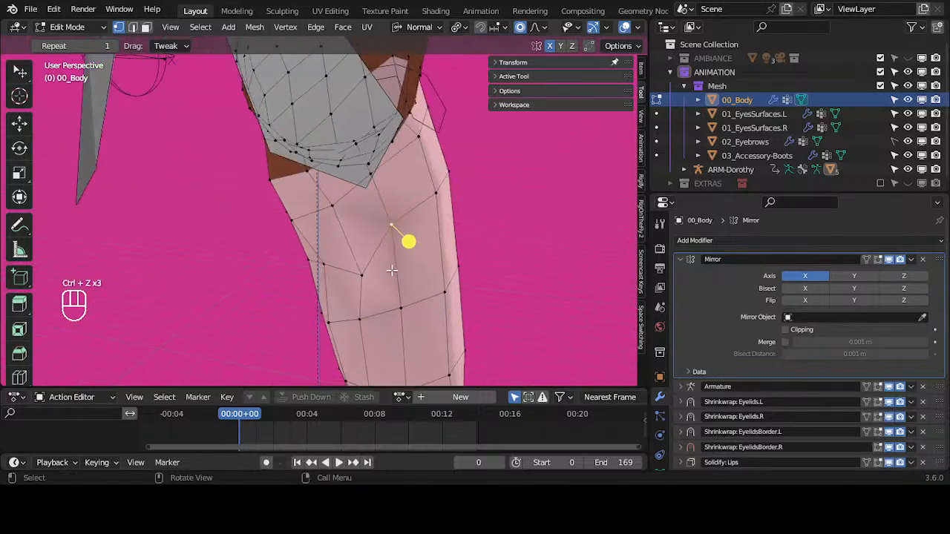
Clear the selection and knife-cut a new edge from the back-thigh vertex across to the neighbouring inner-thigh edge.
key("alt+a")
key("a")
key("alt+a")
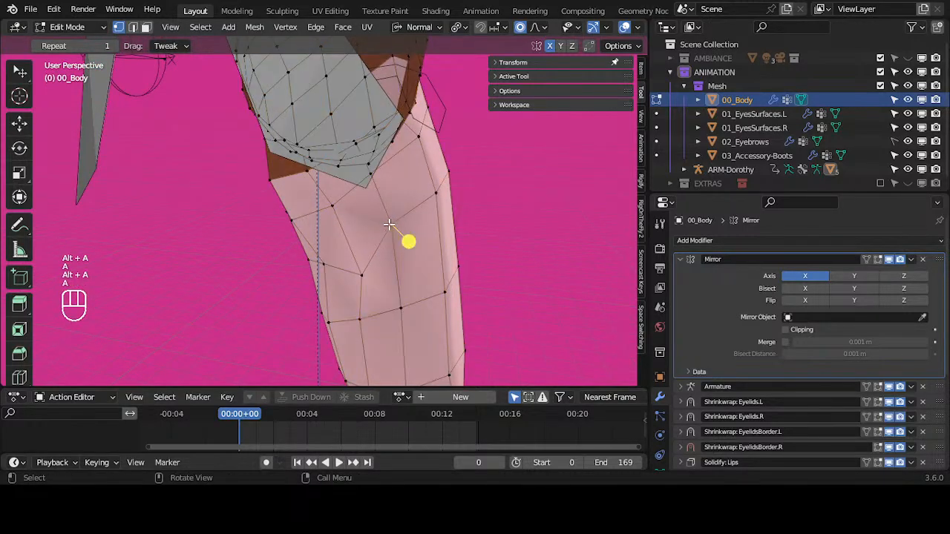
middle_click_drag(395, 251, 374, 256)
key("k")
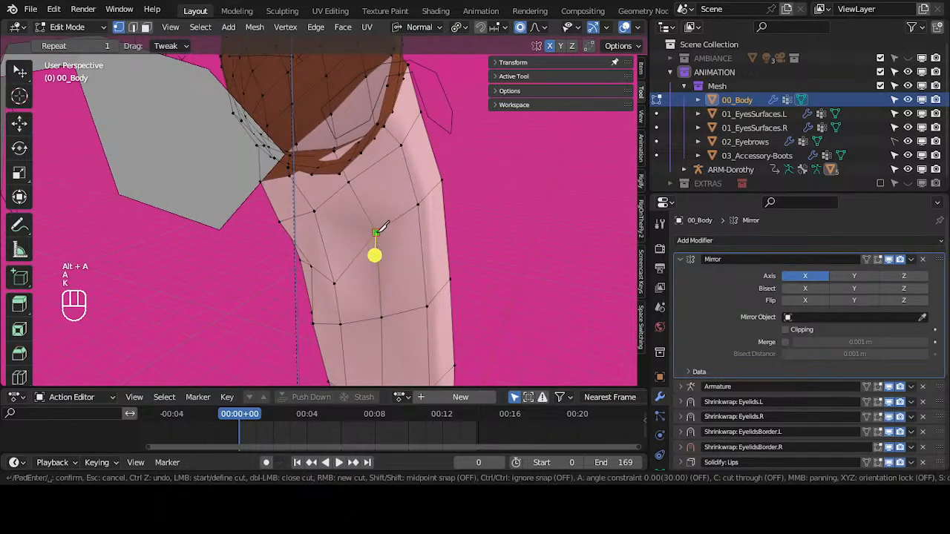
left_click(323, 249)
key("Return")
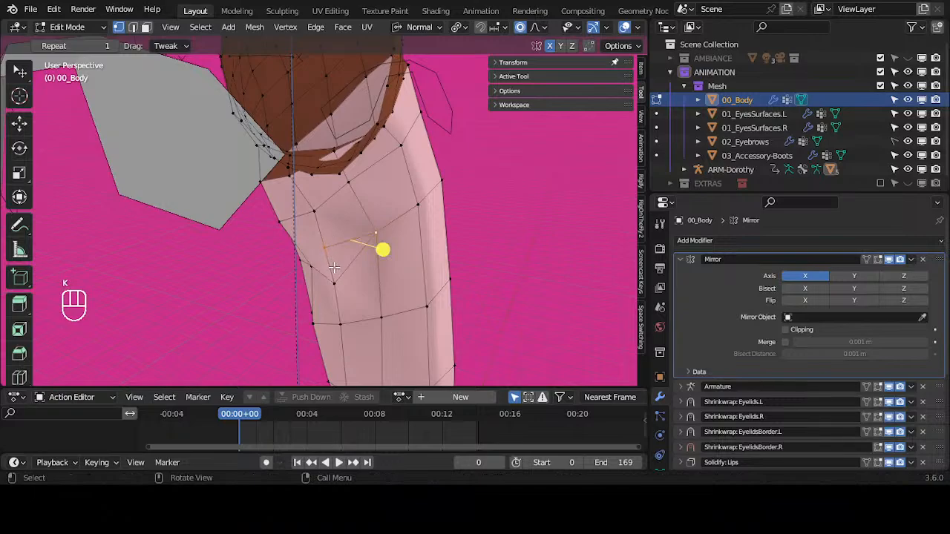
Dissolve the stretched inner-thigh vertex and clear the selection.
key("alt+a")
middle_click_drag(320, 248, 254, 272)
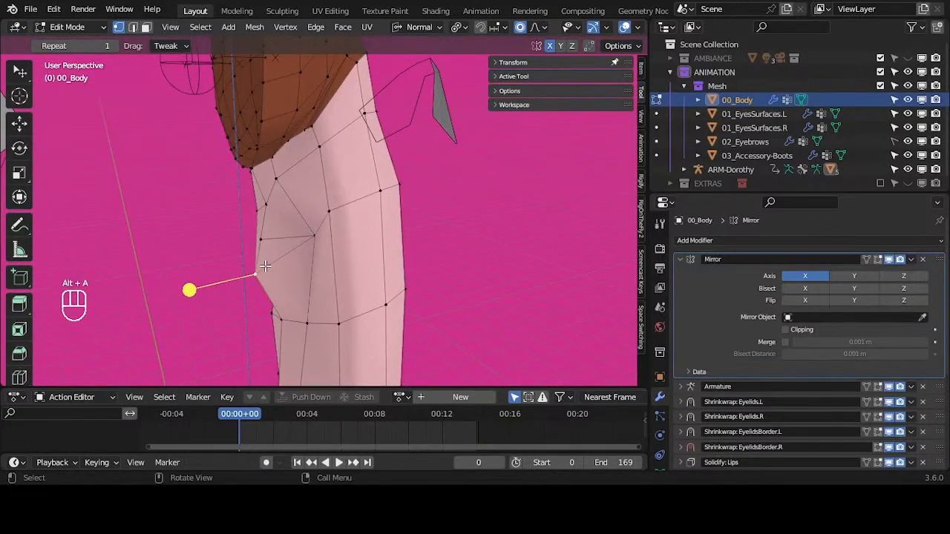
middle_click_drag(312, 269, 373, 265)
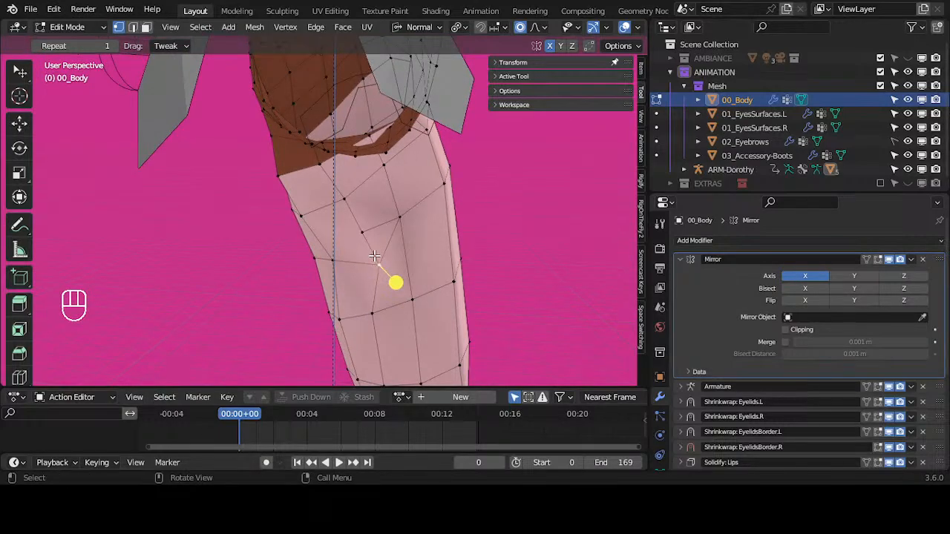
key("x")
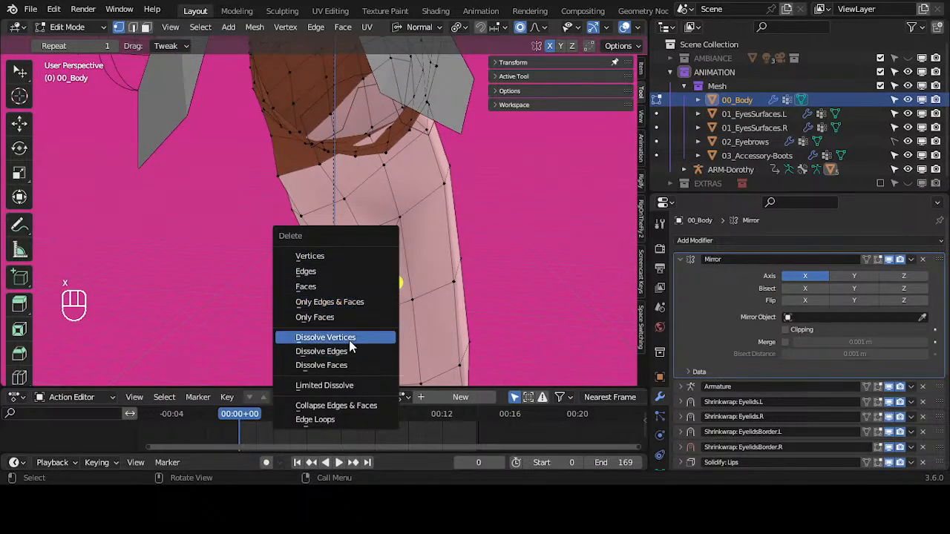
left_click(350, 341)
middle_click_drag(366, 278, 344, 275)
key("alt+a")
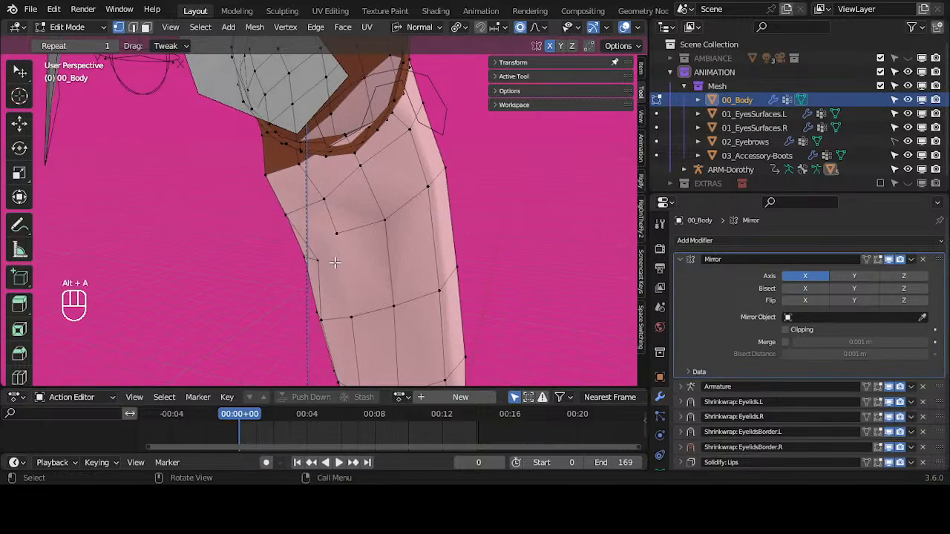
Knife-cut from the back-thigh vertex to the neighbouring inner-thigh vertex, and try continuing the cut down to the loop below.
key("k")
key("Return")
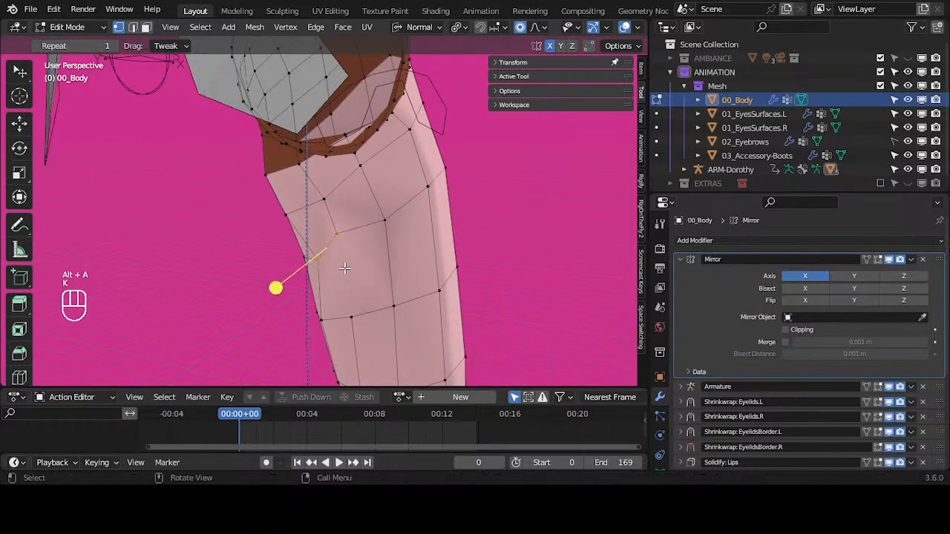
key("k")
left_click(352, 316)
key("Return")
Reposition the back-thigh vertices beside the new cut from a rear side view.
middle_click_drag(352, 316, 309, 256)
key("g")
left_click(255, 228)
left_click(339, 226)
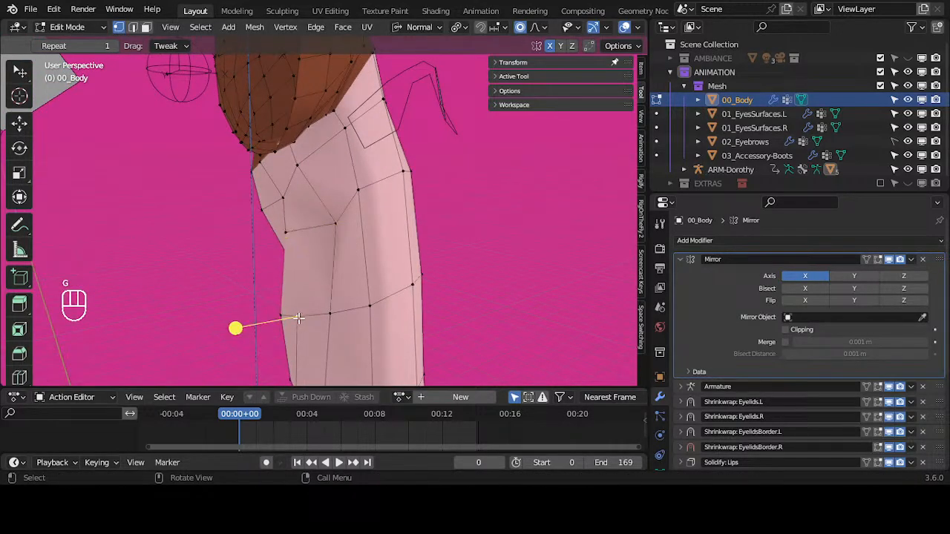
Knife-cut a vertical edge from the inner back-thigh vertex to the loop below, and enable Clipping and Merge on the Mirror modifier.
key("k")
left_click(286, 233)
key("Return")
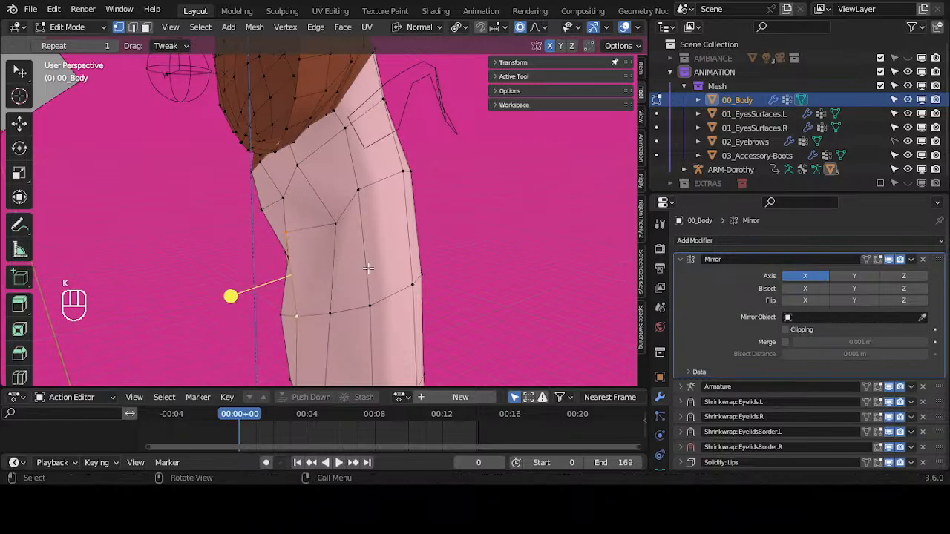
left_click(785, 342)
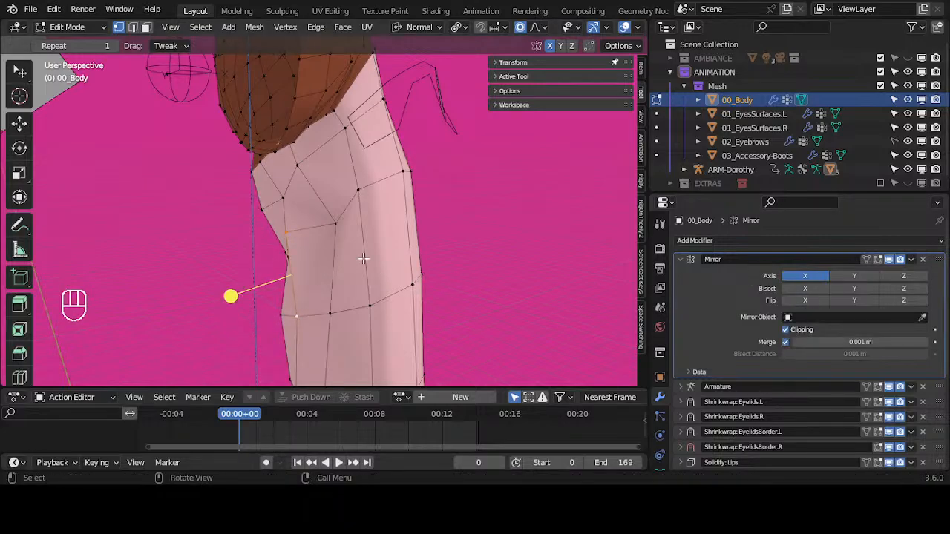
Circle-select the vertices around the repaired inner-thigh area and smooth them.
key("alt+a")
middle_click_drag(282, 237, 340, 261)
key("c")
right_click(330, 228)
key("c")
mouse_move(310, 257)
left_mouse_down()
mouse_move(299, 239)
mouse_move(295, 266)
left_mouse_up()
right_click(294, 248)
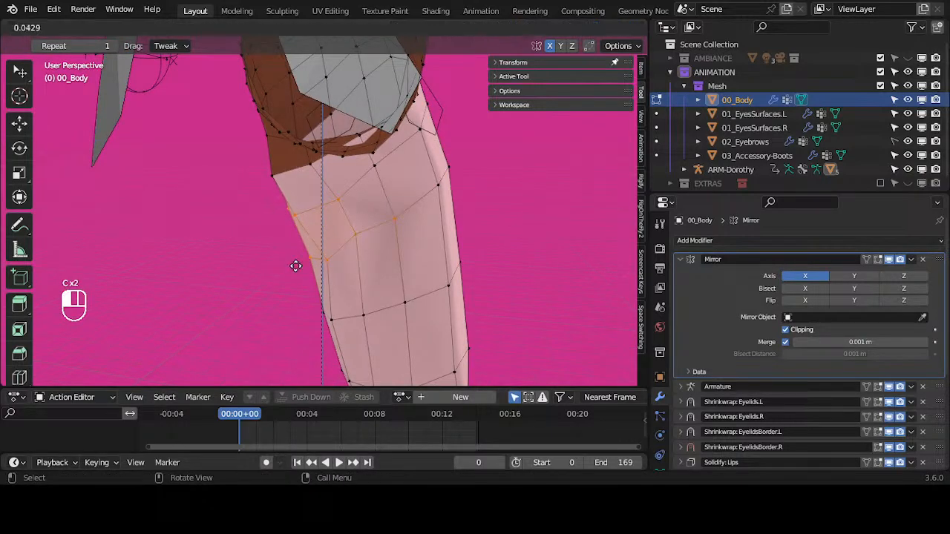
left_click(375, 274)
Nudge the topmost inner-thigh vertex just below the buttock.
mouse_move(375, 274)
middle_mouse_down()
mouse_move(328, 270)
mouse_move(301, 248)
middle_mouse_up()
left_click(251, 175)
key("g")
left_click(257, 171)
Circle-select the column of vertices running down the inner back thigh and smooth them.
key("alt+a")
key("c")
left_click_drag(265, 209, 271, 319)
right_click(270, 317)
left_click_drag(206, 268, 256, 275)
Smooth the vertices across the middle of the back thigh.
scroll(319, 252, "down", 2)
key("alt+a")
key("c")
left_click_drag(324, 223, 300, 285)
right_click(300, 285)
left_click_drag(243, 269, 279, 274)
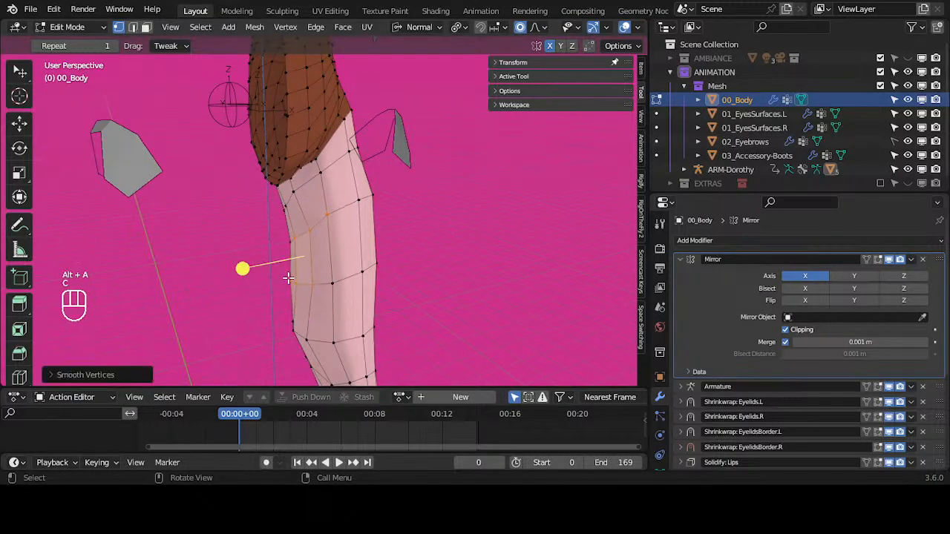
Move the mid-thigh vertices into shape, and reposition the vertices on the thigh's inner contour.
scroll(293, 277, "up", 1)
middle_click_drag(292, 277, 300, 302)
key("g")
left_click(322, 281)
key("alt+a")
key("c")
left_click(279, 294)
right_click(276, 295)
key("g")
left_click(350, 284)
Circle-select the vertices on the outer contour of the lower thigh and move them.
key("alt+a")
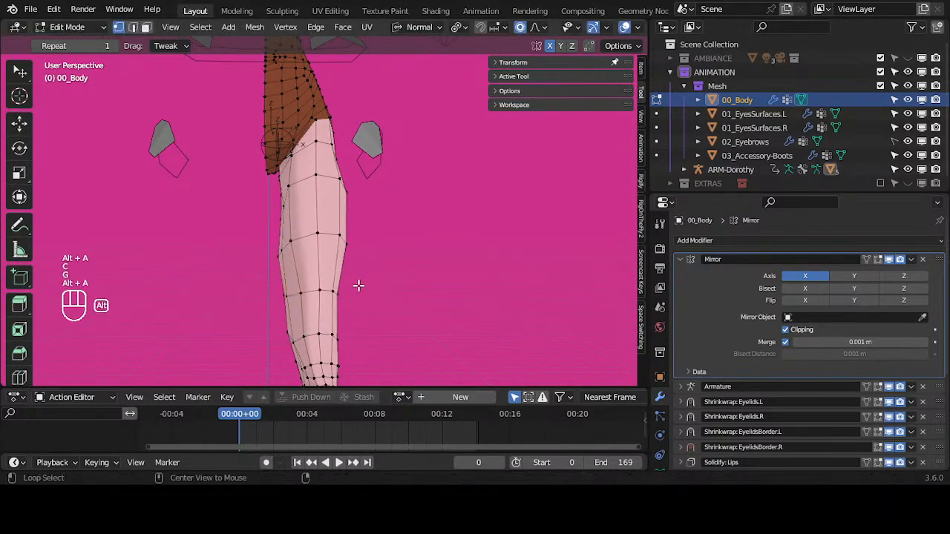
key("c")
left_click(344, 288)
right_click(344, 287)
key("g")
left_click(390, 287)
In the front view, circle-select and smooth the vertices around the middle of the thigh.
middle_click_drag(390, 287, 377, 282)
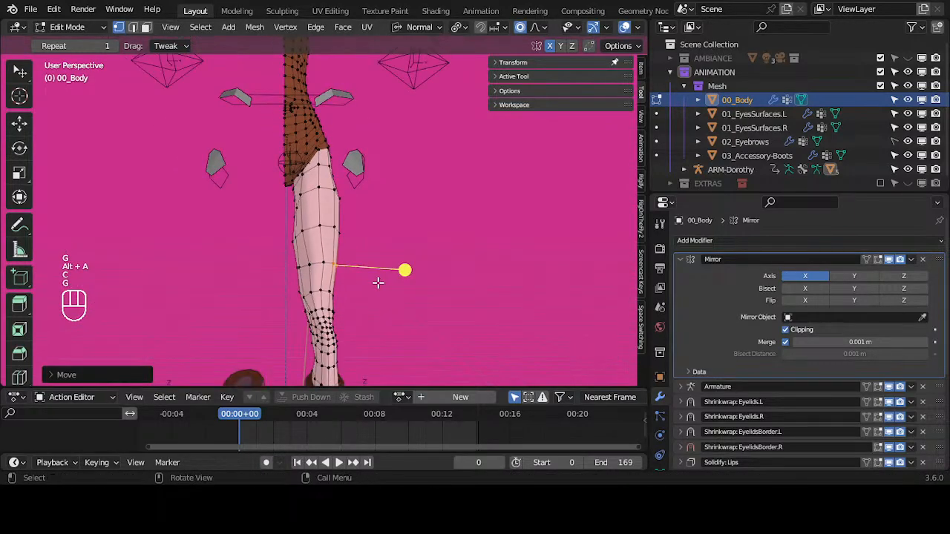
key("KP_4")
key("KP_1")
key("KP_1")
key("alt+a")
key("c")
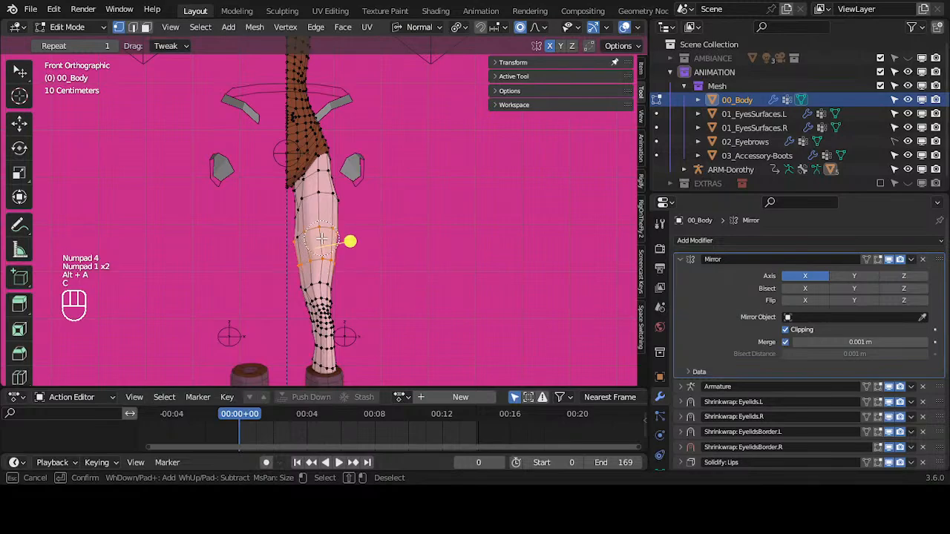
right_click(374, 248)
key("alt+a")
key("c")
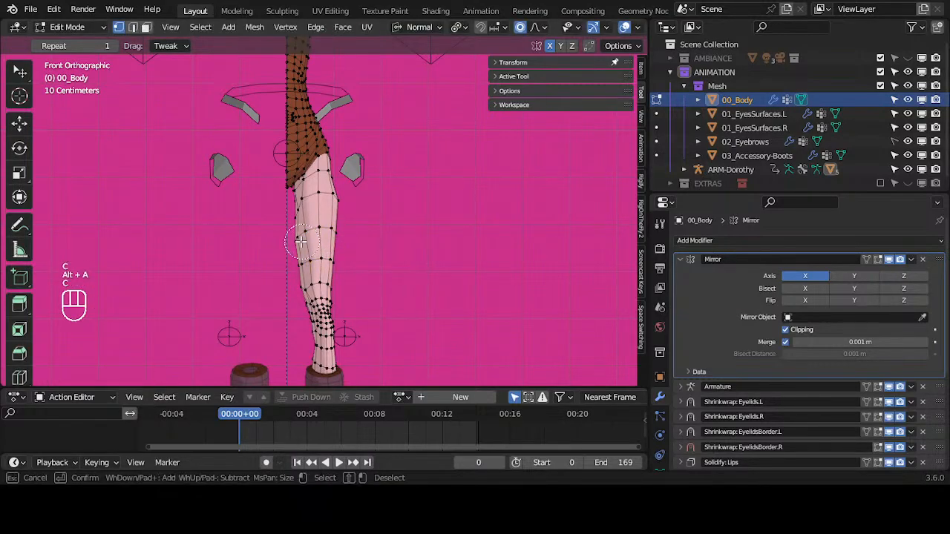
right_click(340, 216)
Circle-select the upper front thigh vertices in place of the whole mesh and move them slightly.
key("a")
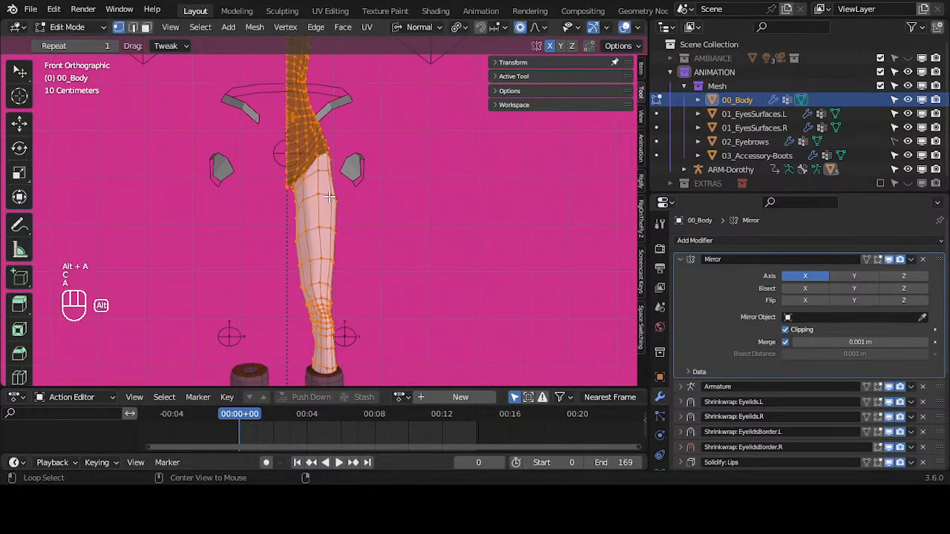
key("c")
right_click(325, 182)
key("alt+a")
key("c")
left_click(325, 181)
right_click(326, 182)
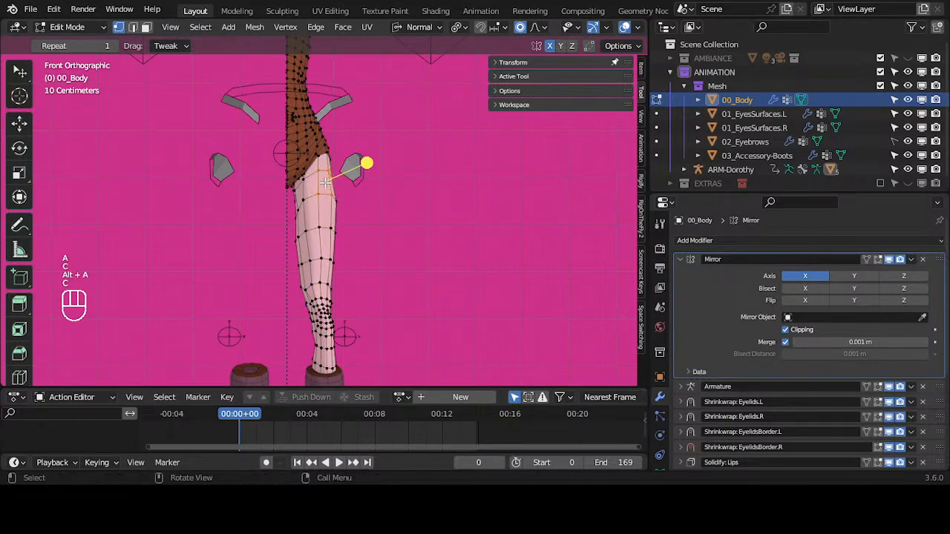
key("g")
left_click(365, 161)
Select an edge loop around the top of the thigh in edge mode, smooth it and move it slightly.
key("alt+a")
key("c")
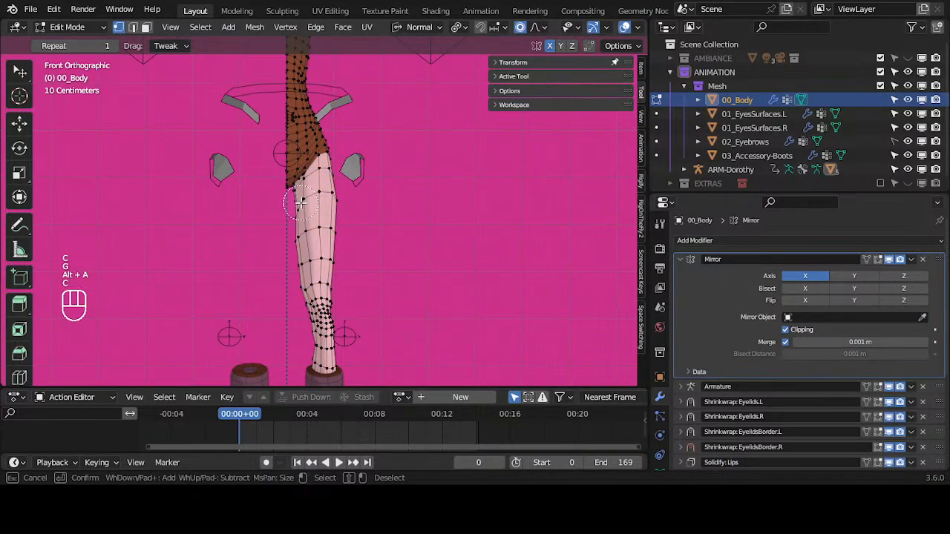
right_click(301, 200)
key("alt+a")
key("3")
key("2")
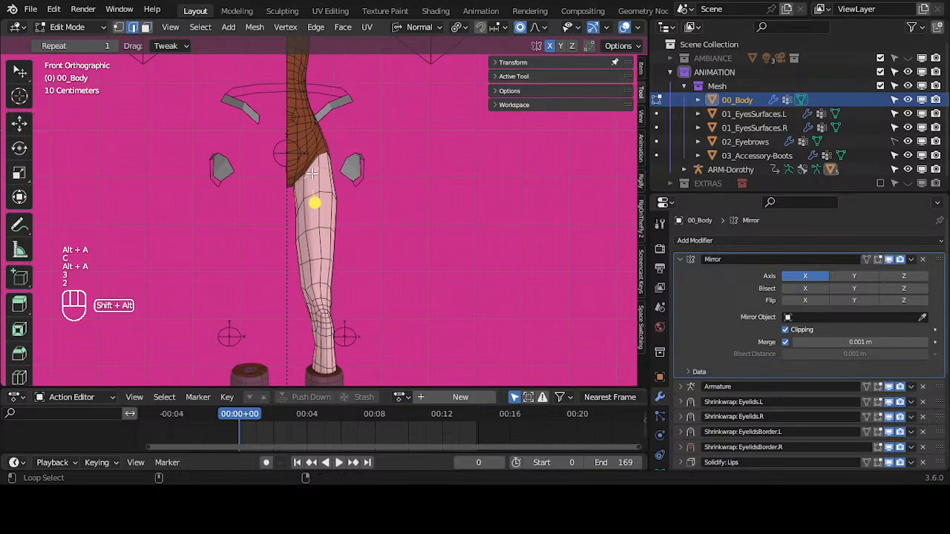
left_click_drag(315, 192, 343, 200)
left_click_drag(416, 205, 416, 206)
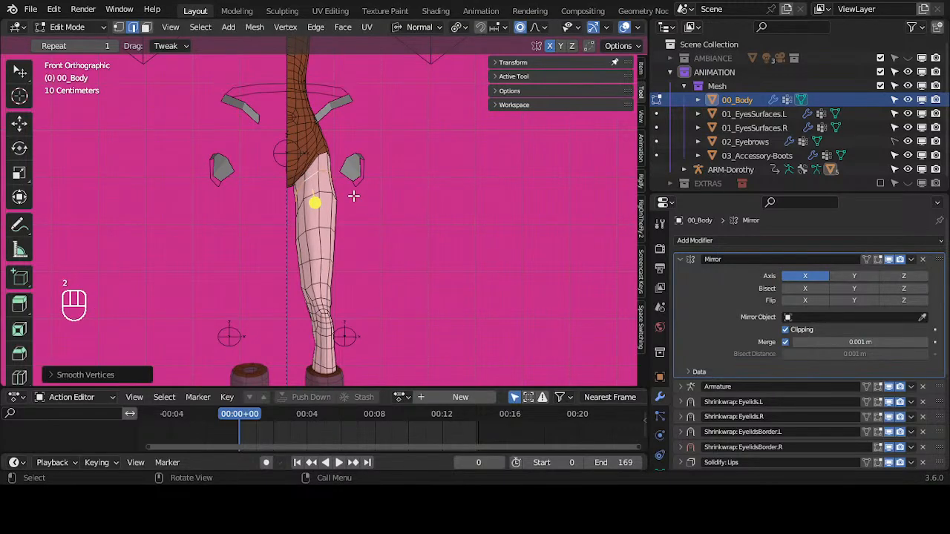
key("g")
left_click(364, 177)
Select the thigh edge loop just below the leotard opening and smooth it.
scroll(345, 199, "up", 2)
middle_click_drag(341, 216, 340, 228, "shift")
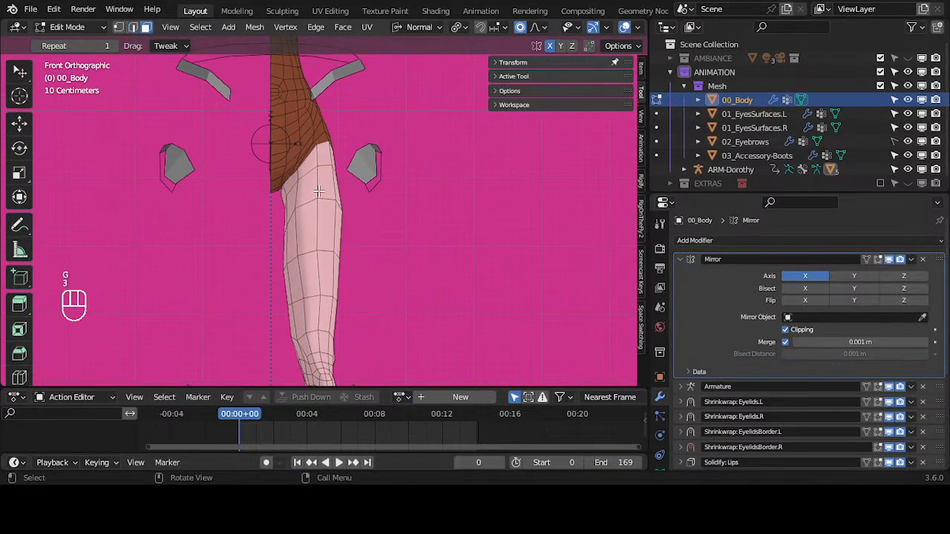
key("3")
key("alt+a")
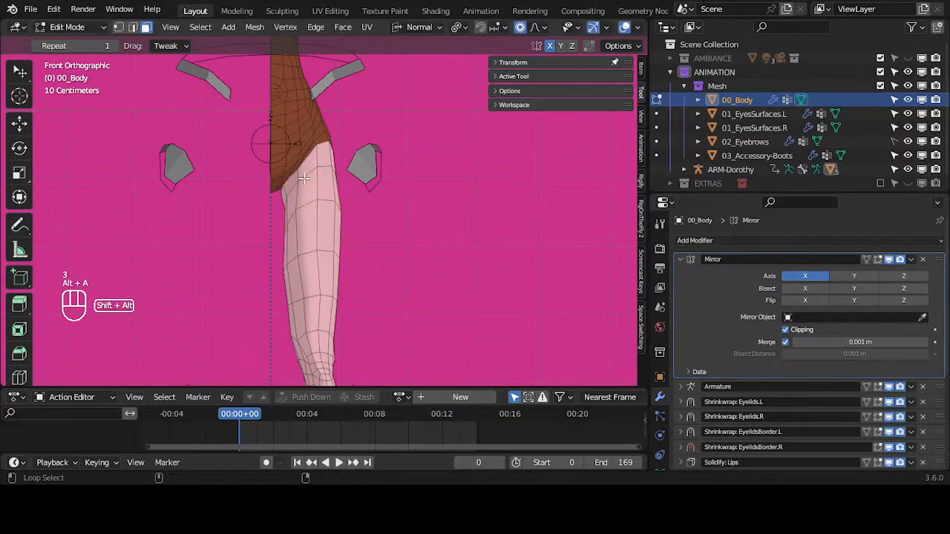
key("2")
key("alt+a")
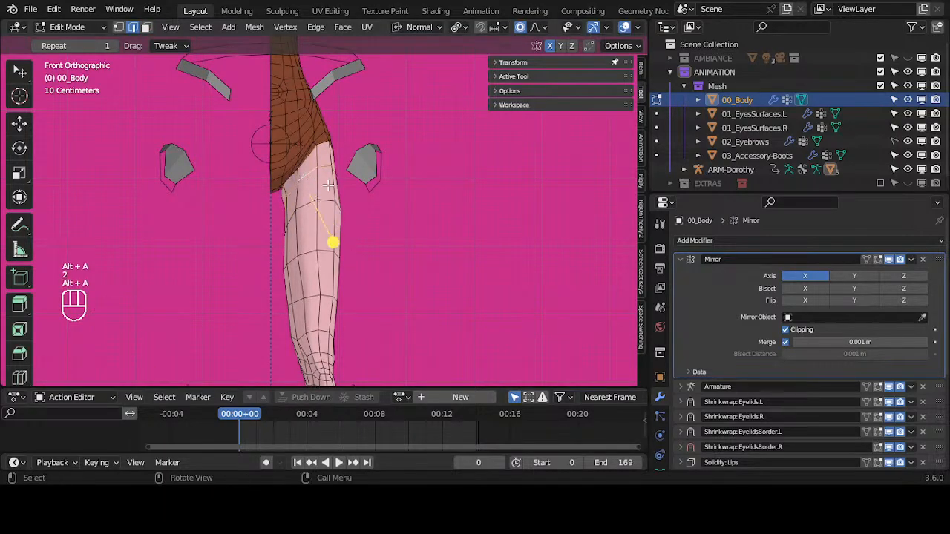
left_click_drag(330, 243, 356, 245)
scroll(348, 205, "up", 3)
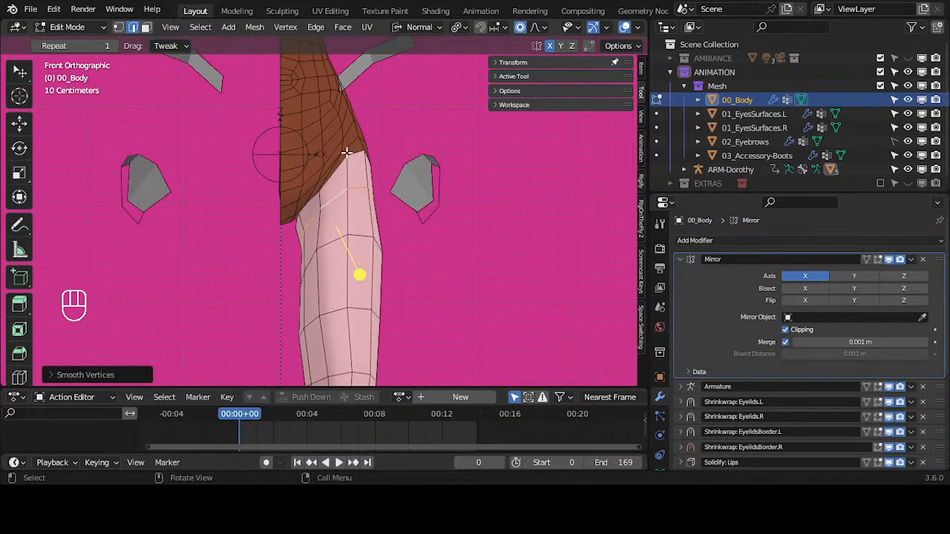
Select the face loop along the leotard's leg opening, smooth it and clear the selection.
left_click(343, 154, "alt+shift")
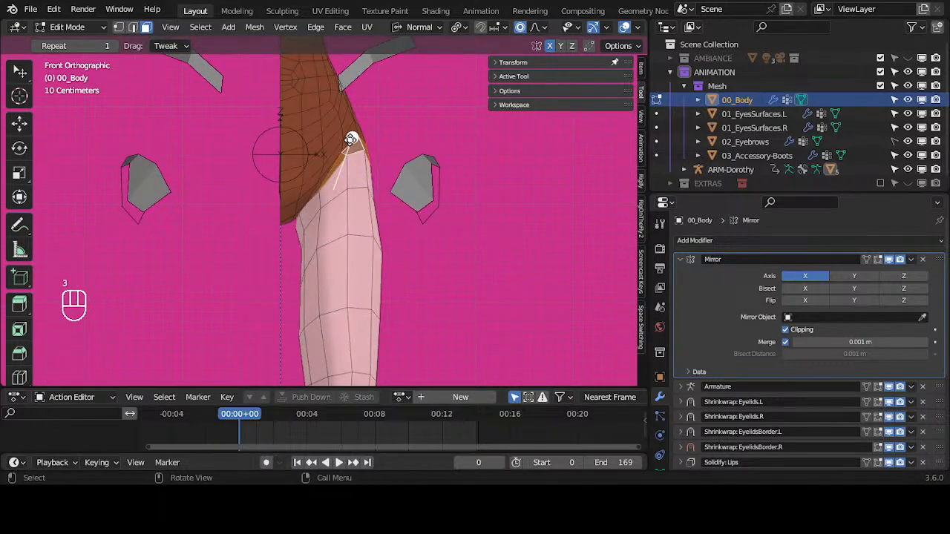
mouse_move(350, 139)
left_mouse_down()
mouse_move(378, 140)
mouse_move(352, 140)
left_mouse_up()
key("alt+a")
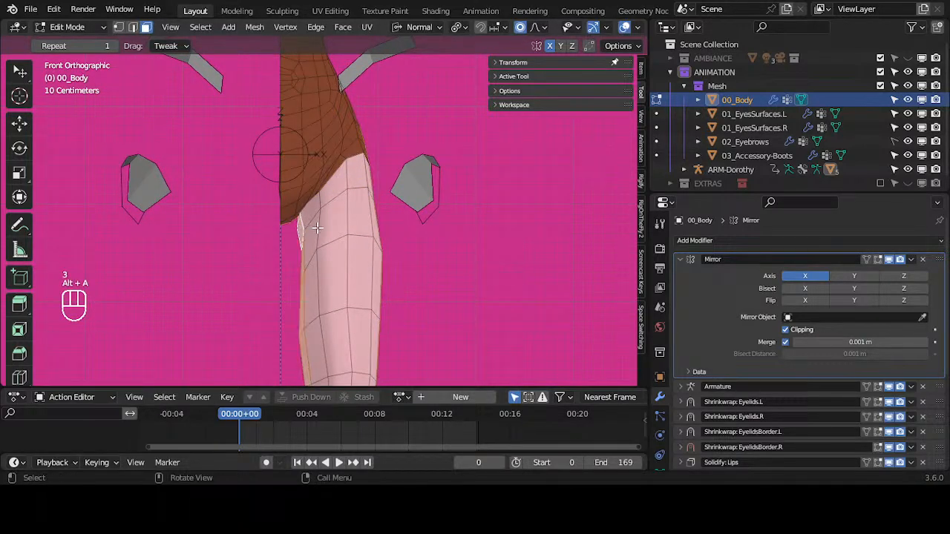
Select the top thigh face loop, scale it down slightly with proportional editing, and rotate and shift it.
key("alt+a")
key("s")
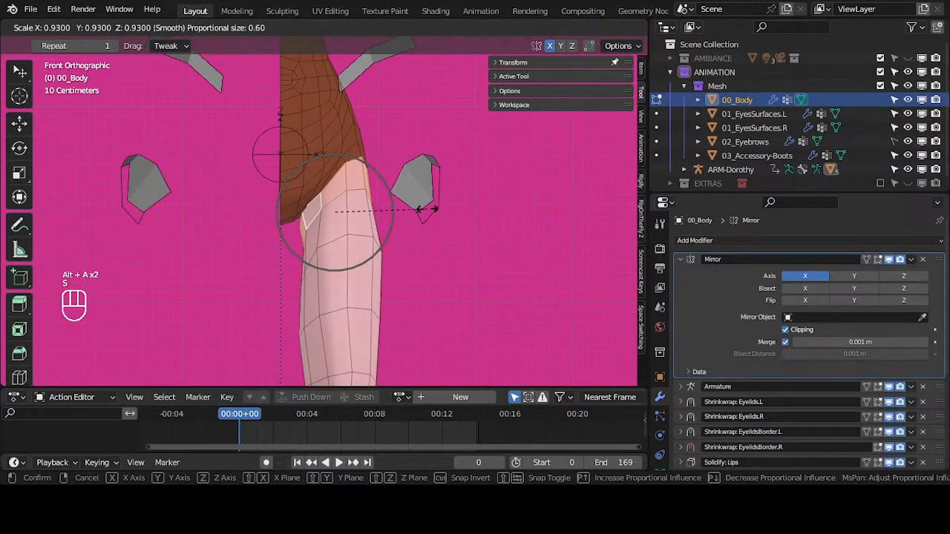
left_click(420, 210)
key("r")
left_click(438, 243)
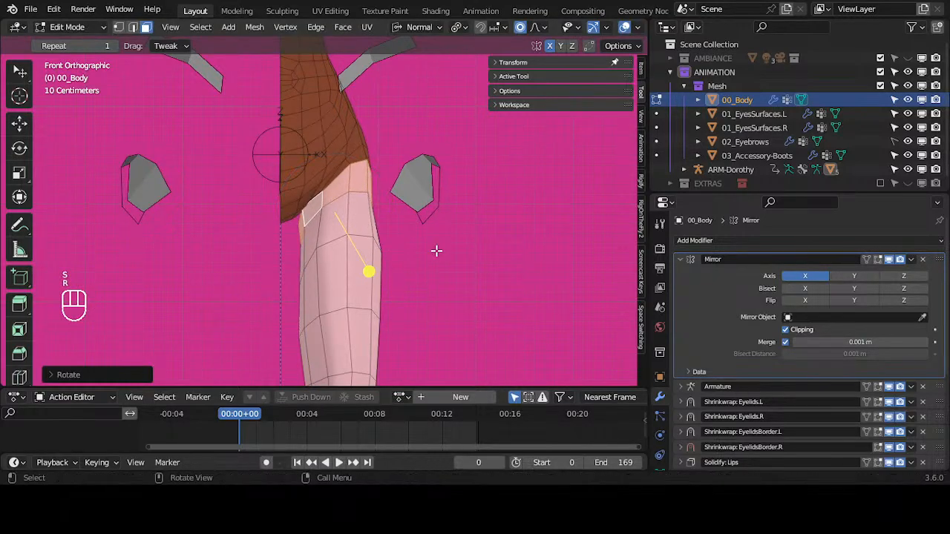
key("g")
left_click(378, 228)
Smooth the second thigh face loop, scale it up slightly and move it into line with the hip.
key("alt+a")
left_click_drag(312, 207, 321, 207)
key("s")
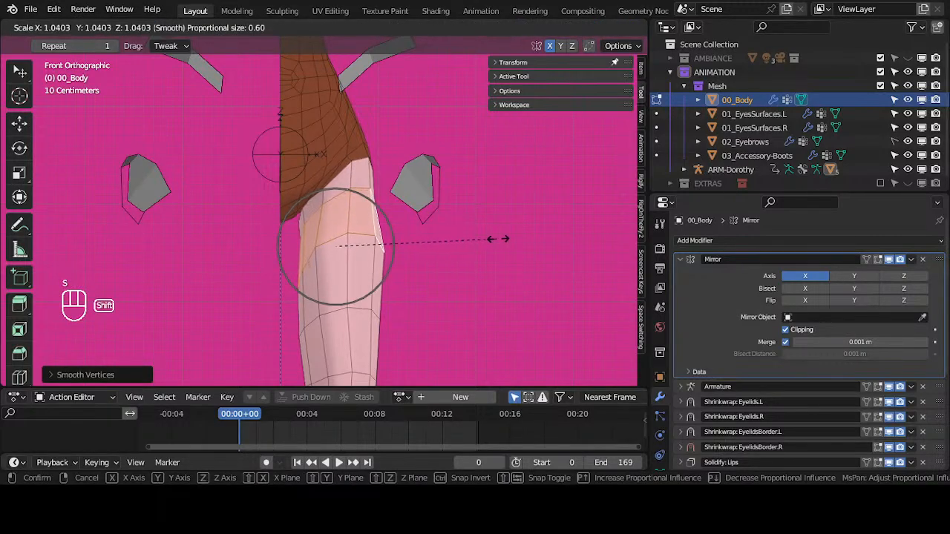
left_click(478, 238)
key("g")
left_click(384, 216)
key("alt+a")
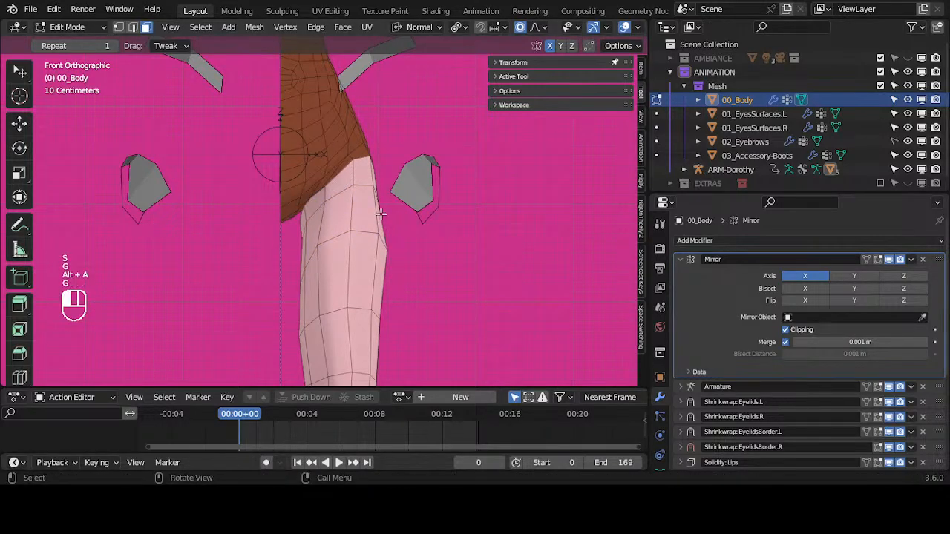
Move the outermost upper-thigh face outward, and rotate and shift the inner-thigh faces toward the centre line.
key("g")
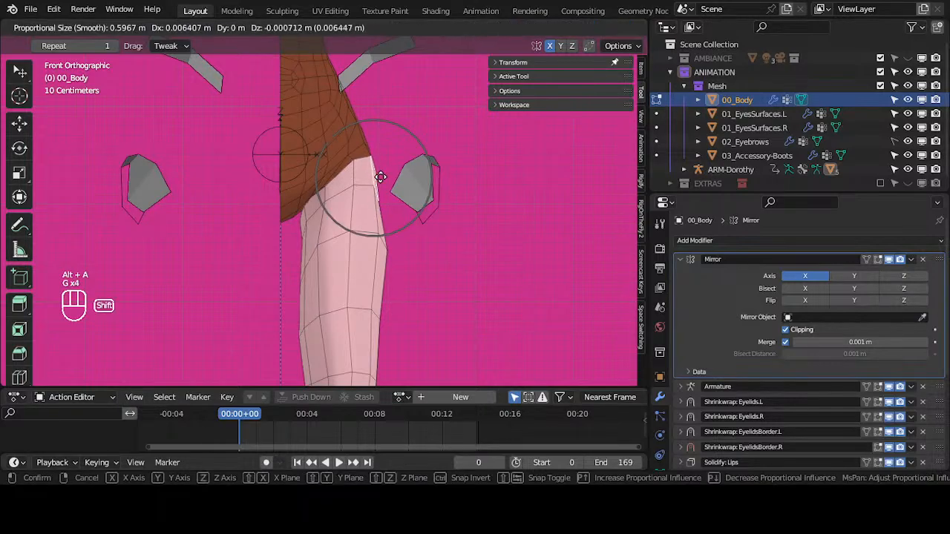
left_click(437, 157)
key("r")
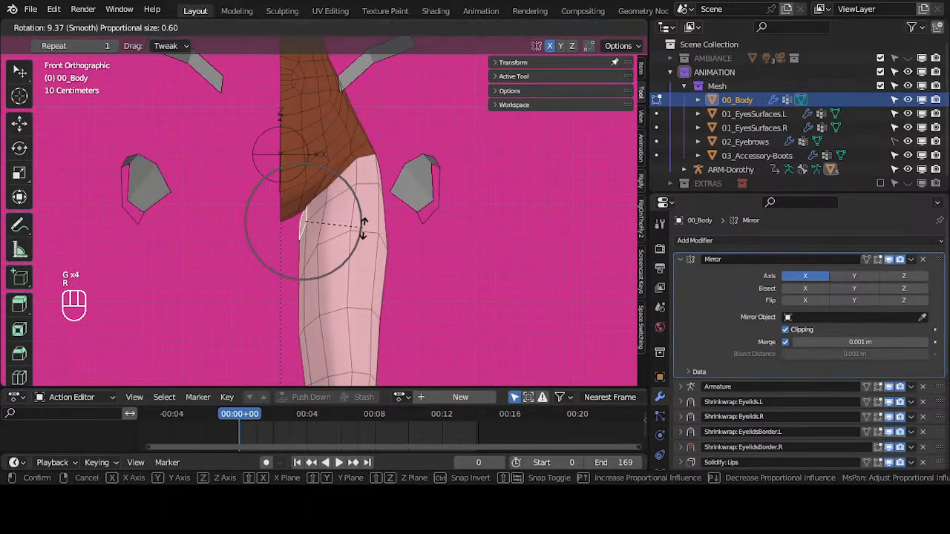
left_click(233, 212)
key("g")
left_click(303, 255)
key("g")
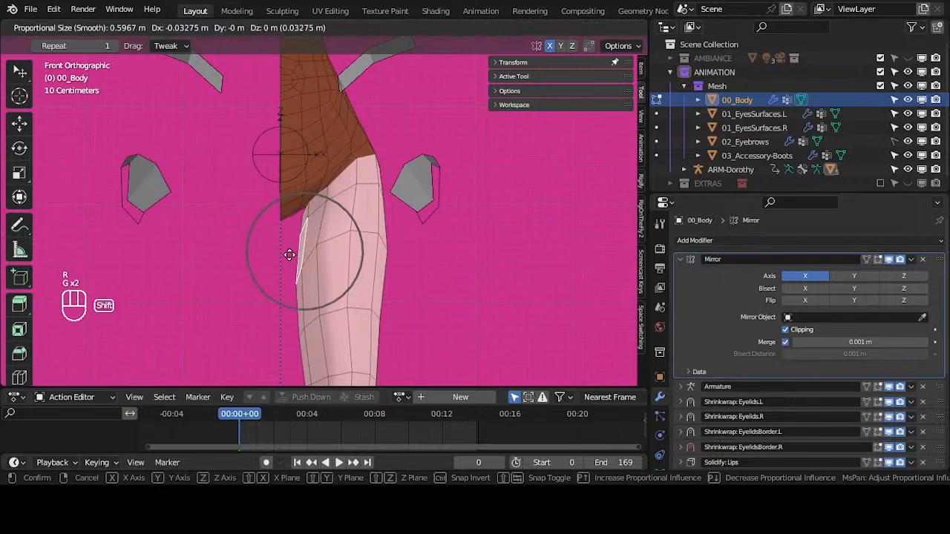
left_click(290, 256)
From the side, move the front-thigh faces to round the contour, and check the leg in Object Mode.
key("Tab")
middle_click_drag(374, 253, 253, 304)
key("Tab")
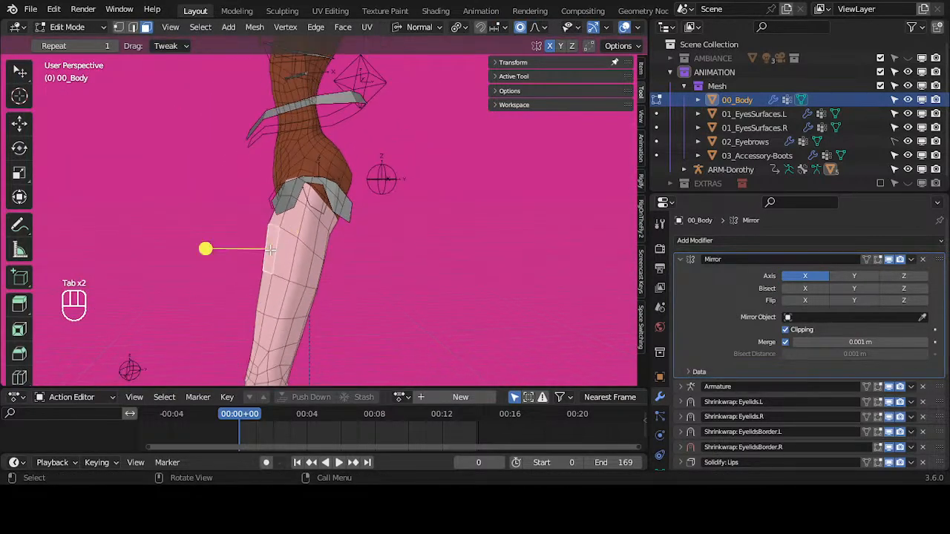
key("g")
left_click(241, 244)
key("g")
left_click(256, 297)
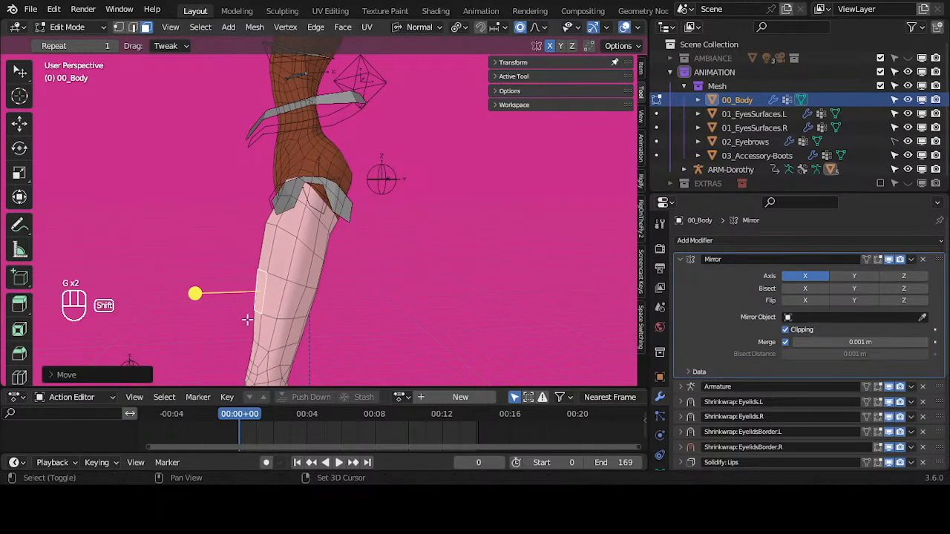
middle_click_drag(246, 322, 264, 219, "shift")
key("Tab")
key("Tab")
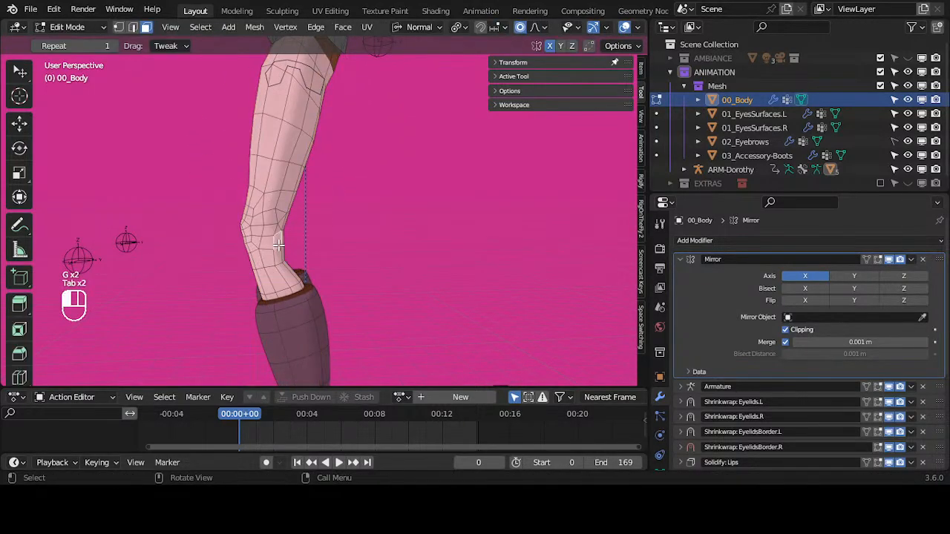
Move the faces behind the knee and on the back of the calf to refine the lower leg's contour.
key("g")
left_click(297, 255)
middle_click_drag(297, 254, 512, 246)
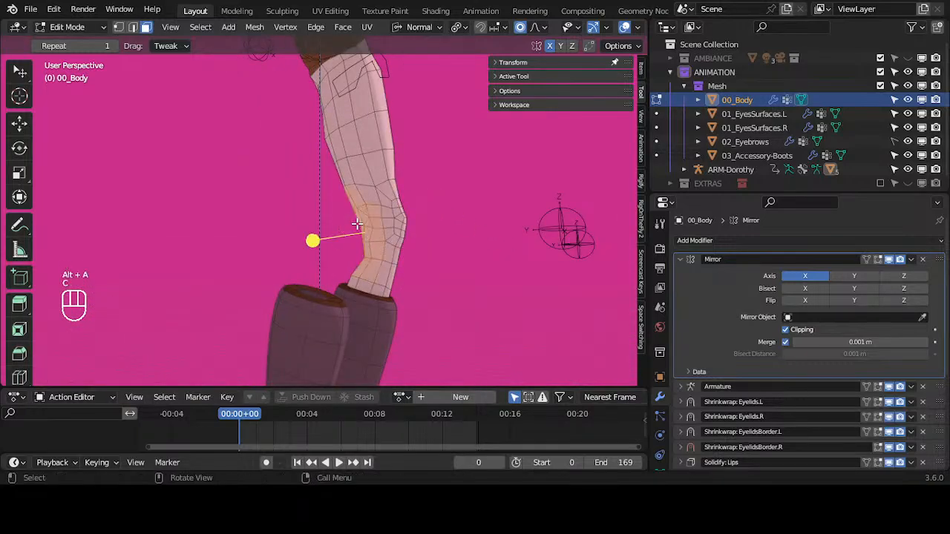
key("g")
left_click(352, 252)
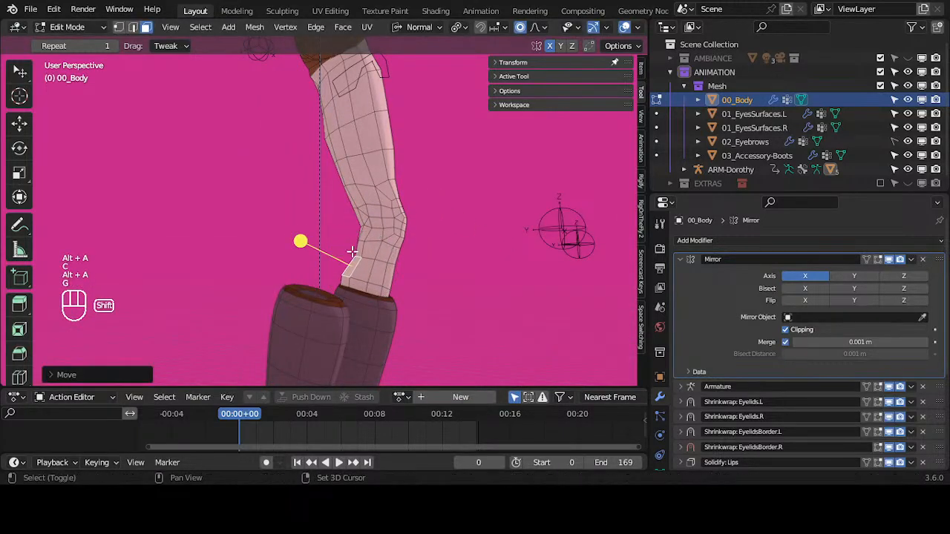
Reposition and rotate the faces at the back of the calf, and clear the selection.
middle_click_drag(383, 231, 353, 264)
key("g")
key("r")
left_click(416, 262)
key("a")
key("c")
key("alt+a")
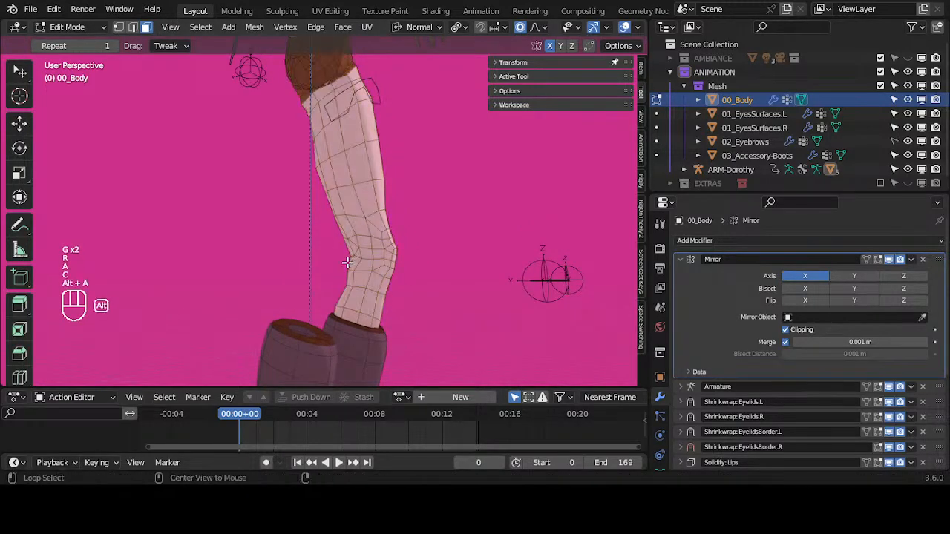
Select the faces along the back of the thigh and smooth their vertices.
left_click(304, 270)
mouse_move(304, 270)
middle_mouse_down()
mouse_move(346, 212)
mouse_move(294, 285)
middle_mouse_up()
left_click_drag(242, 338, 416, 276)
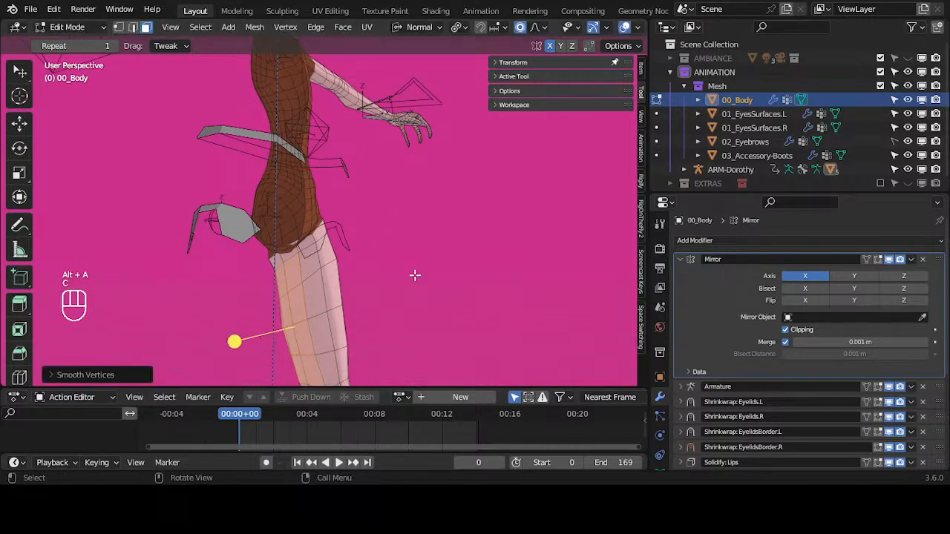
middle_click_drag(415, 275, 319, 283)
Return the body to Object Mode, select the Dorothy armature by its foot control and enter Pose Mode.
key("Tab")
scroll(371, 297, "down", 4)
middle_click_drag(382, 299, 292, 189)
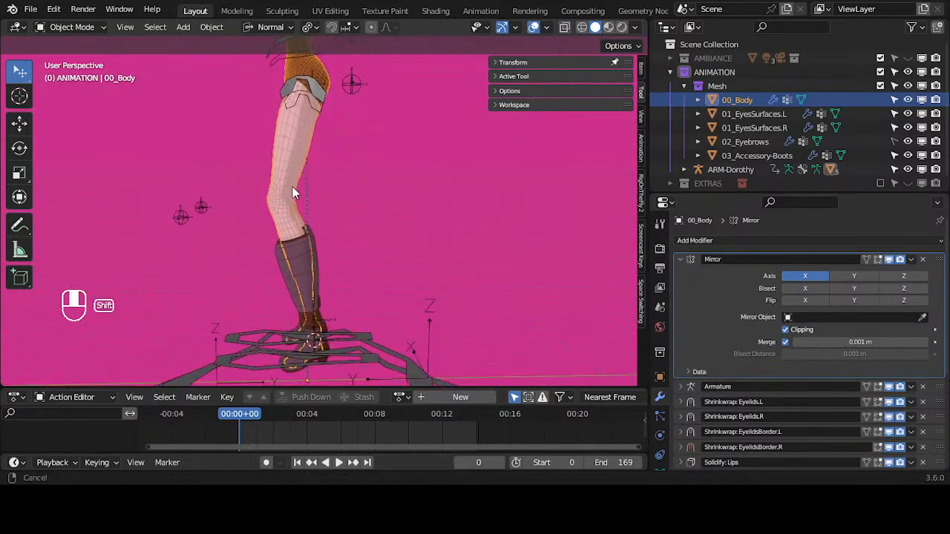
left_click(312, 357)
key("ctrl+Tab")
Move and rotate the MTR-Foot.L control up behind the body to test the legs bent backward.
key("g")
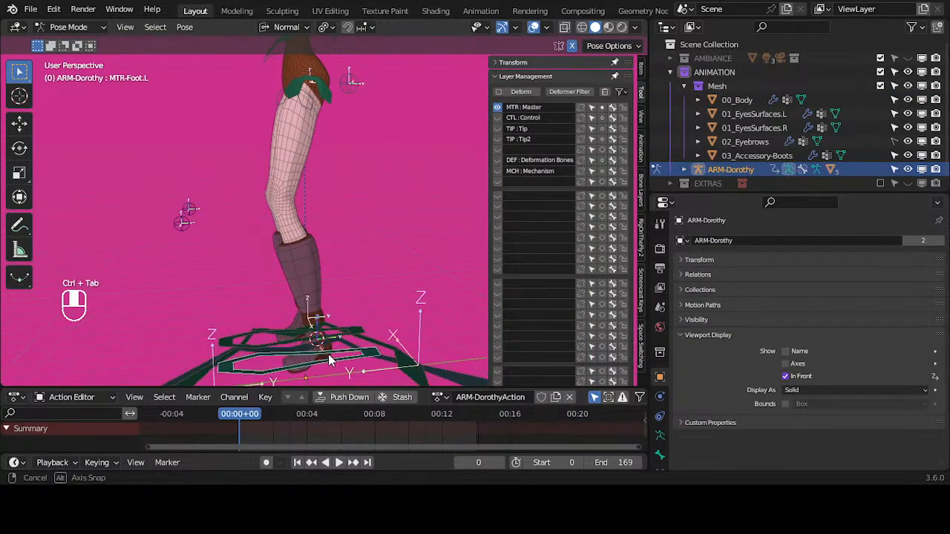
left_click(374, 316)
key("r")
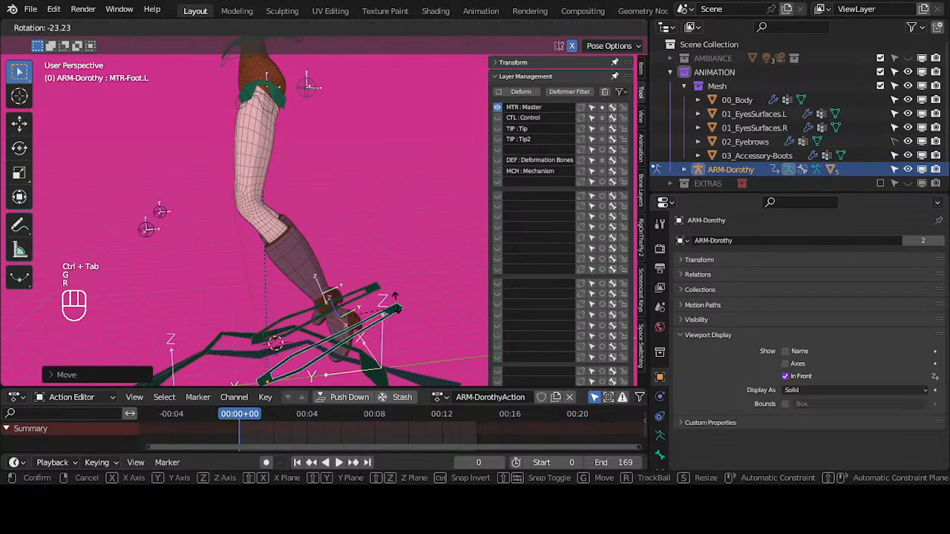
left_click(344, 304)
key("g")
left_click(404, 261)
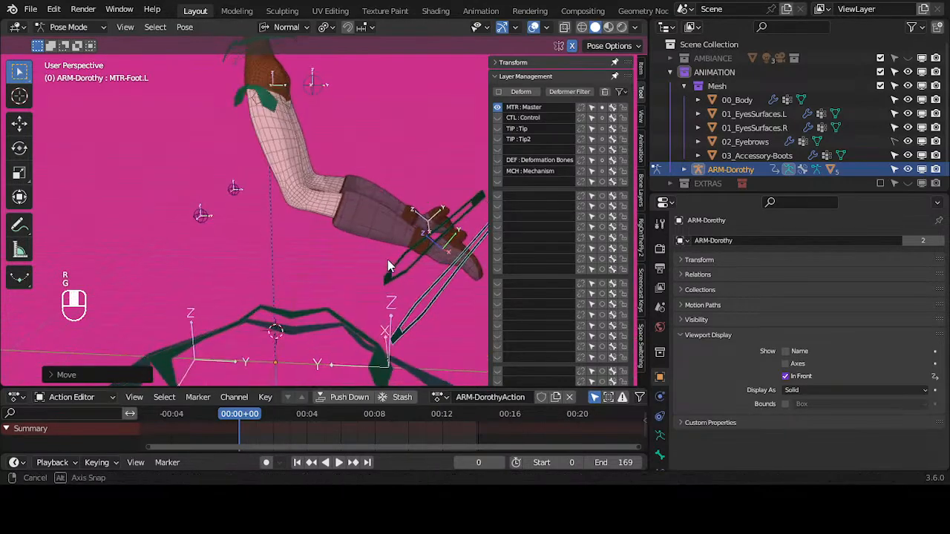
middle_click_drag(387, 260, 319, 271, "shift")
key("g")
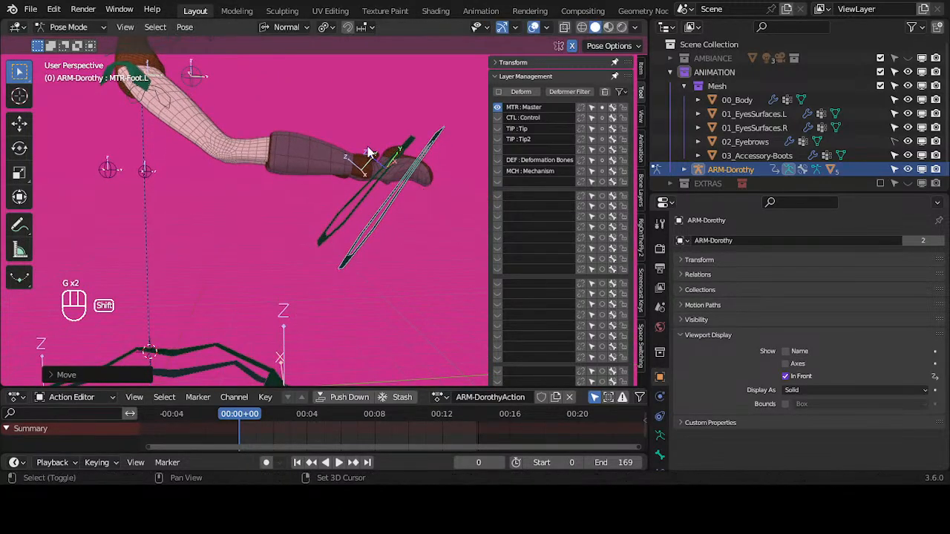
left_click(397, 154)
middle_click_drag(389, 215, 294, 240)
Move the CTL-Pole-Knee.L control down below the hips to turn the knees.
left_click(329, 211)
key("g")
left_click(253, 358)
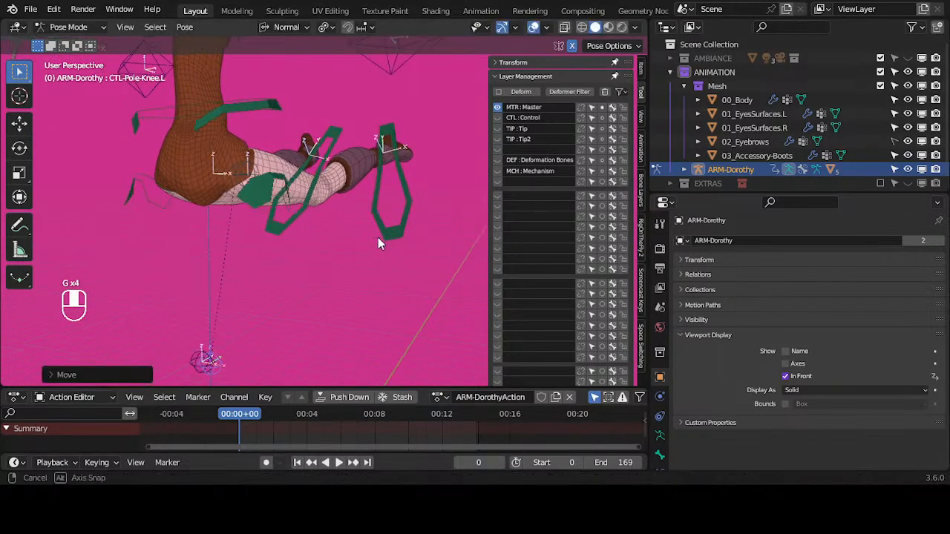
Rotate the MTR-Foot.L control and lift it higher behind the hips to test the bent knees.
middle_click_drag(378, 238, 327, 245)
middle_click_drag(326, 245, 343, 296, "shift")
left_click(397, 289)
key("r")
key("g")
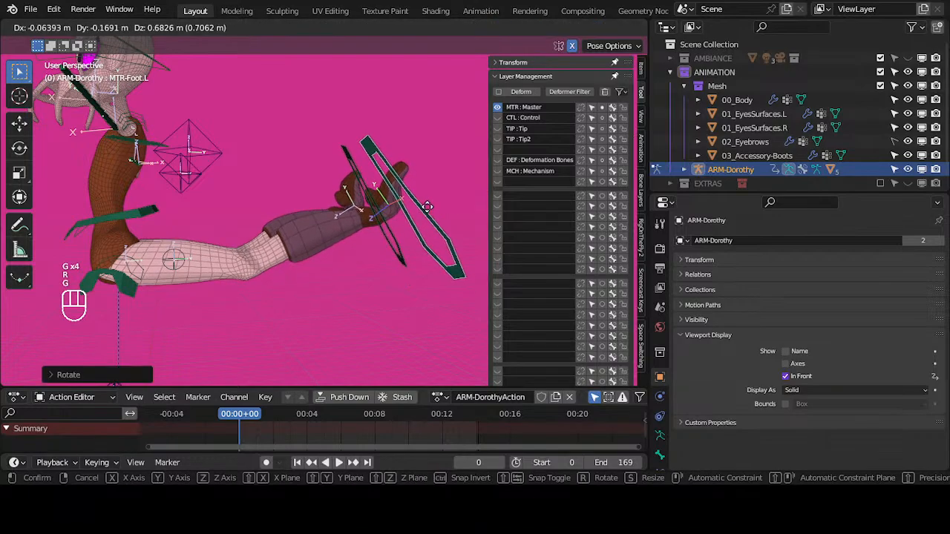
left_click(325, 166)
middle_click_drag(325, 162, 355, 272)
key("g")
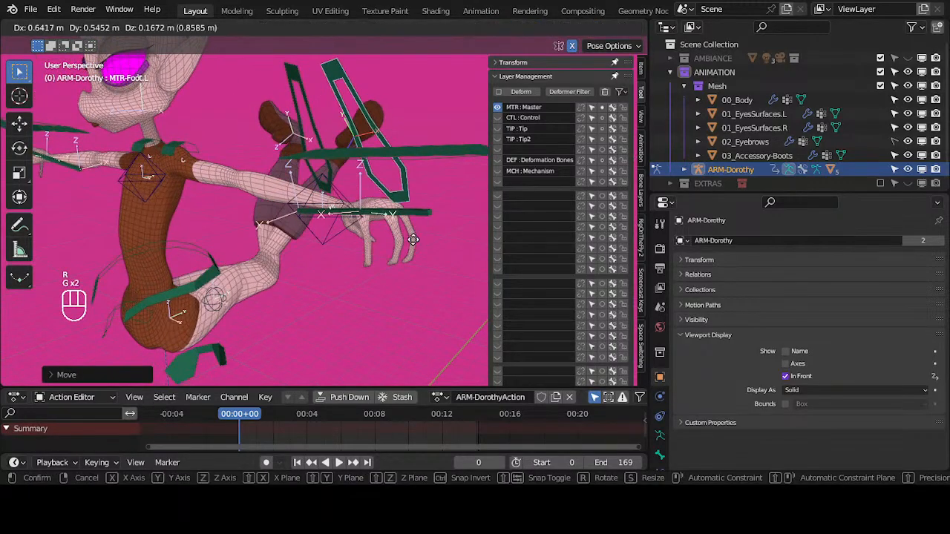
left_click(428, 253)
Shift the raised MTR-Foot.L control through several positions behind the body to examine the knee and thigh deformation.
middle_click_drag(416, 259, 322, 297)
scroll(297, 287, "up", 3)
key("g")
left_click(413, 225)
middle_click_drag(412, 225, 402, 288)
key("g")
key("g")
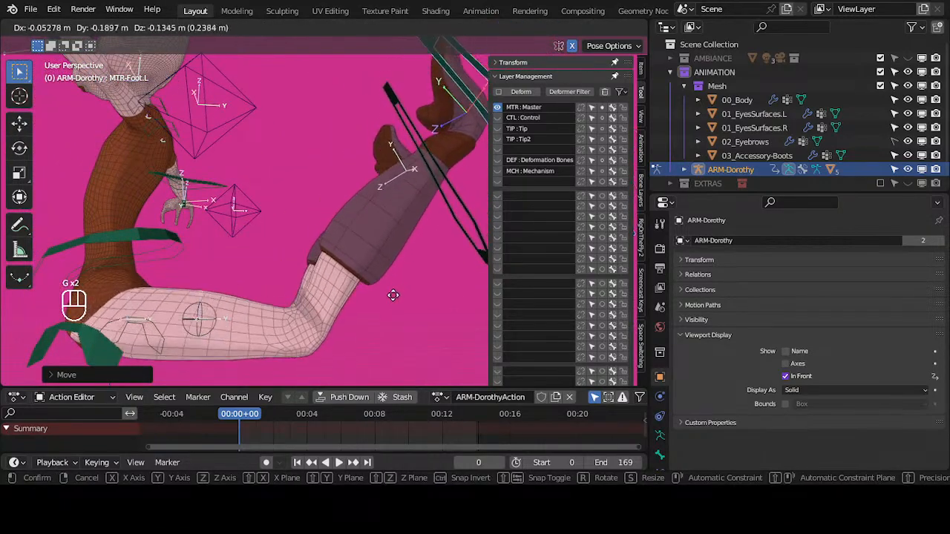
left_click(376, 326)
middle_click_drag(377, 327, 385, 261)
key("g")
left_click(373, 366)
scroll(314, 313, "down", 4)
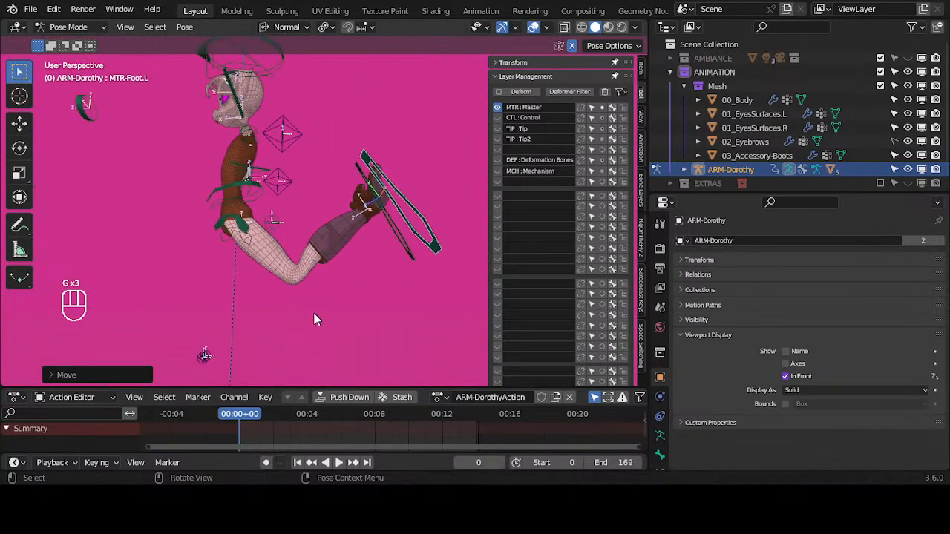
Select all control bones and clear their rotation and location.
key("a")
key("alt+r")
key("alt+g")
key("alt+g")
Raise the MTR-Foot.L control in front of the body to put the legs in a crouched pose.
mouse_move(286, 353)
middle_mouse_down("shift")
mouse_move(358, 264)
mouse_move(335, 334)
mouse_move(295, 336)
middle_mouse_up("shift")
left_click(296, 335)
key("g")
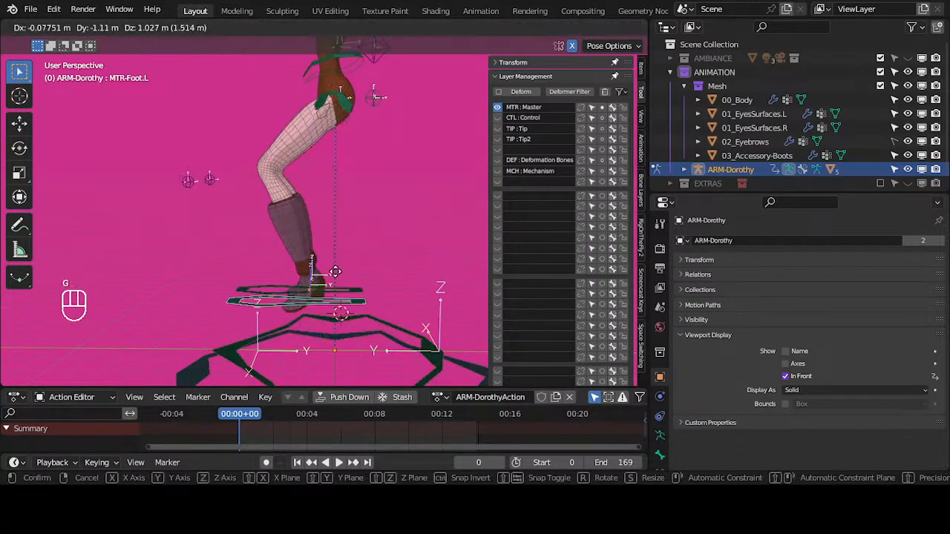
left_click(289, 249)
key("g")
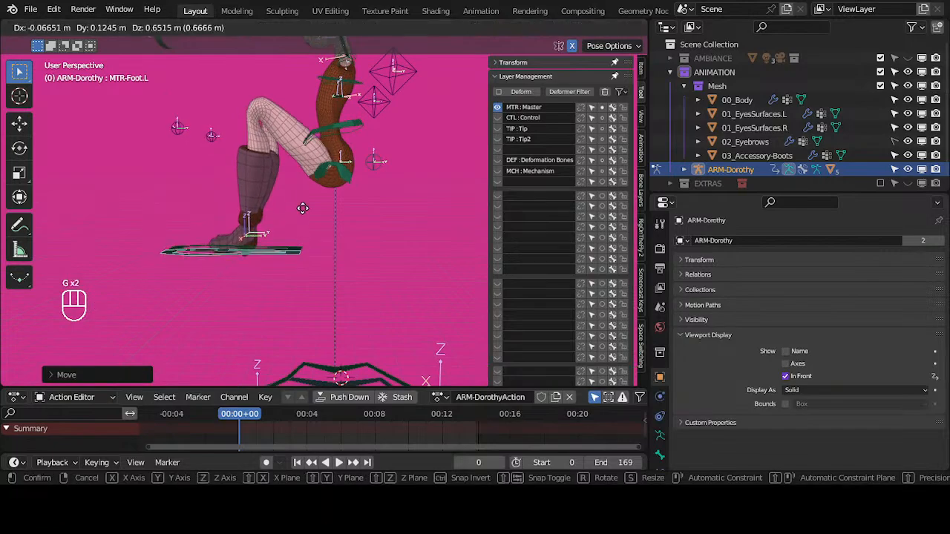
left_click(304, 194)
scroll(337, 191, "up", 2)
key("g")
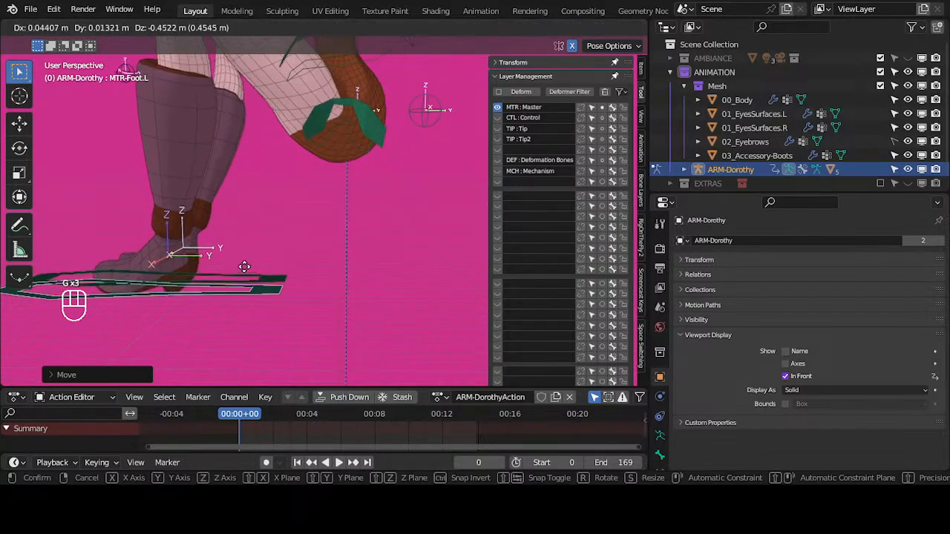
left_click(373, 250)
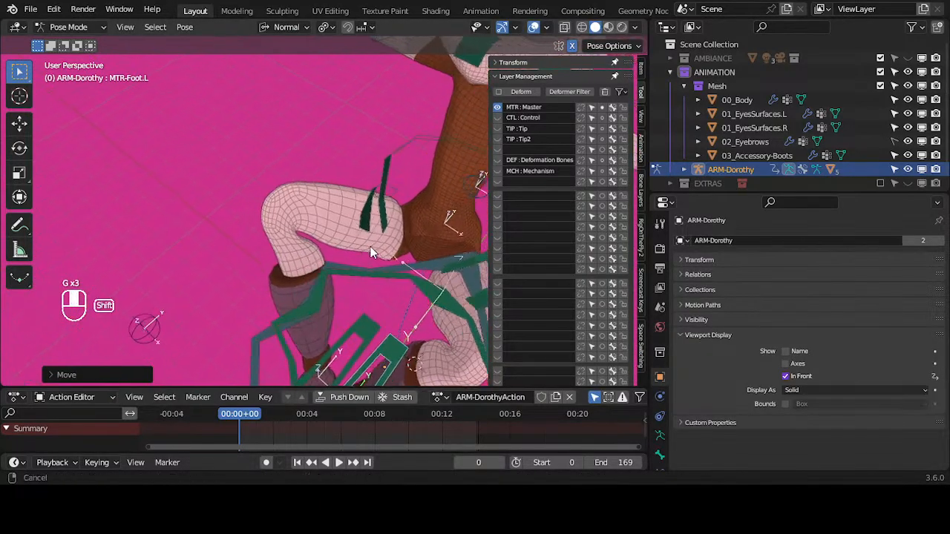
Move the CTL-Pole-Knee.L control sideways toward the body's centre to bring the knees together.
scroll(272, 148, "down", 4)
middle_click_drag(356, 205, 317, 236)
left_click(295, 362)
key("g")
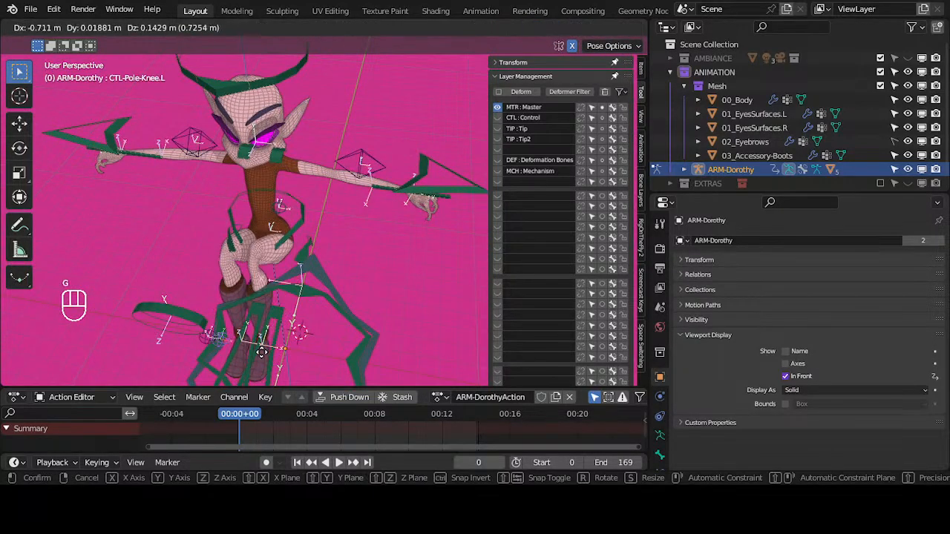
left_click(275, 350)
Reposition the CTL-Pole-Knee.L control and inspect the hip crease and thigh from the side.
scroll(344, 283, "up", 8)
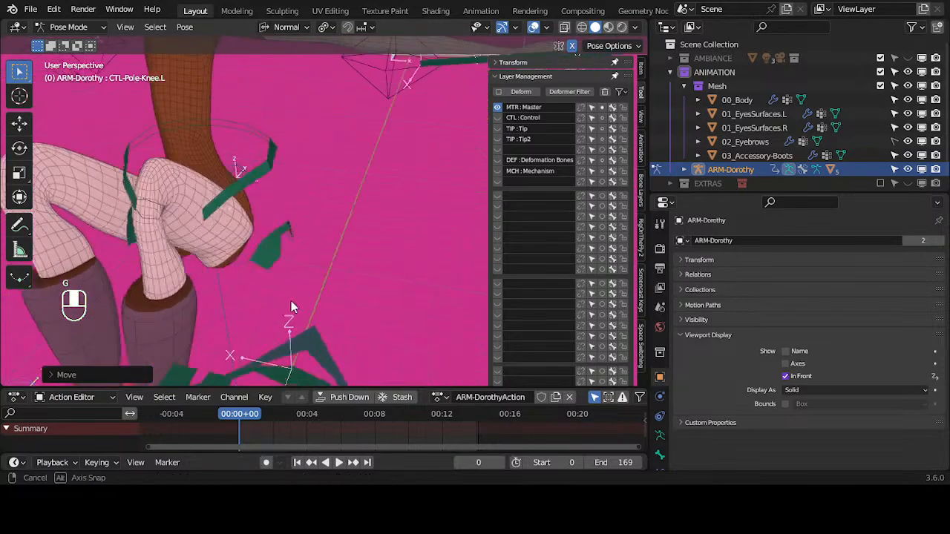
scroll(192, 256, "down", 5)
scroll(364, 322, "up", 2)
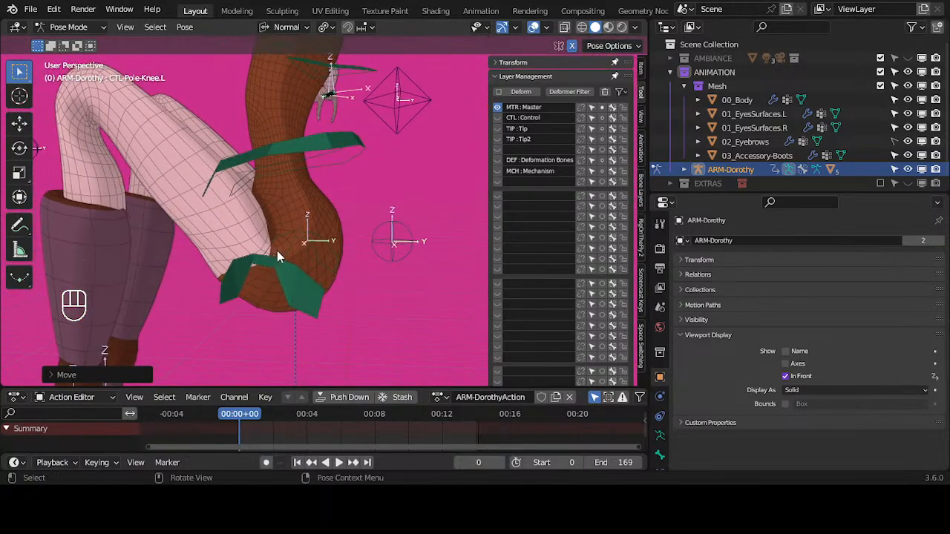
scroll(278, 250, "up", 2)
middle_click_drag(259, 256, 357, 279)
key("g")
left_click(295, 273)
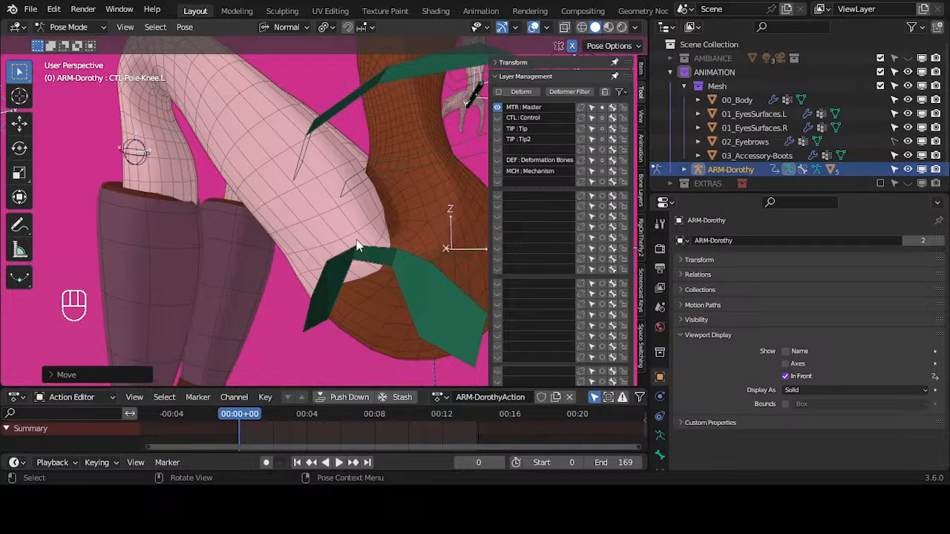
middle_click_drag(397, 161, 332, 197)
scroll(209, 198, "down", 3)
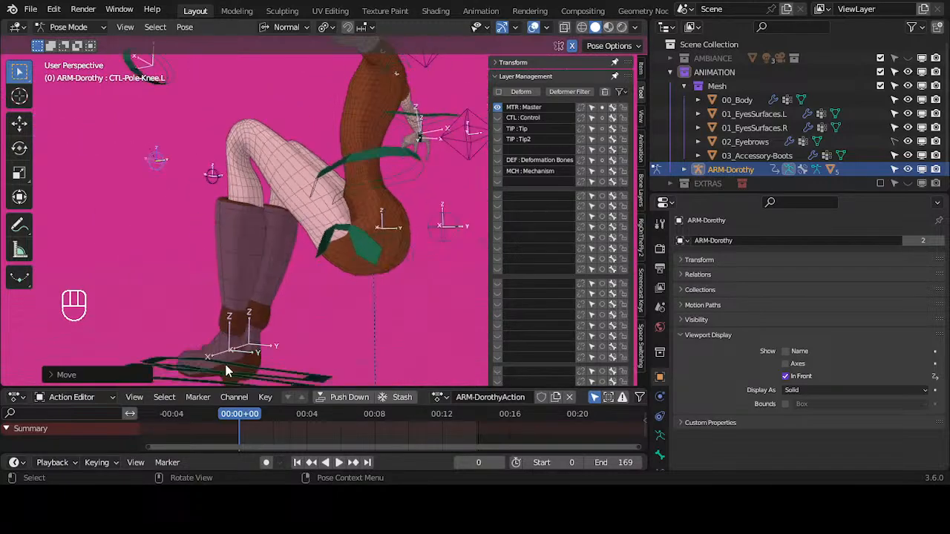
Shift the MTR-Foot.L control forward, up and down in small moves to test how the hip and thigh bend.
key("g")
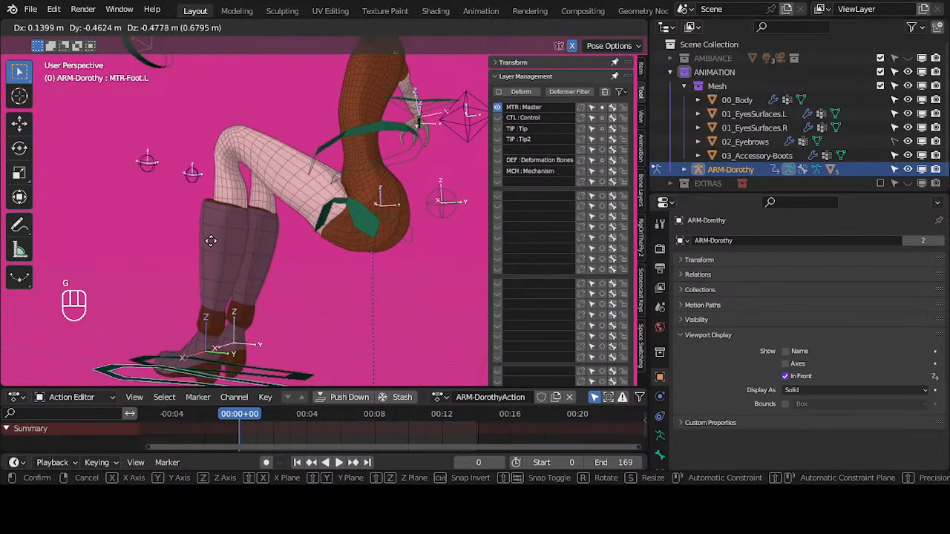
left_click(270, 213)
scroll(269, 218, "up", 4)
key("g")
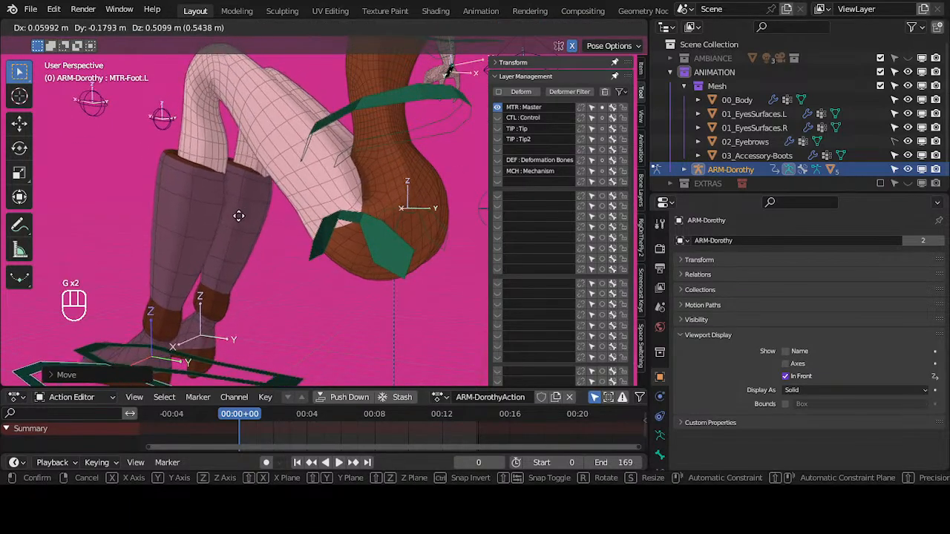
left_click(240, 262)
key("g")
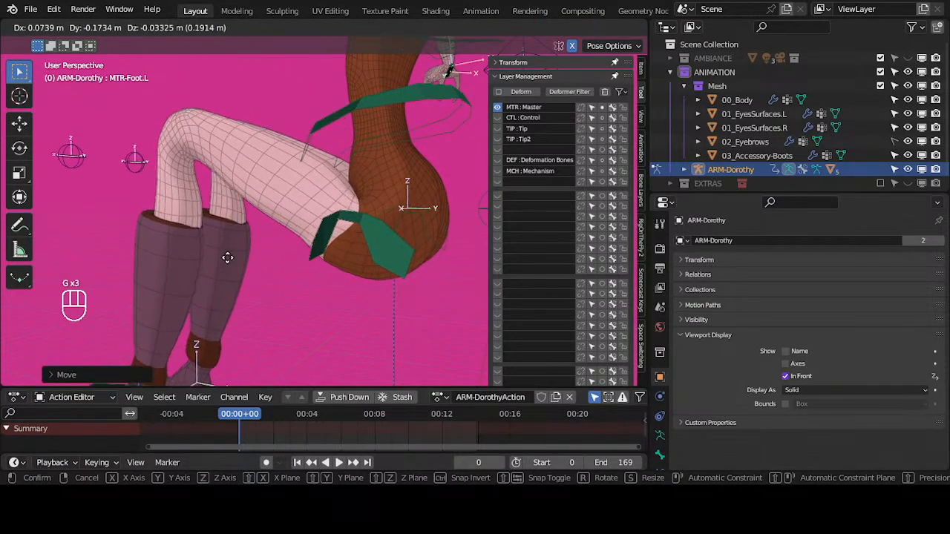
left_click(342, 212)
key("g")
left_click(344, 178)
scroll(335, 206, "down", 1)
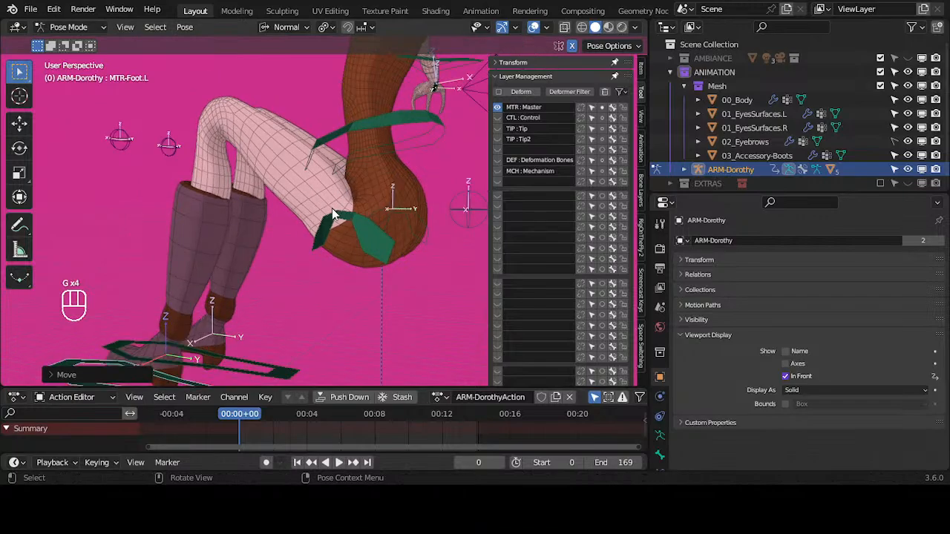
key("g")
left_click(254, 215)
From behind, spread the feet apart with the MTR-Foot.L control and move the CTL-Pole-Knee.R control outward.
middle_click_drag(255, 214, 178, 197)
key("g")
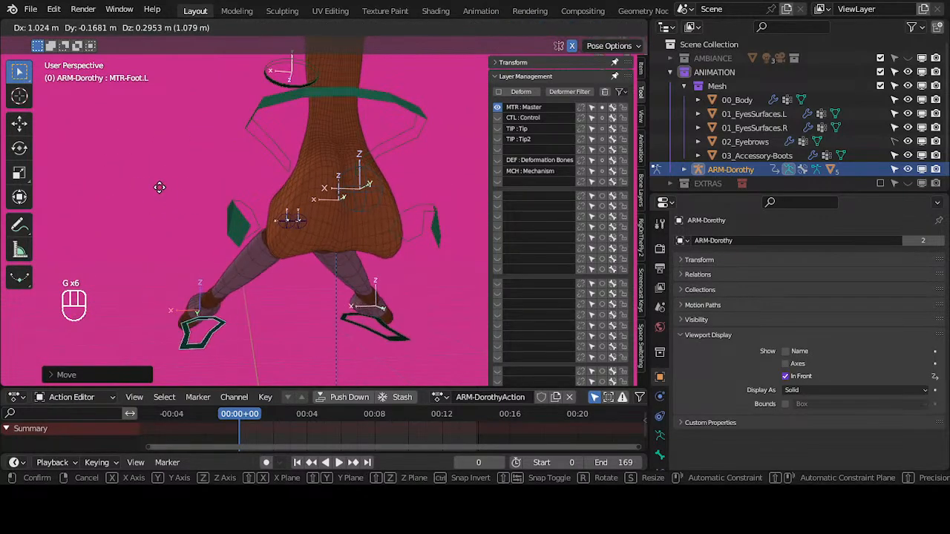
left_click(268, 209)
key("g")
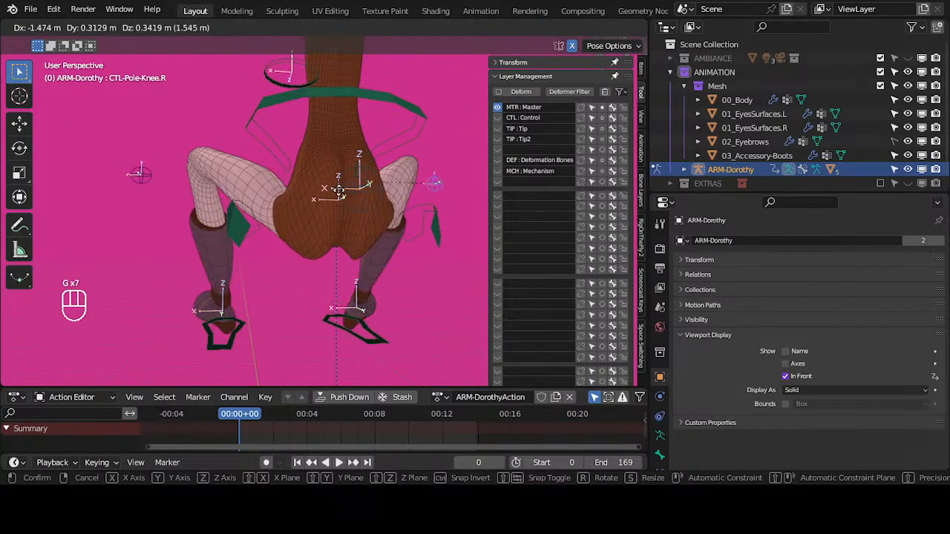
left_click(310, 196)
From the front, reposition the MTR-Foot.L control to adjust the spread of the crouched legs.
middle_click_drag(307, 189, 276, 337)
left_click(276, 336)
key("g")
left_click(306, 325)
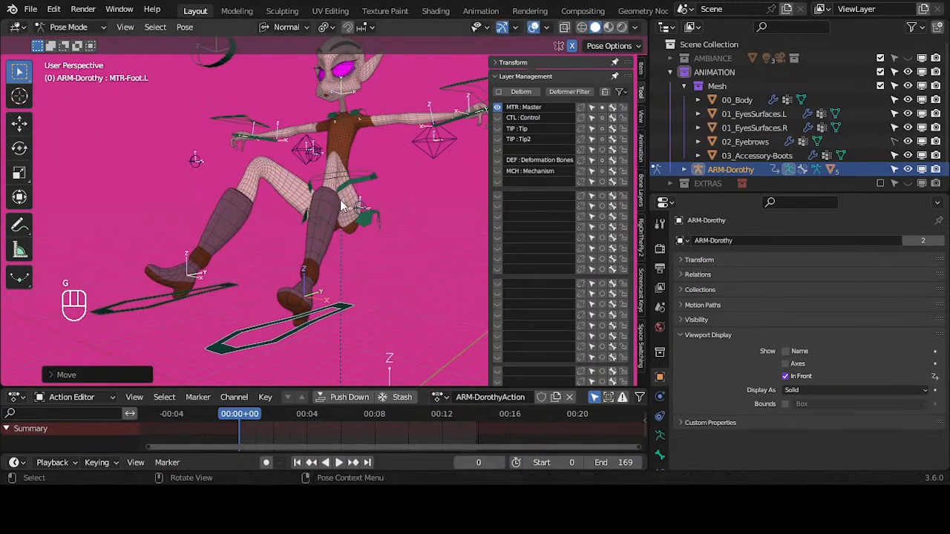
Move the CTL-Pole-Knee.L control outward in two moves to open the knees.
left_click(314, 151)
key("g")
left_click(355, 154)
key("g")
left_click(375, 158)
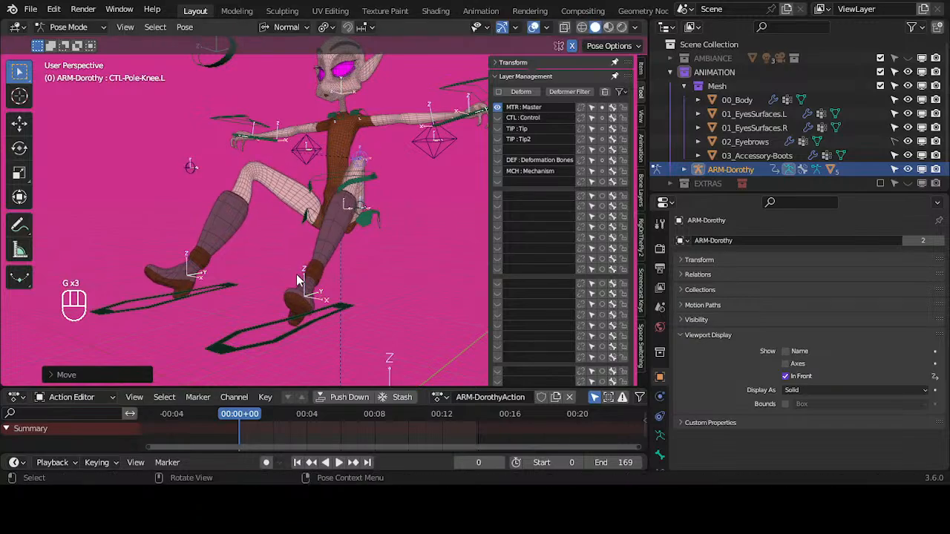
Move the MTR-Foot.L control farther outward to widen the stance.
left_click(273, 336)
key("g")
left_click(340, 334)
middle_click_drag(340, 334, 389, 257)
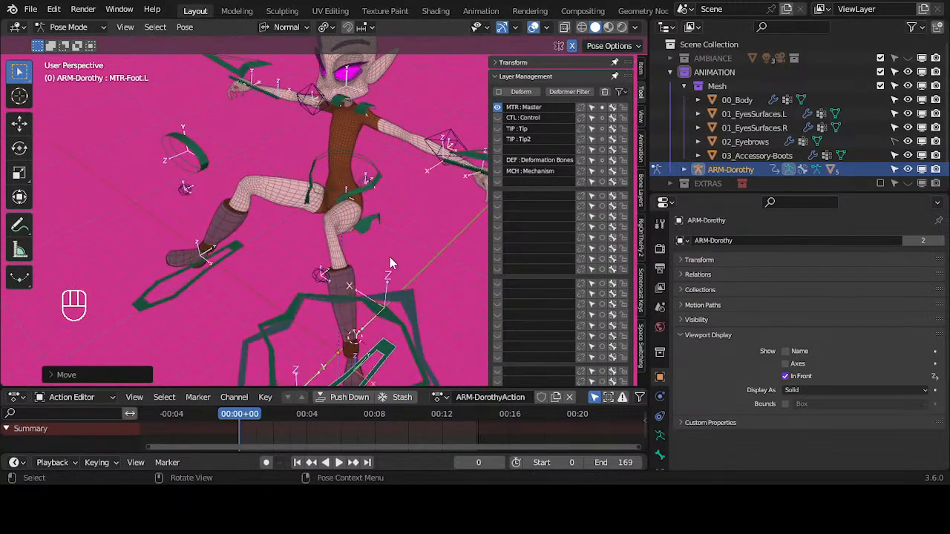
Check the wide stance from several angles and raise the MTR-Hand.L control above shoulder height to bend the arms.
middle_click_drag(368, 204, 369, 234)
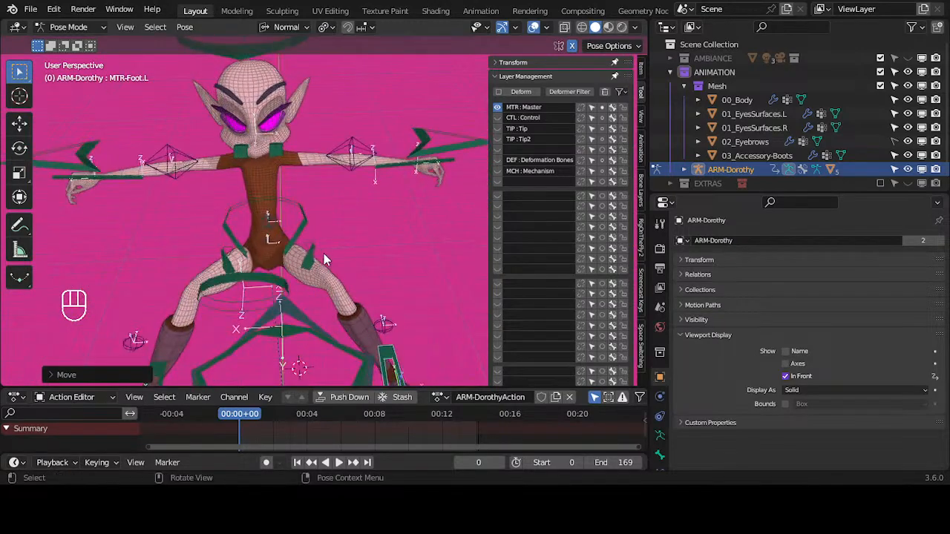
middle_click_drag(310, 227, 263, 211)
middle_click_drag(331, 247, 370, 185)
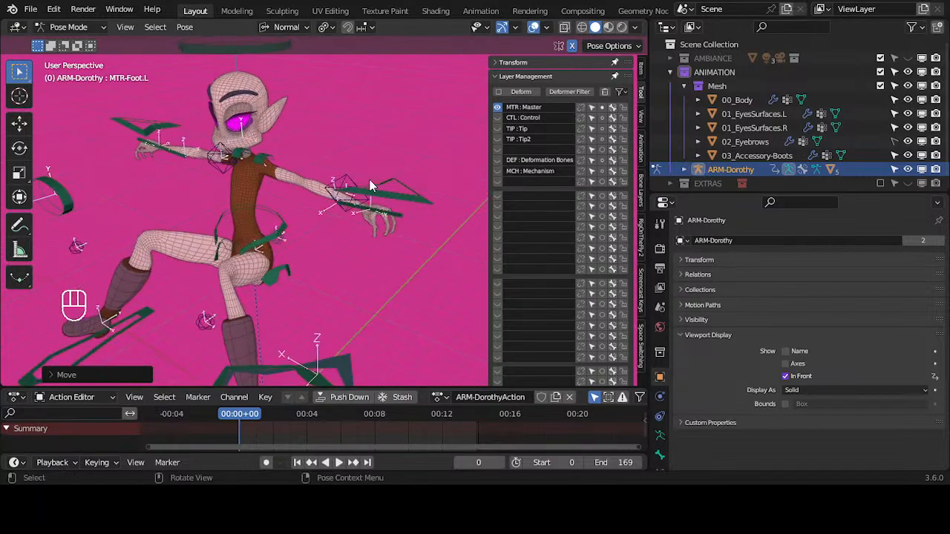
key("g")
left_click(392, 144)
middle_click_drag(391, 145, 412, 152)
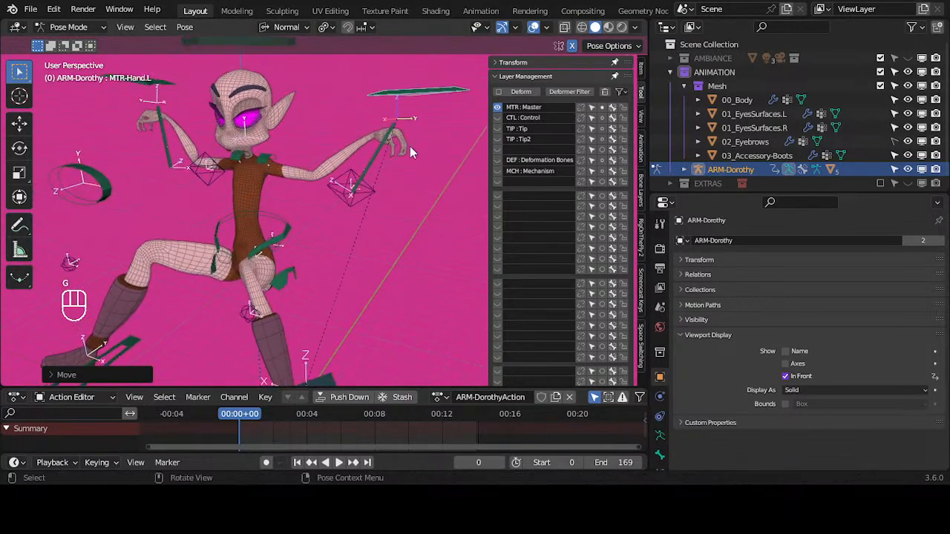
Reposition the MTR-Hand.L control in several moves, bringing it down and inward from the raised pose to test the elbow bend.
middle_click_drag(276, 289, 359, 284)
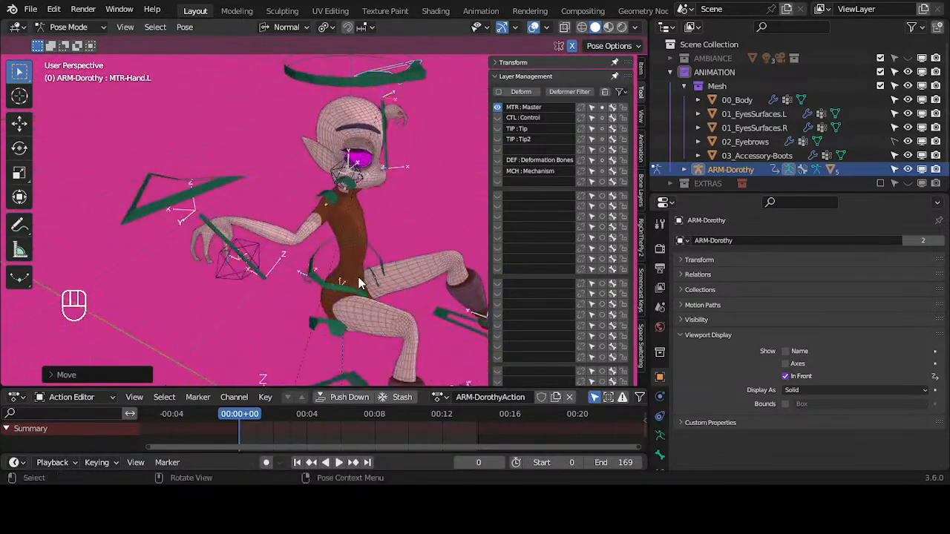
left_click(190, 207)
key("g")
left_click(228, 239)
middle_click_drag(312, 234, 290, 293)
left_click(424, 141)
key("g")
left_click(374, 187)
key("g")
left_click(320, 224)
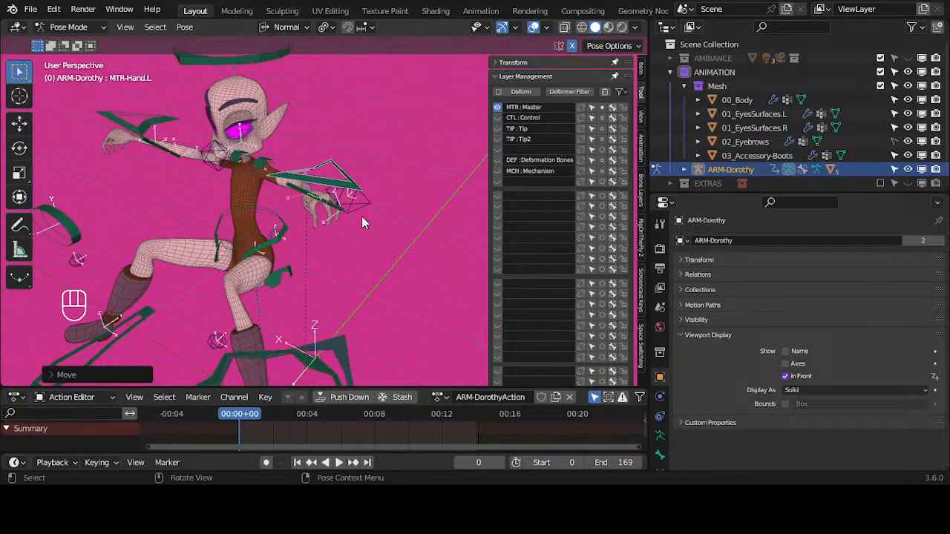
Clear the rotation and location of all the pose controls to return the character to its rest pose.
middle_click_drag(214, 238, 278, 239)
scroll(324, 235, "down", 2)
key("a")
key("alt+r")
key("alt+g")
middle_click_drag(299, 271, 358, 245)
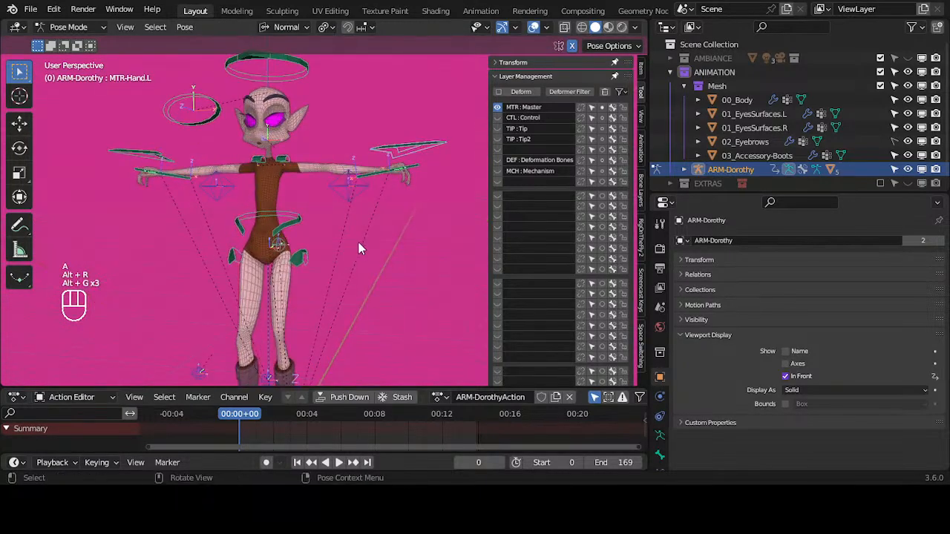
Move the MTR-Hand.L control inward and down in several moves to bend the elbows beside the torso.
middle_click_drag(382, 175, 356, 262)
left_click(399, 225)
key("g")
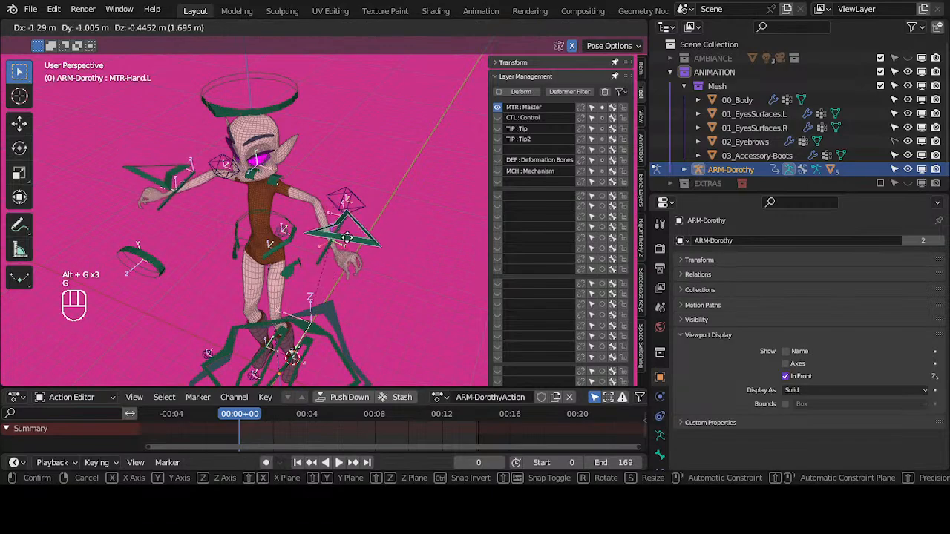
left_click(321, 213)
key("g")
left_click(312, 245)
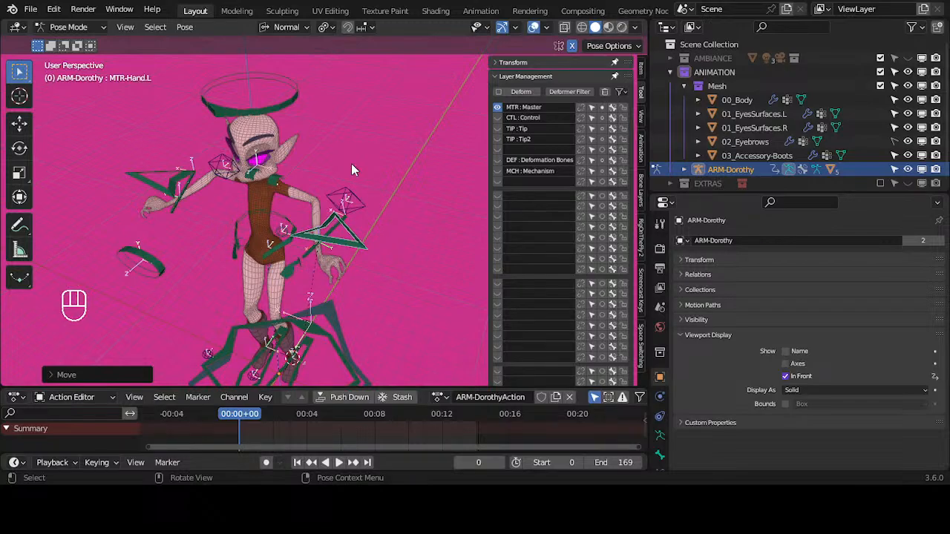
middle_click_drag(281, 259, 358, 261)
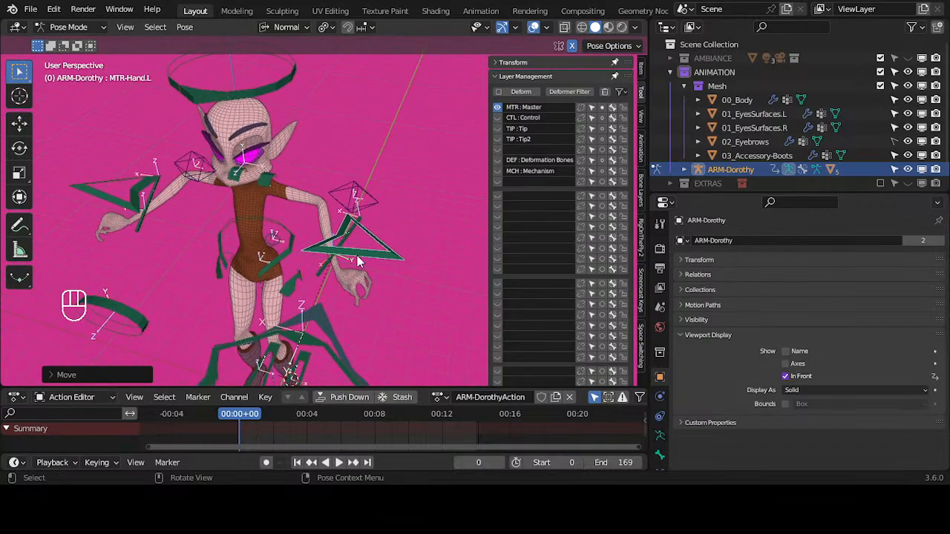
key("g")
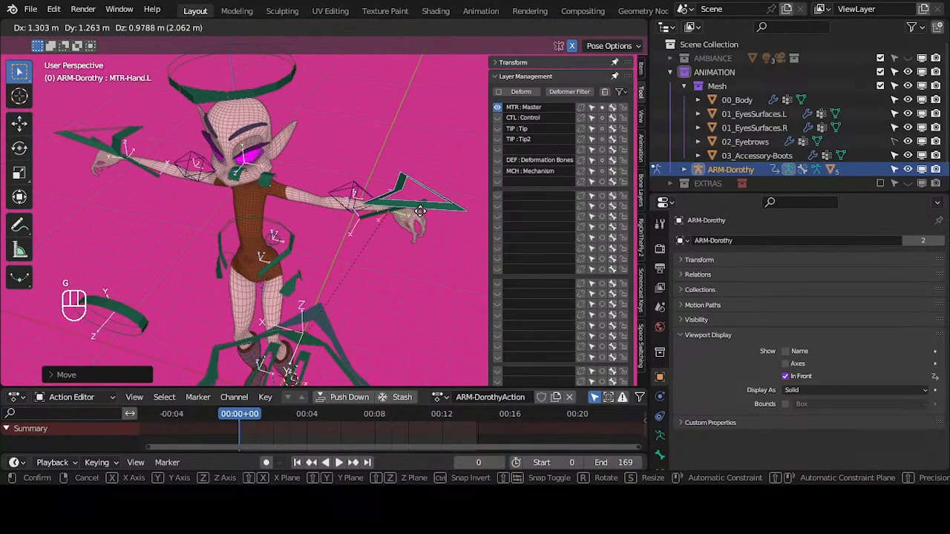
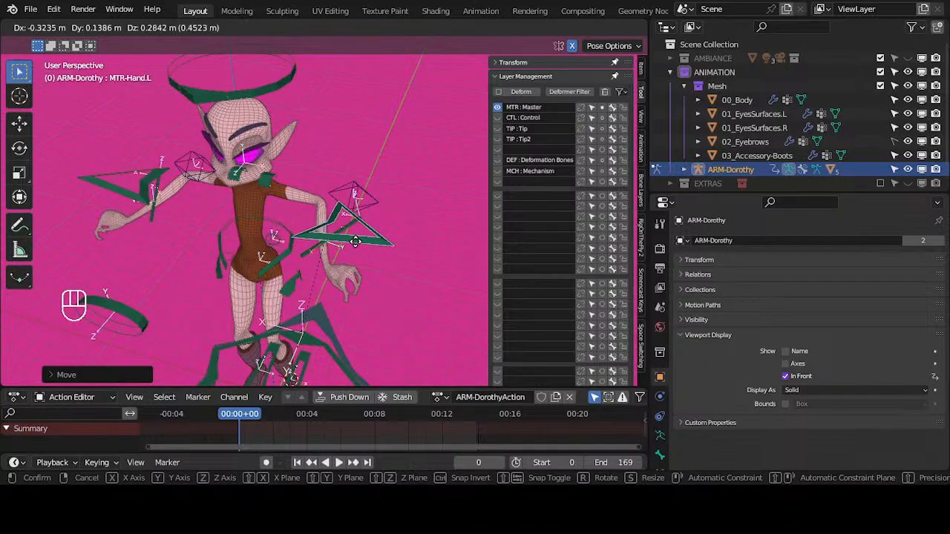
left_click(359, 231)
From a higher angle, move the MTR-Hand.L control back outward in several moves to straighten the arms.
middle_click_drag(359, 231, 370, 269)
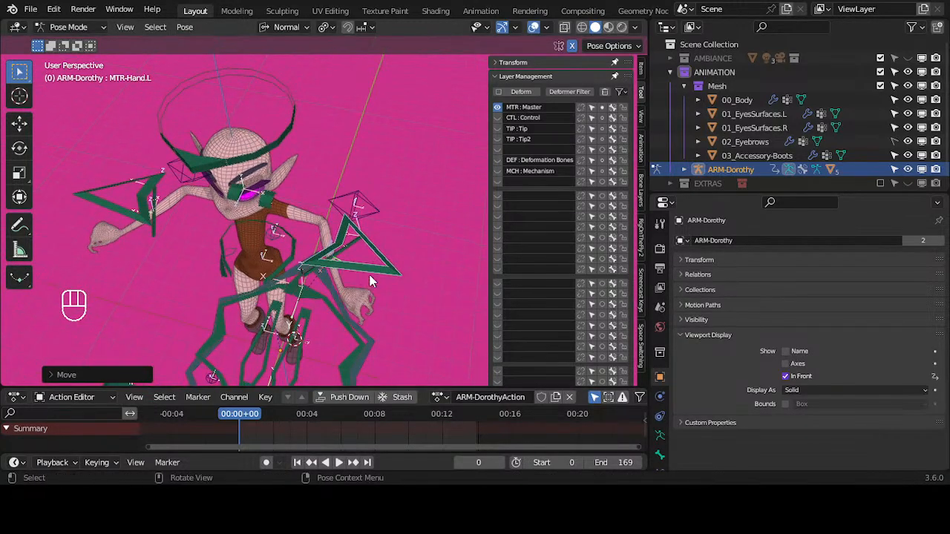
key("g")
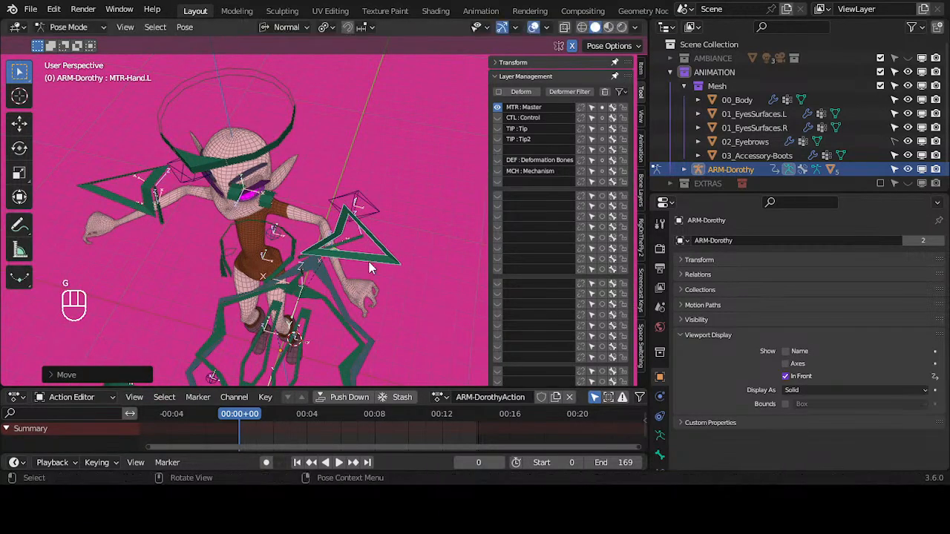
key("g")
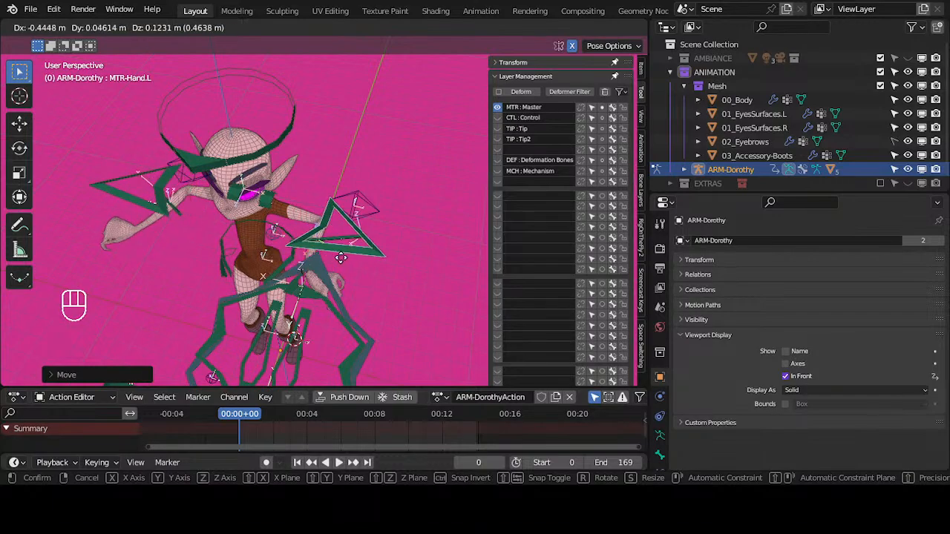
left_click(383, 245)
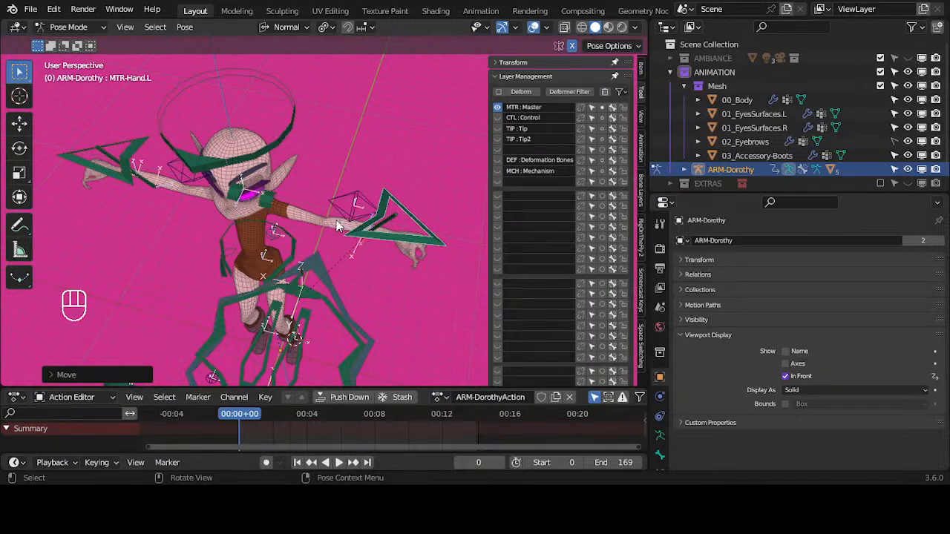
key("g")
left_click(416, 227)
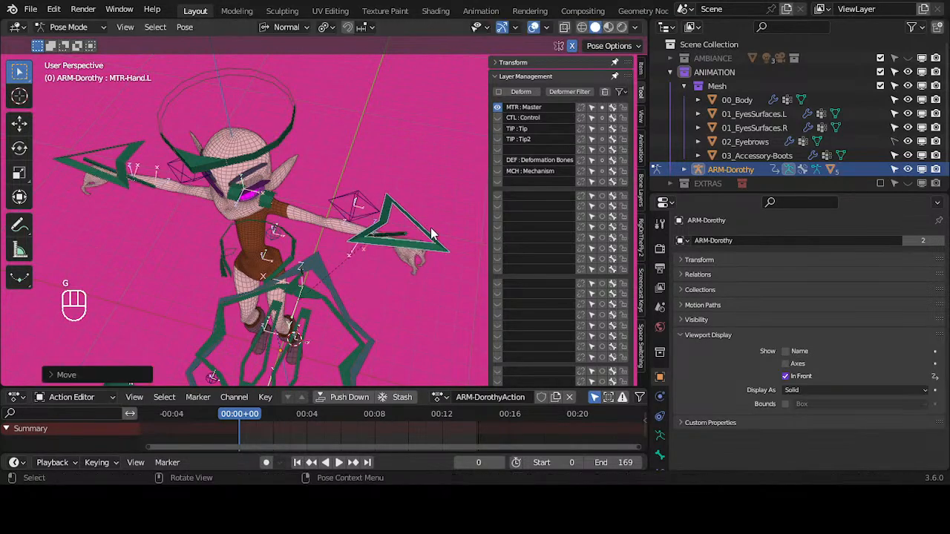
From above, swing the MTR-Hand.L control in front of the body and back outward to test the arm deformation.
middle_click_drag(416, 226, 312, 259)
key("g")
left_click(368, 254)
key("g")
left_click(352, 254)
key("g")
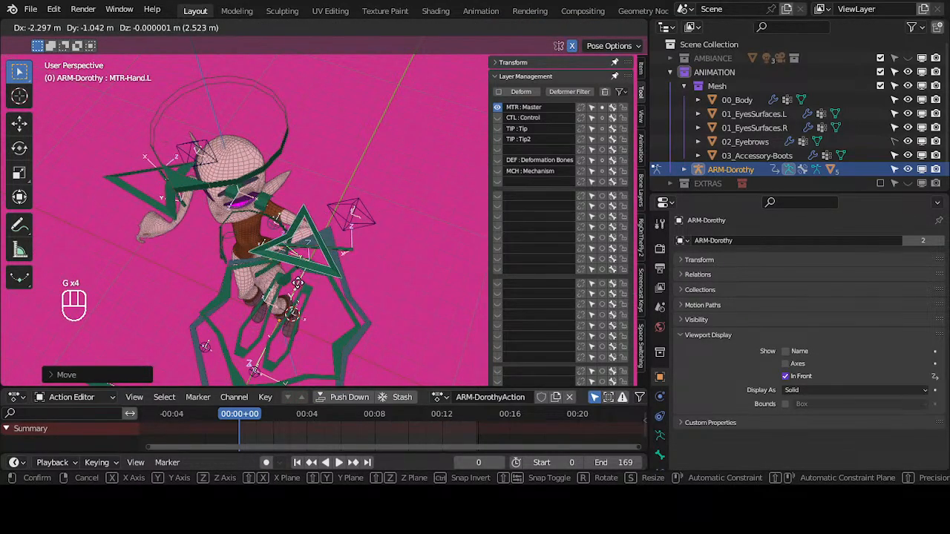
left_click(296, 296)
key("g")
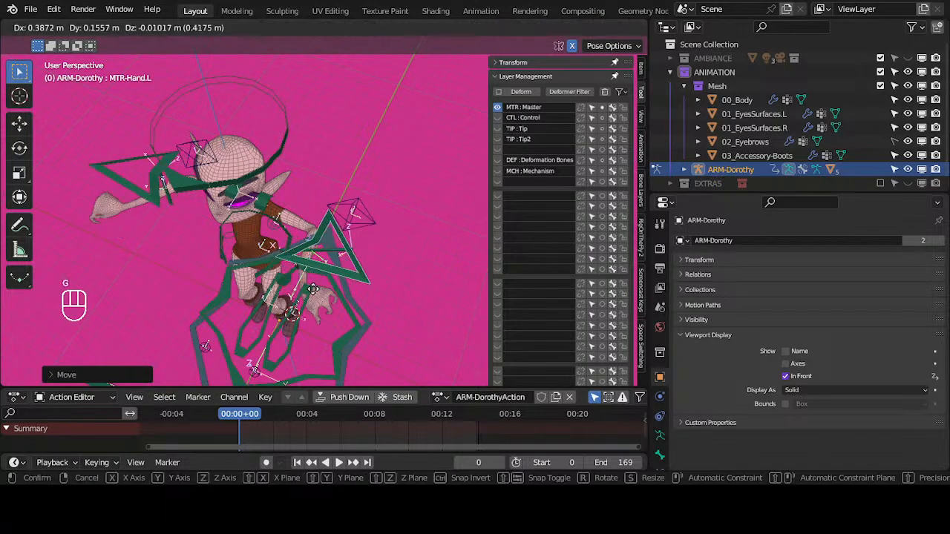
left_click(374, 288)
Rotate the MTR-Hand.L control about the Z axis and raise it to bend the forearms upward.
key("r")
key("z")
left_click(350, 311)
middle_click_drag(352, 311, 383, 238)
key("g")
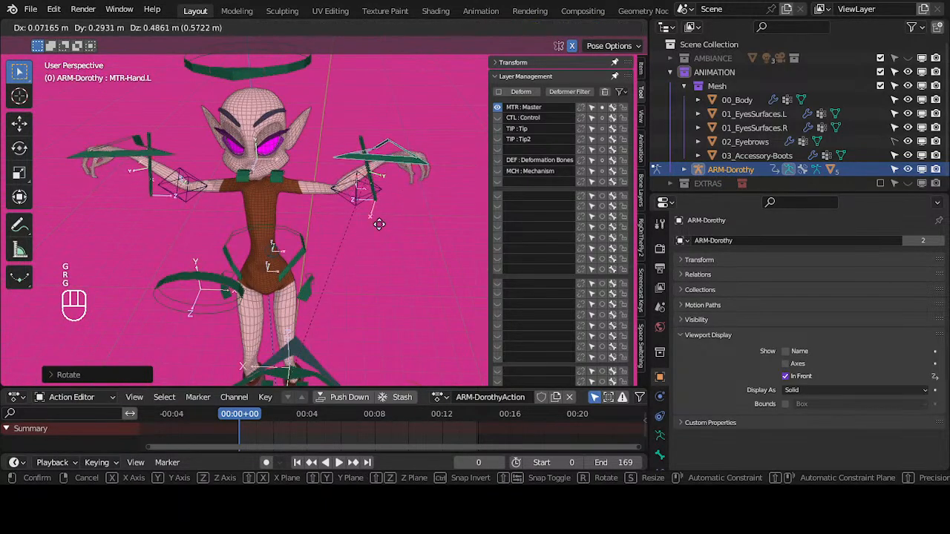
left_click(371, 243)
Move the MTR-Forearm.L control, and reposition the MTR-Hand.L control from a high angle.
key("g")
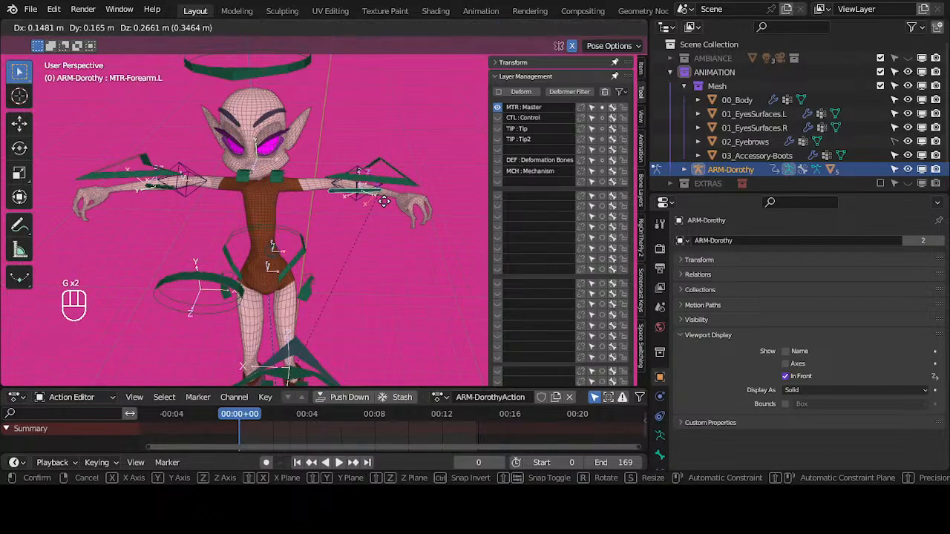
left_click(372, 216)
middle_click_drag(374, 216, 338, 279)
left_click(334, 256)
key("g")
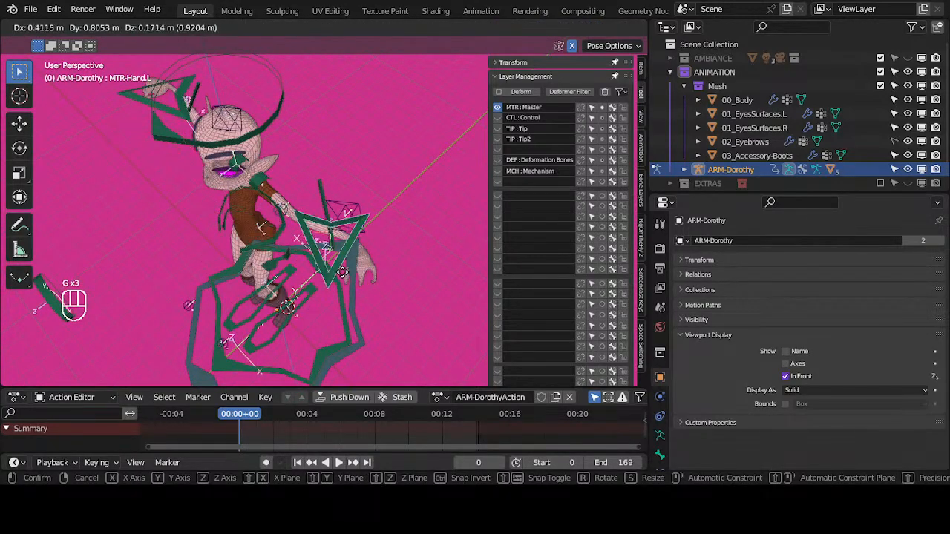
left_click(296, 288)
Move the MTR-Forearm.L control in two moves, working from the front and from above, to test the elbow direction.
middle_click_drag(296, 287, 324, 202)
left_click(333, 191)
key("g")
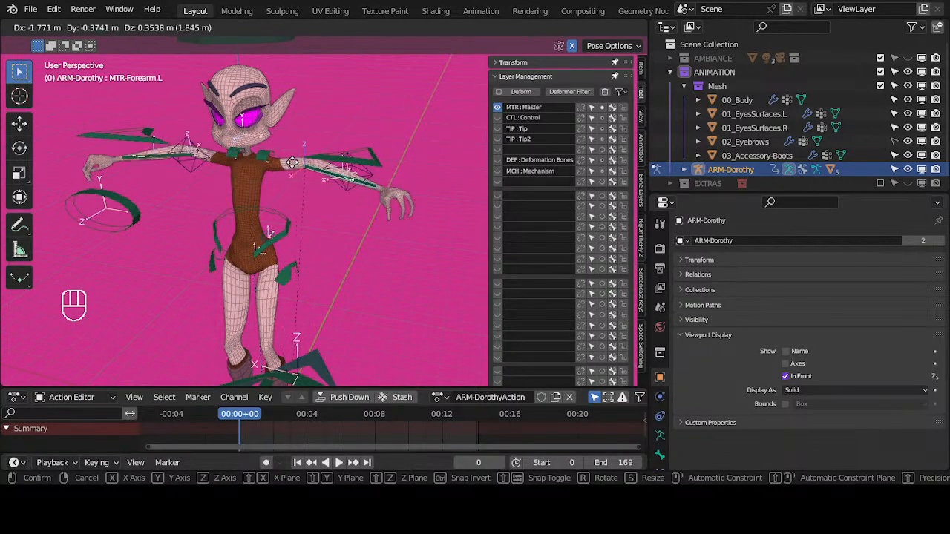
left_click(326, 156)
middle_click_drag(327, 156, 246, 199)
key("g")
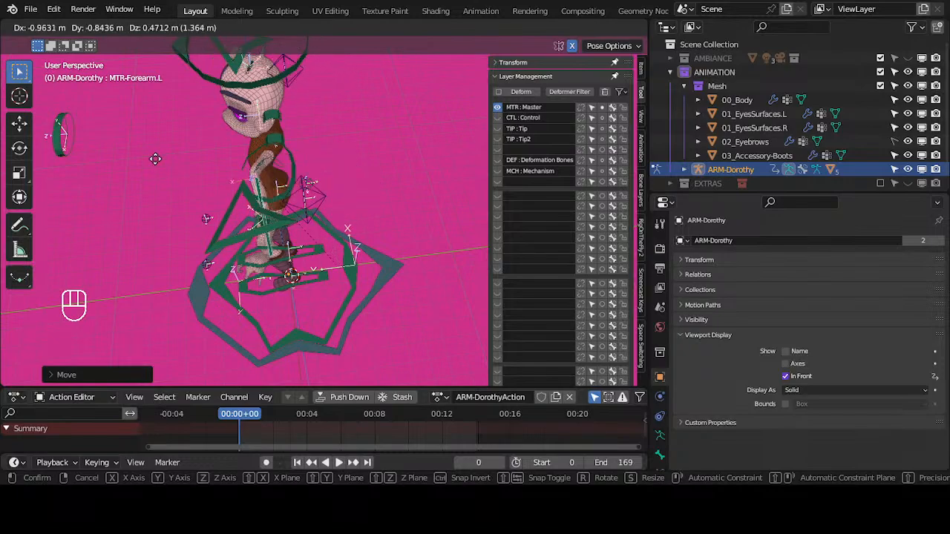
middle_click_drag(151, 147, 297, 261)
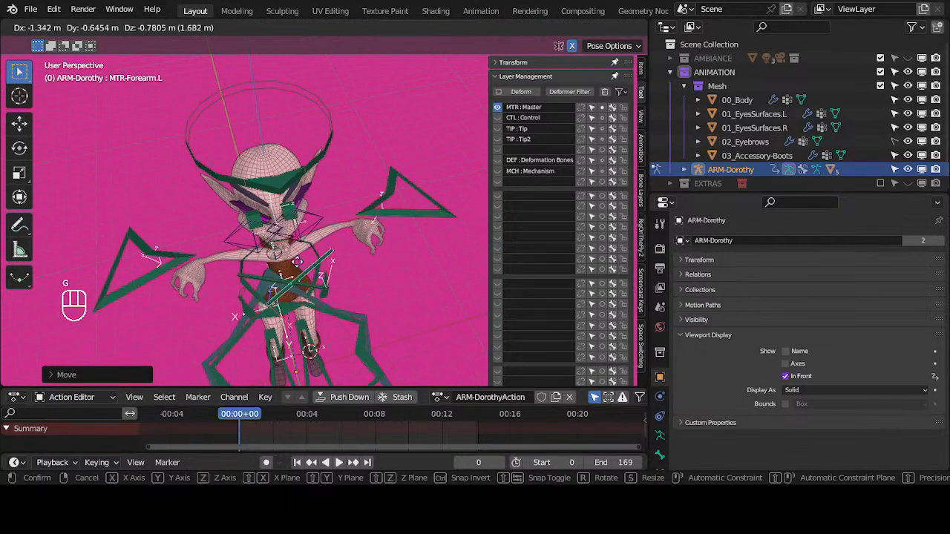
left_click(336, 237)
Move the MTR-Forearm.L control around the arm in further moves from the side and overhead.
middle_click_drag(336, 238, 236, 244)
key("g")
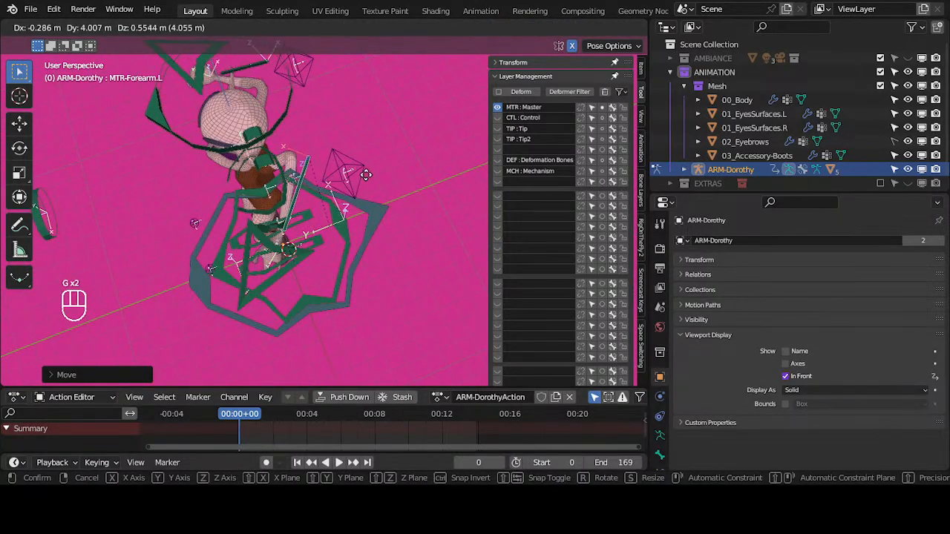
left_click(366, 175)
middle_click_drag(366, 175, 286, 249)
key("g")
left_click(379, 235)
key("g")
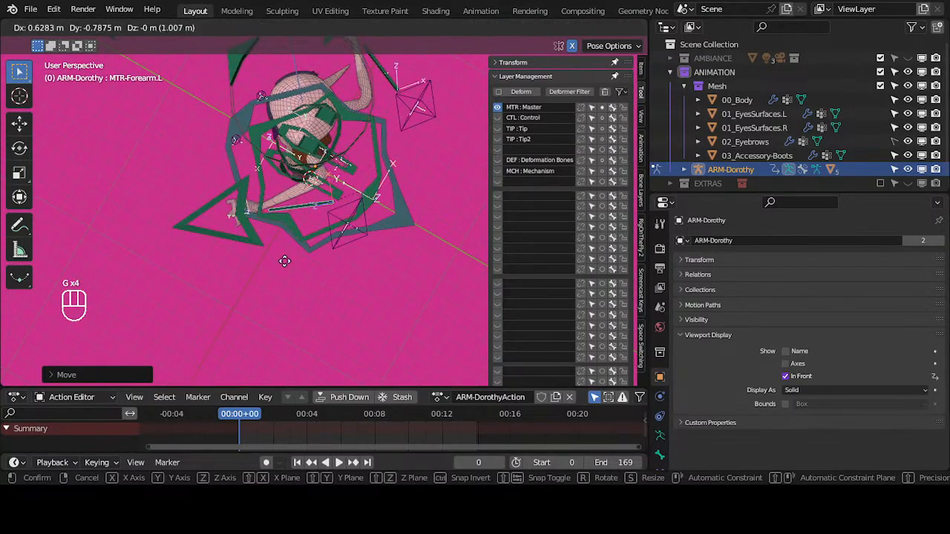
left_click(200, 255)
Select all the pose controls and clear their rotation and location to reset the arms.
middle_click_drag(199, 255, 339, 215)
key("a")
key("a")
key("alt+r")
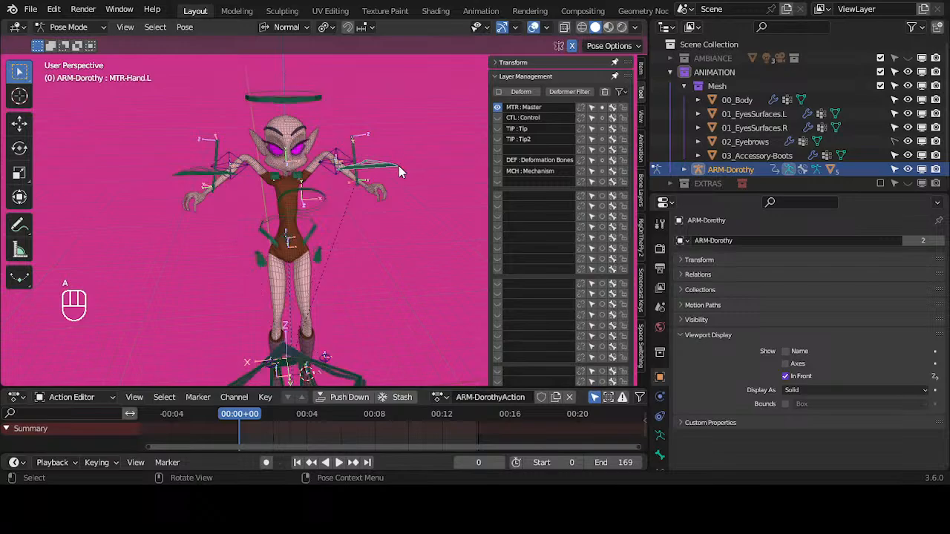
key("alt+g")
key("alt+g")
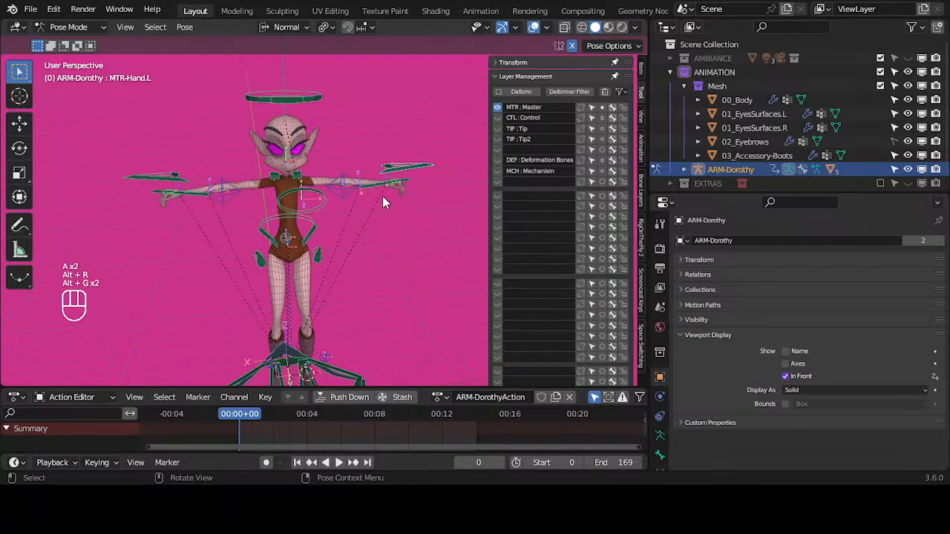
Move the MTR-Hand.L control inward and down toward the hips, and rotate it.
middle_click_drag(382, 196, 319, 209)
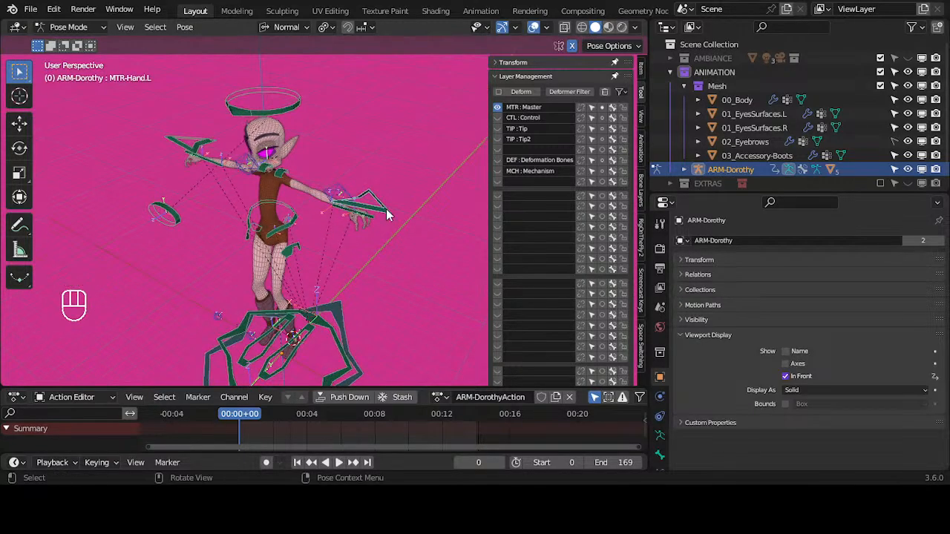
middle_click_drag(386, 215, 367, 208)
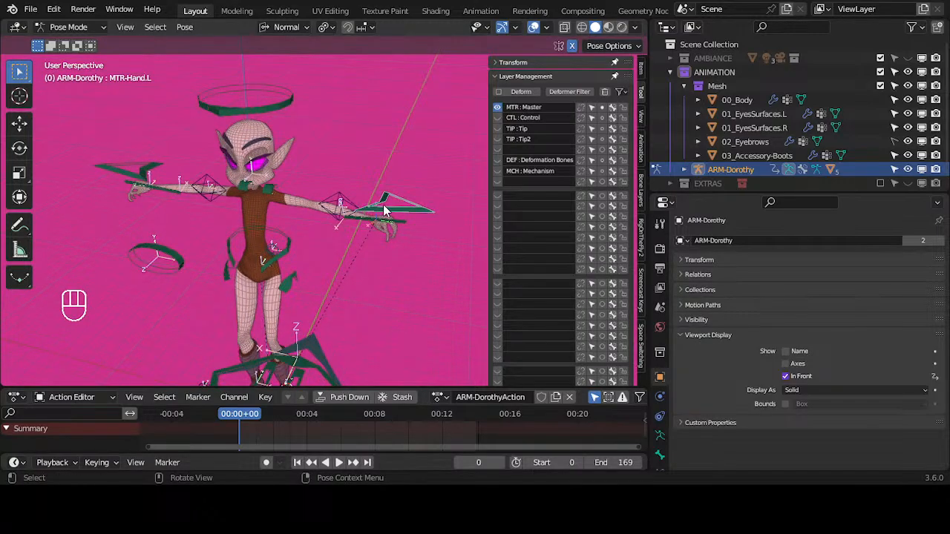
middle_click_drag(402, 236, 429, 235)
key("g")
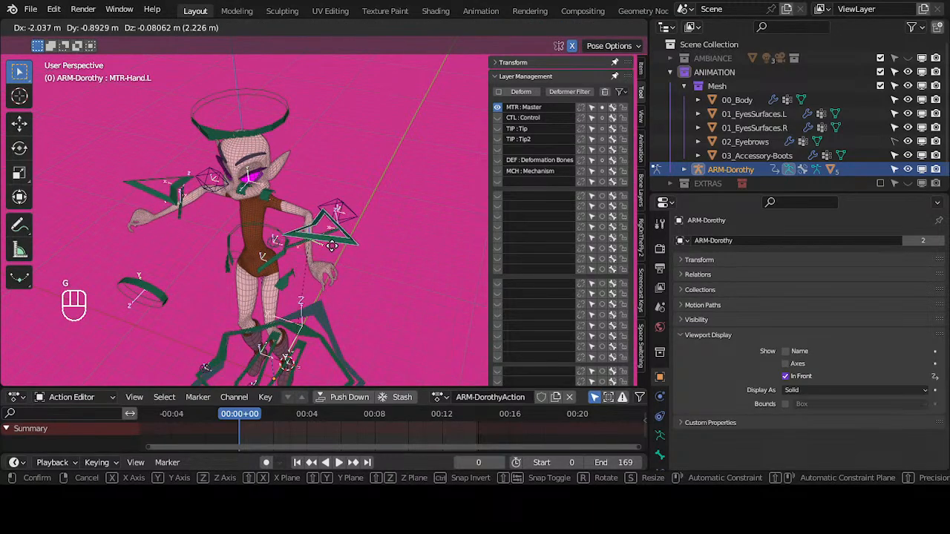
left_click(332, 248)
key("r")
left_click(329, 272)
Make further moves of the MTR-Hand.L control, select the MTR-Forearm.L control, and check the arms from several angles.
mouse_move(330, 271)
middle_mouse_down()
mouse_move(307, 259)
mouse_move(356, 246)
mouse_move(336, 245)
mouse_move(291, 300)
mouse_move(330, 276)
mouse_move(301, 292)
mouse_move(276, 241)
mouse_move(312, 222)
mouse_move(282, 265)
mouse_move(269, 264)
mouse_move(320, 249)
mouse_move(324, 264)
mouse_move(379, 226)
mouse_move(235, 268)
mouse_move(250, 302)
mouse_move(262, 276)
mouse_move(338, 287)
middle_mouse_up()
key("g")
left_click(314, 256)
key("g")
key("g")
left_click(314, 267)
left_click(301, 256)
middle_click_drag(301, 256, 370, 262)
middle_click_drag(320, 220, 342, 269)
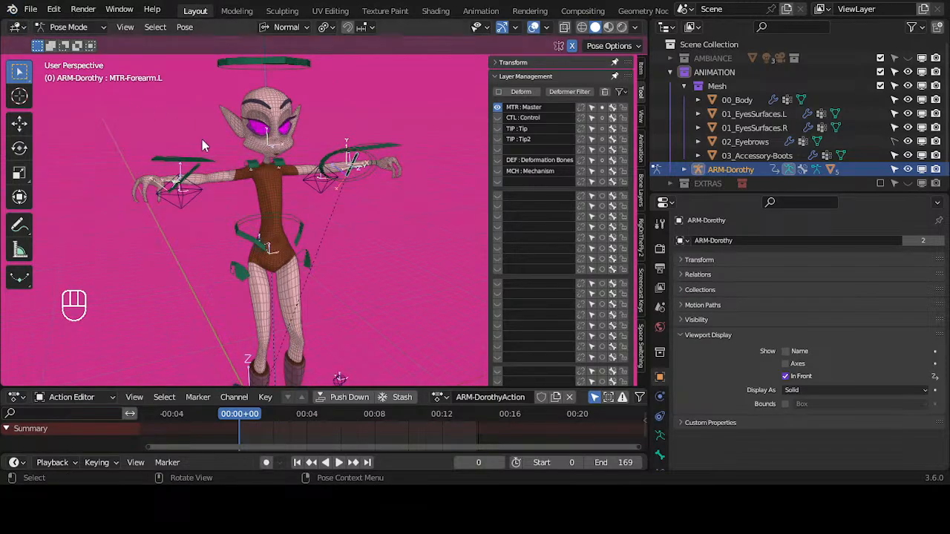
middle_click_drag(203, 145, 281, 266)
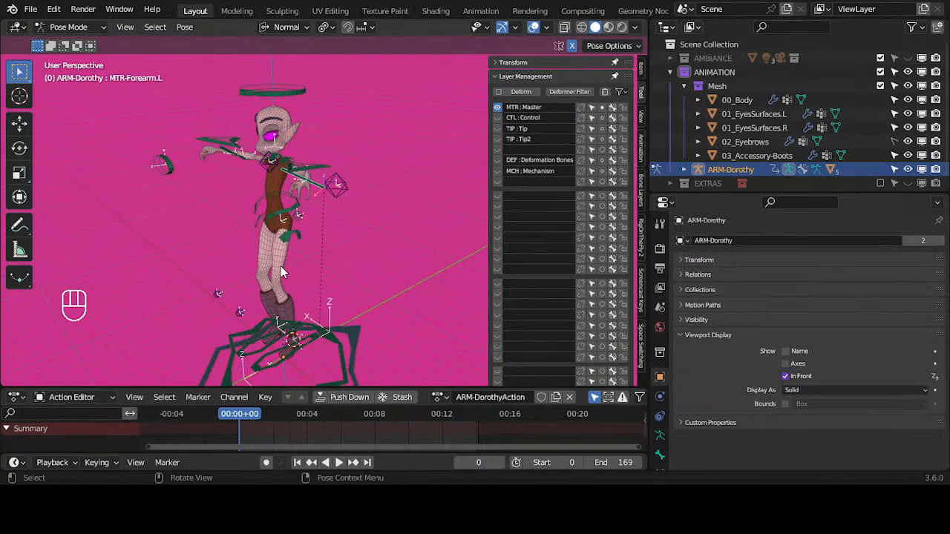
Select the MTR-Foot.L control and switch the armature to Edit Mode, framing the legs.
left_click(281, 361)
key("Tab")
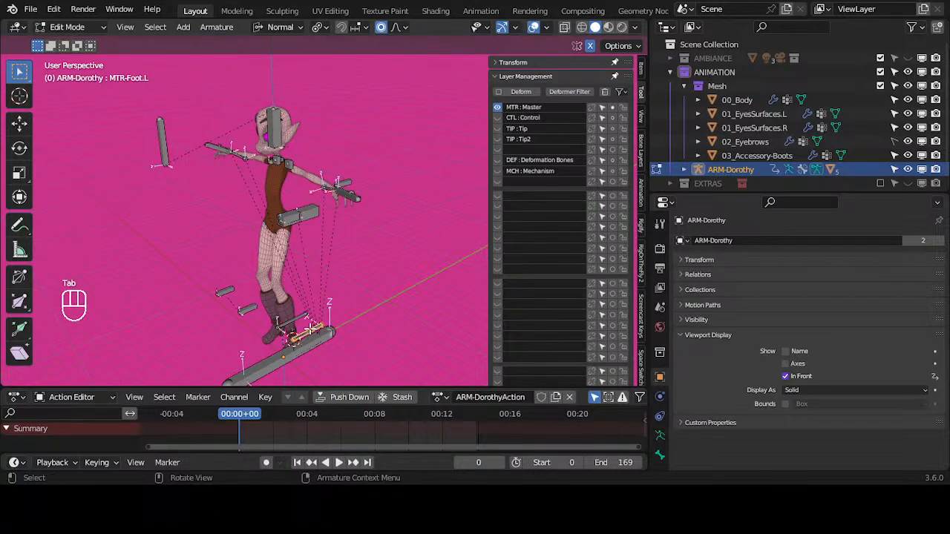
scroll(314, 334, "up", 3)
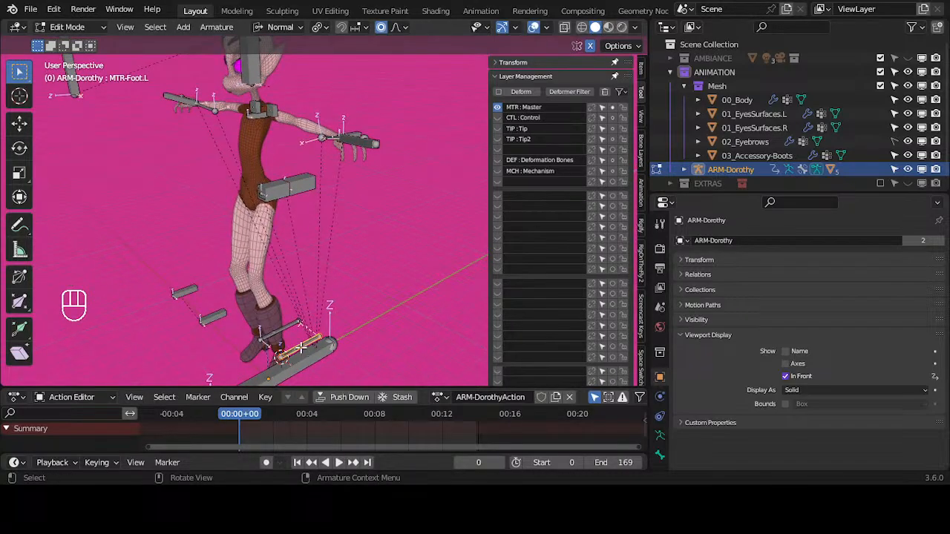
middle_click_drag(277, 352, 275, 283)
key("Tab")
key("Tab")
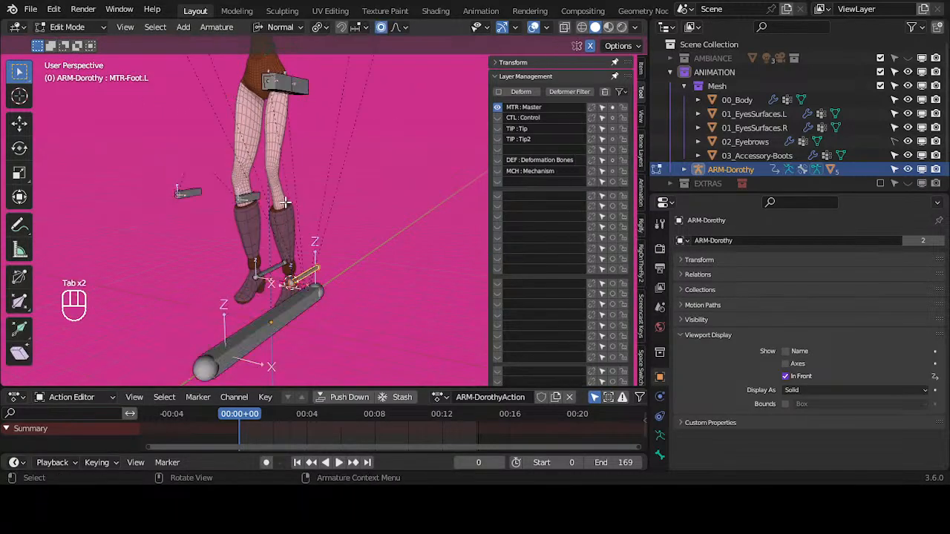
Show the DEF: Deformation Bones layer and select the DEF-Knee.L bone, viewing the knees up close.
left_click(496, 161)
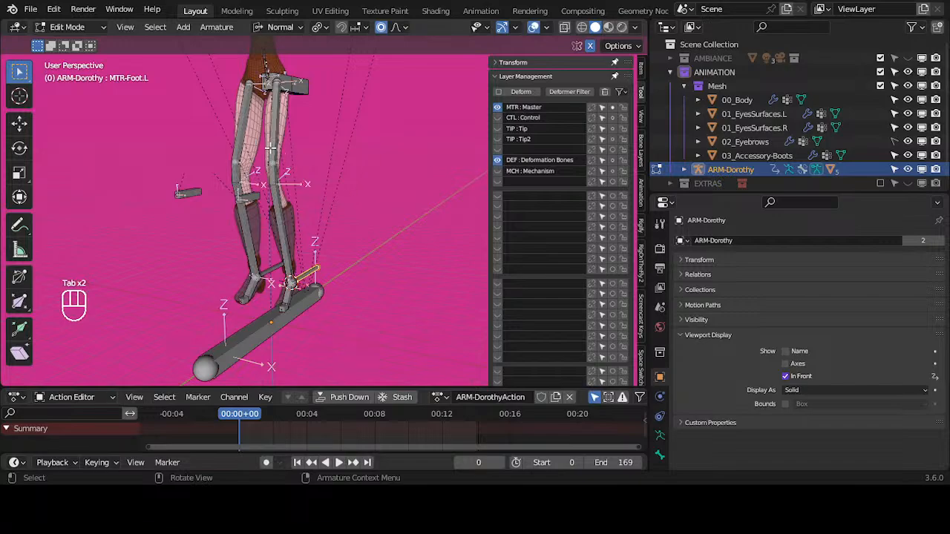
left_click(270, 148)
middle_click_drag(271, 150, 309, 186)
left_click(276, 187)
scroll(326, 199, "up", 3)
middle_click_drag(306, 140, 321, 179)
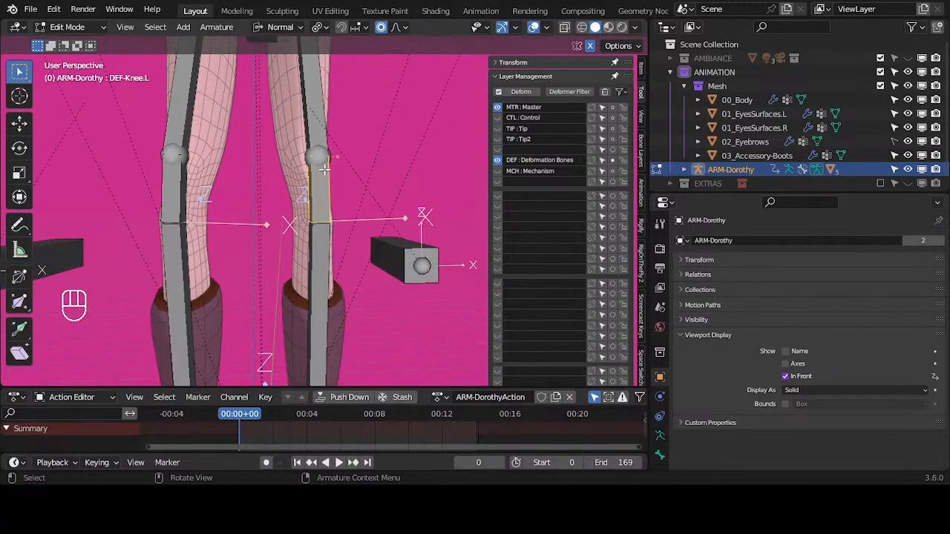
Try moving the DEF-Knee.L bone to check how it connects to the thigh bone.
left_click(318, 154)
middle_click_drag(262, 148, 415, 208)
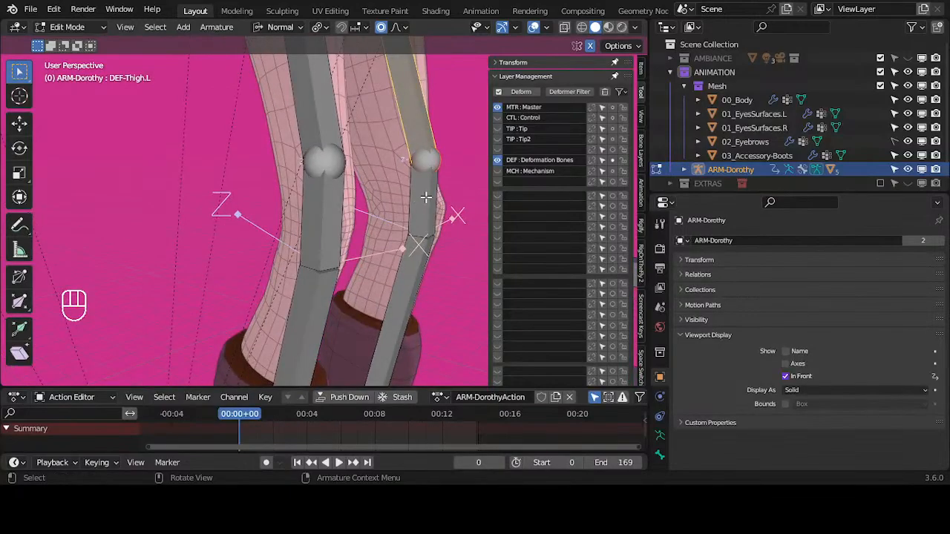
left_click(424, 197)
key("g")
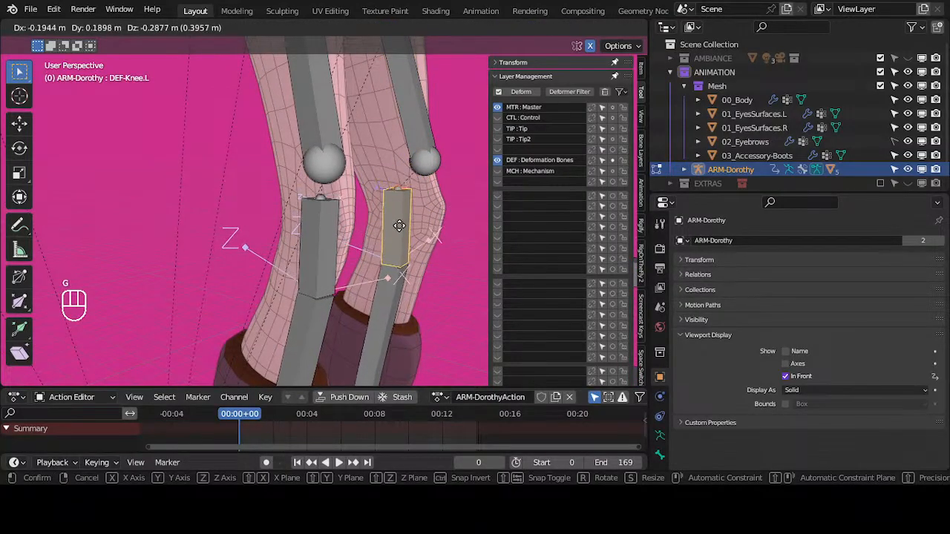
right_click(401, 224)
left_click(428, 162)
middle_click_drag(428, 162, 332, 216)
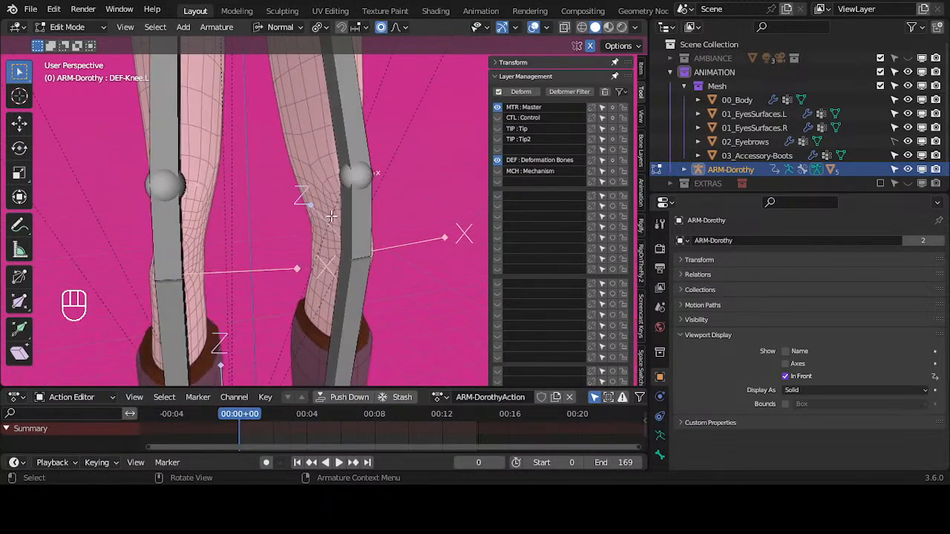
left_click(355, 216)
key("g")
right_click(358, 193)
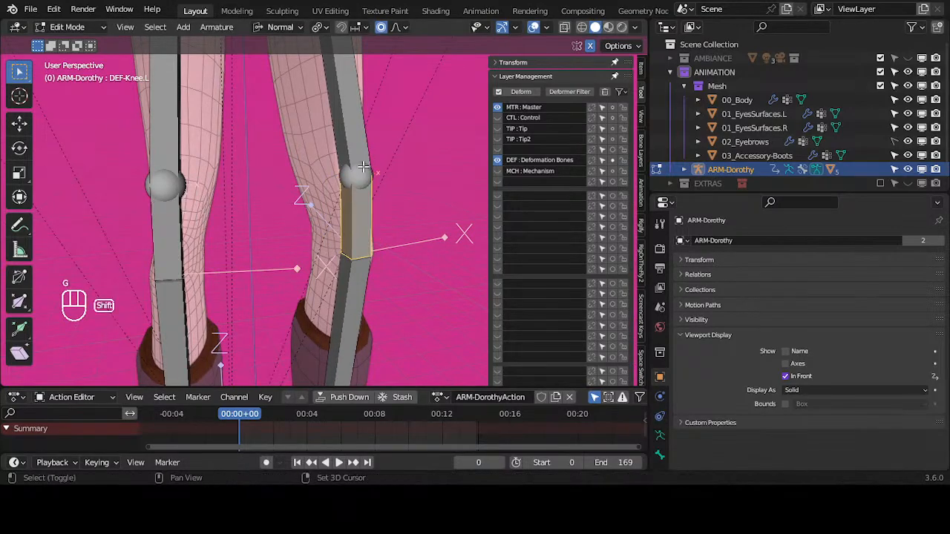
Deselect all bones and return the armature to Object Mode, with the whole character in view.
left_click(363, 167)
middle_click_drag(364, 166, 269, 248)
key("alt+a")
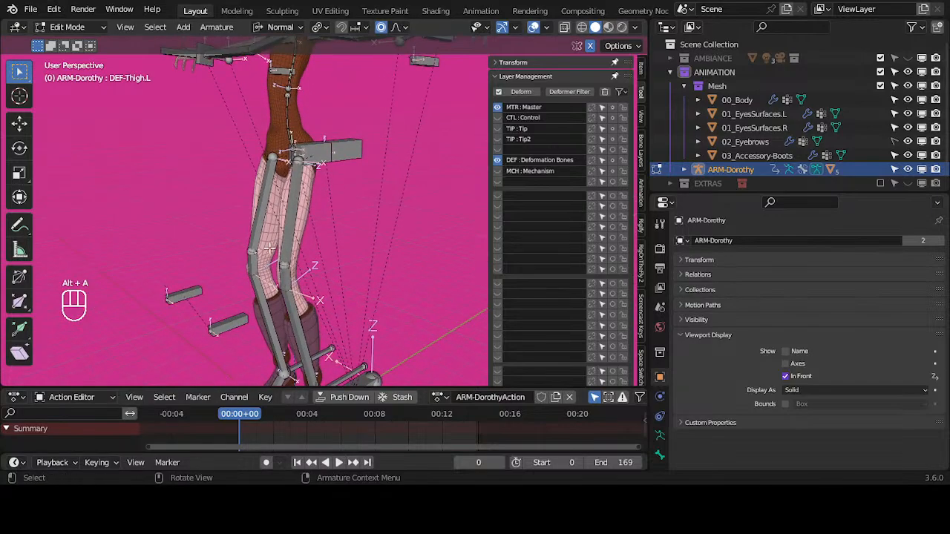
middle_click_drag(360, 155, 352, 222, "shift")
key("ctrl+Tab")
left_click(331, 208)
scroll(330, 208, "down", 2)
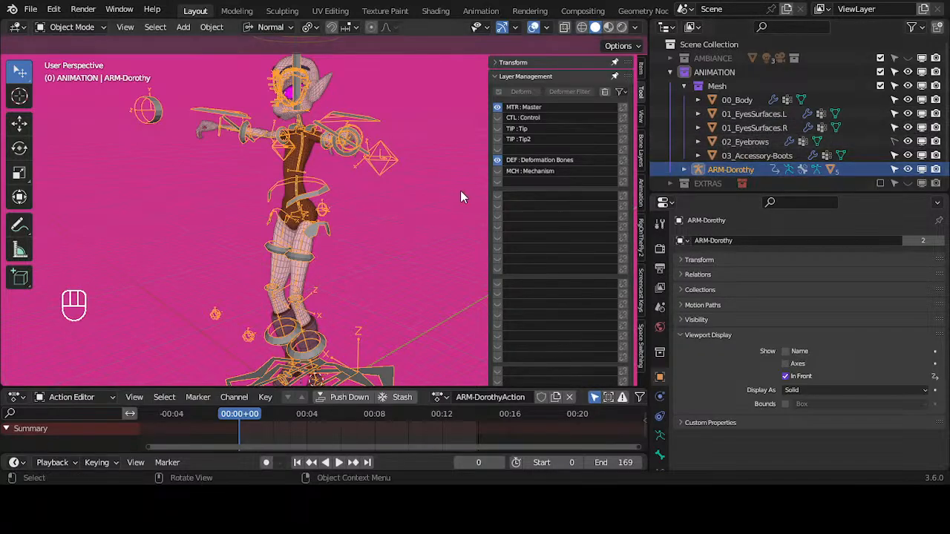
Select the 00_Body mesh, collapse its Mirror modifier settings and examine the modifier stack.
left_click(309, 249)
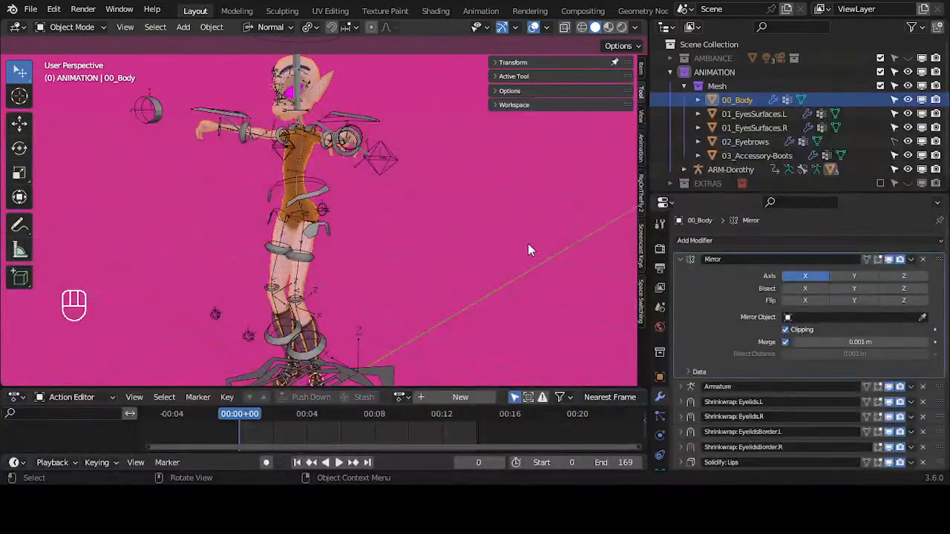
left_click(681, 259)
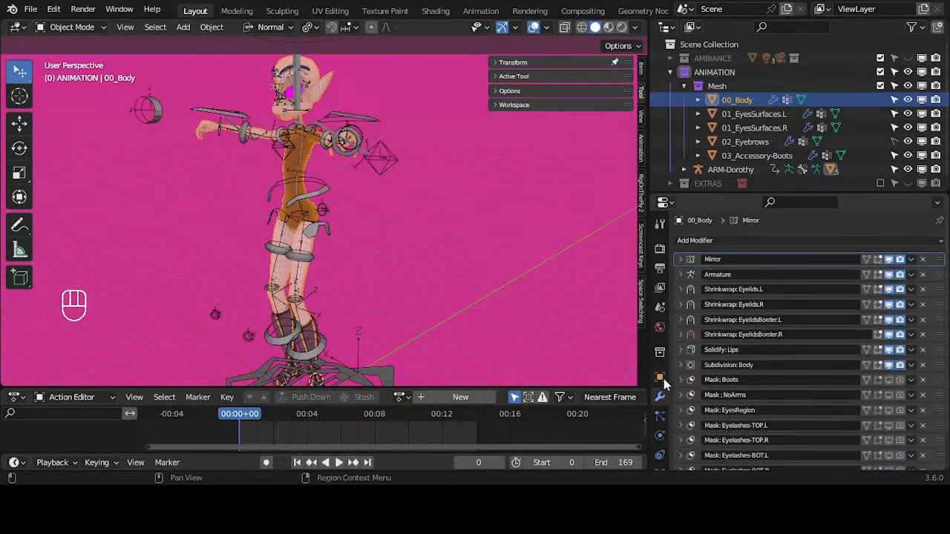
left_click(680, 271)
left_click(680, 272)
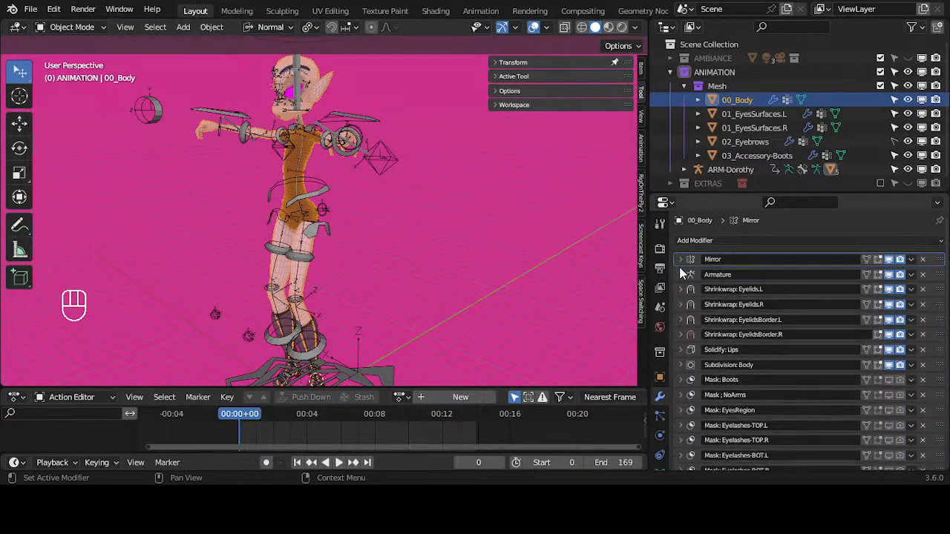
middle_click_drag(192, 176, 297, 271)
Select the ARM-Dorothy armature, quit this file and switch to the other Dorothy scene with the lunging pose.
left_click(310, 311)
scroll(301, 275, "up", 2)
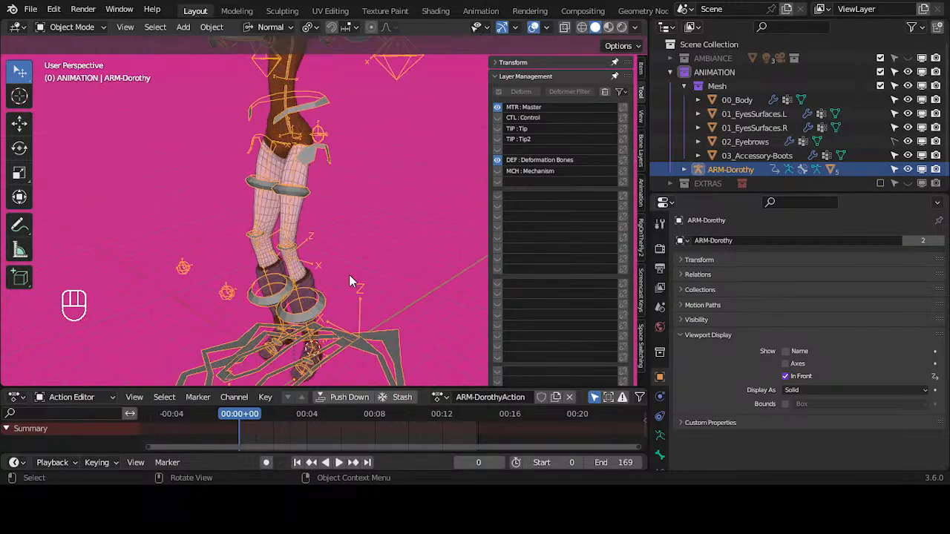
left_click(31, 9)
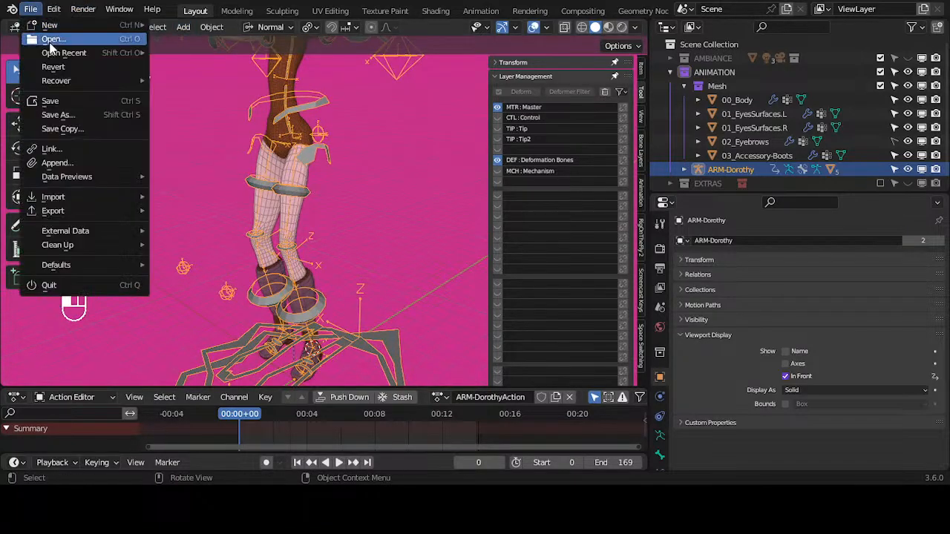
key("ctrl+q")
left_click(489, 271)
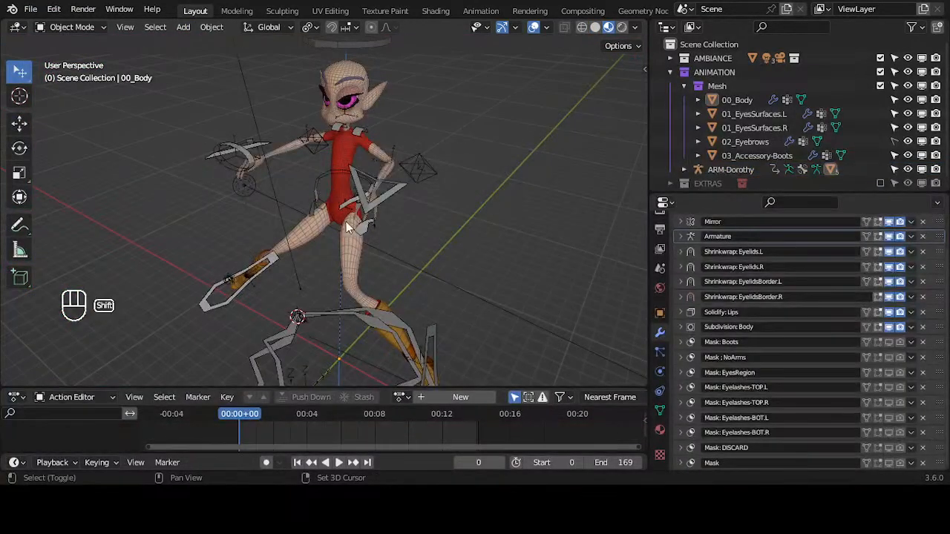
Select the ARM-Dorothy armature in the lunging scene and switch it to Edit Mode.
middle_click_drag(426, 301, 418, 256, "shift")
left_click(417, 304)
middle_click_drag(419, 304, 394, 204)
key("ctrl+Tab")
key("Tab")
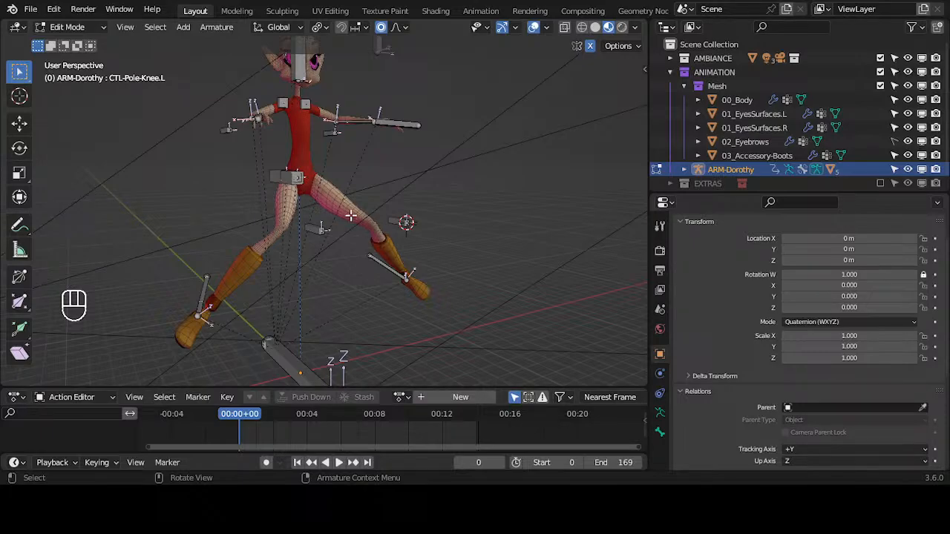
Compare the rig in Edit Mode and Pose Mode from several angles, finishing in Pose Mode.
middle_click_drag(378, 245, 315, 256)
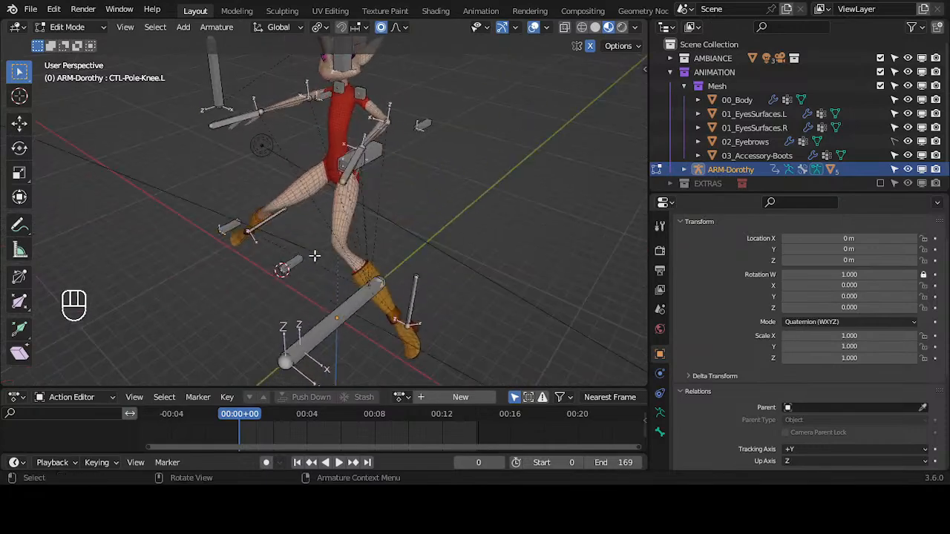
middle_click_drag(368, 228, 275, 207)
middle_click_drag(379, 331, 458, 284)
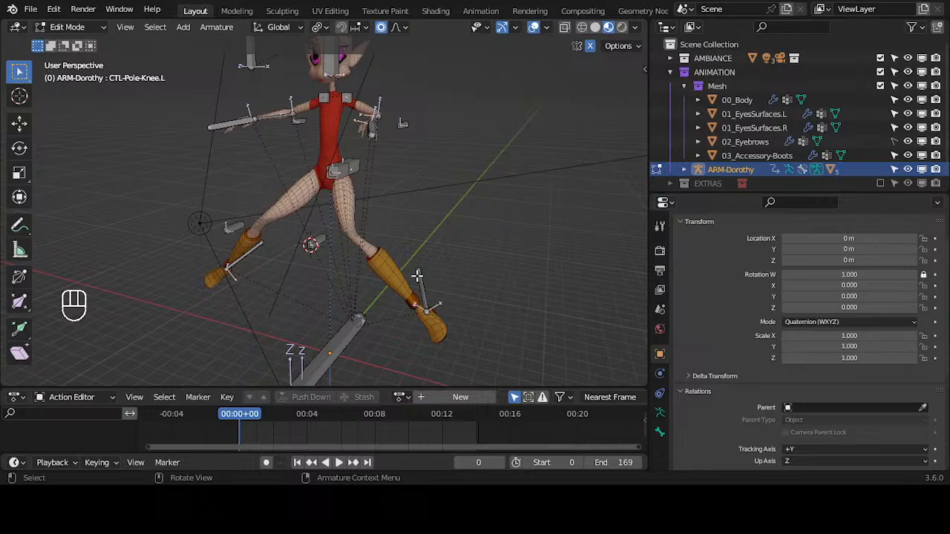
key("Tab")
middle_click_drag(374, 146, 461, 235)
key("Tab")
middle_click_drag(352, 279, 343, 148)
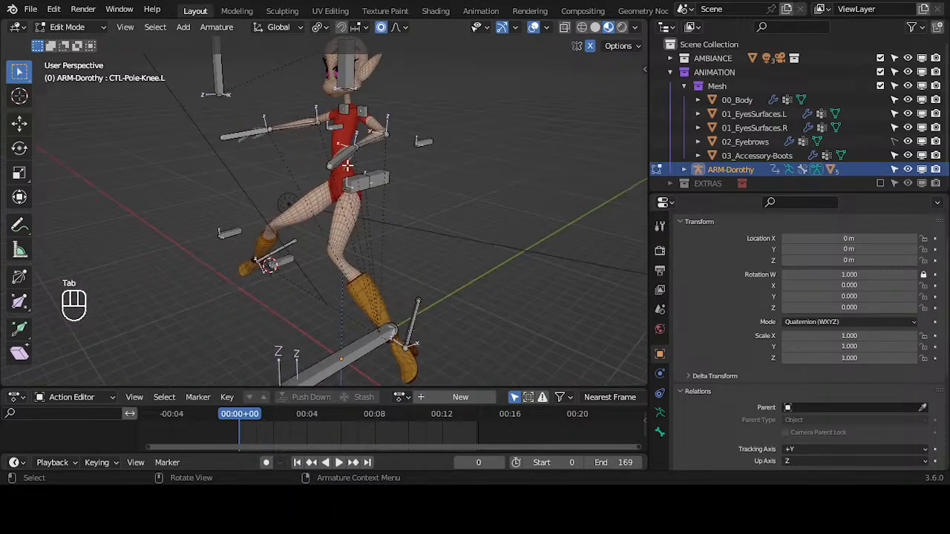
key("Tab")
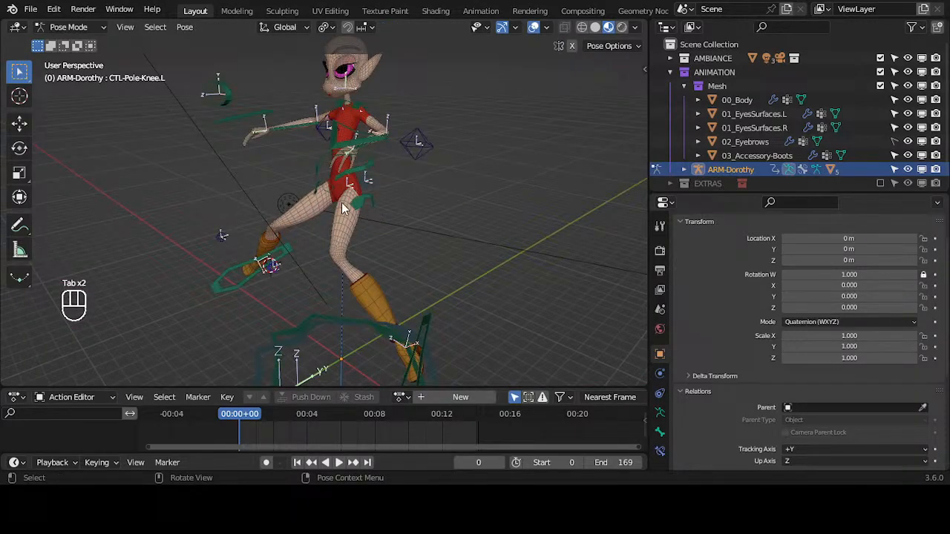
middle_click_drag(392, 188, 316, 210)
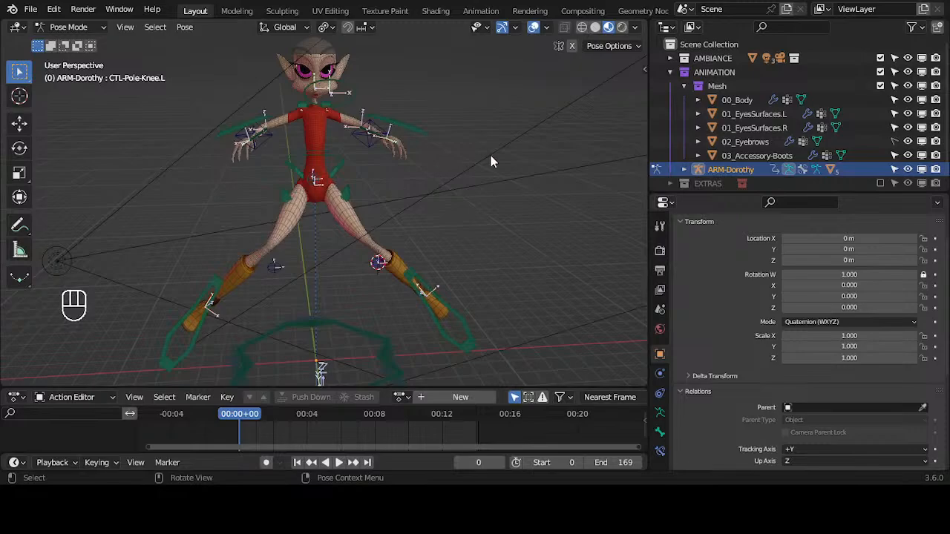
Collapse the bone layer list, select the MTR-Foot.L control and try moving it.
key("n")
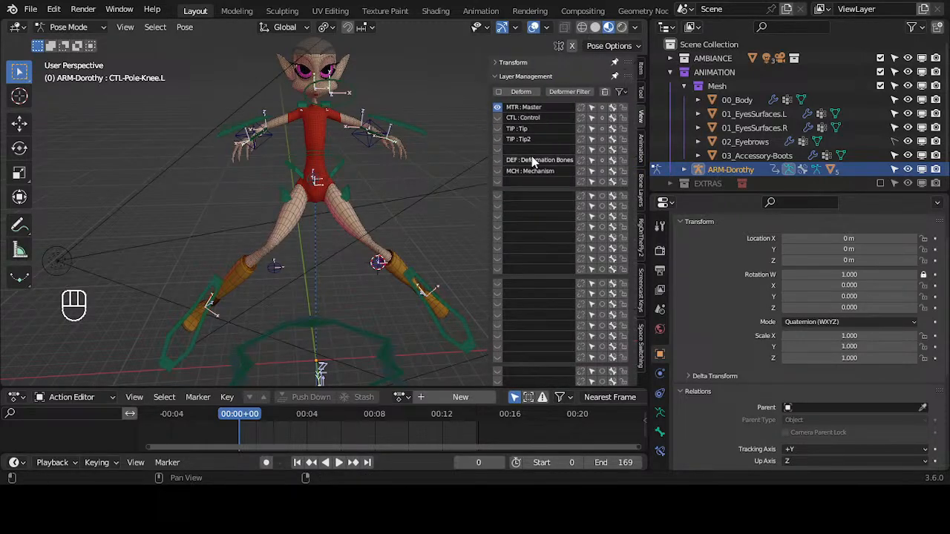
left_click(495, 78)
key("n")
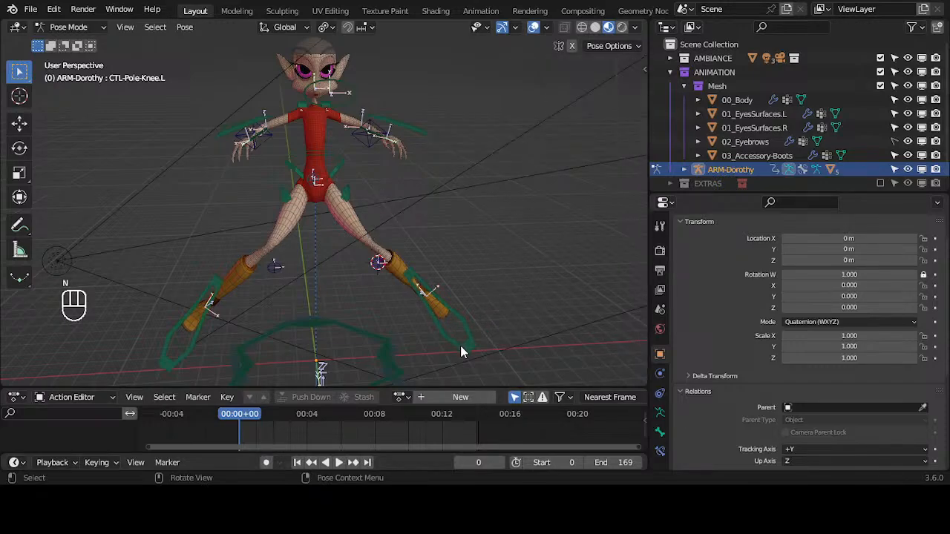
left_click(403, 301)
middle_click_drag(403, 301, 455, 287)
key("g")
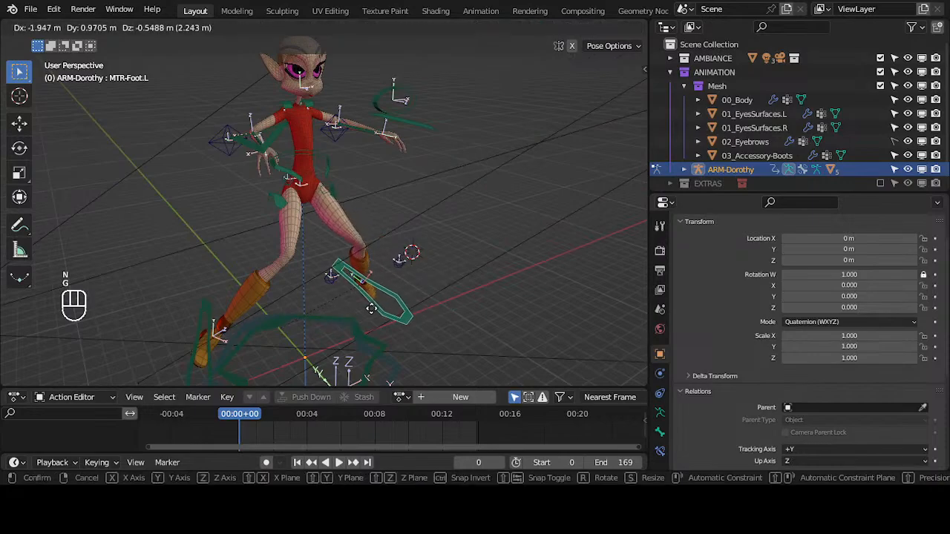
right_click(371, 274)
Enable X-Axis Mirror for posing and move the MTR-Foot.L control inward and down so both feet sit beneath the hips.
key("n")
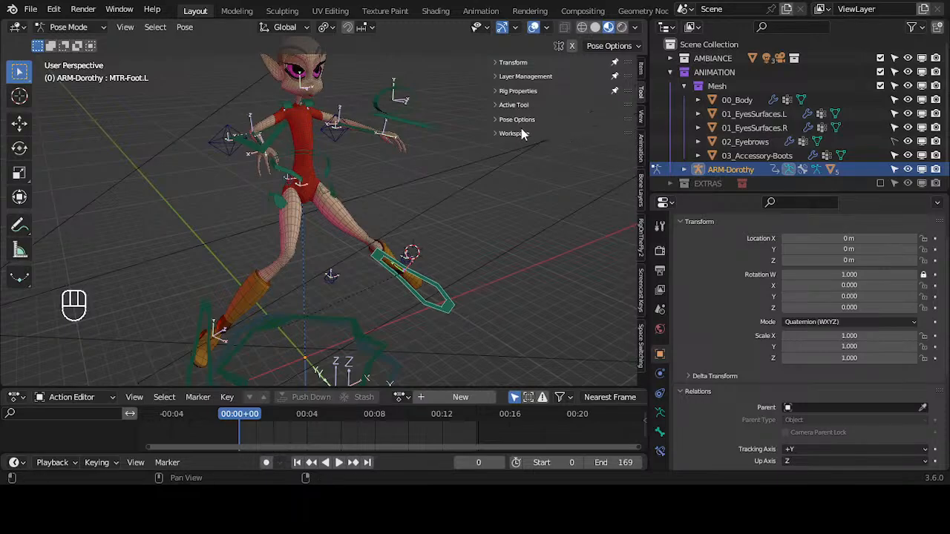
left_click(498, 148)
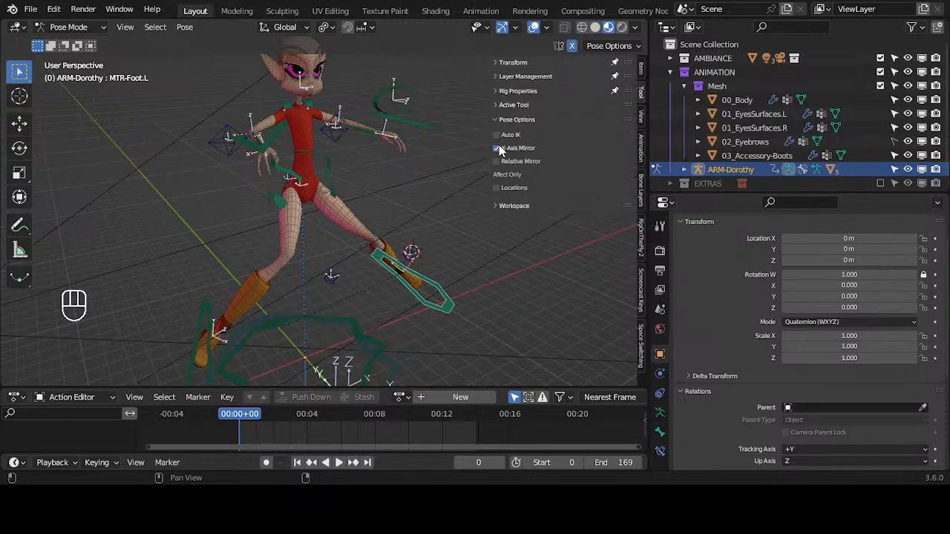
middle_click_drag(428, 303, 462, 298)
key("g")
left_click(398, 334)
middle_click_drag(398, 333, 356, 265)
key("g")
left_click(339, 329)
Rotate the MTR-Foot.L control about the global Z axis and compare the legs with Edit Mode.
key("r")
key("z")
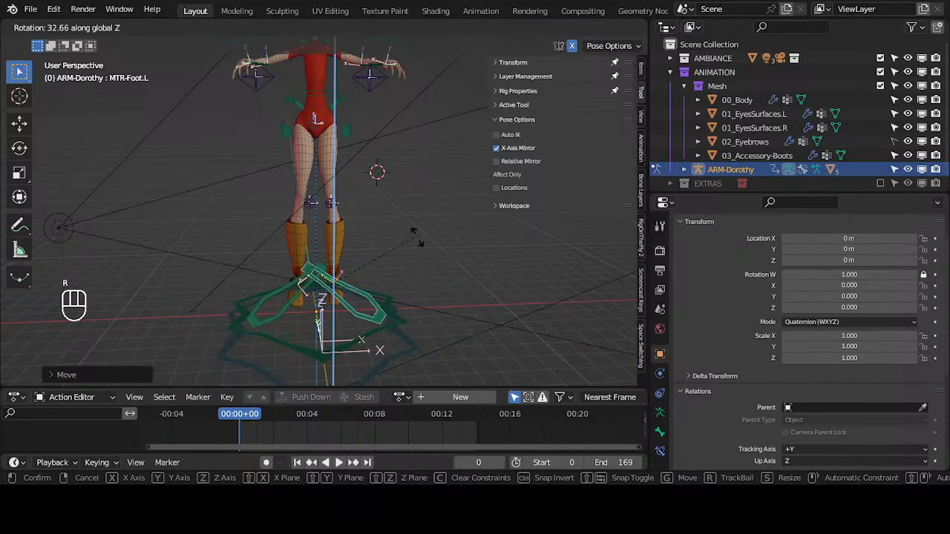
left_click(404, 280)
key("z")
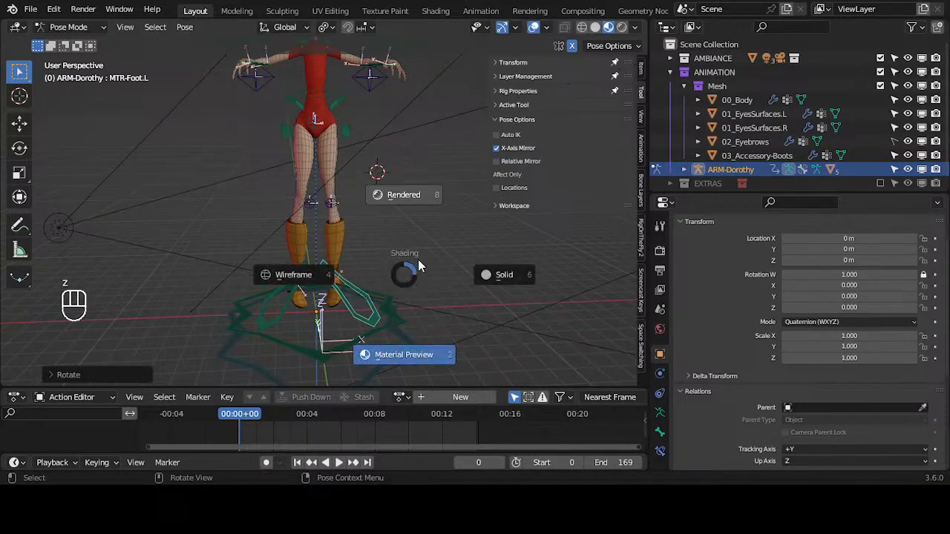
key("Tab")
mouse_move(398, 275)
middle_mouse_down()
mouse_move(339, 282)
mouse_move(404, 285)
middle_mouse_up()
key("Tab")
Rotate the MTR-Foot.L control further to adjust the direction of both feet.
key("r")
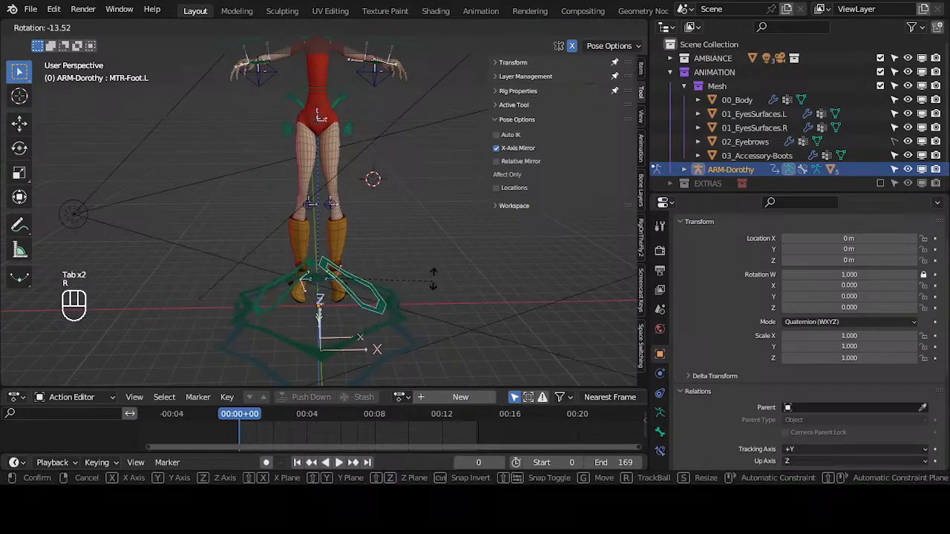
key("z")
left_click(416, 274)
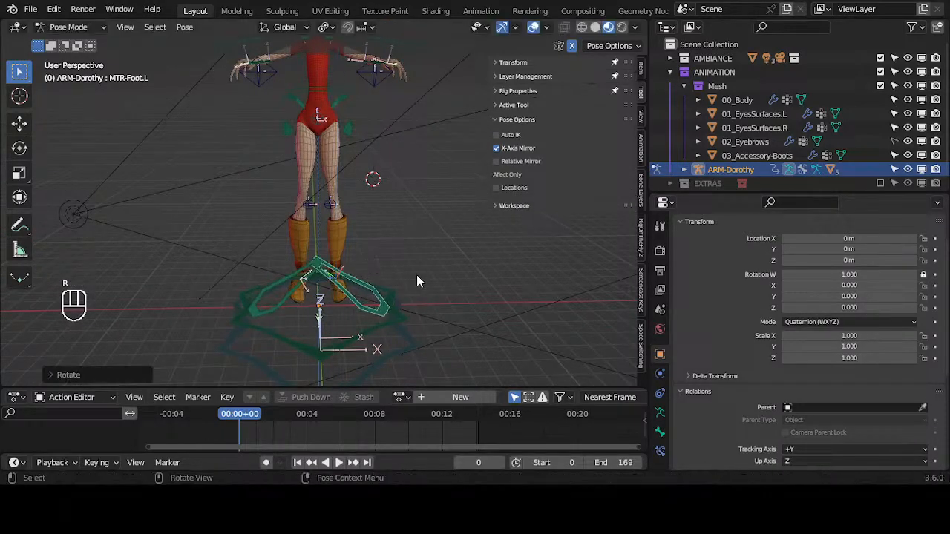
key("y")
key("Escape")
Rotate the MTR-Foot.L control from a side angle and about the global Y axis.
middle_click_drag(428, 268, 327, 260, "ctrl")
key("r")
left_click(417, 245)
key("r")
key("y")
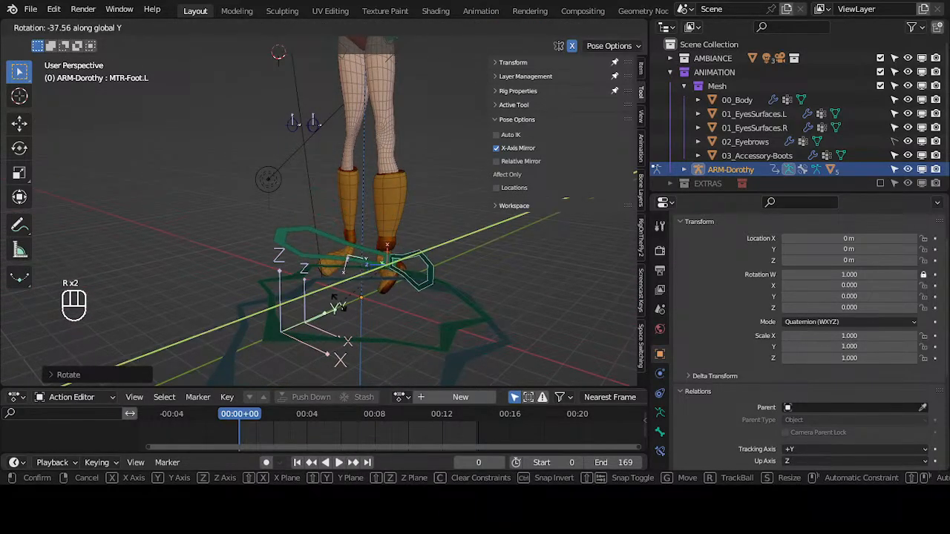
left_click(334, 302)
Check the feet against Edit Mode and clear the MTR-Foot.L control's rotation in Pose Mode.
key("Tab")
middle_click_drag(391, 287, 354, 291, "ctrl")
key("Tab")
key("alt+r")
key("alt+r")
Rotate the MTR-Foot.L control about the Z axis and turn it freely with a trackball rotation.
key("r")
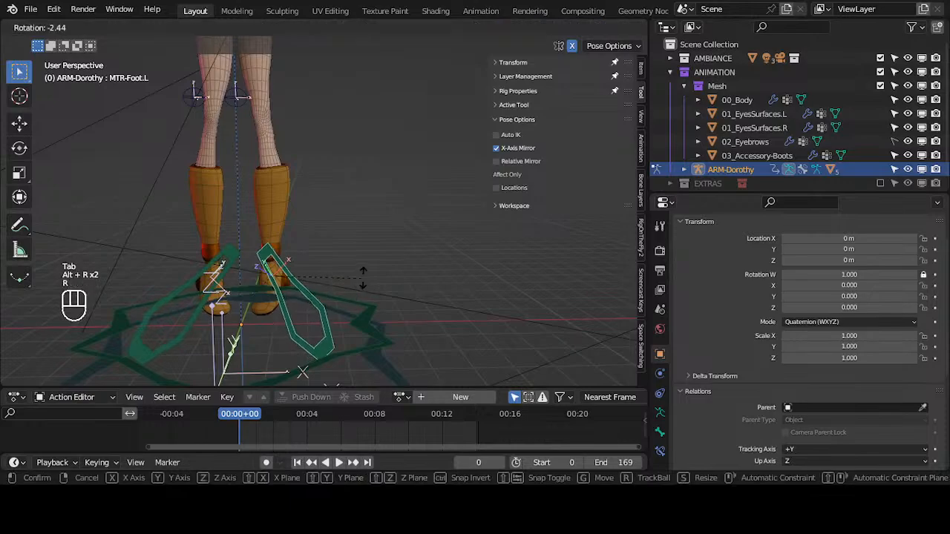
key("z")
left_click(333, 287)
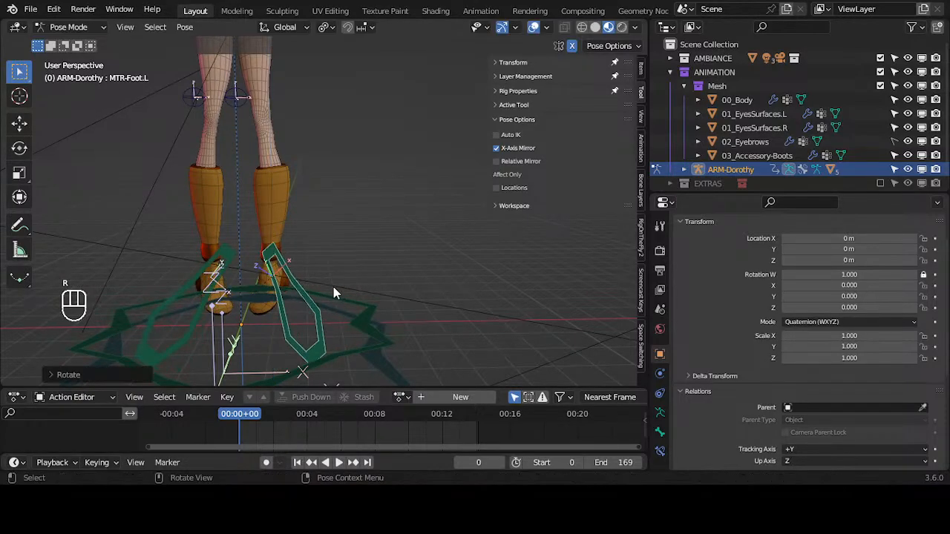
middle_click_drag(333, 287, 339, 298)
key("r")
key("y")
key("r")
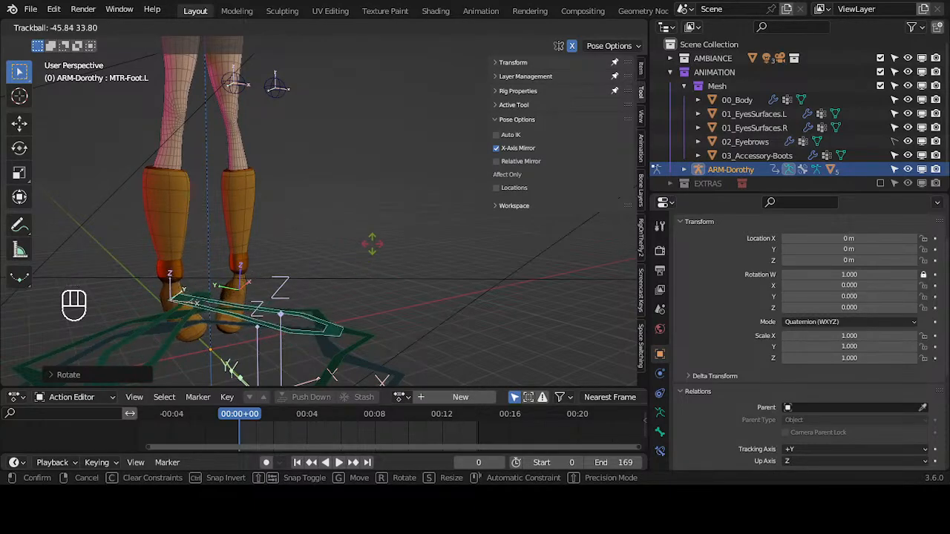
left_click(336, 291)
Rotate the MTR-Foot.L control twice more from the front so the toes of both boots point forward.
middle_click_drag(336, 291, 365, 340)
key("r")
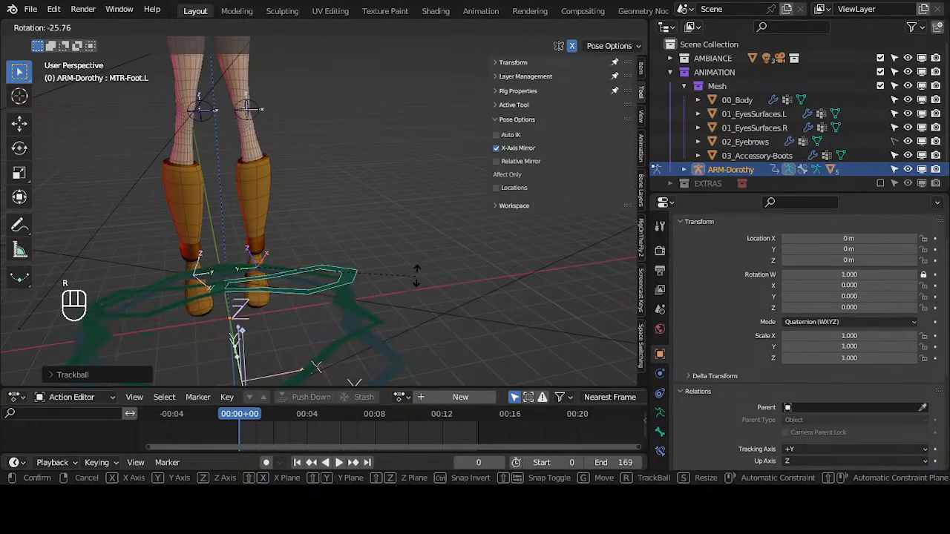
left_click(364, 282)
middle_click_drag(363, 288, 367, 309)
key("r")
left_click(376, 298)
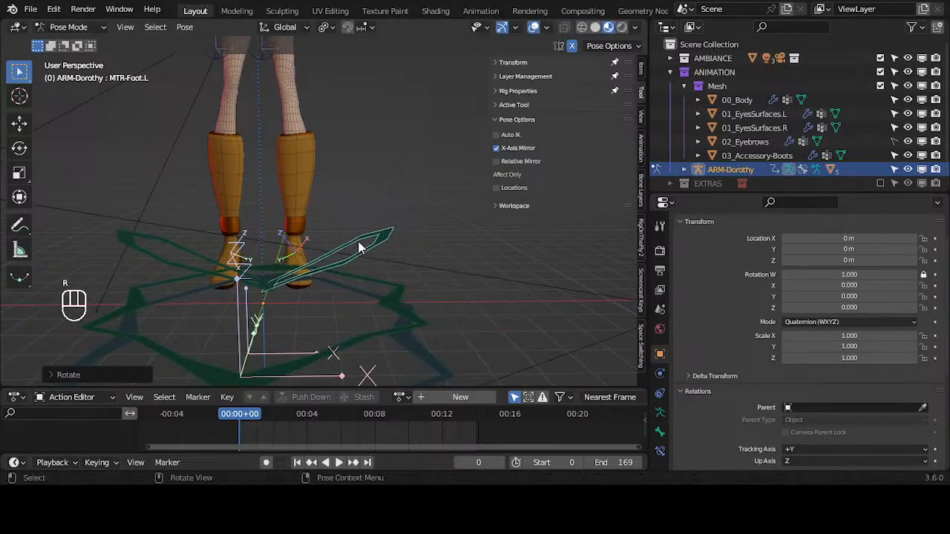
Rotate the MTR-Foot.L control about the global X axis from the side and check both feet.
middle_click_drag(361, 247, 252, 282)
key("r")
key("x")
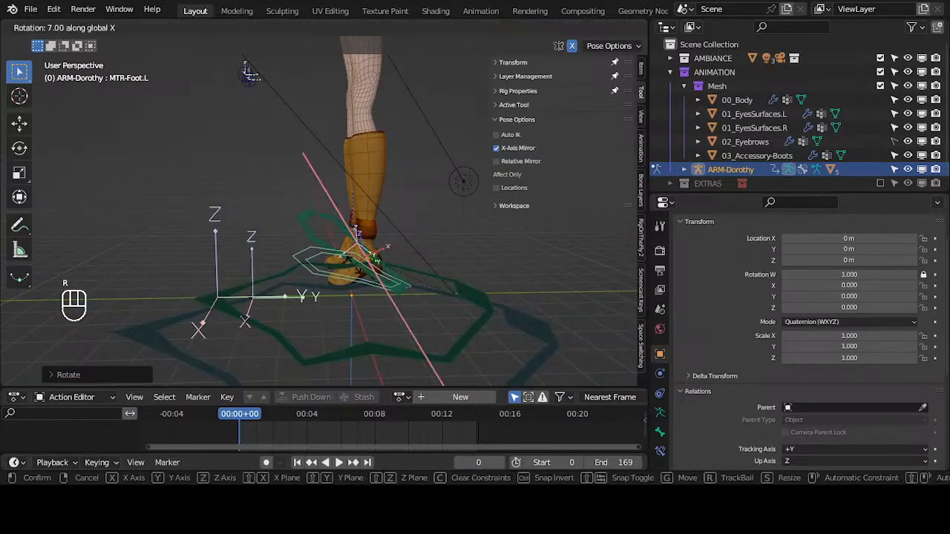
left_click(355, 262)
middle_click_drag(354, 262, 351, 296)
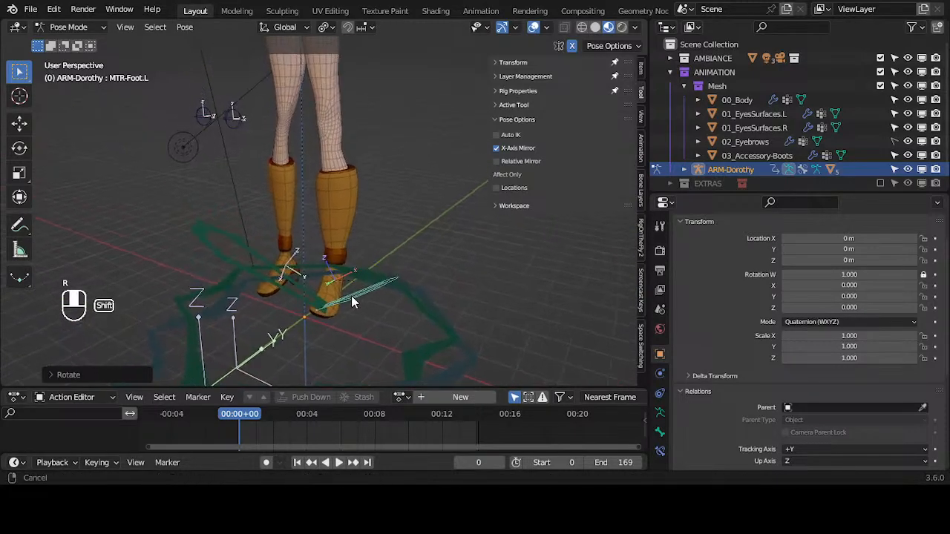
Align the foot bones to the MTR-PropertiesSwitch bone in Edit Mode and return to Pose Mode with MTR-Foot.L selected.
key("Tab")
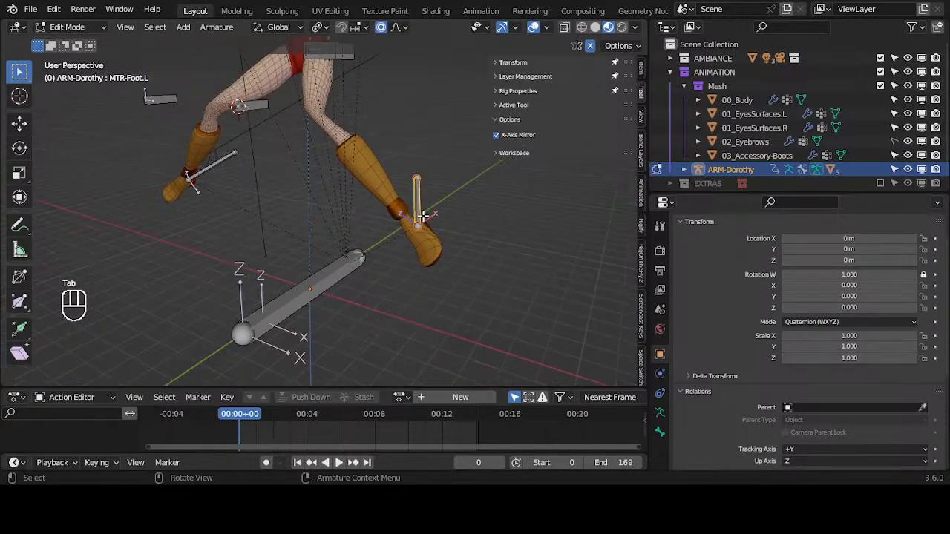
left_click(359, 256)
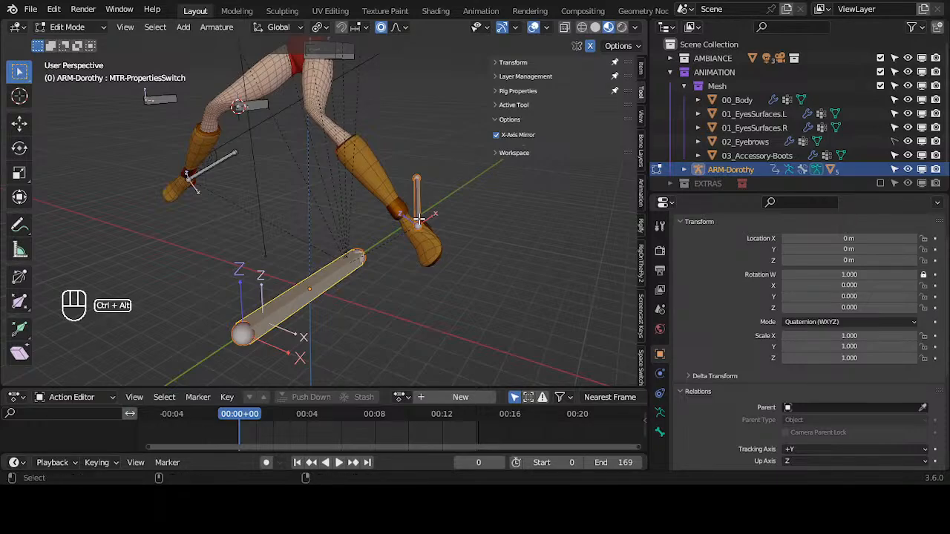
key("ctrl+alt+a")
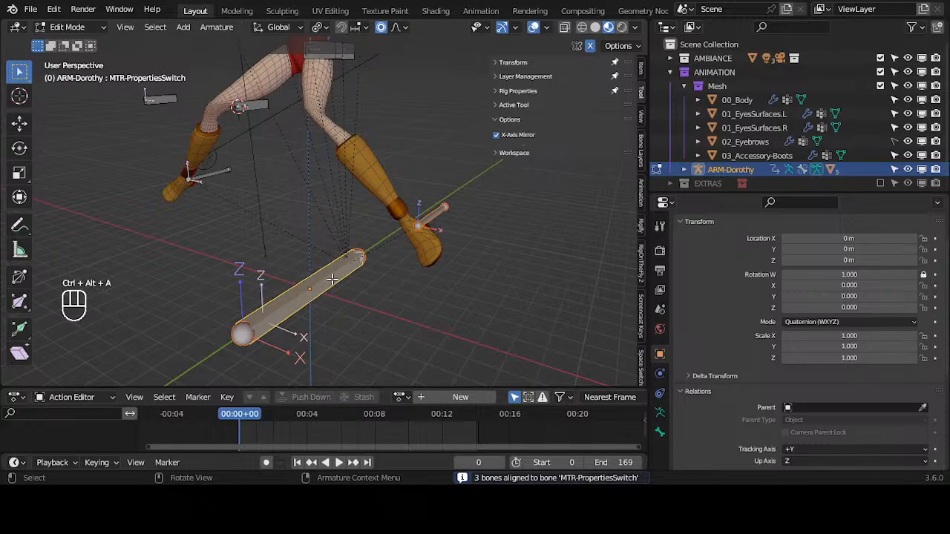
mouse_move(331, 279)
middle_mouse_down()
mouse_move(321, 287)
mouse_move(338, 290)
middle_mouse_up()
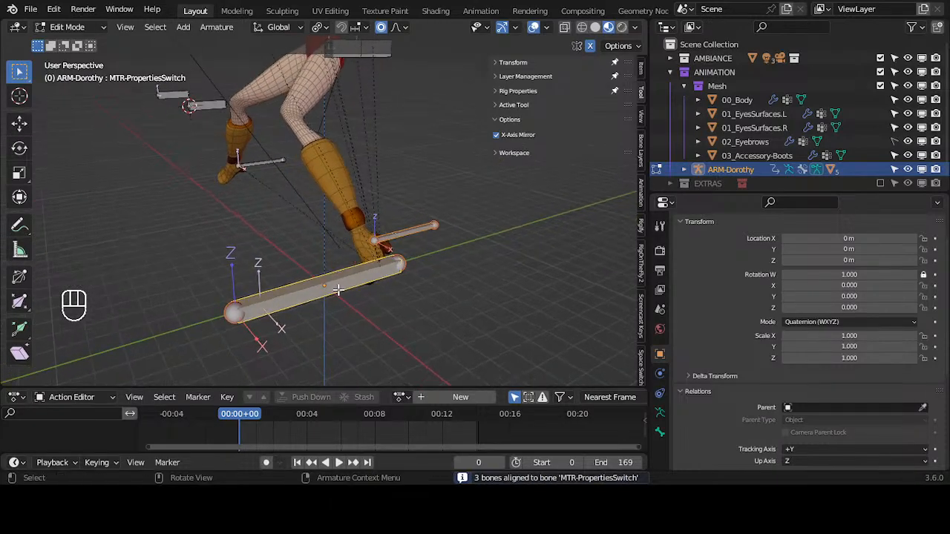
left_click(410, 230)
key("Tab")
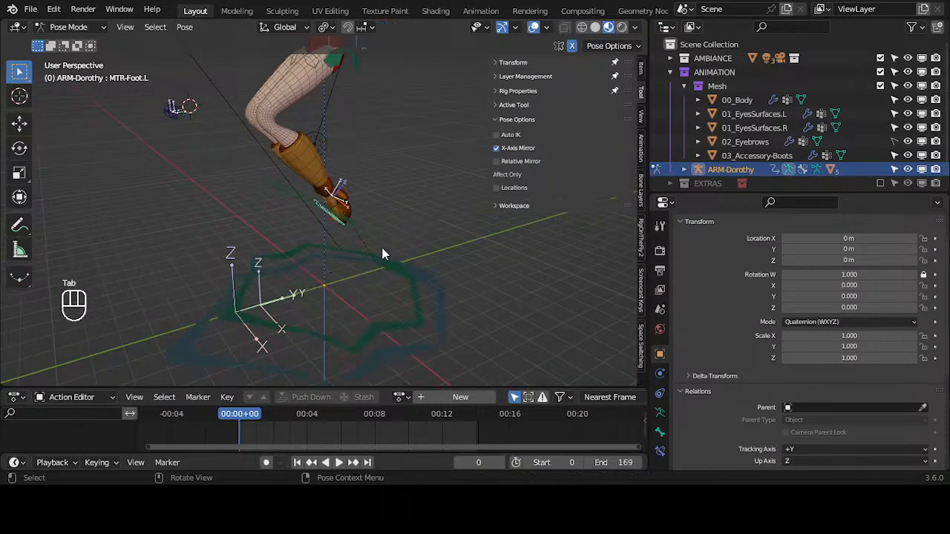
Clear the rotation and location of all the rig's pose bones.
middle_click_drag(381, 247, 453, 271)
key("a")
key("alt+r")
key("alt+g")
key("alt+g")
key("alt+g")
key("alt+g")
Try rotating the MTR-Foot.L control about the global X and Z axes.
left_click(421, 267)
key("r")
key("x")
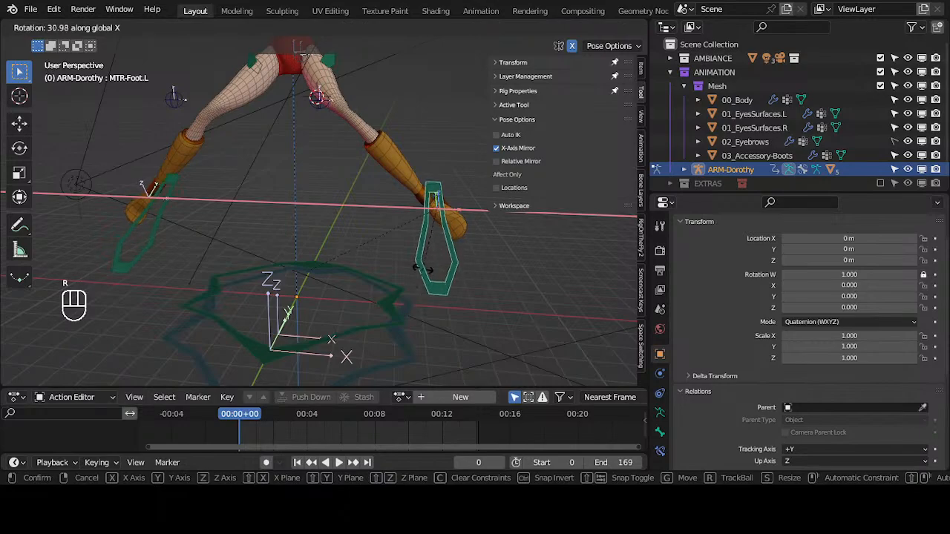
key("z")
left_click(462, 250)
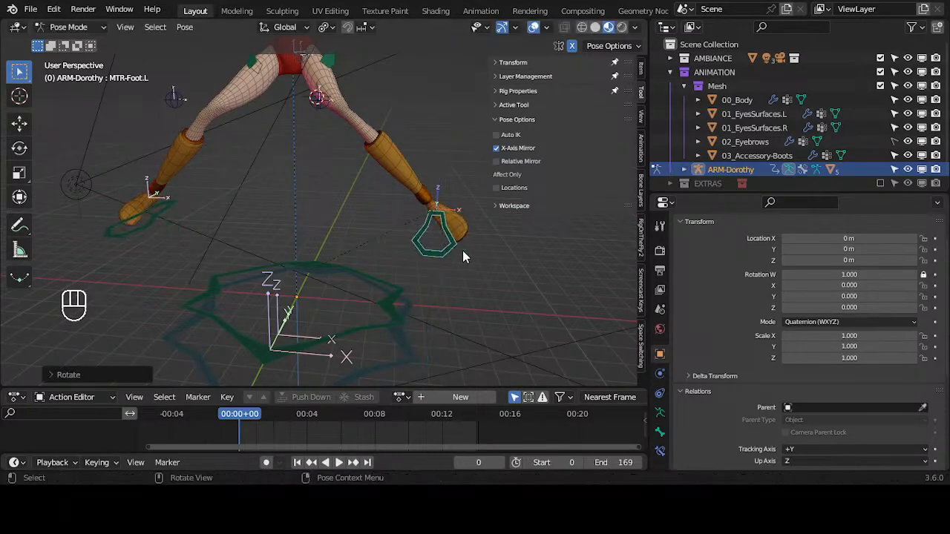
key("r")
key("x")
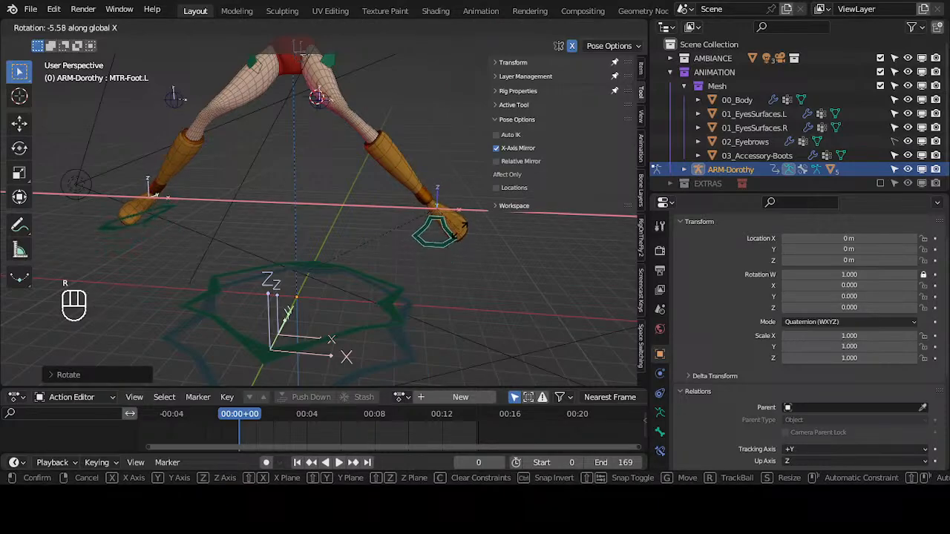
right_click(460, 235)
Test rotating the MTR-Foot.L control about the global Y axis and freely, and clear its rotation.
key("r")
key("y")
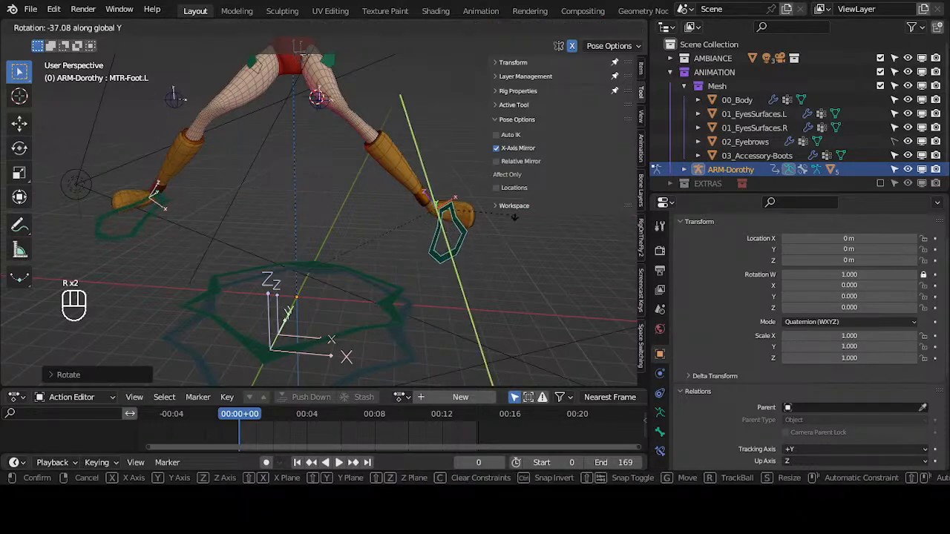
right_click(479, 236)
middle_click_drag(437, 261, 343, 254)
key("r")
right_click(489, 223)
key("alt+r")
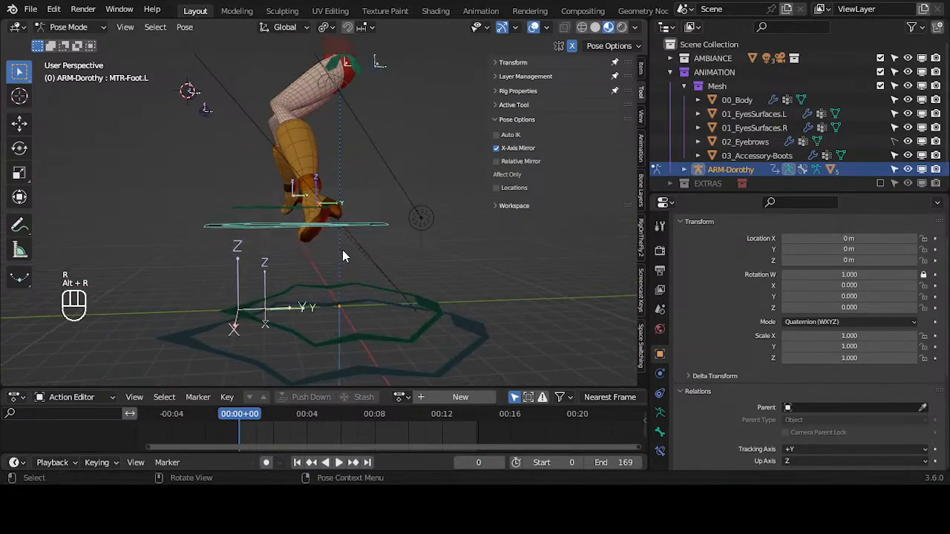
key("g")
right_click(458, 249)
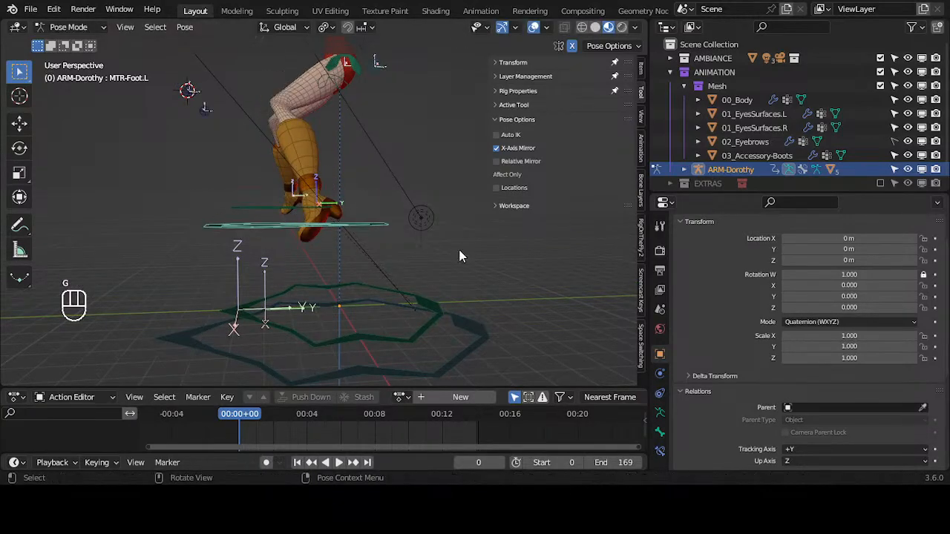
Compare the feet in Edit Mode and Pose Mode from the side, front and perspective views.
key("KP_3")
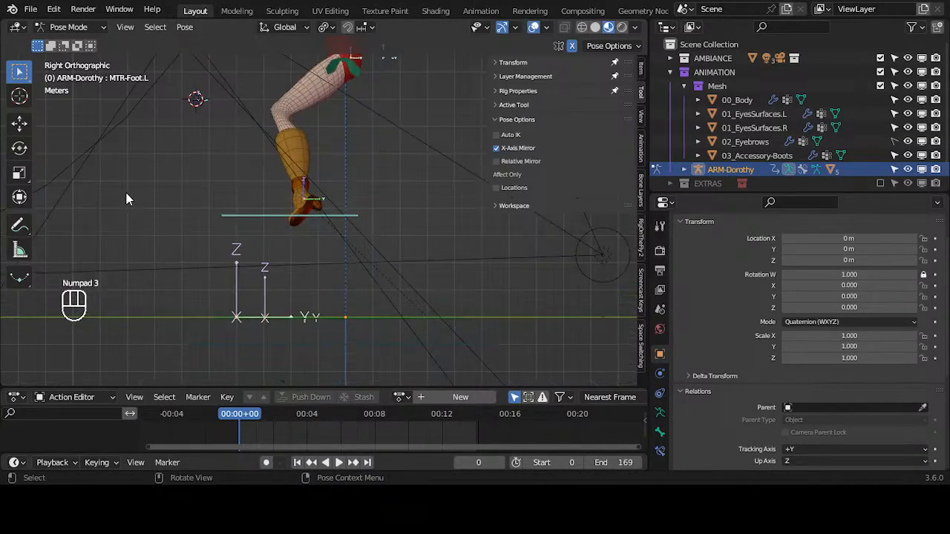
key("KP_1")
key("KP_3")
key("Tab")
middle_click_drag(126, 198, 394, 219)
key("Tab")
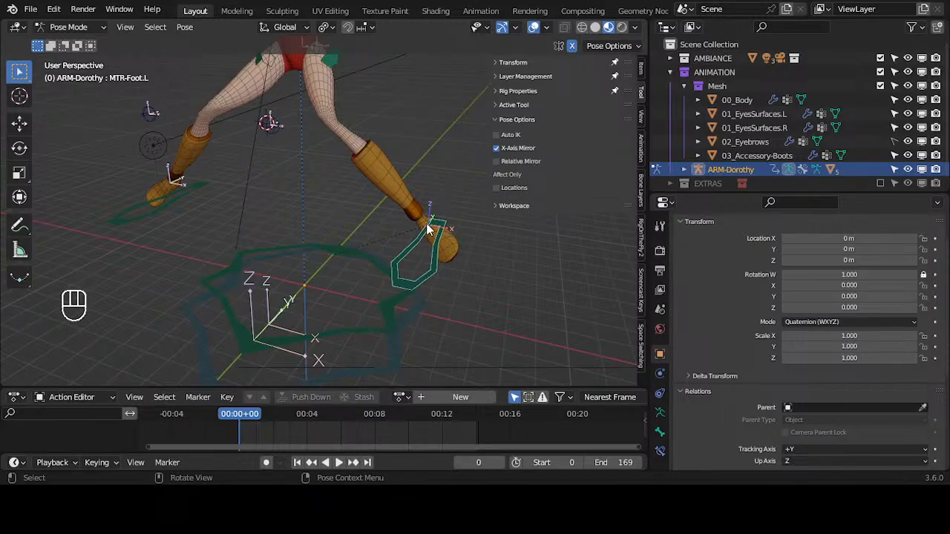
middle_click_drag(414, 226, 421, 258)
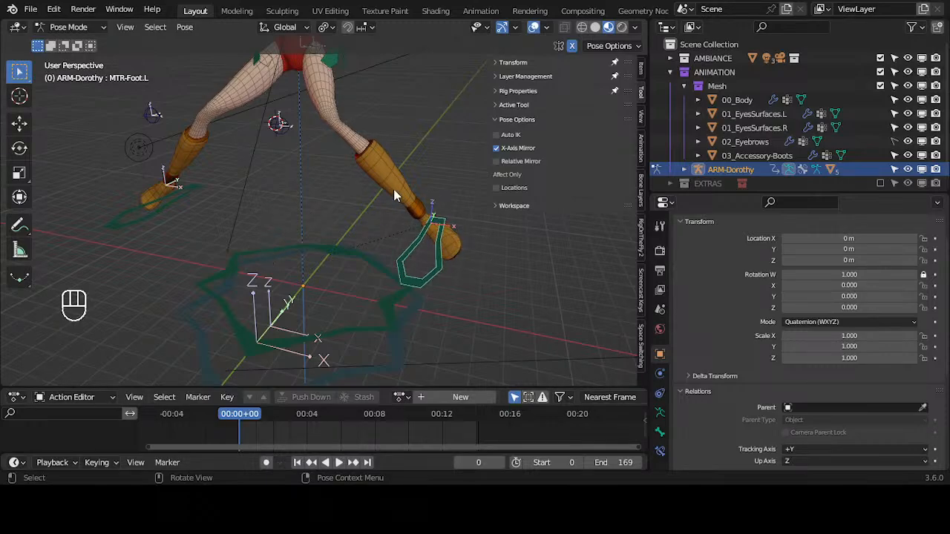
middle_click_drag(466, 235, 436, 245)
key("Tab")
key("Tab")
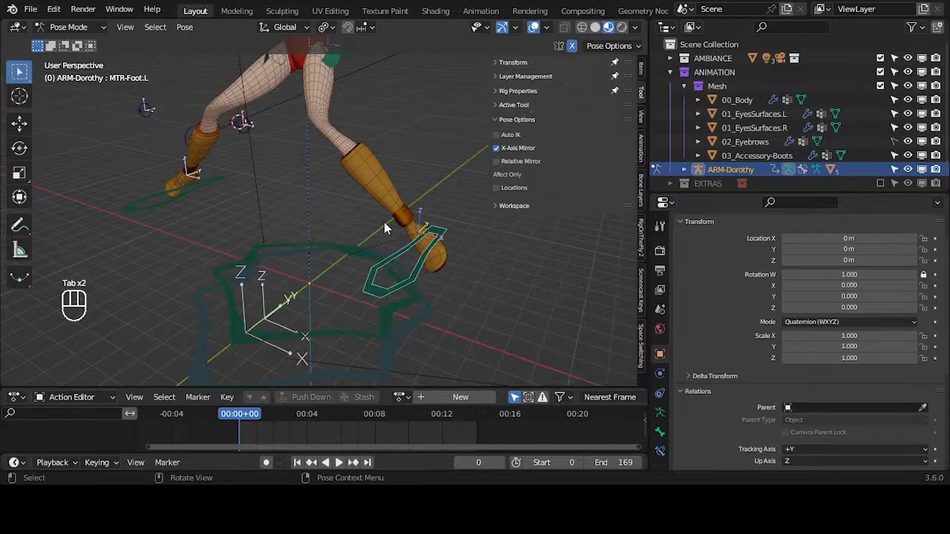
middle_click_drag(384, 222, 408, 230)
key("Tab")
key("Tab")
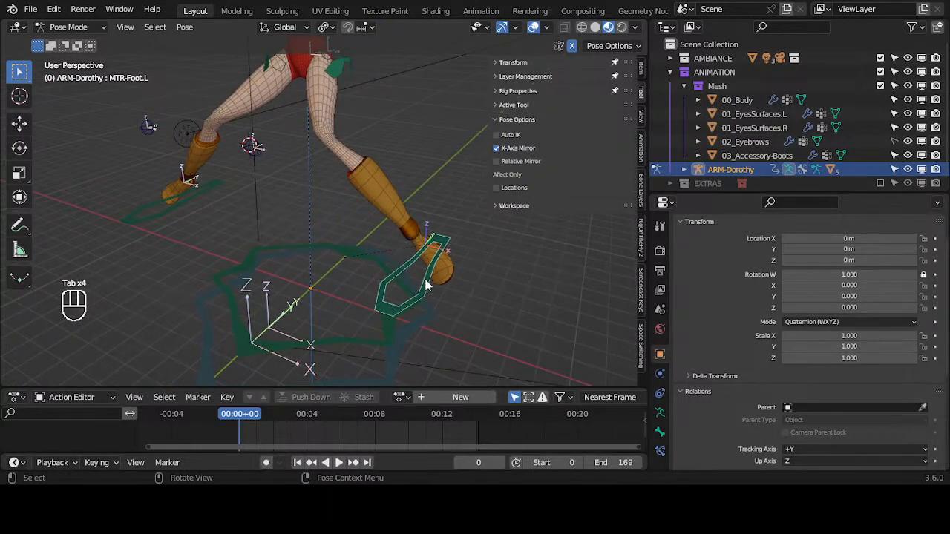
Try another rotation of the MTR-Foot.L control about the global X axis.
key("g")
key("r")
key("x")
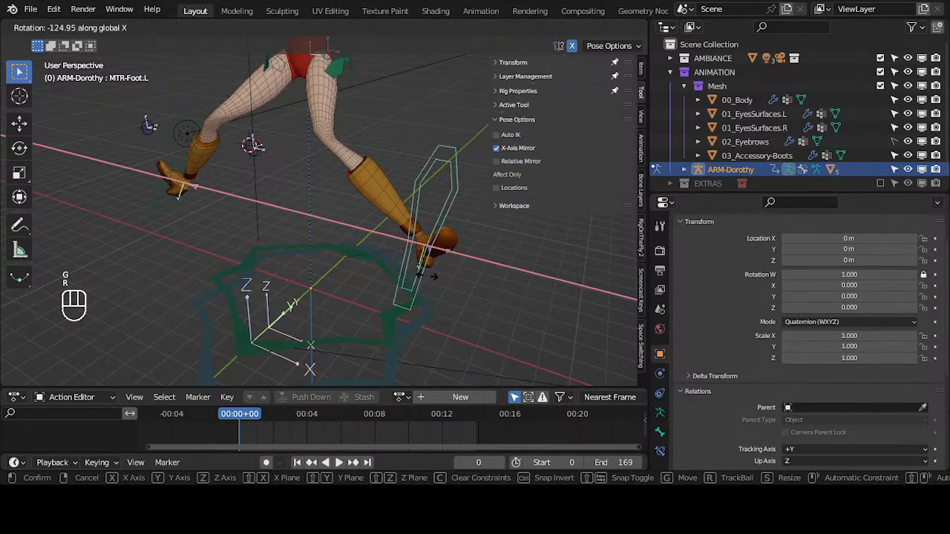
left_click(456, 255)
Set the transform orientation to Normal, test rotating MTR-Foot.L about its normal axes, and clear its rotation.
left_click(286, 27)
left_click(267, 100)
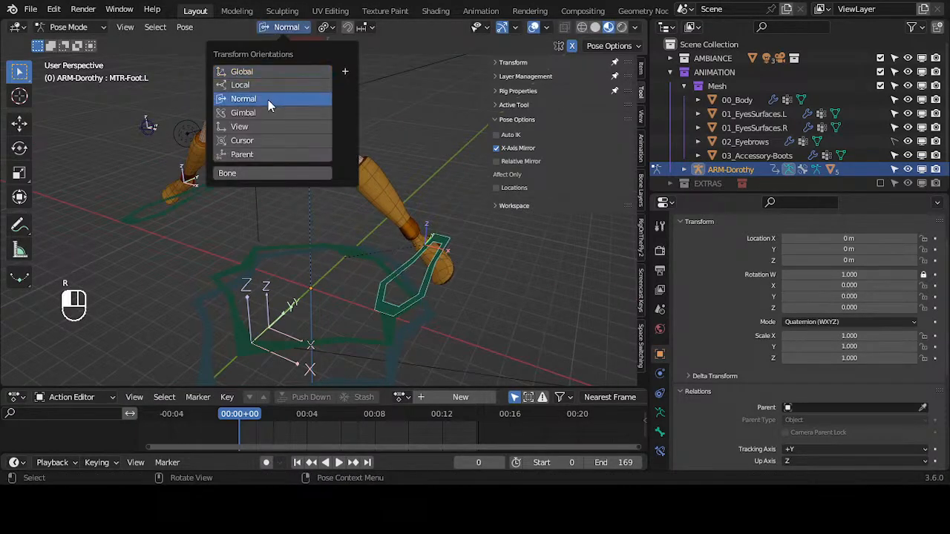
key("r")
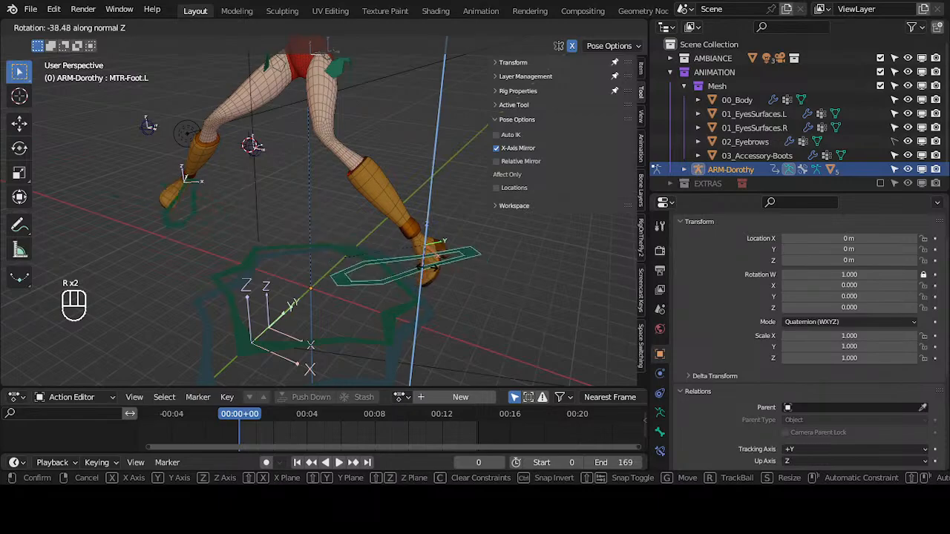
key("y")
left_click(442, 259)
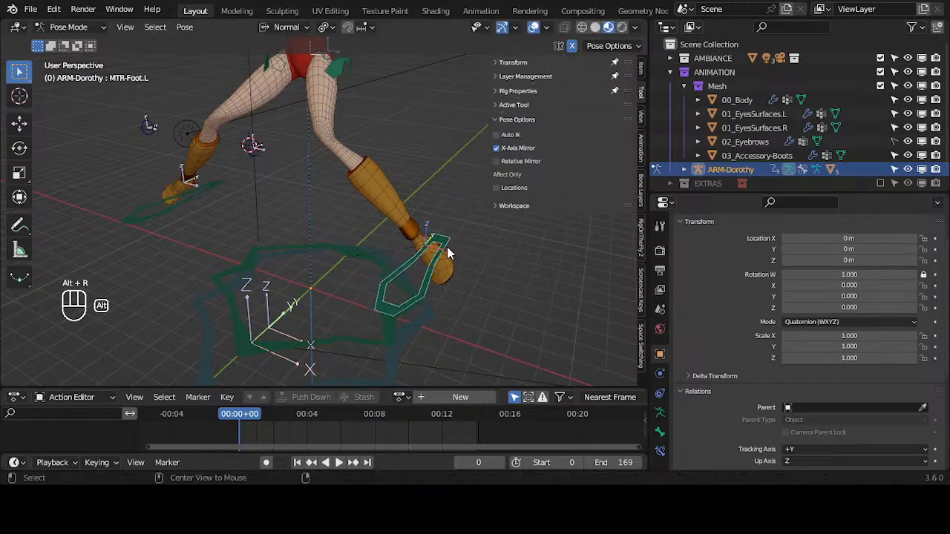
key("alt+r")
Move the MTR-Foot.L control inward so the mirrored feet stand closer together.
middle_click_drag(360, 194, 454, 209)
key("g")
left_click(368, 269)
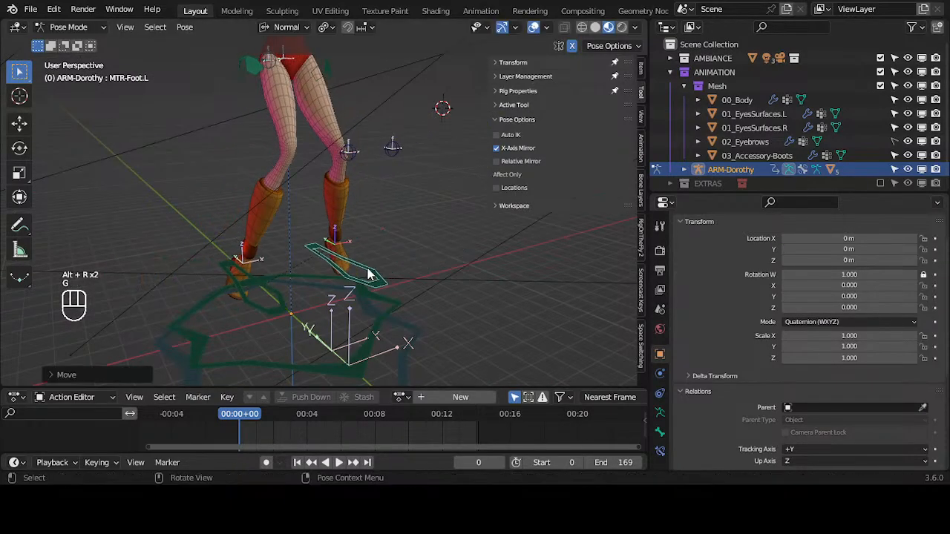
Rotate the left foot master control MTR-Foot.L about its local X axis.
middle_click_drag(369, 275, 335, 282)
key("r")
key("x")
left_click(346, 276)
Move the left foot master control freely and tilt it about its local X axis.
middle_click_drag(394, 297, 280, 258)
key("g")
key("g")
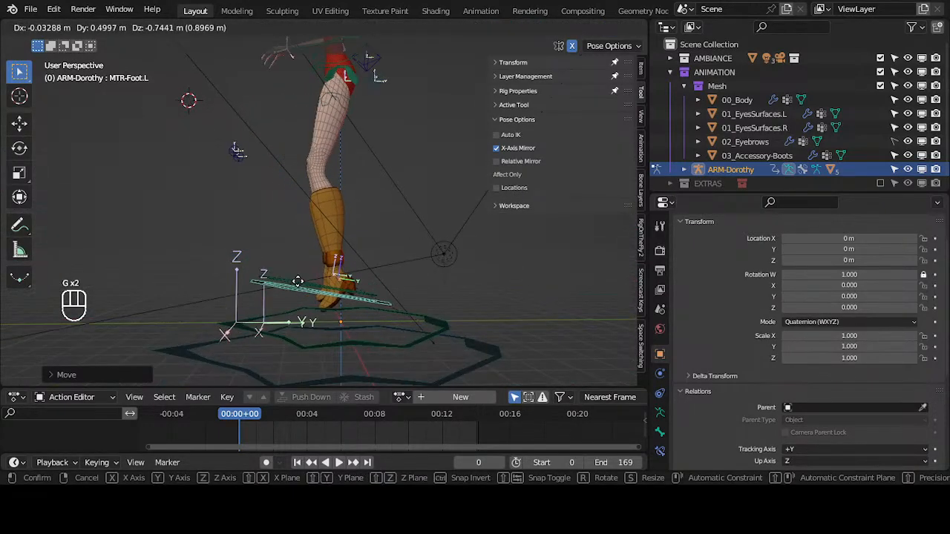
key("r")
key("x")
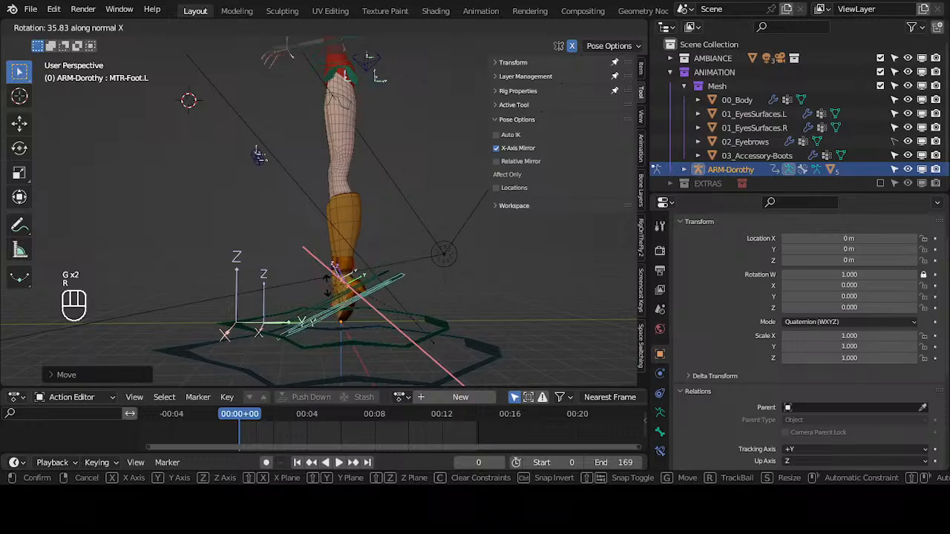
left_click(346, 282)
Rotate the left foot master control about its local Z axis.
middle_click_drag(349, 285, 374, 307)
key("r")
key("z")
left_click(409, 283)
Move the left hand master control MTR-Hand.L down to lower the arm beside the body.
middle_click_drag(380, 141, 370, 212, "shift")
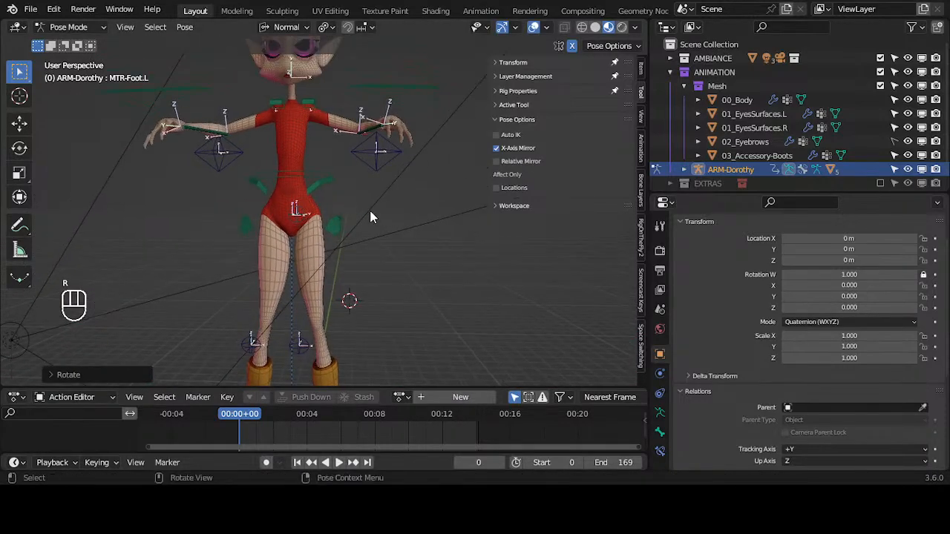
middle_click_drag(345, 275, 357, 278, "shift")
middle_click_drag(347, 212, 289, 271)
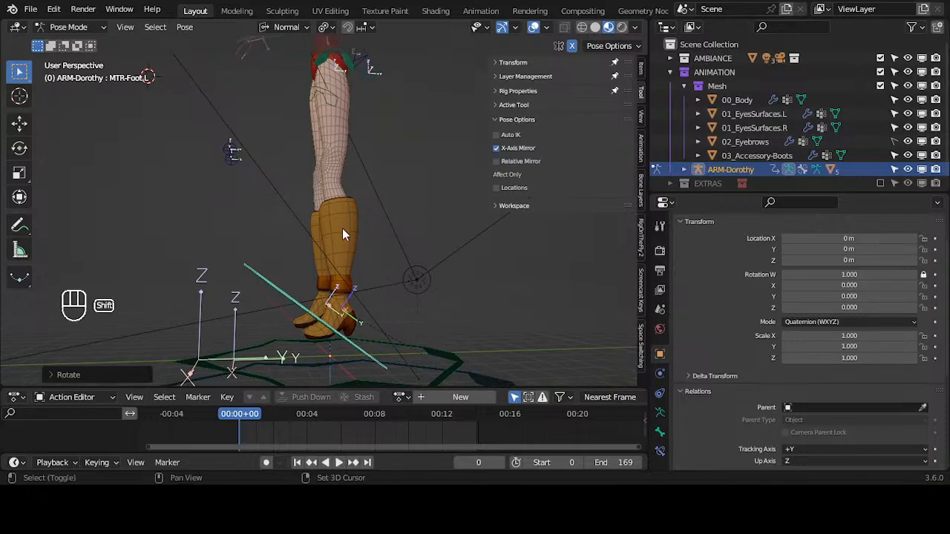
middle_click_drag(343, 228, 315, 346, "shift")
middle_click_drag(285, 168, 282, 195, "ctrl")
middle_click_drag(282, 194, 279, 214)
left_click(231, 213)
key("g")
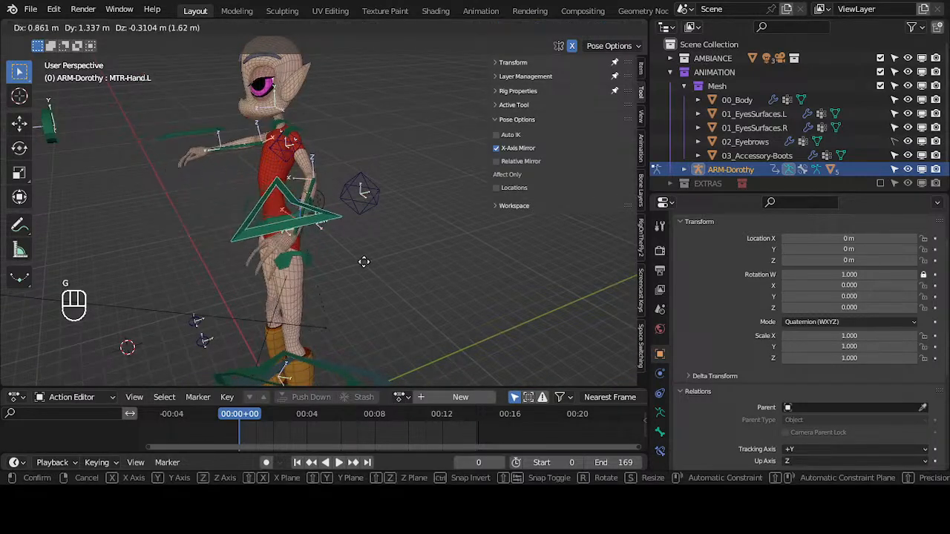
left_click(349, 261)
Rotate the left hand master control about its local Z axis.
middle_click_drag(349, 262, 329, 267)
key("r")
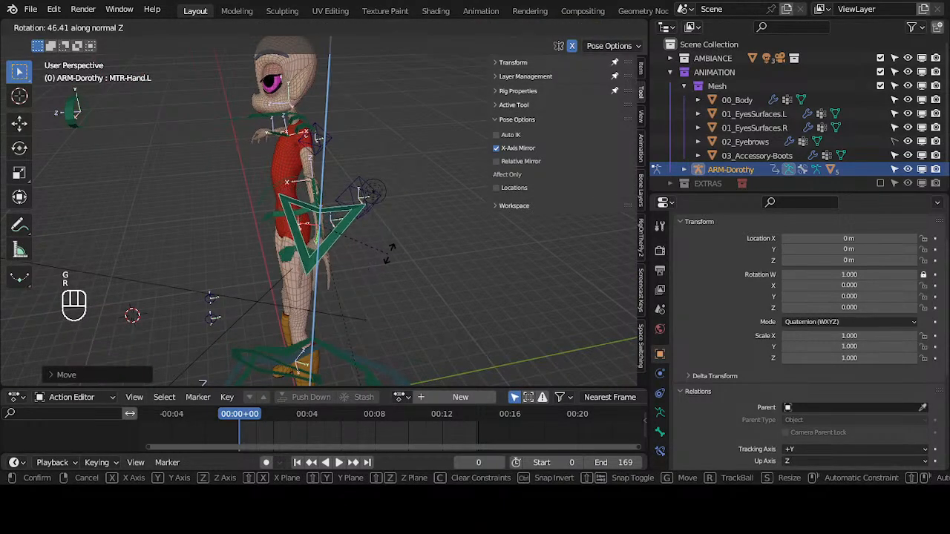
left_click(388, 253)
Reposition the left hand master control in two moves, raising the outstretched arm toward shoulder height.
middle_click_drag(387, 252, 427, 220)
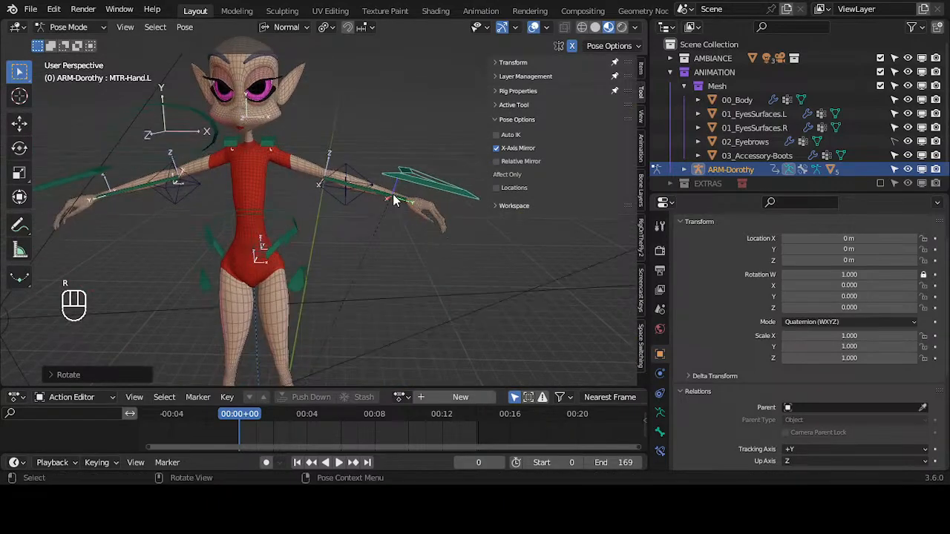
key("g")
left_click(425, 196)
key("g")
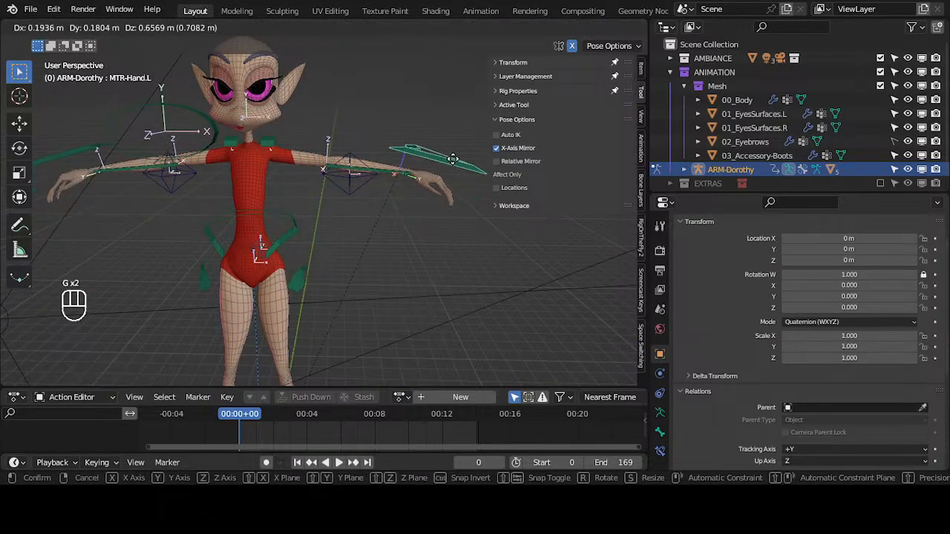
left_click(449, 161)
Select the left hand and forearm master controls in turn and test a rotation about the local X axis.
middle_click_drag(449, 161, 399, 197)
left_click(389, 177)
left_click(418, 158)
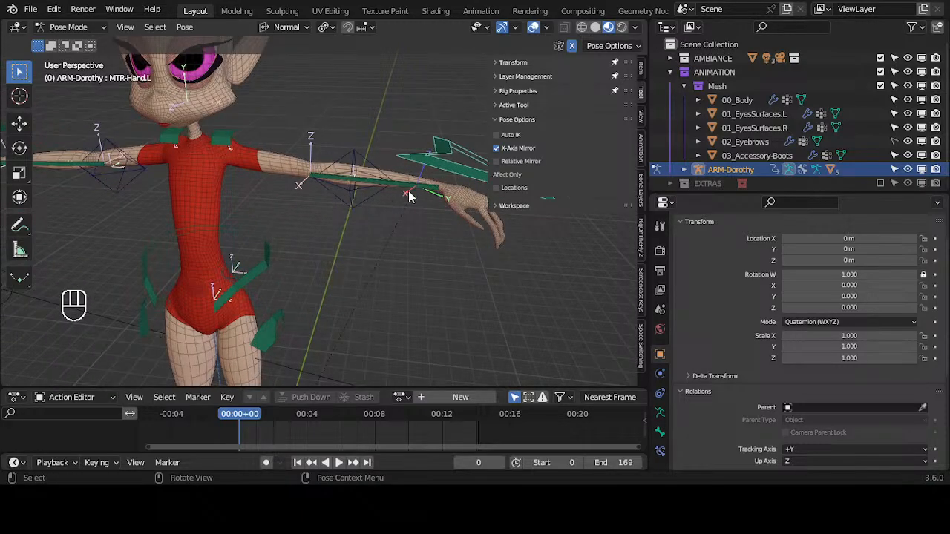
left_click(409, 197)
scroll(421, 201, "down", 2)
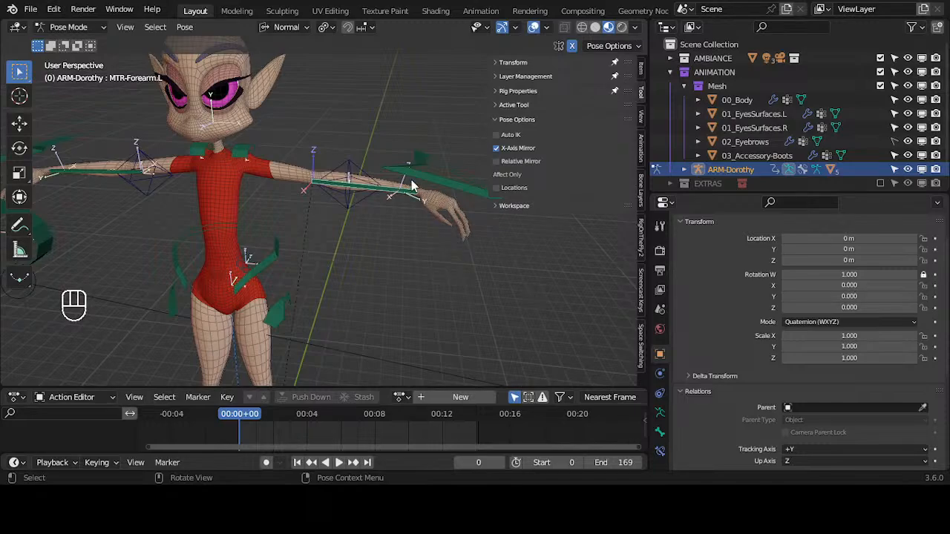
middle_click_drag(421, 195, 400, 195)
left_click(409, 184)
key("r")
key("x")
left_click(419, 219)
Examine how the left forearm master relates to the hand master at the wrist by selecting each in turn.
scroll(416, 214, "up", 1)
left_click(400, 194)
left_click(421, 161)
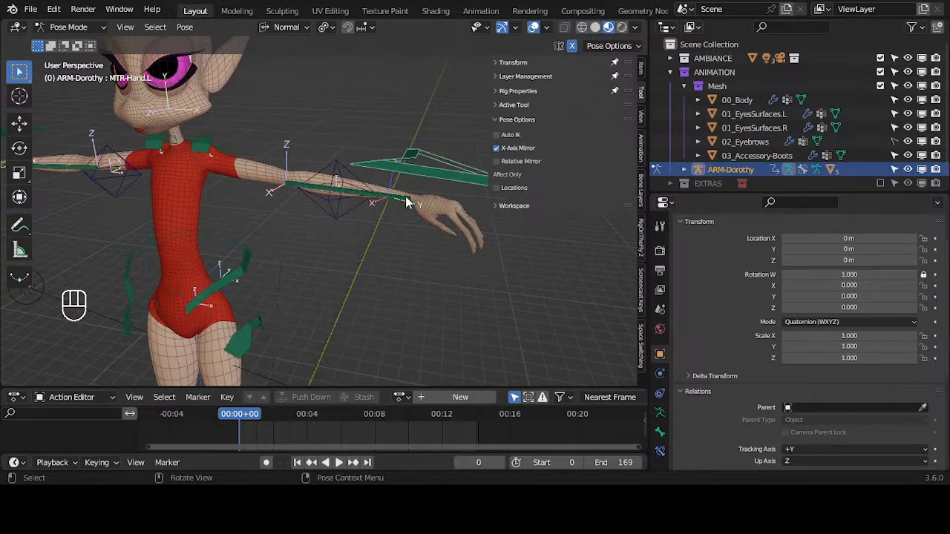
scroll(406, 196, "down", 2)
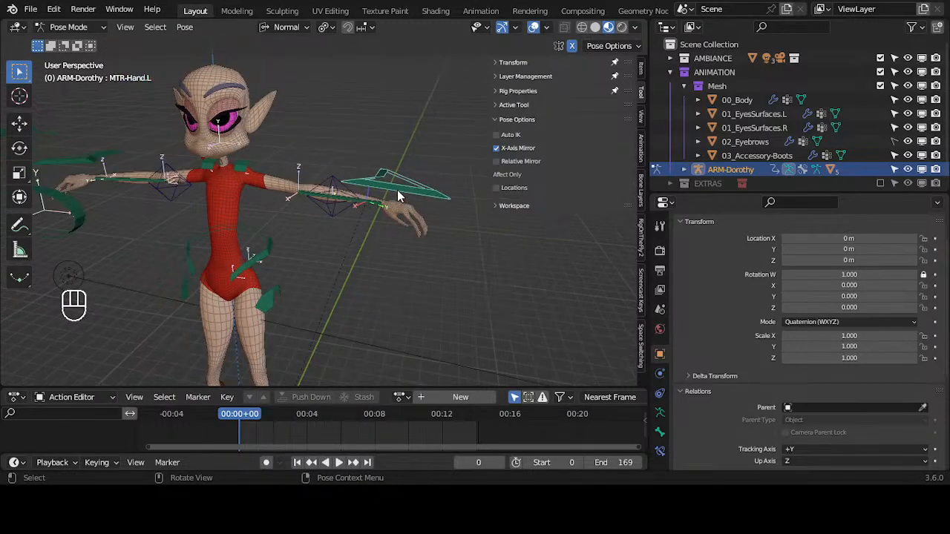
scroll(403, 222, "up", 2)
left_click(396, 194)
left_click(420, 168)
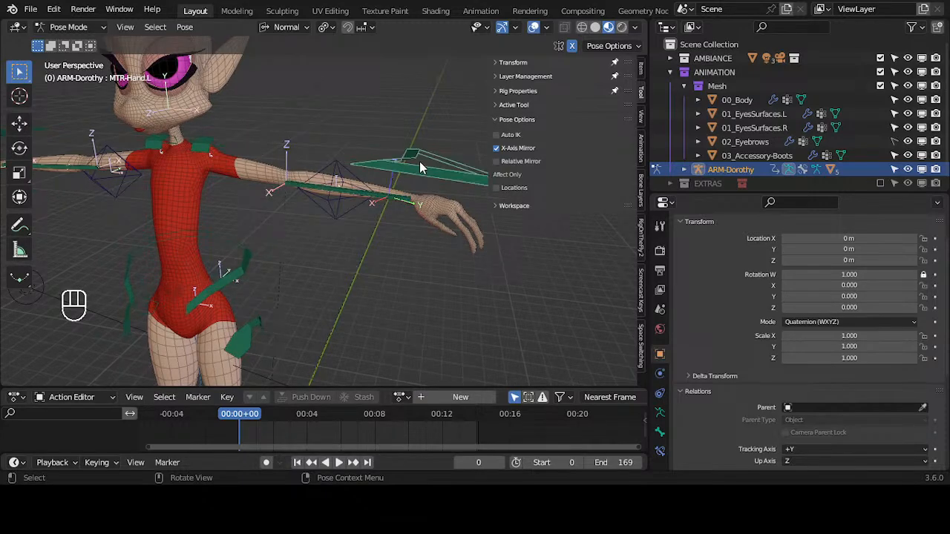
left_click(399, 199)
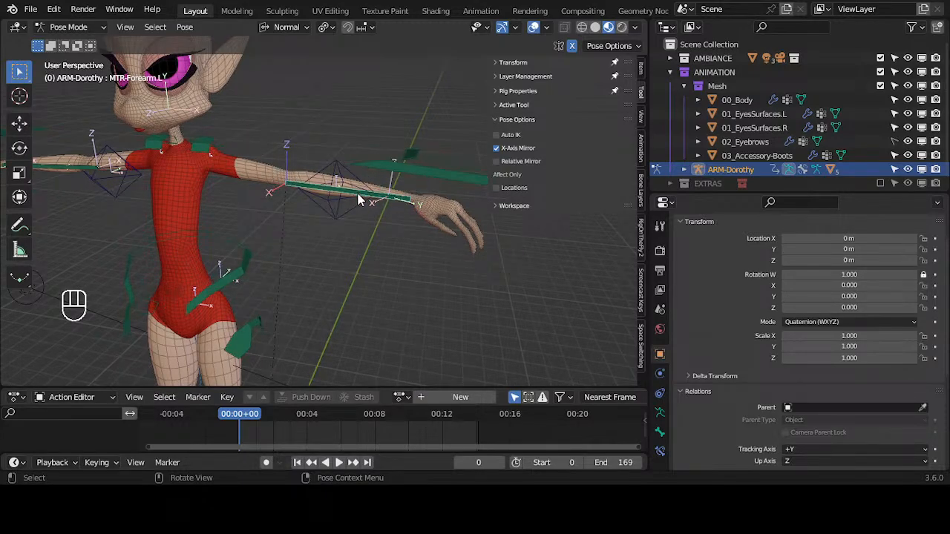
left_click(426, 166)
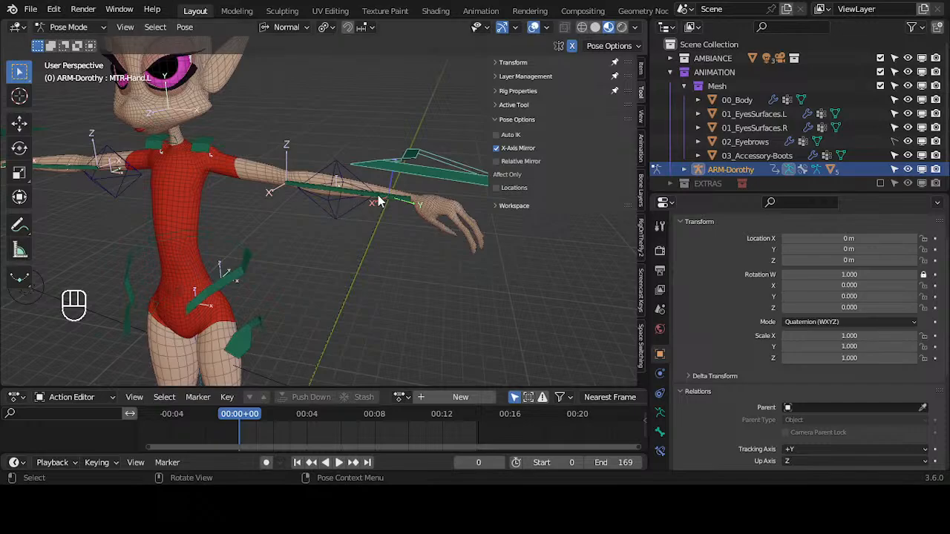
Show the DEF: Deformation Bones layer and open the bone constraints of DEF-Forearm.L.
left_click(496, 77)
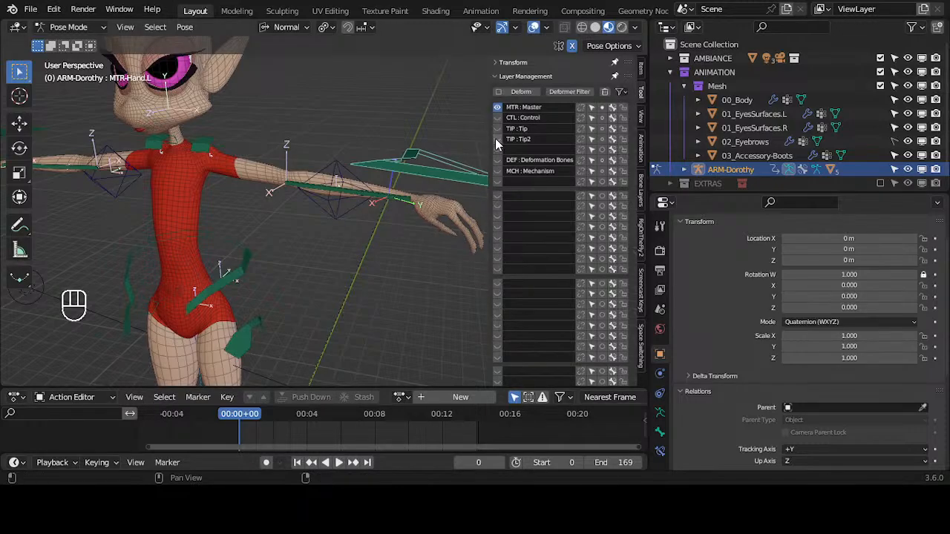
left_click(498, 160)
left_click(370, 200)
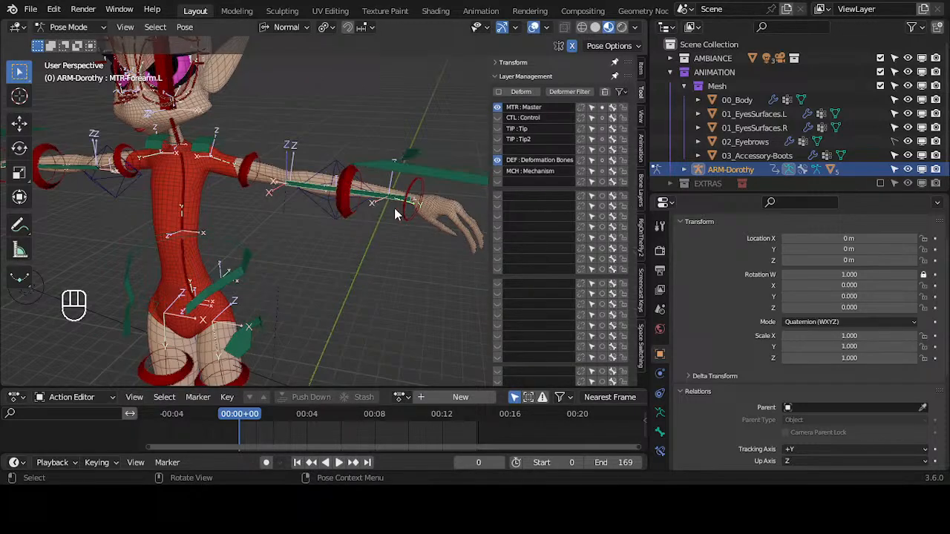
left_click(660, 451)
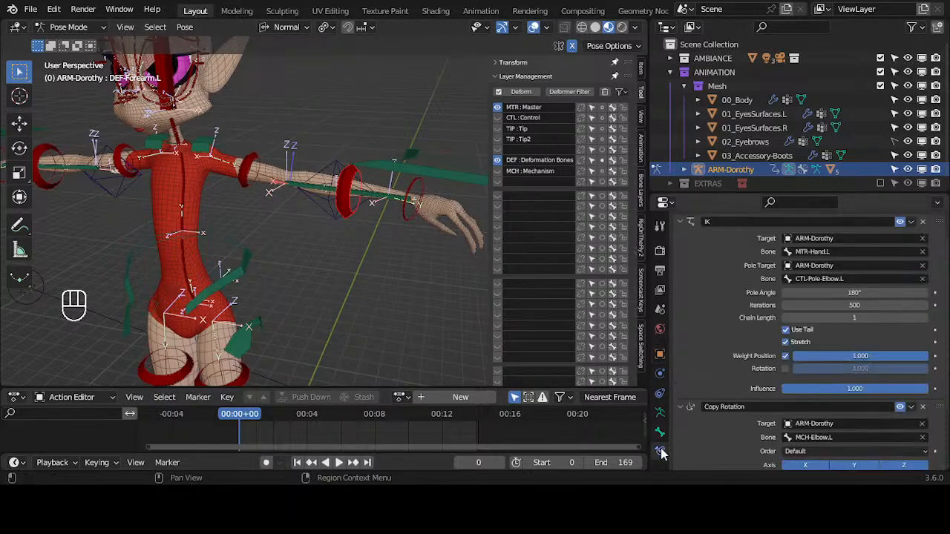
scroll(764, 312, "up", 1)
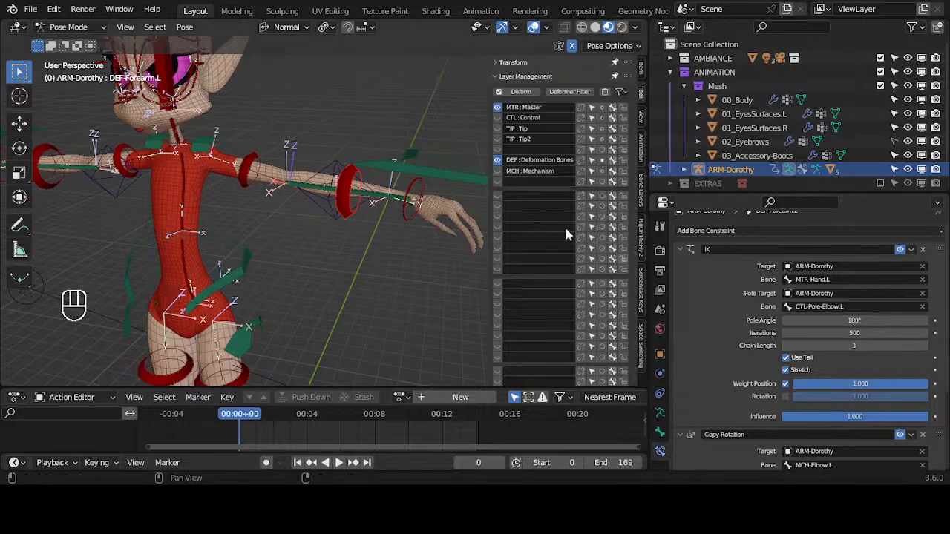
Compare the constraints of DEF-Arm.L, DEF-Forearm.L and MTR-Hand.L, and start a test move of the hand master.
middle_click_drag(363, 196, 364, 200)
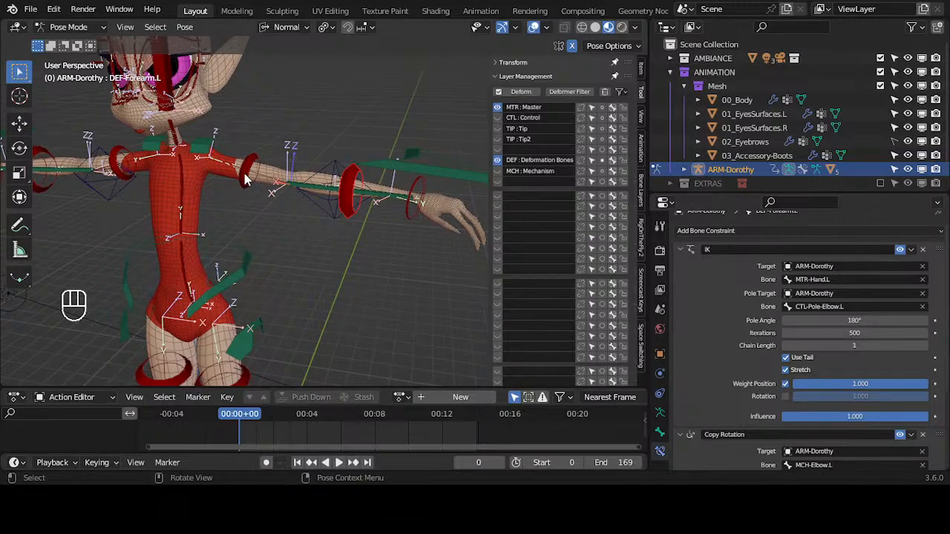
left_click(245, 179)
left_click(357, 196)
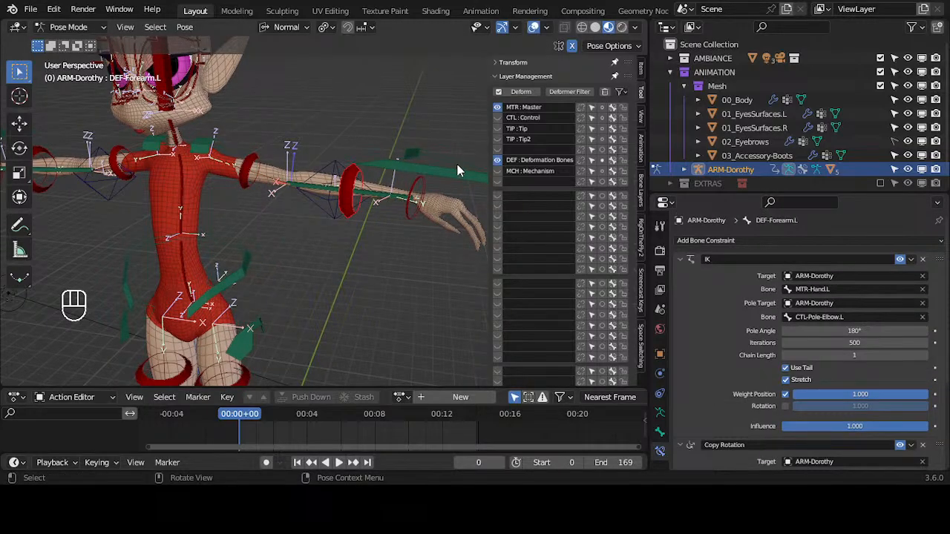
left_click(436, 166)
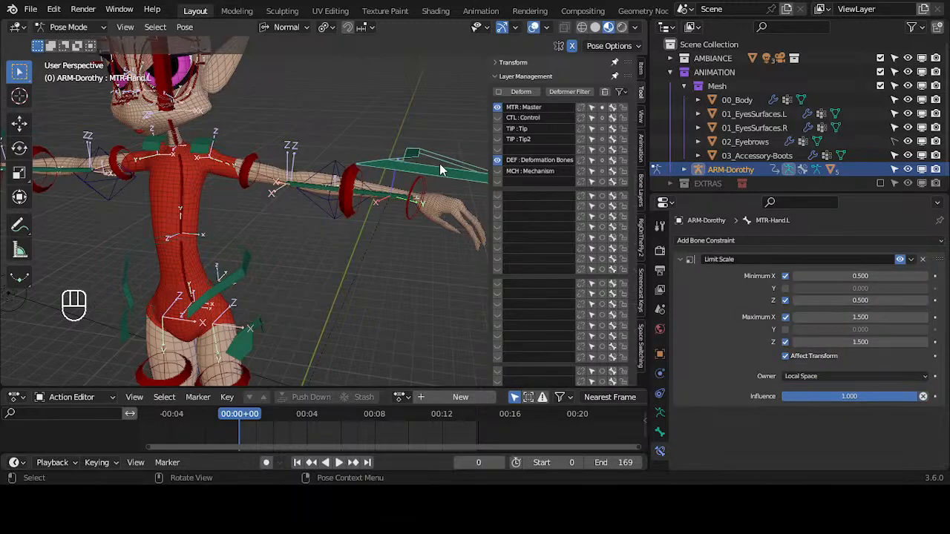
key("g")
Select DEF-Arm.L and expand its IK constraint to review its target and pole settings.
left_click(241, 178)
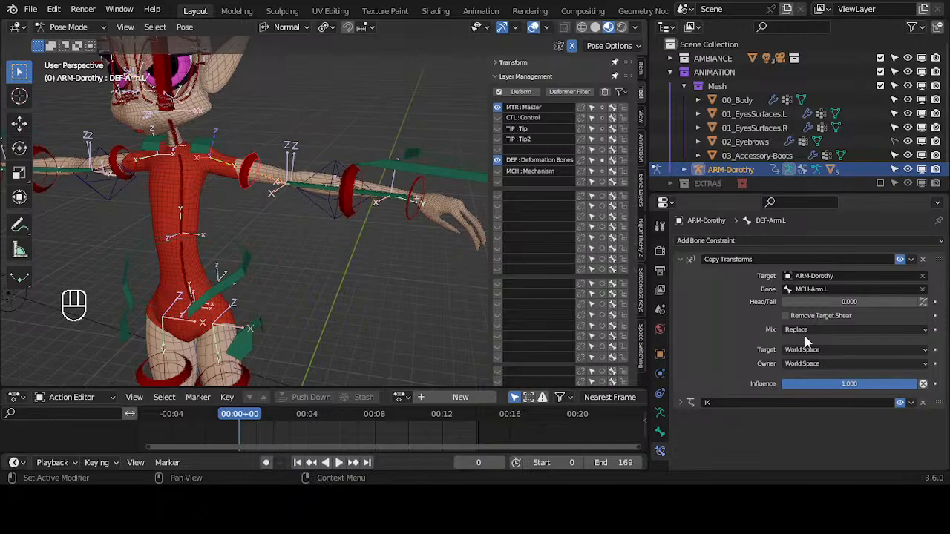
left_click(680, 405)
scroll(816, 334, "down", 4)
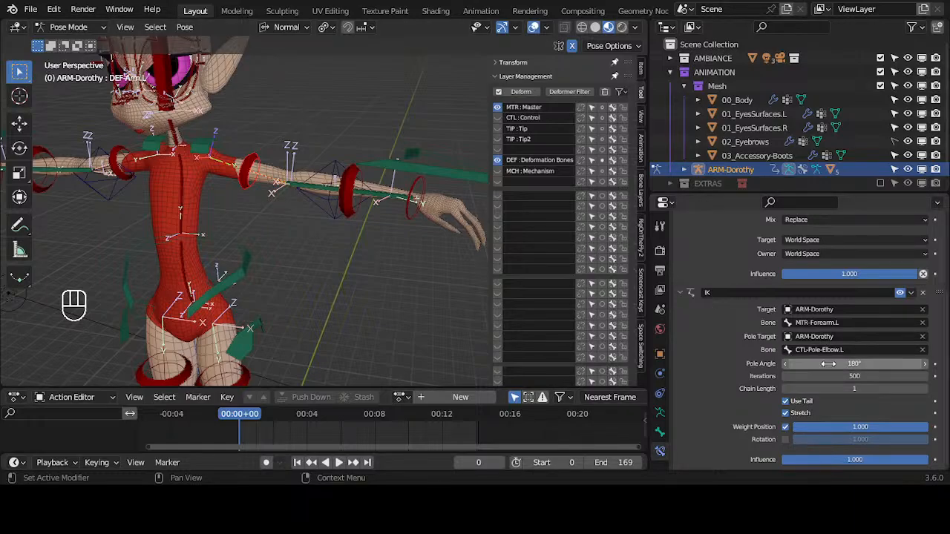
scroll(748, 401, "up", 4)
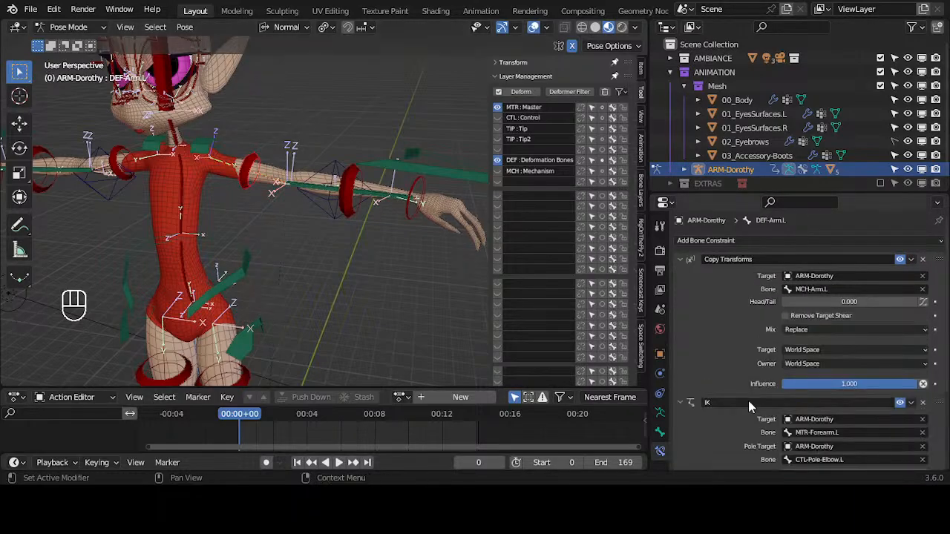
Test-move the left forearm master MTR-Forearm.L to see how the deformation bones at the elbow follow.
left_click(413, 176)
middle_click_drag(413, 177, 368, 237)
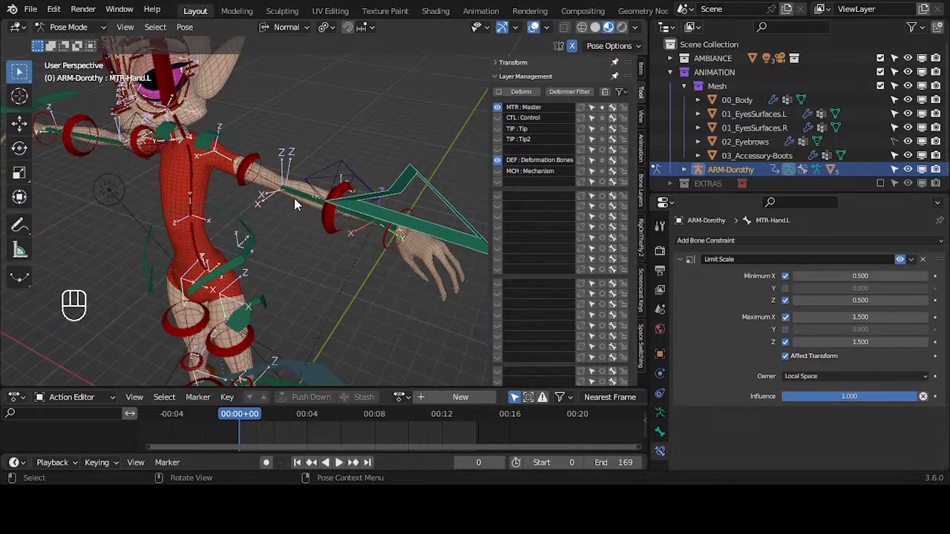
middle_click_drag(297, 199, 325, 194)
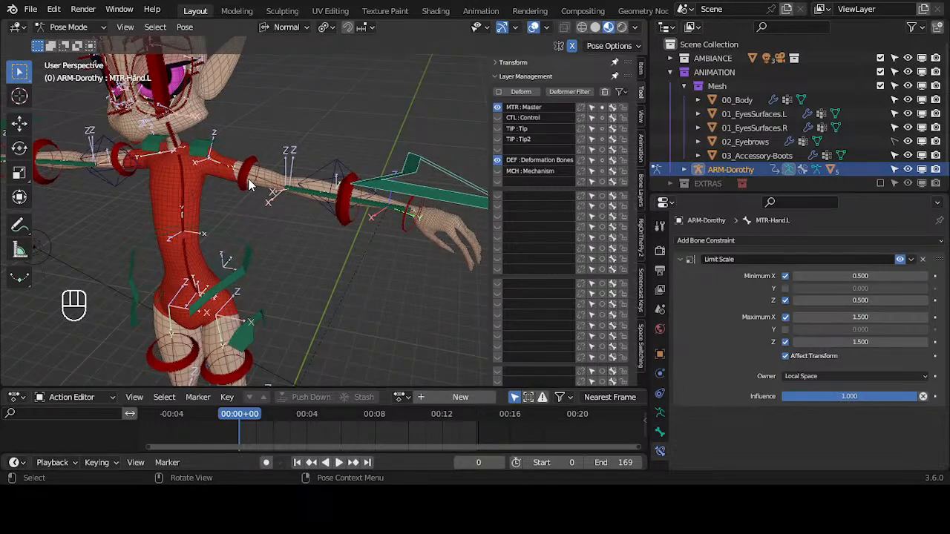
left_click(350, 197)
left_click(403, 198)
key("g")
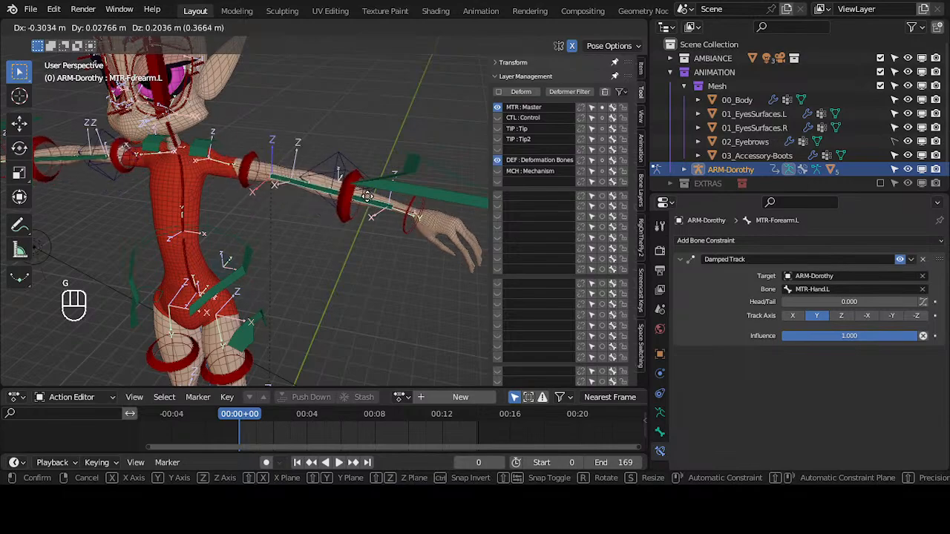
left_click(403, 195)
Move the left hand master in two passes to bend the elbow and reposition the arm.
left_click(403, 195)
key("g")
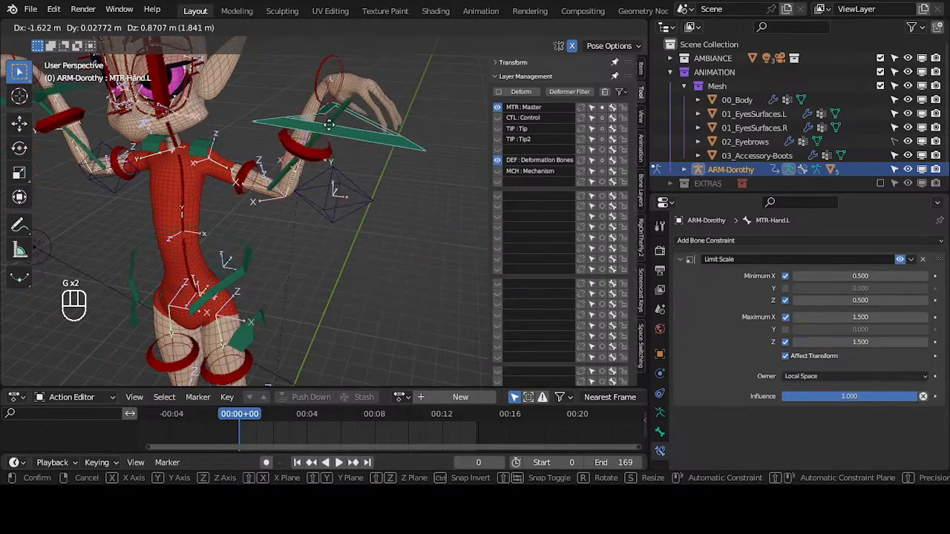
left_click(327, 276)
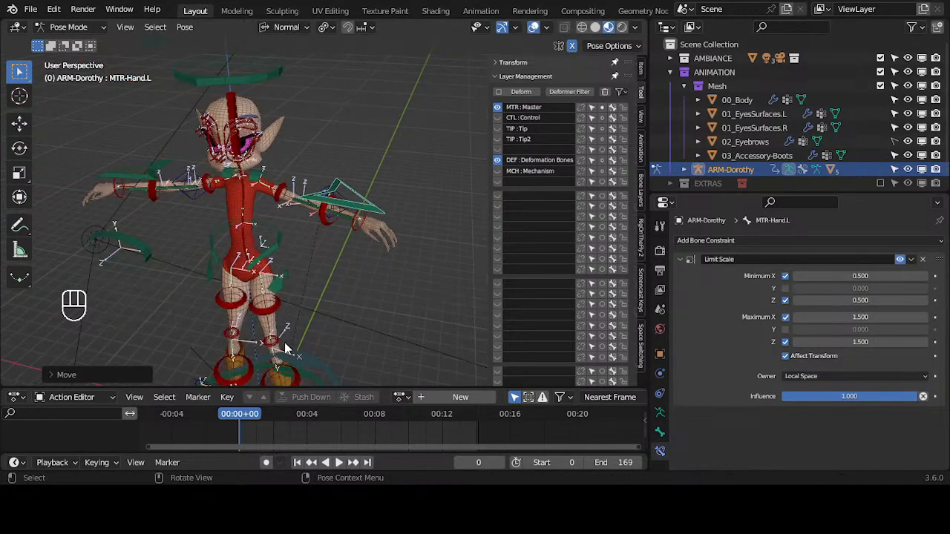
scroll(350, 207, "up", 2)
key("g")
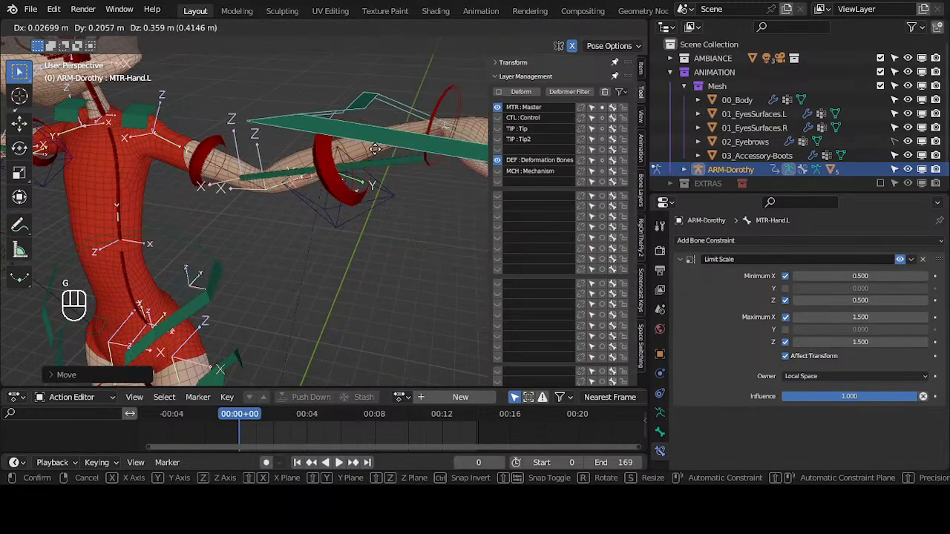
left_click(365, 164)
Move the left forearm master MTR-Forearm.L to shift the elbow along the arm.
left_click(262, 192)
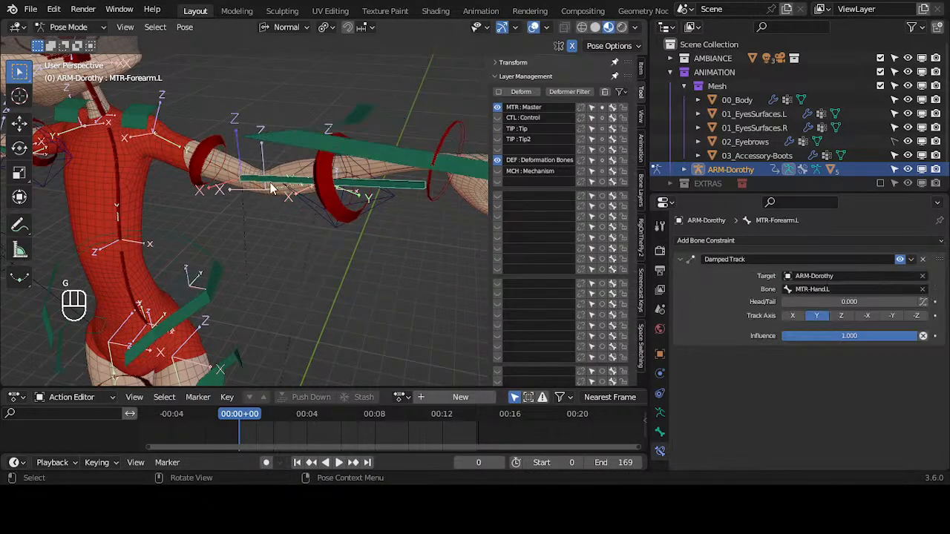
scroll(276, 201, "down", 2)
key("g")
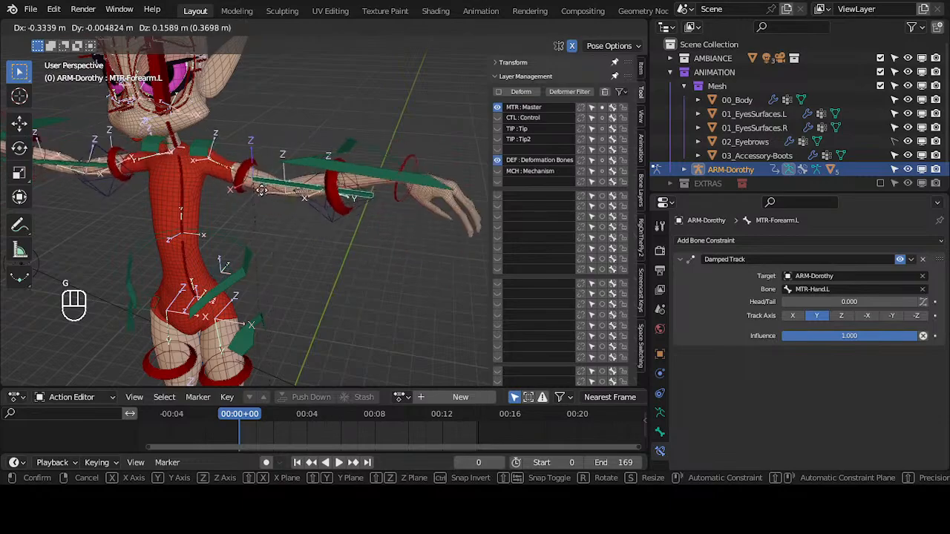
left_click(389, 188)
Move the left hand master down toward the hip to bend the arm.
left_click(344, 192)
key("g")
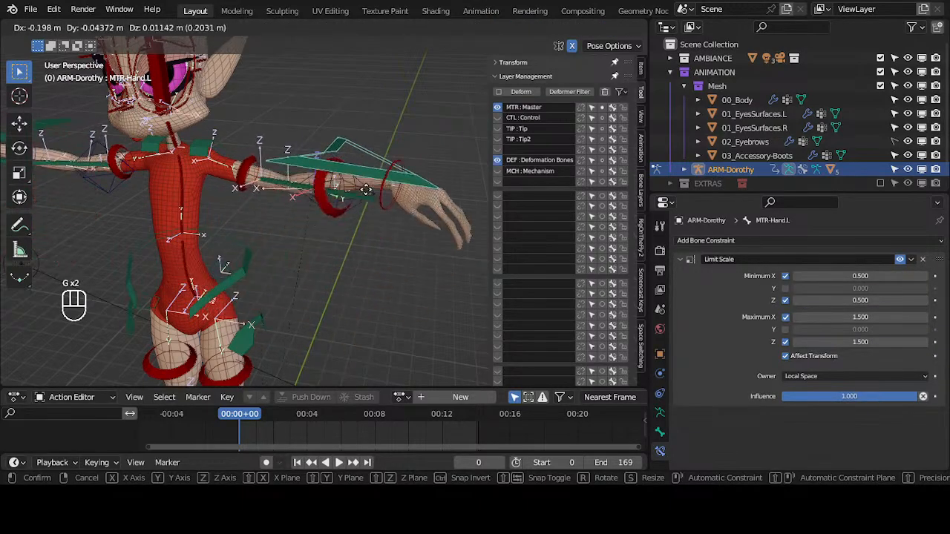
left_click(320, 221)
middle_click_drag(321, 221, 265, 240)
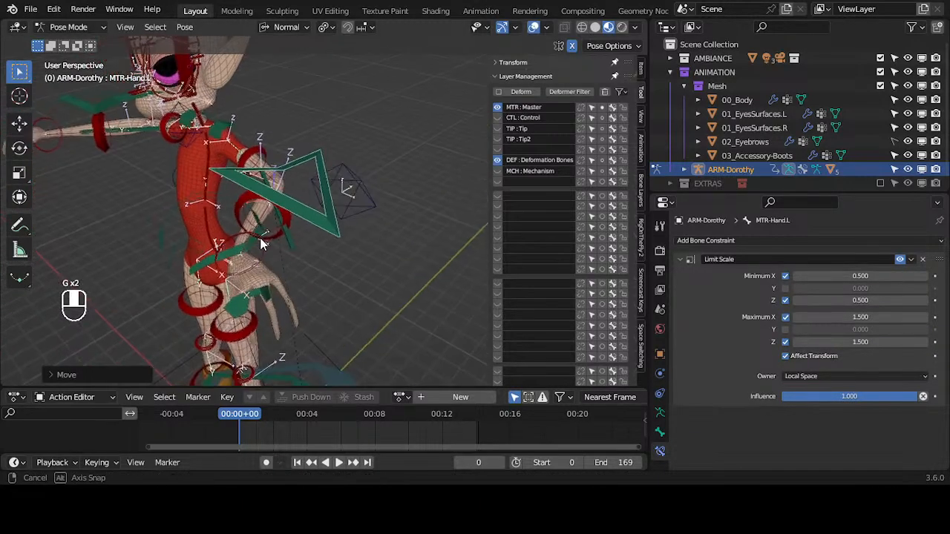
Move the left hand master up and outward to lift the hand away from the hip.
key("g")
left_click(283, 231)
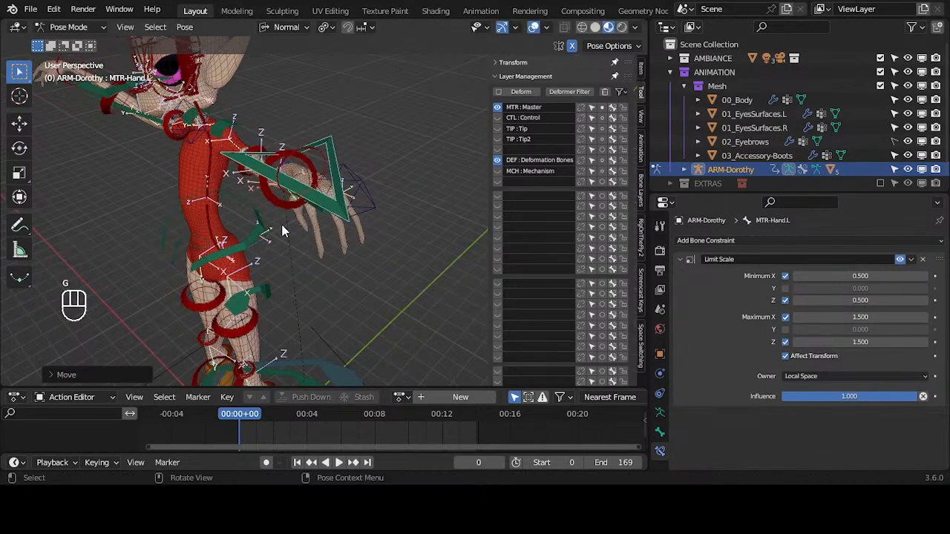
middle_click_drag(310, 228, 359, 228)
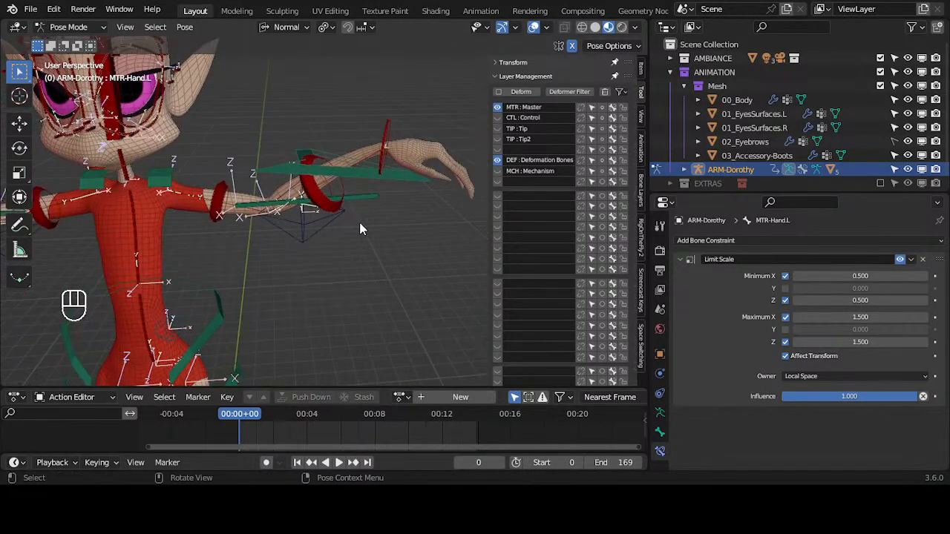
Rotate the left hand master in several passes and raise it so the forearm bends upward.
key("r")
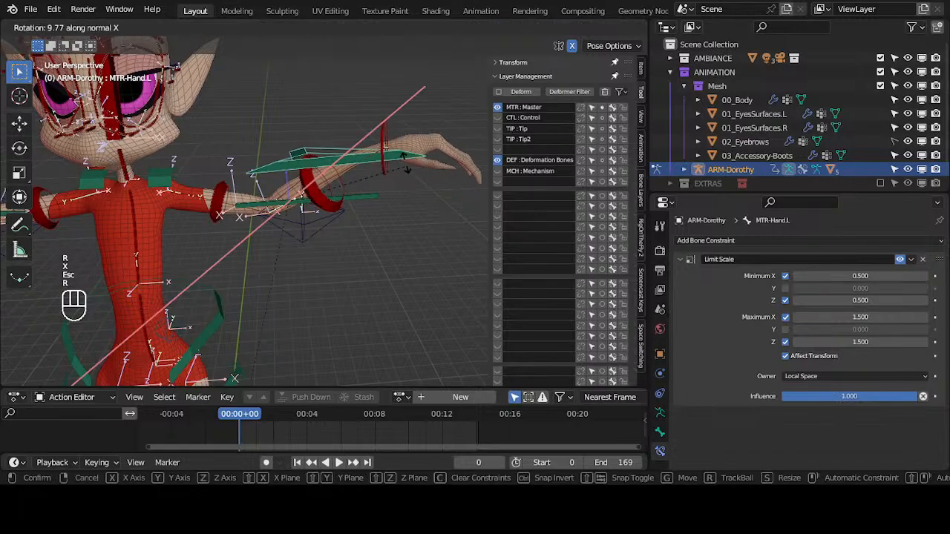
key("g")
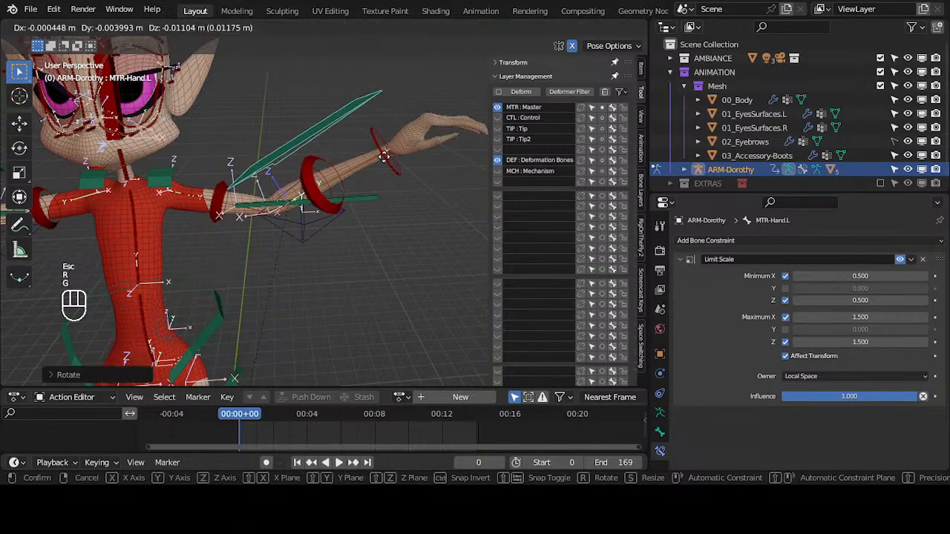
left_click(350, 136)
key("r")
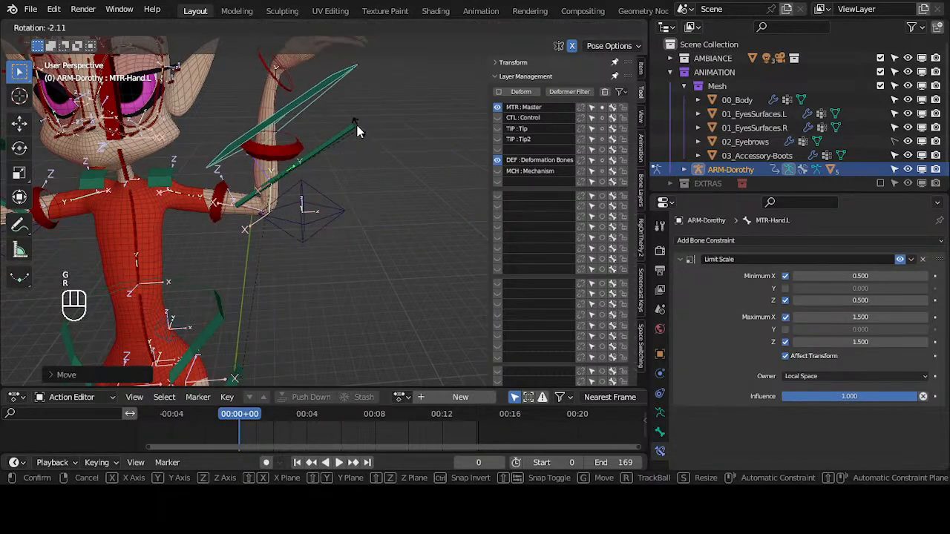
left_click(356, 129)
key("r")
left_click(326, 90)
Move the left hand master outward and down to extend the arm sideways.
key("g")
left_click(373, 122)
middle_click_drag(373, 123, 329, 198)
left_click(350, 215)
left_click(331, 193)
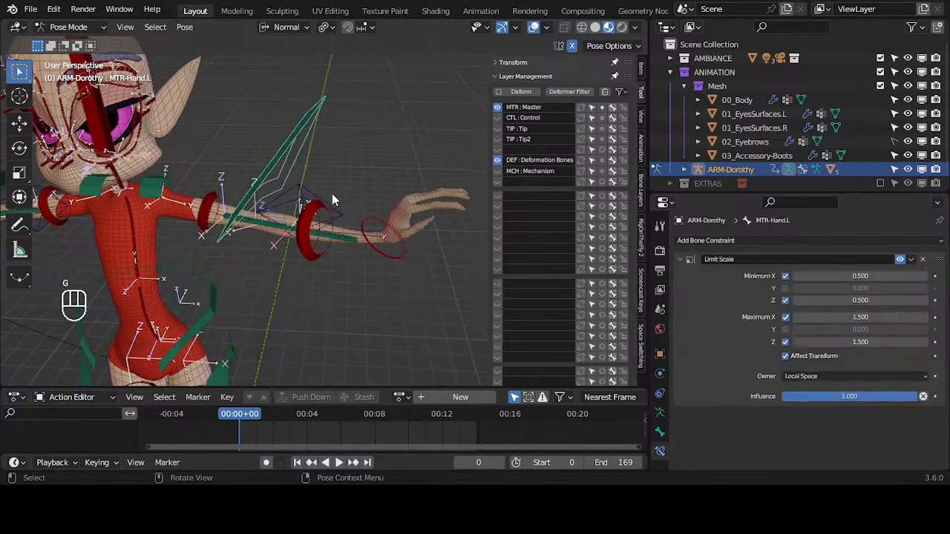
Move the left forearm master MTR-Forearm.L in two passes to raise and bend the elbow.
left_click(352, 239)
key("g")
left_click(357, 238)
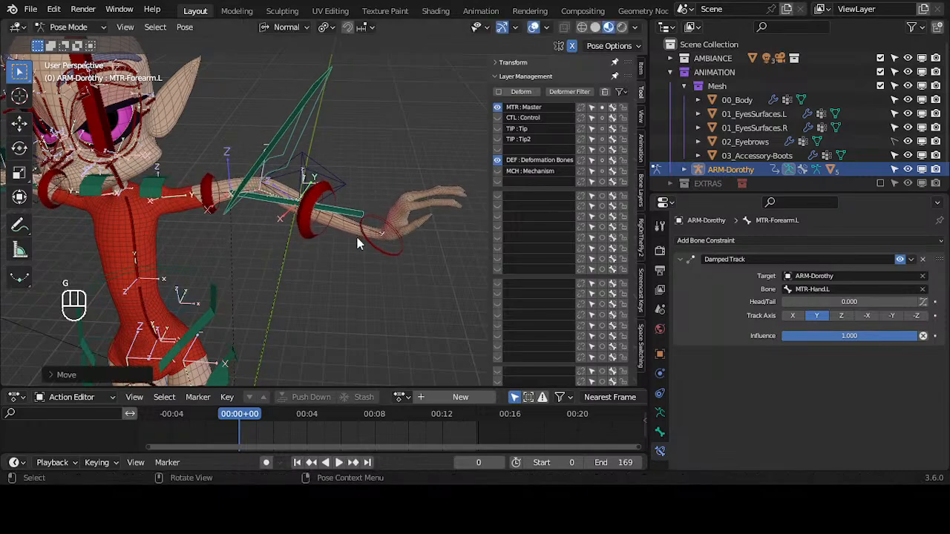
middle_click_drag(357, 237, 319, 244)
key("g")
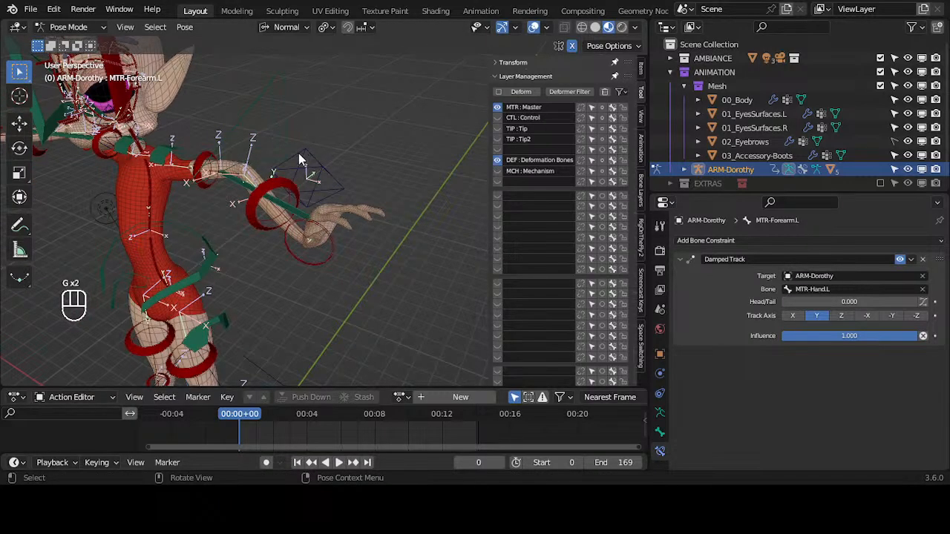
Move the left hand master outward to stretch the arm straight.
middle_click_drag(299, 153, 277, 101)
left_click(303, 117)
key("g")
left_click(340, 182)
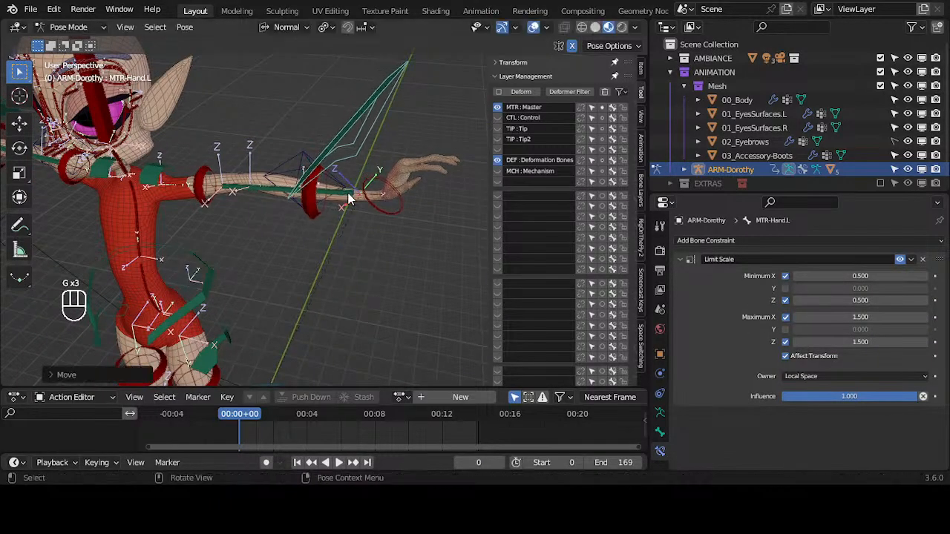
Reposition the left forearm master at the elbow of the stretched arm.
left_click(348, 195)
middle_click_drag(348, 195, 299, 223)
key("g")
left_click(316, 196)
Move the left hand master MTR-Hand.L in two passes to reposition the arm from different viewing angles.
left_click(331, 142)
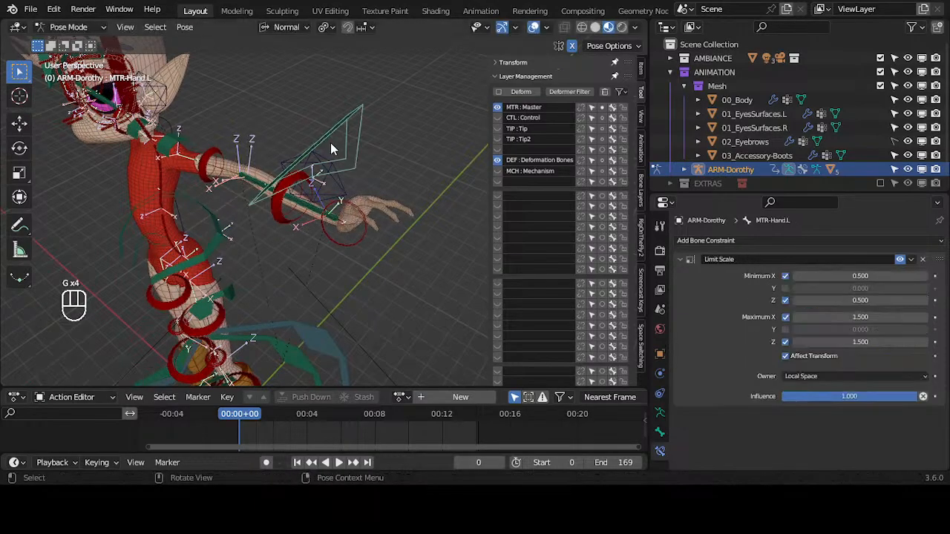
key("g")
left_click(299, 187)
middle_click_drag(299, 187, 377, 229)
key("g")
left_click(342, 153)
Rotate the left hand master about its Z axis.
key("r")
key("z")
left_click(371, 211)
Move the left forearm master to adjust the elbow, and deselect all bones.
left_click(327, 227)
key("g")
left_click(355, 255)
key("alt+a")
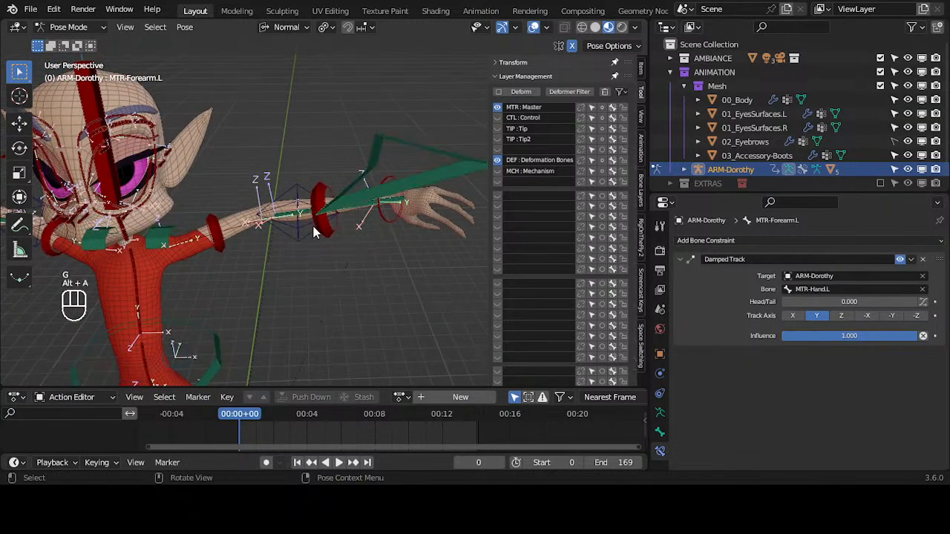
middle_click_drag(314, 233, 351, 239)
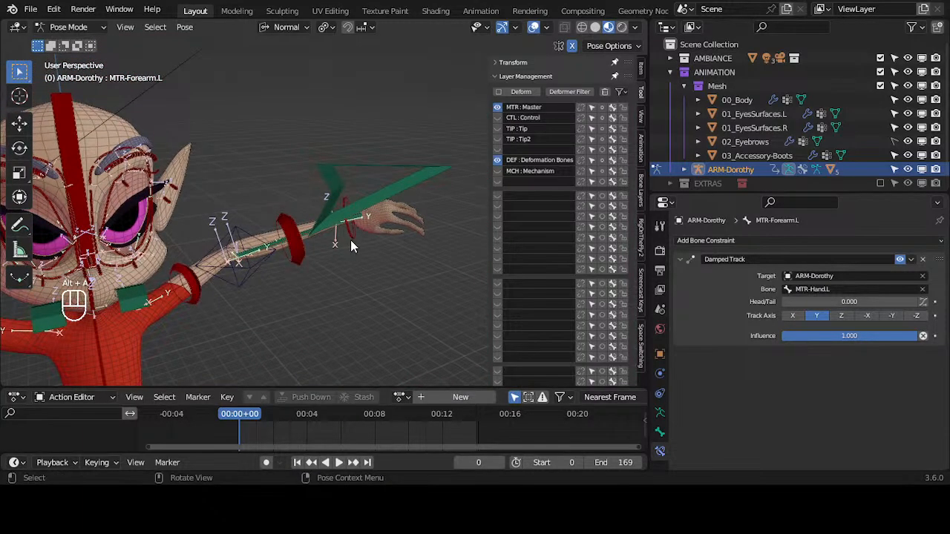
Move the left hand master MTR-Hand.L down to lower the arm beside the body.
left_click(366, 204)
middle_click_drag(366, 204, 263, 276)
key("g")
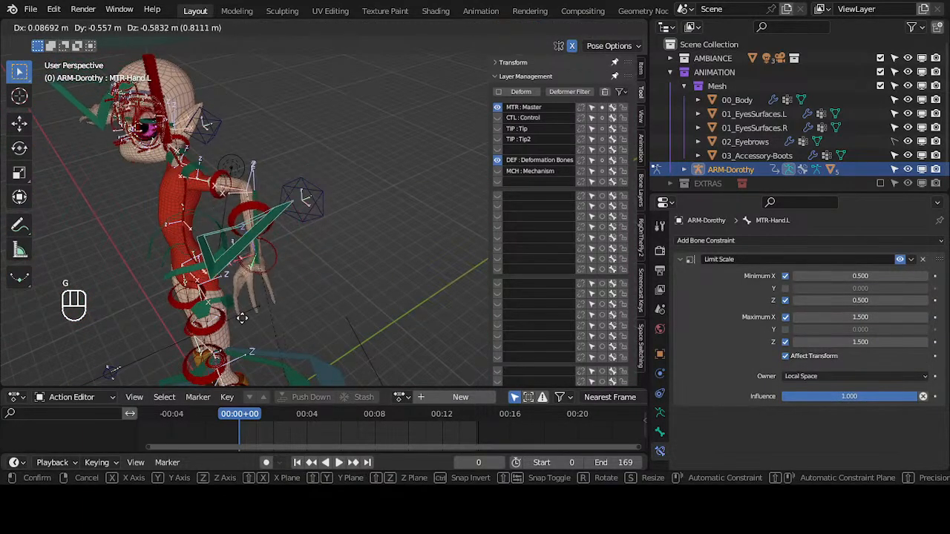
left_click(280, 308)
Move the left forearm master down to lower the elbow of the bent arm.
left_click(257, 190)
key("g")
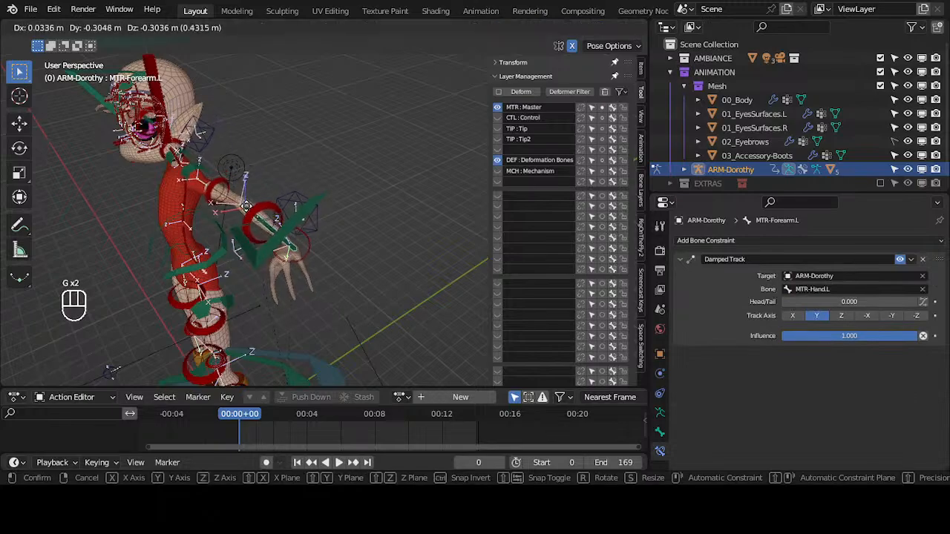
left_click(239, 215)
middle_click_drag(239, 215, 260, 276)
Rotate the left hand master about its X, Z and Y axes in turn to reorient the hand.
left_click(341, 215)
key("r")
key("x")
left_click(330, 271)
key("r")
key("z")
left_click(337, 244)
middle_click_drag(337, 244, 369, 178)
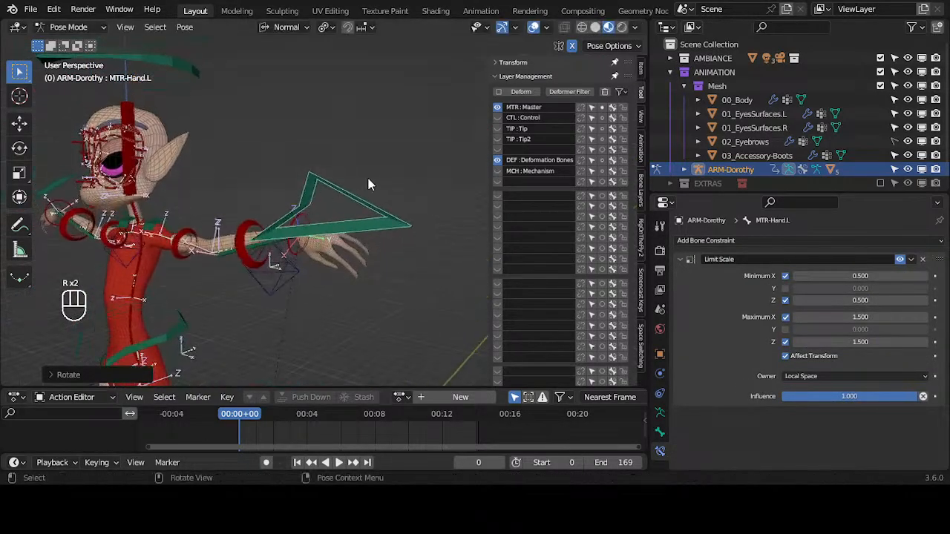
key("r")
key("y")
left_click(358, 237)
middle_click_drag(358, 238, 363, 229)
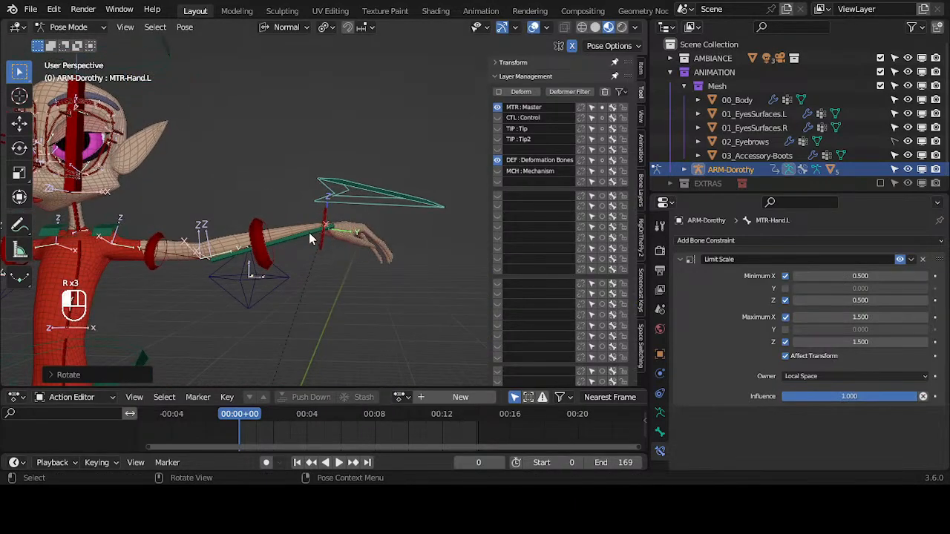
Move the left forearm master to shift the elbow of the nearly straight arm.
left_click(310, 237)
key("g")
left_click(346, 246)
Move the left hand master slightly down to level the arm, and deselect all bones.
left_click(395, 214)
key("g")
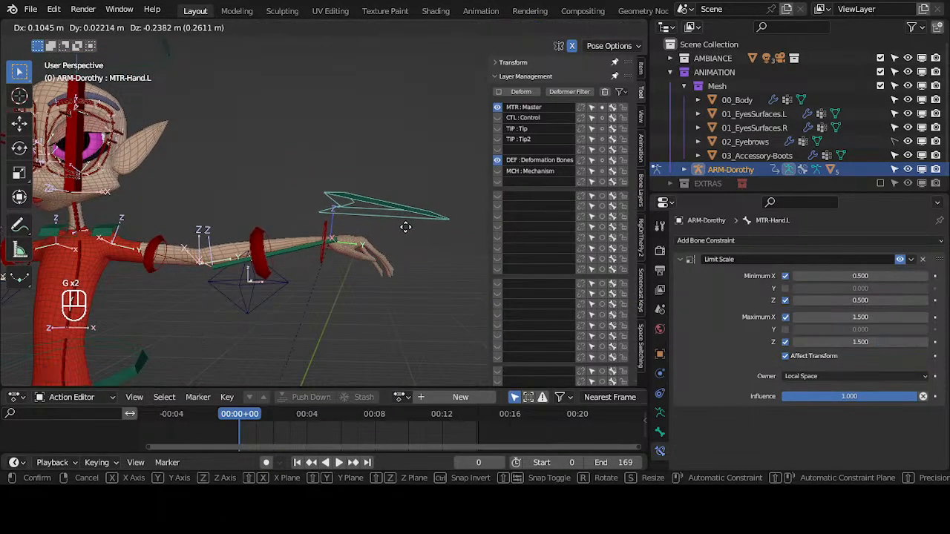
left_click(406, 237)
middle_click_drag(405, 237, 326, 230)
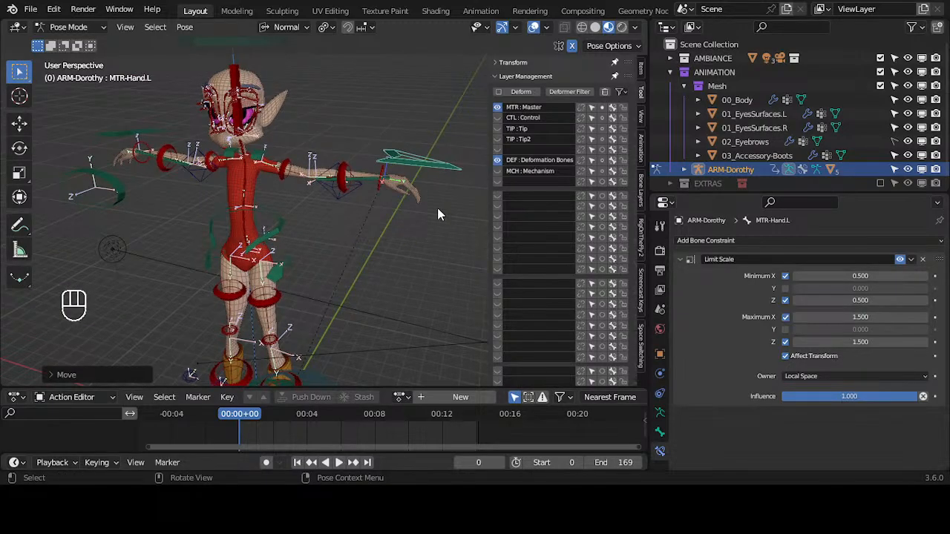
key("alt+a")
Display the Asset Browser in place of the bone constraint properties and bring the rest pose assets into view.
middle_click_drag(437, 214, 445, 194)
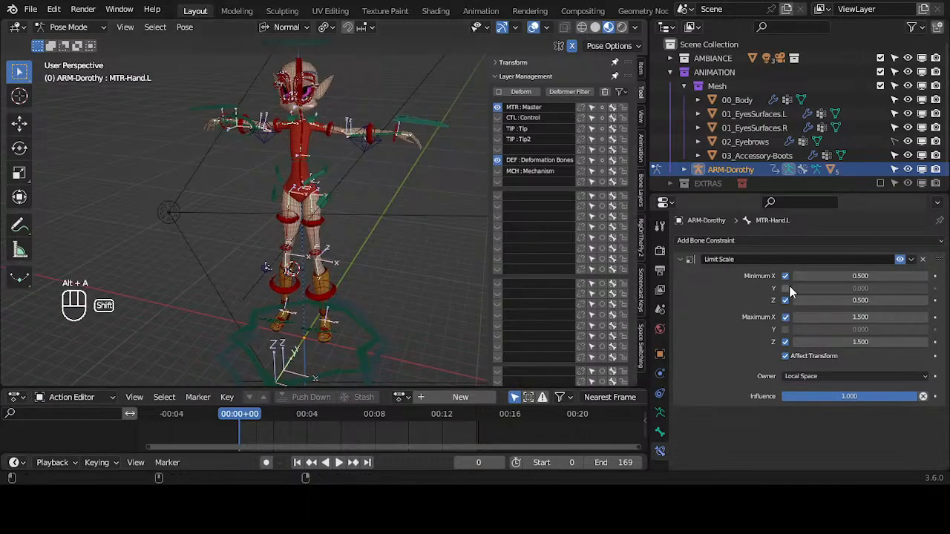
key("shift+F1")
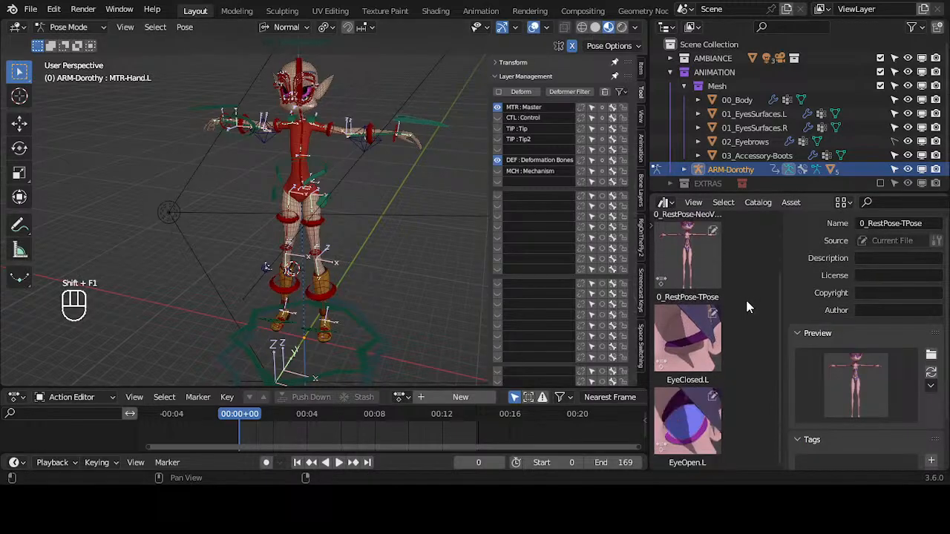
scroll(752, 270, "up", 2)
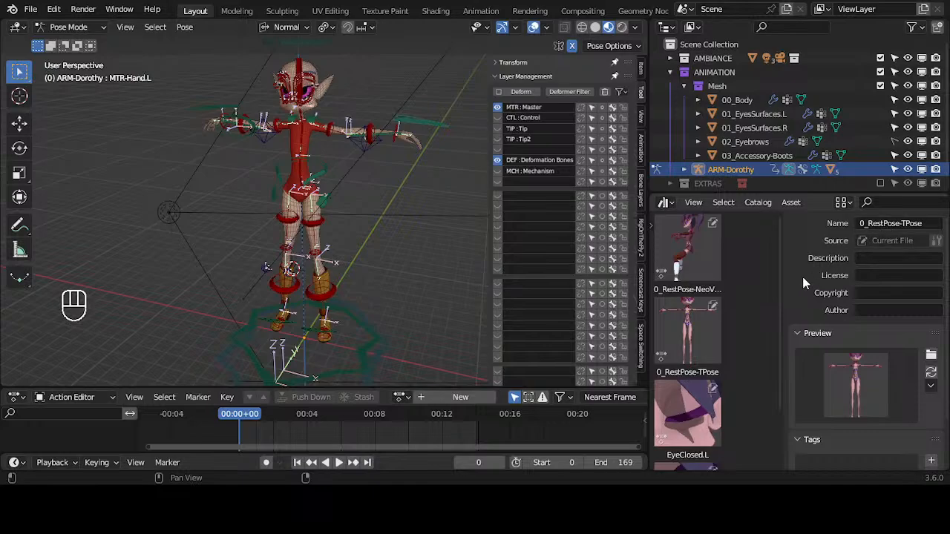
middle_click_drag(341, 157, 338, 193)
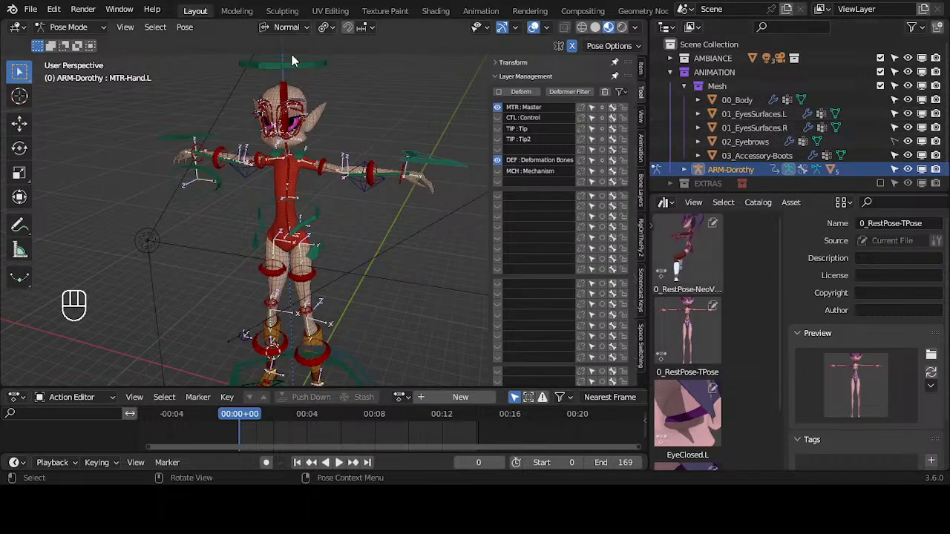
middle_click_drag(294, 62, 285, 91)
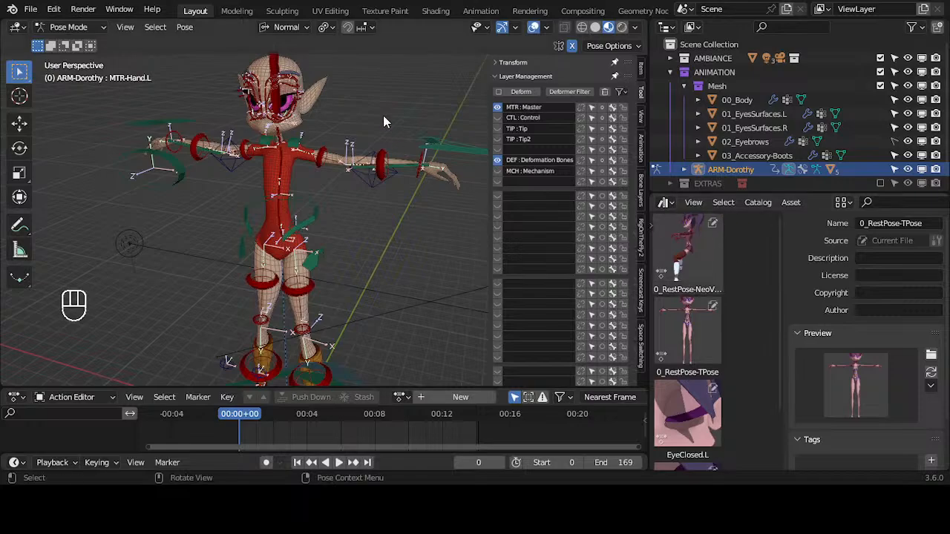
Examine the command that applies the current pose as the new rest pose.
left_click(185, 28)
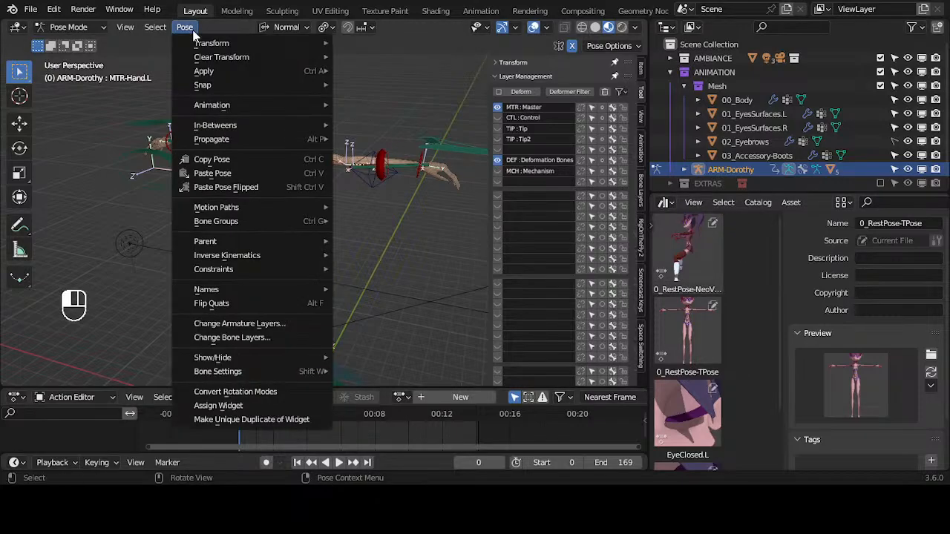
mouse_move(213, 72)
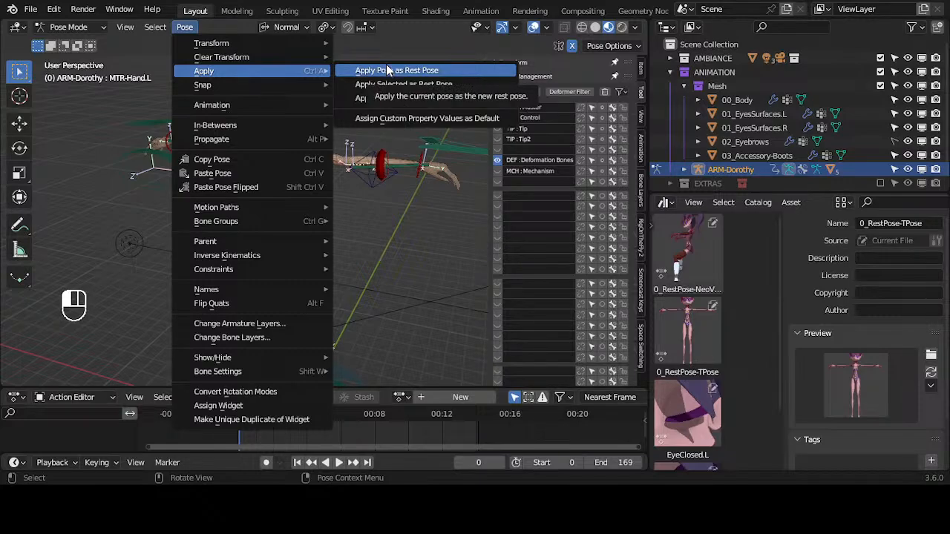
left_click(387, 70)
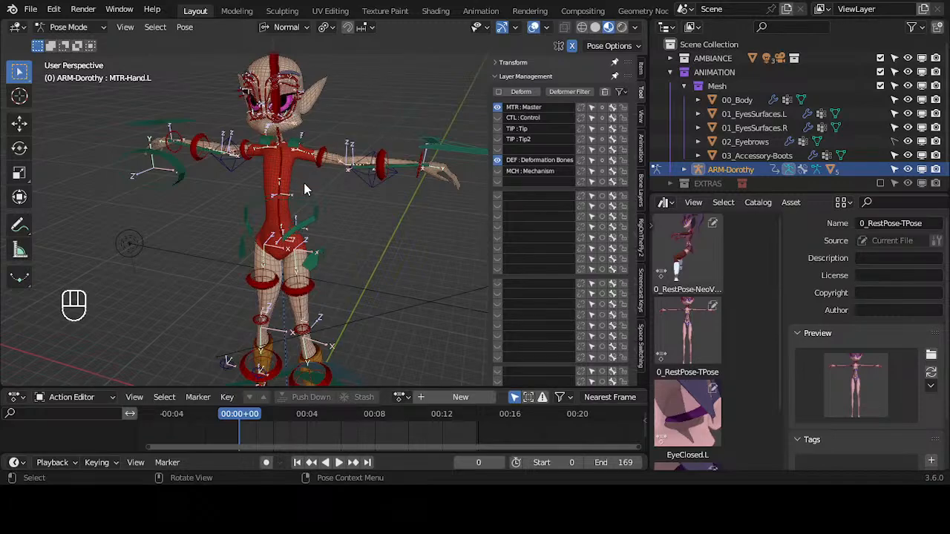
Examine the character's T-pose from the camera view and the front orthographic view.
middle_click_drag(316, 187, 276, 194)
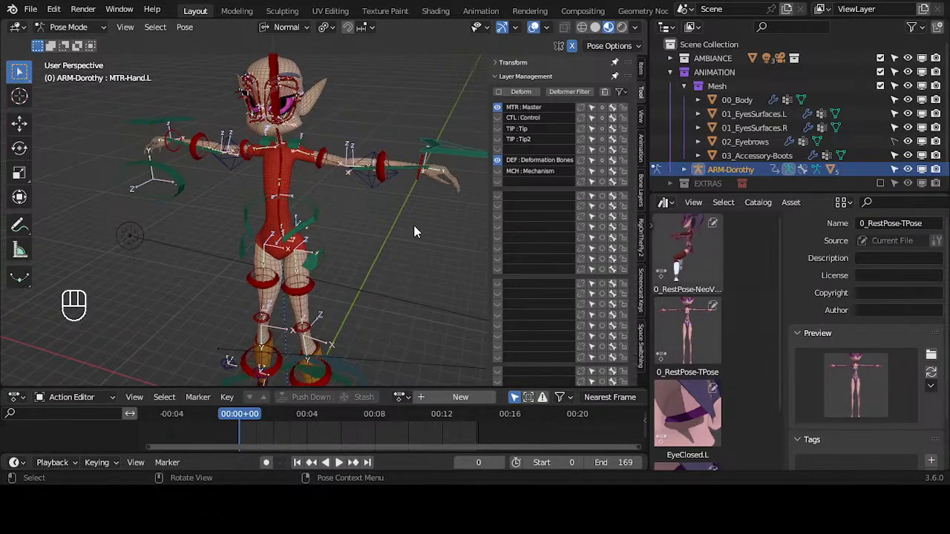
middle_click_drag(414, 225, 376, 218)
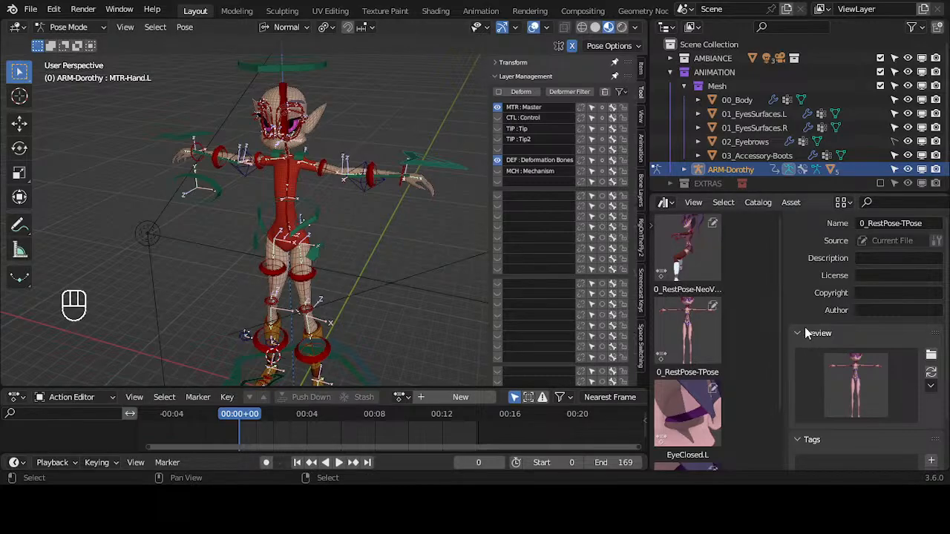
key("KP_0")
scroll(429, 229, "up", 2)
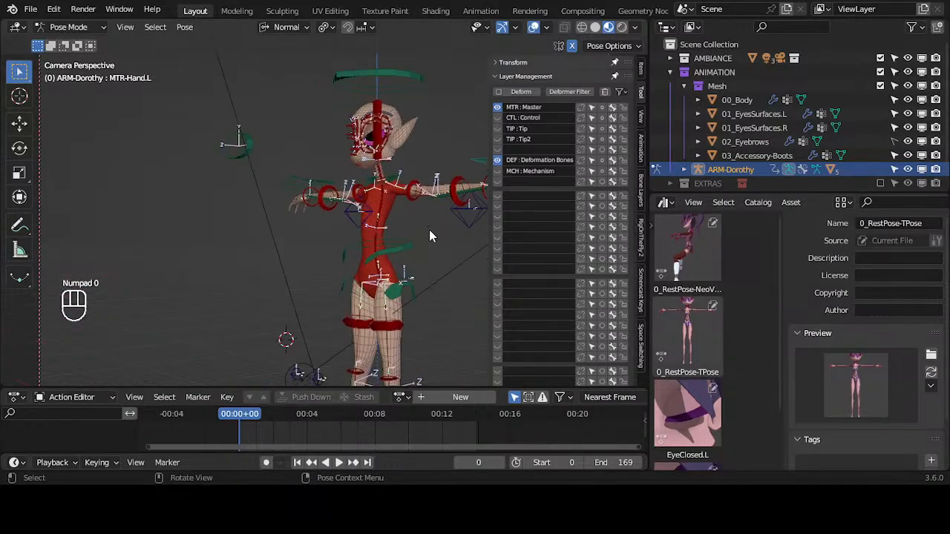
middle_click_drag(324, 182, 413, 236, "shift")
middle_click_drag(364, 257, 302, 212, "shift")
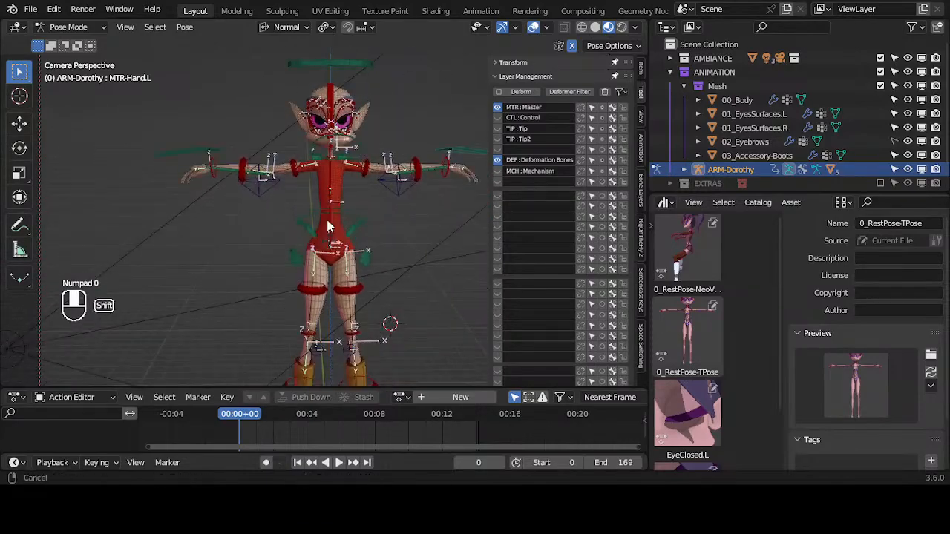
scroll(327, 226, "down", 3)
key("KP_1")
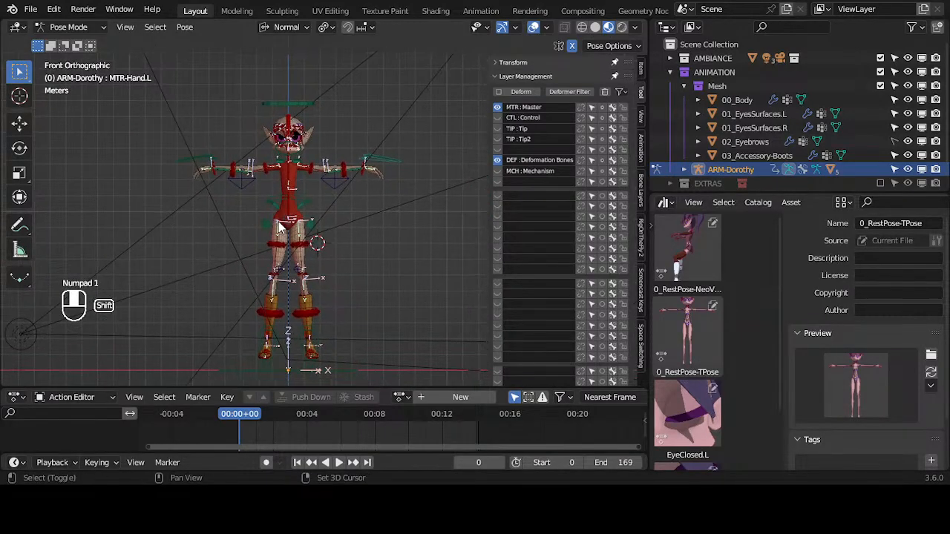
scroll(280, 227, "up", 1)
scroll(280, 226, "up", 1)
scroll(325, 203, "down", 1)
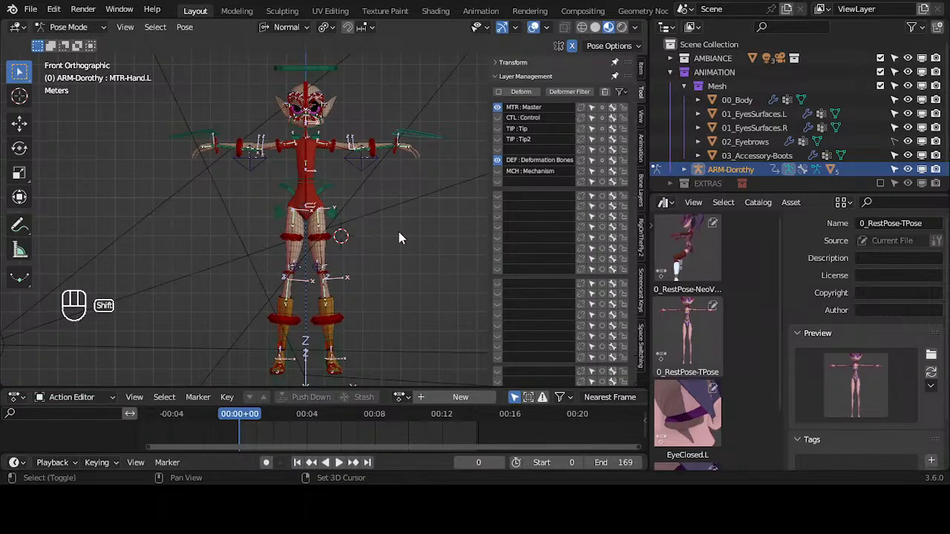
middle_click_drag(398, 232, 388, 229, "shift")
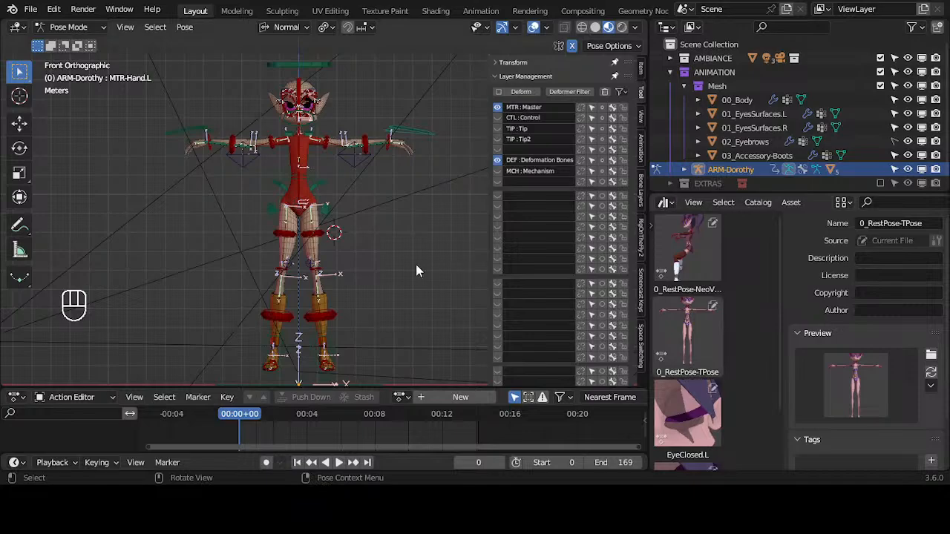
key("KP_0")
key("KP_0")
key("KP_0")
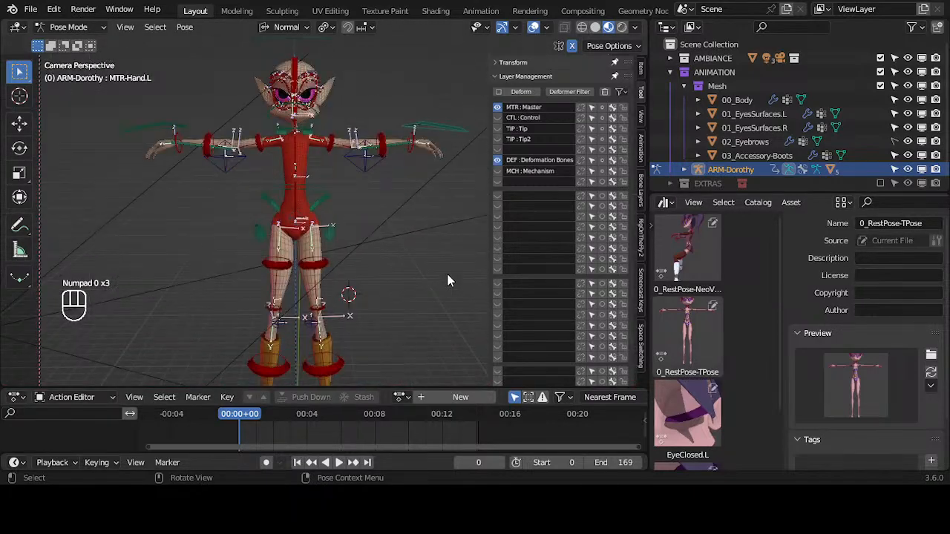
scroll(442, 286, "up", 2)
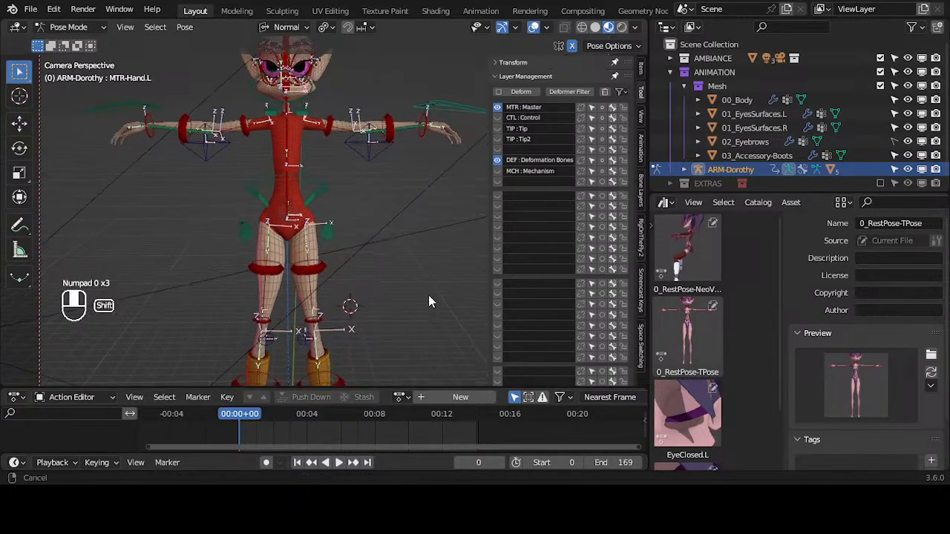
Try to create a pose asset from the character's current pose.
left_click(791, 203)
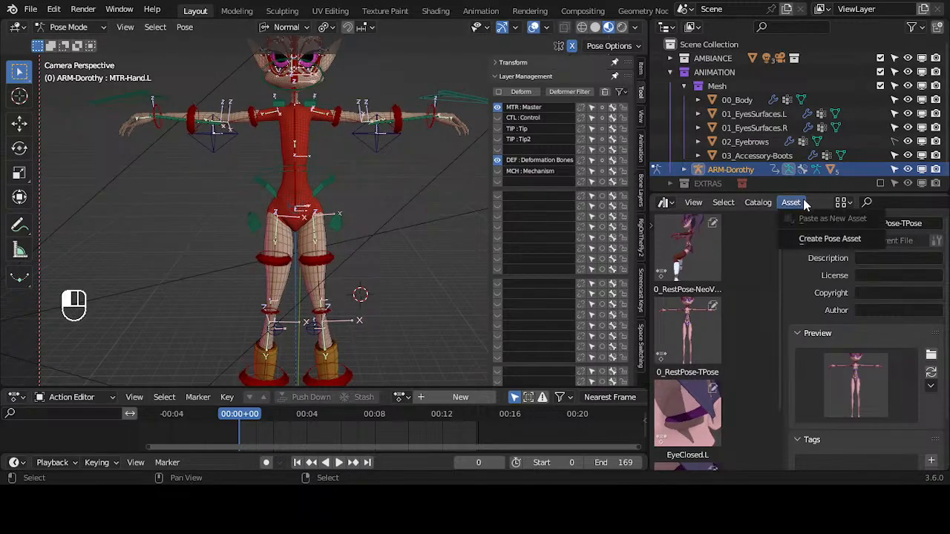
left_click(820, 238)
scroll(372, 228, "down", 2)
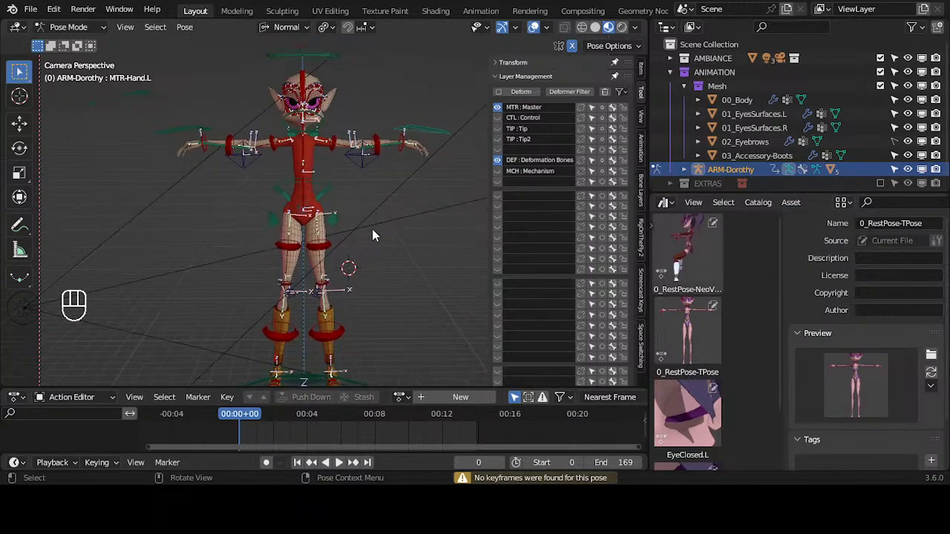
Clear the bone selection, and select both hand masters and both foot masters.
key("a")
key("alt+a")
middle_click_drag(235, 212, 233, 182, "shift")
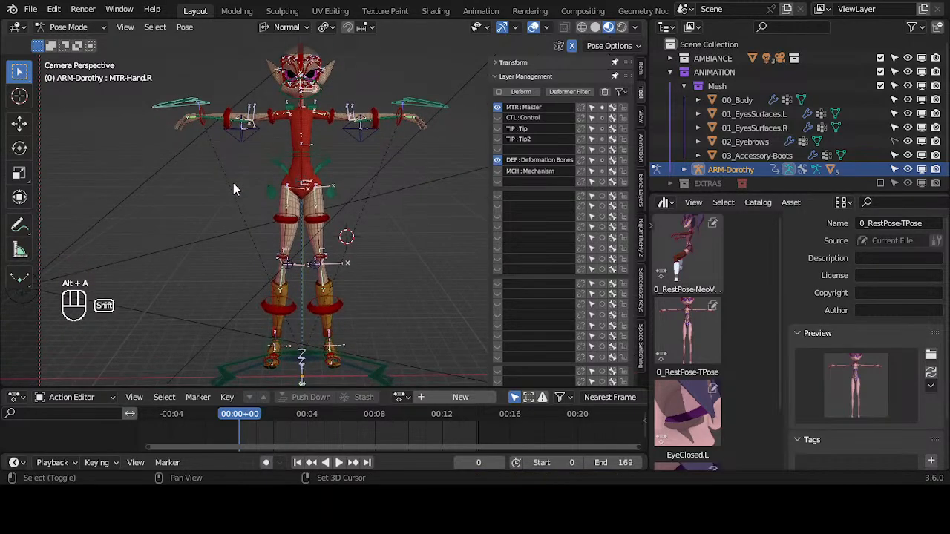
scroll(731, 325, "down", 3)
scroll(731, 326, "up", 3)
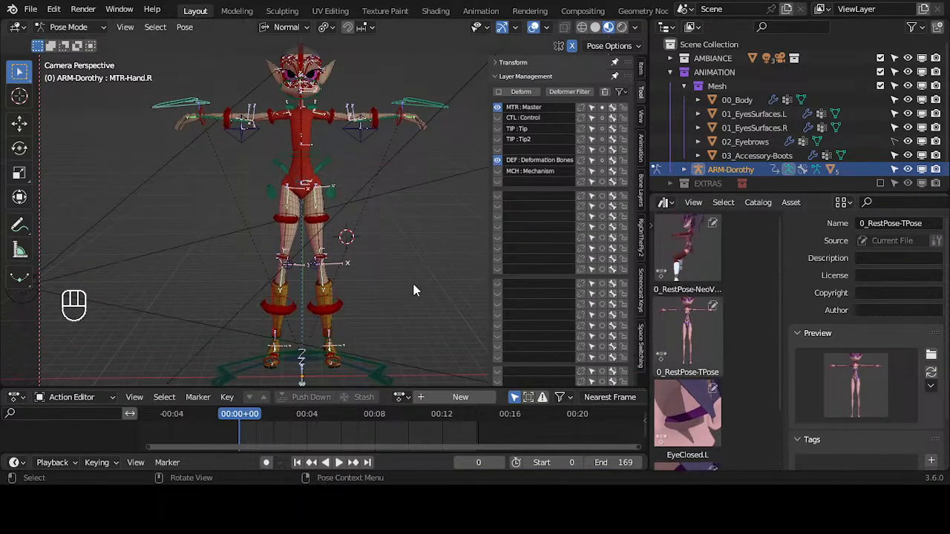
scroll(370, 204, "up", 2)
scroll(378, 250, "down", 2)
middle_click_drag(400, 170, 334, 289)
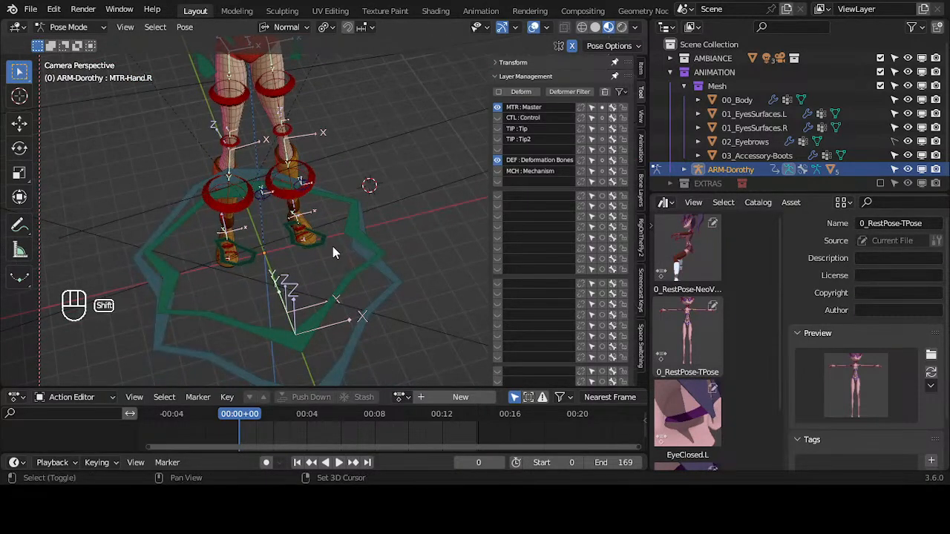
left_click(263, 268, "shift")
middle_click_drag(263, 269, 328, 212)
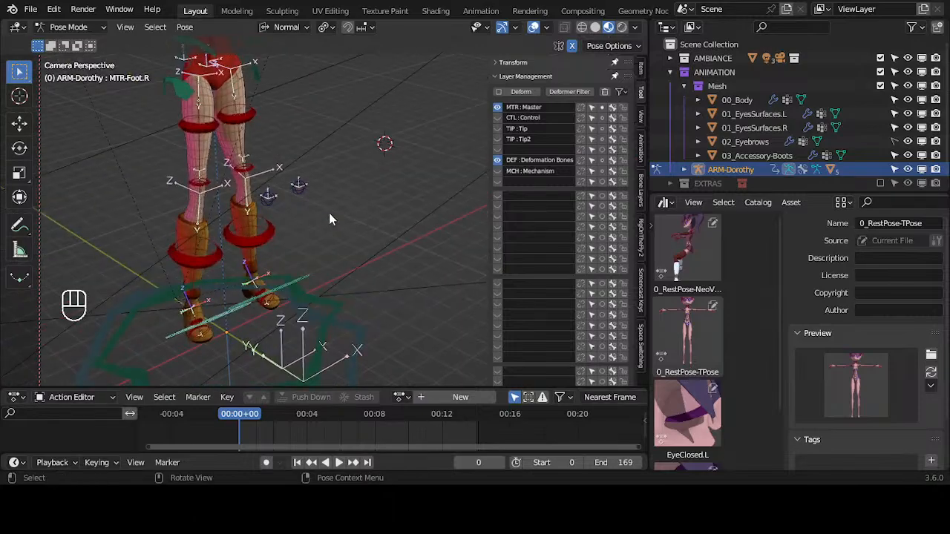
key("shift")
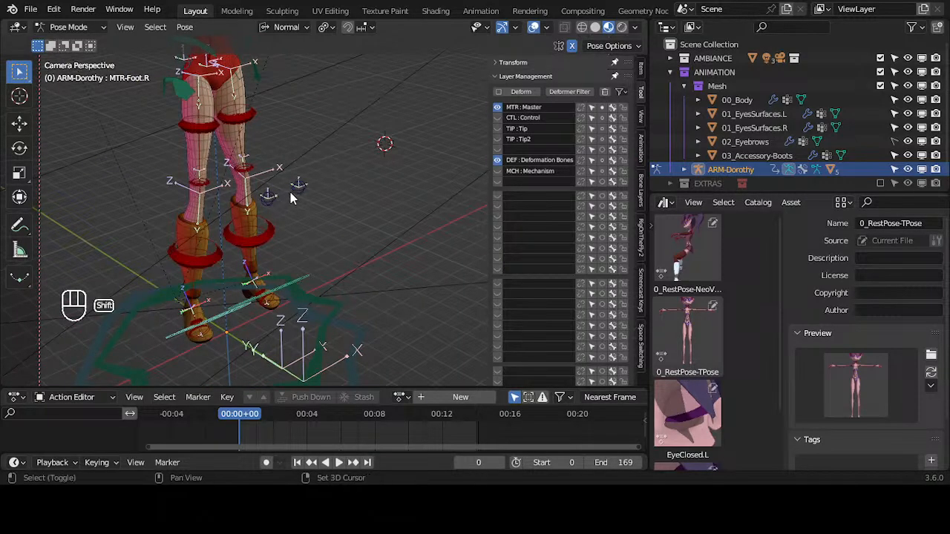
middle_click_drag(278, 210, 222, 192)
middle_click_drag(249, 256, 295, 242)
middle_click_drag(296, 249, 297, 152, "shift")
Clear the rotation and location of the left and right knee pole controls.
left_click(286, 264)
key("alt")
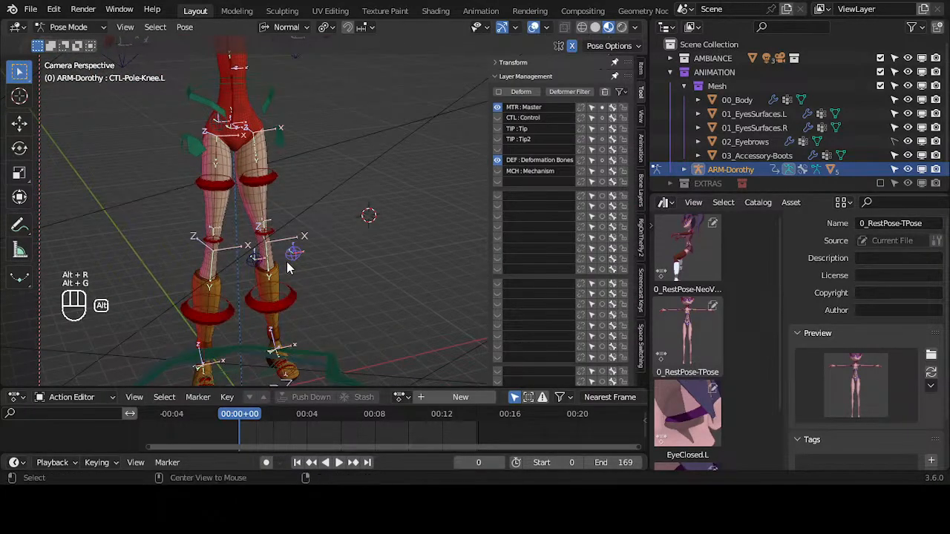
left_click(255, 260)
key("alt+r")
key("alt+g")
Select the two foot masters and add both hand masters to the selection.
middle_click_drag(319, 305, 334, 220, "shift")
middle_click_drag(346, 334, 346, 294, "shift")
left_click(301, 282)
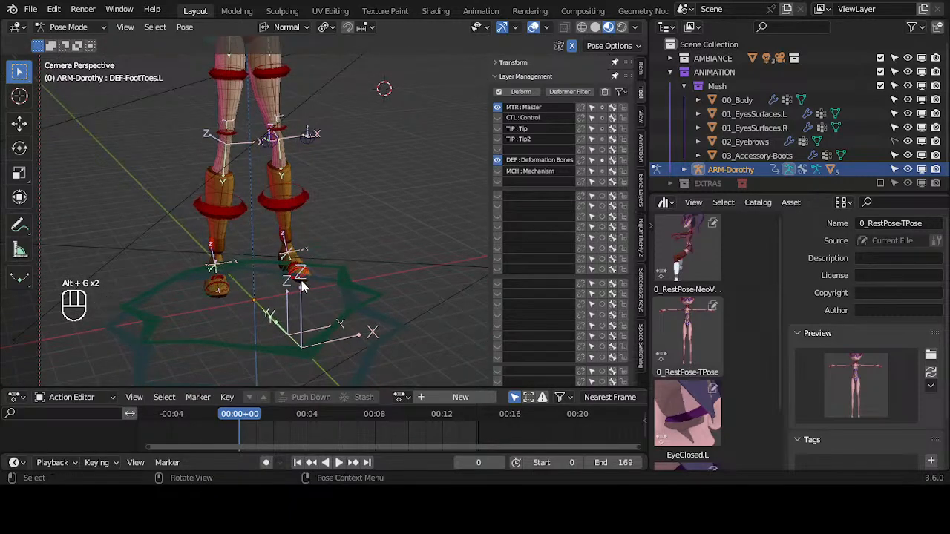
left_click(290, 281, "shift")
left_click(246, 279, "shift")
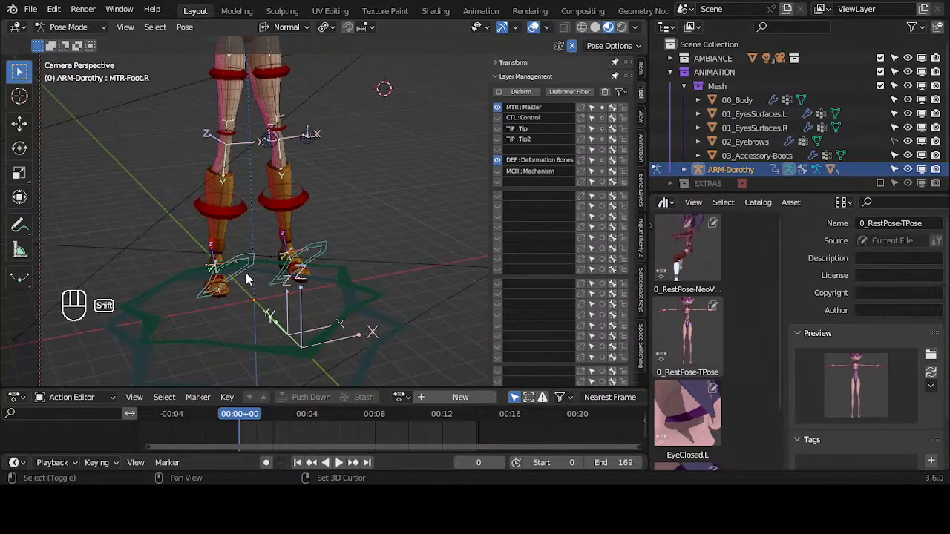
middle_click_drag(322, 122, 314, 290, "shift")
middle_click_drag(323, 197, 331, 294, "shift")
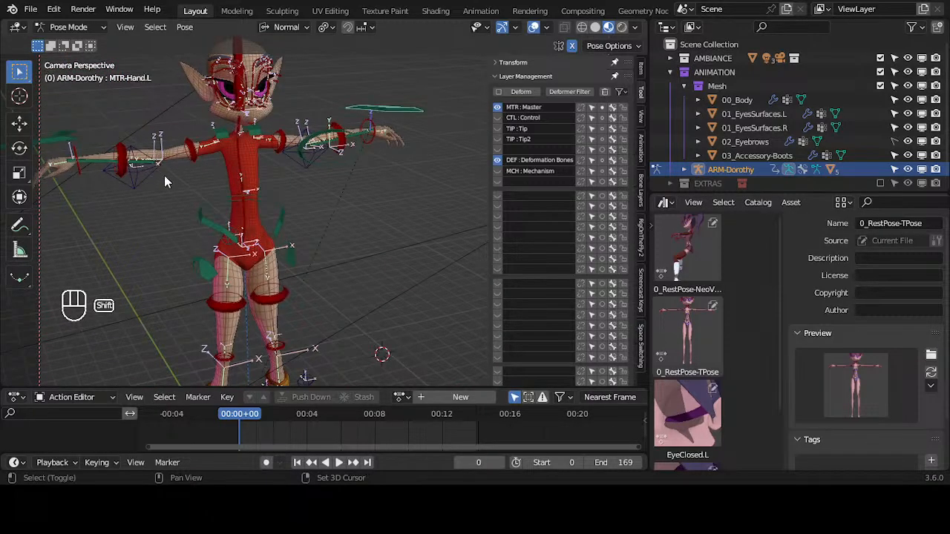
middle_click_drag(164, 175, 226, 228, "shift")
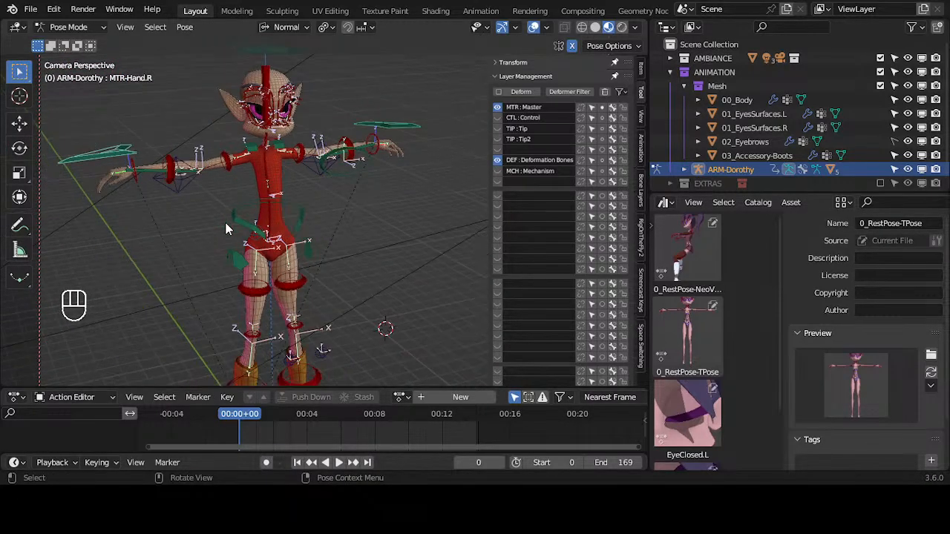
Clear the rotation and location of the elbow pole controls on both arms.
left_click(181, 187)
key("alt+r")
left_click(330, 173)
key("alt+r")
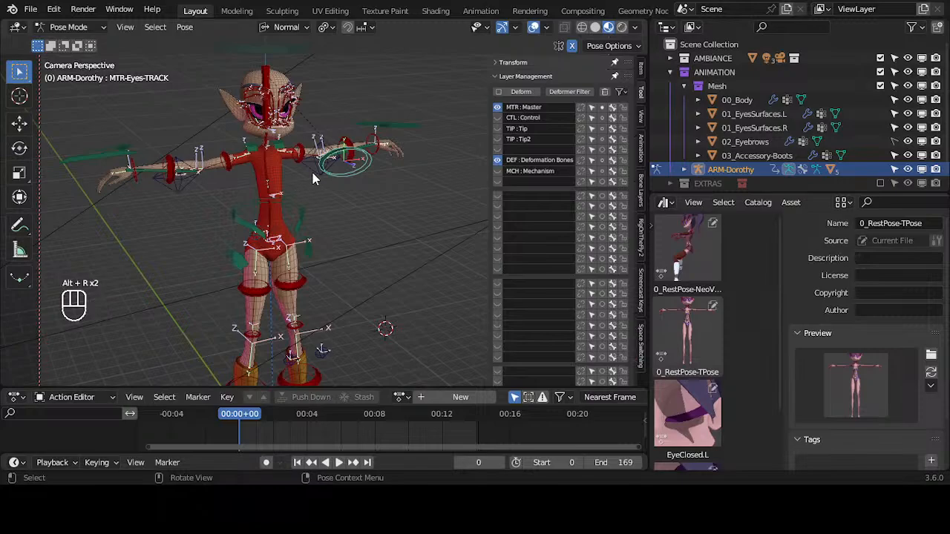
left_click(312, 178)
key("alt+r")
Select both hand masters together with both foot masters, and create a pose asset from them.
left_click(409, 117)
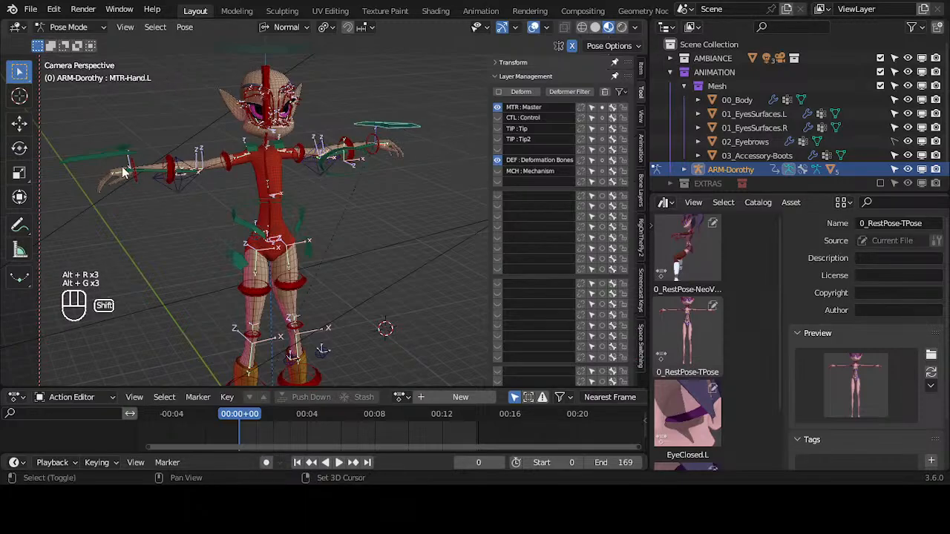
scroll(226, 169, "down", 5, "shift")
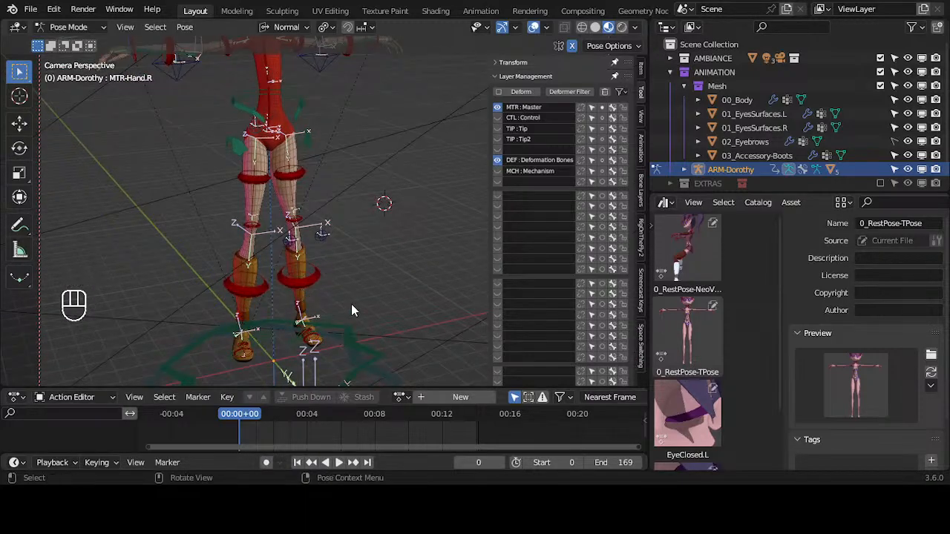
middle_click_drag(351, 303, 390, 291)
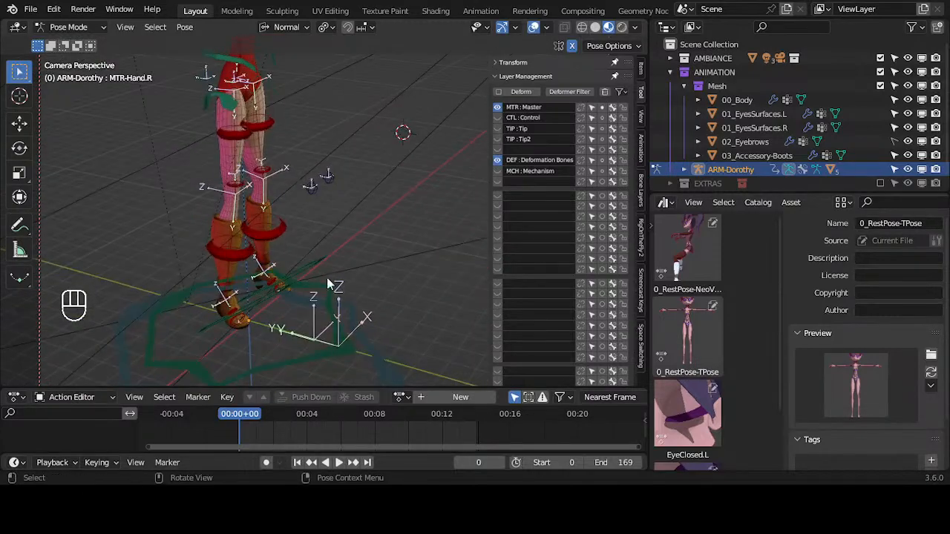
middle_click_drag(328, 278, 418, 286)
left_click(310, 260, "shift")
left_click(306, 304, "shift")
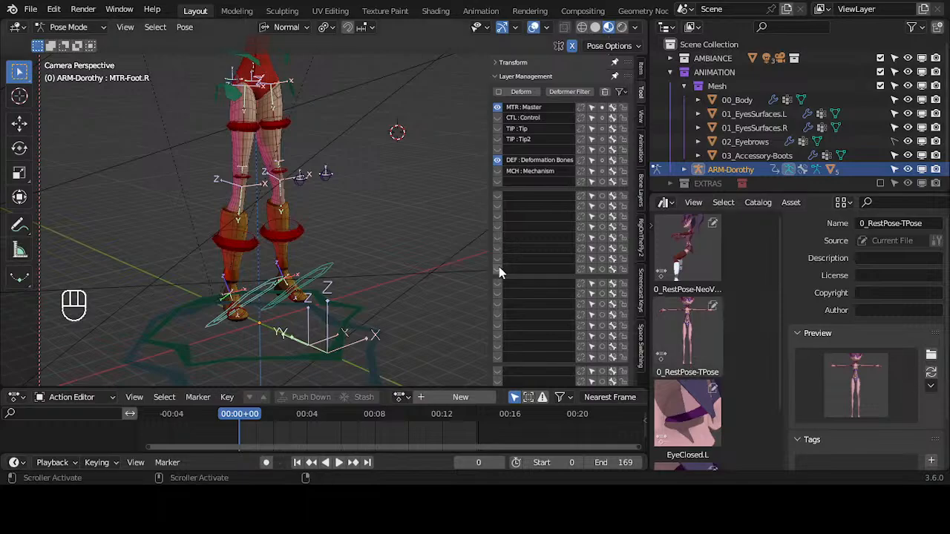
left_click(790, 202)
left_click(809, 238)
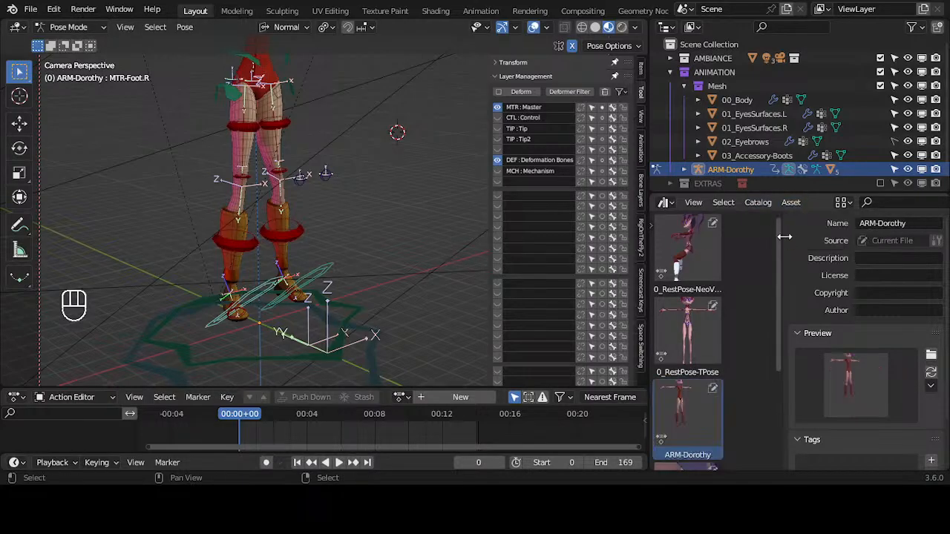
Frame the character's torso and arms more closely and regenerate the ARM-Dorothy pose asset's preview image.
scroll(727, 378, "down", 3)
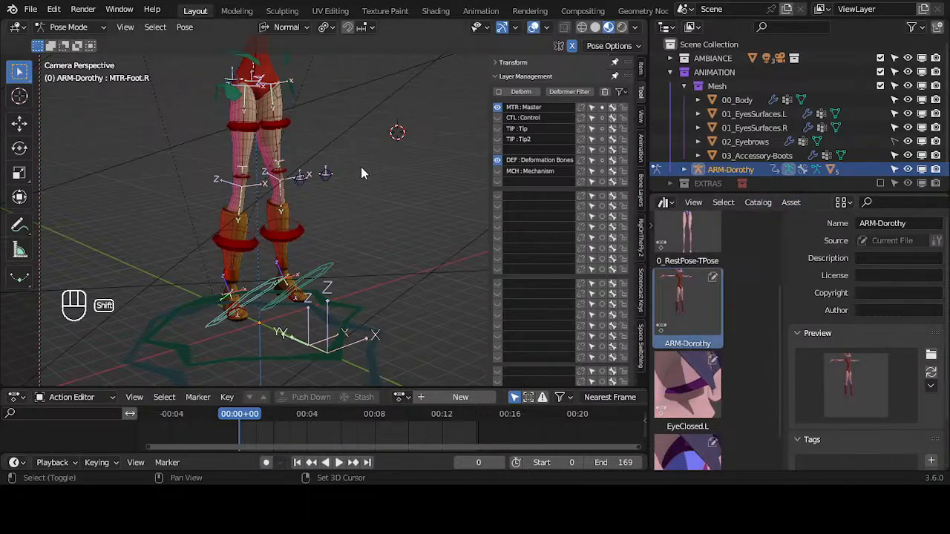
middle_click_drag(343, 92, 327, 256, "shift")
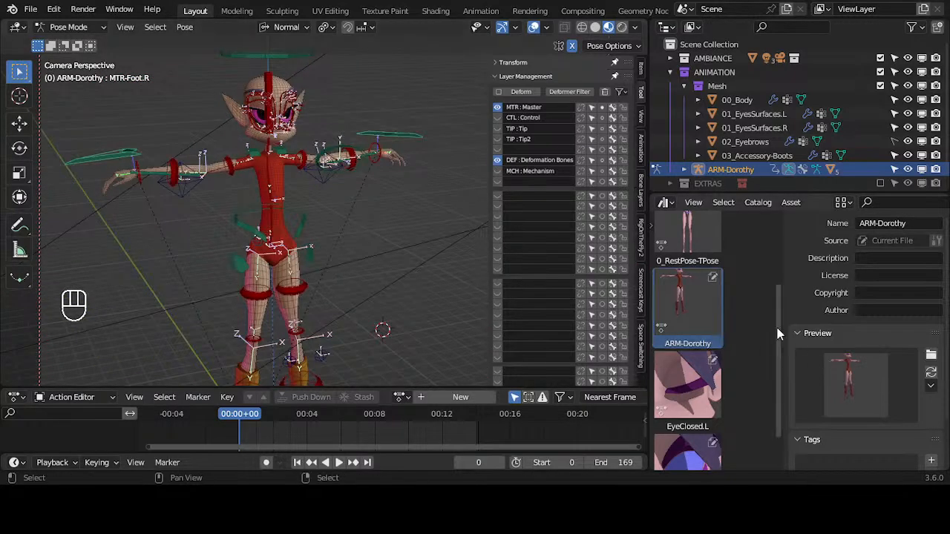
left_click(933, 374)
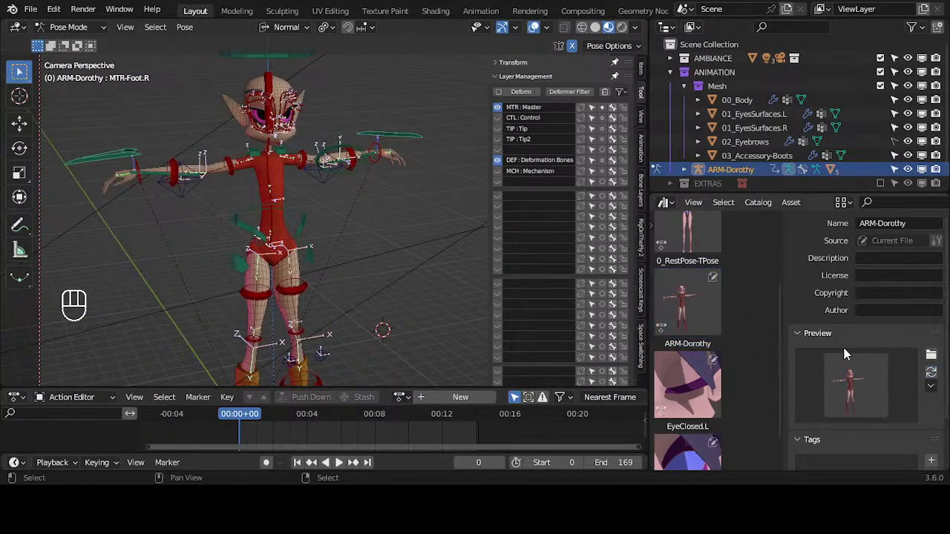
key("n")
key("n")
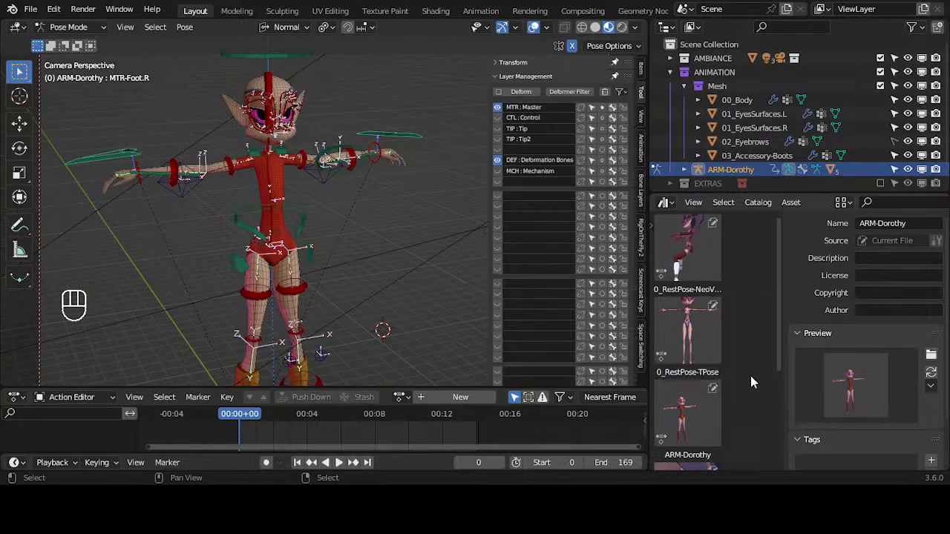
middle_click_drag(268, 250, 291, 217, "shift")
scroll(286, 225, "up", 3)
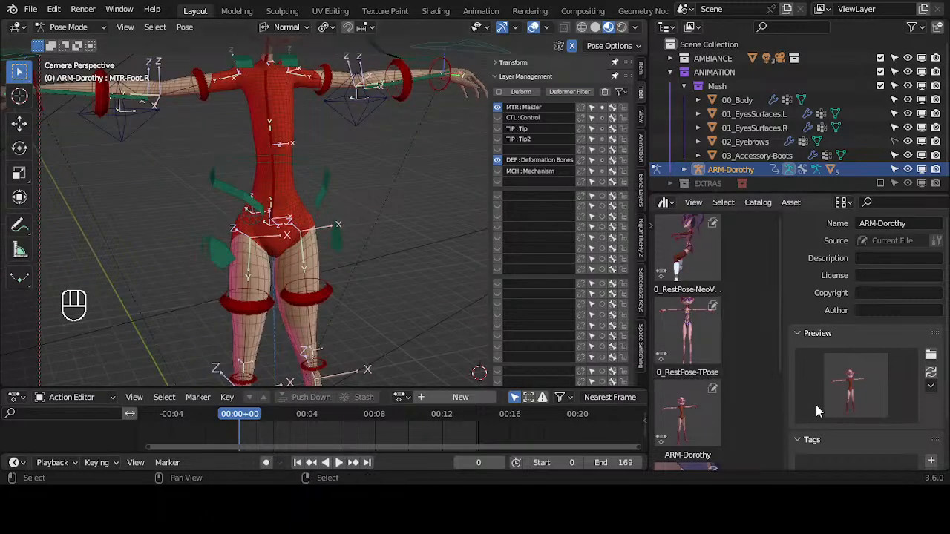
left_click(931, 374)
middle_click_drag(303, 267, 371, 265, "shift")
left_click(931, 375)
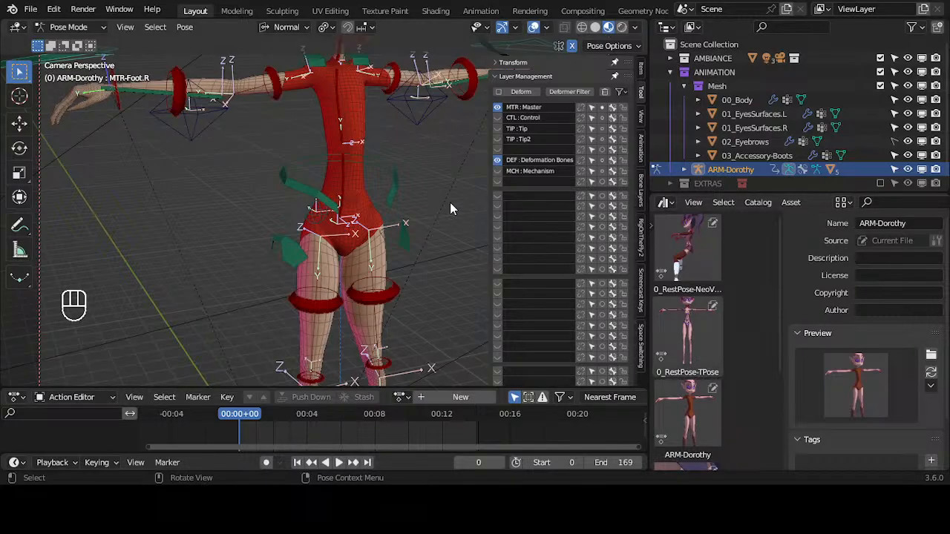
Hide the viewport sidebar, select all bones, and clear their rotation, location and scale.
key("n")
scroll(450, 202, "down", 4)
key("a")
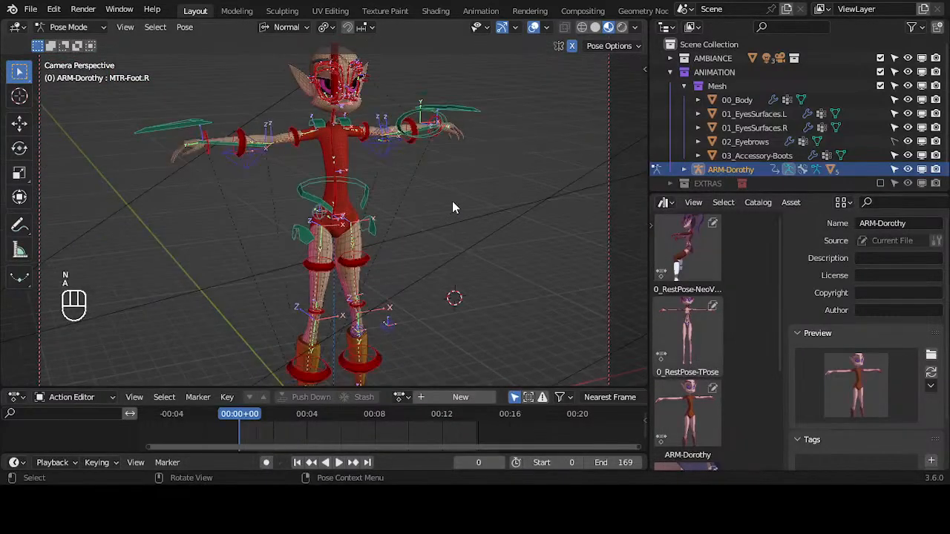
key("alt+r")
key("alt+g")
key("alt+g")
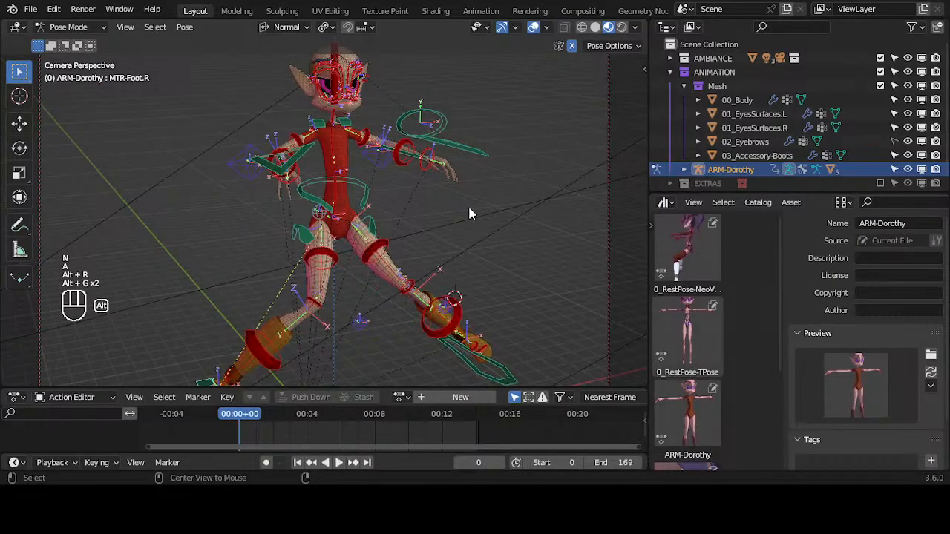
key("alt+s")
key("alt+s")
key("alt+q")
key("alt+q")
key("alt+q")
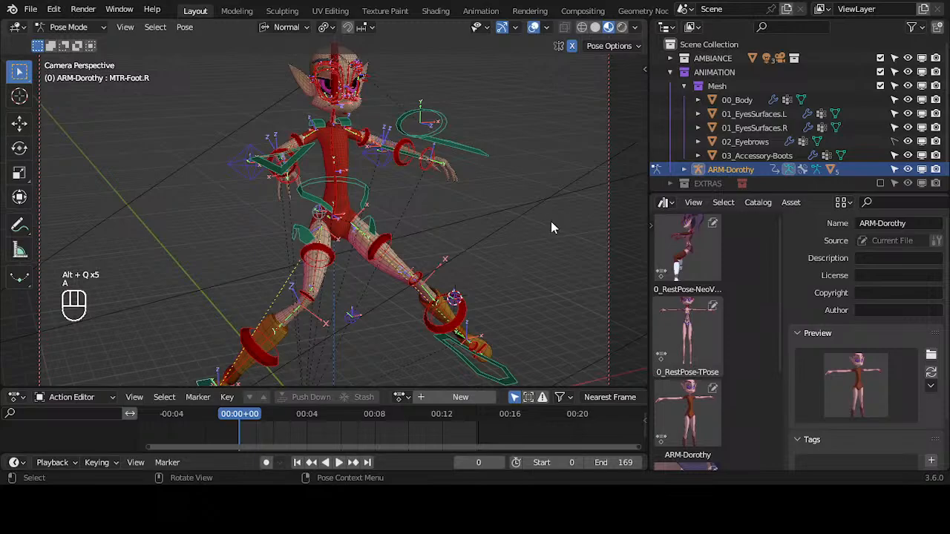
Apply the ARM-Dorothy pose asset to the selected bones and view the character from the front.
double_click(706, 415)
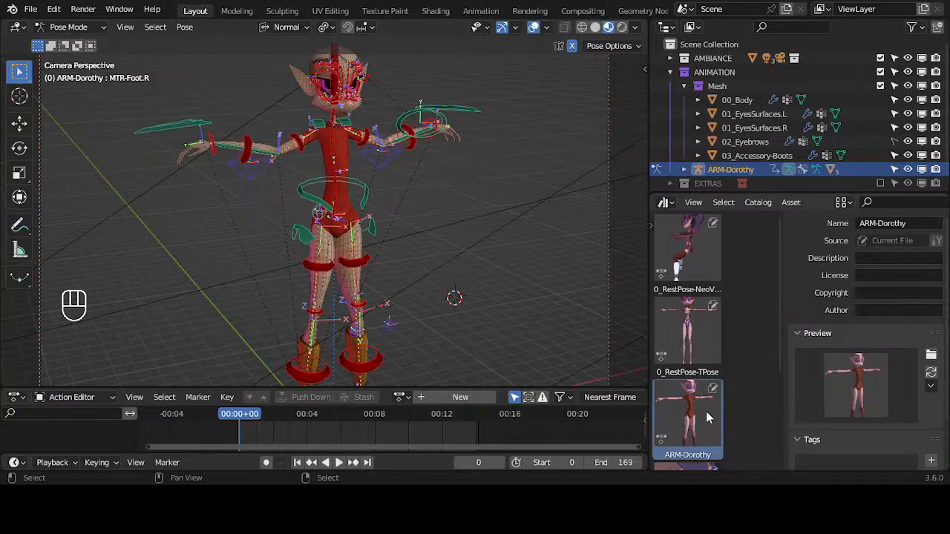
middle_click_drag(475, 305, 420, 260)
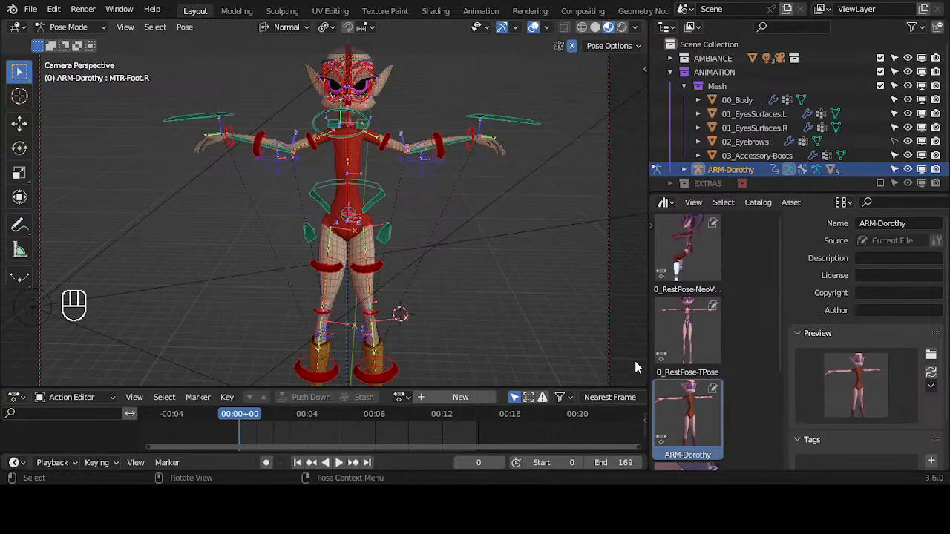
Hide the asset details, show the viewport sidebar with its Layer Management and Pose Options sections collapsed, and display the Pose Library.
key("n")
key("n")
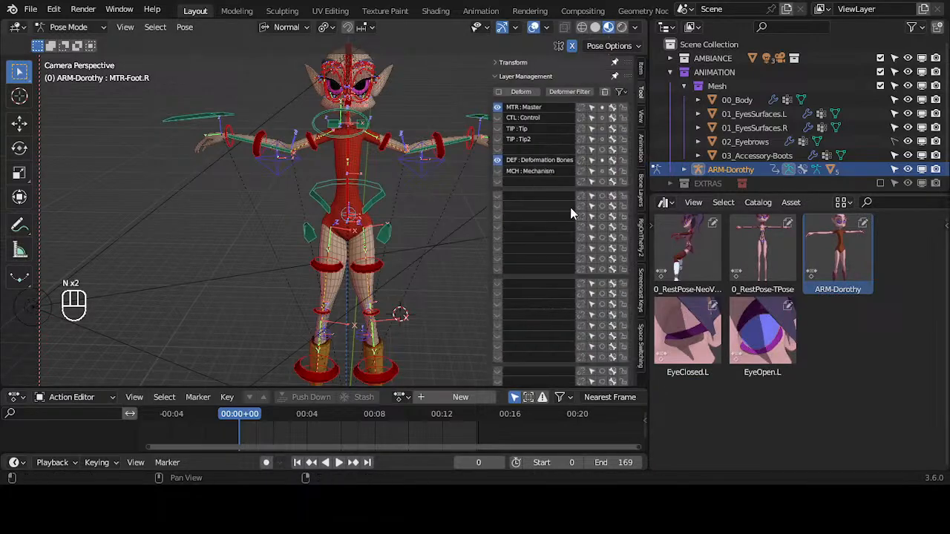
left_click(501, 77)
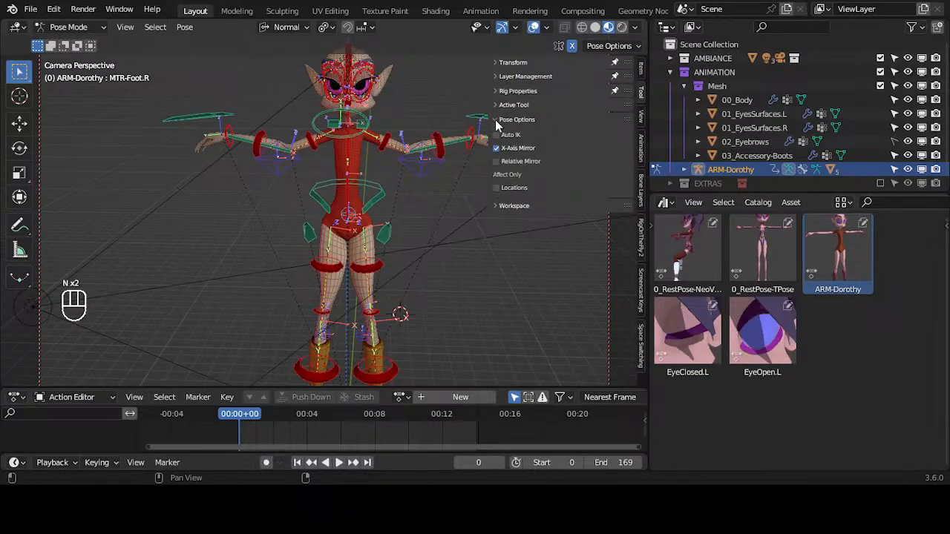
left_click(498, 121)
left_click(496, 120)
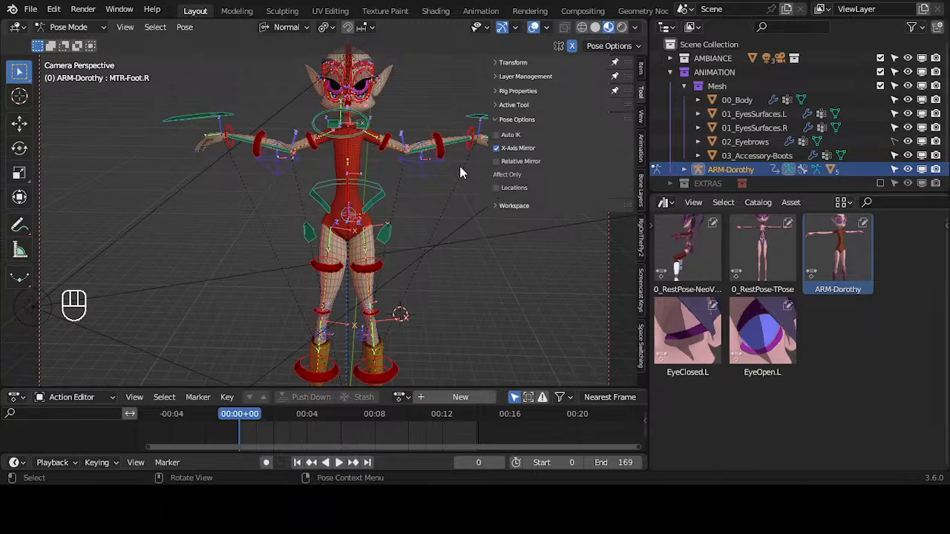
left_click(496, 120)
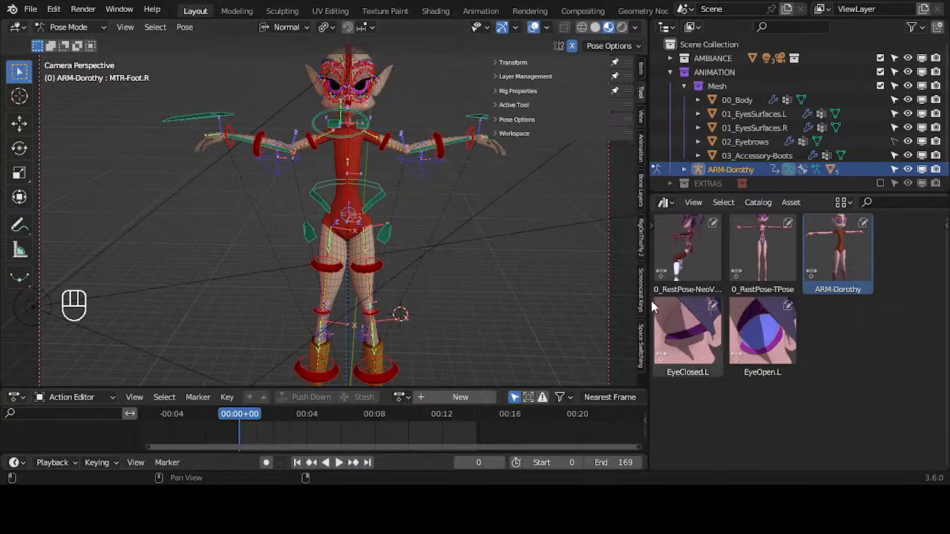
left_click(641, 152)
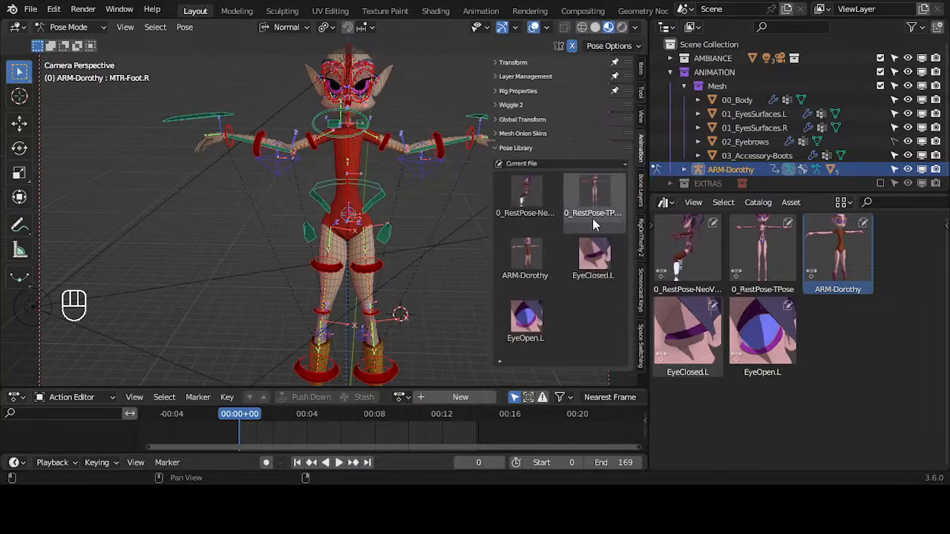
Select every bone of the rig and clear the whole pose's rotation and location.
key("a")
key("alt+r")
key("alt+g")
key("alt+g")
key("alt+g")
key("alt+g")
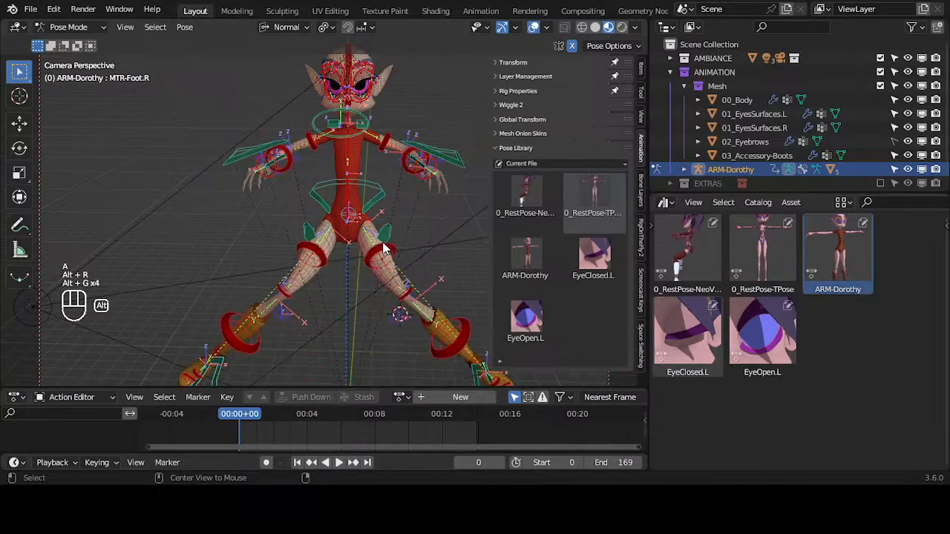
Clear the bones' location once more, apply the ARM-Dorothy pose from the Pose Library, and deselect all bones.
key("alt+g")
double_click(525, 251)
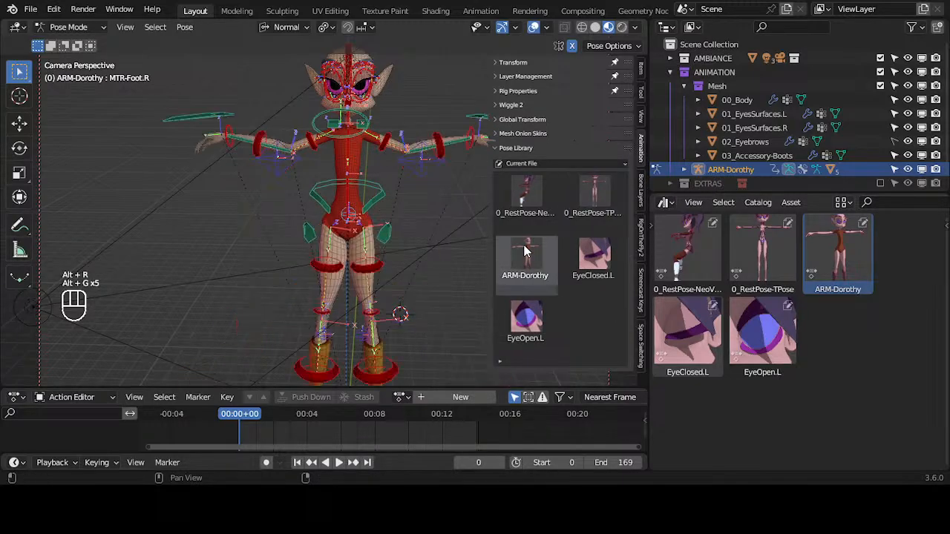
middle_click_drag(431, 247, 291, 239)
scroll(282, 243, "down", 3)
key("alt+a")
Switch the whole rig back and forth between the 0_RestPose-TPose and ARM-Dorothy poses from the Pose Library.
left_click(531, 253)
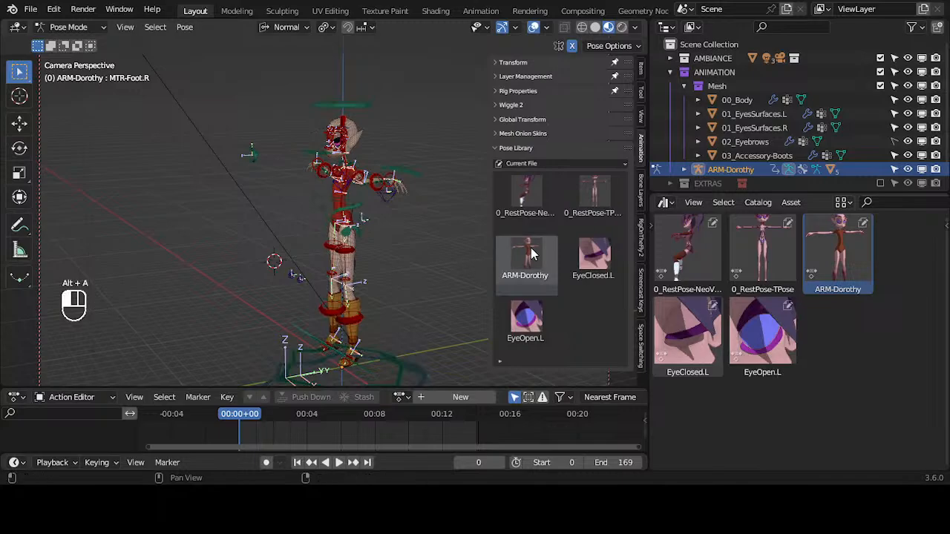
left_click(581, 191)
left_click(530, 246)
middle_click_drag(366, 220, 432, 247)
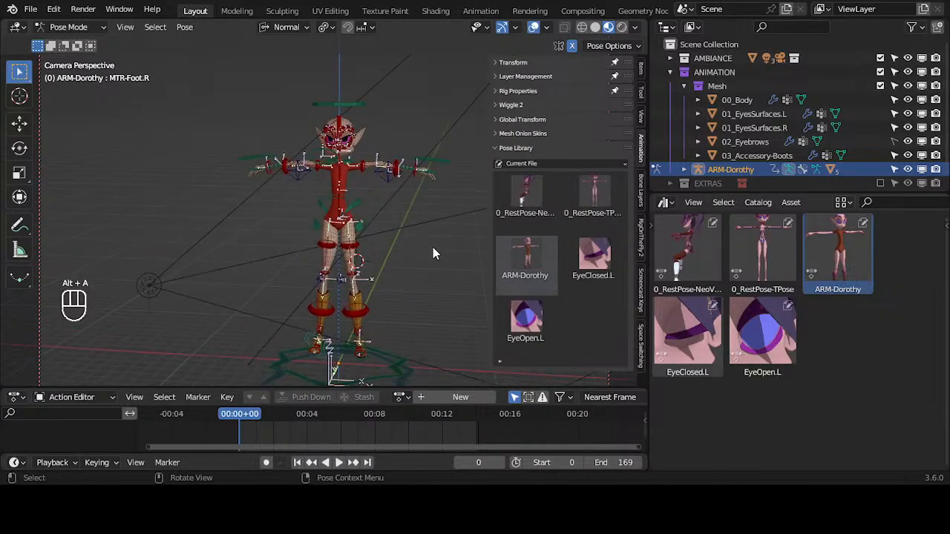
scroll(433, 247, "up", 1)
left_click(572, 214)
left_click(535, 268)
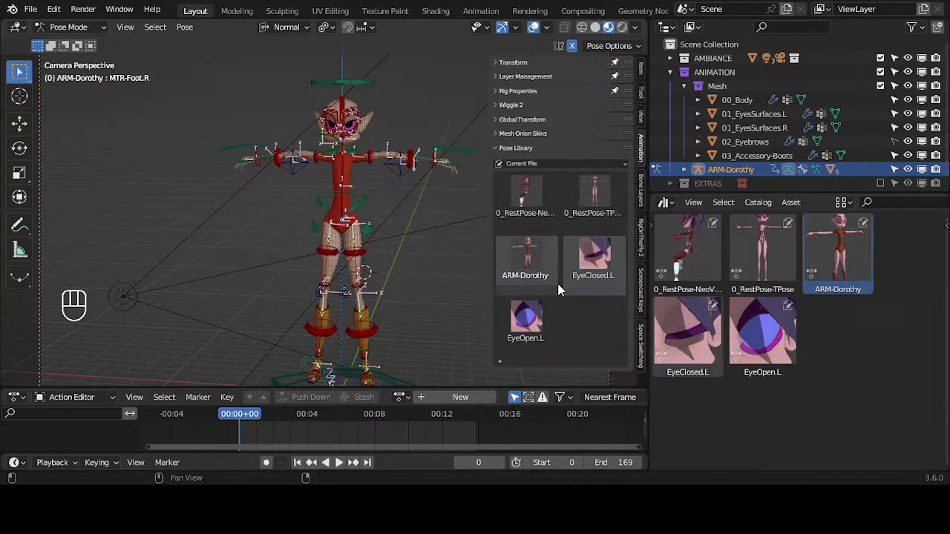
Alternate the character's left eye between the EyeClosed.L and EyeOpen.L poses while viewing the face up close, ending with EyeClosed.L.
left_click(586, 255)
middle_click_drag(413, 156, 375, 154, "ctrl")
middle_click_drag(375, 154, 399, 240, "shift")
scroll(374, 244, "up", 4)
left_click(520, 311)
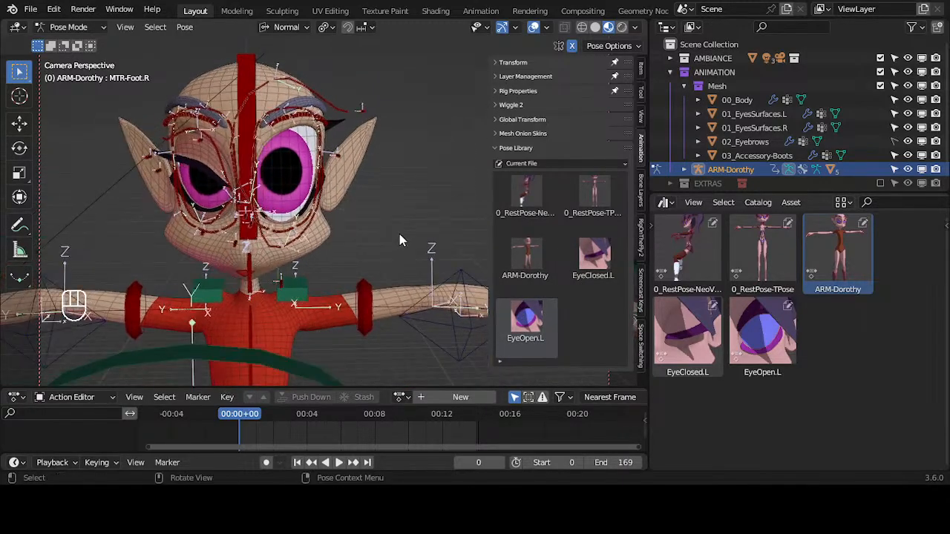
left_click(609, 268)
left_click(528, 326)
left_click(595, 262)
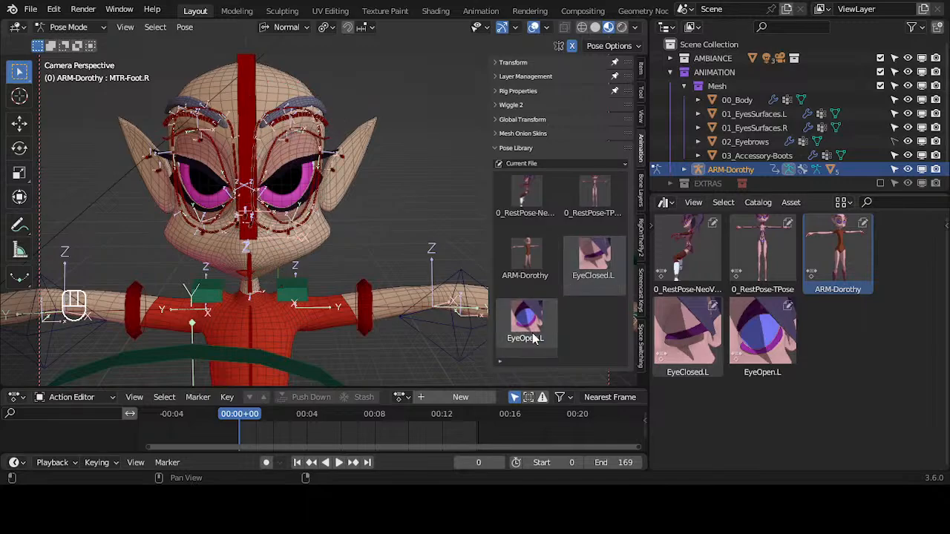
left_click(529, 327)
middle_click_drag(331, 165, 296, 158)
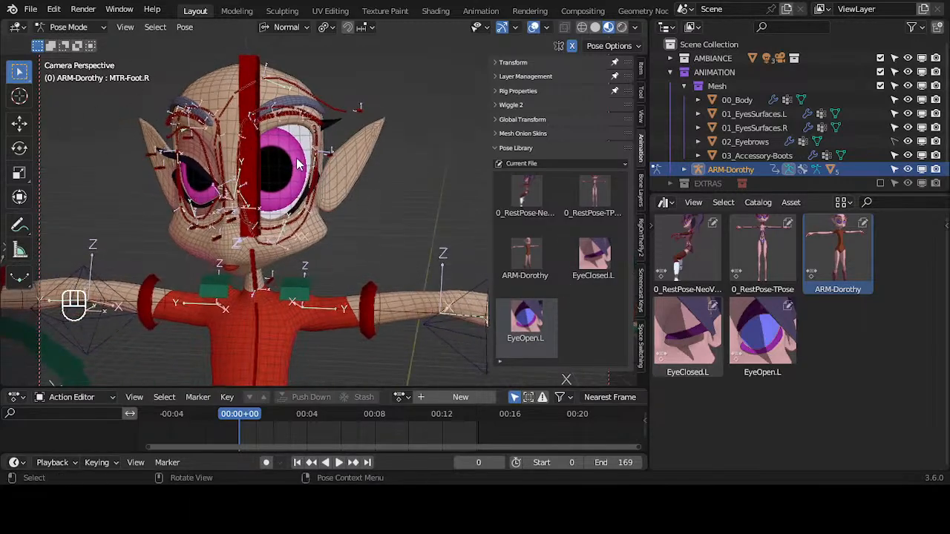
left_click(590, 260)
left_click(527, 325)
left_click(581, 261)
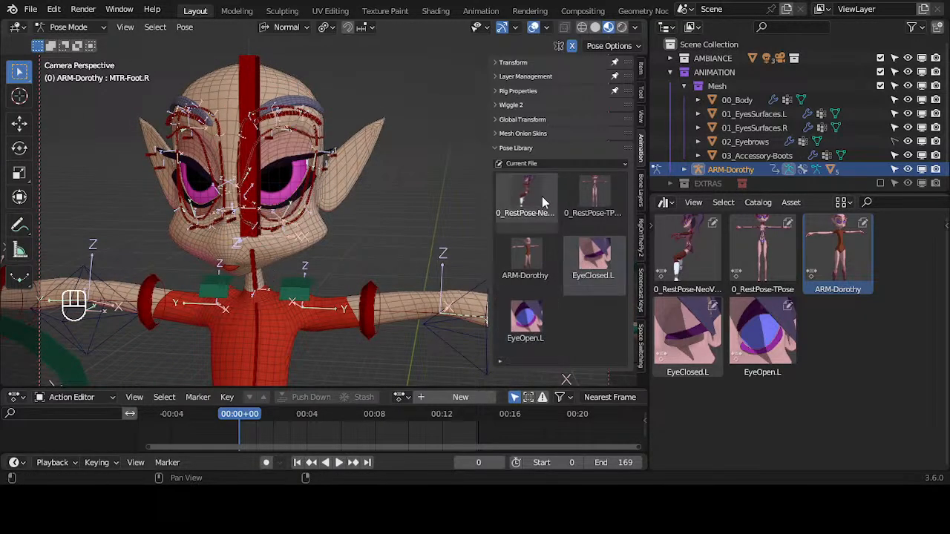
Apply the 0_RestPose-NeoVetruvian pose, switch to ARM-Dorothy, then return to NeoVetruvian and inspect it from the side.
left_click(537, 195)
scroll(321, 261, "down", 5)
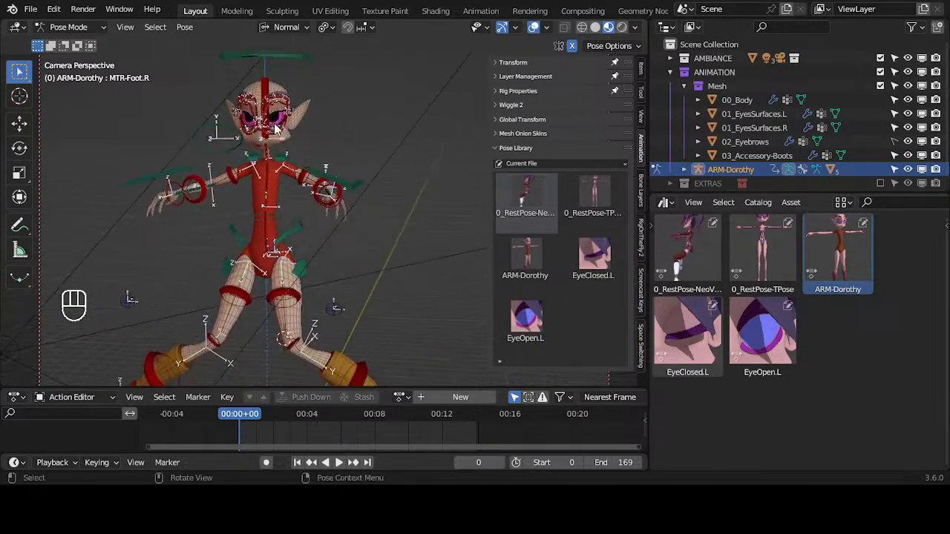
middle_click_drag(275, 127, 284, 246)
left_click(522, 253)
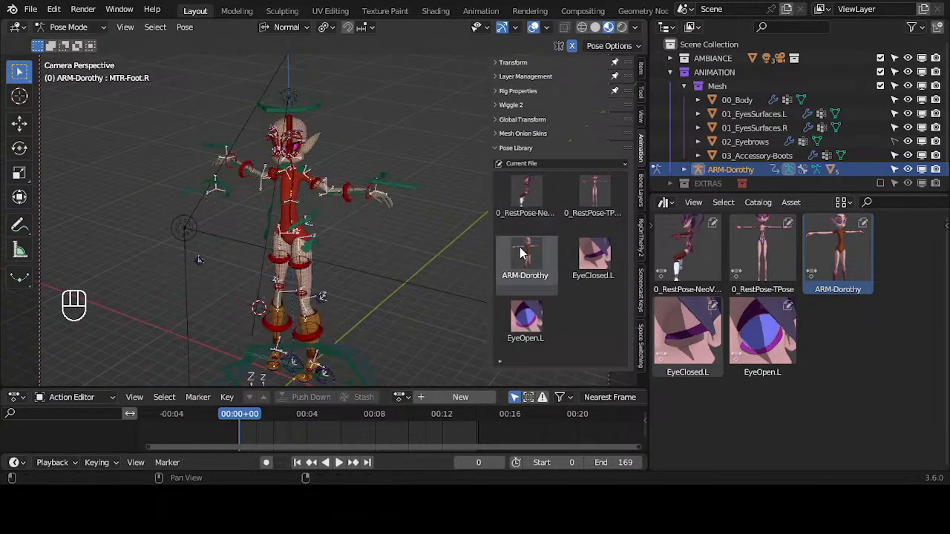
left_click(540, 193)
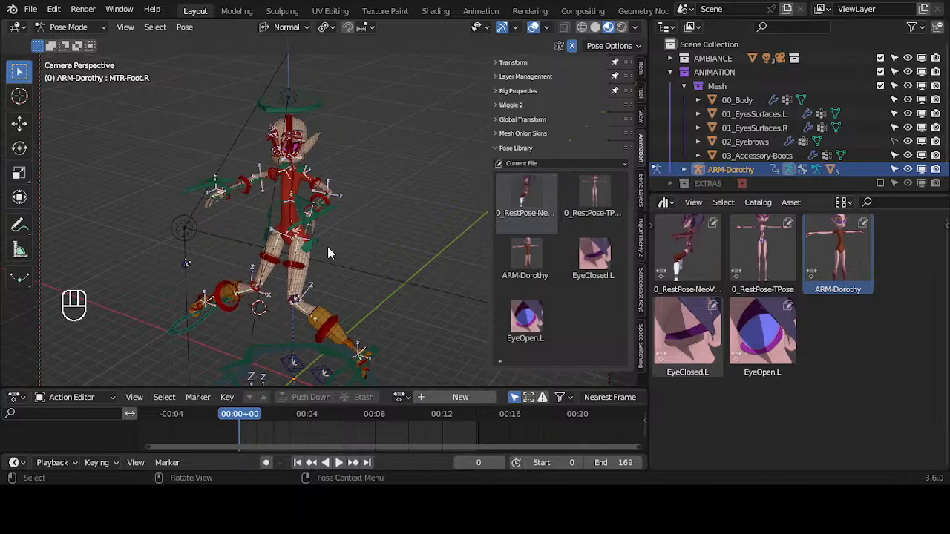
middle_click_drag(329, 252, 346, 278)
middle_click_drag(324, 317, 318, 273)
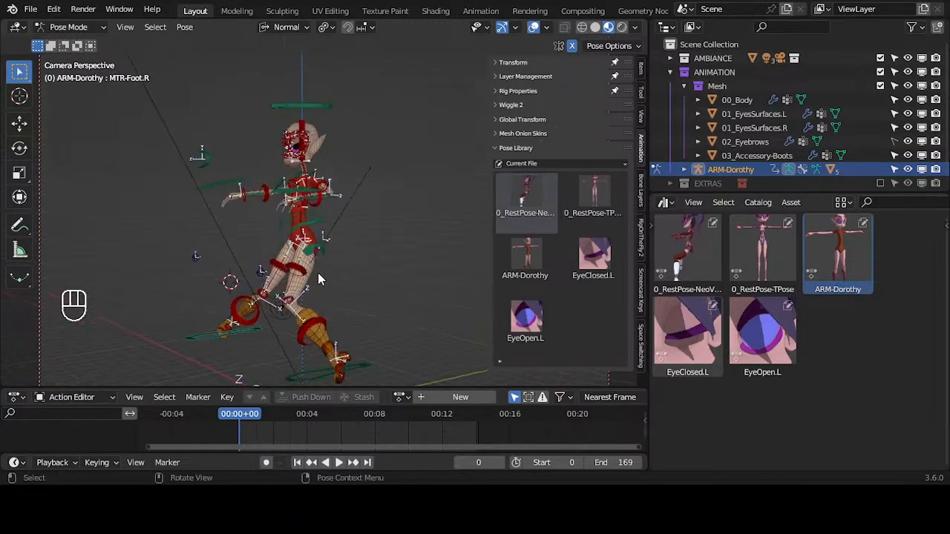
Apply the 0_RestPose-TPose pose to the rig, then return it to the 0_RestPose-NeoVetruvian pose.
double_click(586, 195)
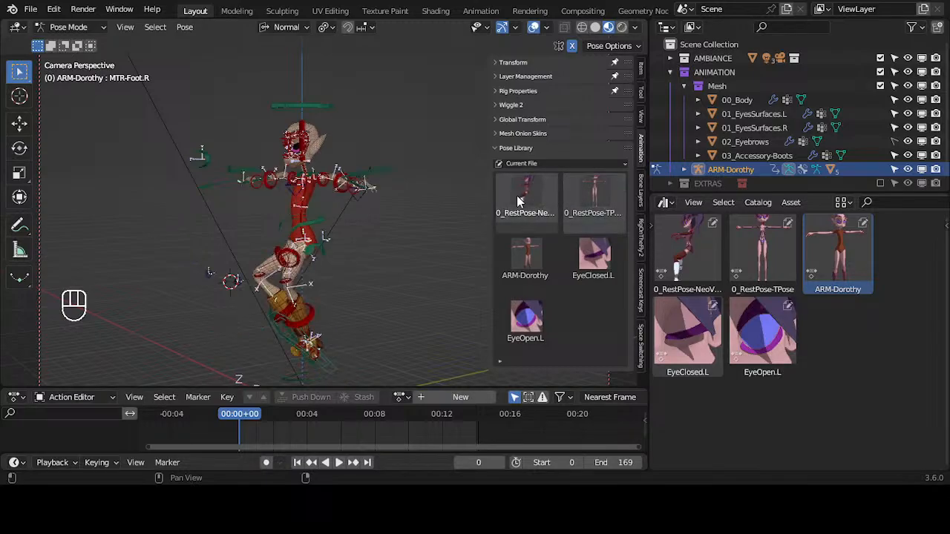
middle_click_drag(453, 215, 310, 284)
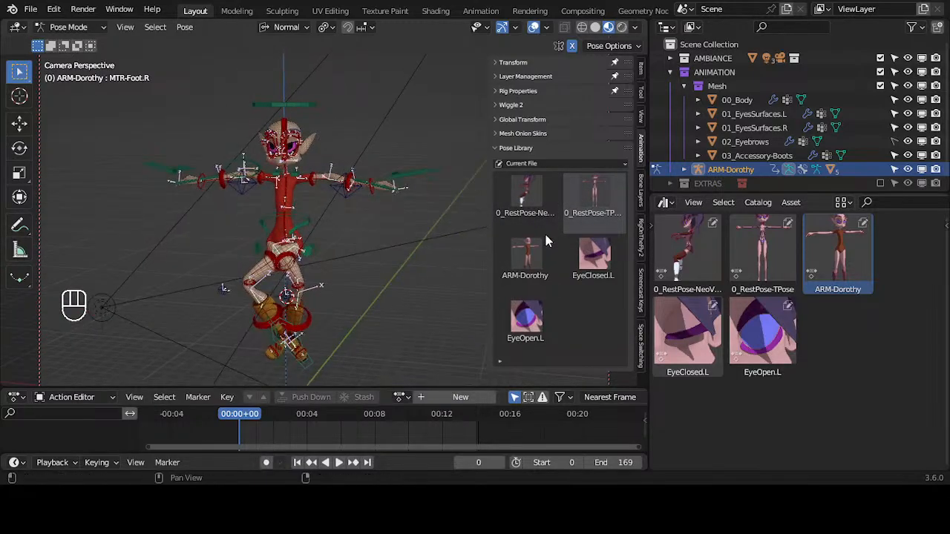
left_click(594, 193)
left_click(535, 196)
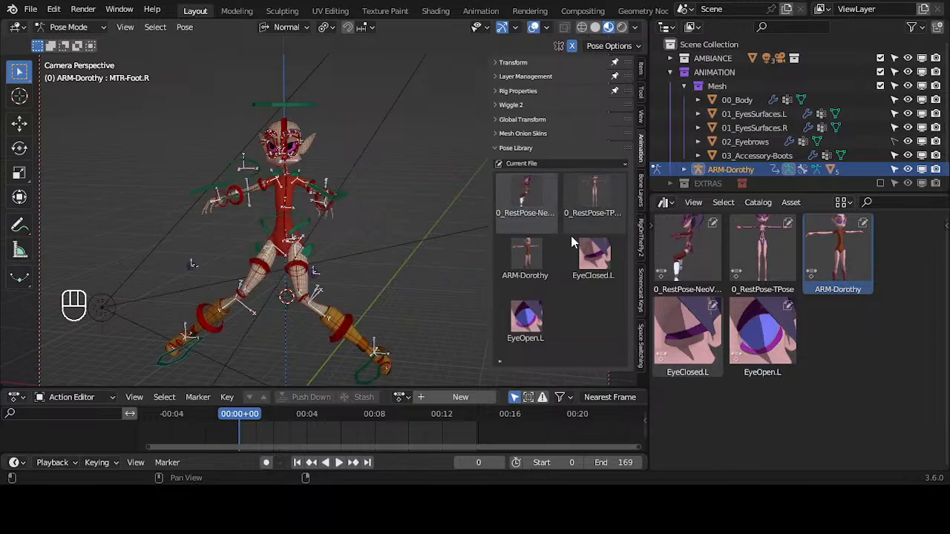
Alternate the EyeClosed.L and EyeOpen.L poses on the full figure, then apply the ARM-Dorothy pose.
left_click(582, 256)
left_click(523, 313)
left_click(577, 269)
left_click(512, 313)
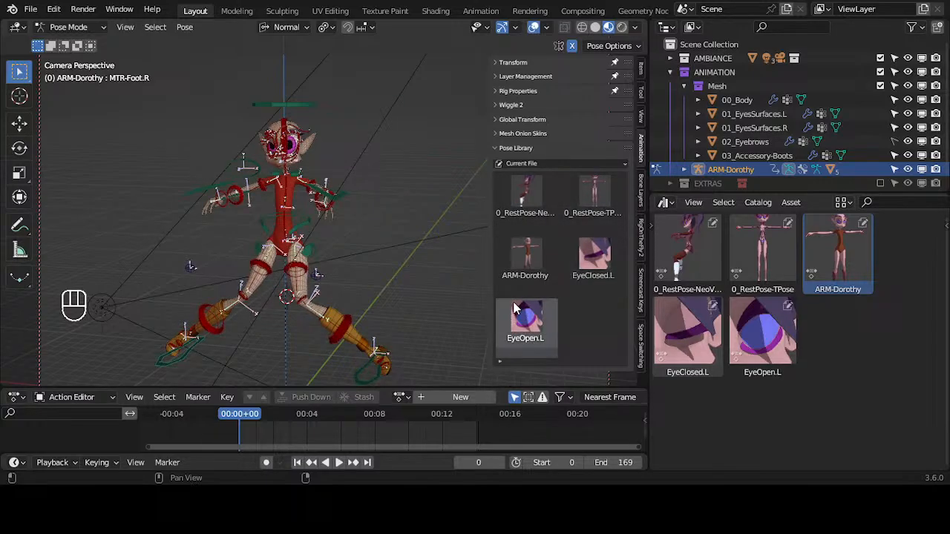
left_click(525, 257)
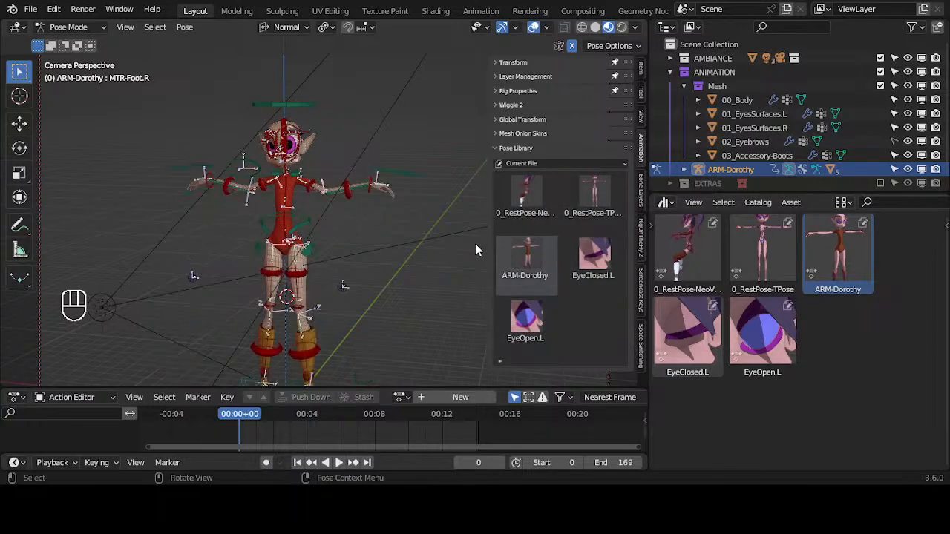
Clear the asset status of 0_RestPose-TPose, EyeClosed.L, EyeOpen.L and 0_RestPose-NeoVetruvian(RestPosition), keeping only the ARM-Dorothy pose asset.
right_click(545, 198)
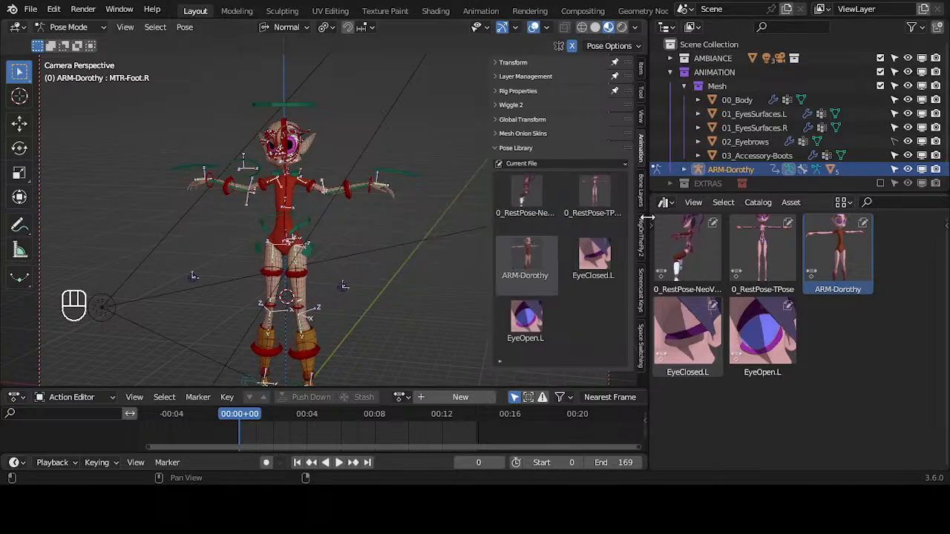
left_click(768, 251)
right_click(769, 249)
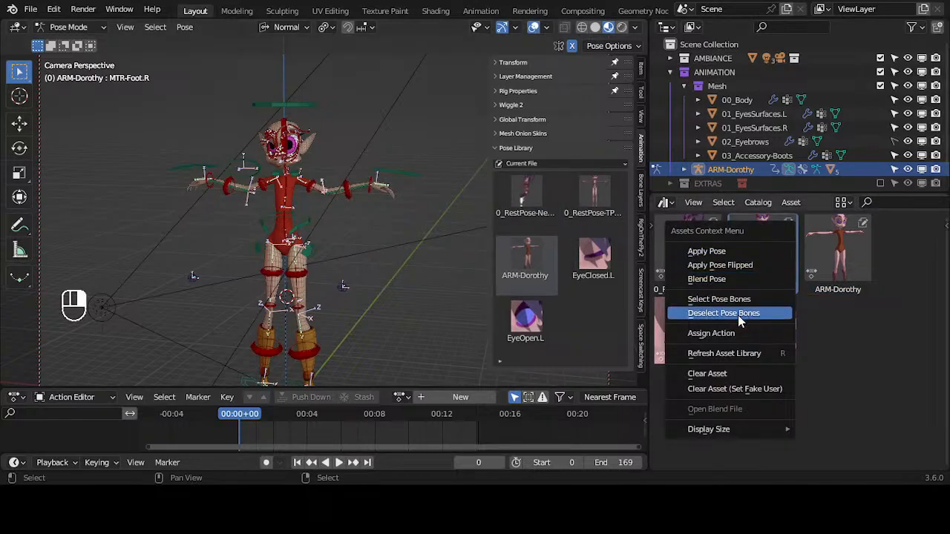
left_click(732, 373)
right_click(774, 245)
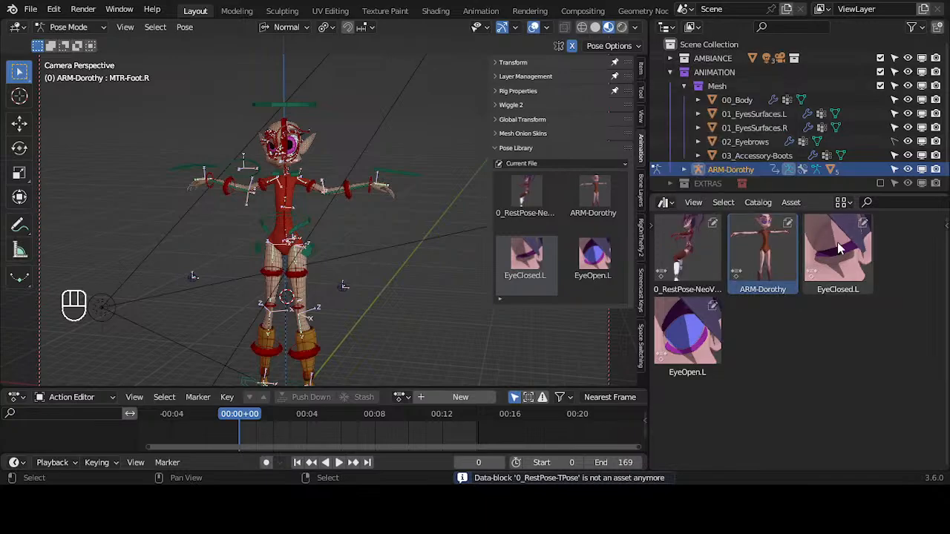
right_click(838, 254)
left_click(822, 247)
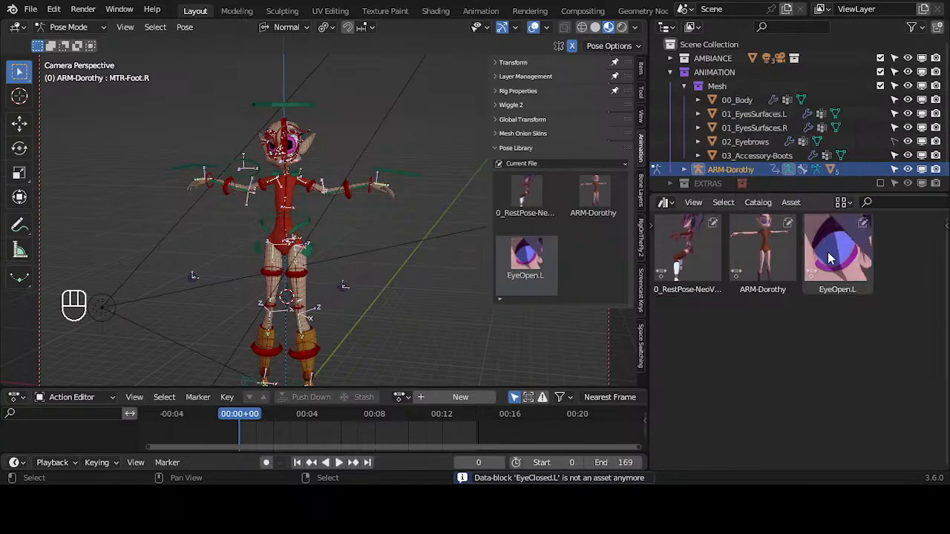
right_click(822, 247)
left_click(822, 245)
right_click(690, 243)
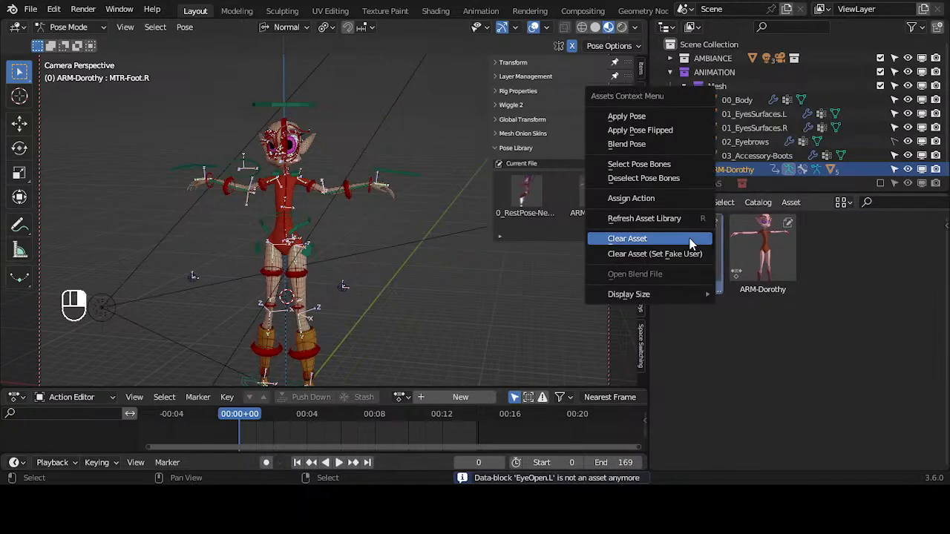
left_click(690, 243)
Collapse the Pose Library section, then select all visible bones and clear their rotation, location and scale.
middle_click_drag(304, 223, 388, 203)
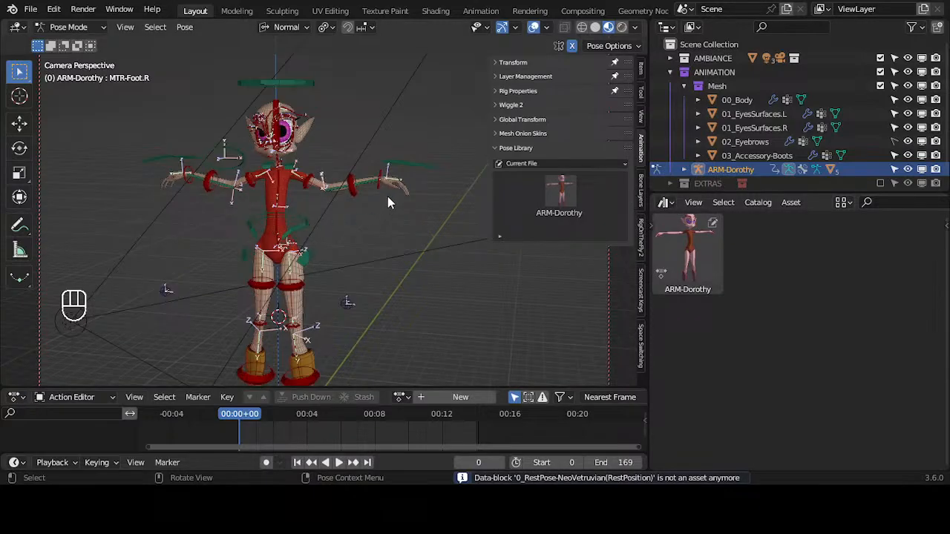
left_click(505, 146)
middle_click_drag(425, 178, 296, 215, "shift")
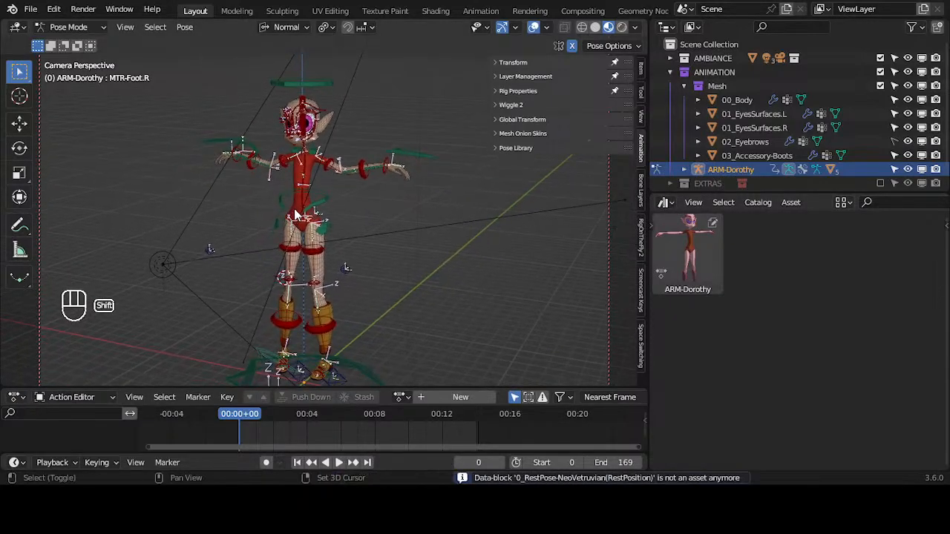
middle_click_drag(327, 187, 355, 184)
scroll(363, 188, "up", 4)
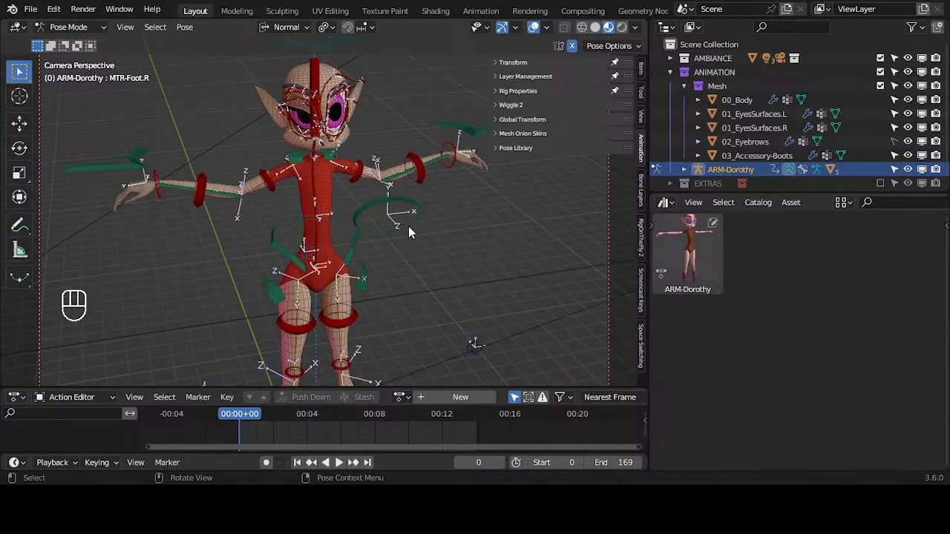
key("a")
key("alt+r")
key("alt+g")
key("alt+g")
key("alt+g")
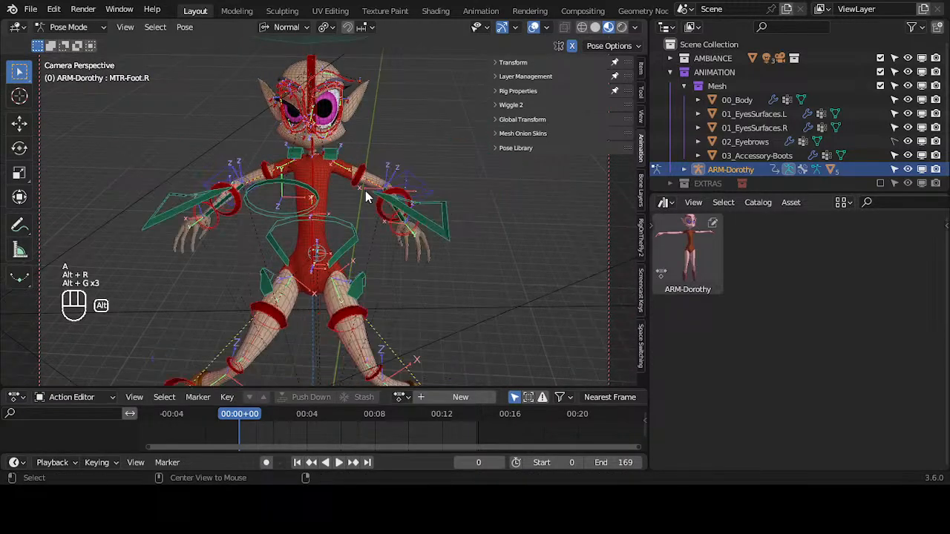
key("alt+s")
Expand Layer Management and show every bone layer from CTL : Control down to the unnamed layer below MCH : Mechanism.
key("n")
key("n")
left_click(496, 75)
scroll(486, 104, "up", 3)
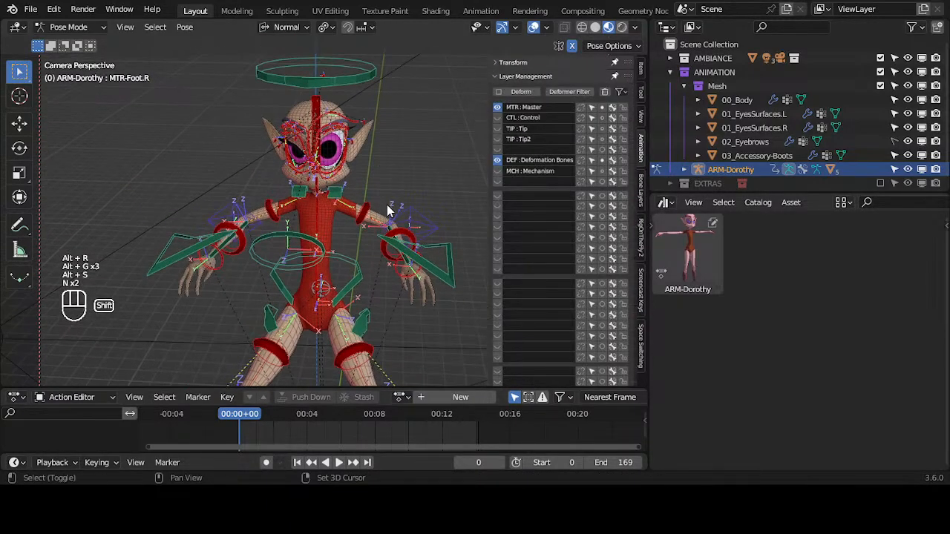
middle_click_drag(486, 104, 493, 140, "shift")
left_click_drag(497, 118, 495, 181)
Select all bones on the displayed layers and clear their rotation, location and scale.
key("a")
key("alt+r")
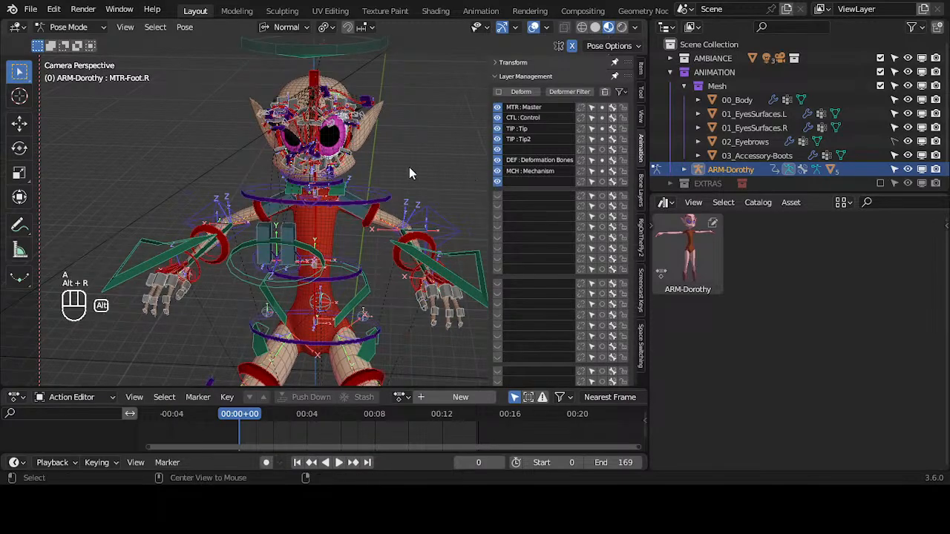
key("alt+g")
key("alt+g")
key("alt+g")
key("alt+s")
key("alt+s")
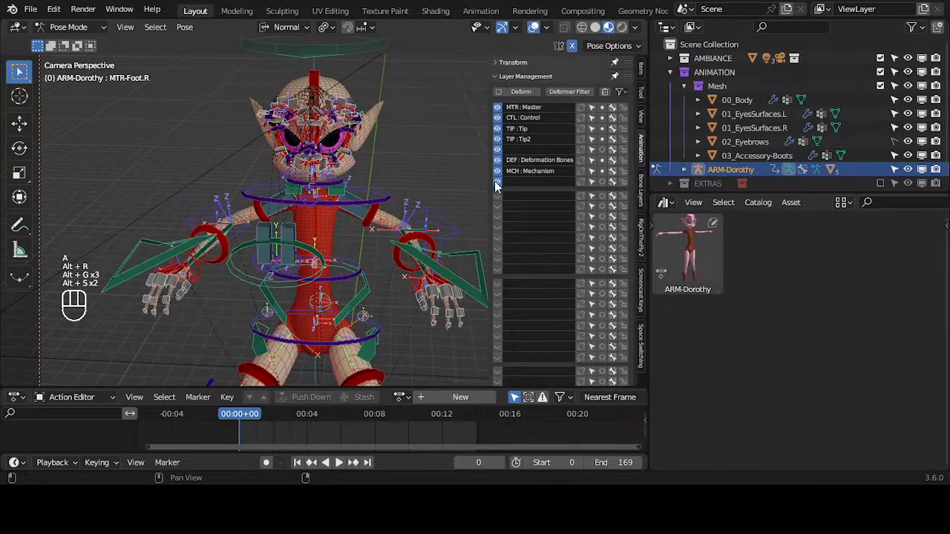
Hide all bone layers except MTR : Master, briefly checking the deformation and control layers, and view the full character.
left_click_drag(498, 181, 499, 113)
left_click(498, 159)
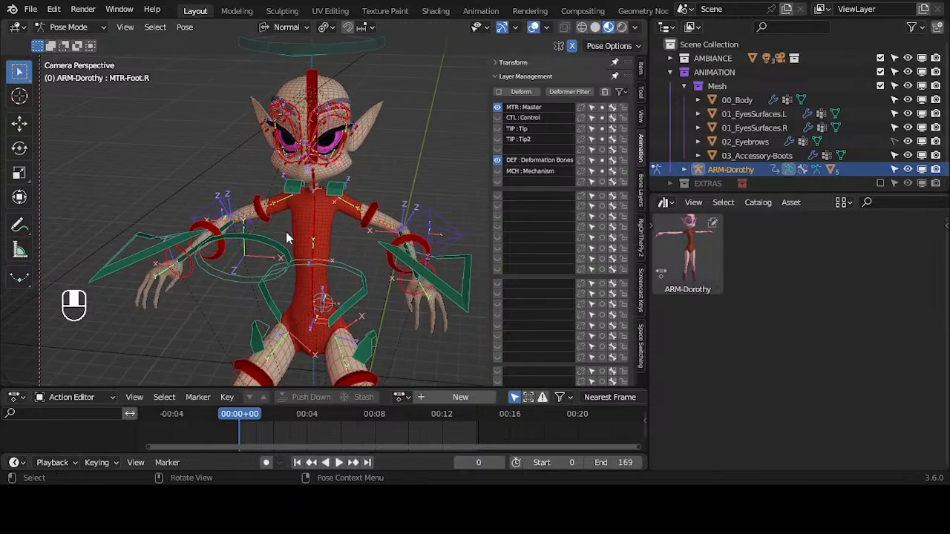
left_click(498, 118)
left_click(498, 160)
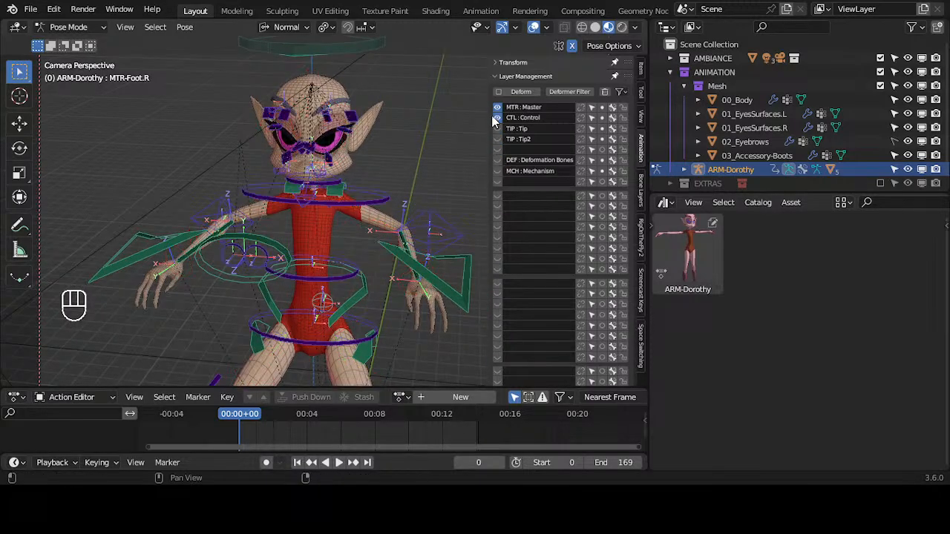
left_click(498, 118)
scroll(405, 225, "down", 3)
middle_click_drag(404, 230, 354, 225)
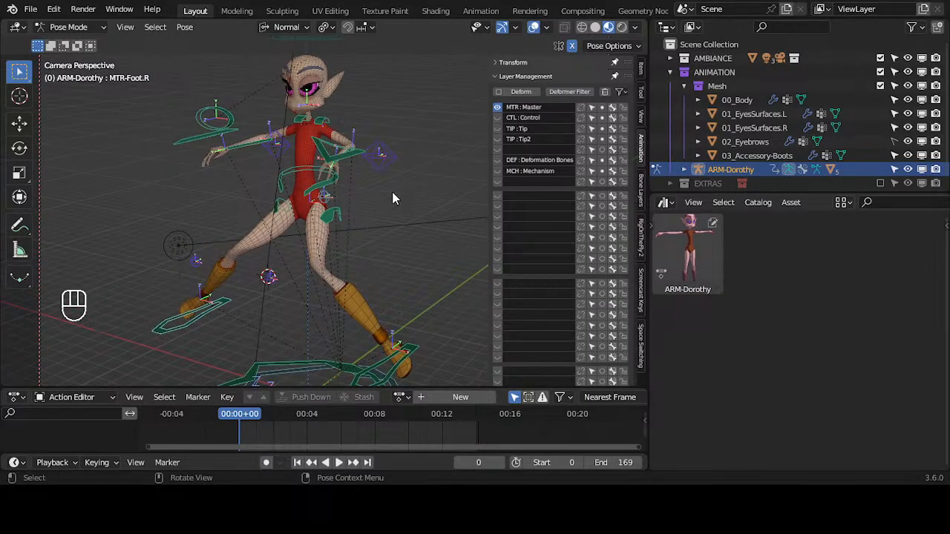
Save the file and, with Layer Management collapsed, apply the ARM-Dorothy pose asset from the Asset Browser.
key("ctrl+s")
left_click(495, 75)
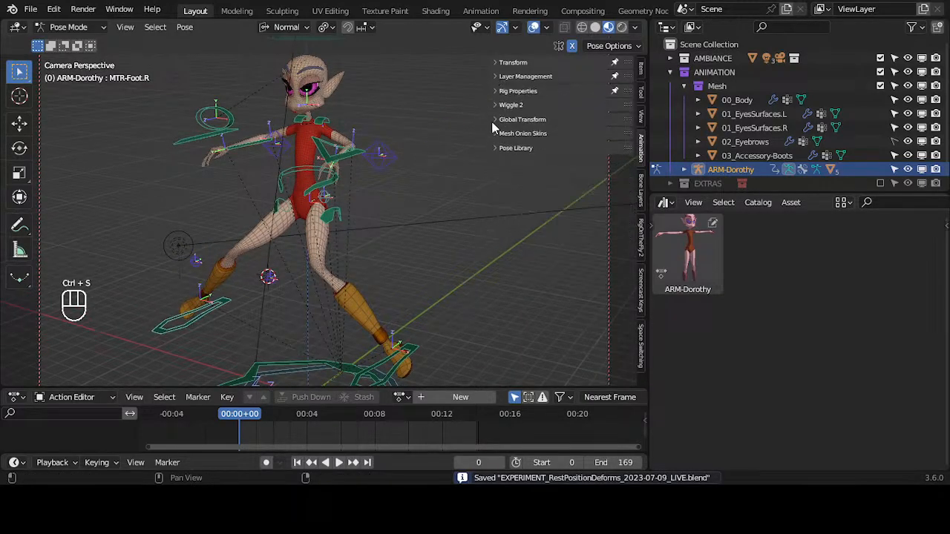
double_click(685, 259)
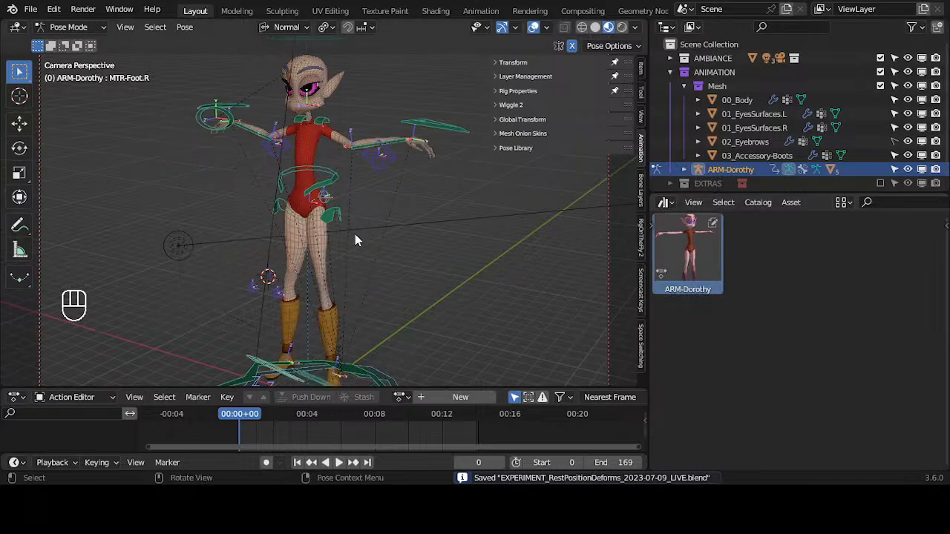
Select all the master bones and clear their rotation and location to return the rig to its rest pose.
key("a")
key("a")
key("alt+r")
key("alt+g")
key("alt+g")
key("alt+g")
key("alt+g")
key("alt+g")
key("alt+g")
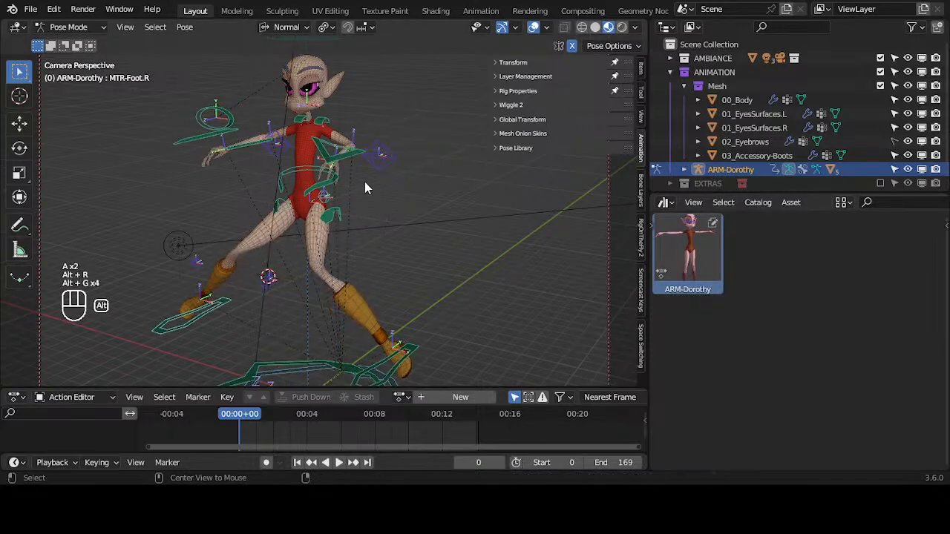
Check the rig in Edit Mode, return to Pose Mode, and move MTR-Hand.L outward, rotating it about its local Z axis.
key("Tab")
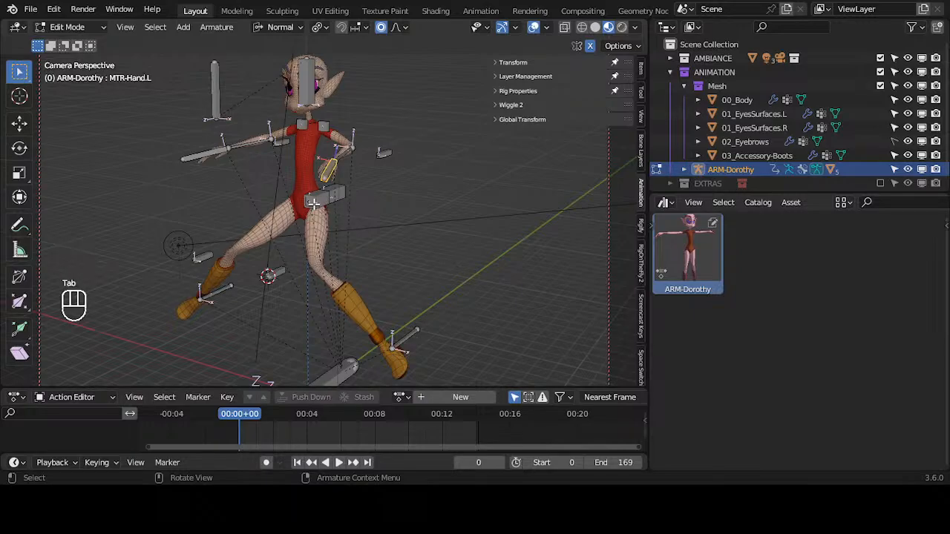
key("Tab")
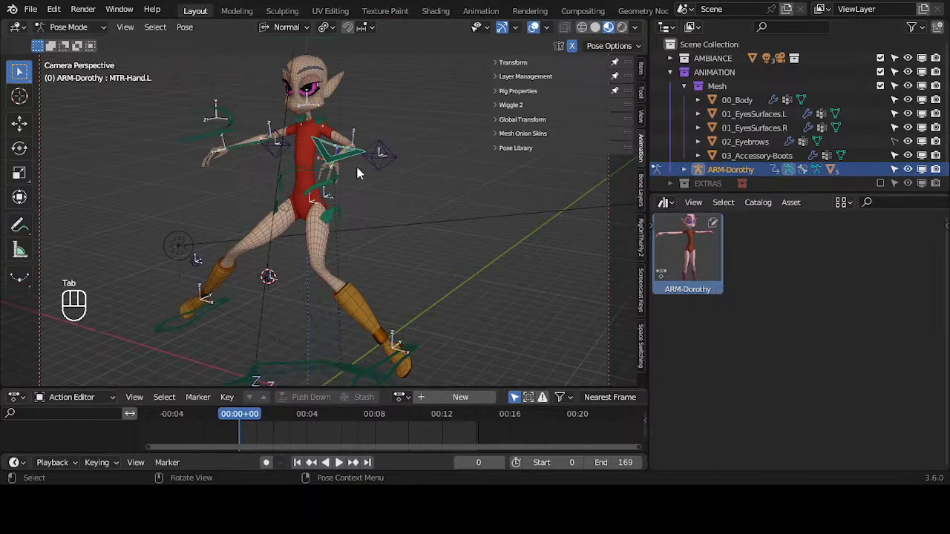
middle_click_drag(344, 181, 267, 192)
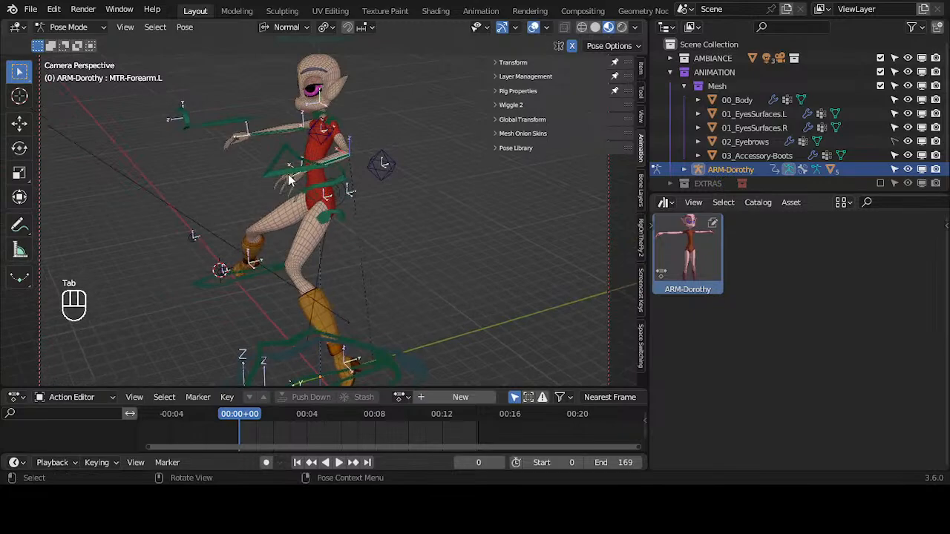
key("g")
left_click(352, 203)
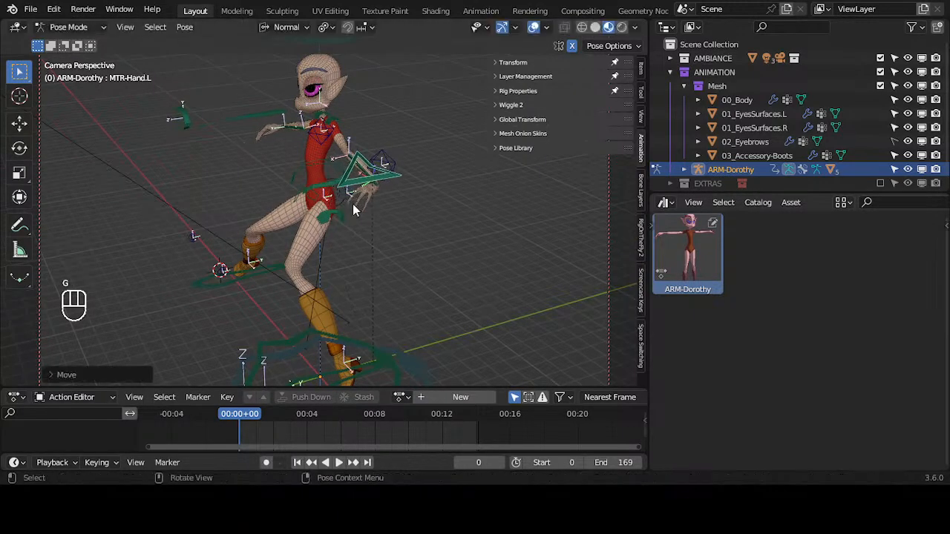
key("r")
key("z")
left_click(439, 185)
middle_click_drag(421, 195, 481, 225)
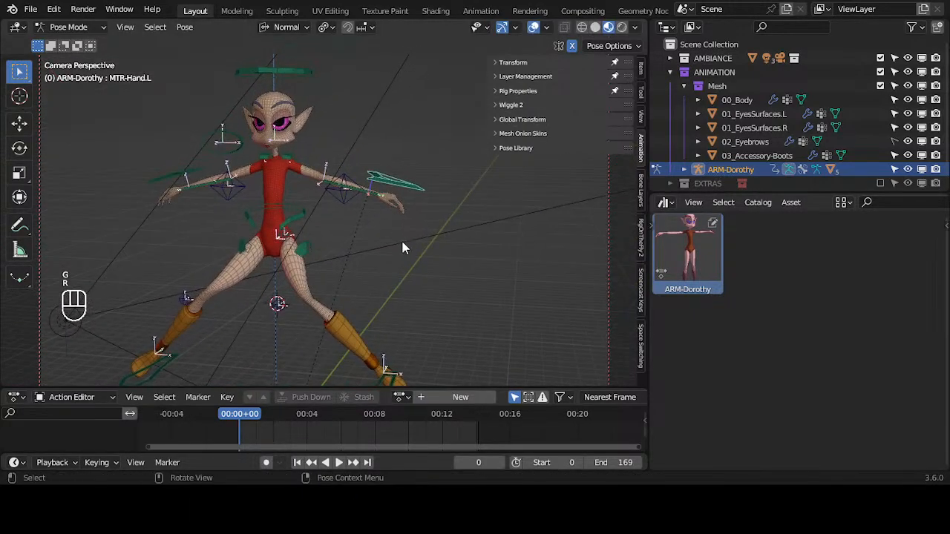
Raise and rotate the left hand master with mirroring on, repositioning the left forearm master to lift both arms.
middle_click_drag(403, 246, 417, 231)
key("g")
key("r")
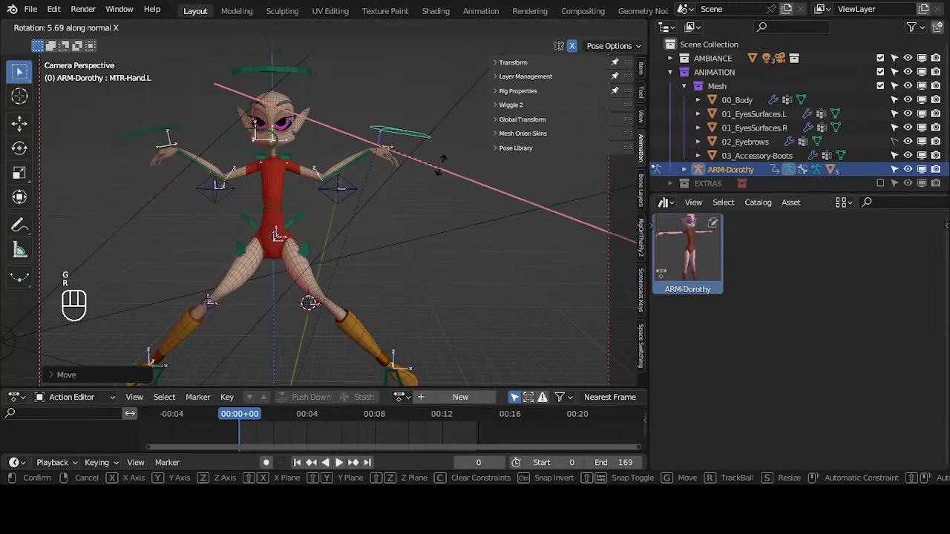
left_click(431, 136)
key("g")
left_click(392, 132)
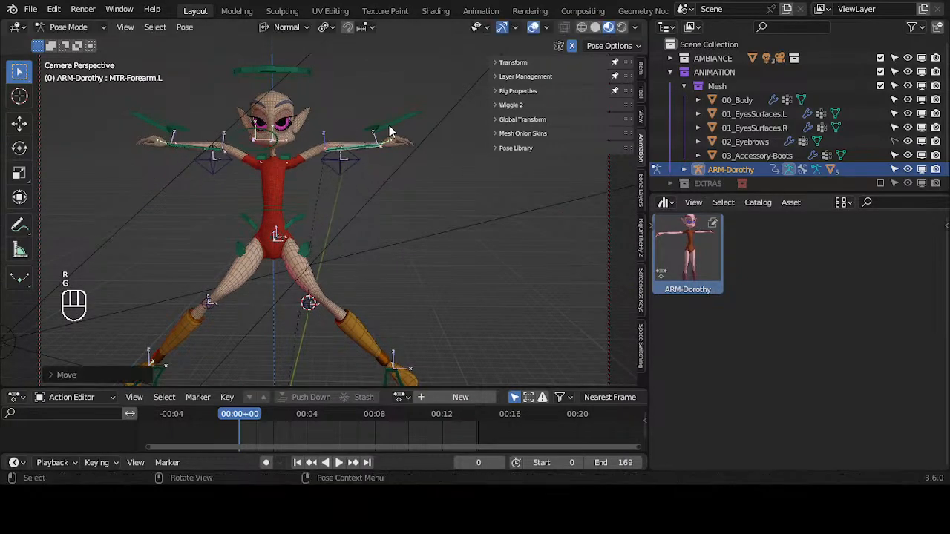
key("g")
left_click(382, 83)
Move the left foot master into a mirrored wide stance and rotate it.
middle_click_drag(355, 221, 359, 135, "shift")
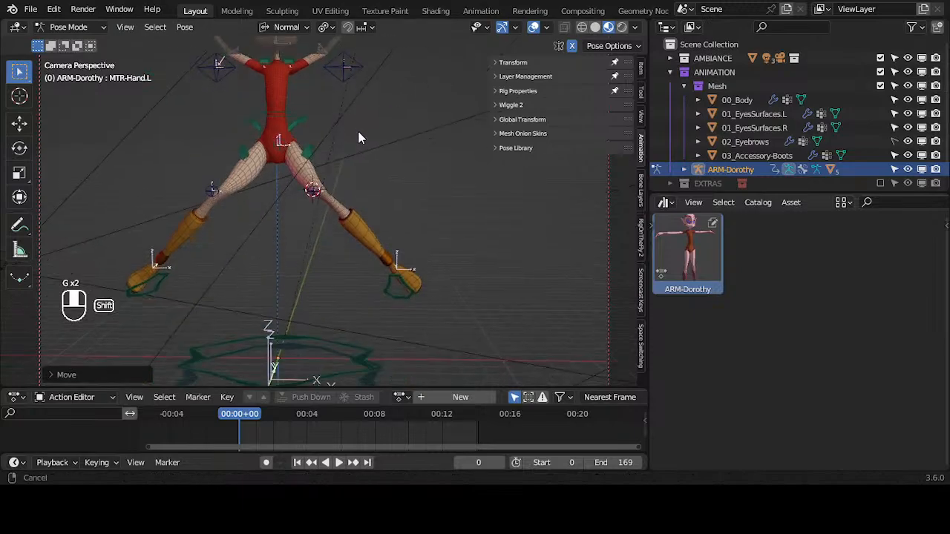
middle_click_drag(364, 238, 282, 268)
left_click(334, 306)
middle_click_drag(331, 306, 268, 301)
key("g")
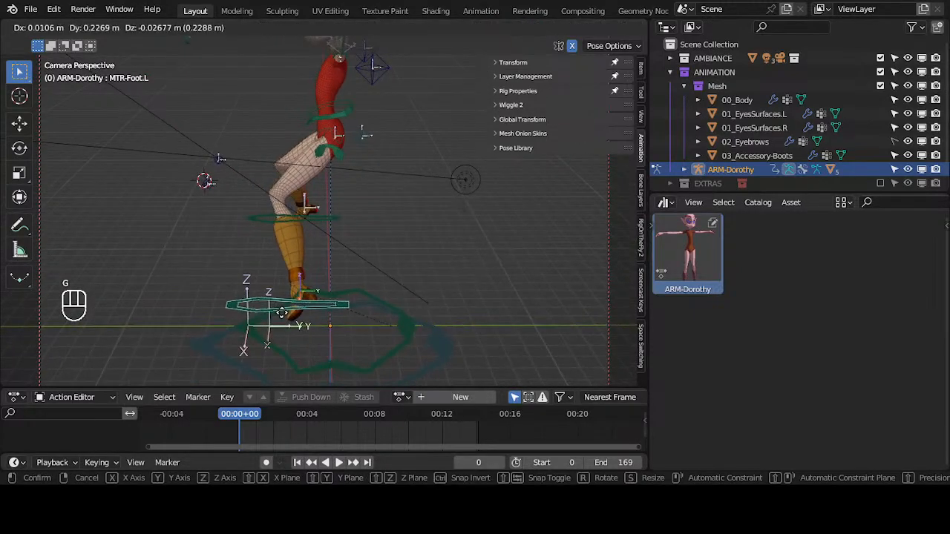
left_click(320, 314)
middle_click_drag(321, 315, 455, 292)
key("g")
left_click(375, 329)
key("r")
left_click(444, 303)
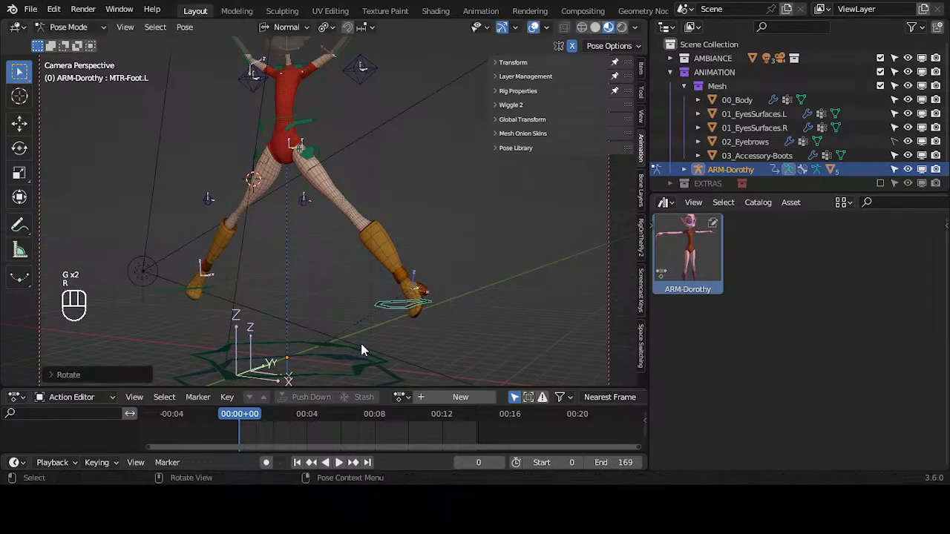
Rotate the MTR-Foot.L master about its local Z, X and Y axes to adjust the angle of both feet.
middle_click_drag(360, 343, 426, 313)
key("r")
key("z")
left_click(468, 310)
key("r")
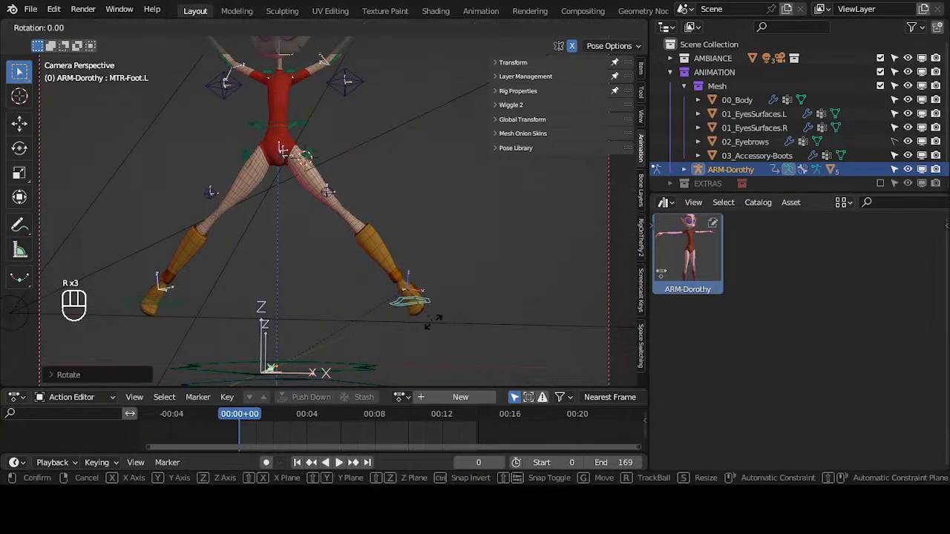
key("y")
key("z")
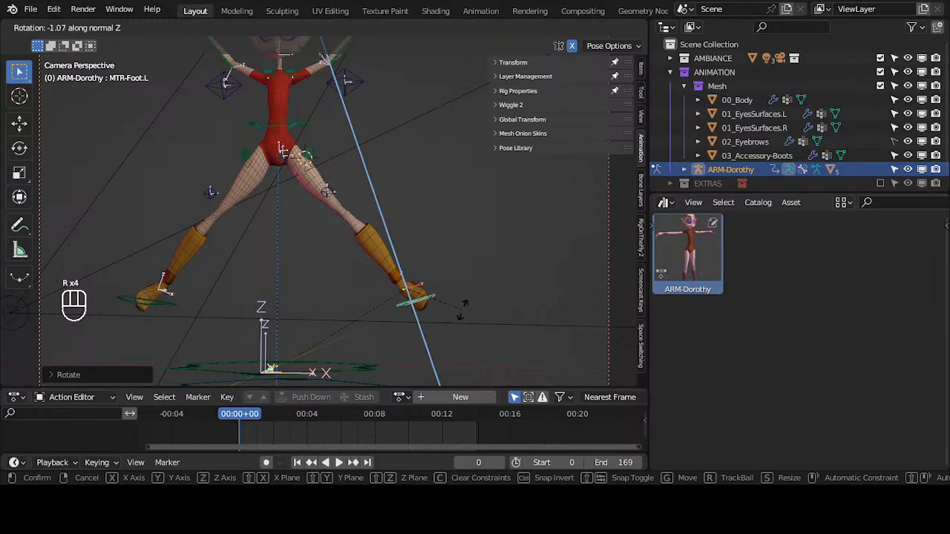
left_click(470, 303)
key("r")
key("x")
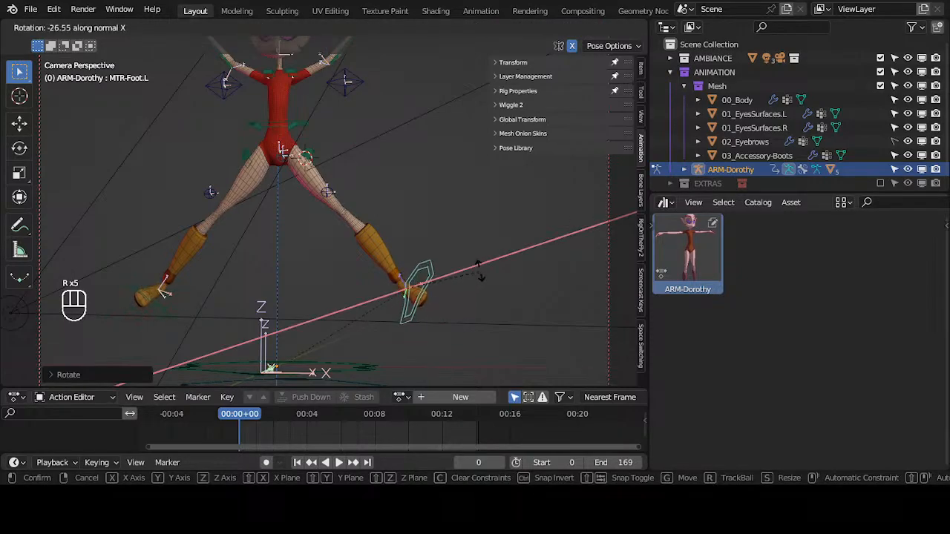
left_click(480, 264)
key("r")
key("y")
left_click(464, 286)
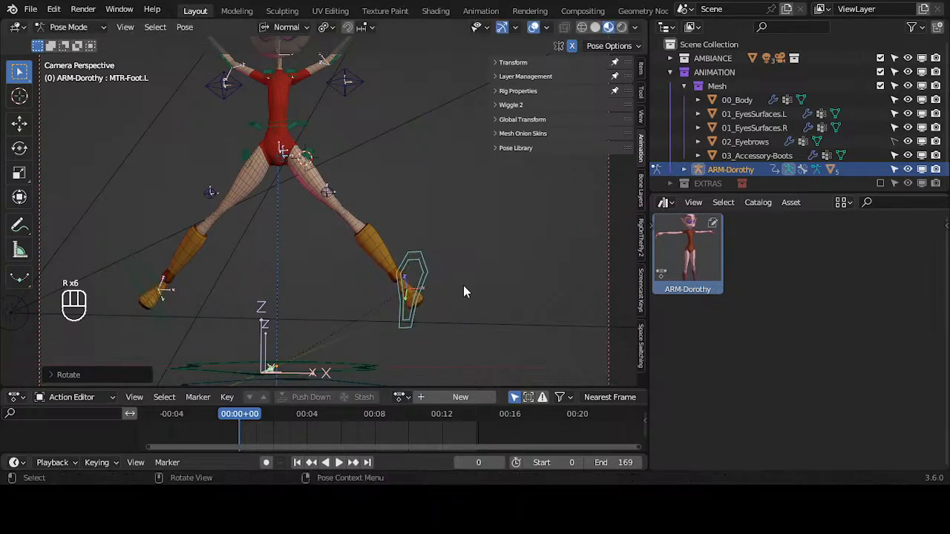
Move the left hand master farther up and outward, and reposition MTR-Forearm.L to straighten the mirrored arms.
middle_click_drag(383, 204, 397, 266, "shift")
mouse_move(364, 226)
middle_mouse_down()
mouse_move(354, 255)
mouse_move(405, 218)
mouse_move(325, 268)
mouse_move(287, 253)
mouse_move(457, 168)
mouse_move(373, 228)
middle_mouse_up()
left_click(426, 114)
key("g")
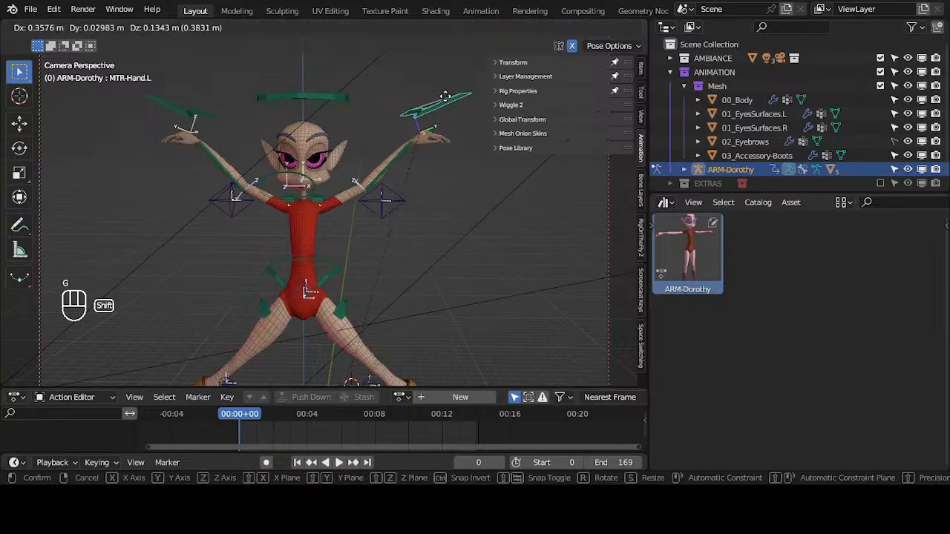
left_click(461, 92, "shift")
left_click(395, 160)
key("g")
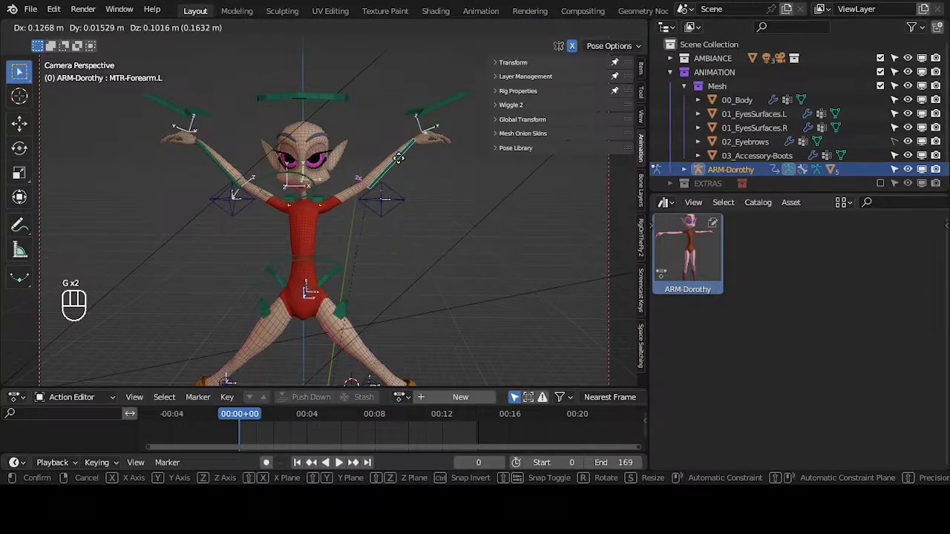
left_click(399, 153)
key("g")
left_click(395, 157)
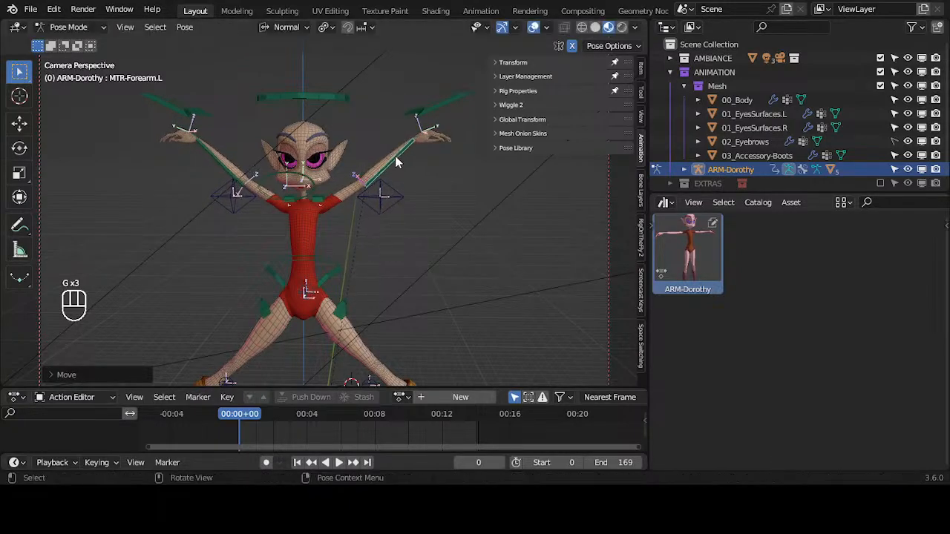
Select the hand masters and the elbow and knee poles in turn, clearing the poles' location and rotation.
left_click(435, 107)
scroll(311, 121, "down", 2)
left_click(214, 145, "shift")
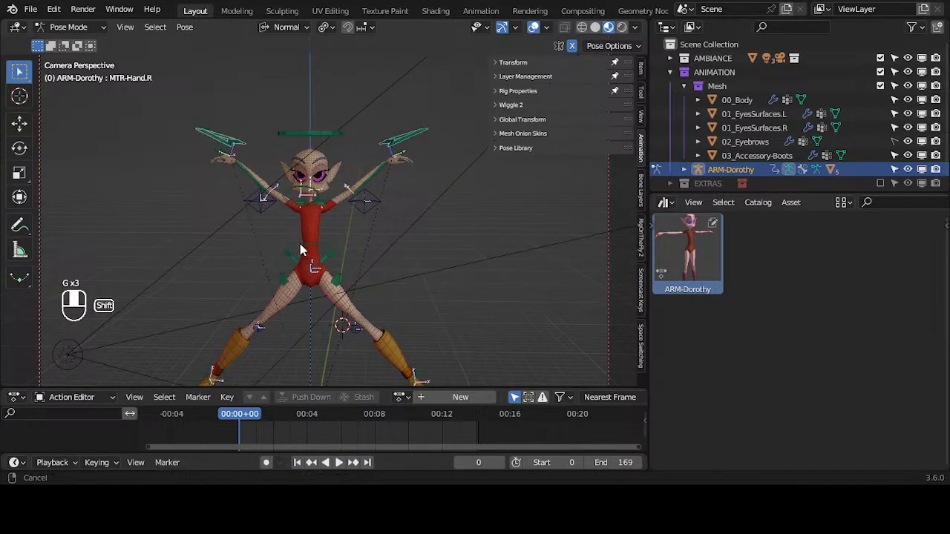
middle_click_drag(319, 226, 362, 162, "shift")
left_click(362, 135)
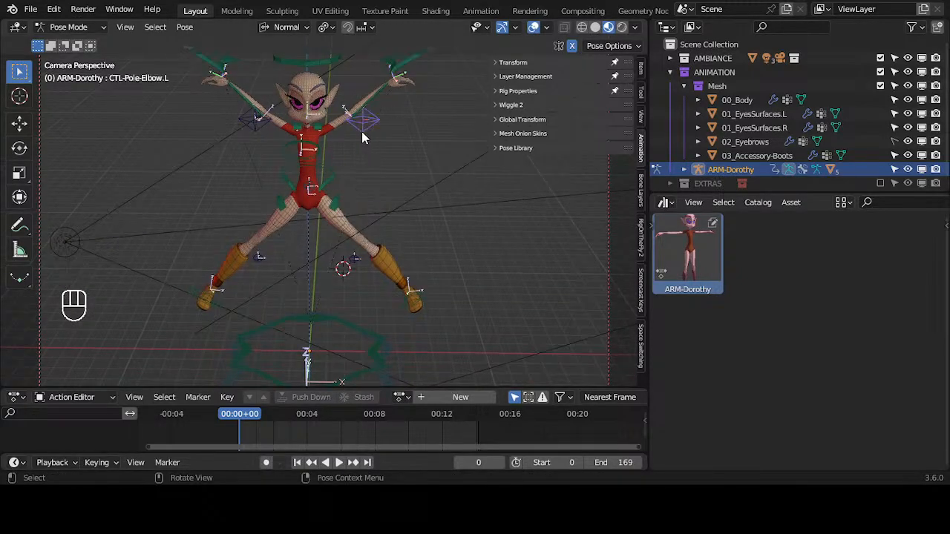
left_click(255, 120)
key("alt+g")
key("alt+r")
key("alt+g")
key("alt+g")
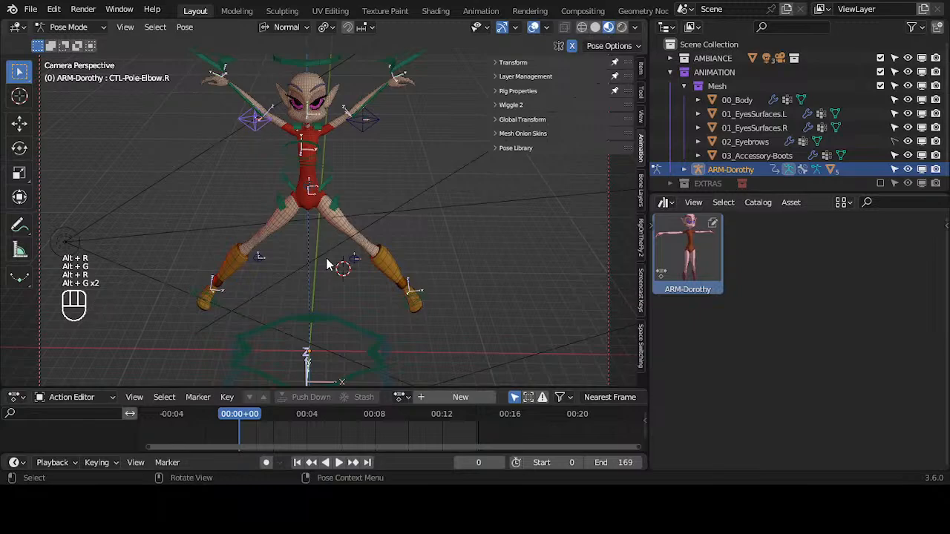
left_click(355, 262)
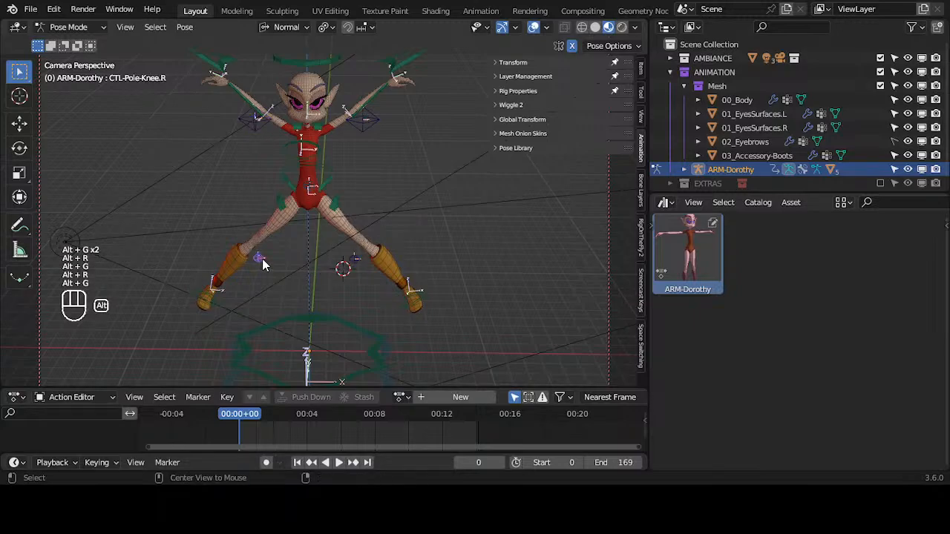
Switch the armature to Edit Mode and show the MCH : Mechanism layer alongside the MTR : Master layer.
scroll(371, 281, "up", 3)
key("Tab")
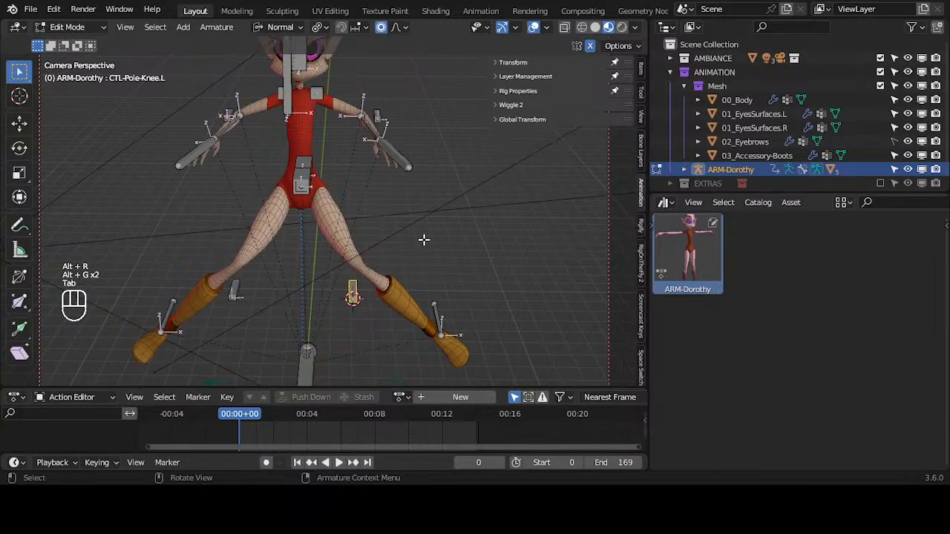
middle_click_drag(424, 240, 443, 146)
left_click(512, 76)
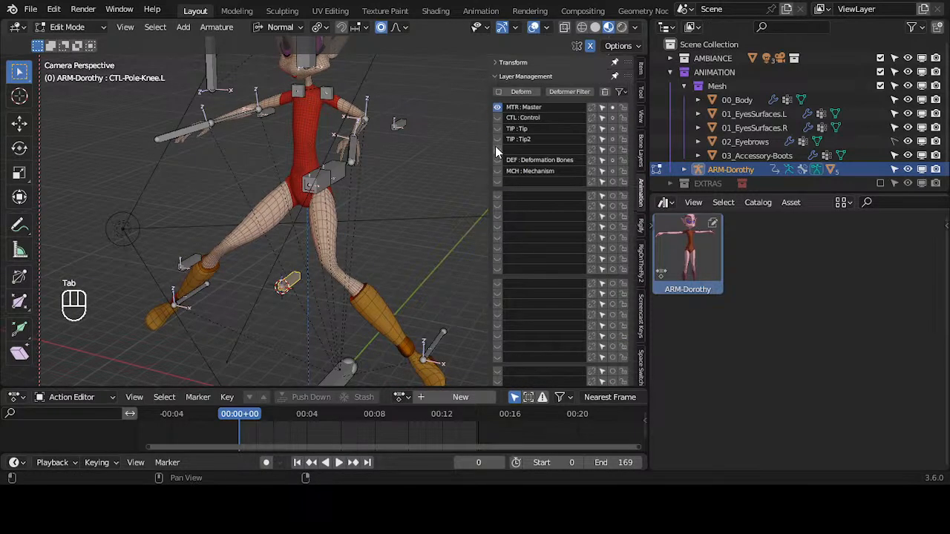
left_click(497, 171)
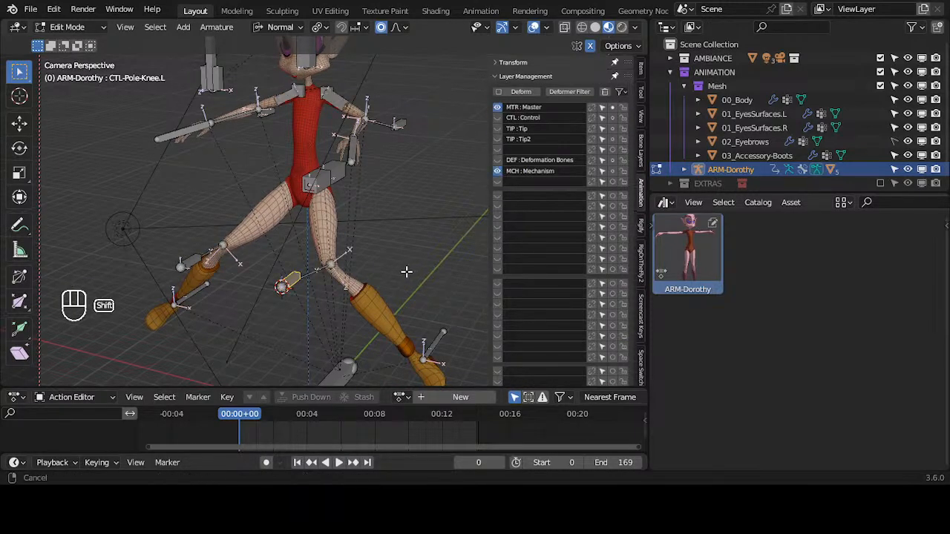
Examine the MCH-Knee.L and MCH-Elbow.L bones and how they line up with the pole bones.
middle_click_drag(408, 272, 377, 190, "shift")
middle_click_drag(377, 190, 462, 247)
scroll(265, 229, "up", 3)
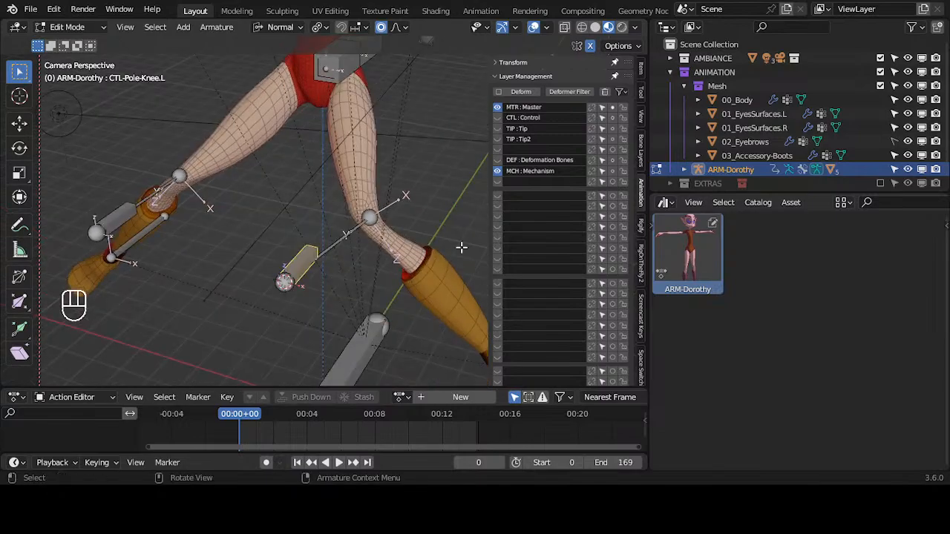
scroll(385, 253, "up", 3)
left_click(359, 253)
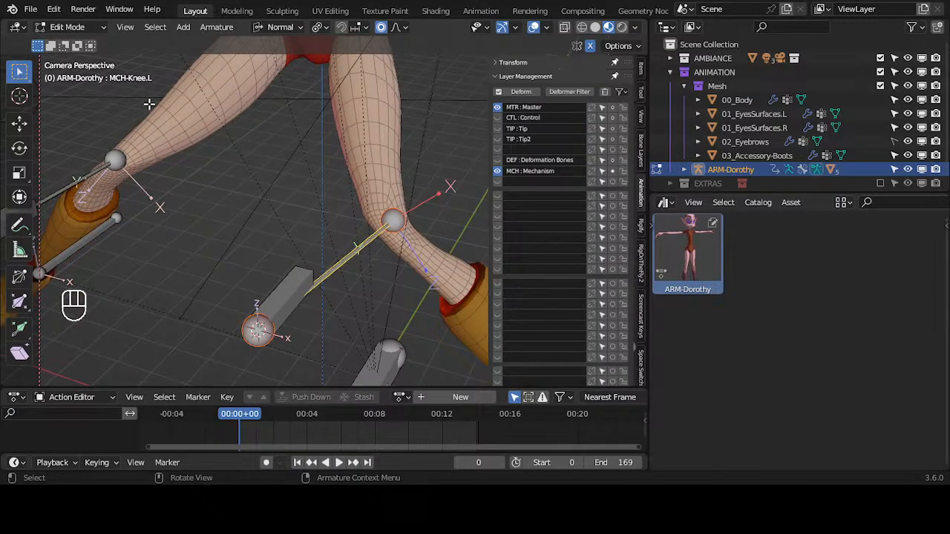
middle_click_drag(313, 258, 283, 299)
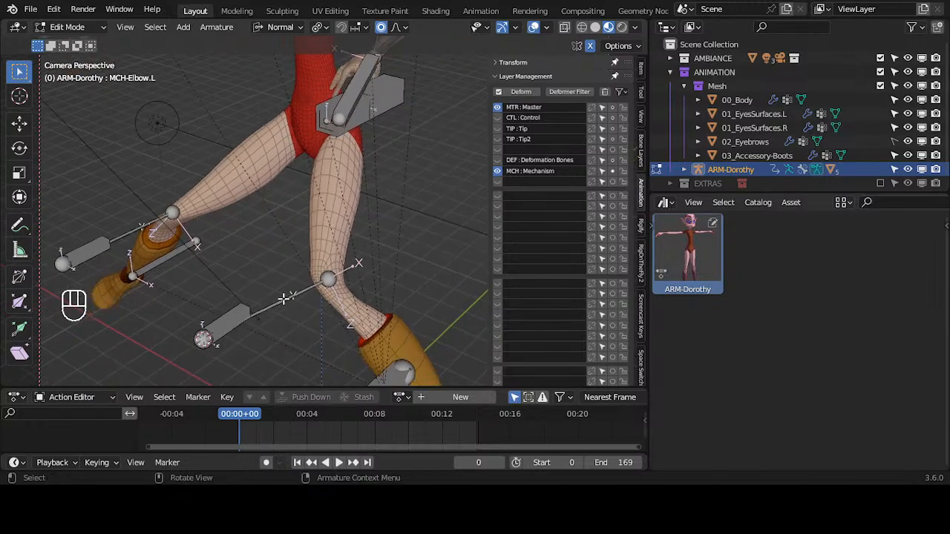
middle_click_drag(239, 268, 287, 275)
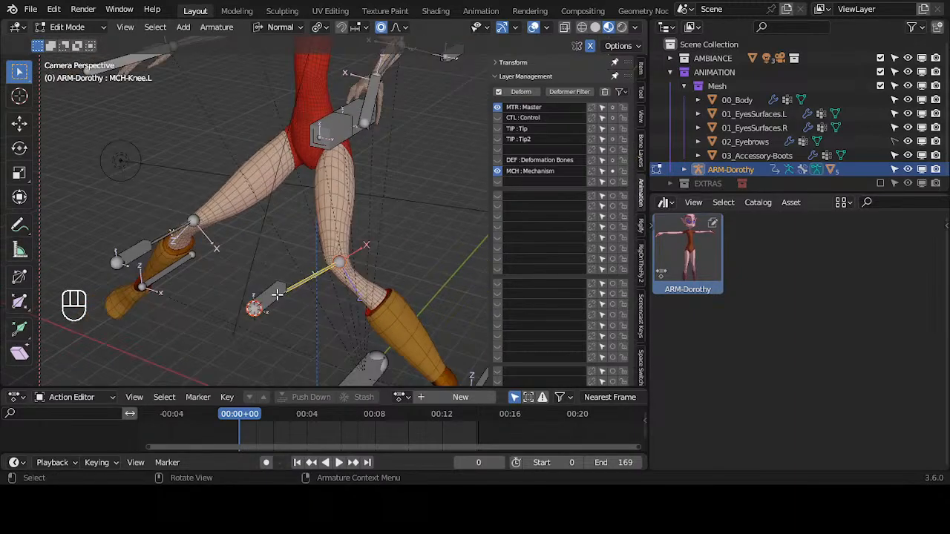
Try moving the CTL-Pole-Knee.L bone away from the tip of MCH-Knee.L, cancelling each move.
key("g")
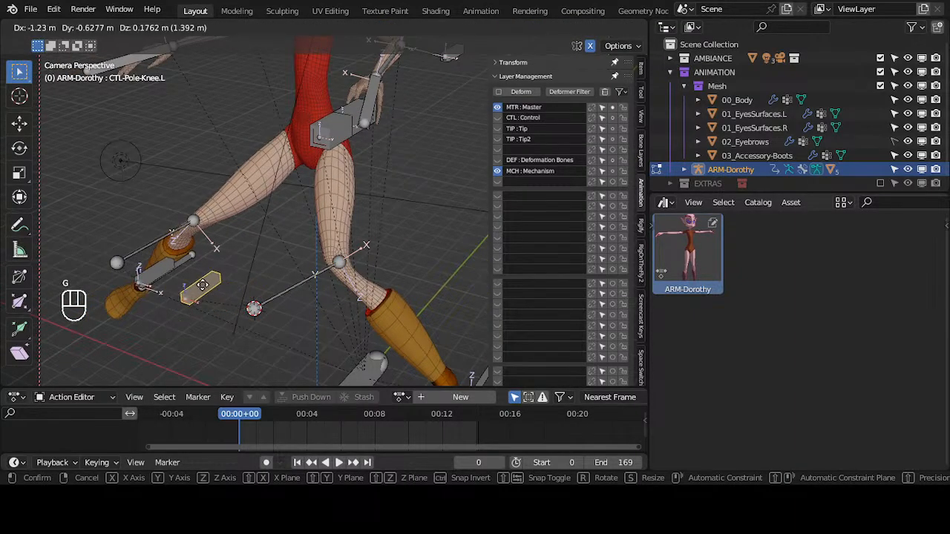
right_click(216, 288)
key("g")
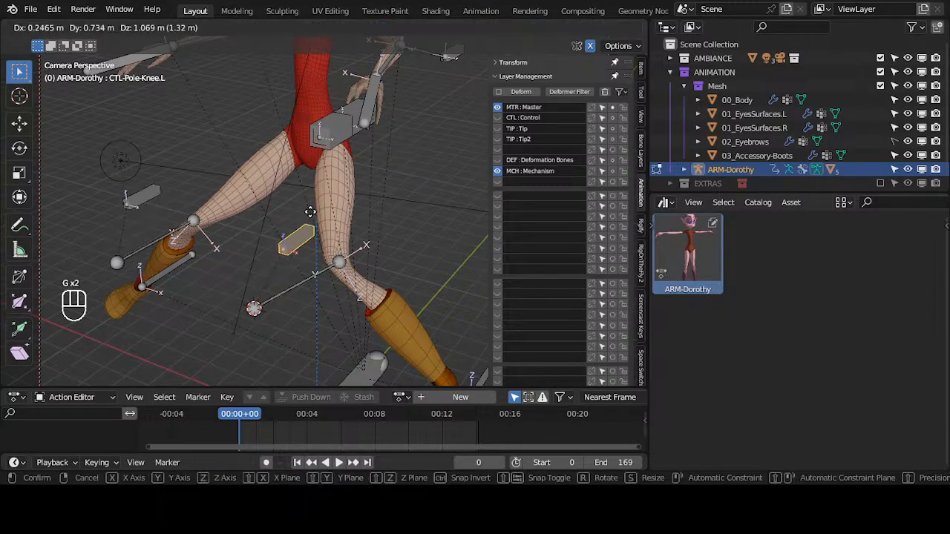
right_click(309, 220)
left_click(320, 276)
middle_click_drag(372, 157, 316, 313, "shift")
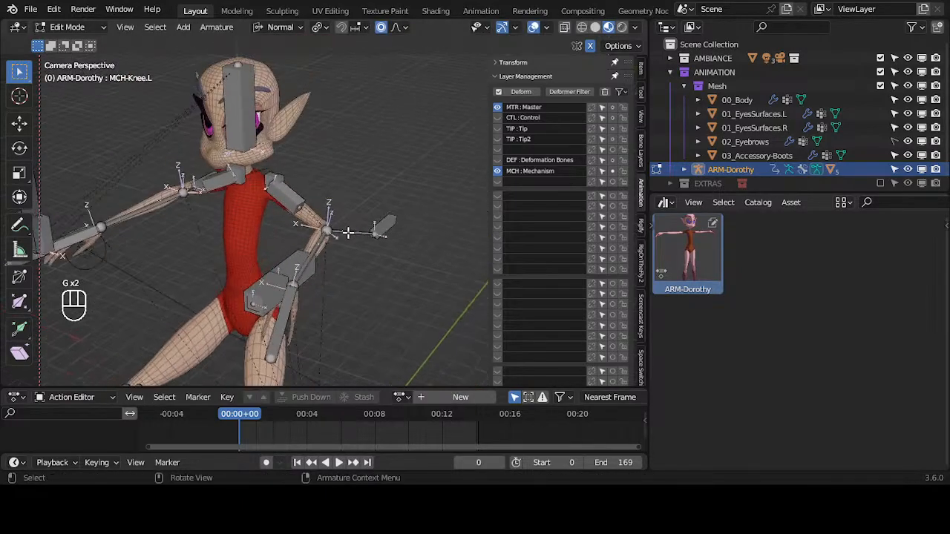
Try moving the CTL-Pole-Elbow.L bone and the MCH-Elbow.L bone apart, leaving both at their original positions.
left_click(393, 224)
key("g")
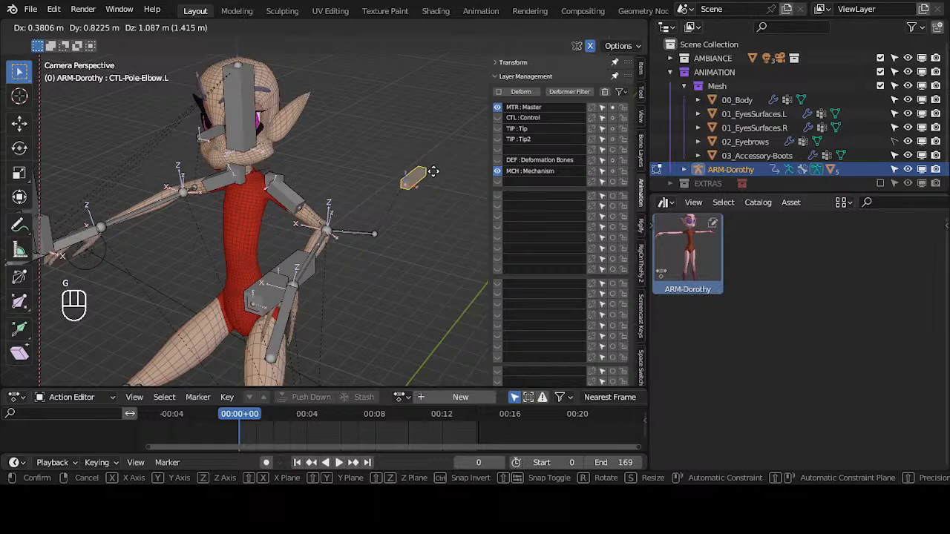
left_click(399, 221)
left_click(343, 232)
key("g")
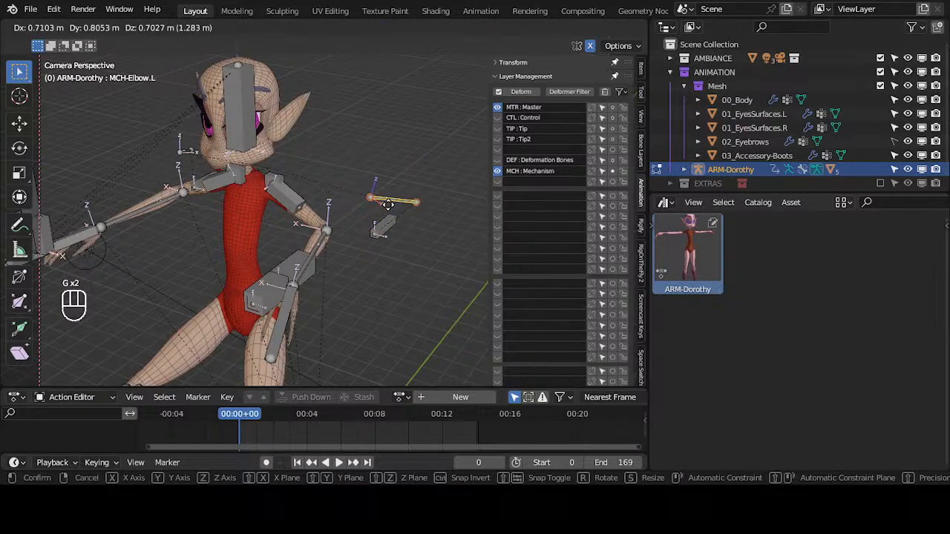
right_click(371, 209)
Select the CTL-Pole-Elbow.R bone, then try moving the CTL-Pole-Knee.L bone in Edit Mode, cancelling the move.
middle_click_drag(332, 245, 301, 195)
left_click(324, 186)
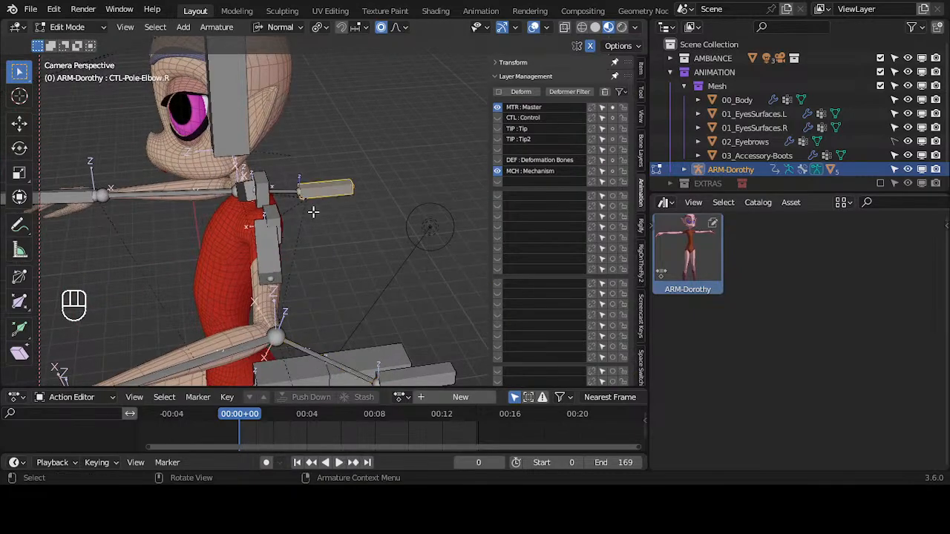
middle_click_drag(312, 236, 280, 268)
left_click(290, 250)
scroll(254, 278, "up", 1)
key("g")
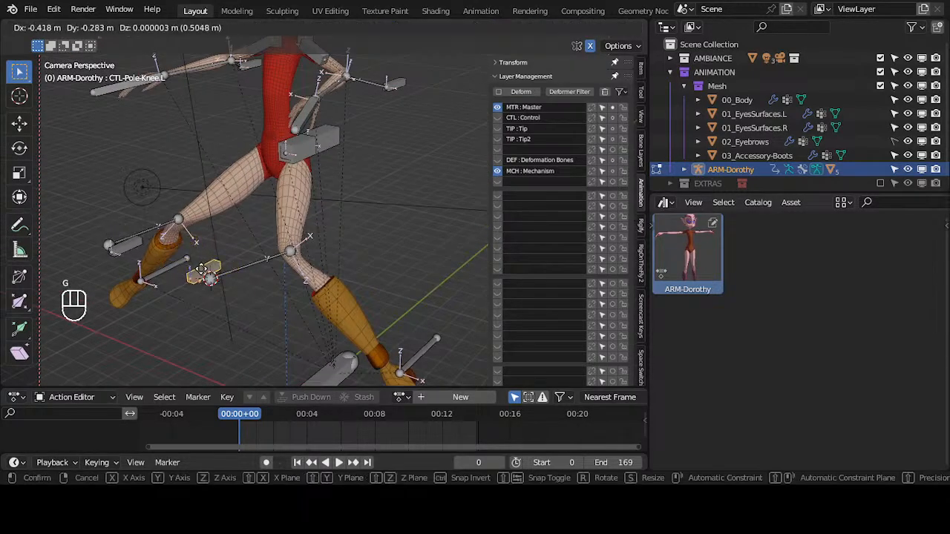
right_click(280, 349)
Examine the rig's rest pose in Edit Mode from several angles, including how the arm and leg bones line up with their poles.
scroll(281, 348, "down", 2)
middle_click_drag(305, 147, 312, 224, "shift")
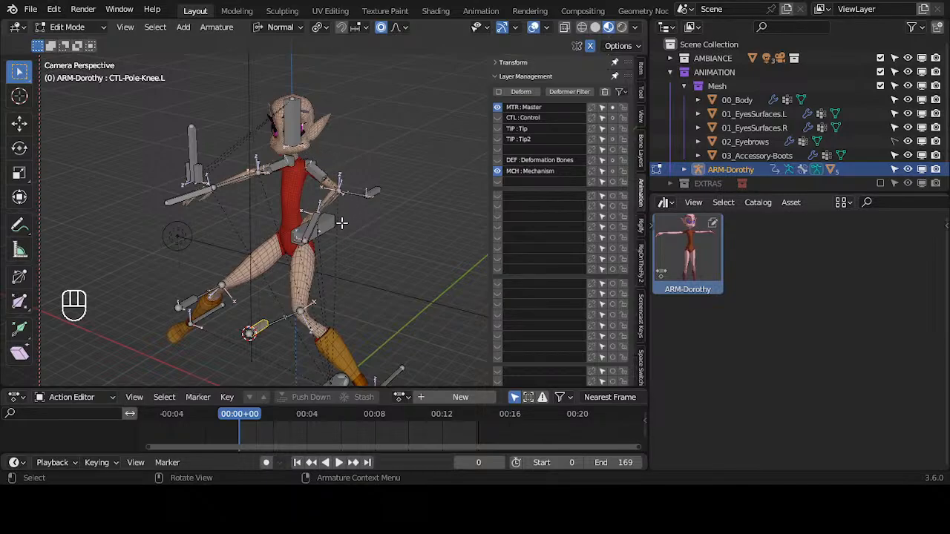
mouse_move(296, 287)
middle_mouse_down()
mouse_move(300, 263)
mouse_move(295, 277)
mouse_move(304, 279)
middle_mouse_up()
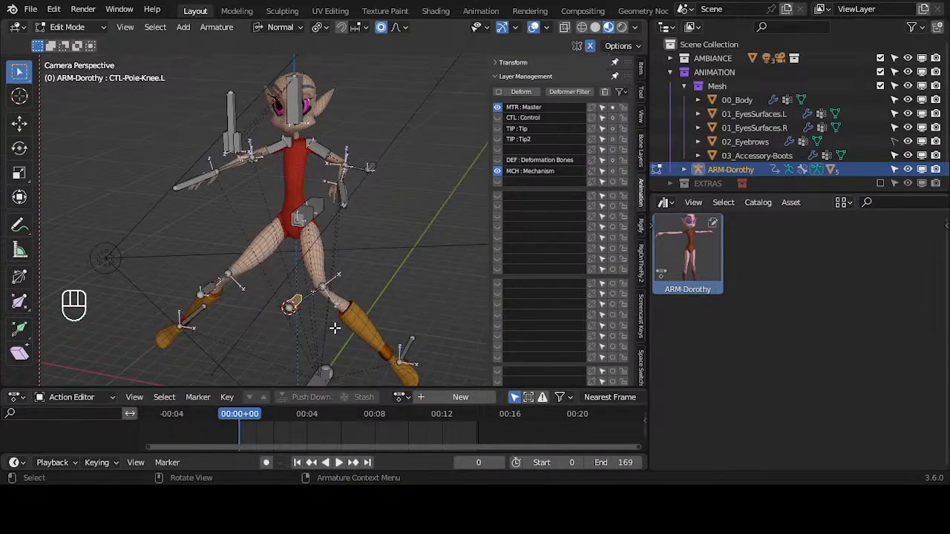
middle_click_drag(334, 328, 314, 289)
middle_click_drag(346, 222, 336, 306, "shift")
middle_click_drag(302, 336, 297, 278, "shift")
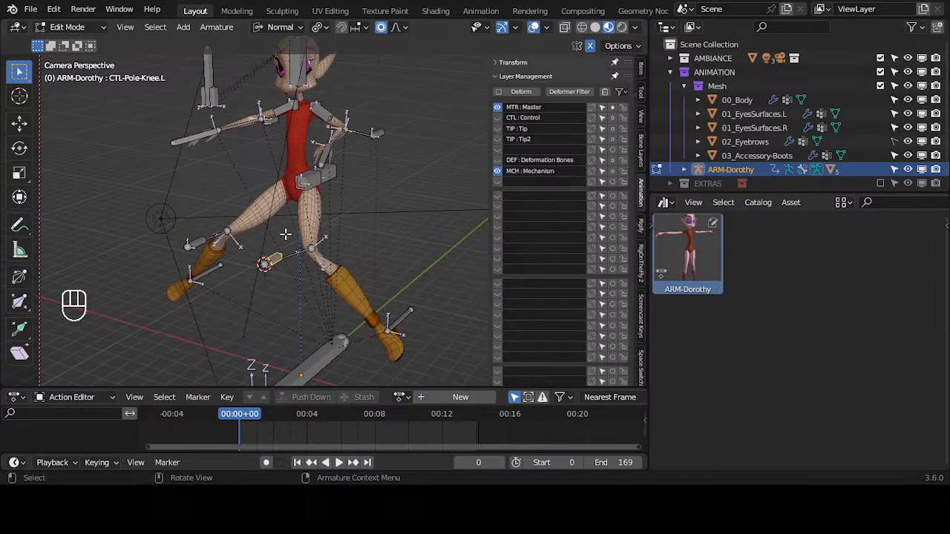
middle_click_drag(285, 234, 290, 269, "ctrl")
middle_click_drag(282, 252, 308, 259)
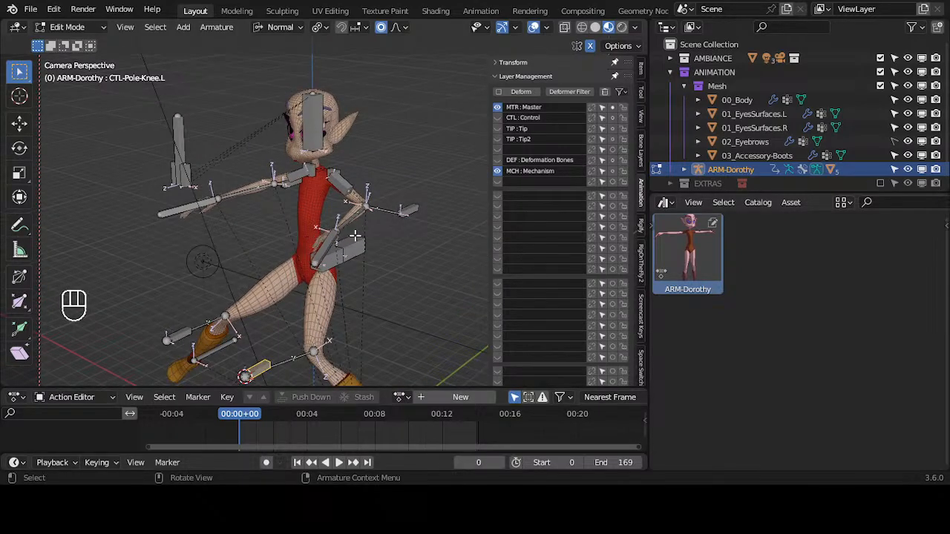
middle_click_drag(306, 303, 302, 308)
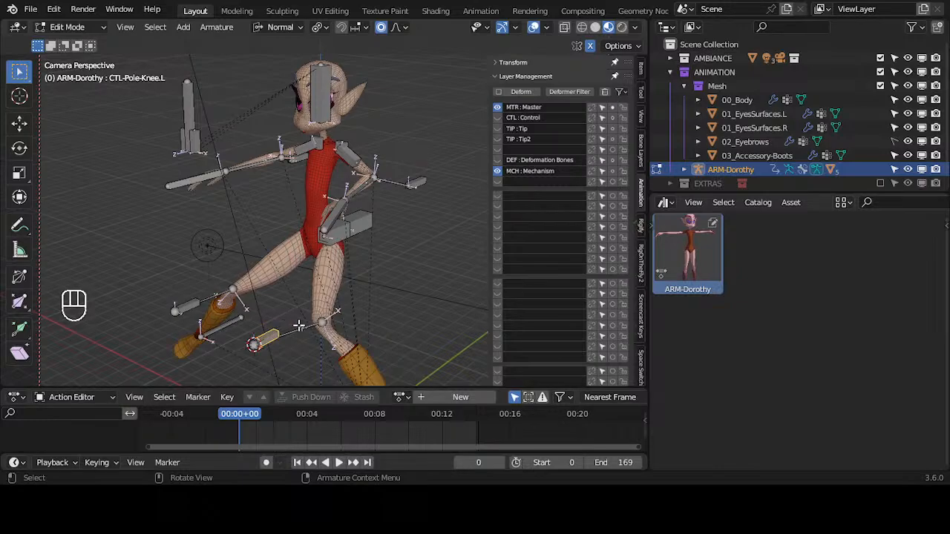
Switch the armature to Pose Mode and try moving the CTL-Pole-Knee.L bone, cancelling each move.
key("ctrl+Tab")
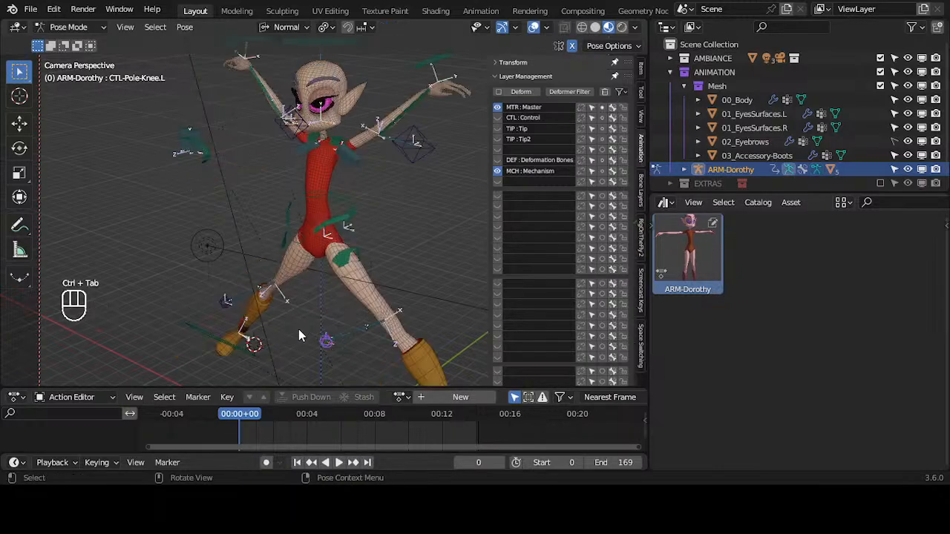
mouse_move(341, 301)
middle_mouse_down()
mouse_move(325, 328)
mouse_move(305, 259)
mouse_move(315, 294)
mouse_move(326, 296)
middle_mouse_up()
left_click(316, 336)
left_click(311, 341)
key("g")
right_click(261, 266)
key("g")
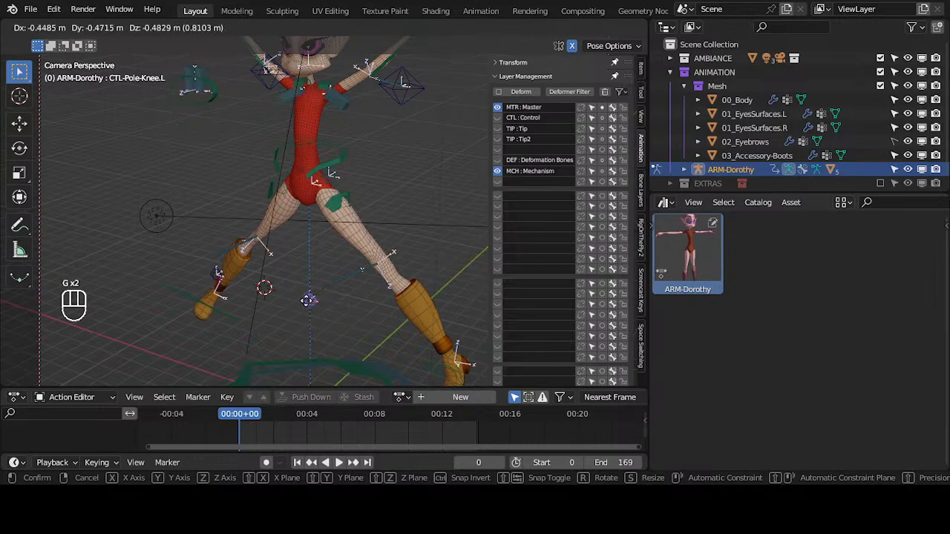
right_click(337, 313)
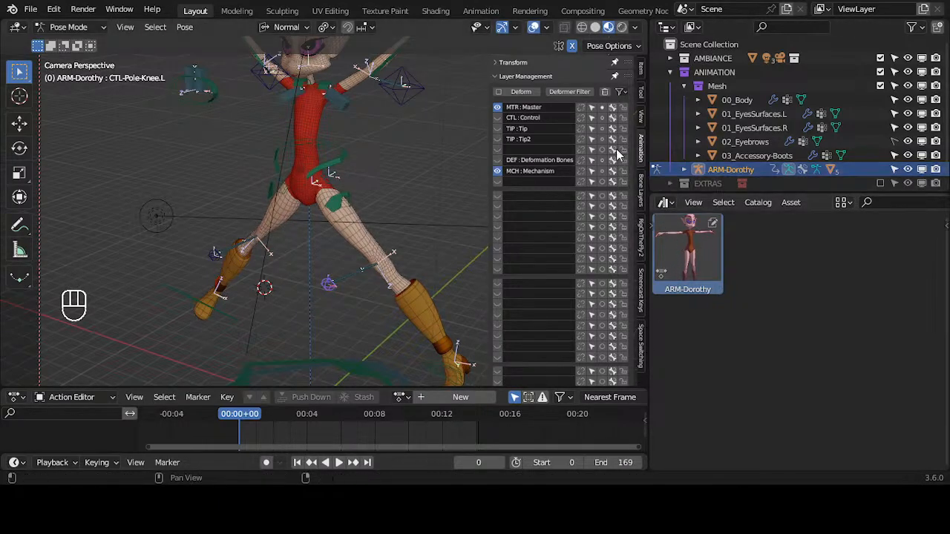
key("ctrl+Tab")
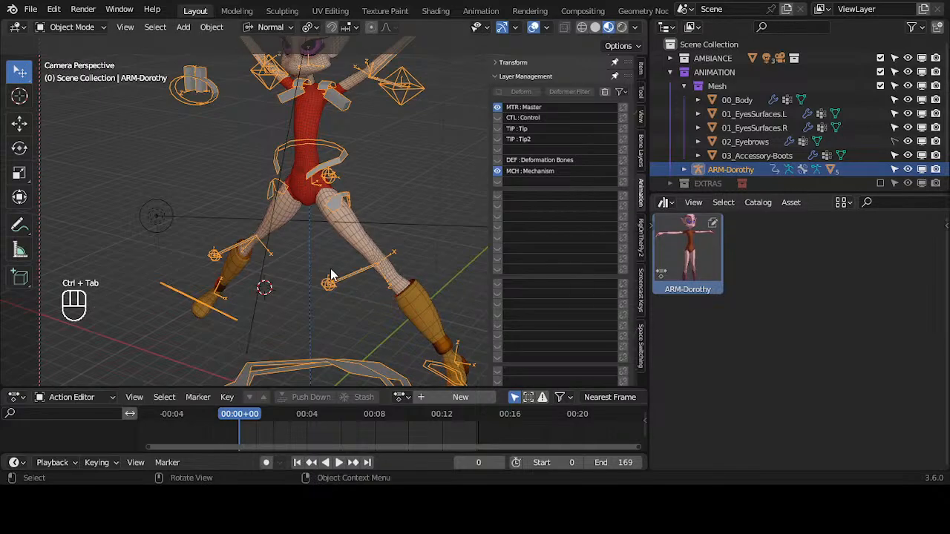
key("ctrl+Tab")
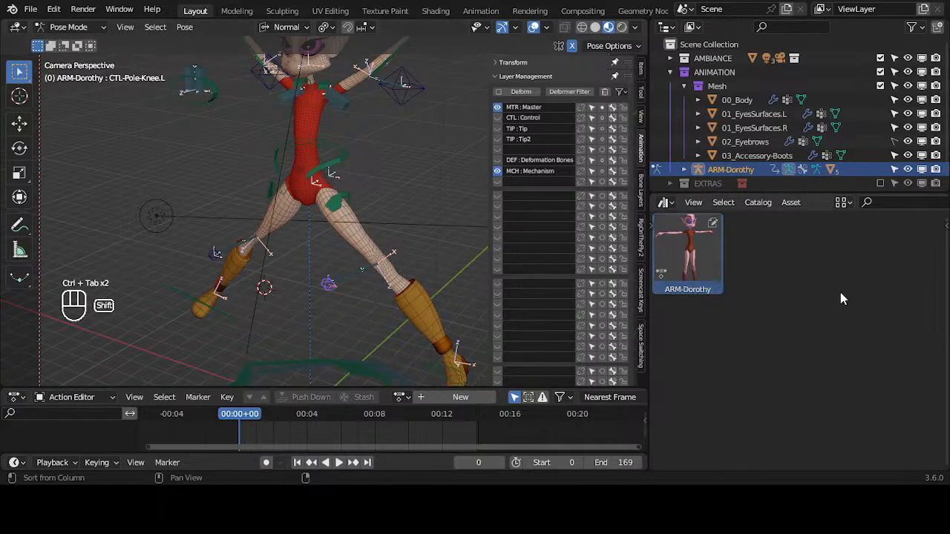
key("shift+F7")
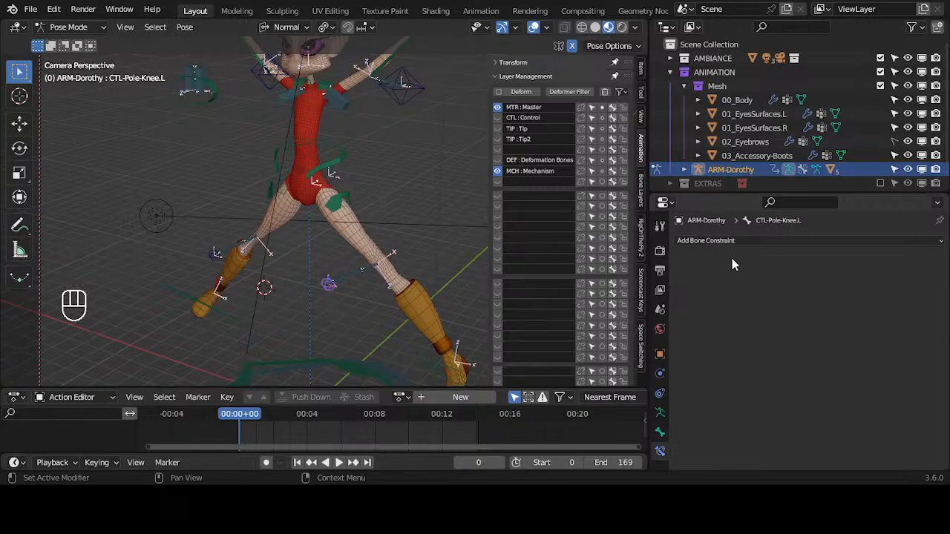
key("shift+F1")
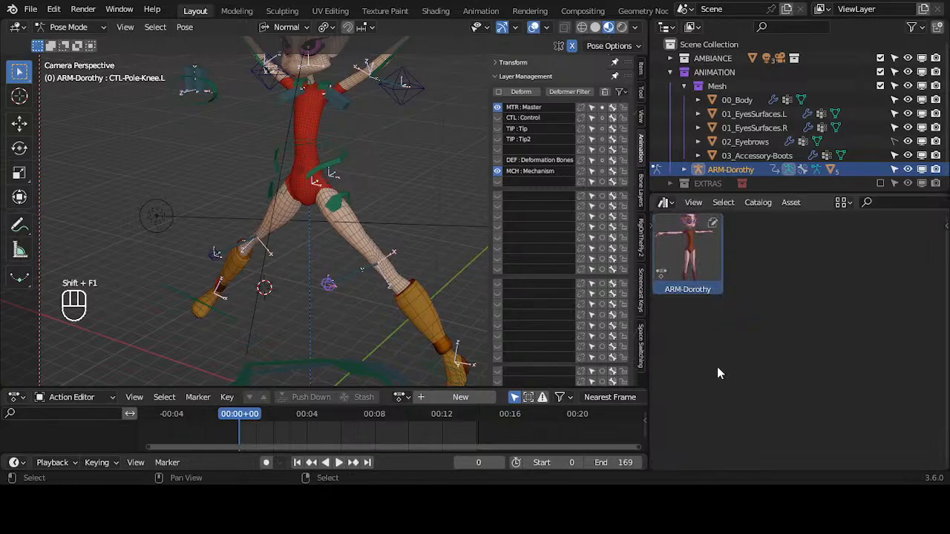
key("shift")
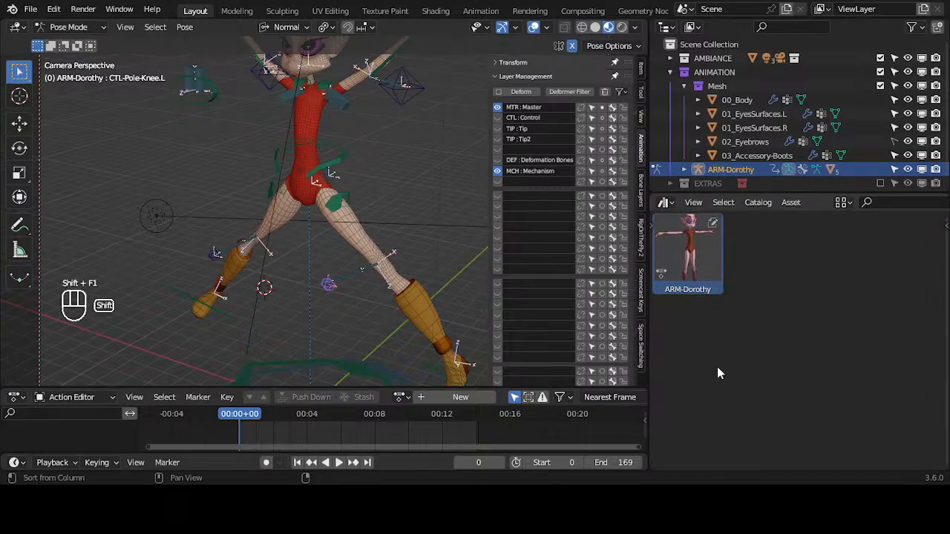
left_click(666, 204)
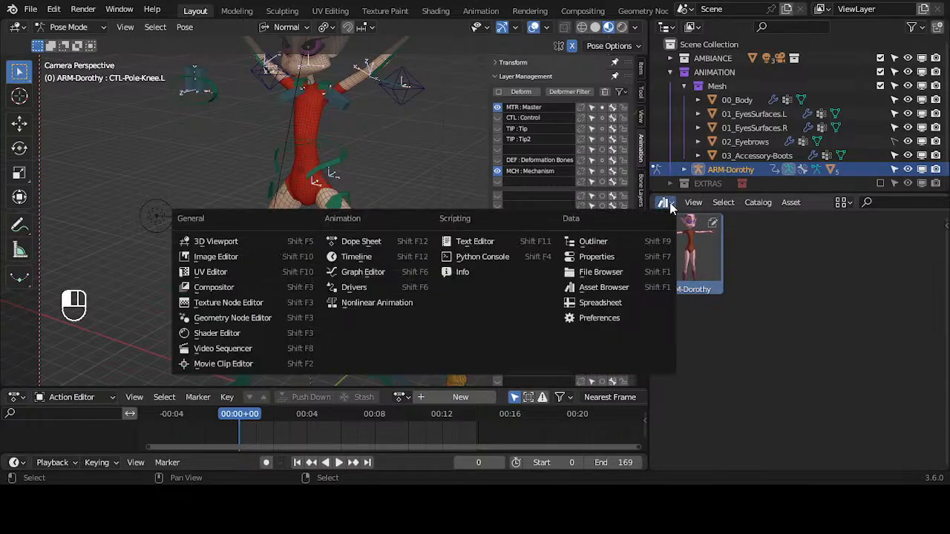
left_click(616, 288)
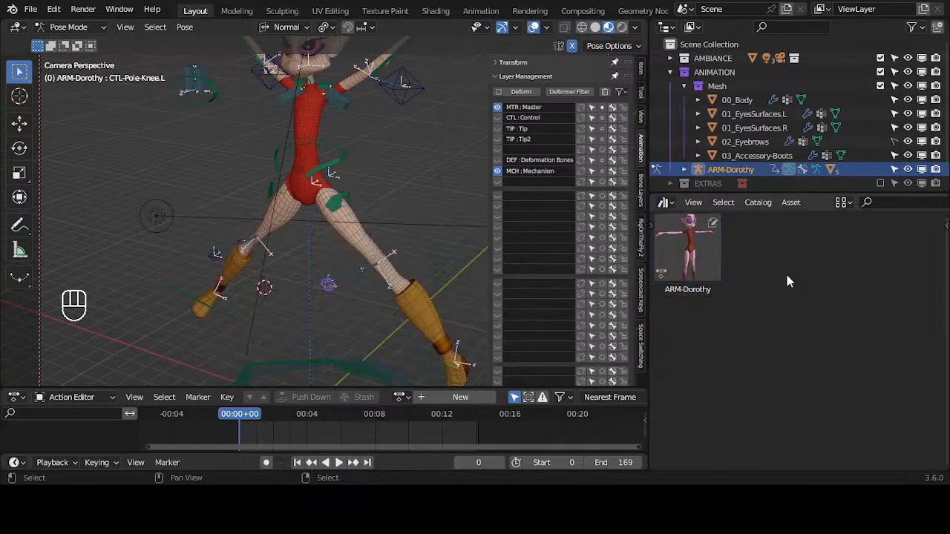
key("shift+F1")
key("shift+F1")
key("shift+F1")
key("shift+F1")
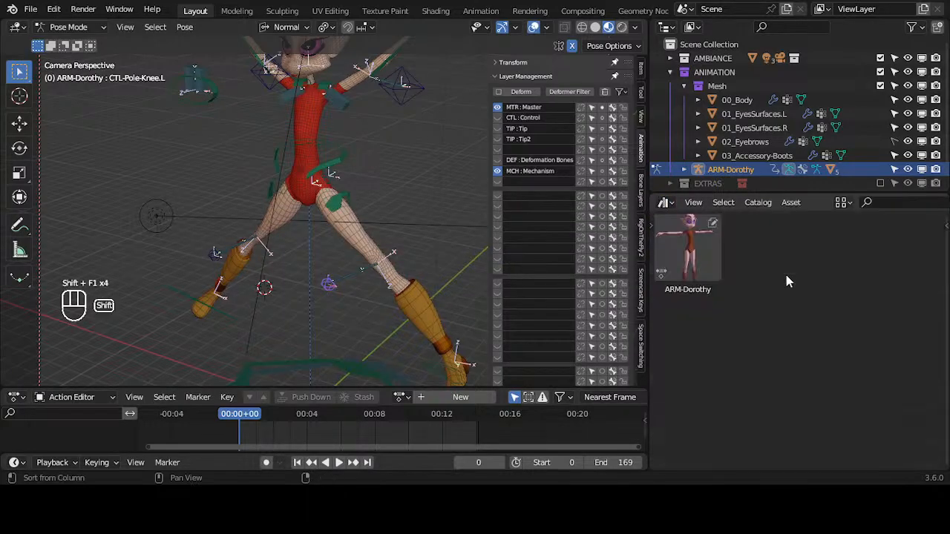
Replace the Asset Browser with the Properties editor and try moving the CTL-Pole-Knee.L bone, leaving it at its original position.
key("shift+F7")
key("shift+F7")
key("shift+F7")
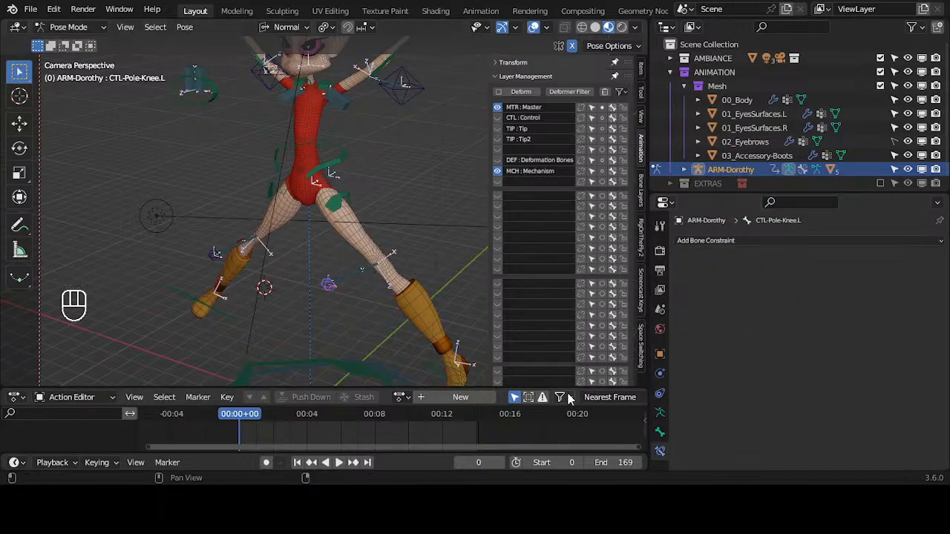
key("g")
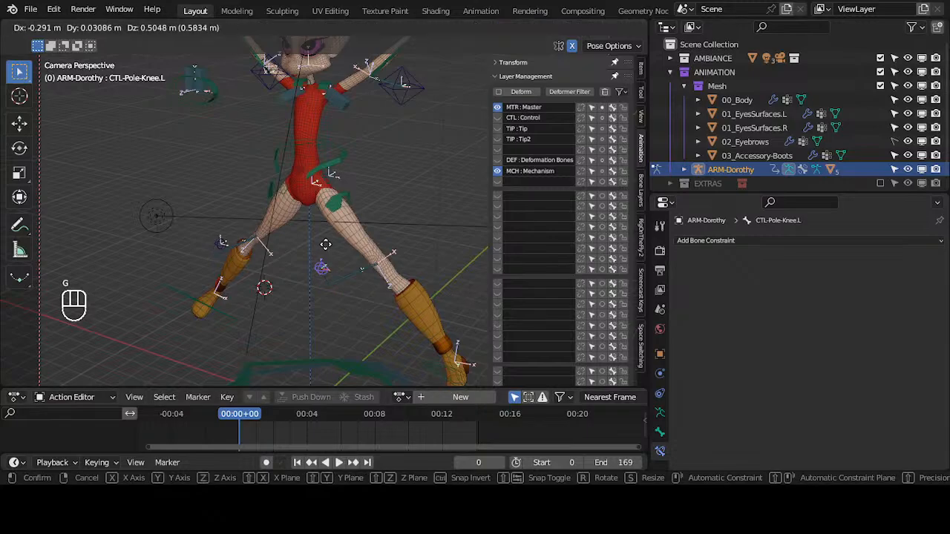
left_click(299, 303)
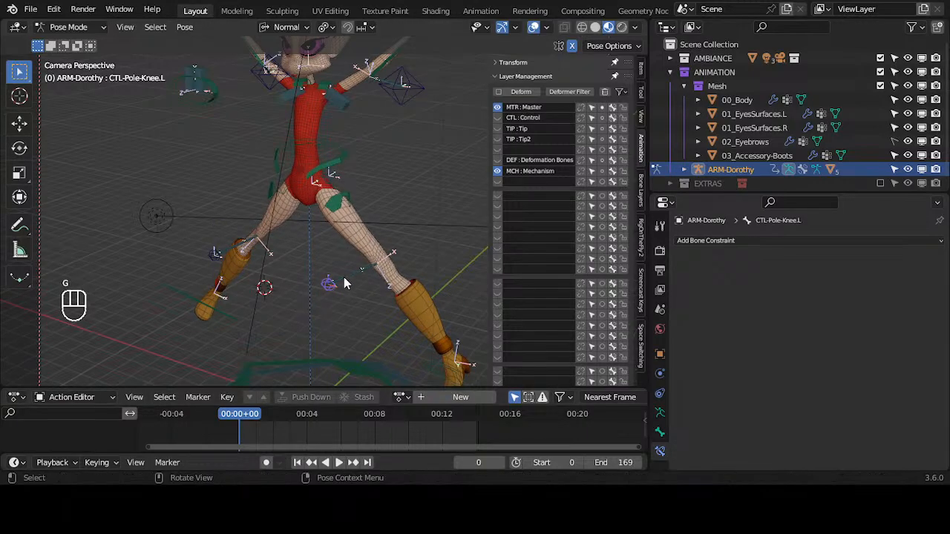
Try moving the MTR-Foot.L bone to check how the left knee and its pole follow, leaving the foot at its original position.
middle_click_drag(343, 283, 318, 260)
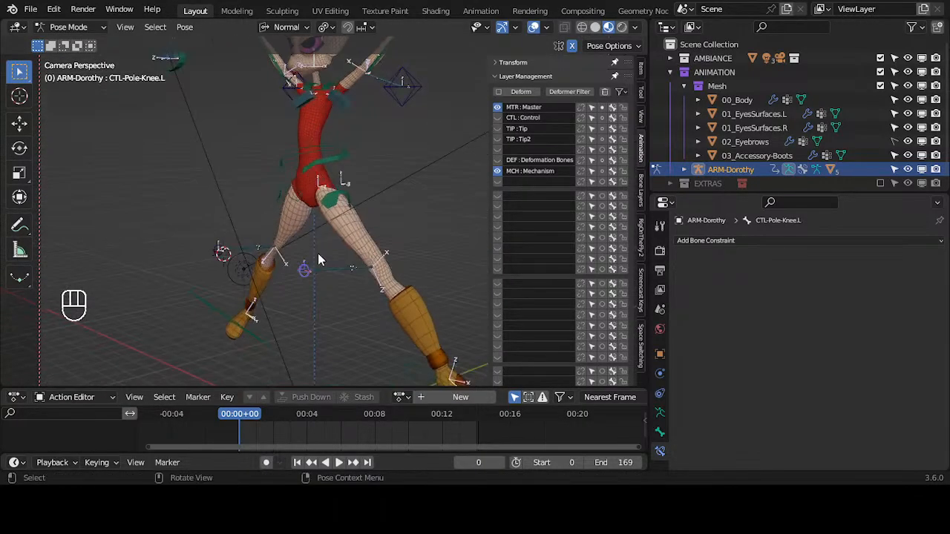
middle_click_drag(361, 138, 347, 310)
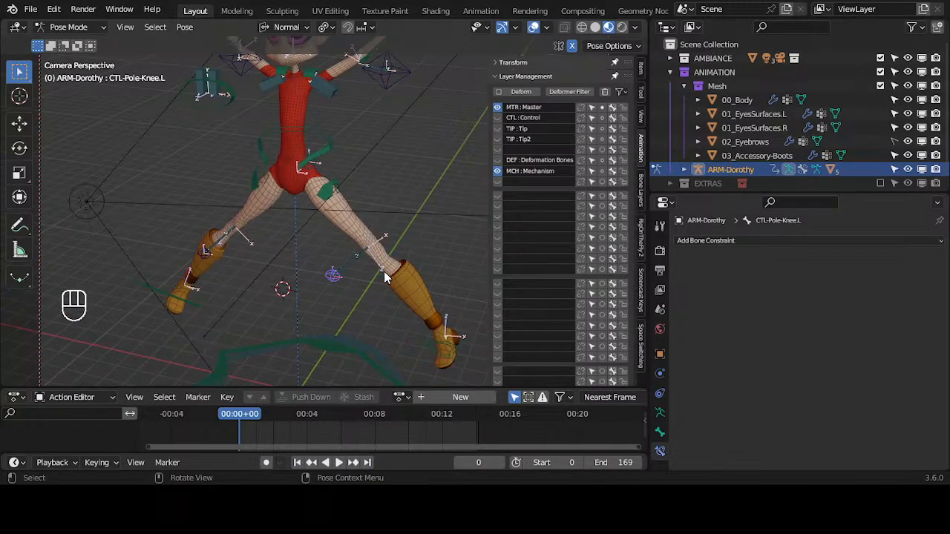
middle_click_drag(365, 282, 422, 290)
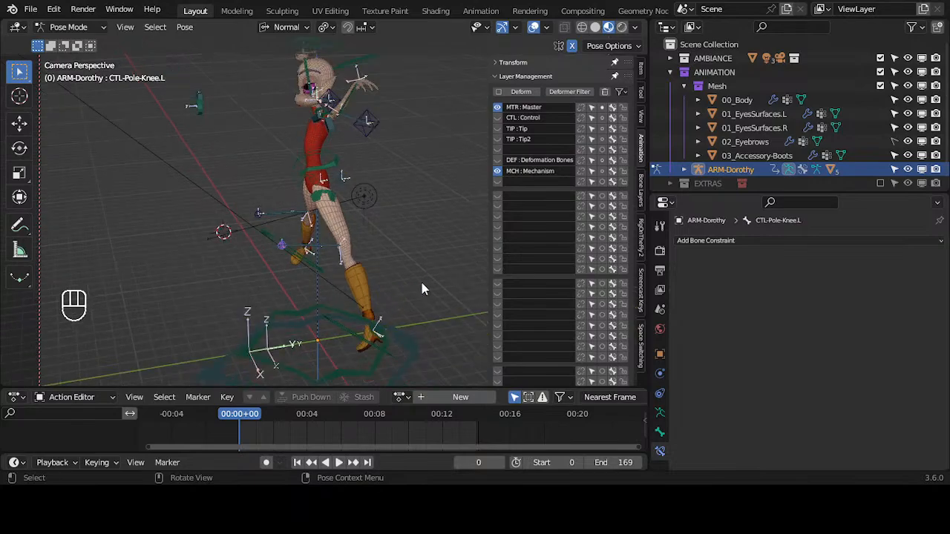
left_click(379, 356)
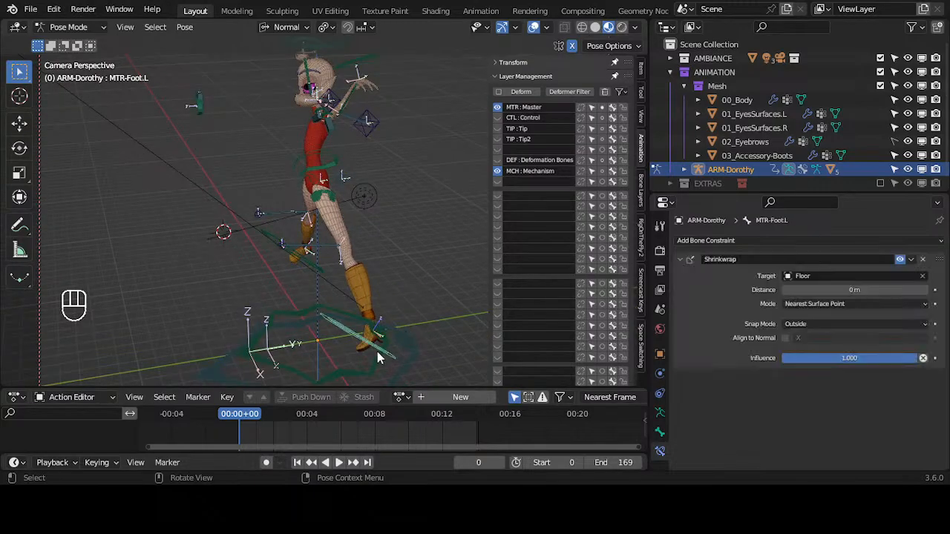
key("g")
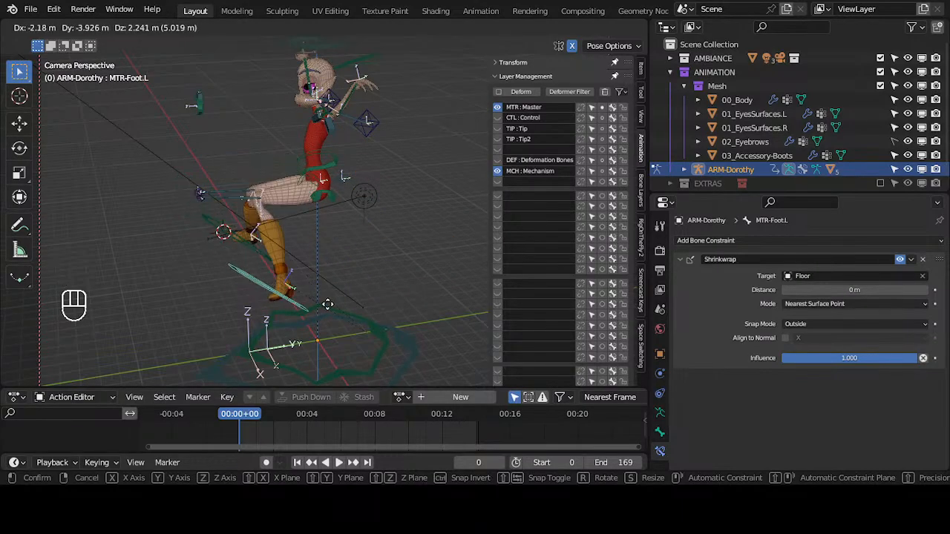
left_click(350, 312)
middle_click_drag(329, 277, 273, 256)
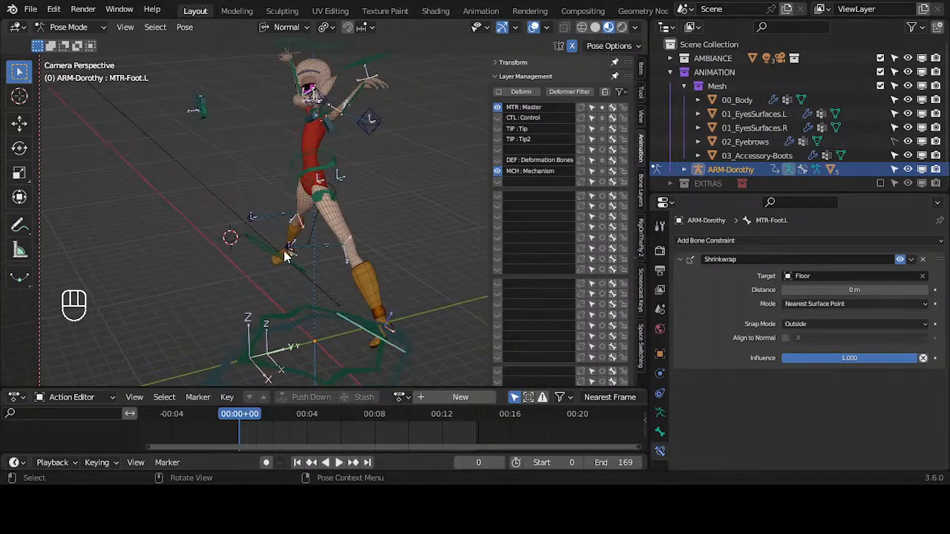
Select the CTL-Pole-Knee.L bone and look through the bone constraint types available for it.
left_click(286, 256)
left_click(709, 241)
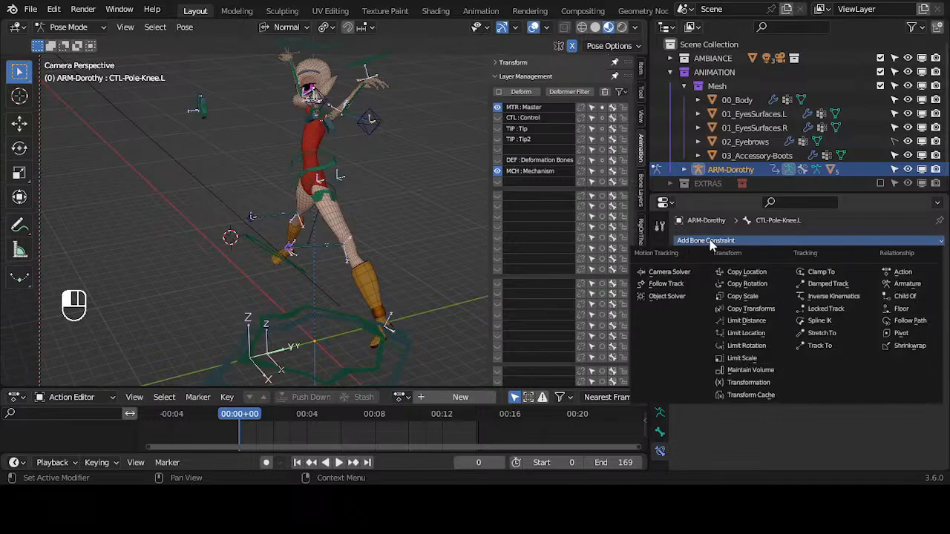
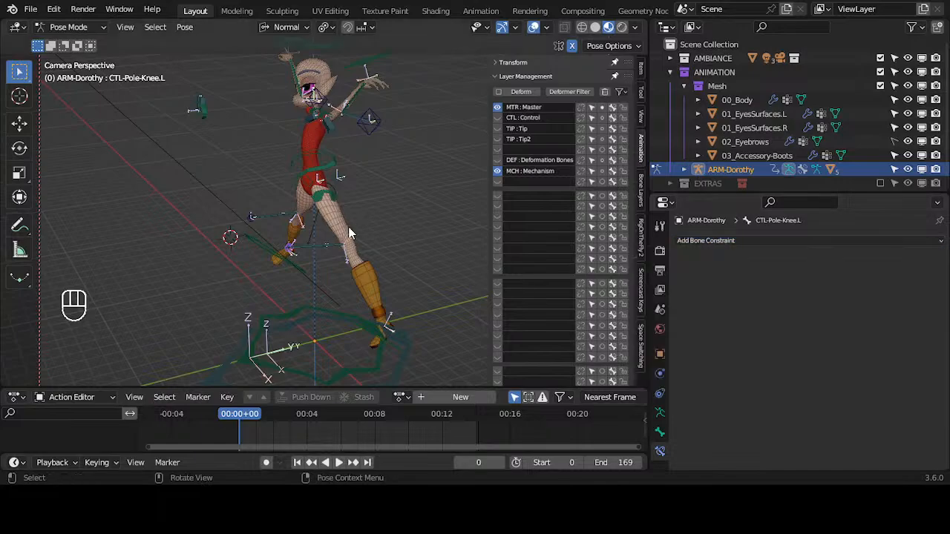
middle_click_drag(348, 227, 303, 278)
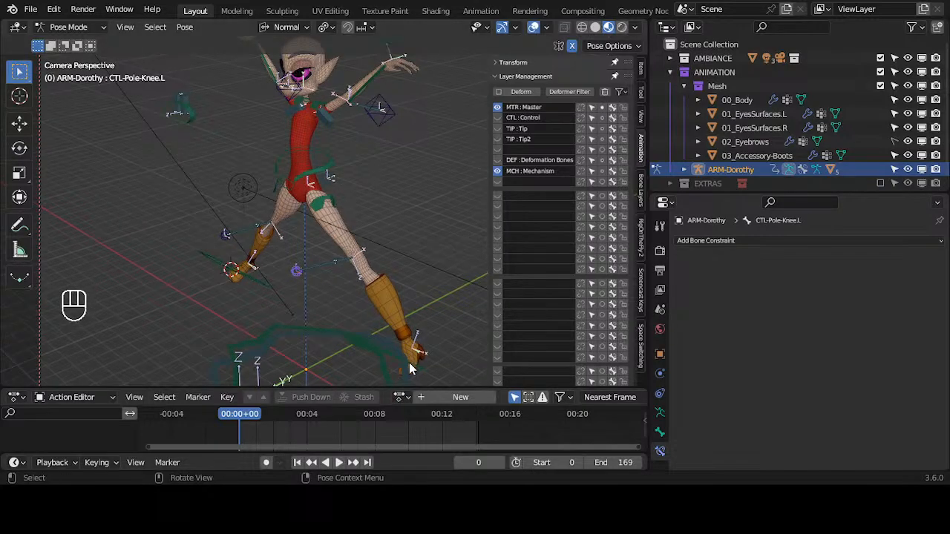
Clear the rotation and location of the CTL-Pole-Elbow.L bone.
middle_click_drag(295, 211, 359, 181)
left_click(357, 173)
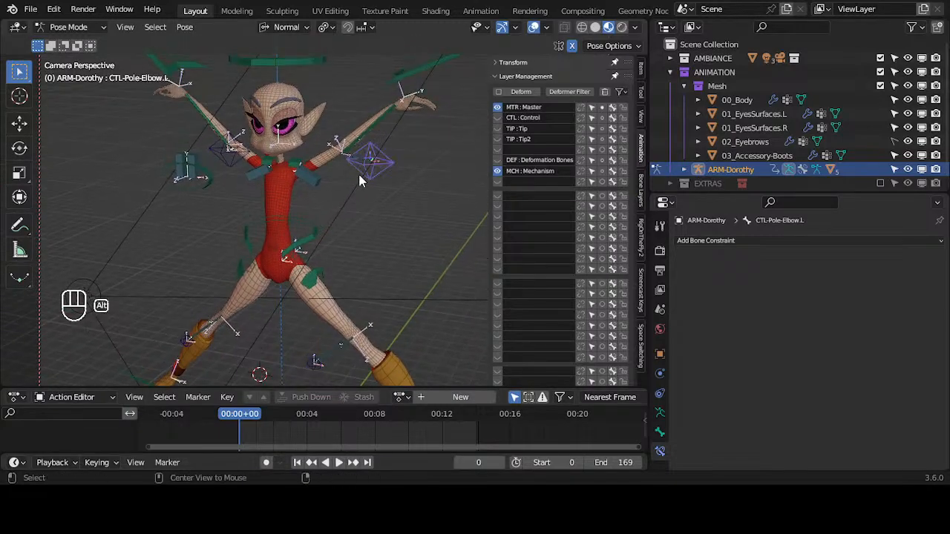
key("alt+r")
key("alt+g")
key("alt+g")
Select the MTR-Hand.L, MTR-Hand.R, MTR-Foot.R and MTR-Foot.L bones together.
left_click(425, 75)
scroll(248, 134, "down", 1)
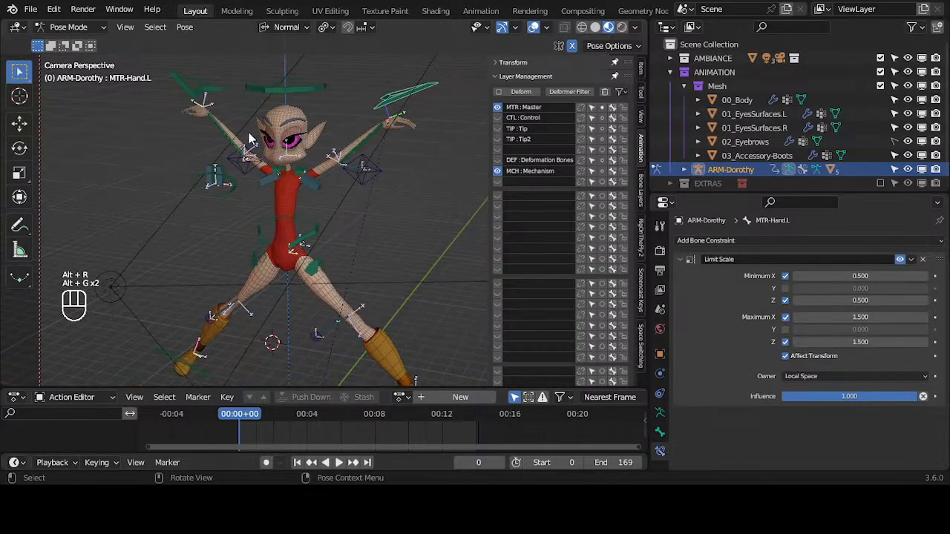
left_click(203, 94, "shift")
middle_click_drag(279, 190, 286, 99, "shift")
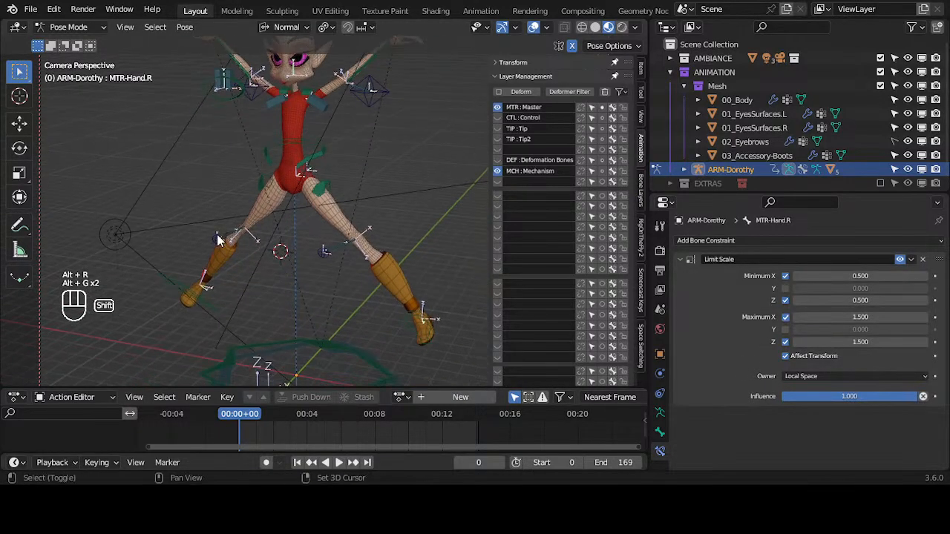
left_click(168, 283, "shift")
left_click(404, 332, "shift")
middle_click_drag(403, 333, 375, 214)
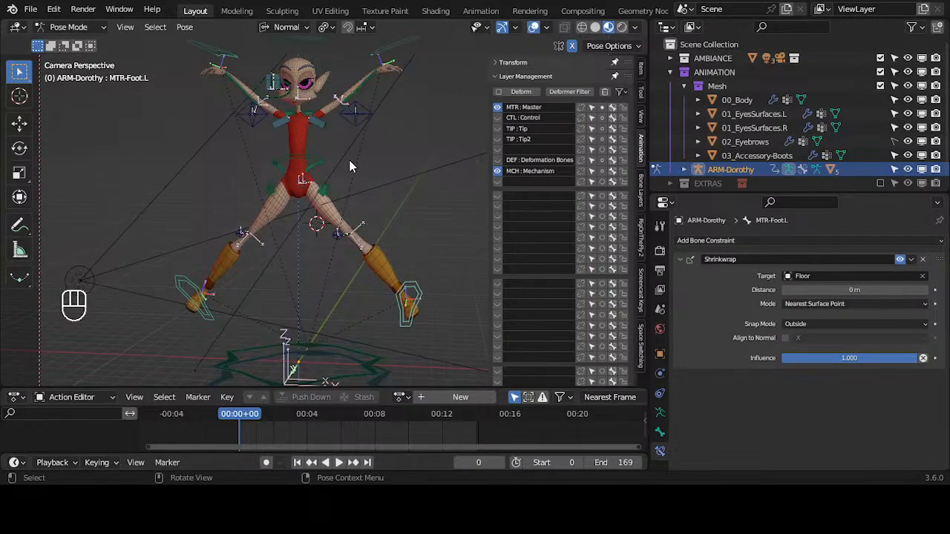
middle_click_drag(350, 166, 303, 160)
left_click(31, 9)
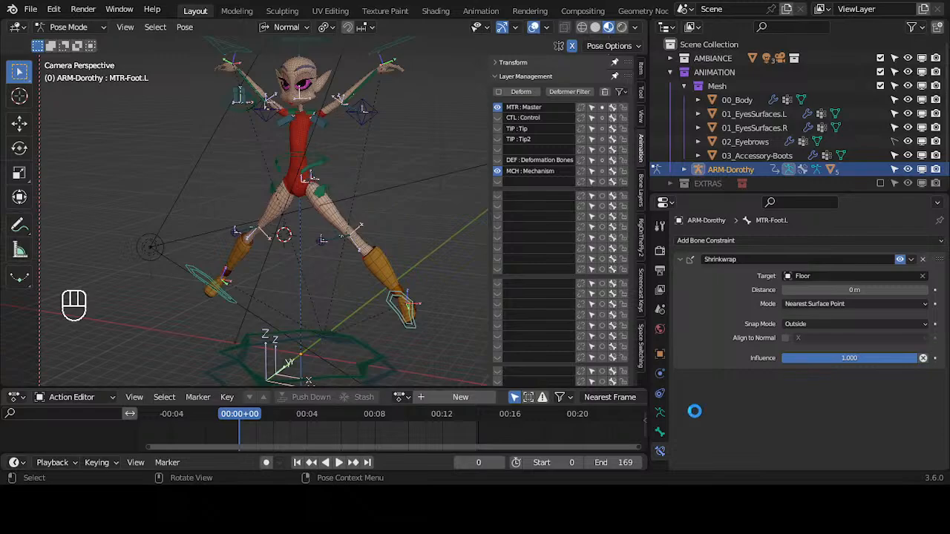
Save the current scene file.
key("ctrl+s")
scroll(336, 259, "up", 4)
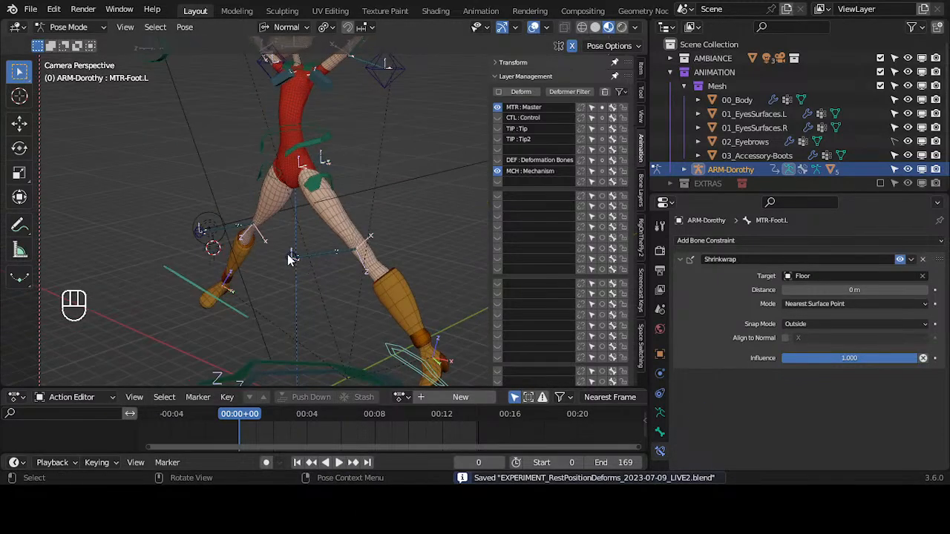
middle_click_drag(289, 258, 336, 269)
scroll(345, 217, "down", 4)
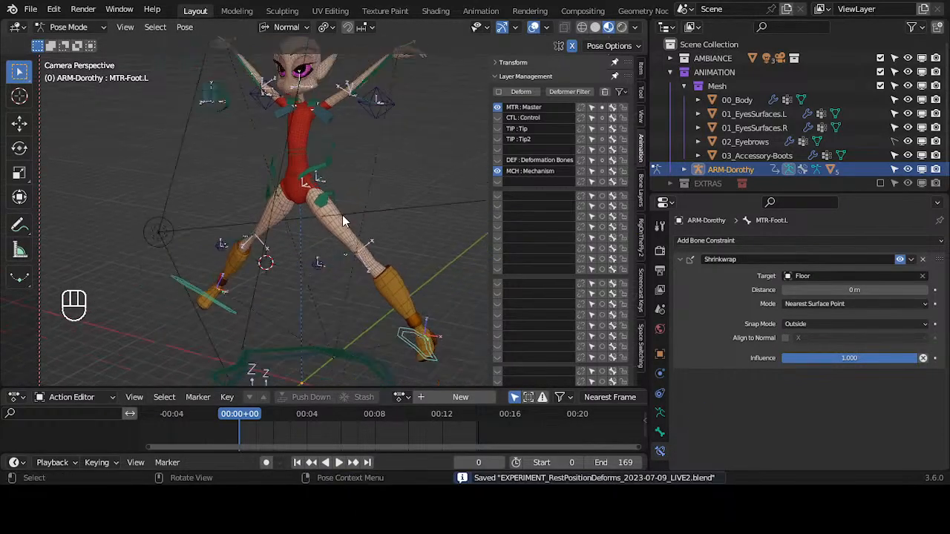
Compare the Dorothy armature's rest pose in Edit Mode with its current pose in Pose Mode.
left_click(185, 27)
left_click(184, 27)
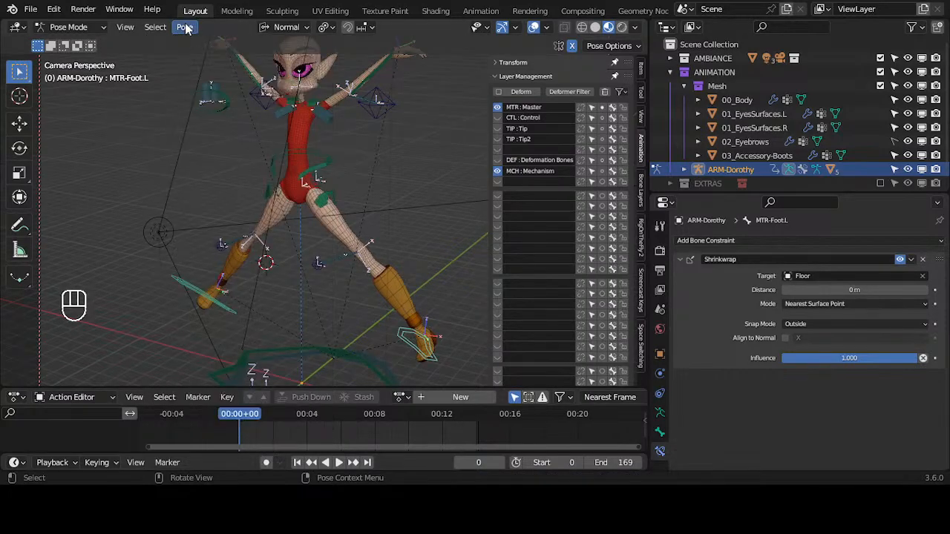
key("Tab")
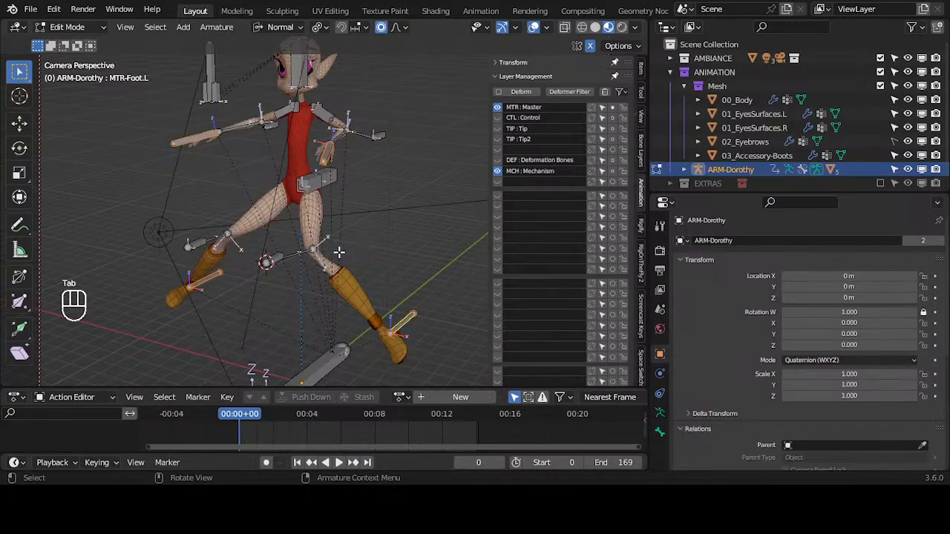
key("Tab")
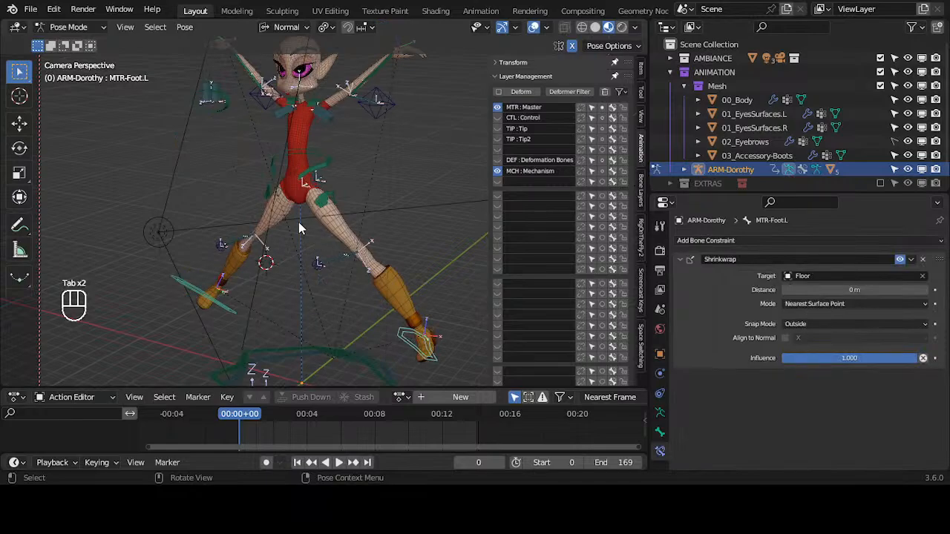
key("Tab")
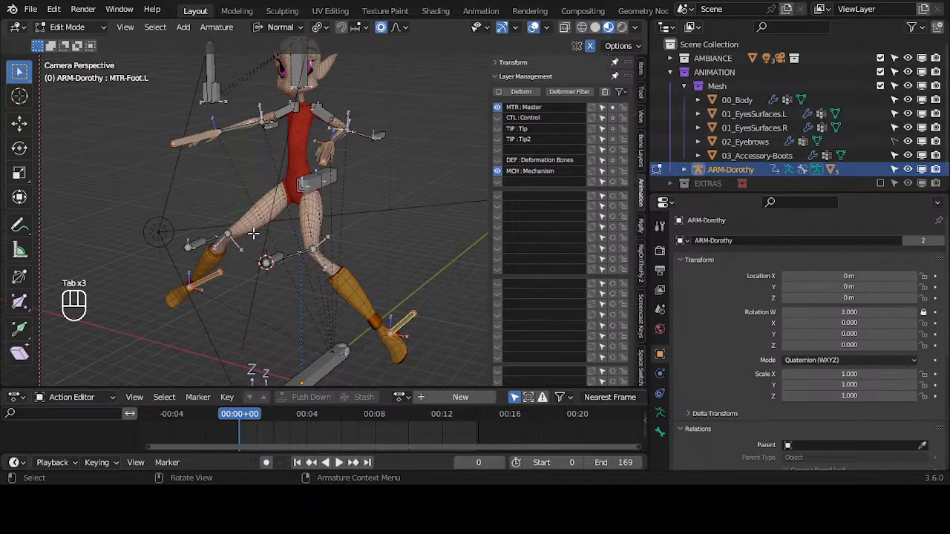
key("Tab")
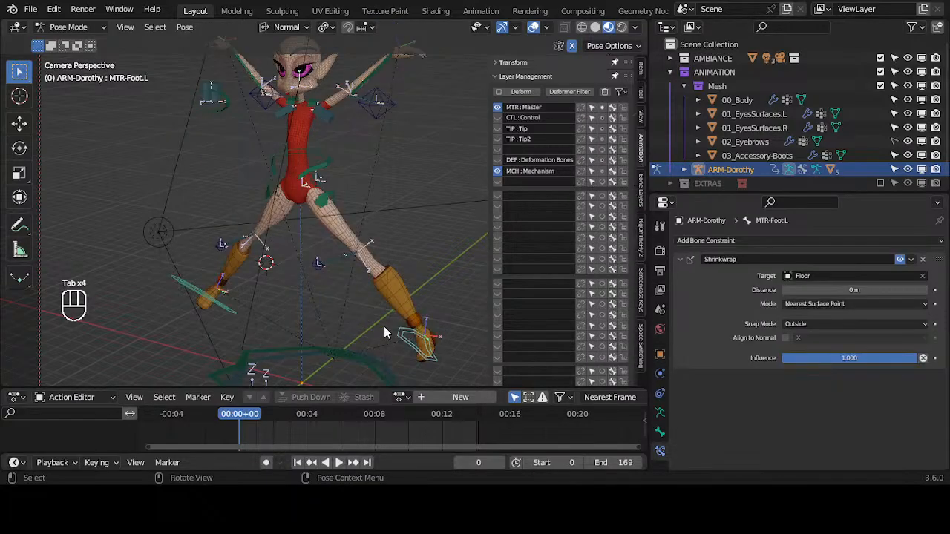
Try moving the selected hand and foot master bones in Edit Mode.
middle_click_drag(398, 57, 355, 166)
key("Tab")
left_click(207, 28)
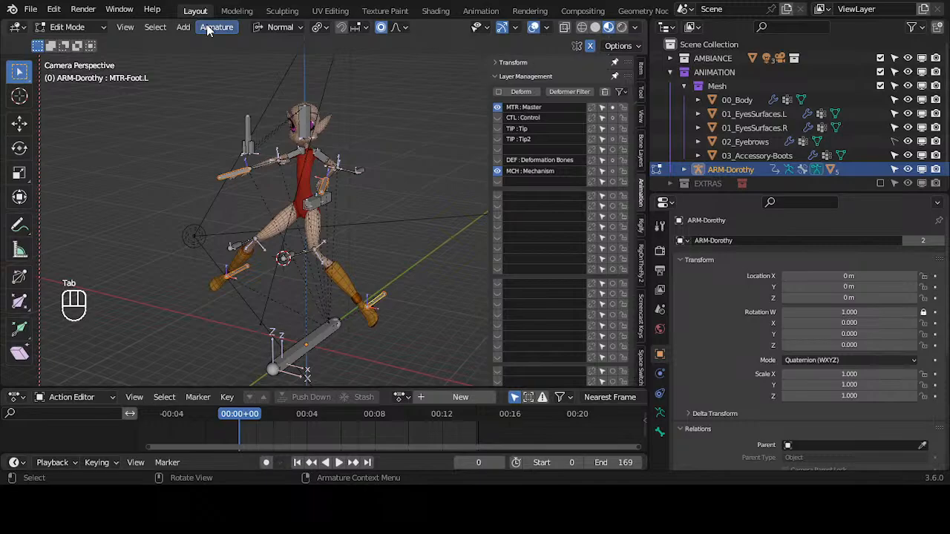
middle_click_drag(240, 131, 254, 108)
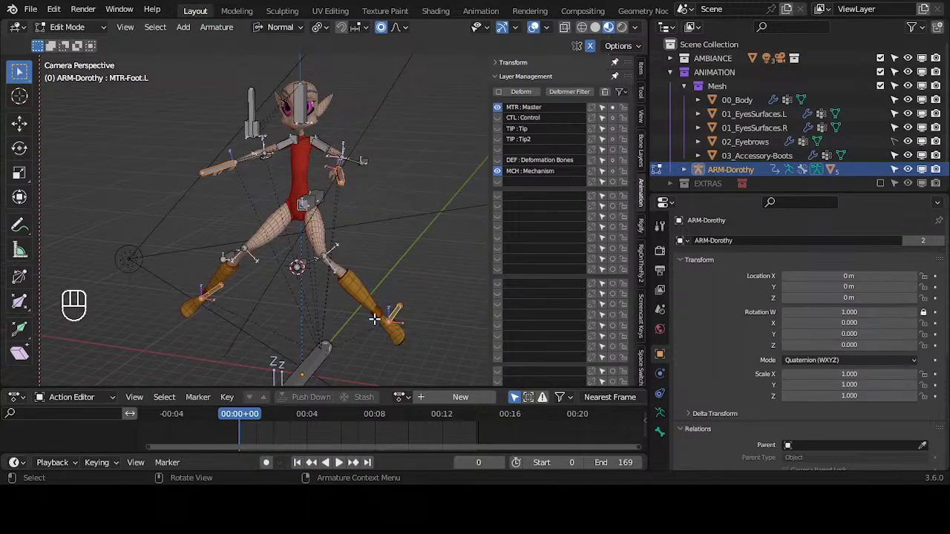
middle_click_drag(374, 320, 363, 341)
middle_click_drag(300, 252, 348, 240)
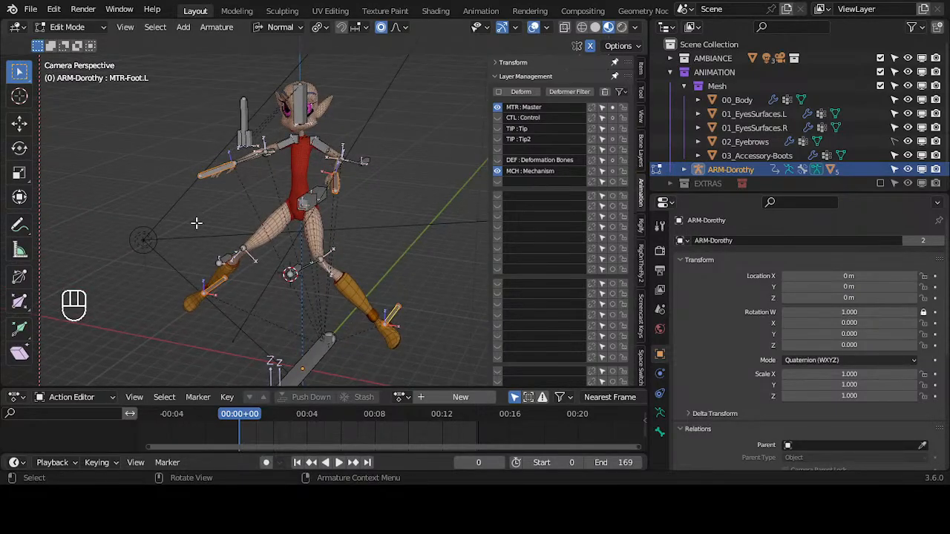
middle_click_drag(298, 283, 311, 338)
key("g")
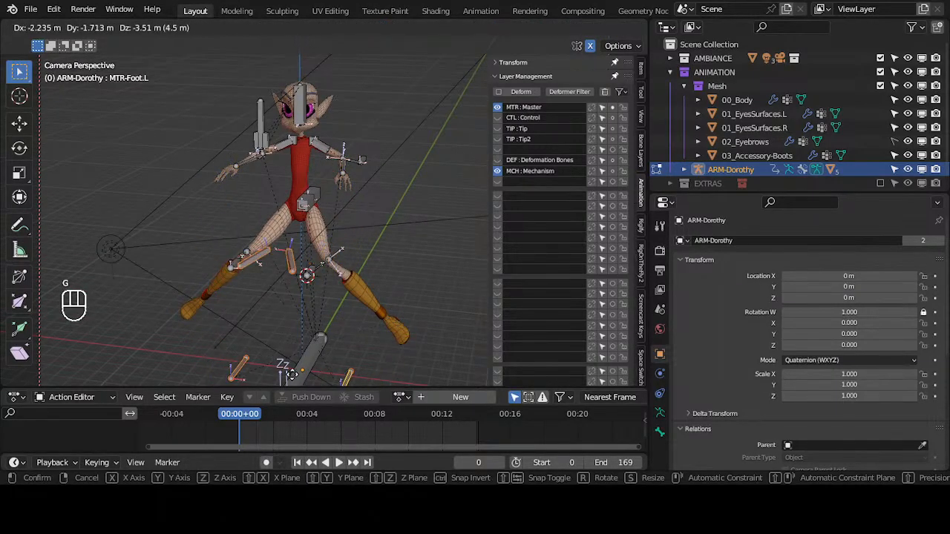
right_click(320, 314)
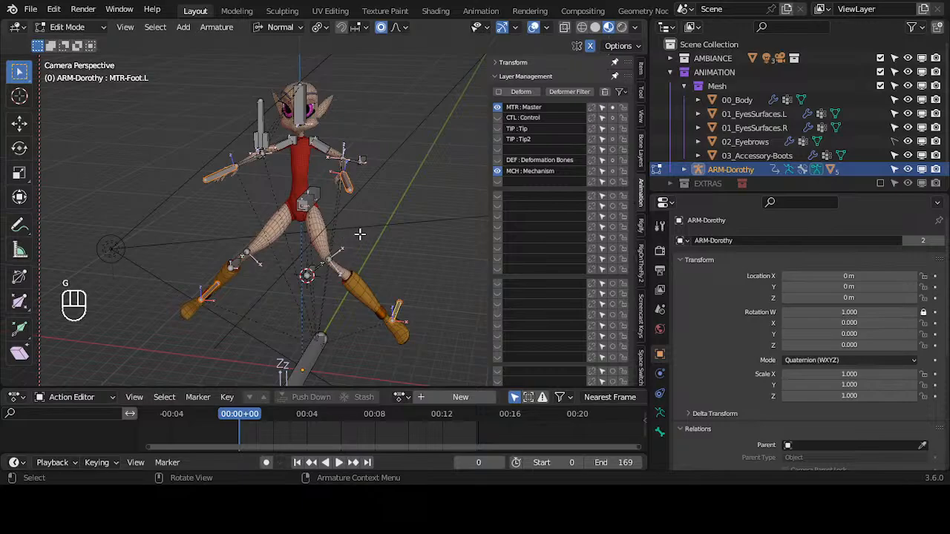
In Pose Mode, apply only the selected hand and foot master bones as the rest pose.
key("Tab")
left_click(185, 26)
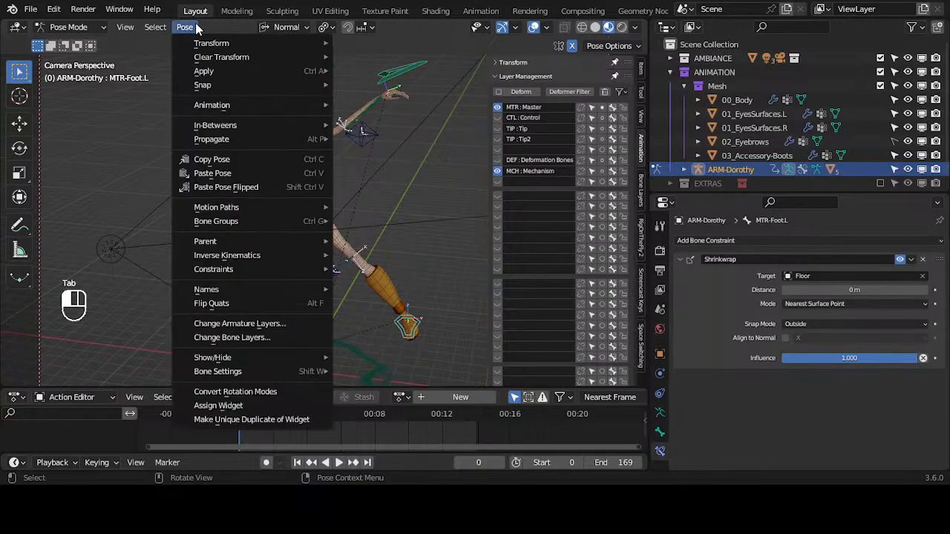
mouse_move(213, 71)
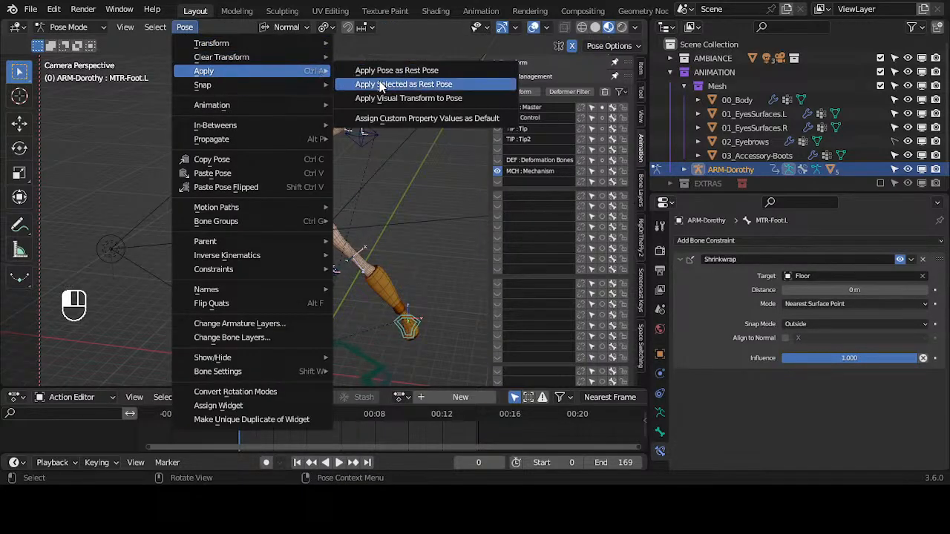
left_click(437, 85)
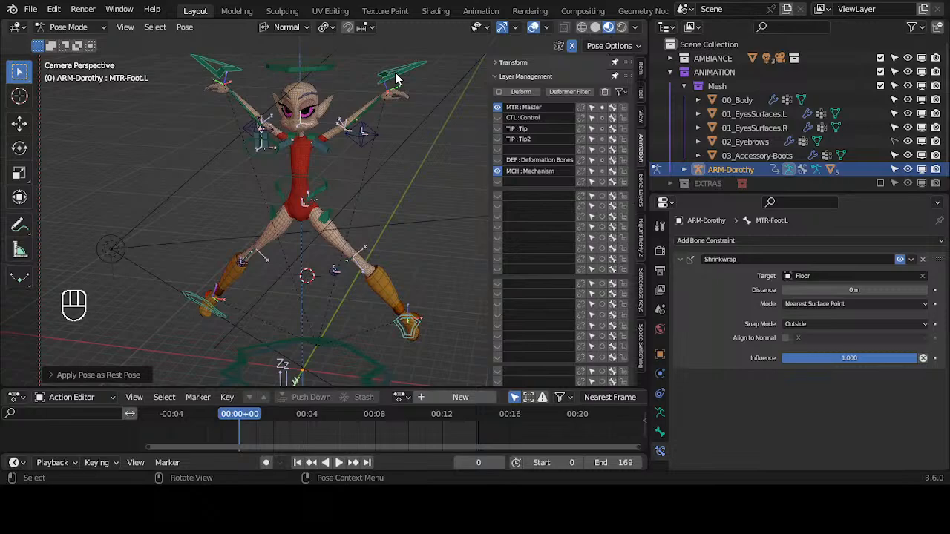
Examine the MTR-Hand.L and MTR-Hand.R bones in Edit Mode against the rest of the armature.
middle_click_drag(371, 158, 380, 115)
key("Tab")
left_click(395, 108)
left_click(231, 69)
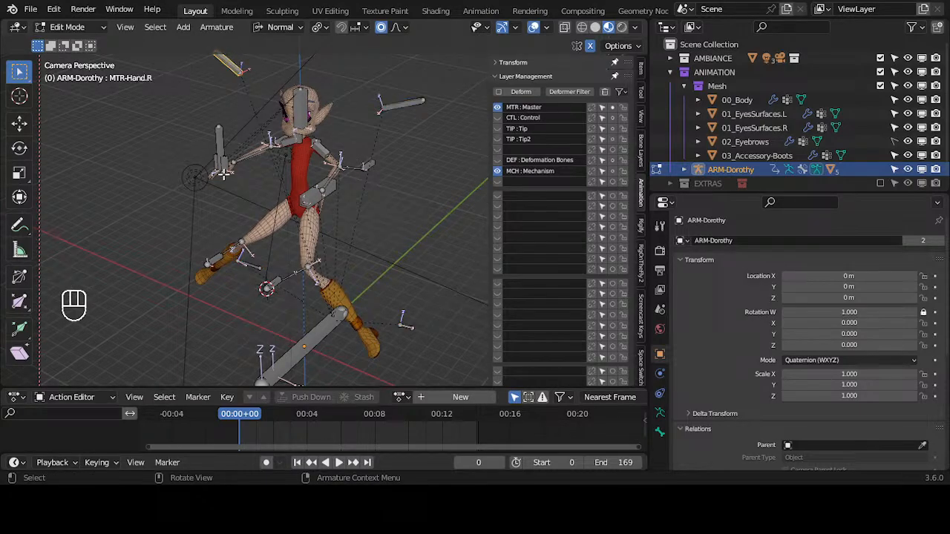
middle_click_drag(225, 171, 330, 252)
middle_click_drag(330, 252, 331, 202)
Clear the rotation and location of all visible bones in Pose Mode.
key("a")
key("alt+r")
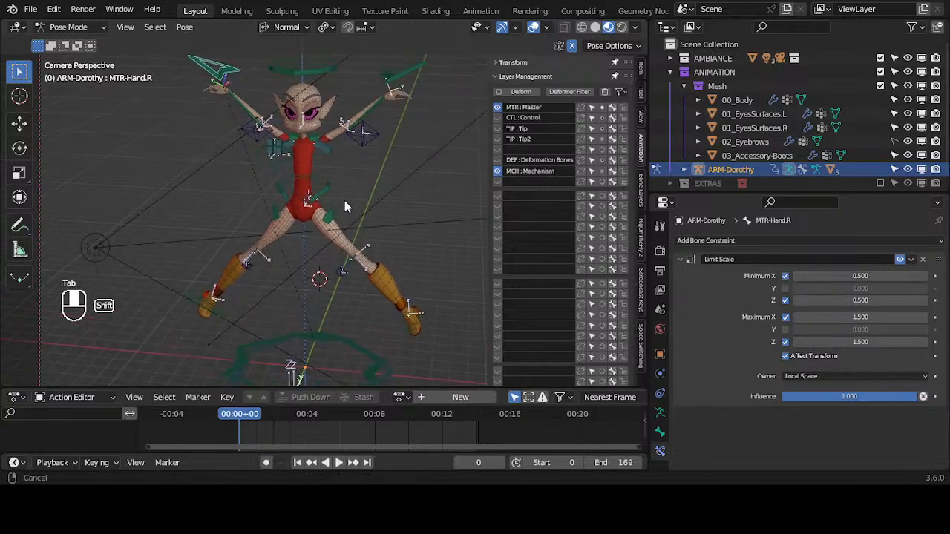
key("alt+g")
key("alt+g")
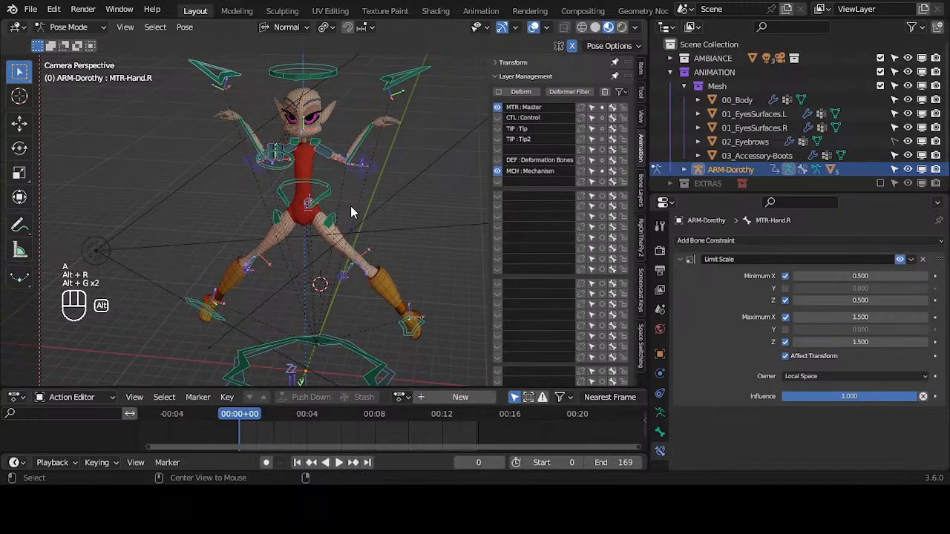
Undo the last location clearing on the visible bones.
key("a")
key("a")
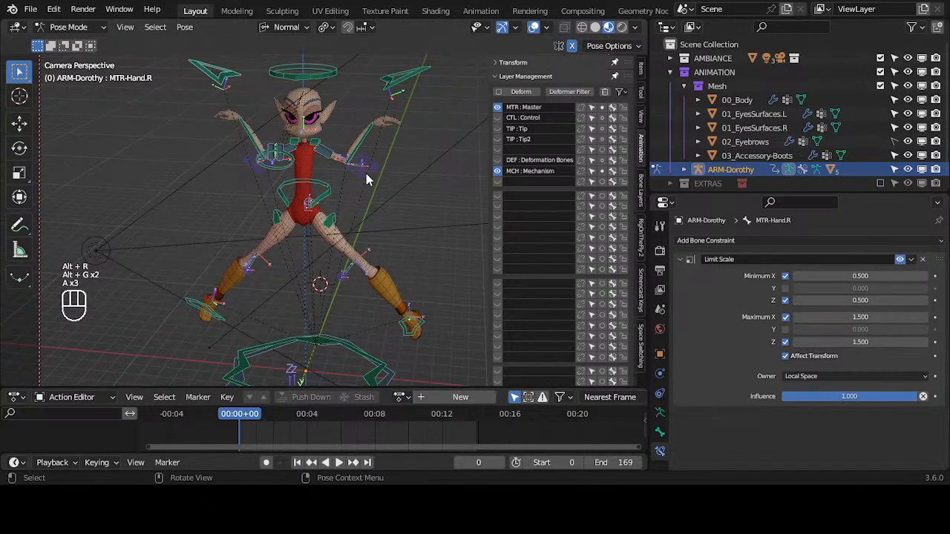
key("a")
left_click(359, 144)
key("ctrl+z")
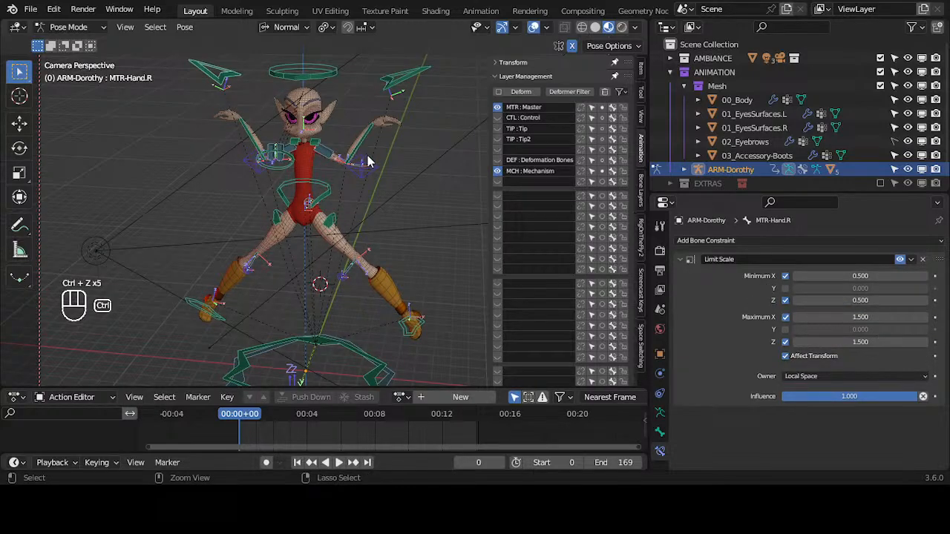
key("ctrl+z")
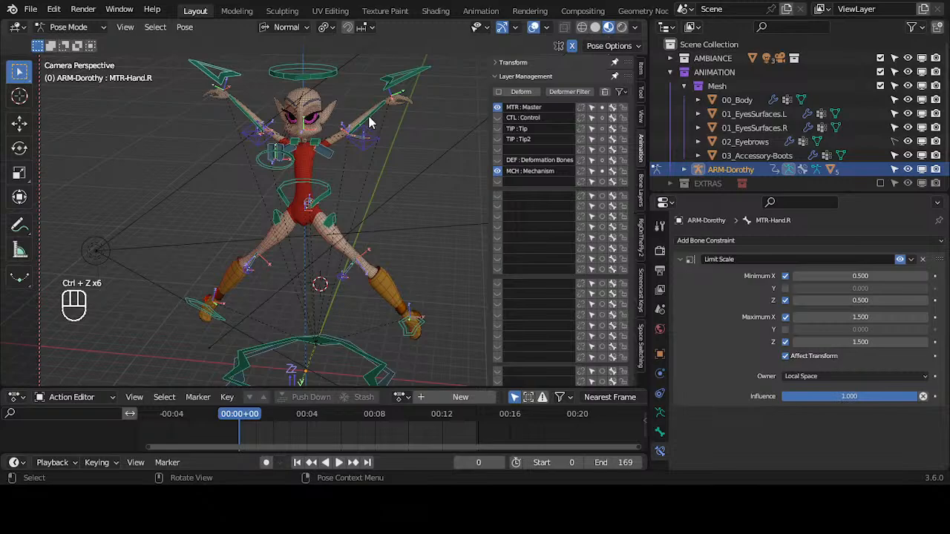
Check the forearm and right hand master bones, and clear the location of all visible bones again.
left_click(369, 119)
left_click(233, 103, "shift")
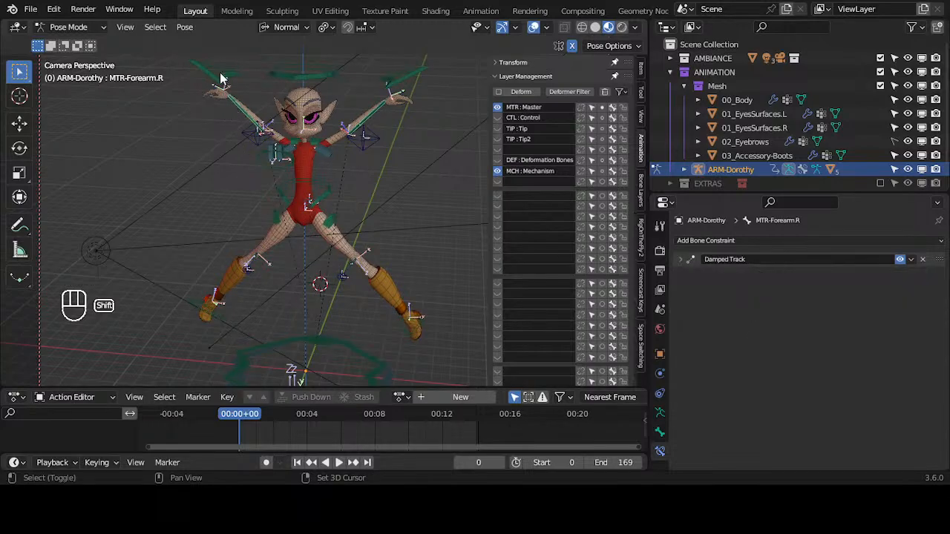
left_click(221, 77, "shift")
key("a")
key("alt+q")
key("alt+q")
key("alt+q")
key("alt+q")
key("alt+q")
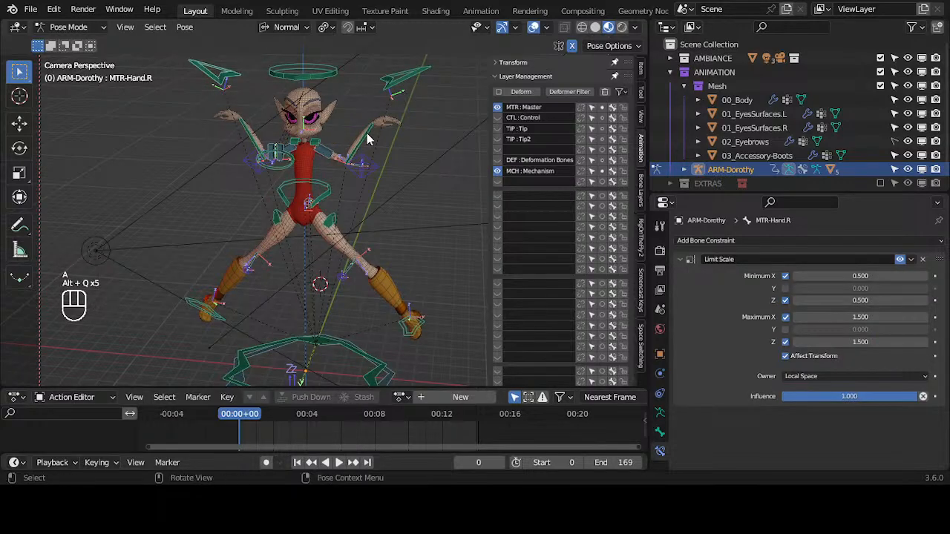
Try moving the MTR-Hand.L bone, and undo the repeated location clearing on the visible bones.
left_click(361, 147)
left_click(394, 84)
key("g")
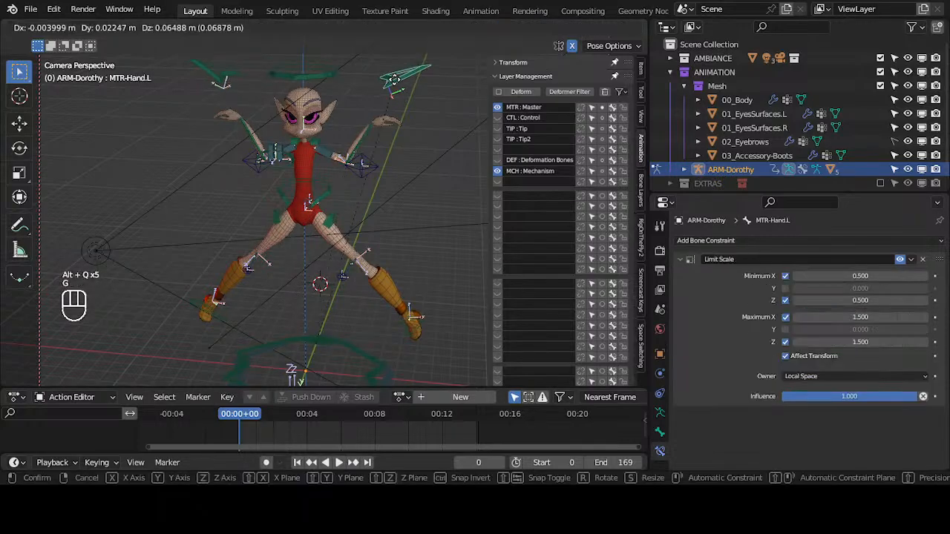
right_click(397, 86)
key("ctrl+z")
key("ctrl+z")
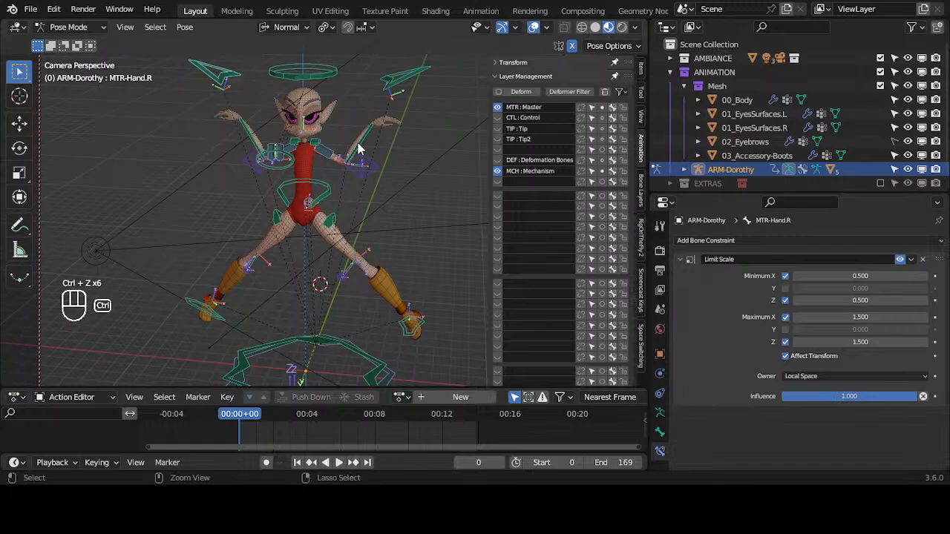
key("ctrl+z")
Select the left and right MTR-Forearm, MTR-Hand and MTR-Foot bones together.
left_click(370, 117)
left_click(389, 91)
left_click(375, 113, "shift")
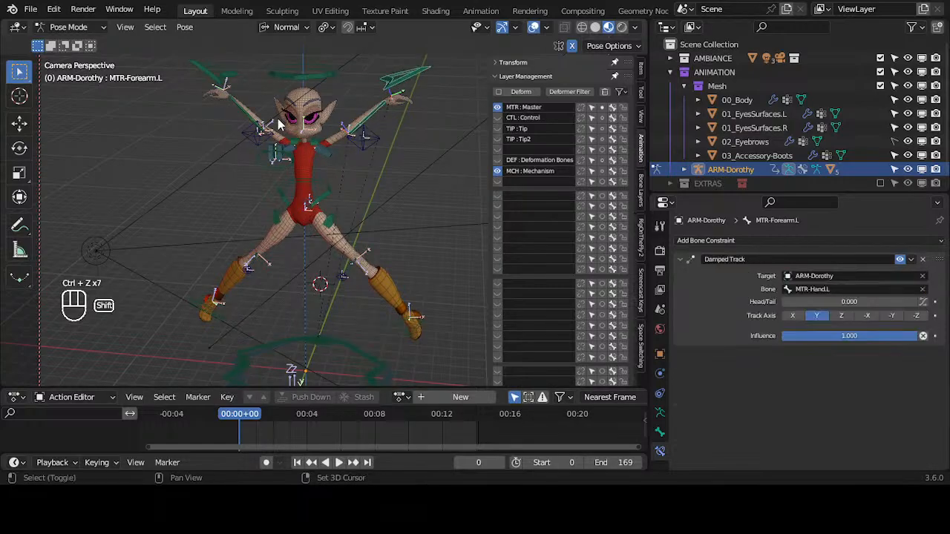
left_click(222, 79, "shift")
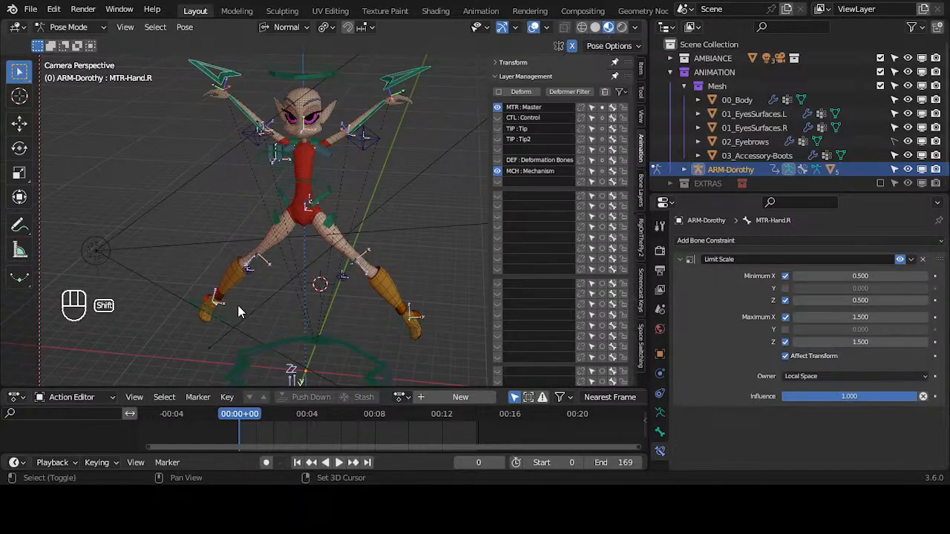
left_click(411, 319, "shift")
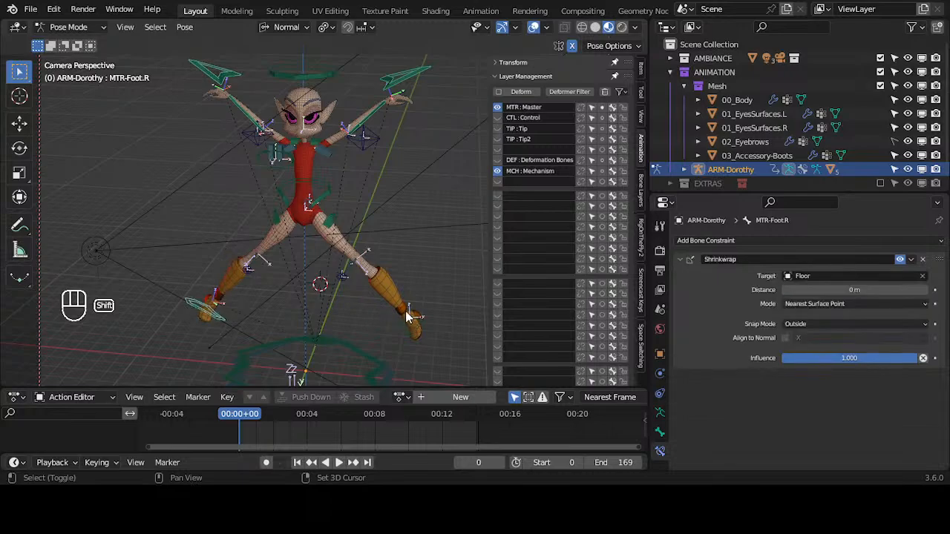
Apply only the selected forearm, hand and foot master bones as the rest pose.
left_click(184, 27)
mouse_move(266, 71)
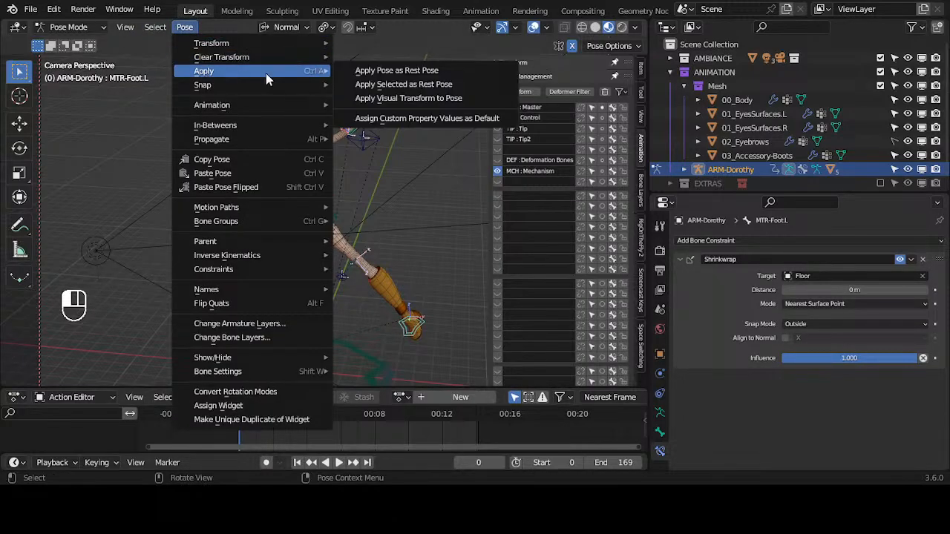
left_click(375, 72)
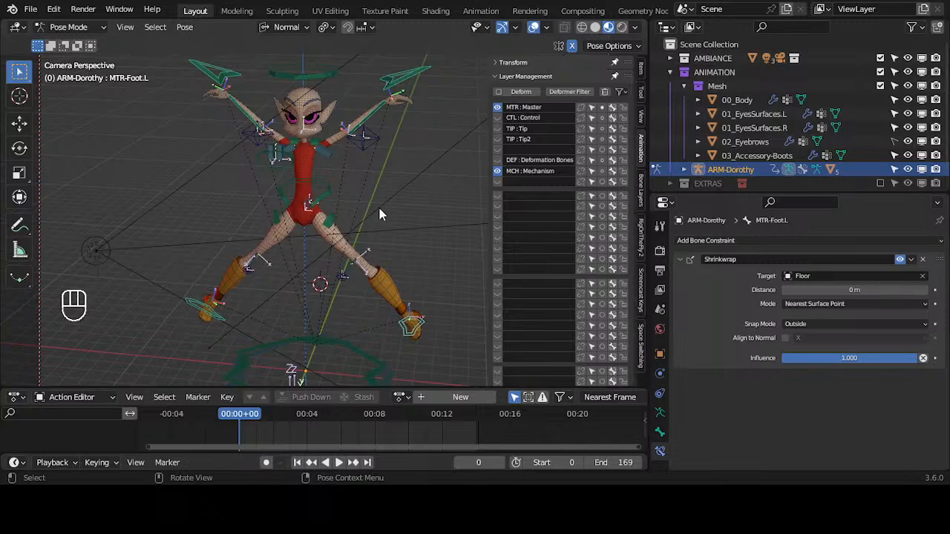
left_click(184, 26)
mouse_move(223, 69)
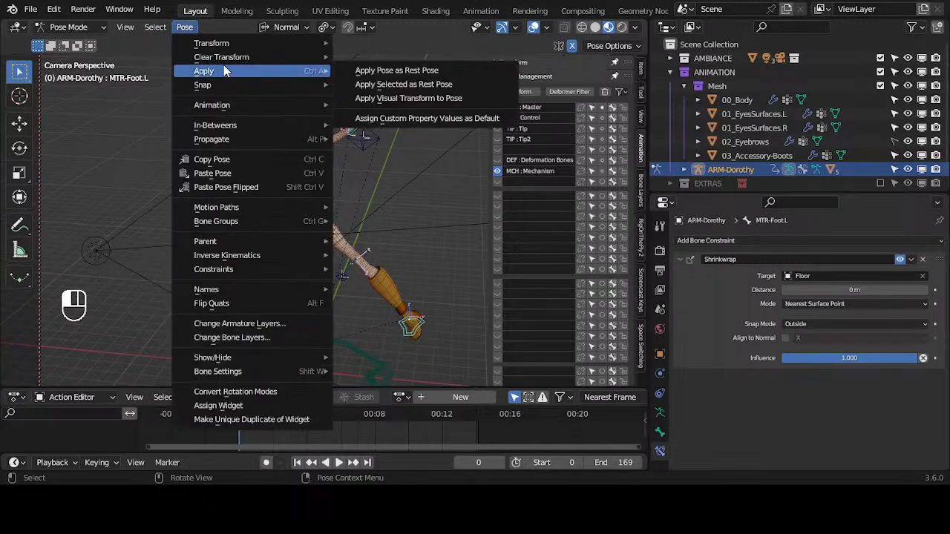
left_click(381, 84)
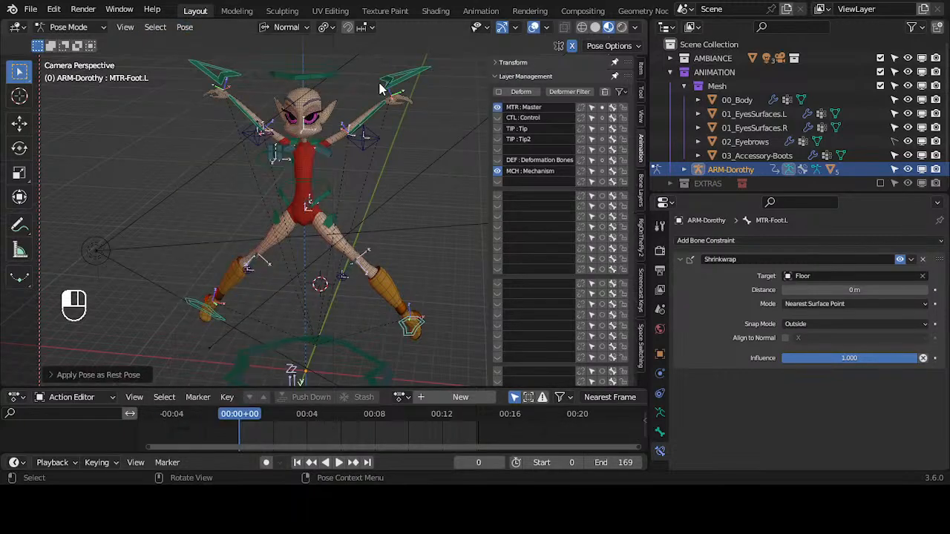
Switch the armature to Edit Mode and examine the rest positions of the forearm, hand and foot master bones.
key("ctrl+Tab")
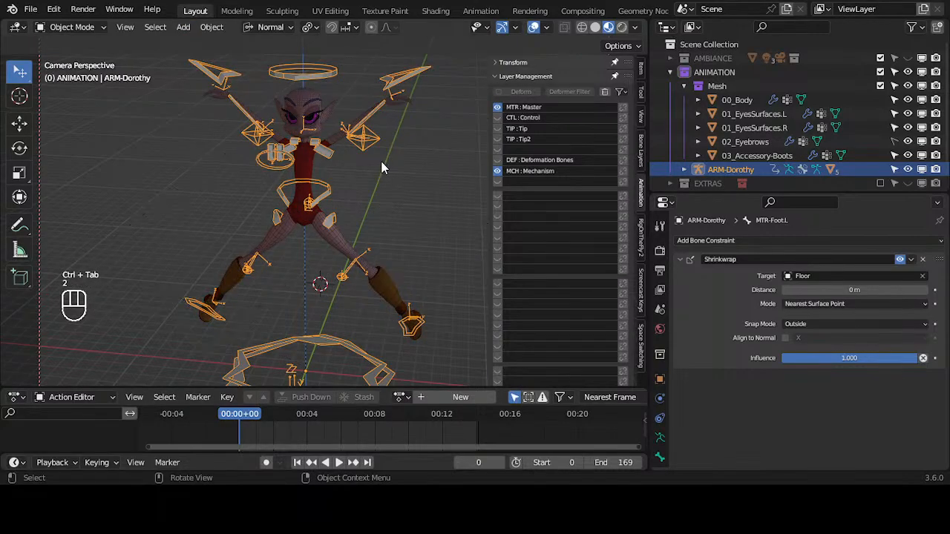
key("Tab")
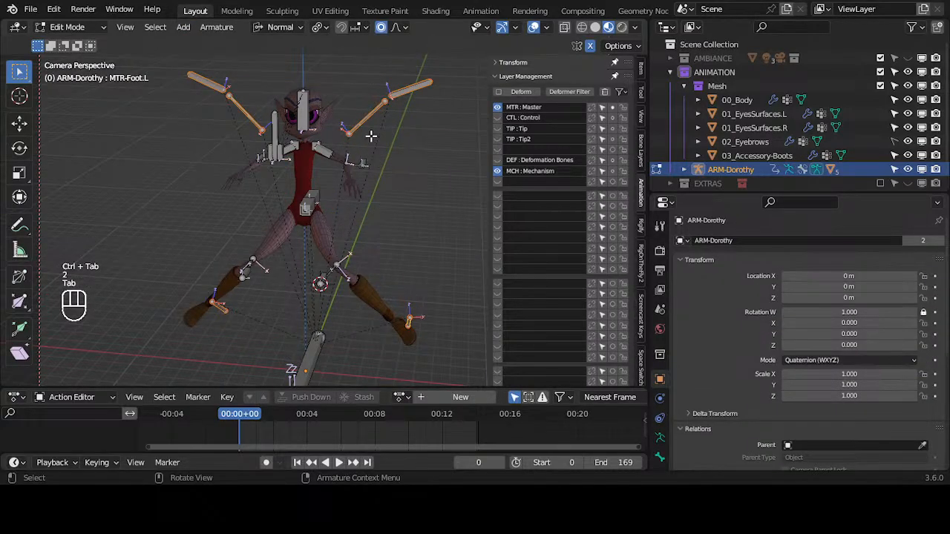
middle_click_drag(371, 136, 379, 166)
scroll(385, 138, "up", 2)
scroll(392, 67, "down", 2)
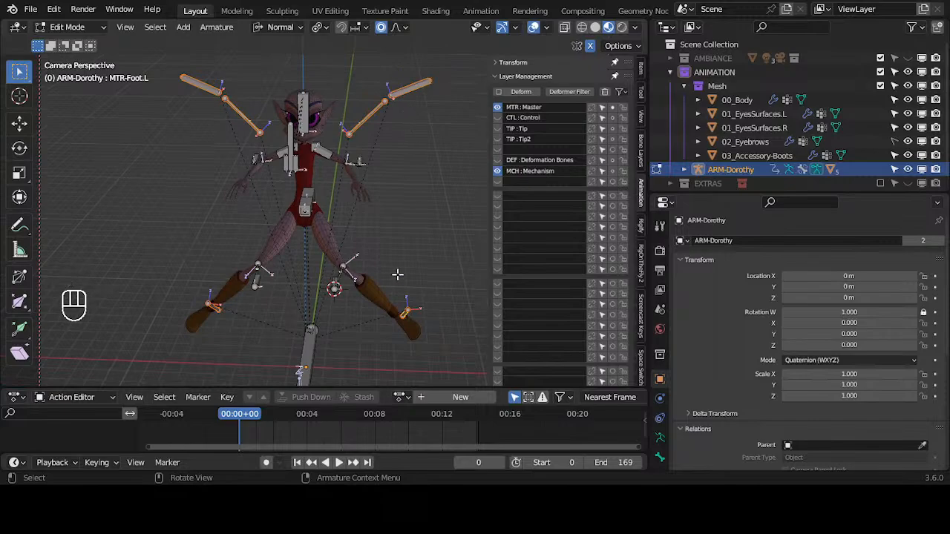
Return the armature to Pose Mode and clear the rotation and location of all its visible bones.
key("Tab")
key("a")
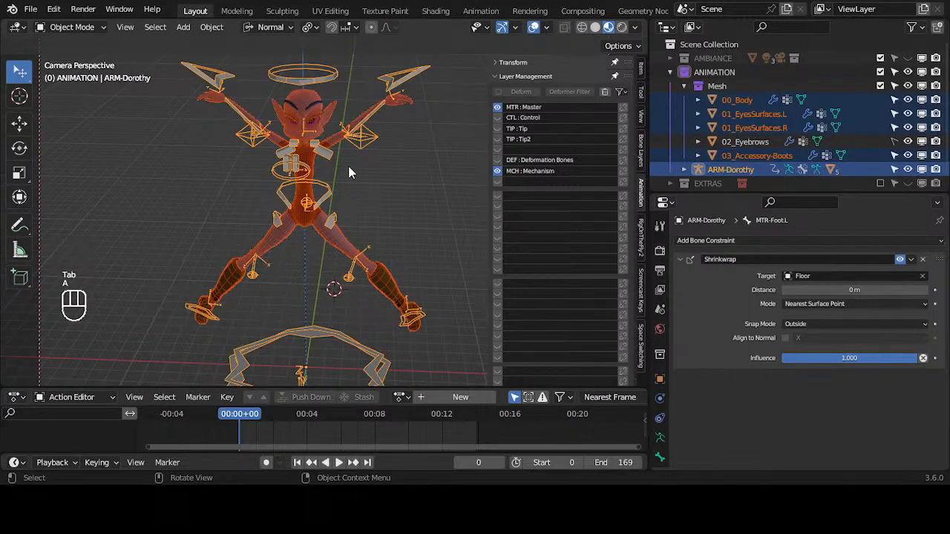
key("alt+a")
key("ctrl+Tab")
key("a")
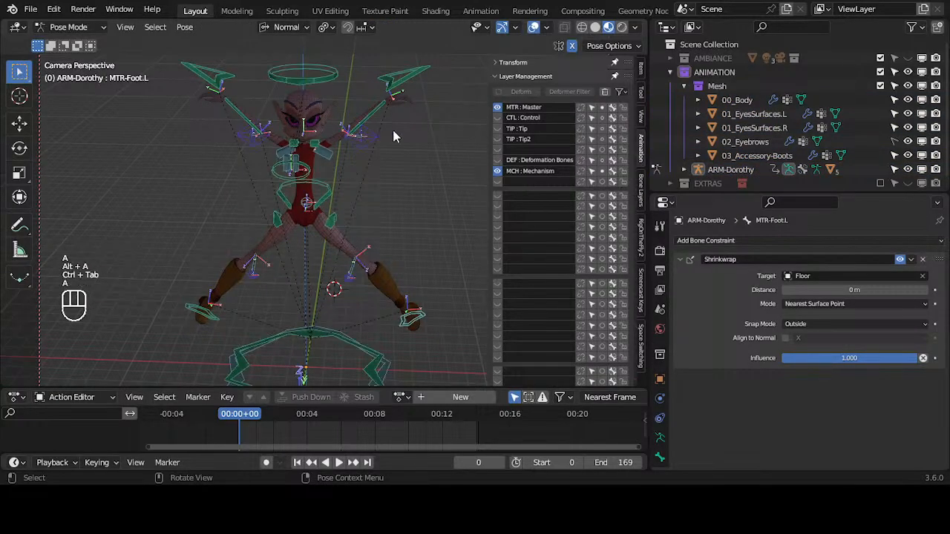
key("alt+r")
key("alt+g")
key("alt+g")
key("alt+g")
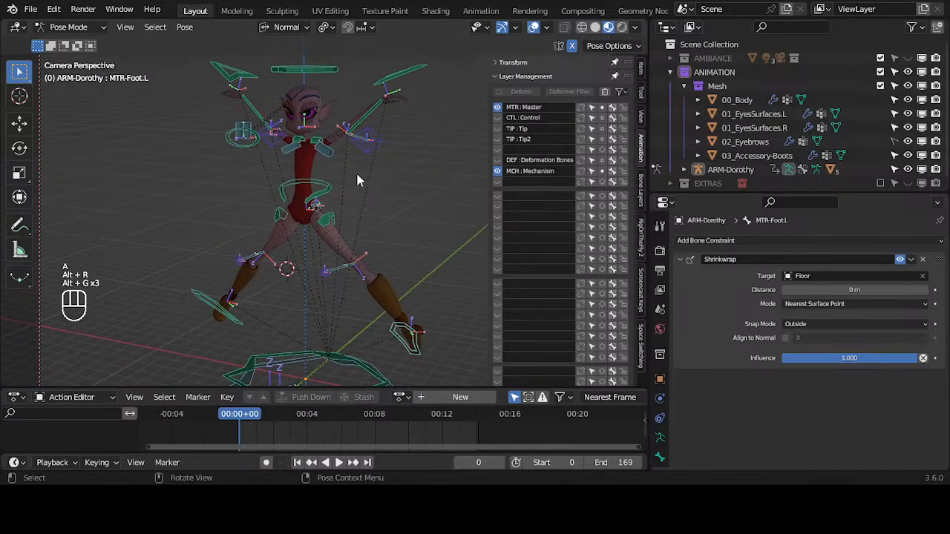
Switch the armature to Edit Mode and examine the rest positions of all visible bones around the body.
key("alt+a")
key("a")
key("alt+q")
key("alt+q")
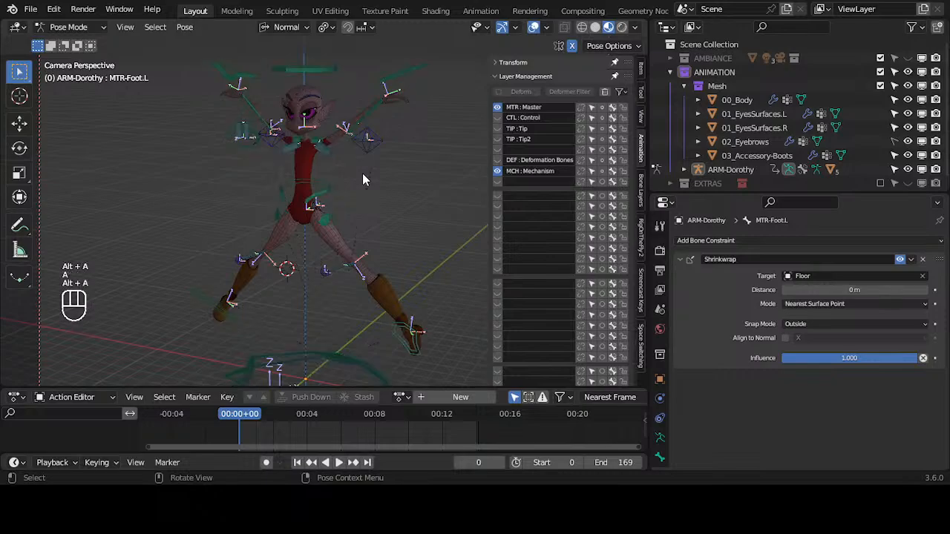
key("Tab")
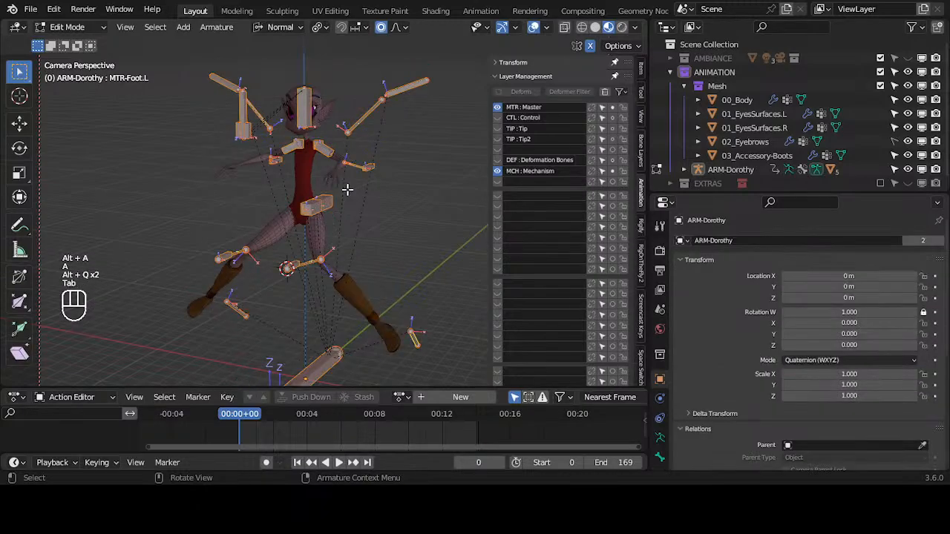
middle_click_drag(297, 278, 384, 244)
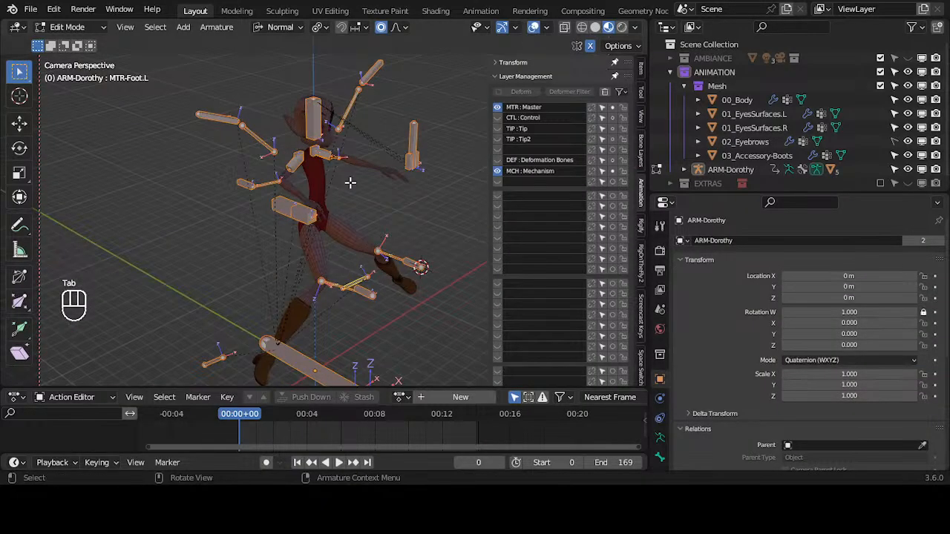
middle_click_drag(356, 168, 362, 84)
middle_click_drag(372, 143, 278, 259)
key("Tab")
middle_click_drag(367, 216, 282, 199)
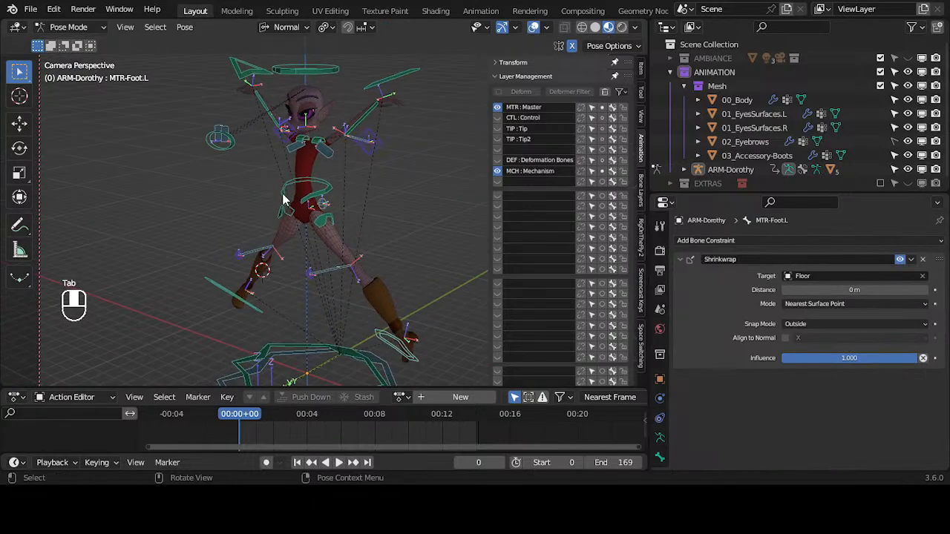
Alternate between Edit Mode and Pose Mode to compare the rest and posed positions of the arm and leg bones.
key("Tab")
key("Tab")
key("Tab")
key("Tab")
key("Tab")
middle_click_drag(354, 176, 380, 198)
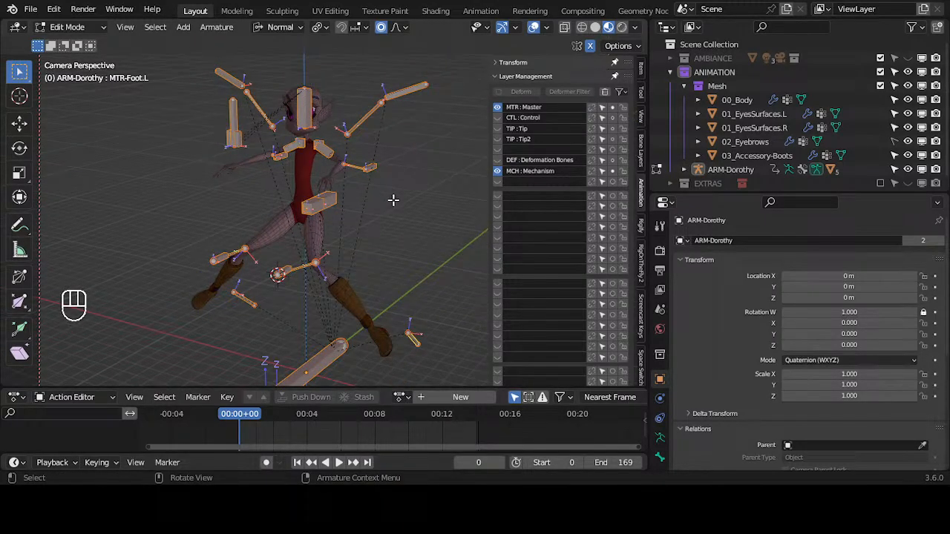
key("Tab")
middle_click_drag(381, 102, 207, 189)
scroll(288, 203, "up", 2)
middle_click_drag(322, 225, 265, 155)
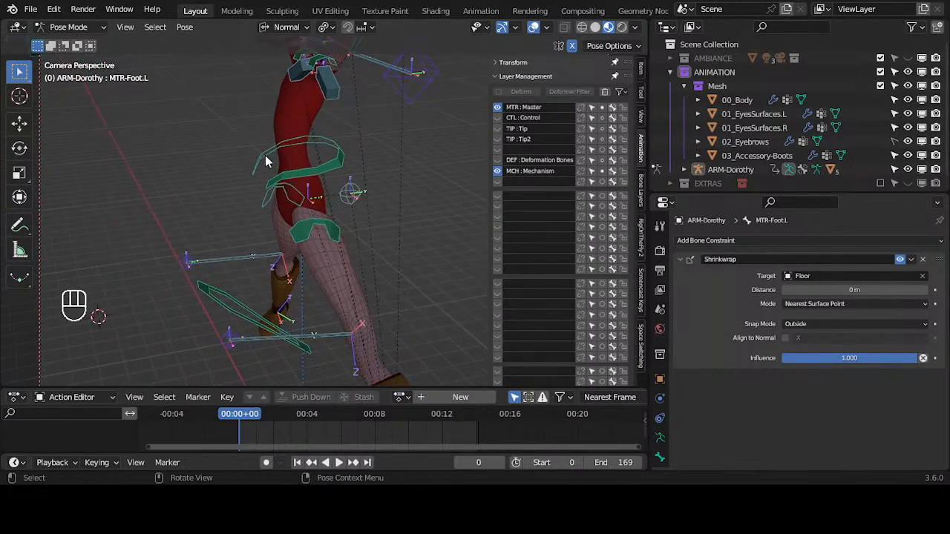
scroll(275, 199, "down", 2)
middle_click_drag(266, 205, 353, 238)
scroll(381, 161, "down", 3)
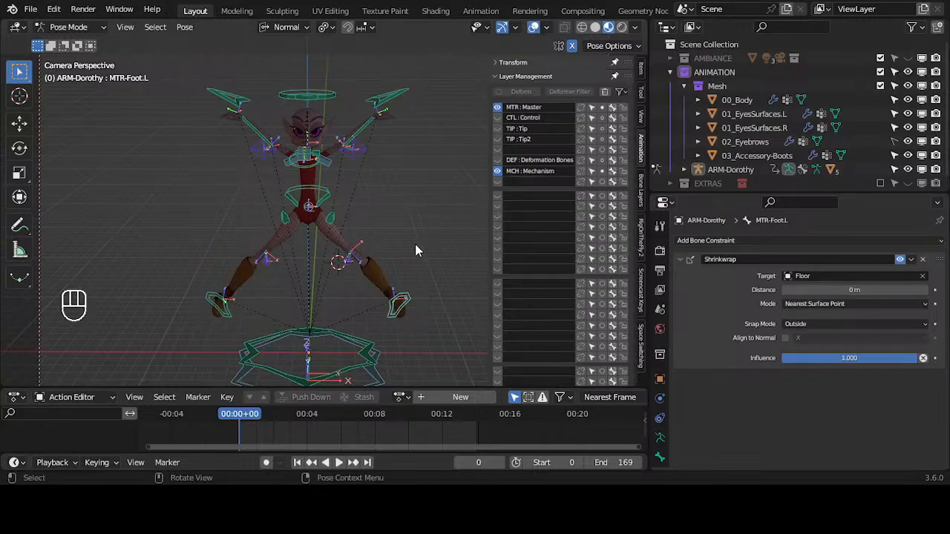
Inspect the raised hand bones in Pose Mode, and compare all master and mechanism bones with the mesh in Edit Mode.
scroll(413, 247, "up", 3)
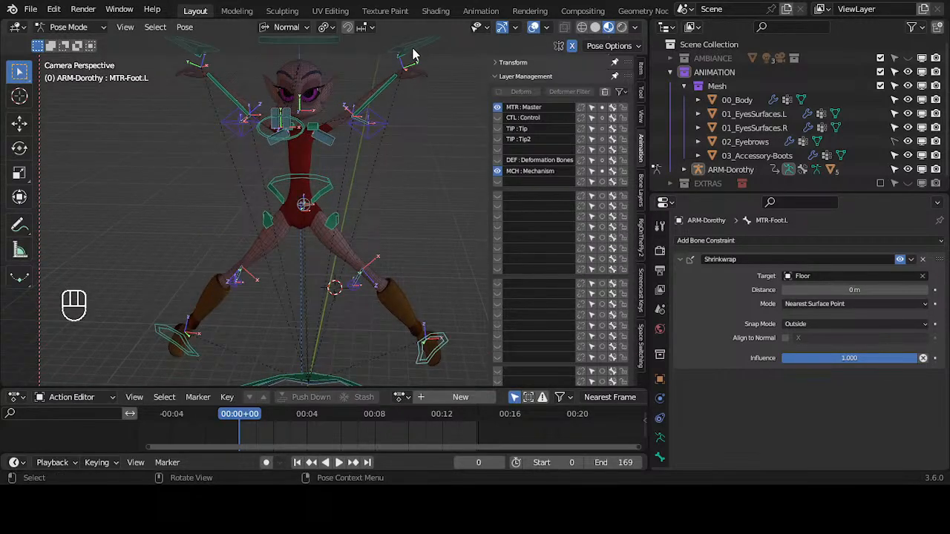
middle_click_drag(413, 74, 399, 182)
key("Tab")
middle_click_drag(402, 134, 416, 103)
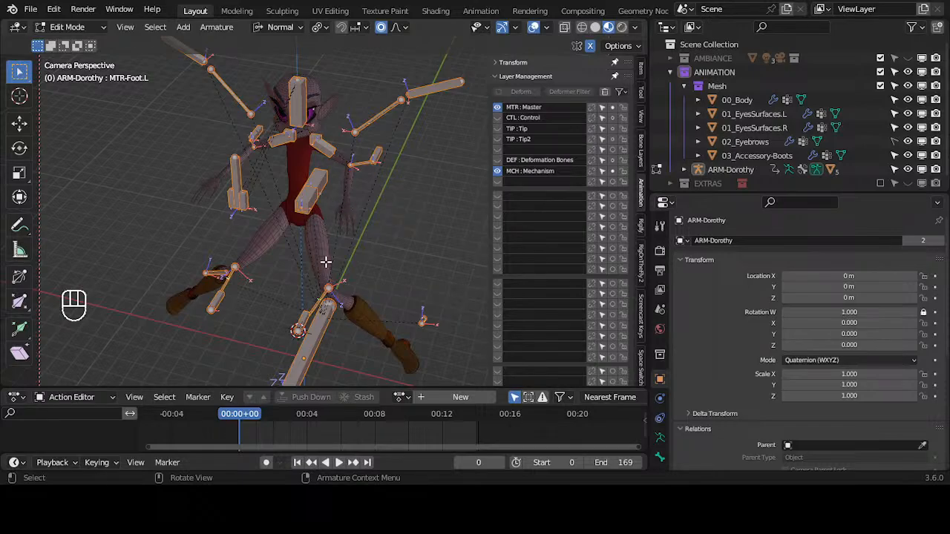
middle_click_drag(325, 262, 369, 201)
middle_click_drag(323, 170, 373, 176)
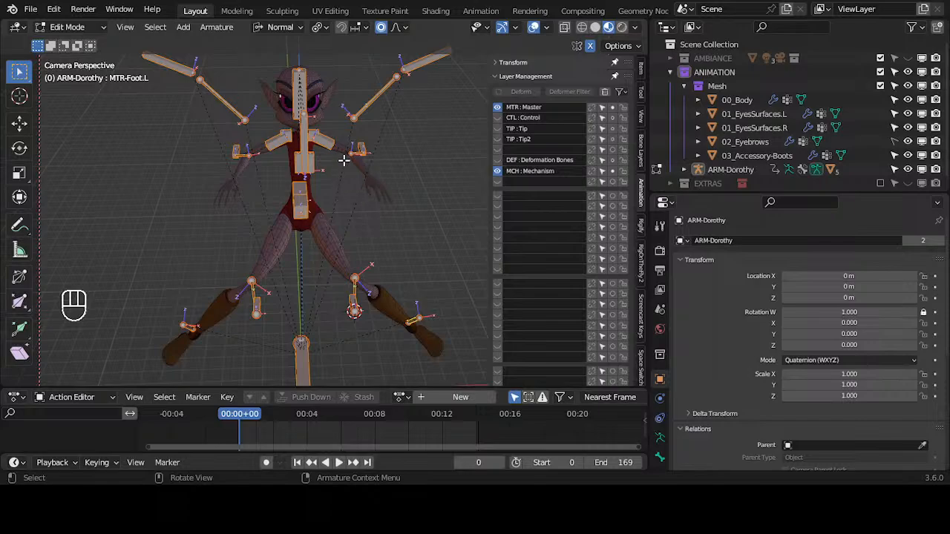
middle_click_drag(373, 184, 371, 128)
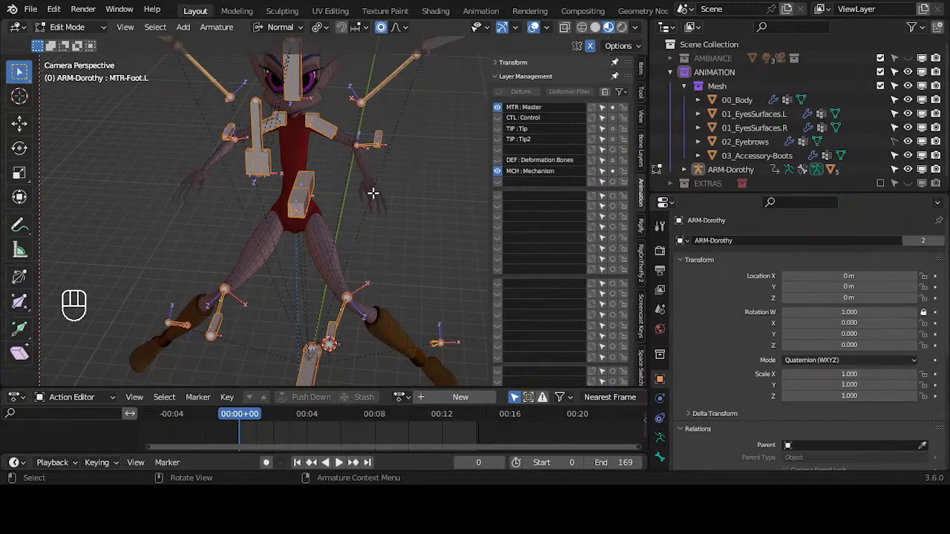
Show the CTL, TIP and DEF bone layers and examine the leg chain around the MCH-Knee.L bone in Edit Mode.
left_click_drag(497, 117, 497, 161)
middle_click_drag(364, 200, 290, 257)
left_click(308, 264)
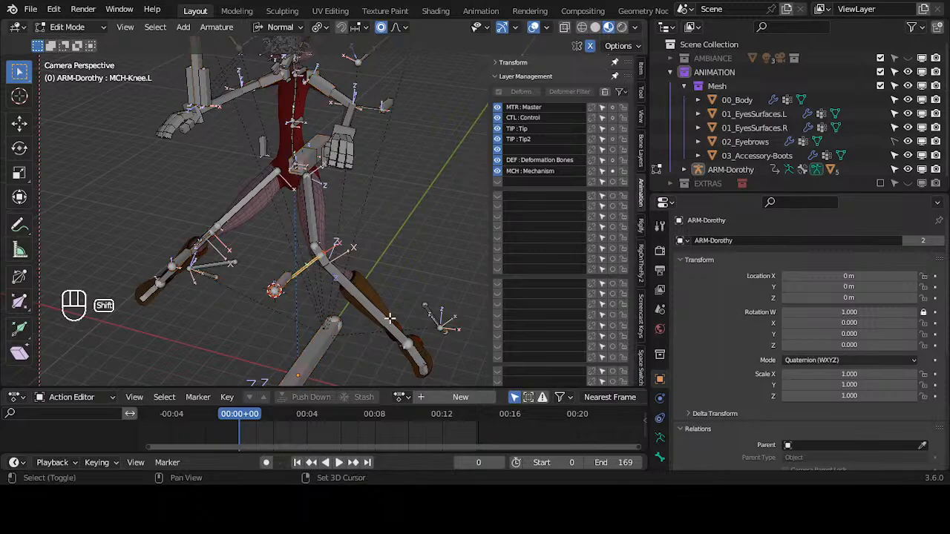
middle_click_drag(407, 357, 273, 219)
middle_click_drag(273, 219, 293, 44, "shift")
scroll(290, 428, "down", 2)
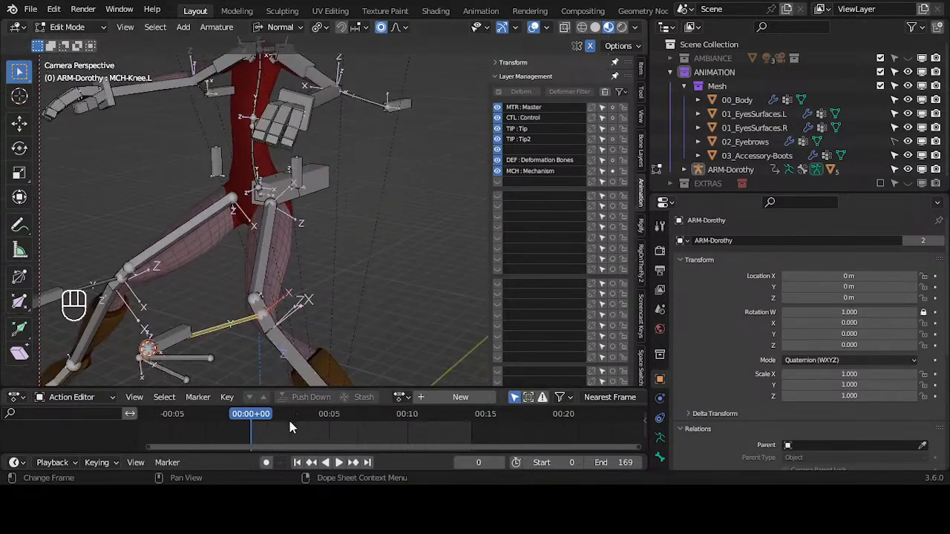
scroll(290, 335, "down", 3)
middle_click_drag(299, 335, 304, 240, "shift")
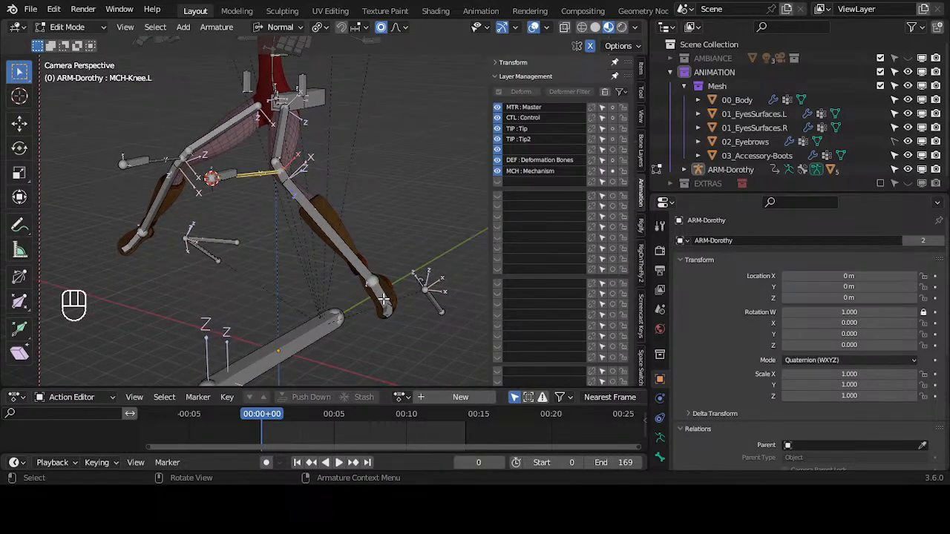
scroll(373, 292, "down", 3)
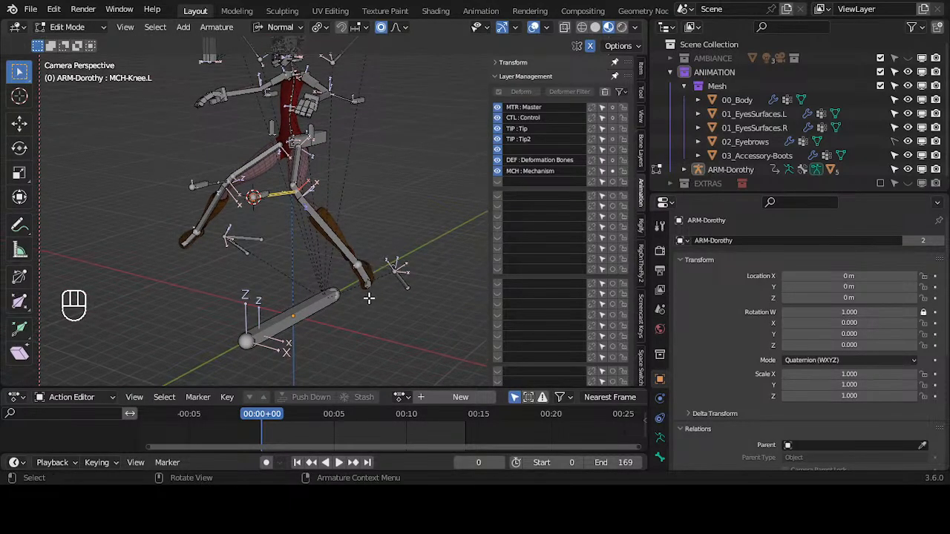
middle_click_drag(347, 213, 393, 88)
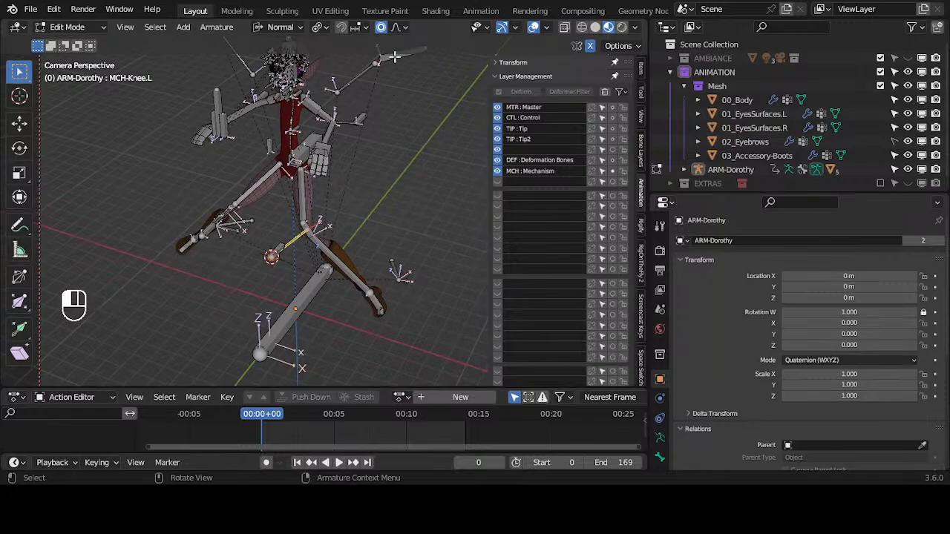
Select the MTR-Hand.L bone in Edit Mode, return to Pose Mode, and clear rotation and location.
left_click(398, 55)
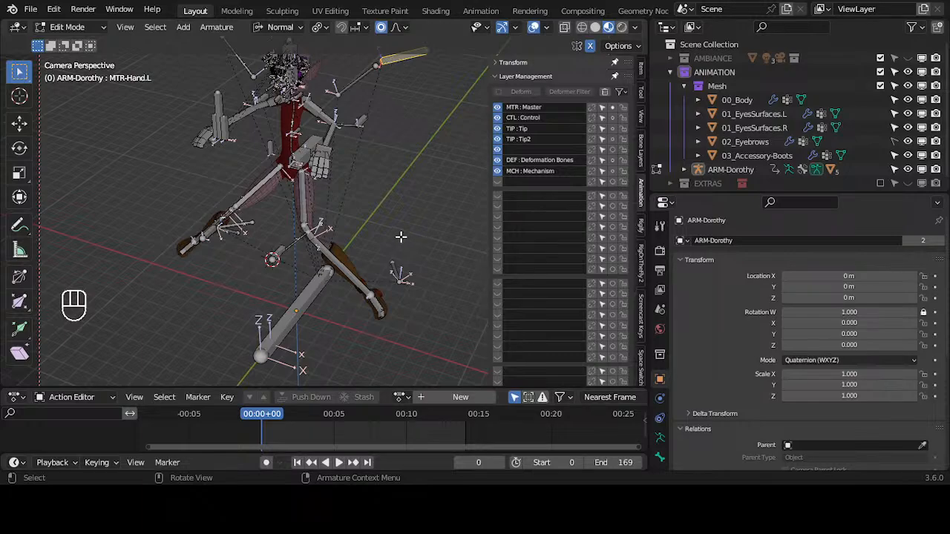
middle_click_drag(380, 221, 382, 208)
left_click(387, 55)
middle_click_drag(386, 55, 386, 90)
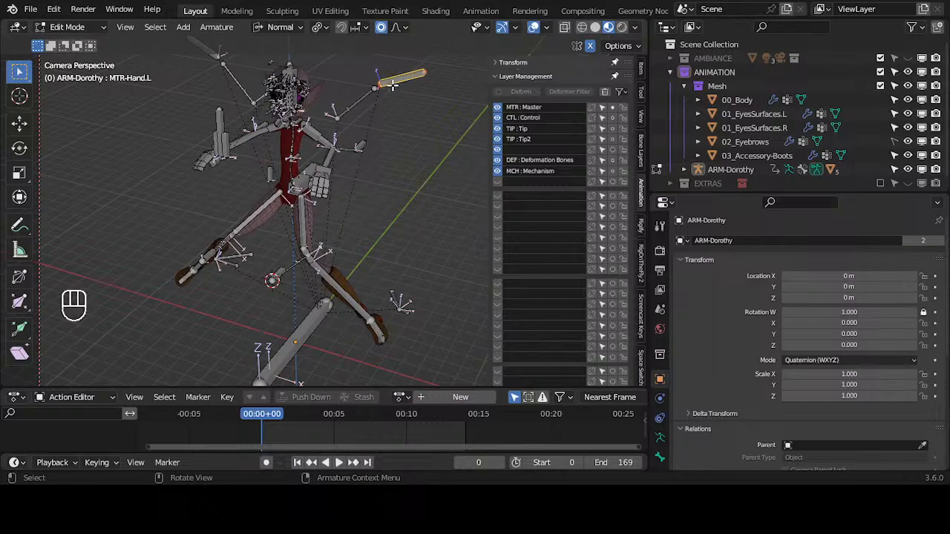
key("ctrl+Tab")
middle_click_drag(393, 70, 396, 172)
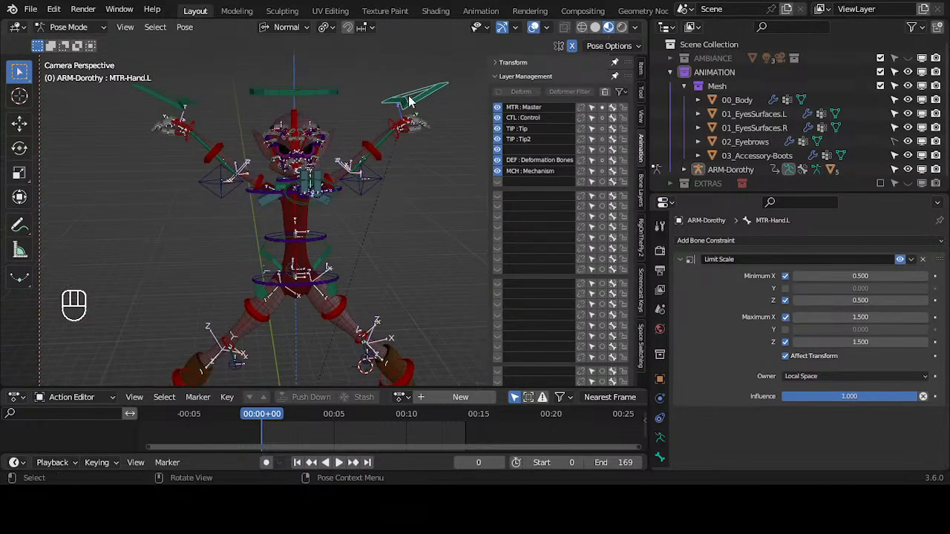
middle_click_drag(410, 98, 385, 153)
key("alt+r")
key("alt+g")
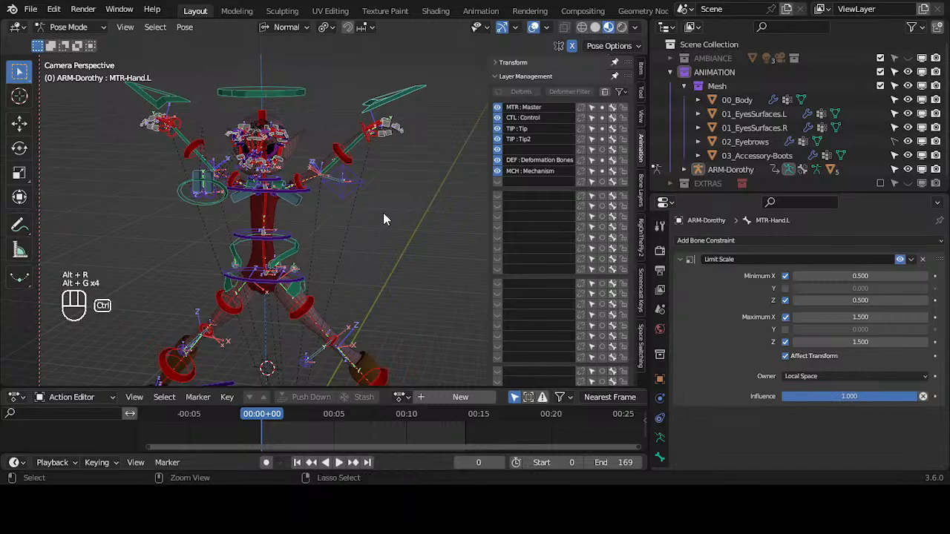
Hide all bone layers except MTR: Master and return the armature to Pose Mode.
key("ctrl+Tab")
left_click(398, 104)
middle_click_drag(399, 103, 372, 136)
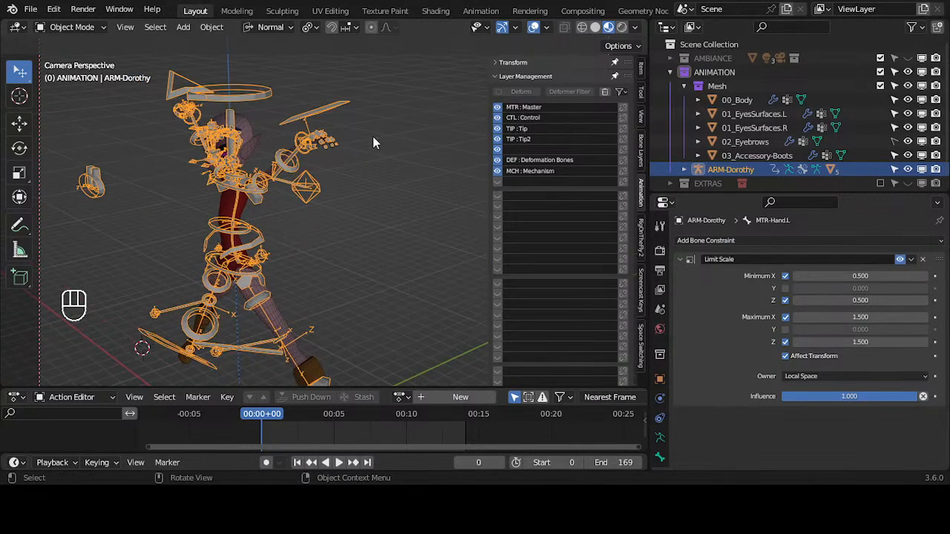
left_click(498, 108)
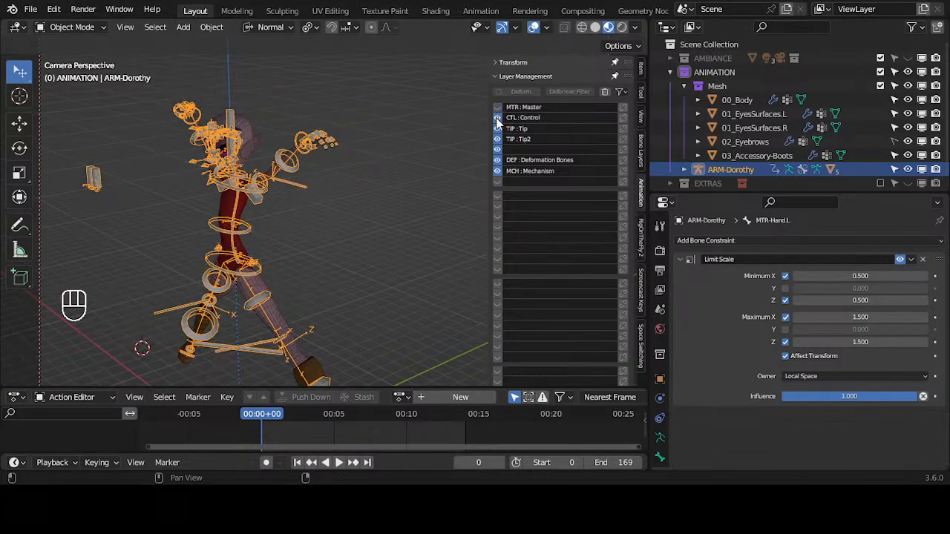
left_click_drag(497, 117, 500, 161)
left_click(498, 109)
left_click(498, 171)
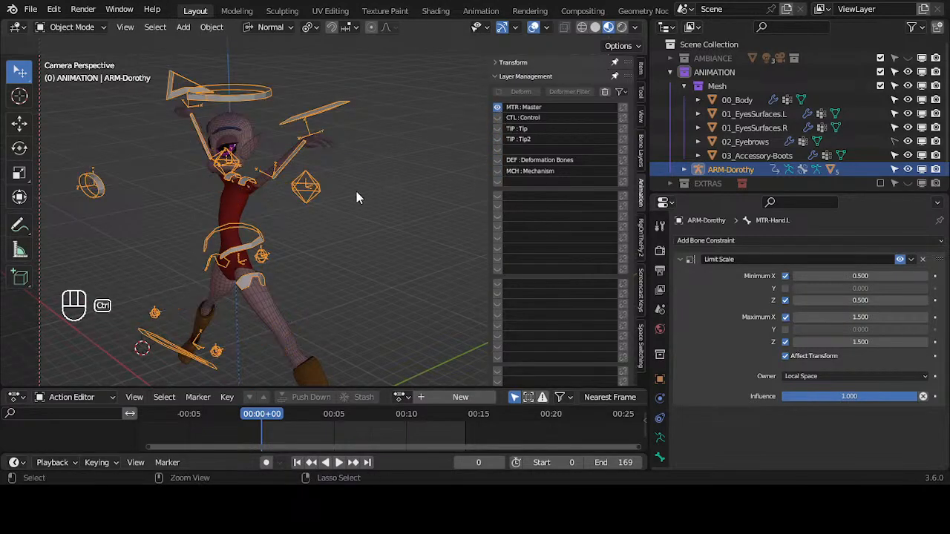
key("ctrl+Tab")
Try moving the MTR-Hand.L and MTR-Forearm.L bones down from the raised arm pose.
key("g")
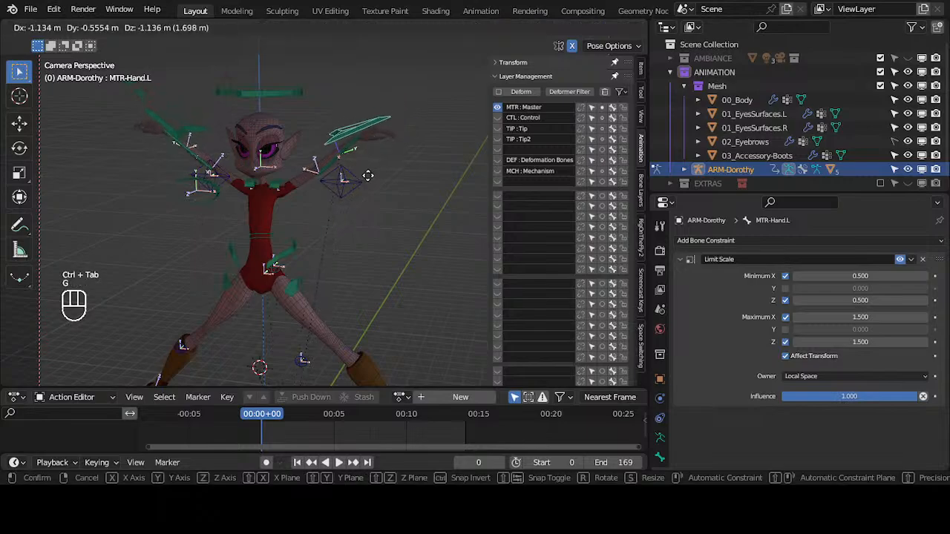
left_click(363, 179)
left_click(362, 175)
key("g")
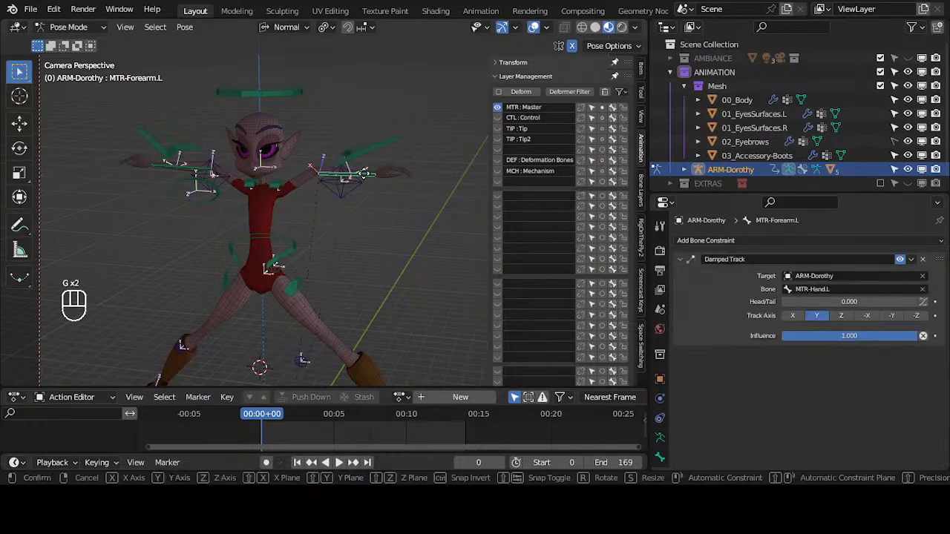
left_click(352, 191)
left_click(373, 145)
key("g")
left_click(359, 236)
Clear the rotation and location of all visible master bones to reset the test arm movement.
key("a")
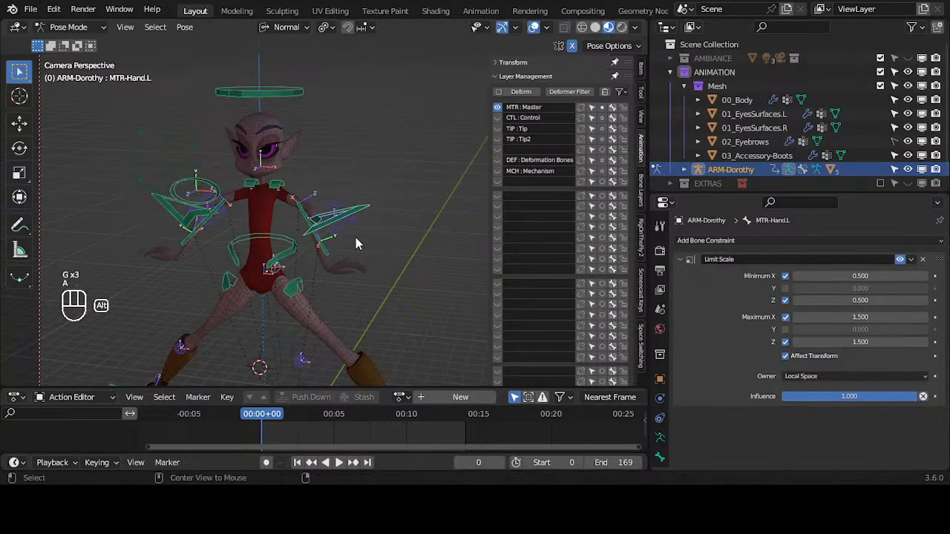
key("alt+r")
key("alt+g")
key("alt+g")
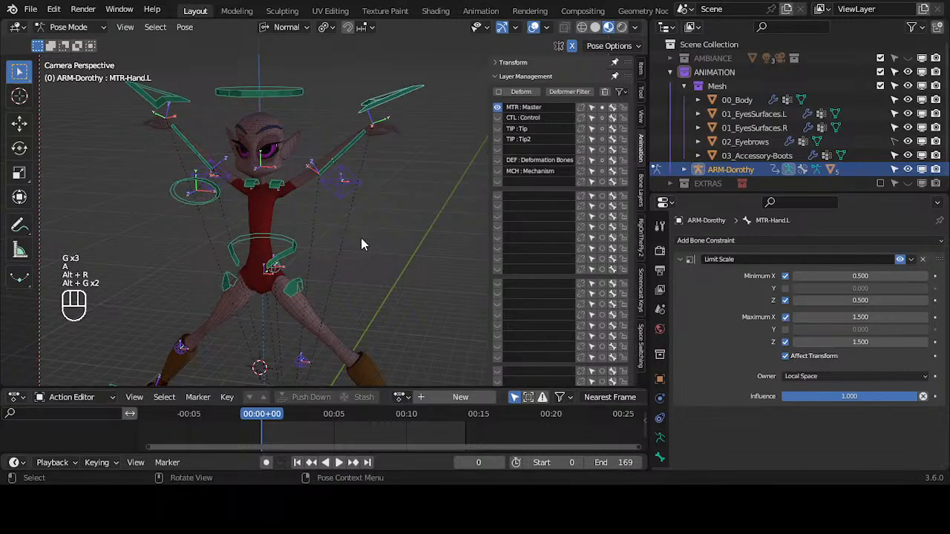
Move the MTR-Foot.L bone inward and up toward the body to bend the legs.
middle_click_drag(363, 220, 384, 328)
left_click(389, 366)
middle_click_drag(389, 366, 359, 338)
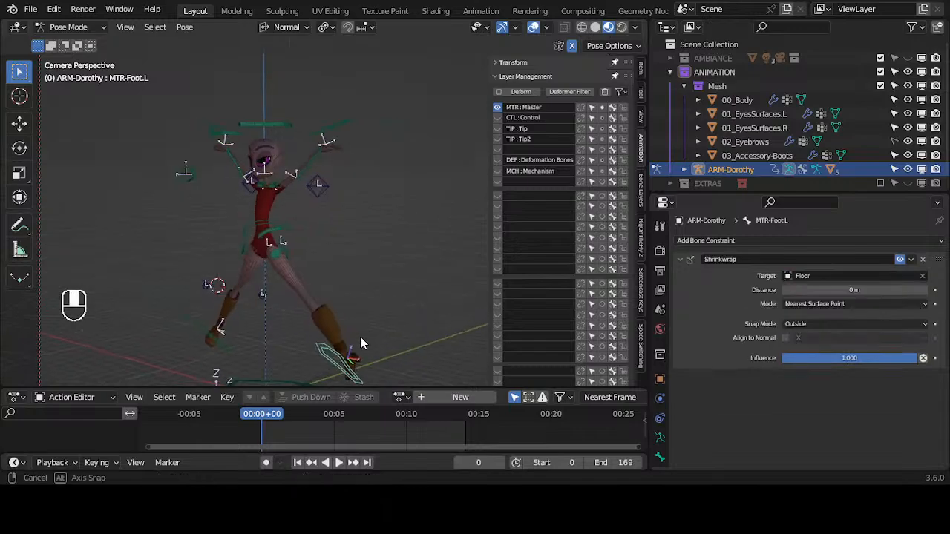
key("g")
left_click(291, 299)
Lower the MTR-Hand.L bone to waist height and move the MTR-Forearm.L bone down beside the torso.
left_click(326, 131)
key("g")
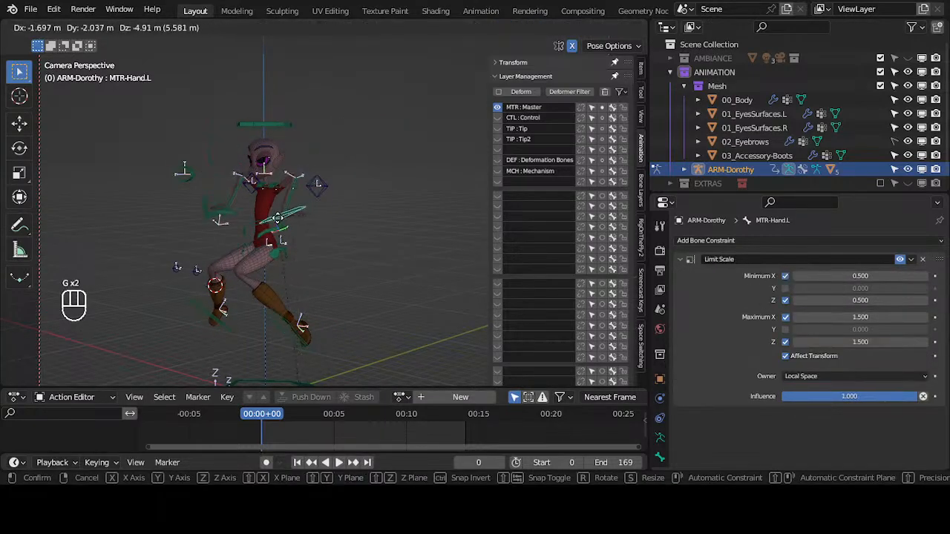
left_click(276, 232)
middle_click_drag(276, 231, 378, 271)
left_click(334, 213)
key("g")
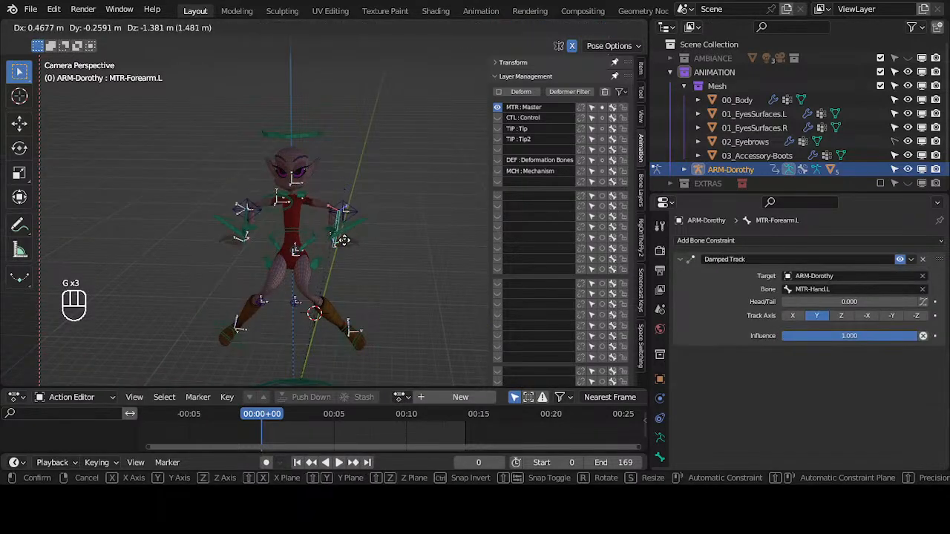
left_click(348, 234)
Move the MTR-Hand.L bone inward to the hip and rotate it about -70 degrees around its normal Z axis.
left_click(356, 229)
key("g")
left_click(370, 254)
key("r")
key("z")
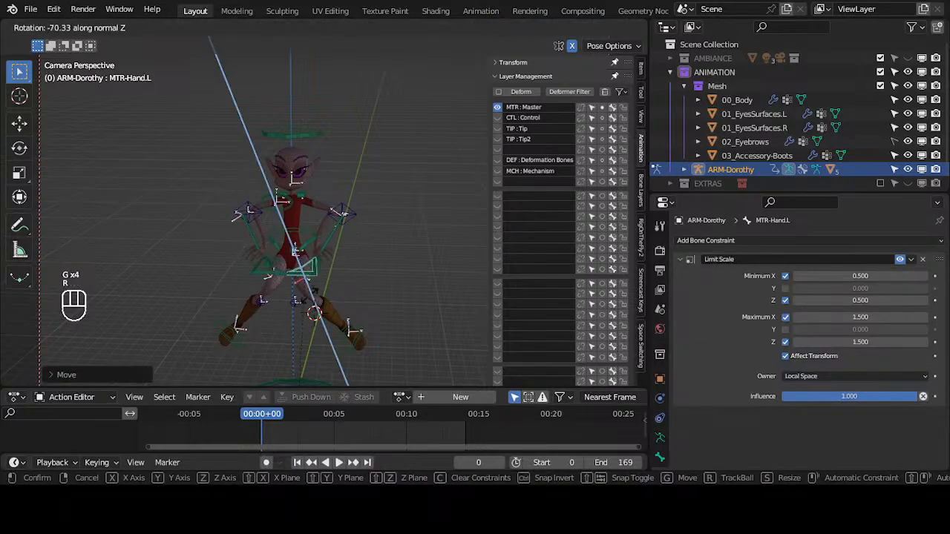
left_click(334, 274)
Move the MTR-Hand.L bone away from the hip, outward and up beside the torso.
middle_click_drag(334, 274, 355, 235)
key("g")
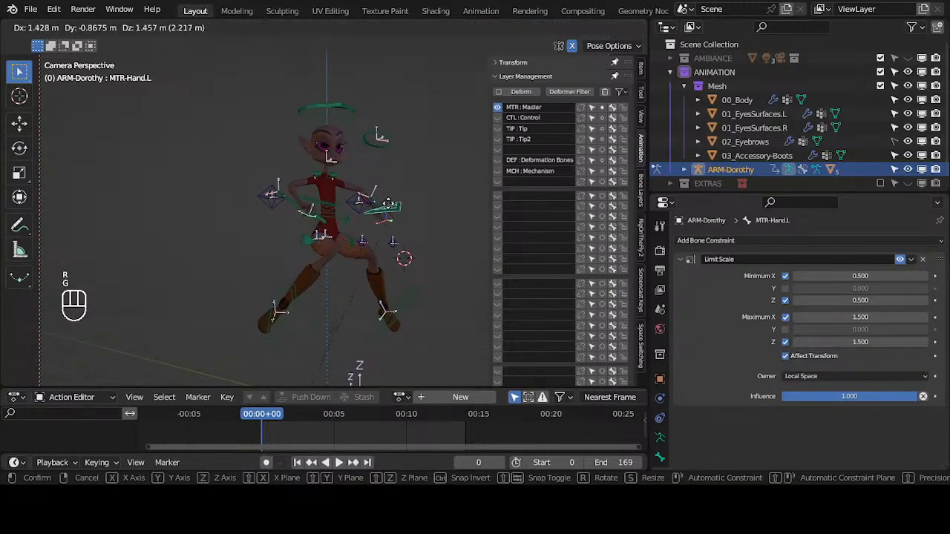
left_click(389, 198)
middle_click_drag(389, 197, 337, 216)
key("g")
left_click(377, 199)
Clear the rotation and location of all visible master bones to remove the test pose.
key("a")
key("alt+r")
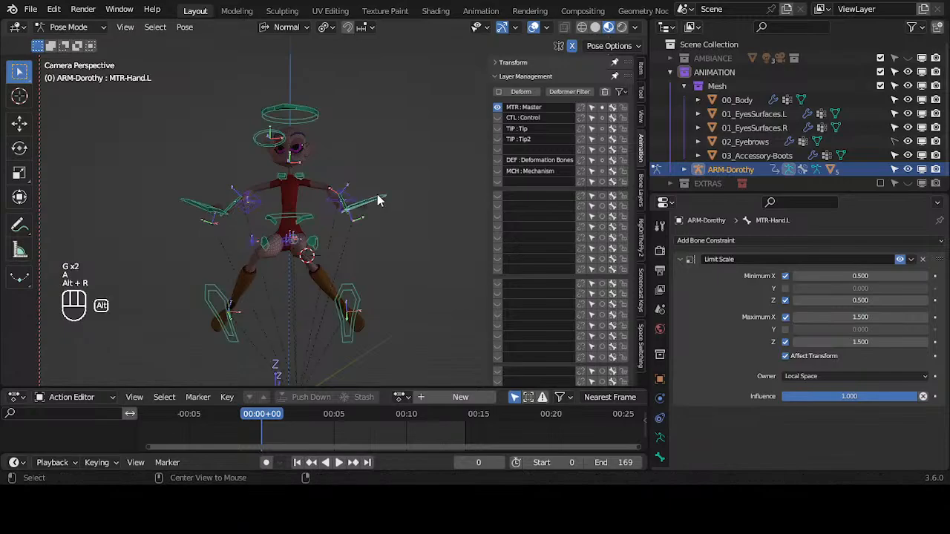
key("alt+g")
key("alt+g")
key("alt+g")
Collapse Layer Management and, with all bones deselected, apply the ARM-Dorothy pose from the Pose Library of the current file.
left_click(502, 77)
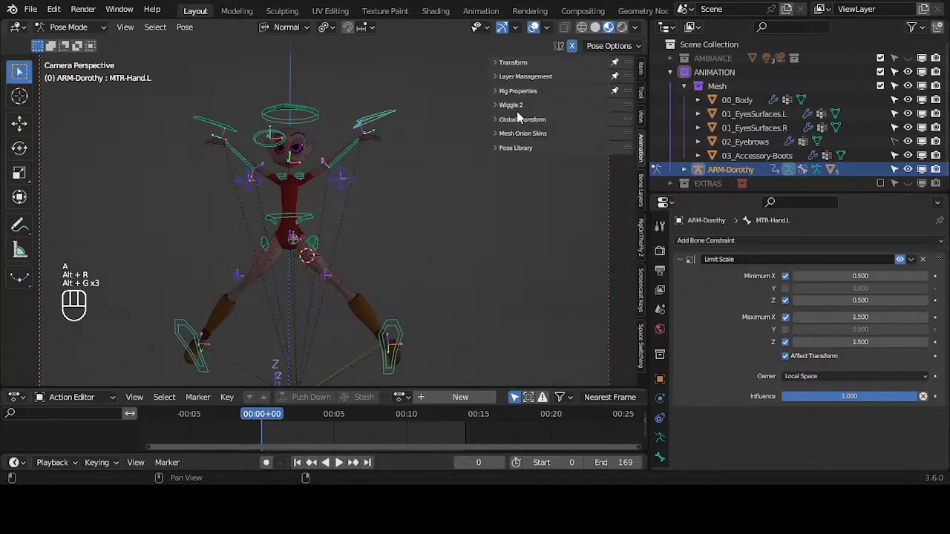
left_click(509, 148)
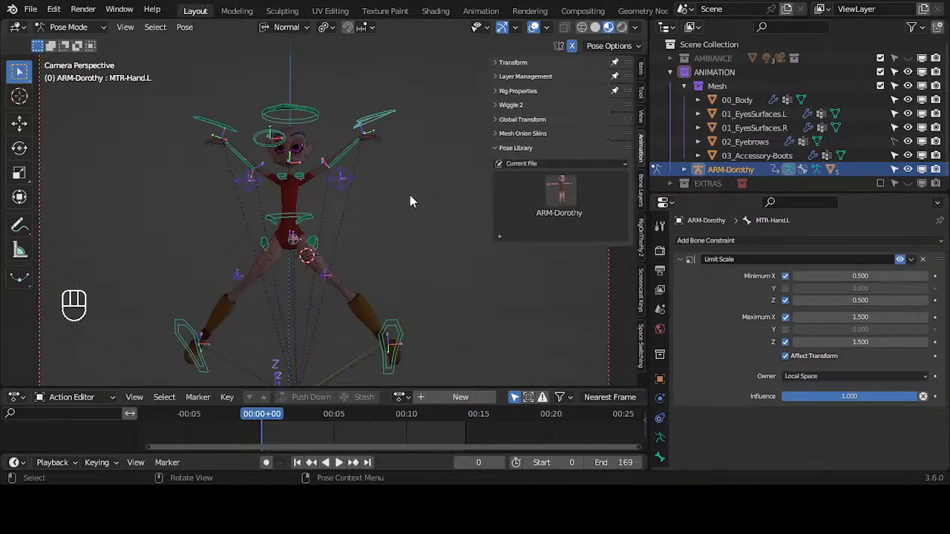
scroll(413, 200, "up", 3)
scroll(386, 223, "down", 2)
key("alt+a")
key("a")
scroll(401, 214, "down", 2)
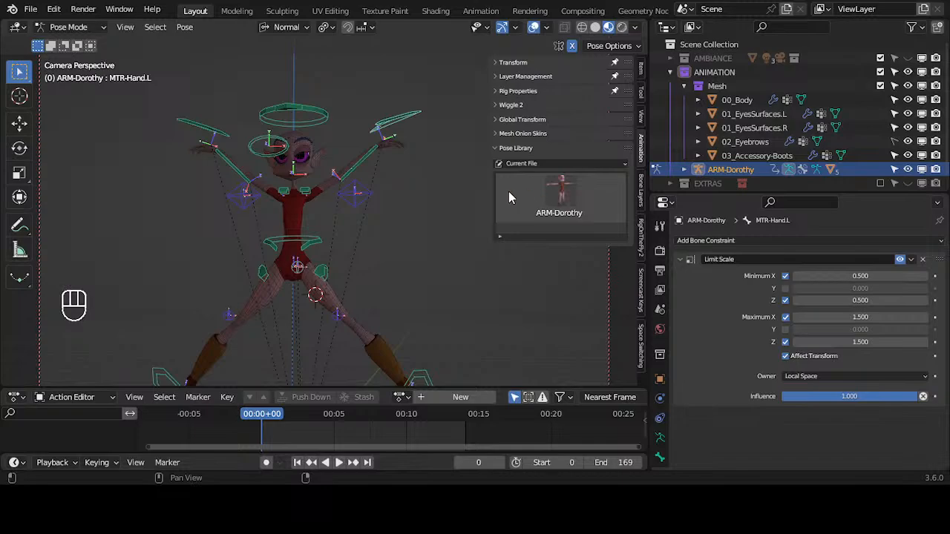
middle_click_drag(407, 212, 399, 177, "shift")
scroll(400, 177, "down", 1)
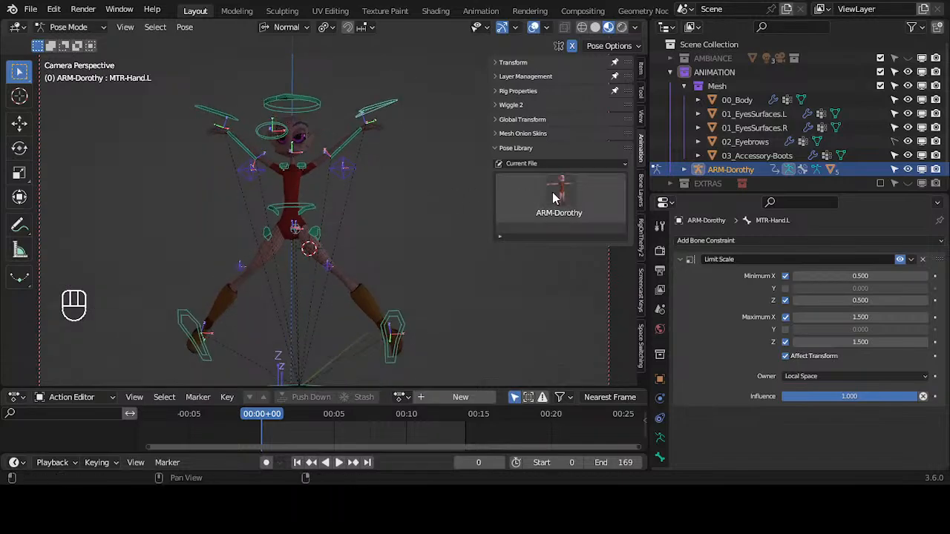
key("alt+a")
key("alt+a")
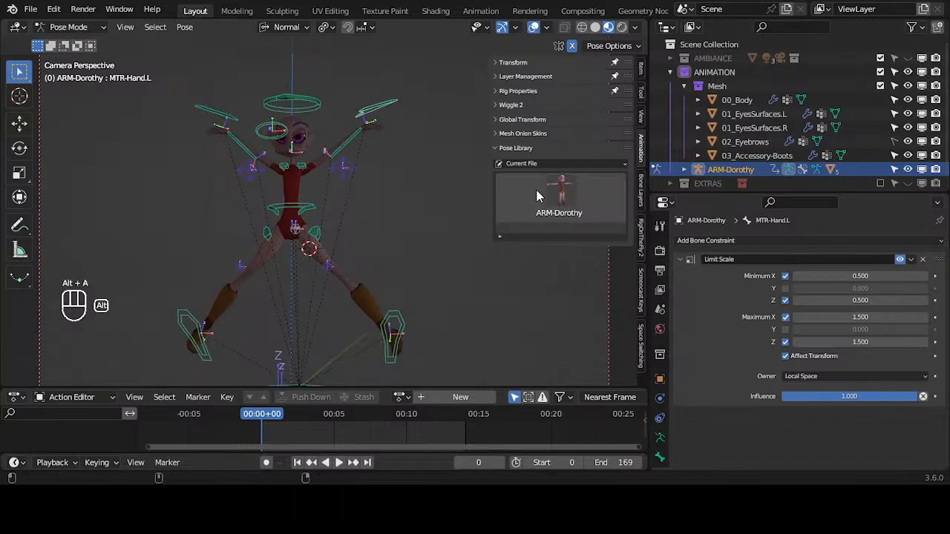
left_click(547, 193)
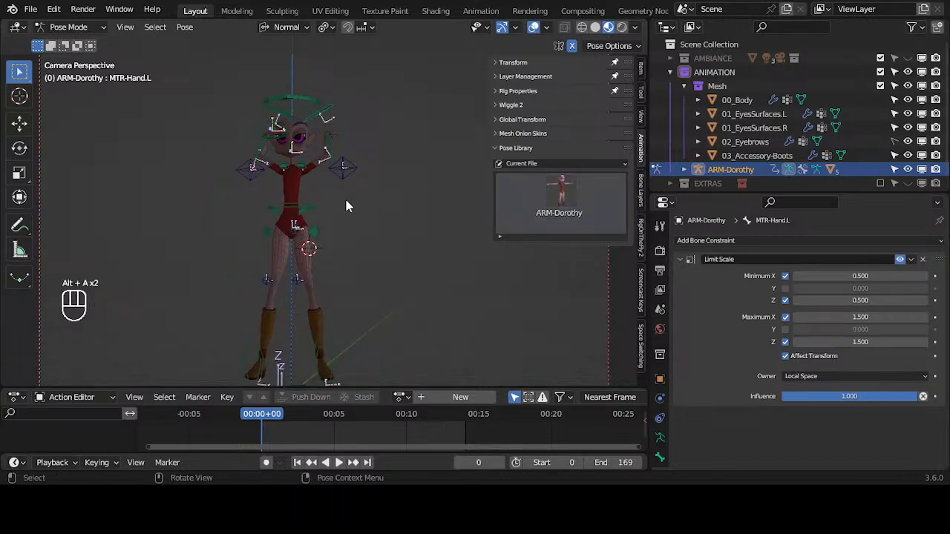
Examine the applied pose around the head, arms and master controls from several angles, and close the Pose Library.
middle_click_drag(345, 200, 323, 237)
scroll(324, 235, "up", 3)
middle_click_drag(341, 182, 361, 222, "shift")
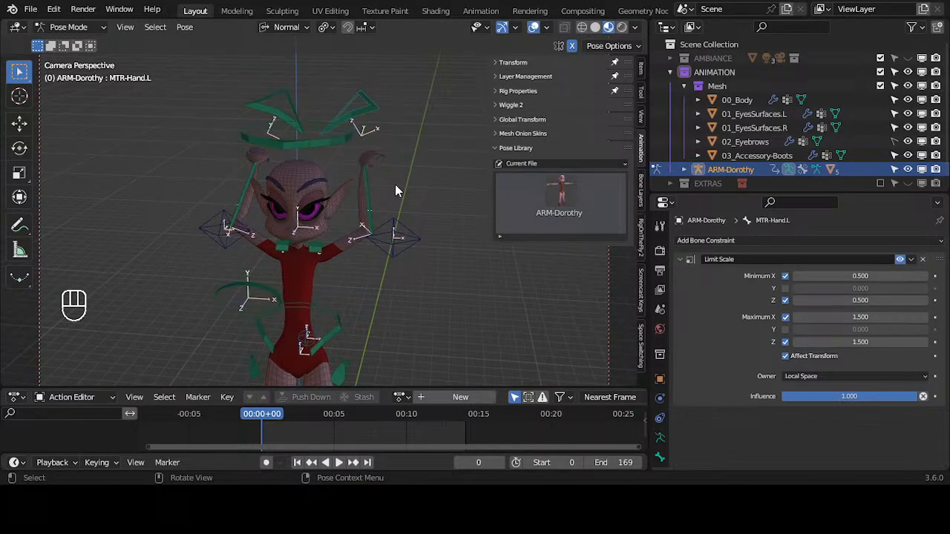
left_click(185, 26)
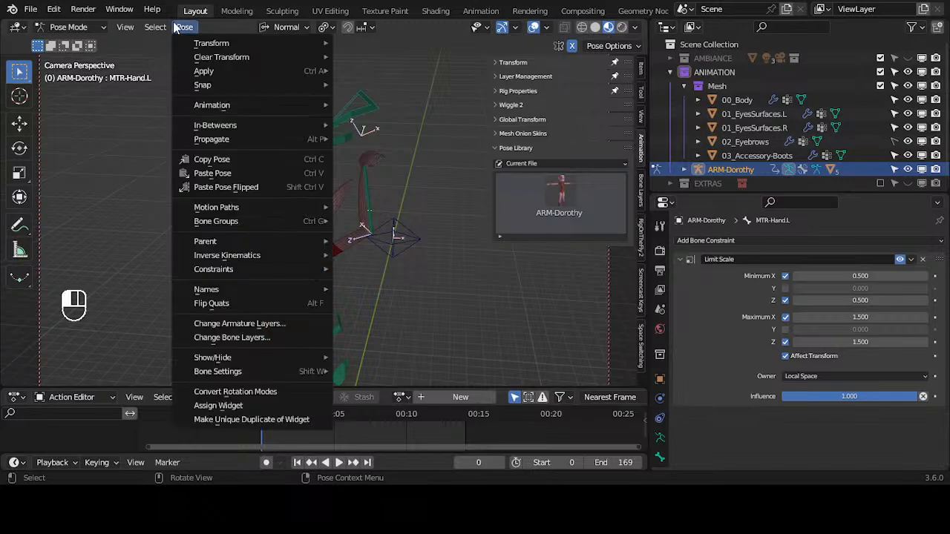
mouse_move(202, 75)
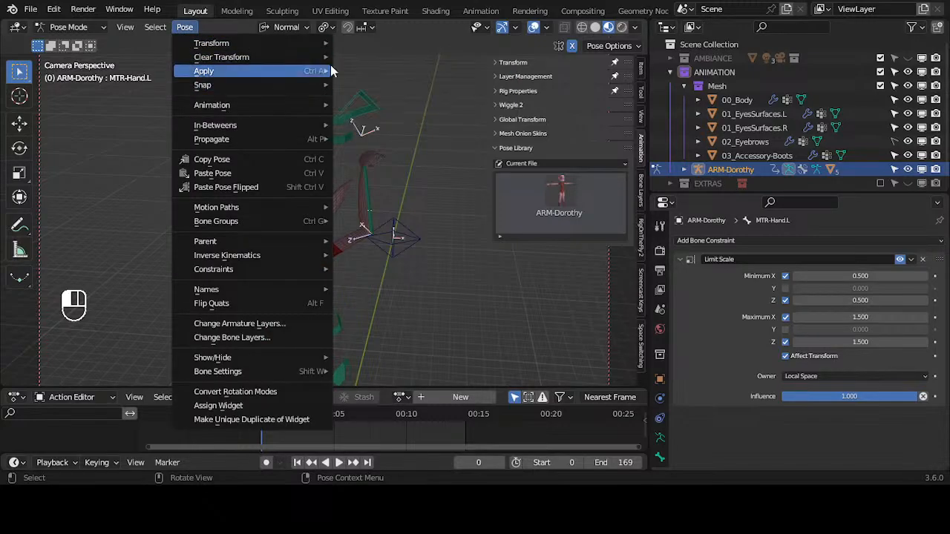
middle_click_drag(109, 145, 387, 201)
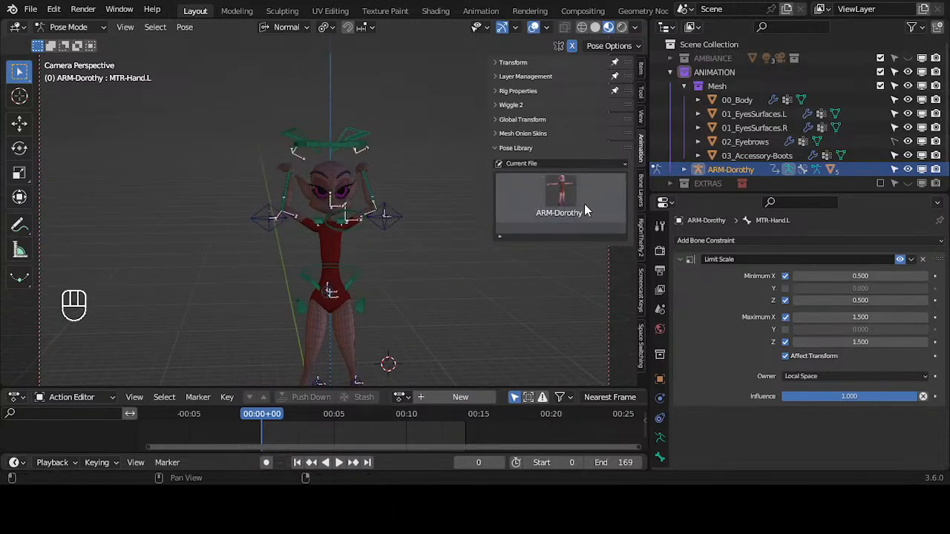
scroll(440, 189, "down", 2)
middle_click_drag(501, 257, 409, 248)
scroll(345, 245, "up", 2)
scroll(343, 245, "up", 3)
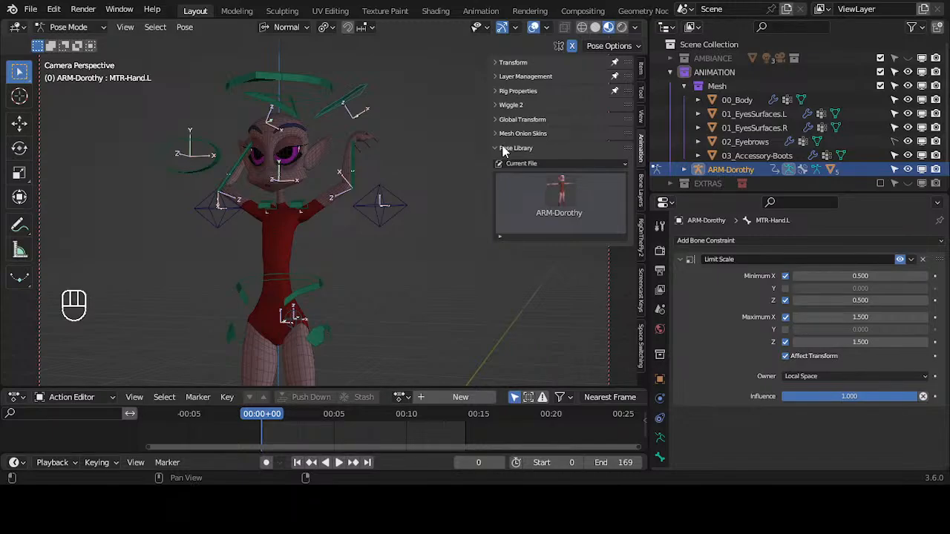
middle_click_drag(308, 159, 354, 170)
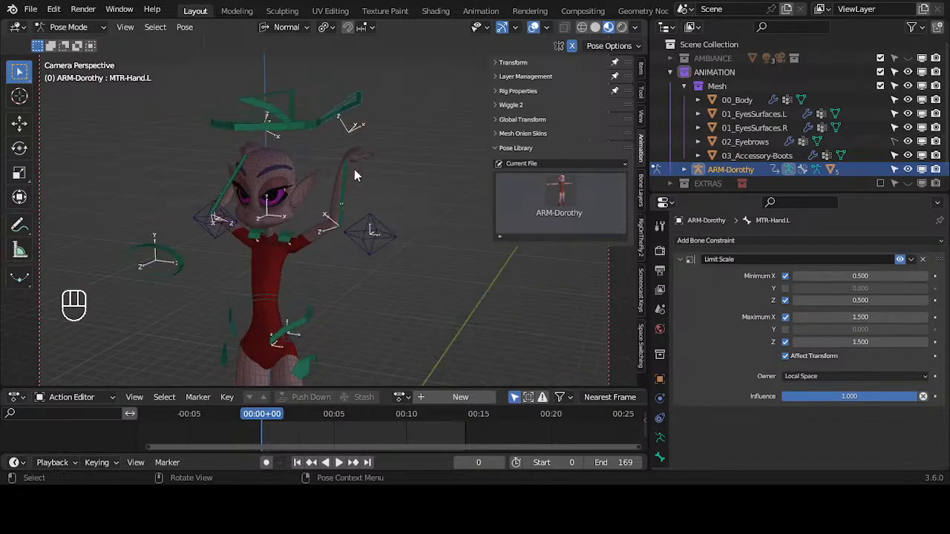
left_click(497, 148)
middle_click_drag(497, 145, 348, 181)
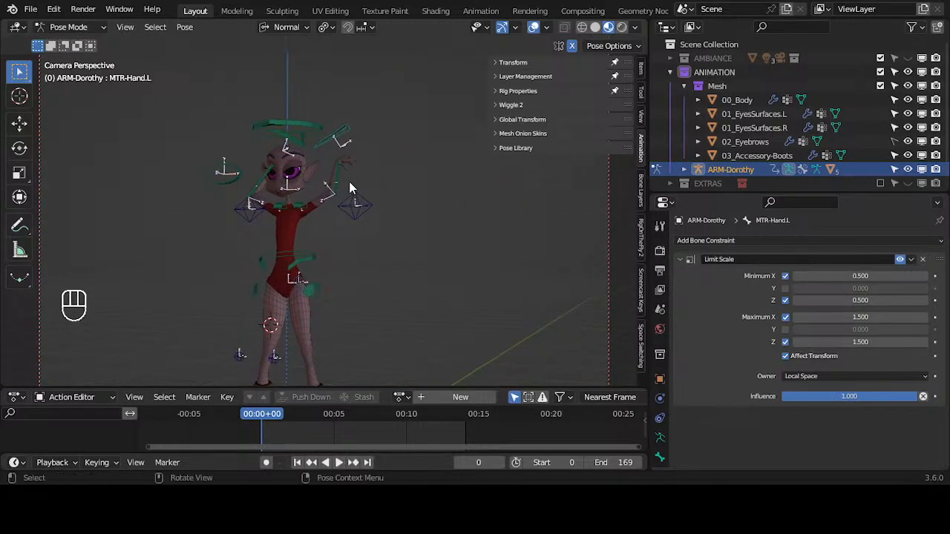
Select the MTR-Torso bone and review the pose Animation and Apply commands and the Pose Library.
left_click(293, 255)
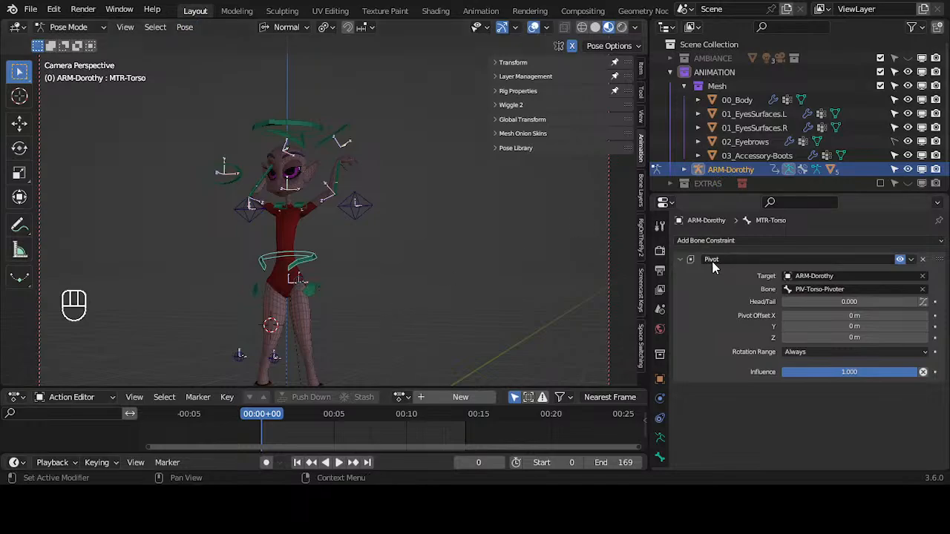
left_click(185, 26)
mouse_move(226, 105)
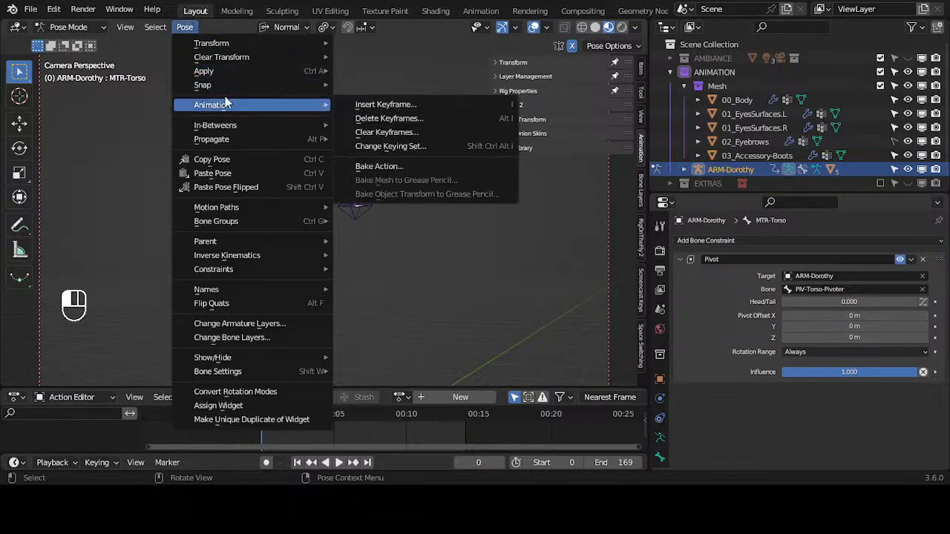
mouse_move(228, 70)
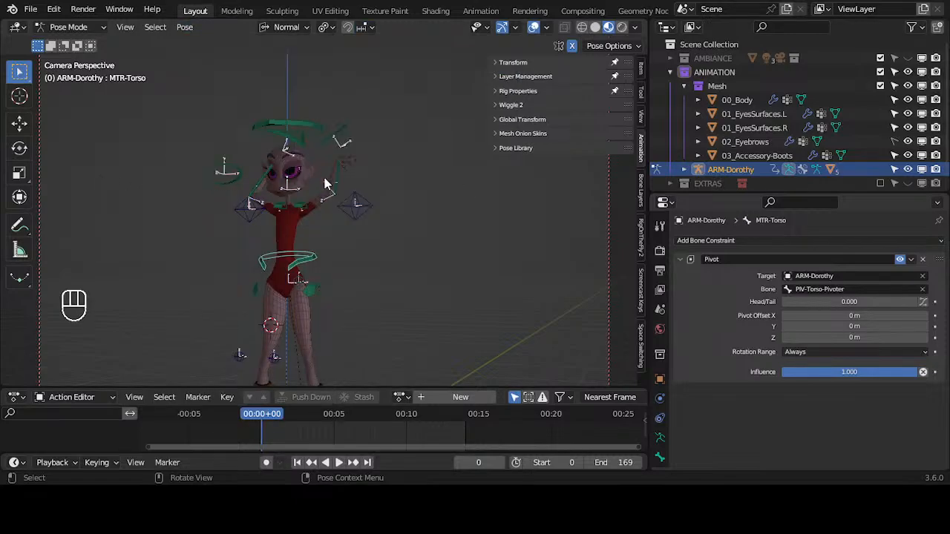
middle_click_drag(312, 158, 370, 218)
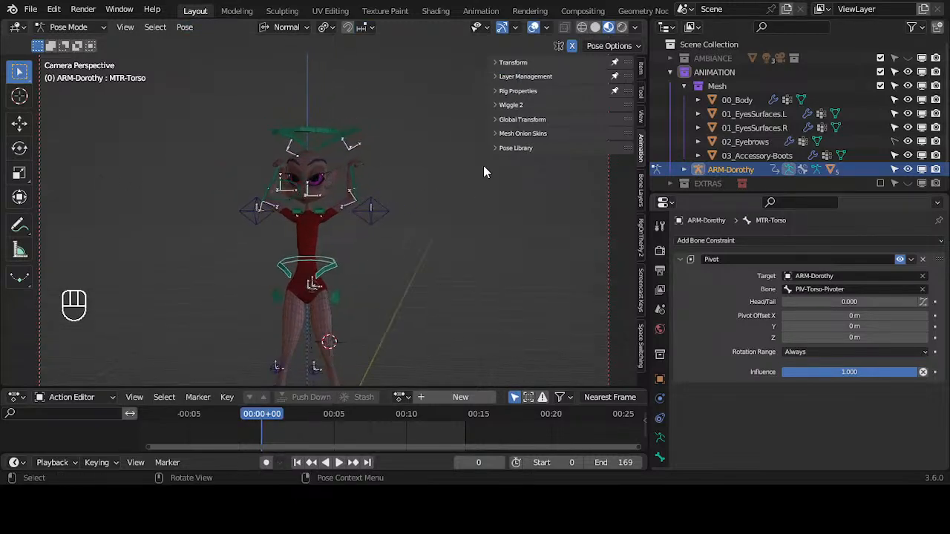
left_click(516, 148)
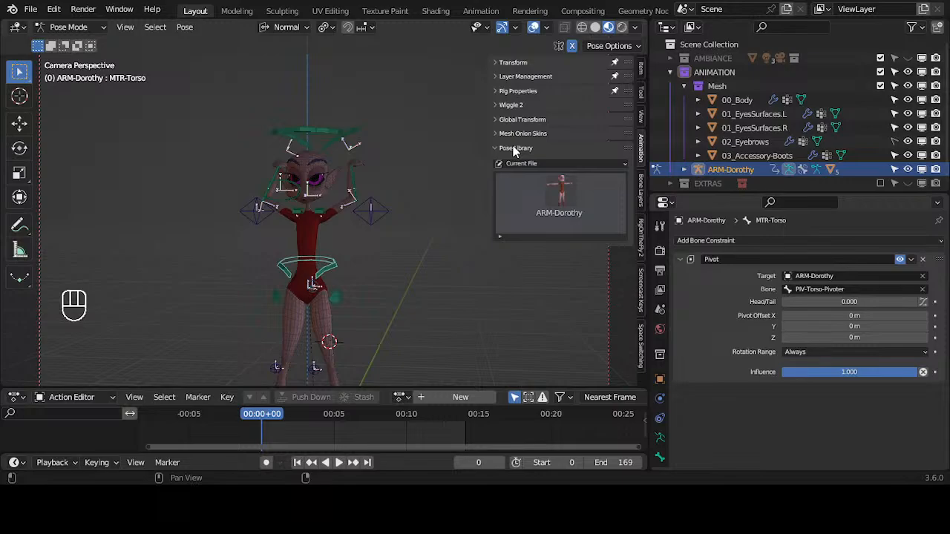
left_click(513, 147)
Switch the armature to Edit Mode and examine the rest positions of the torso, arm and leg master bones.
middle_click_drag(276, 271, 244, 233)
key("Tab")
middle_click_drag(297, 250, 254, 240)
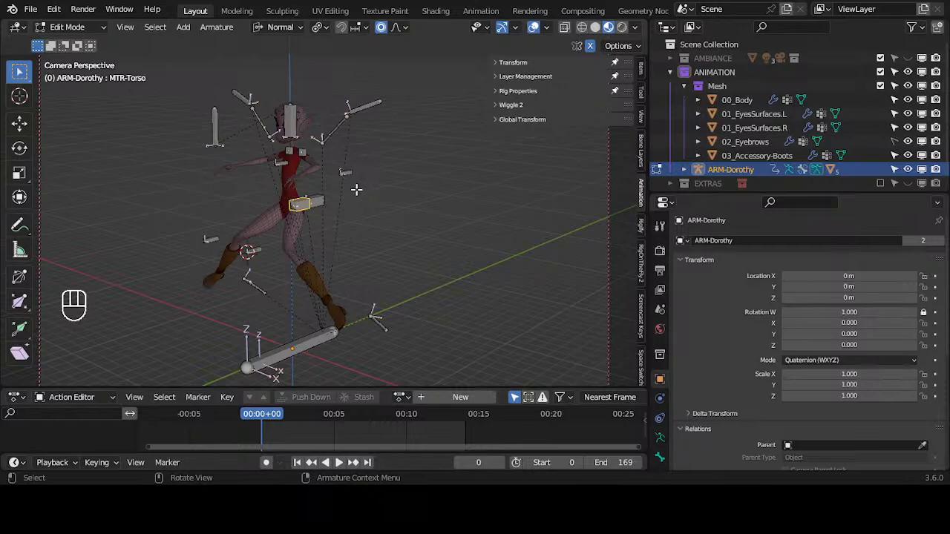
middle_click_drag(356, 190, 349, 225)
scroll(408, 206, "up", 3)
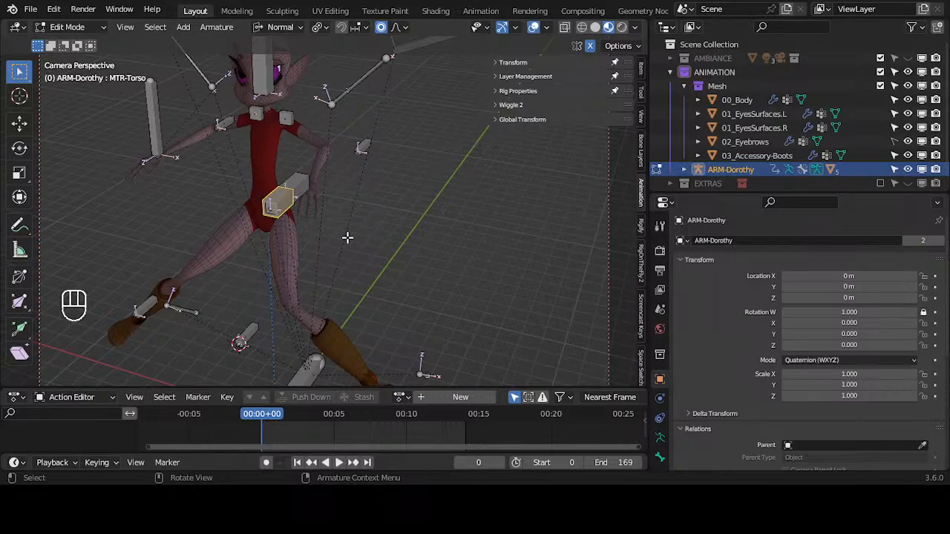
middle_click_drag(347, 238, 386, 254)
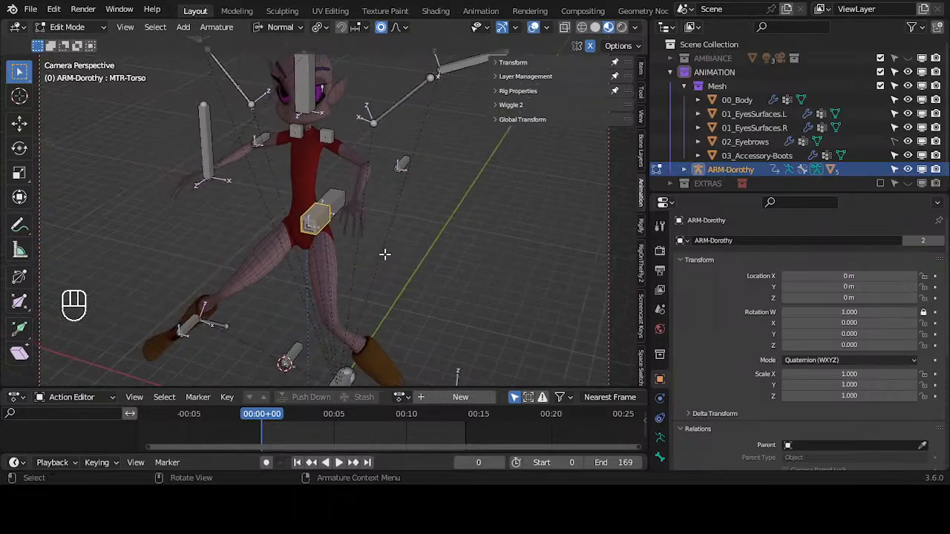